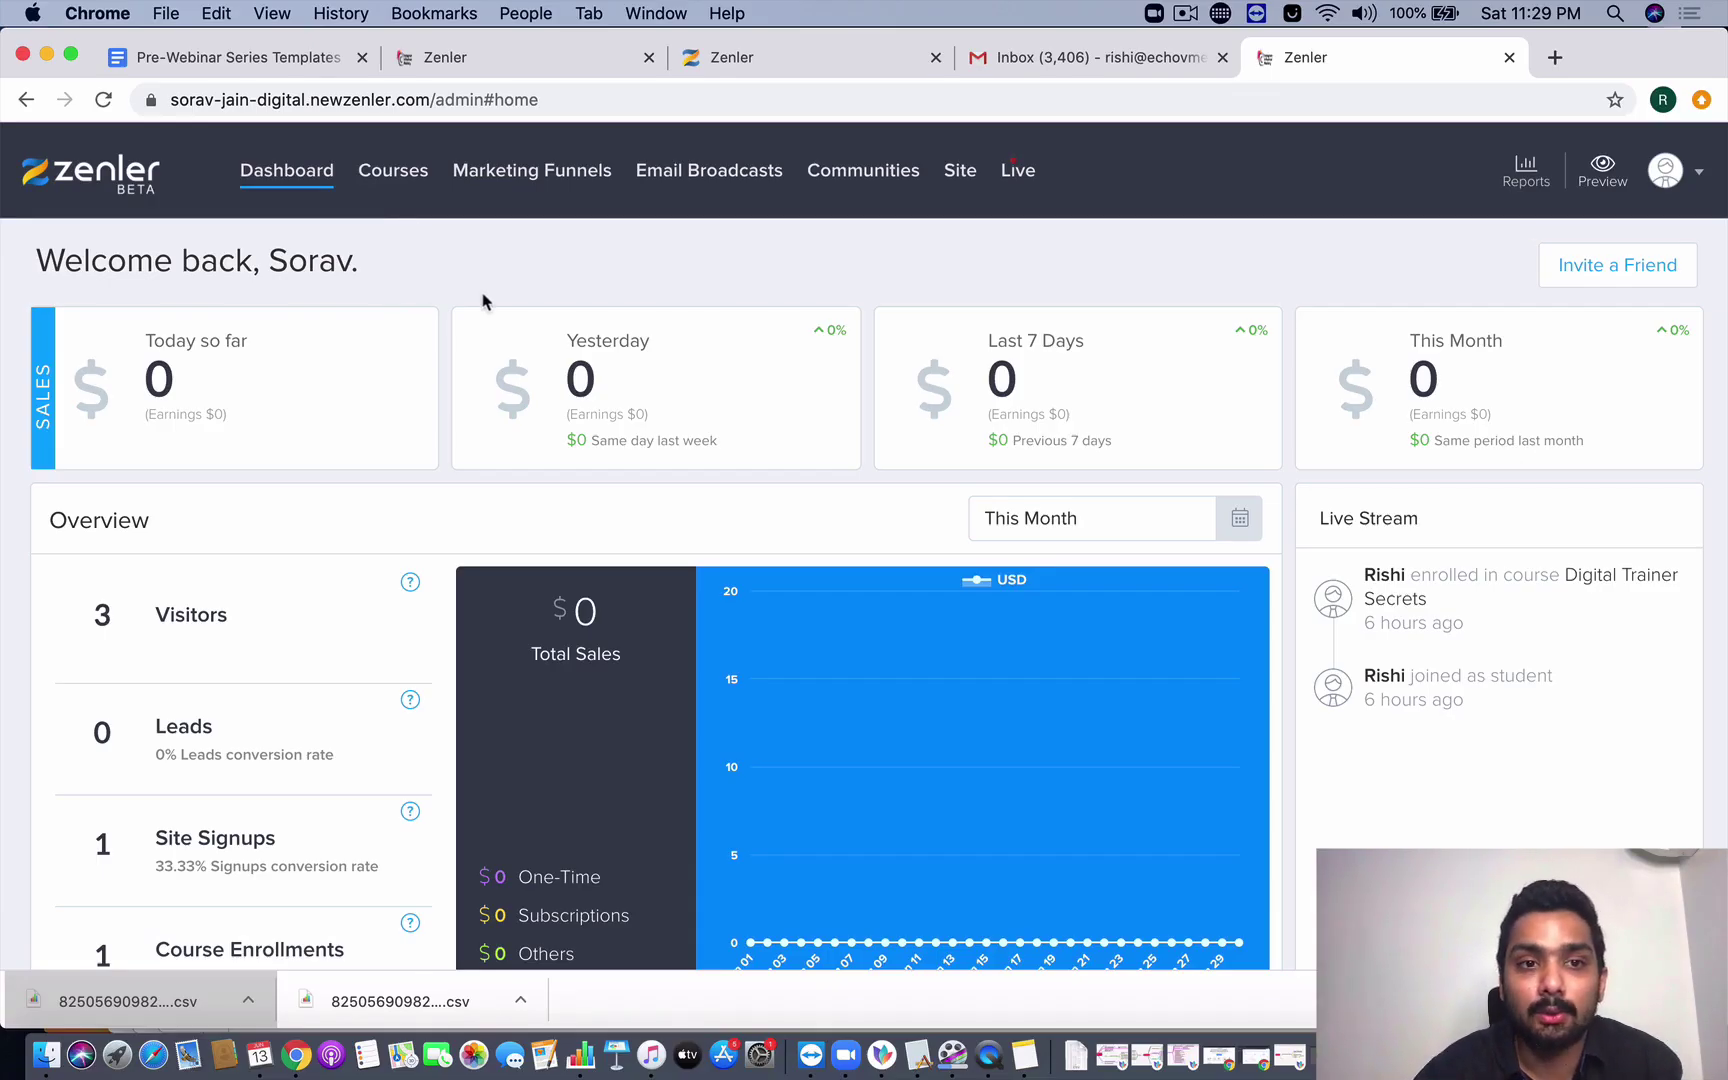
# - Go to the courses overview and view the available reporting periods without changing the current one
pyautogui.click(406, 180)
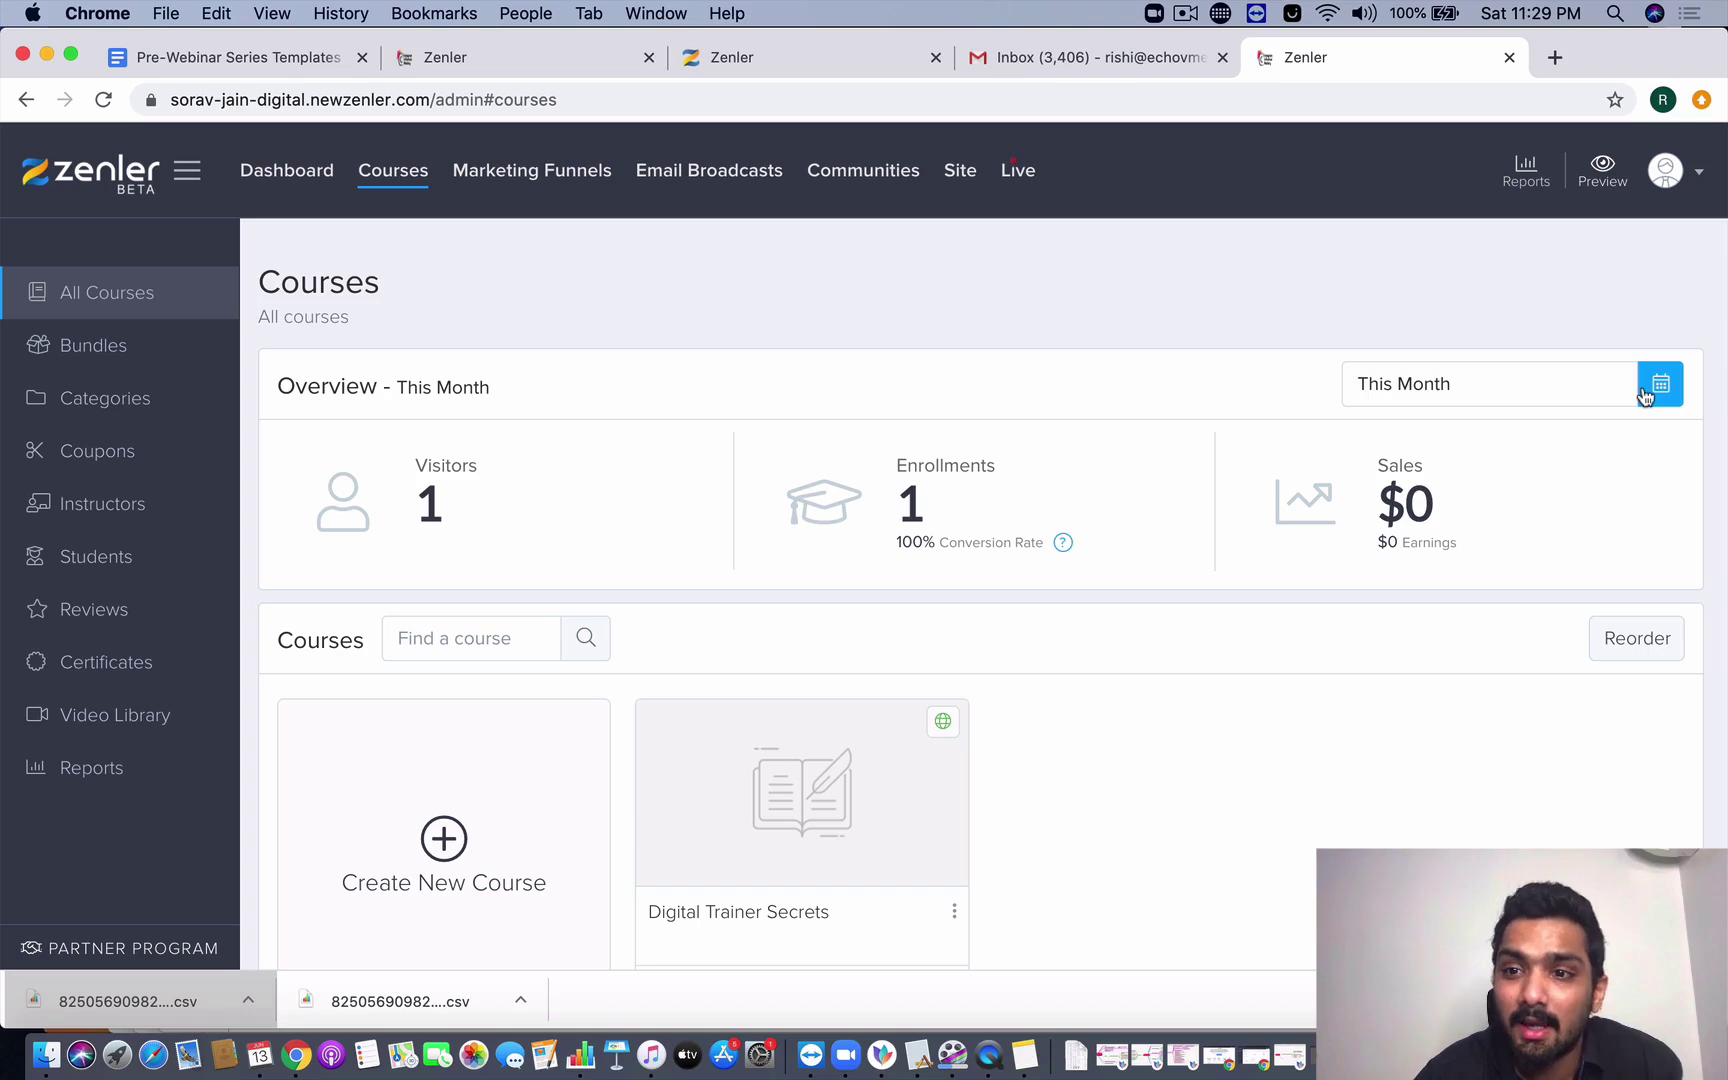
pyautogui.click(1473, 384)
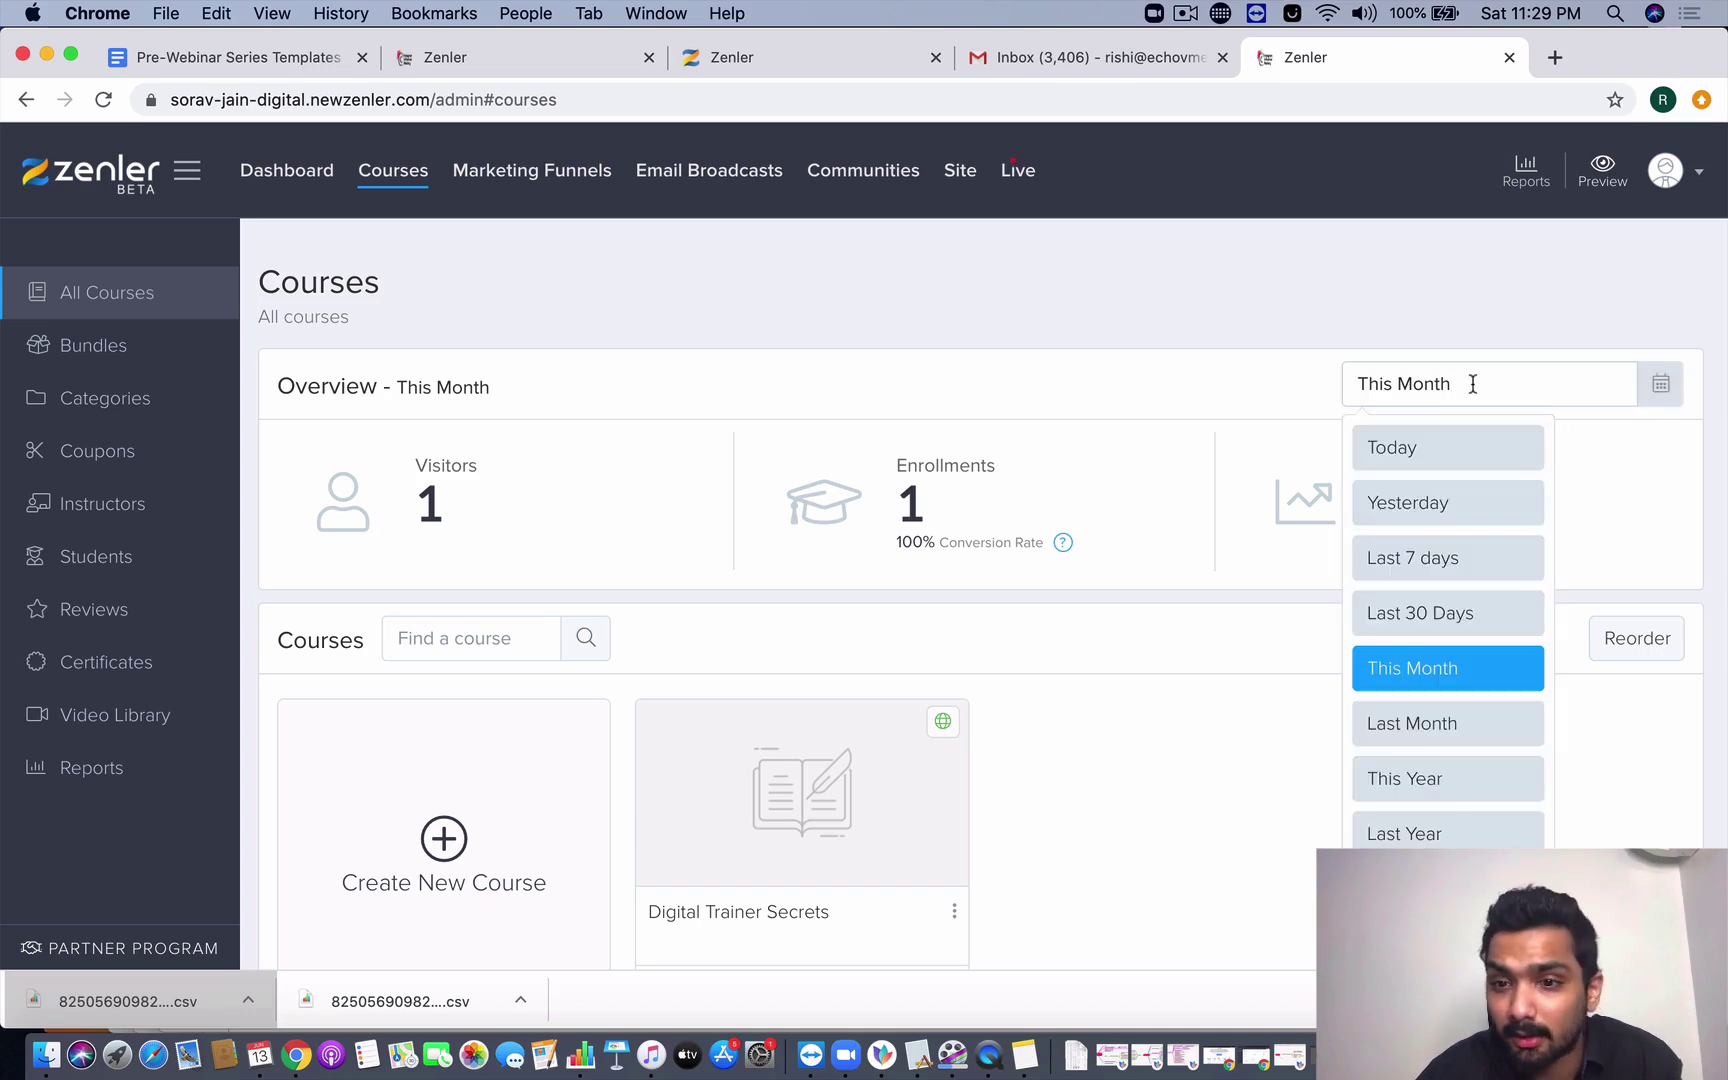
pyautogui.click(1337, 421)
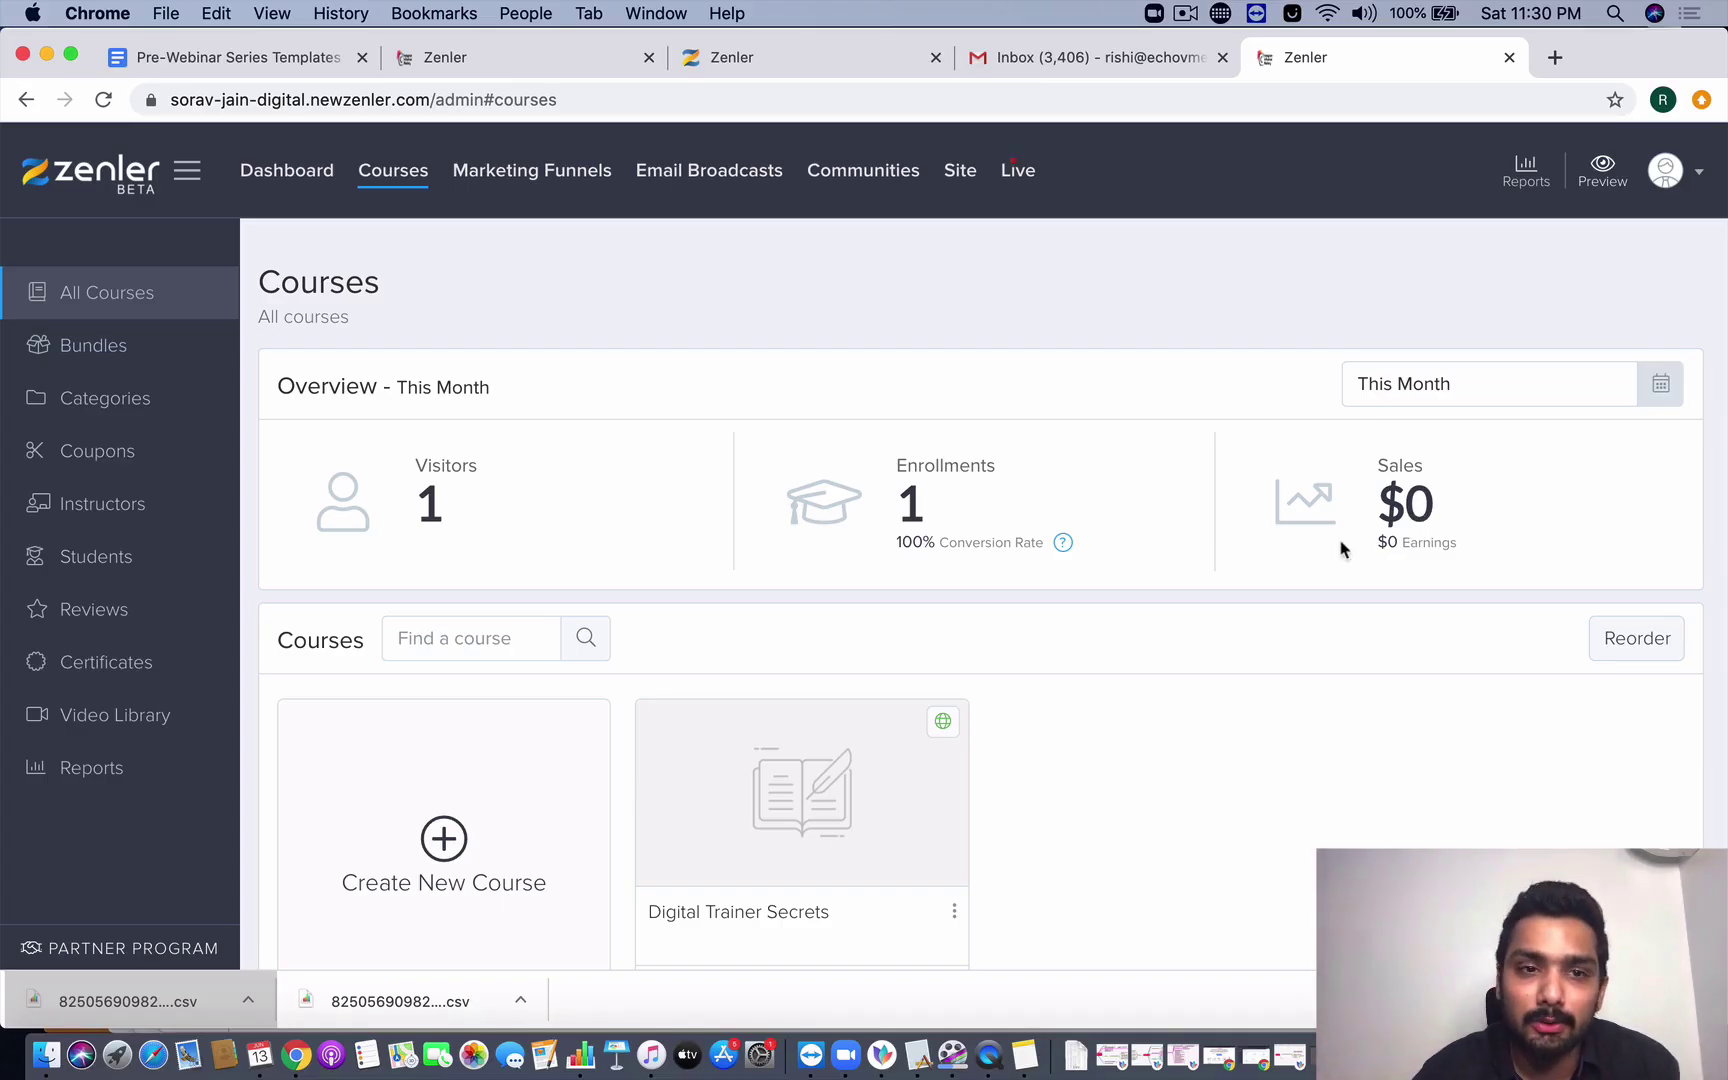
# - Start a new course and enter "New Zenler Secrets" as its title
pyautogui.scroll(-1, 1341, 549)
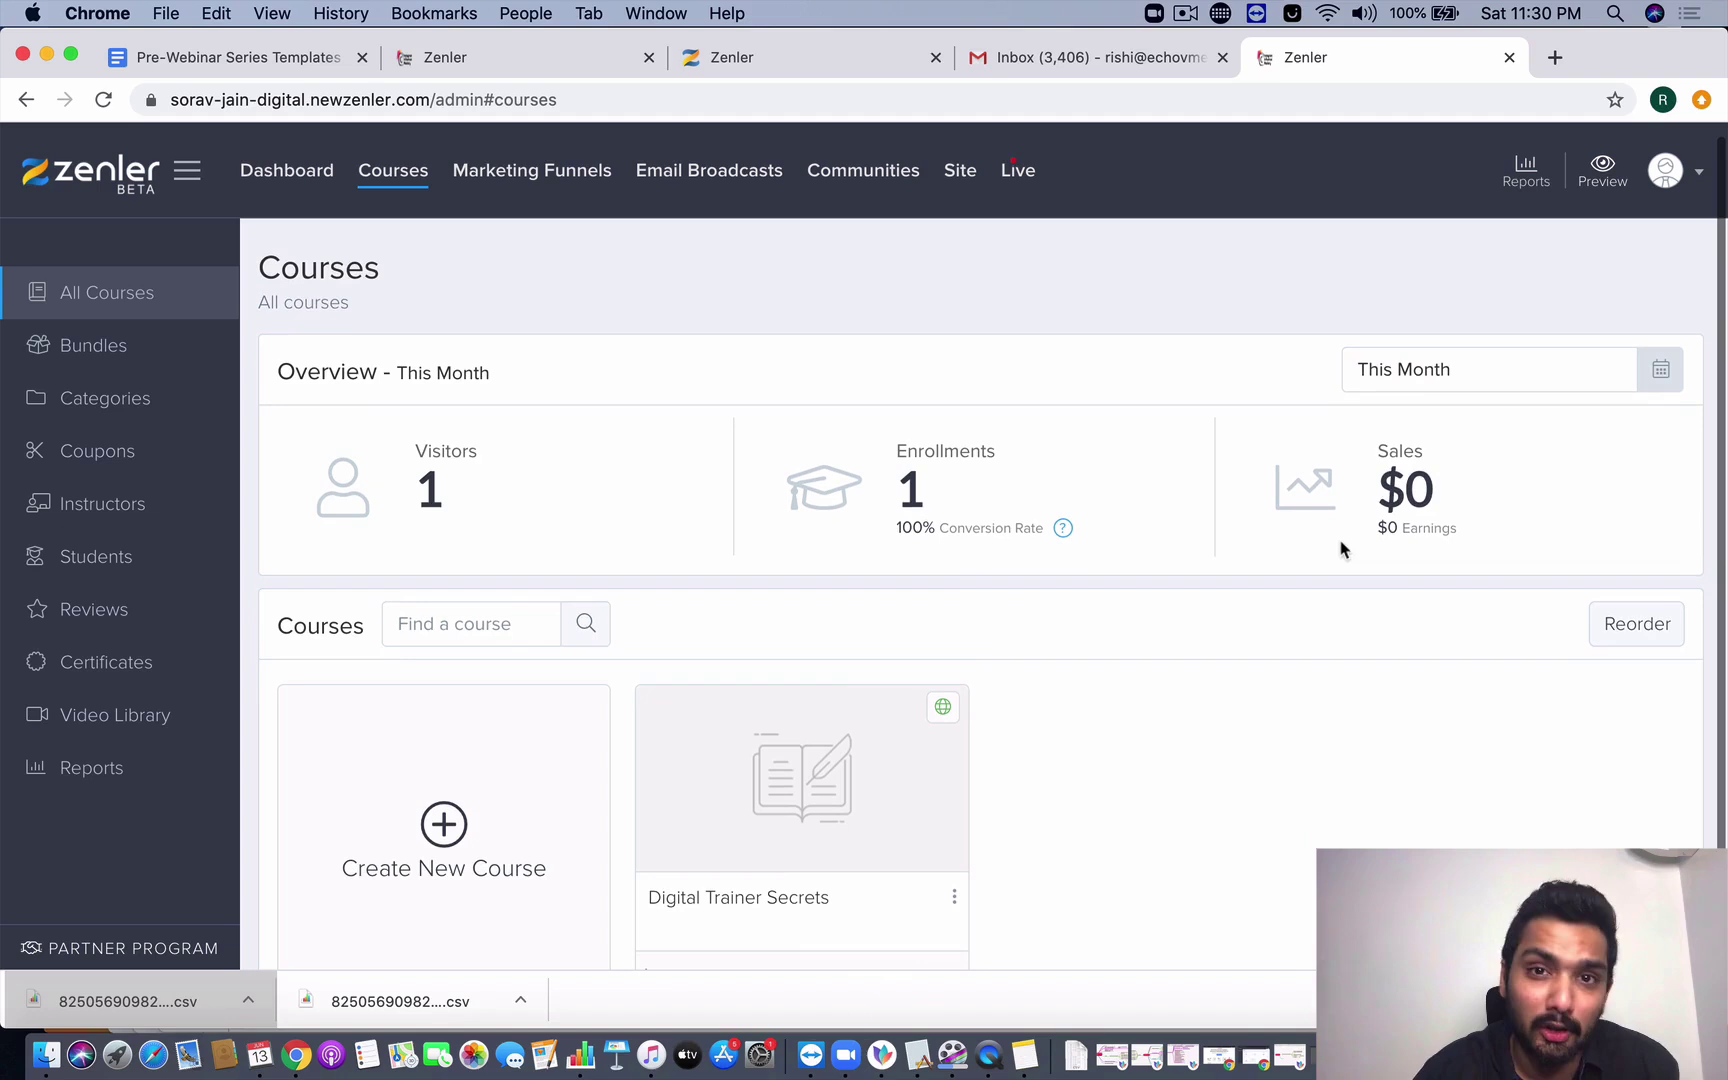
pyautogui.scroll(-2, 1077, 630)
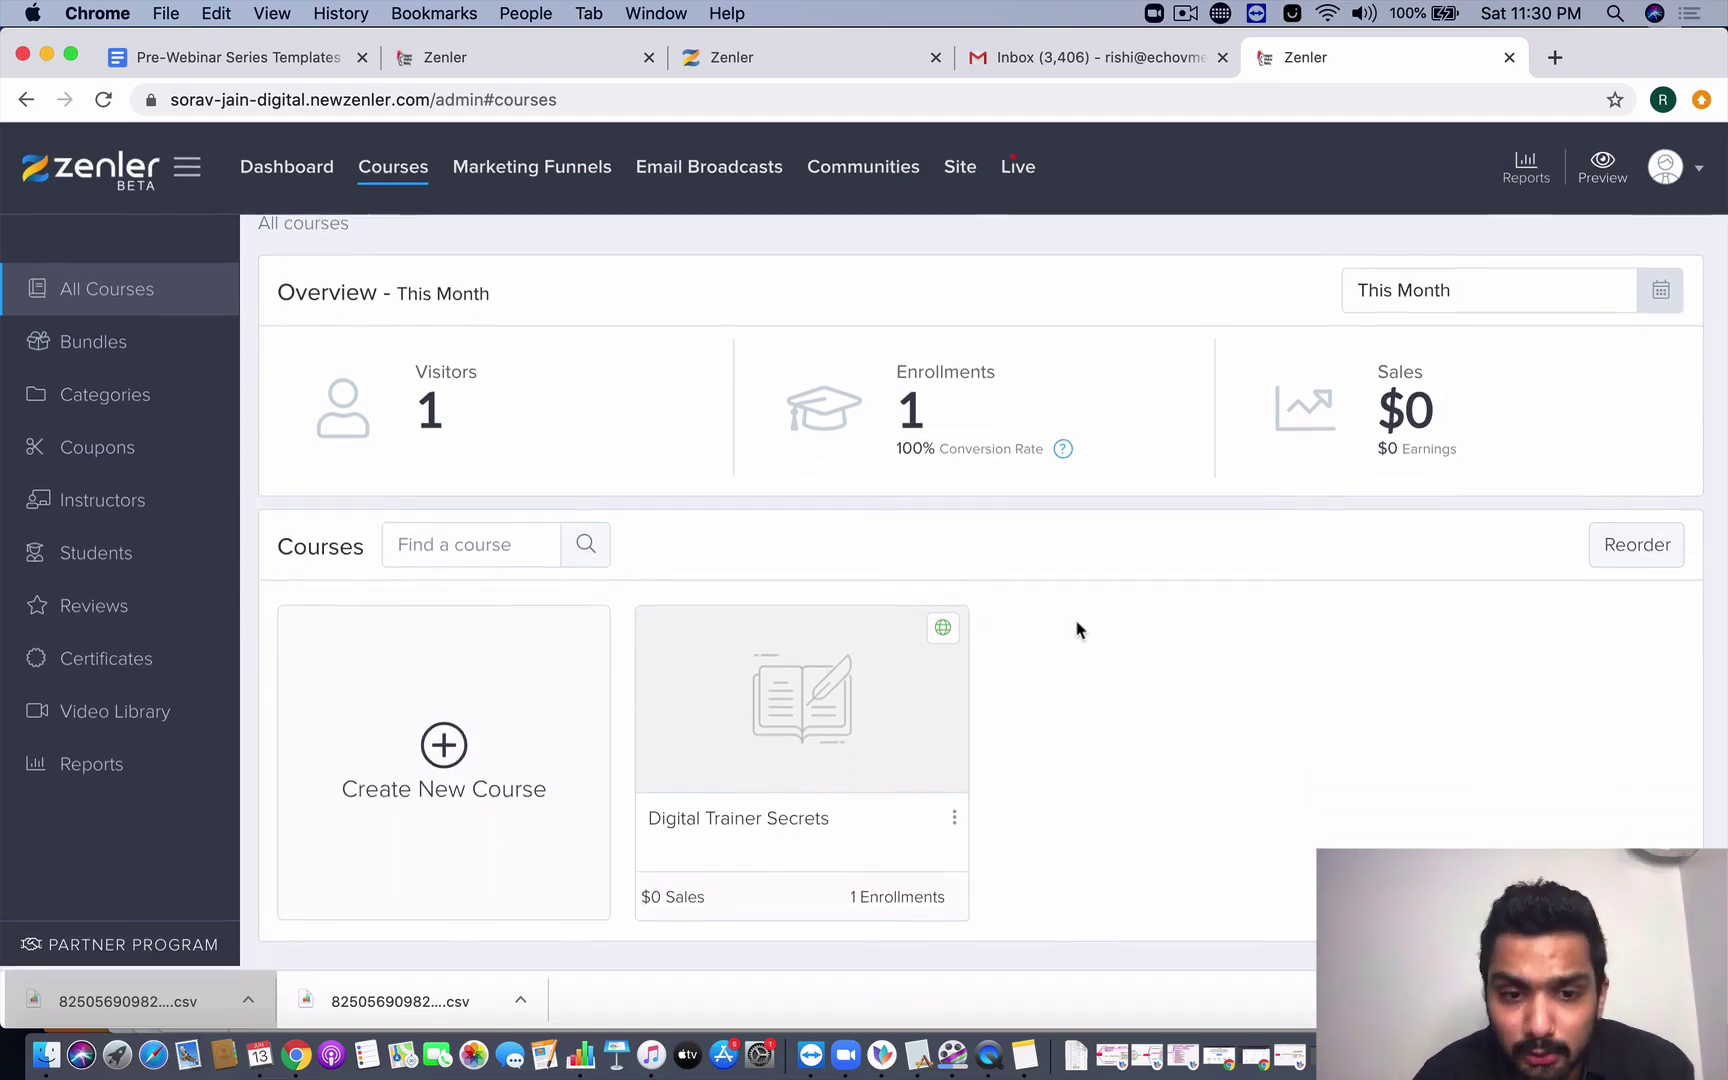
pyautogui.click(447, 762)
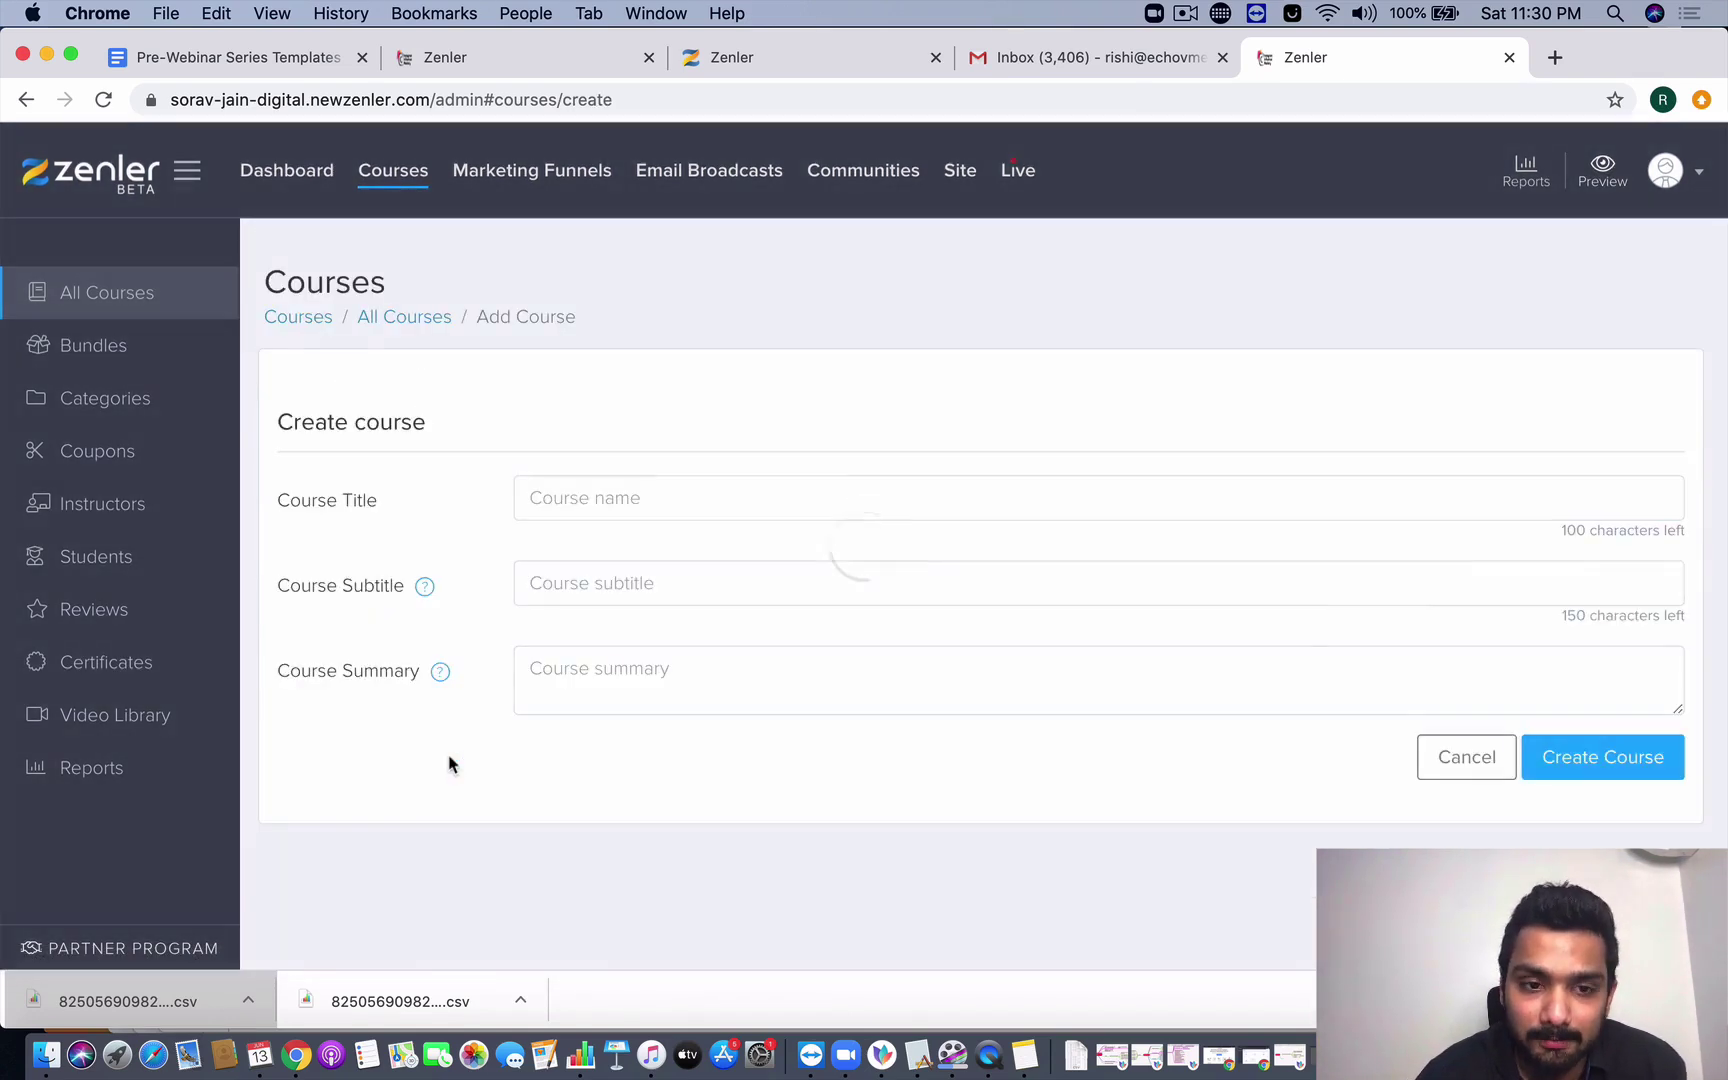
pyautogui.click(599, 500)
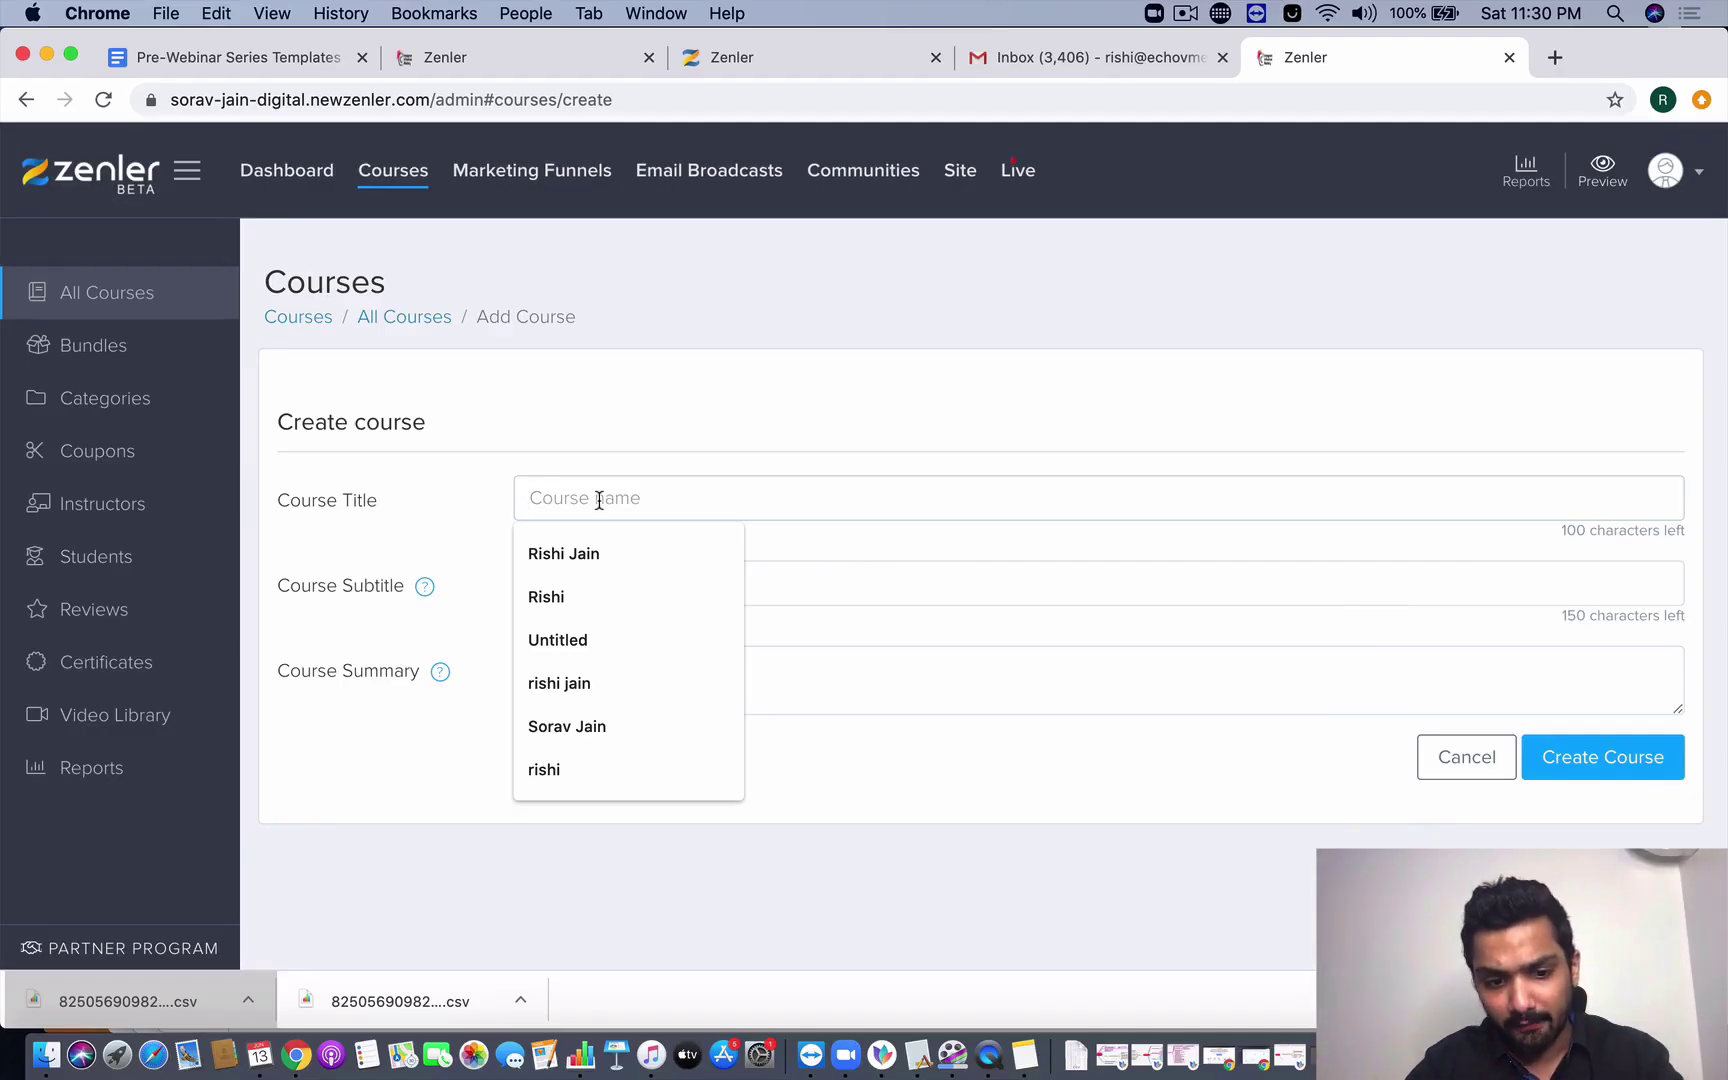
pyautogui.write('New Zenler Secrets')
# - Set the course subtitle to "In this course, you will learn everything about New Zenler and how to setup courses!"
pyautogui.click(662, 596)
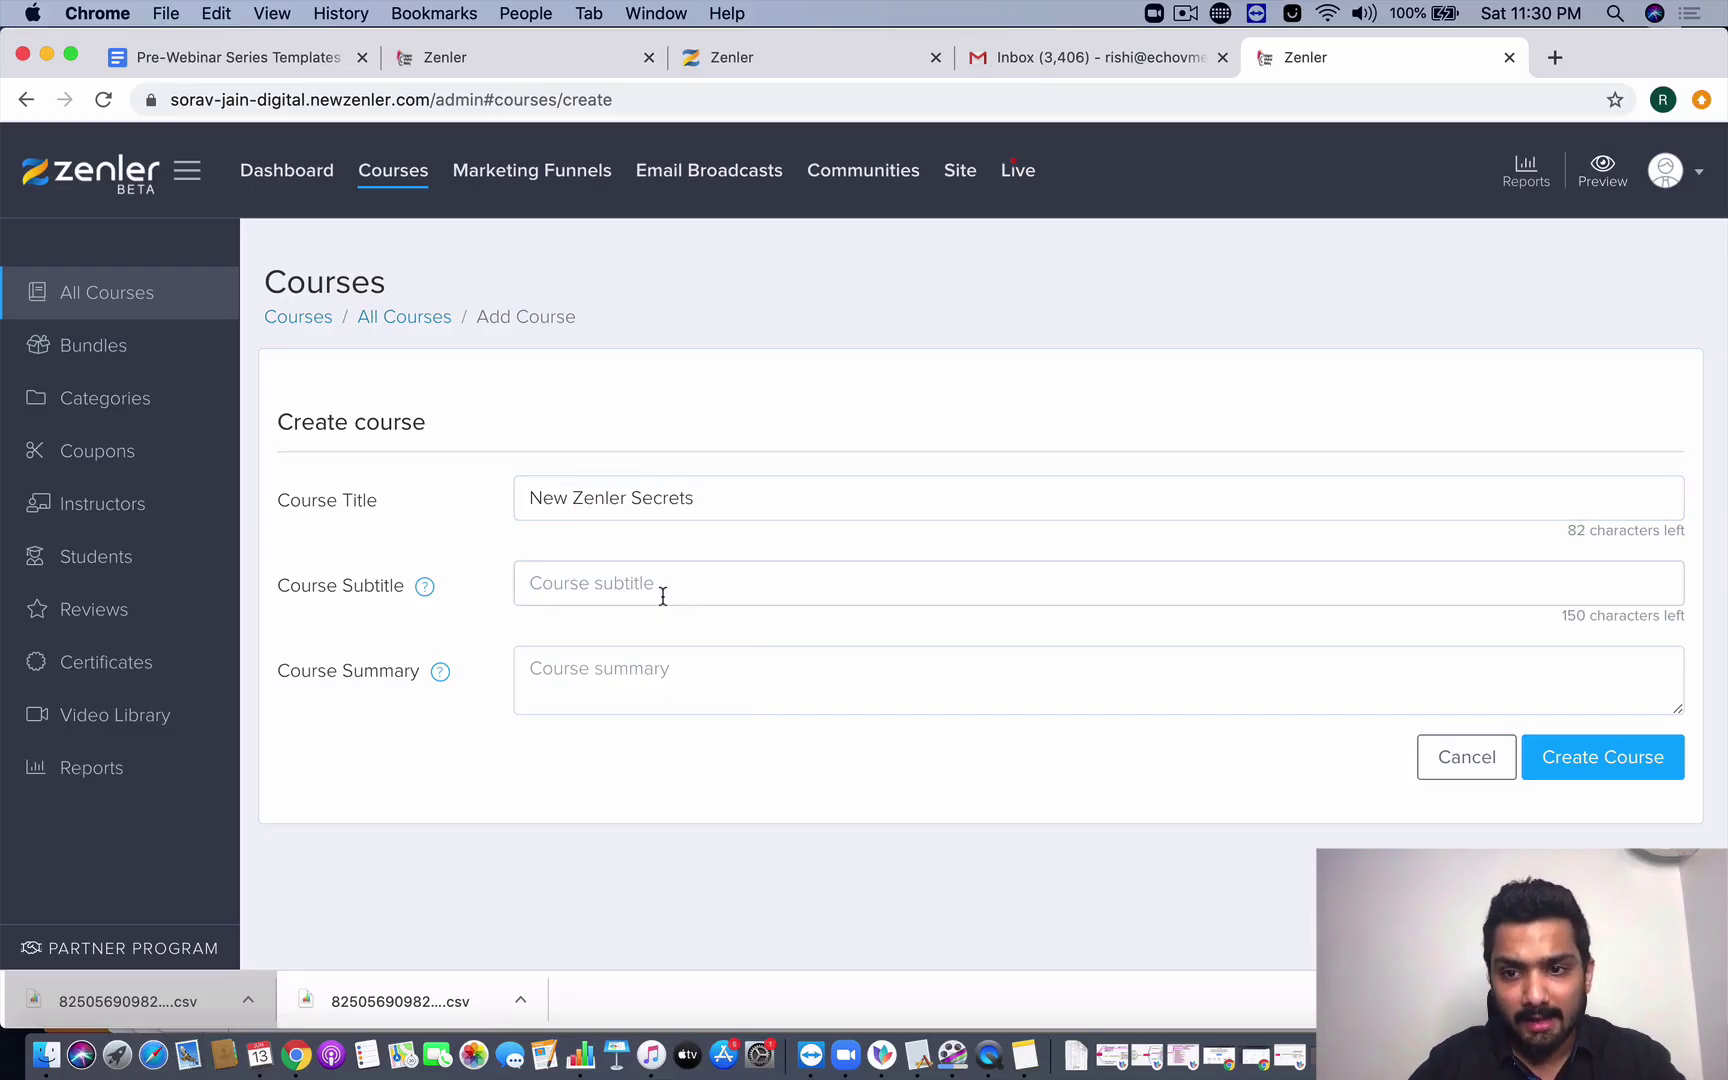
pyautogui.write('In')
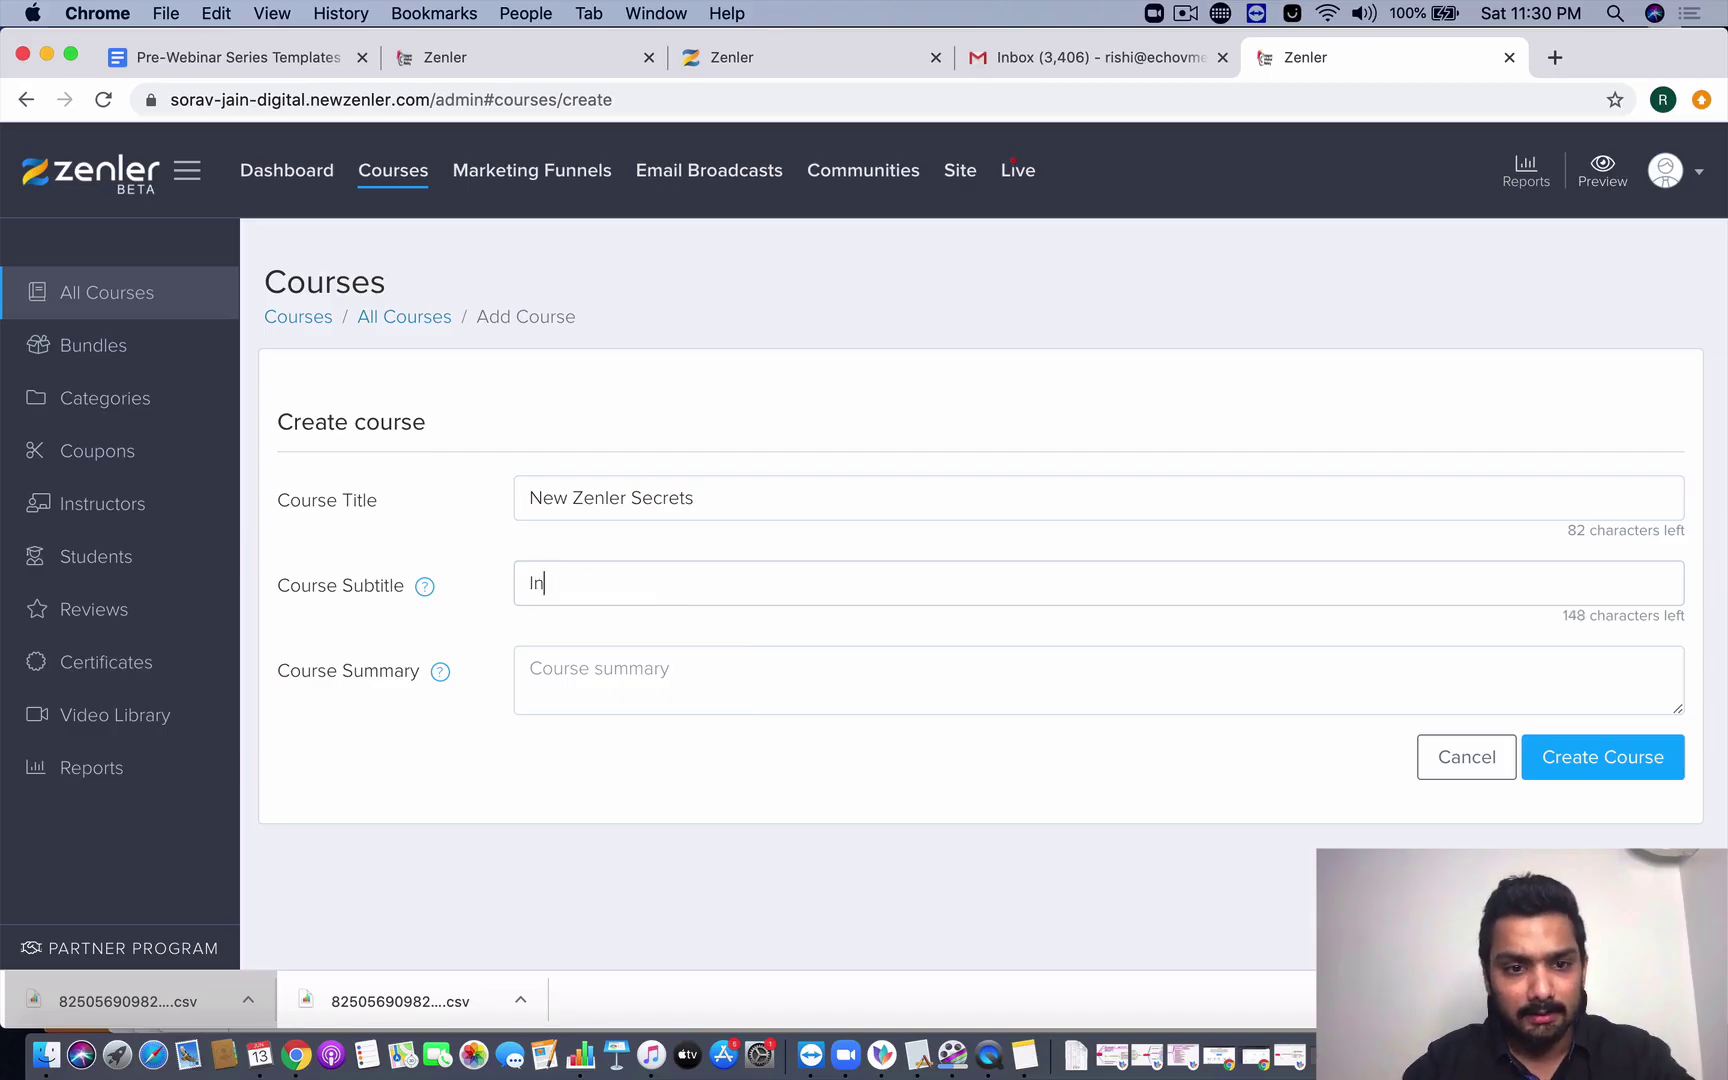
pyautogui.write(' this course, ')
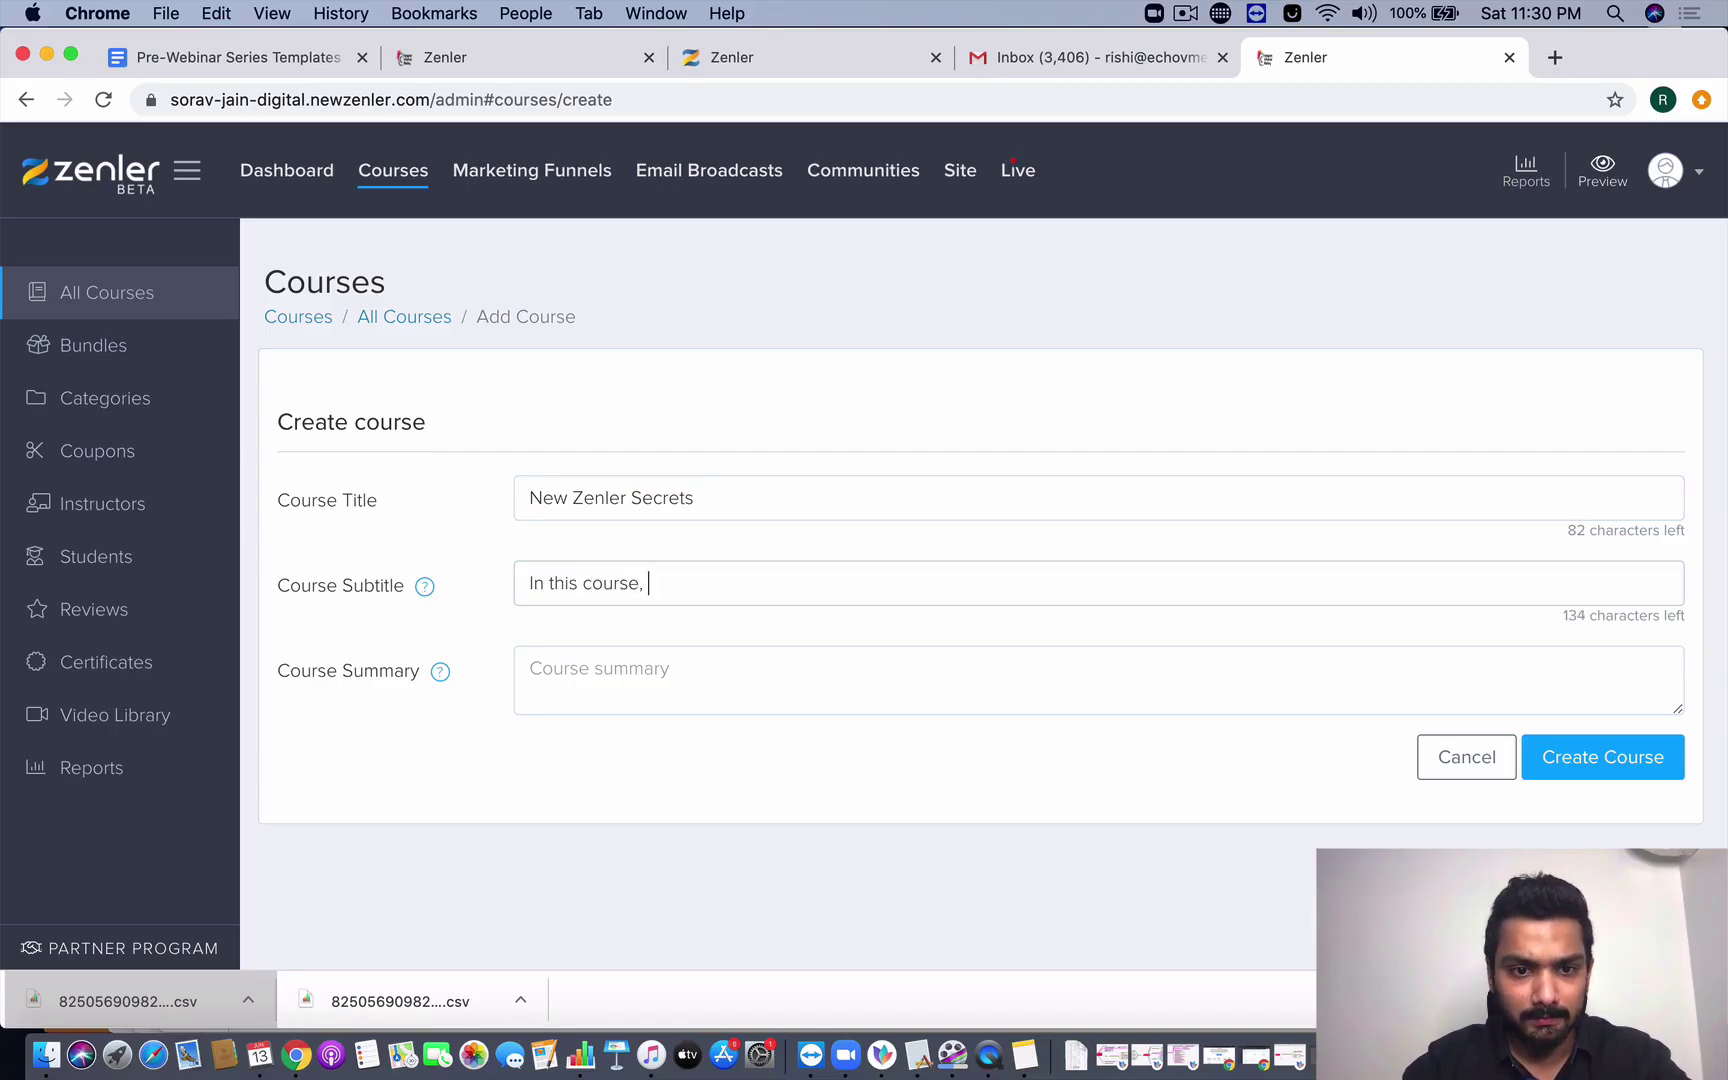
pyautogui.write('you will learn ')
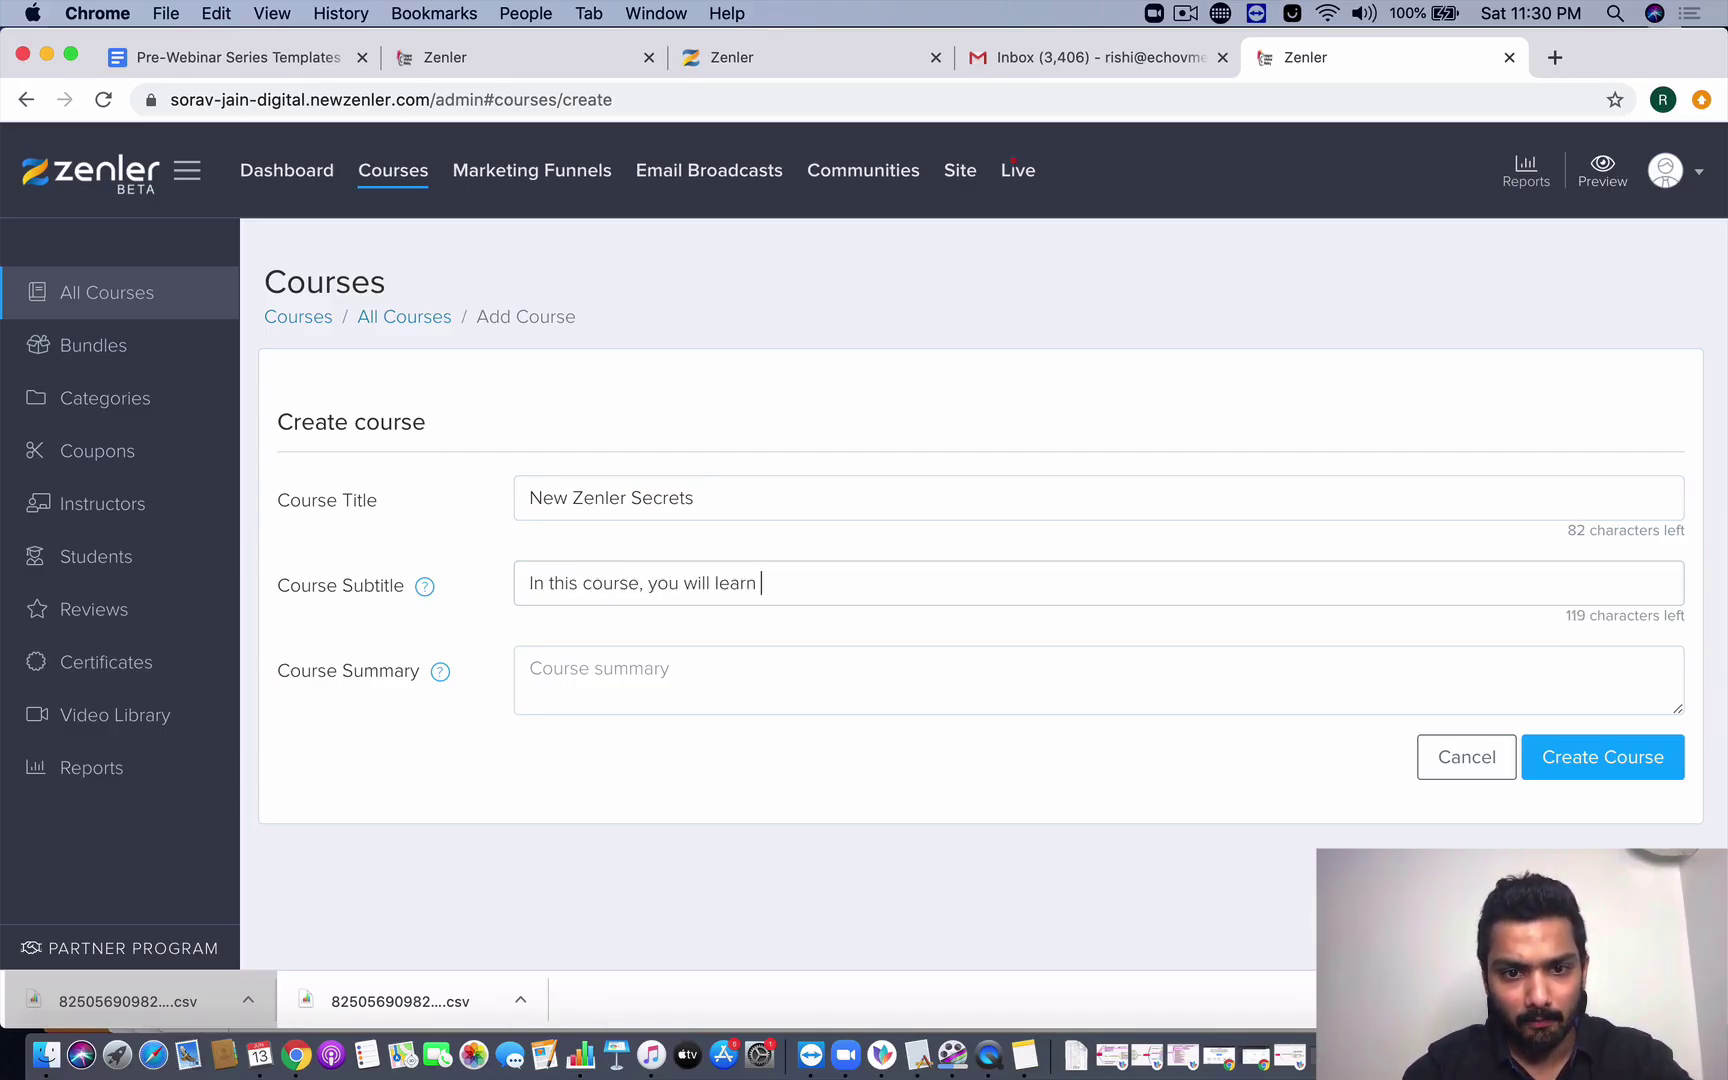
pyautogui.write('every')
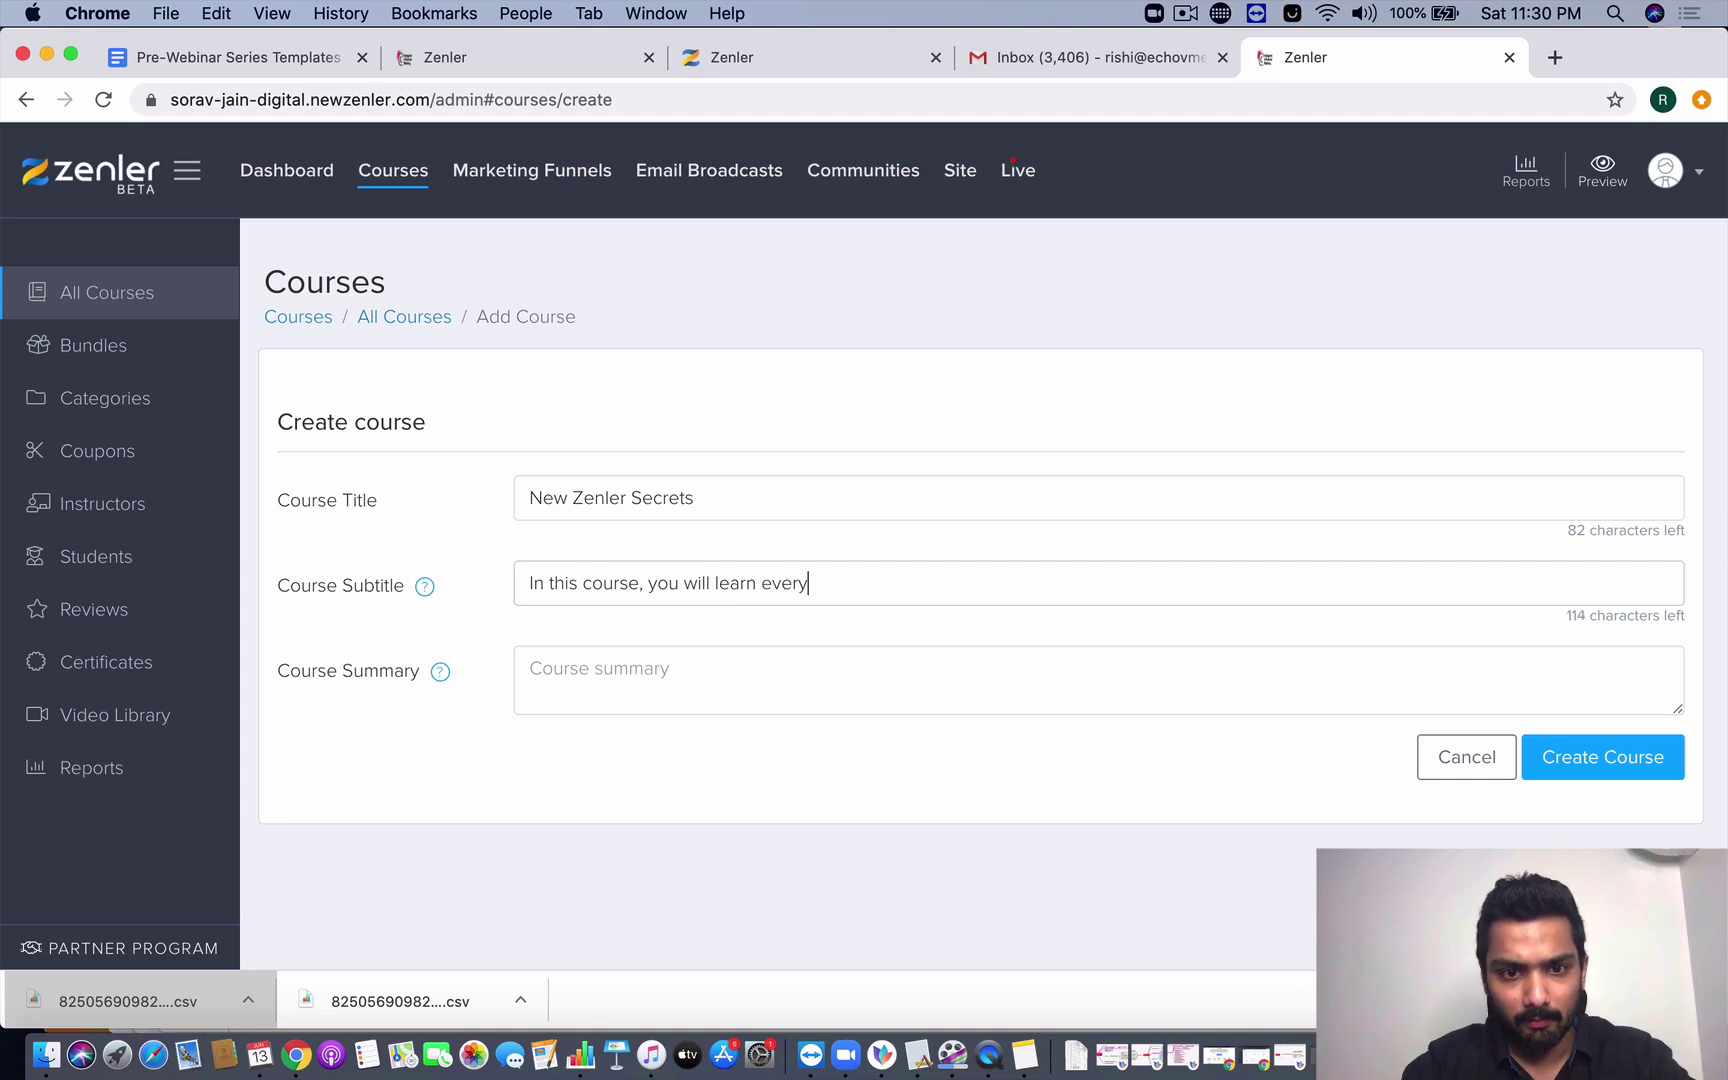
pyautogui.write('thing about Ne')
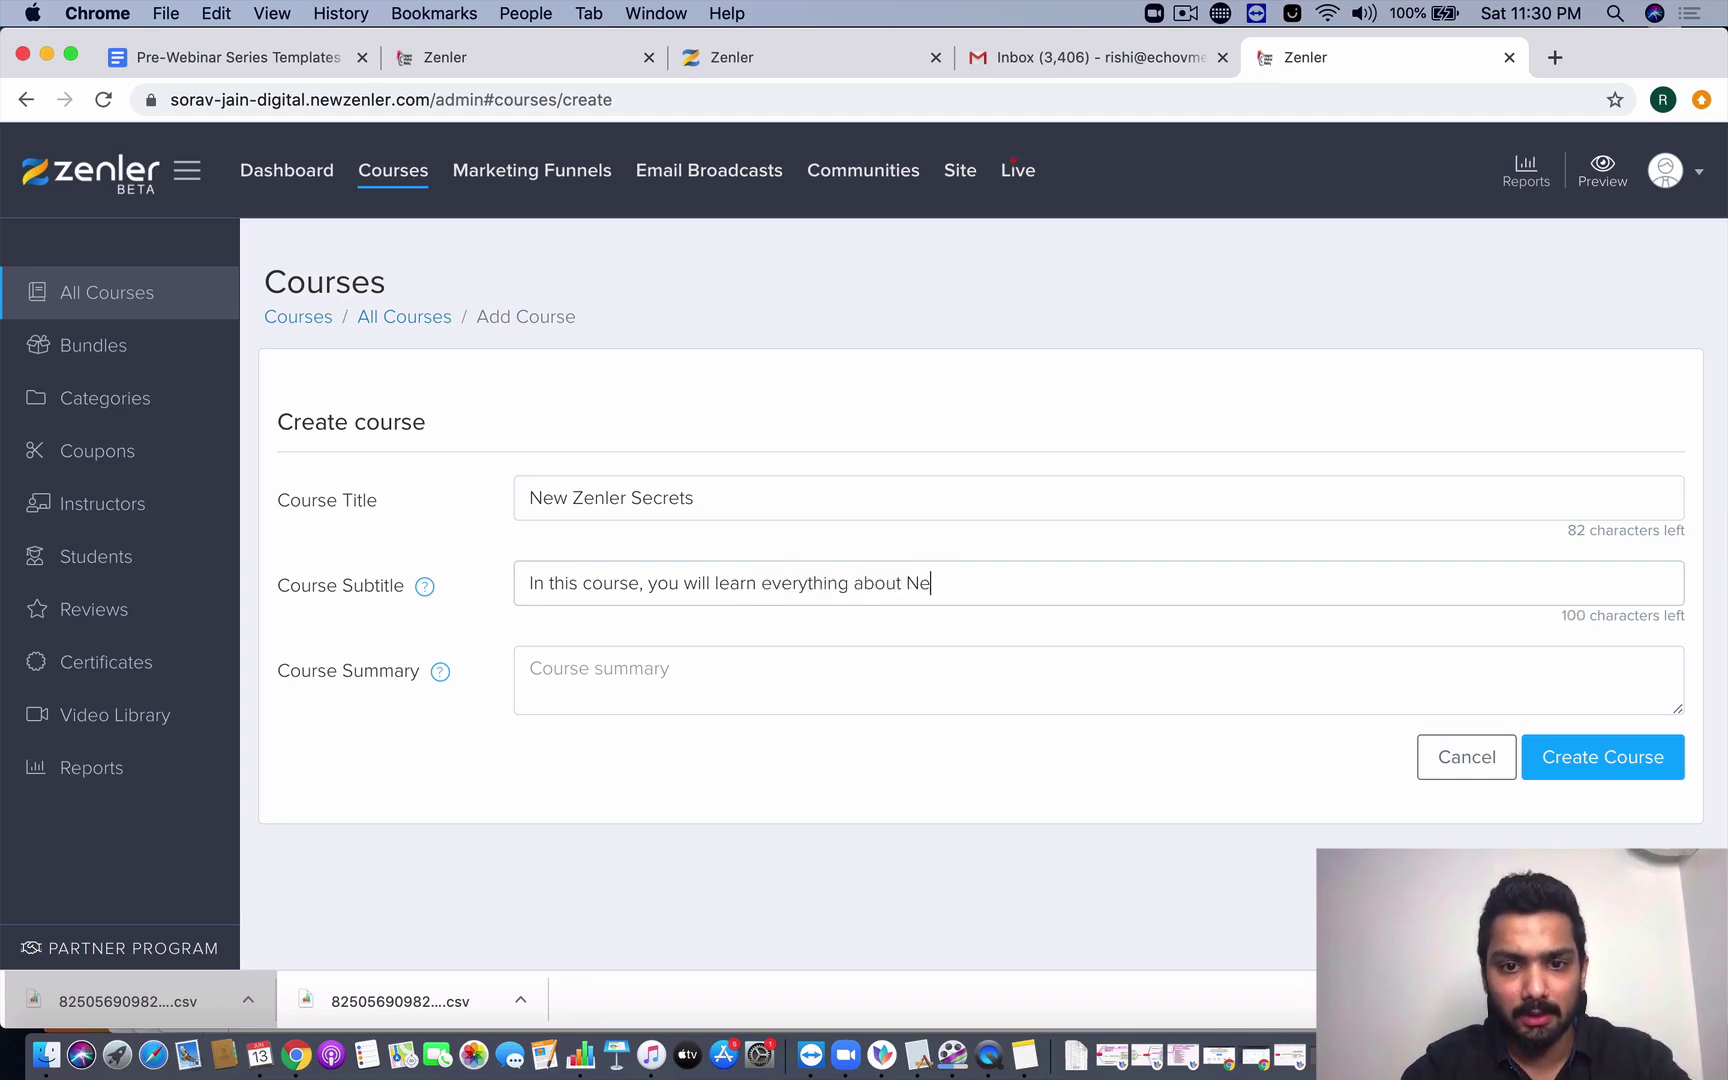
pyautogui.write('w Zenler an')
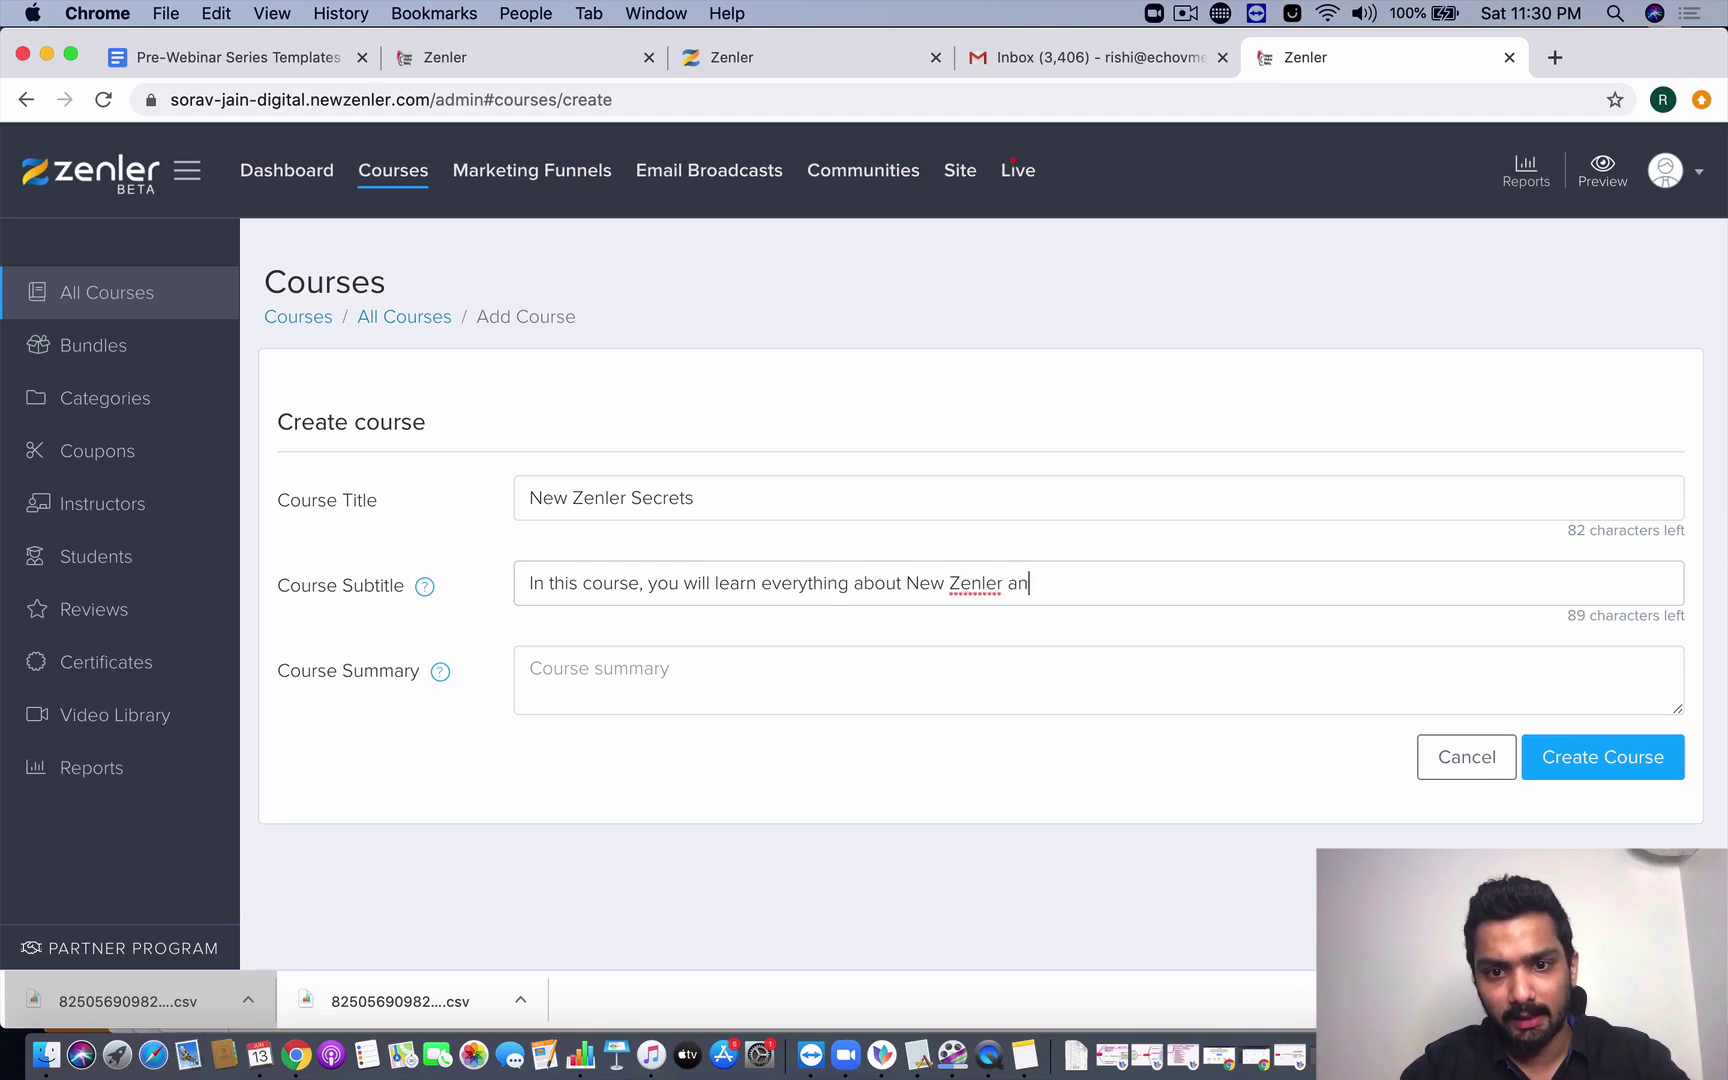
pyautogui.write('d how to setup courses')
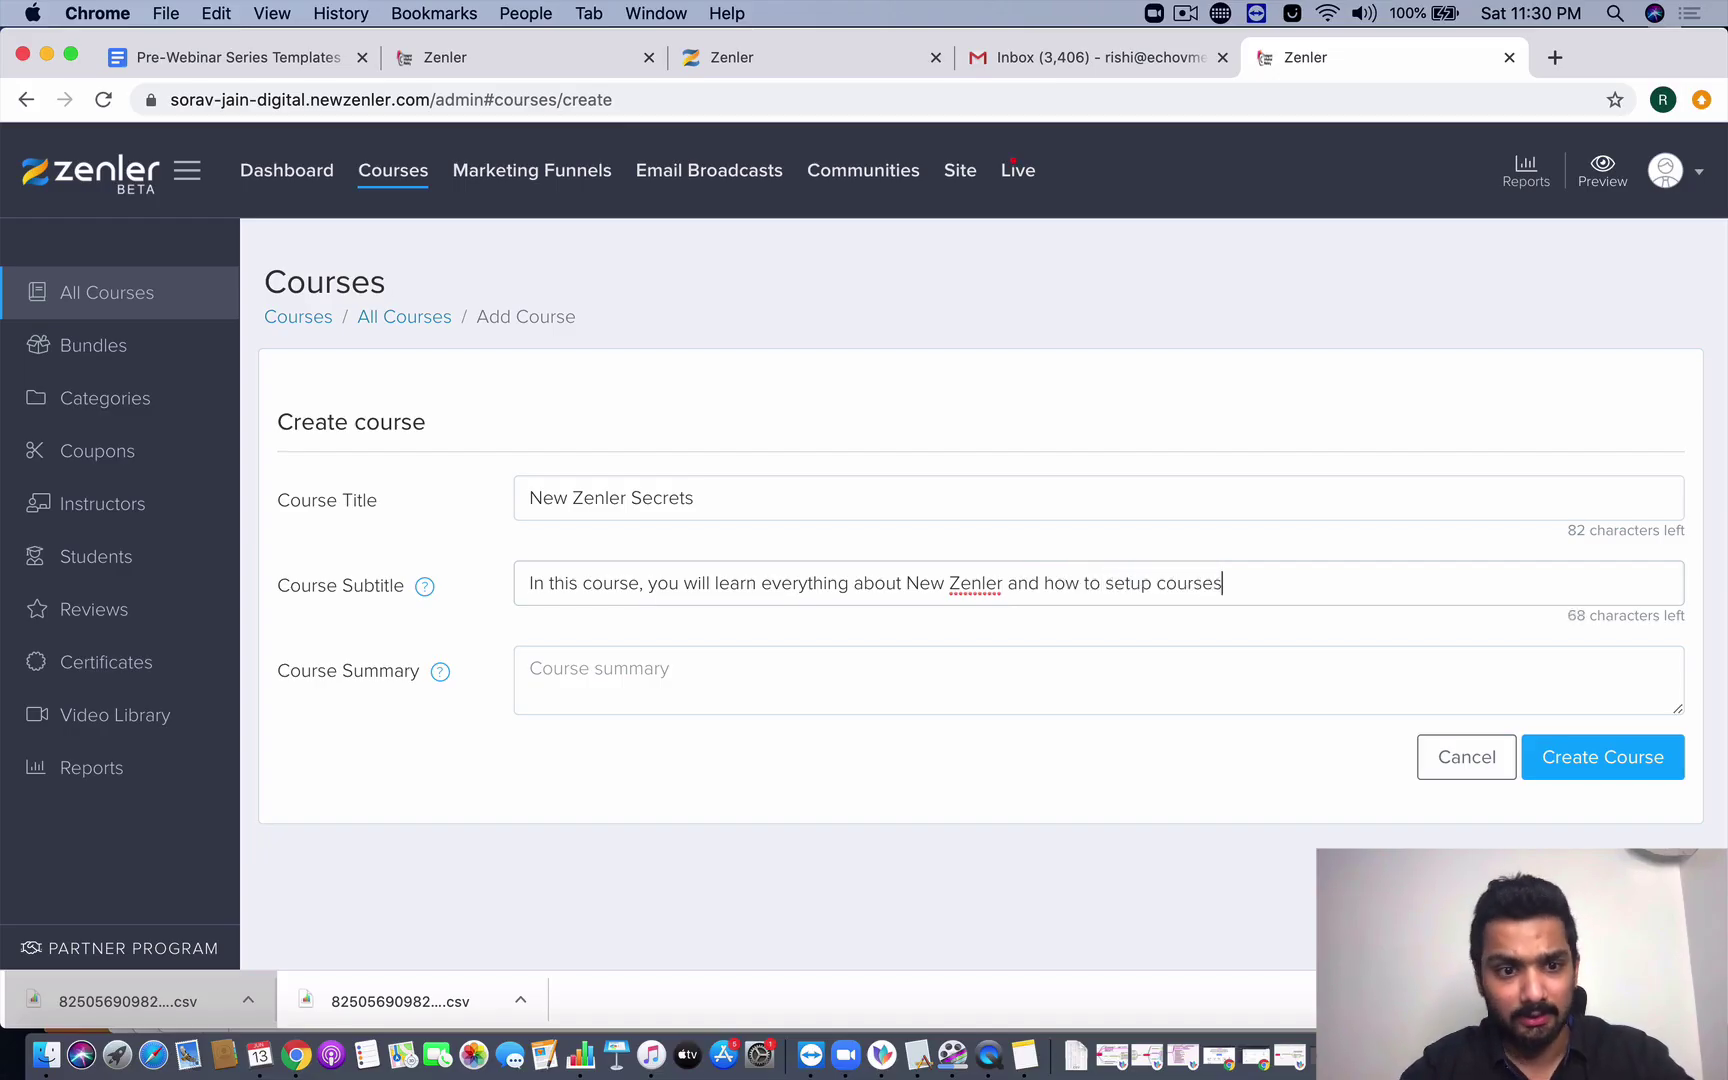
pyautogui.press('super+a')
pyautogui.write('!')
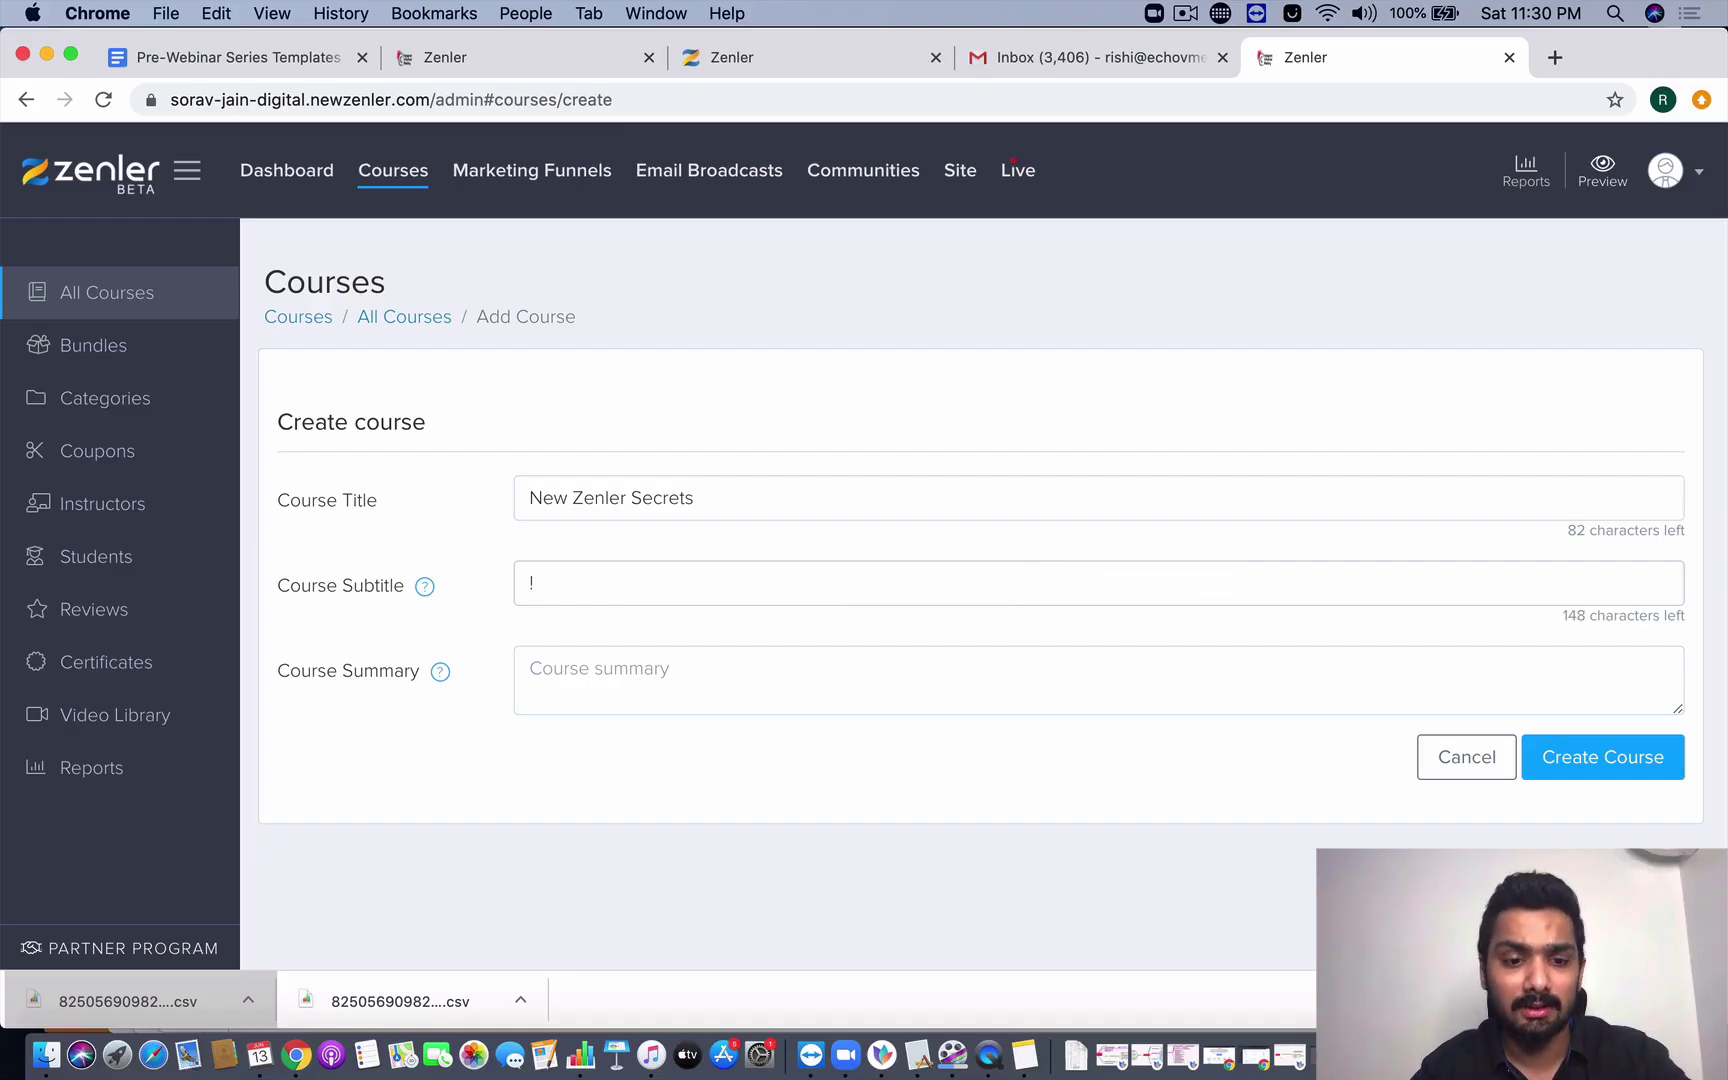
pyautogui.press('super+z')
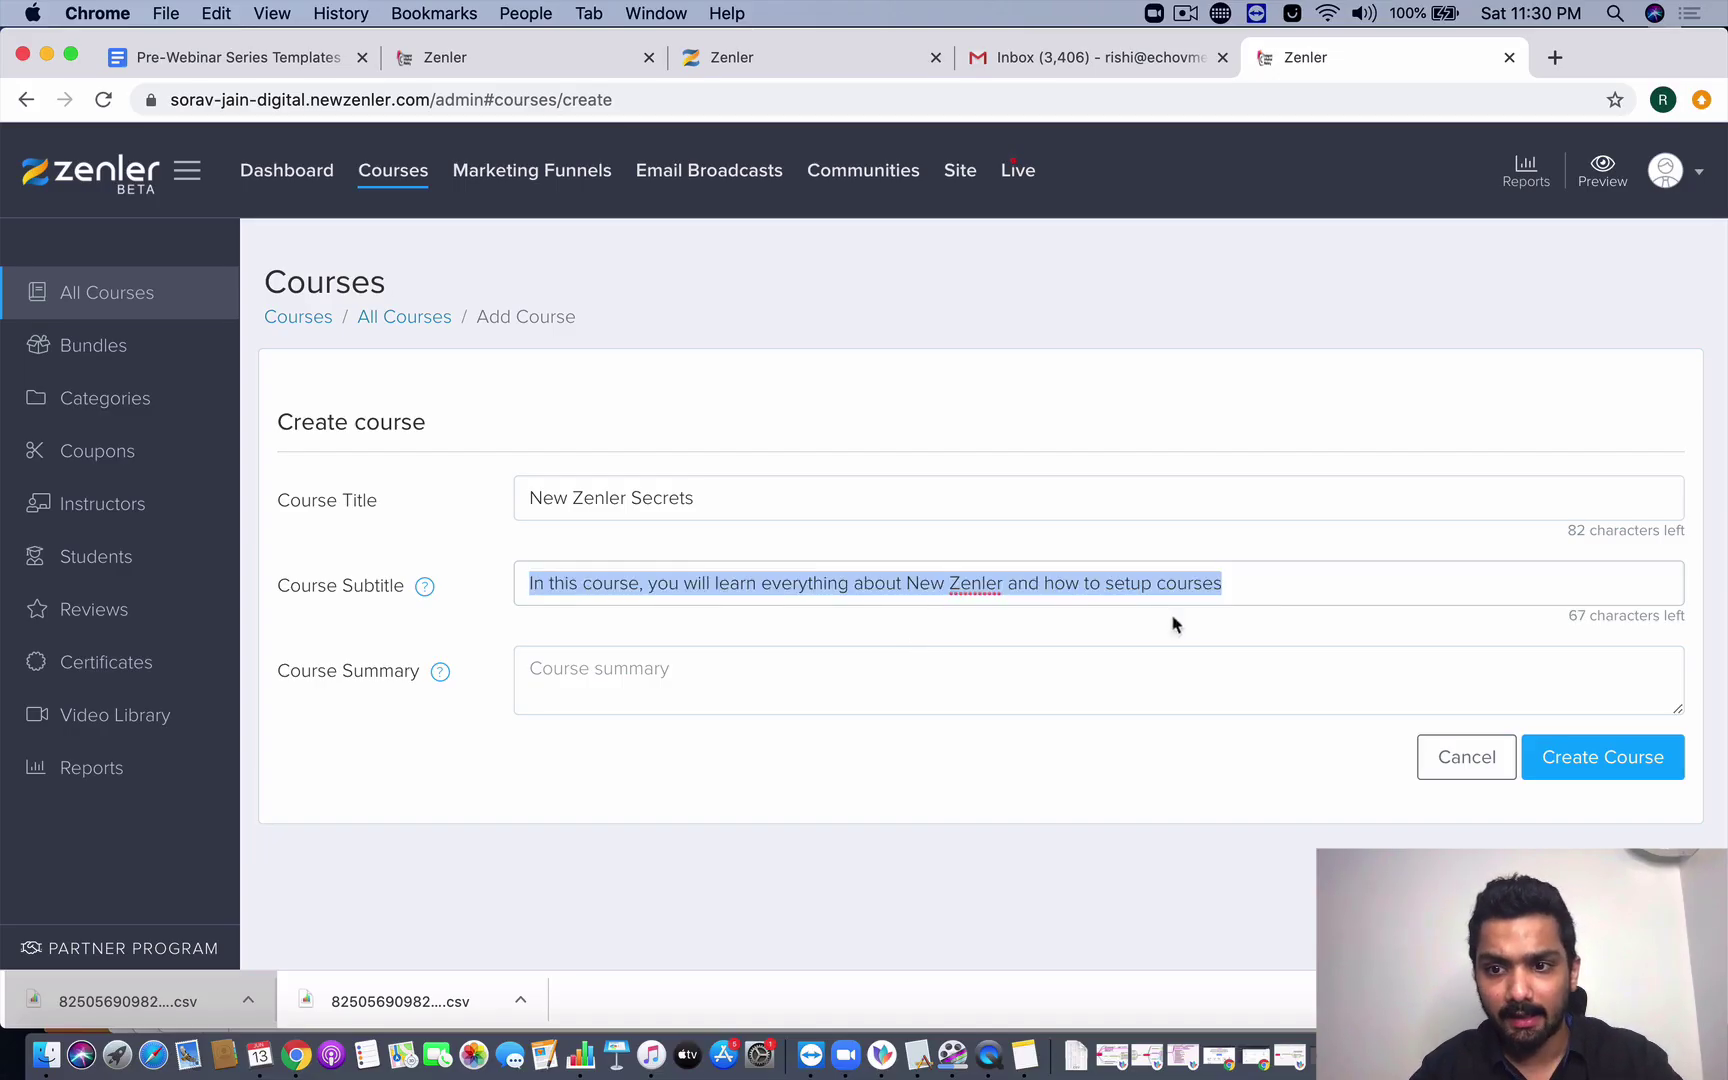
pyautogui.click(1289, 590)
pyautogui.write('!')
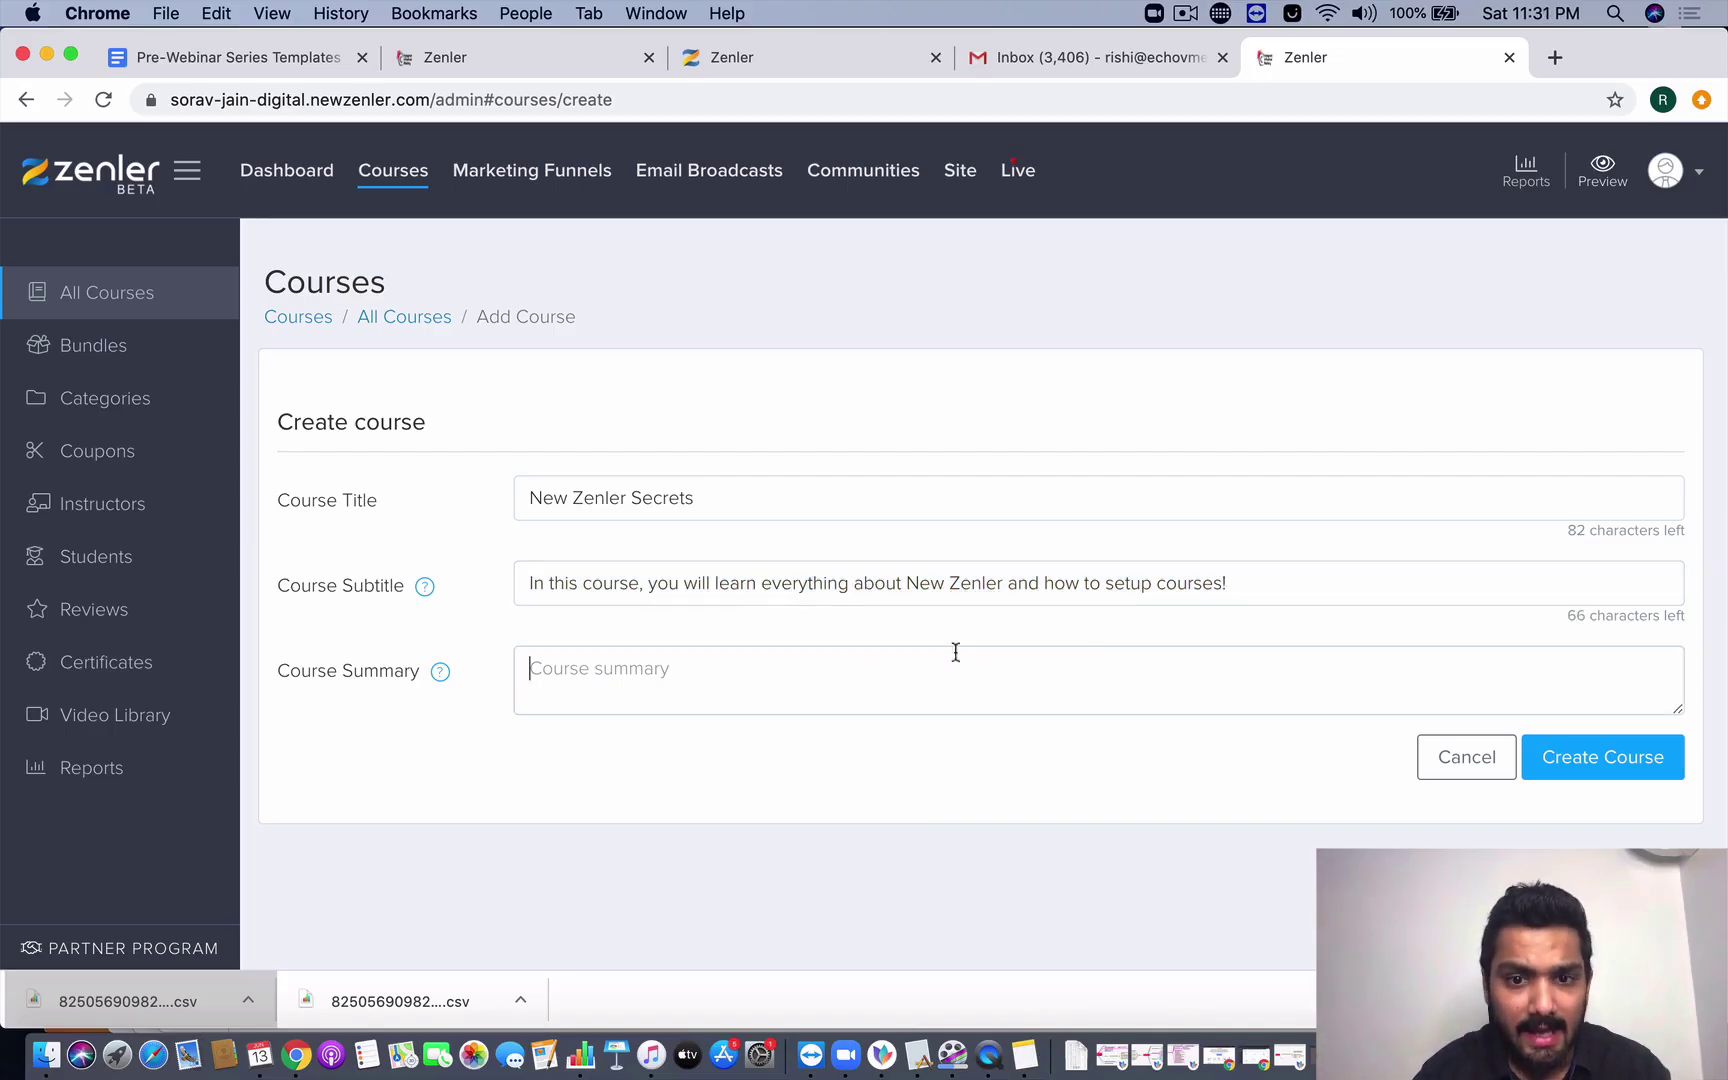
# - Copy the full subtitle text into the course summary
pyautogui.tripleClick(1115, 578)
pyautogui.press('super+c')
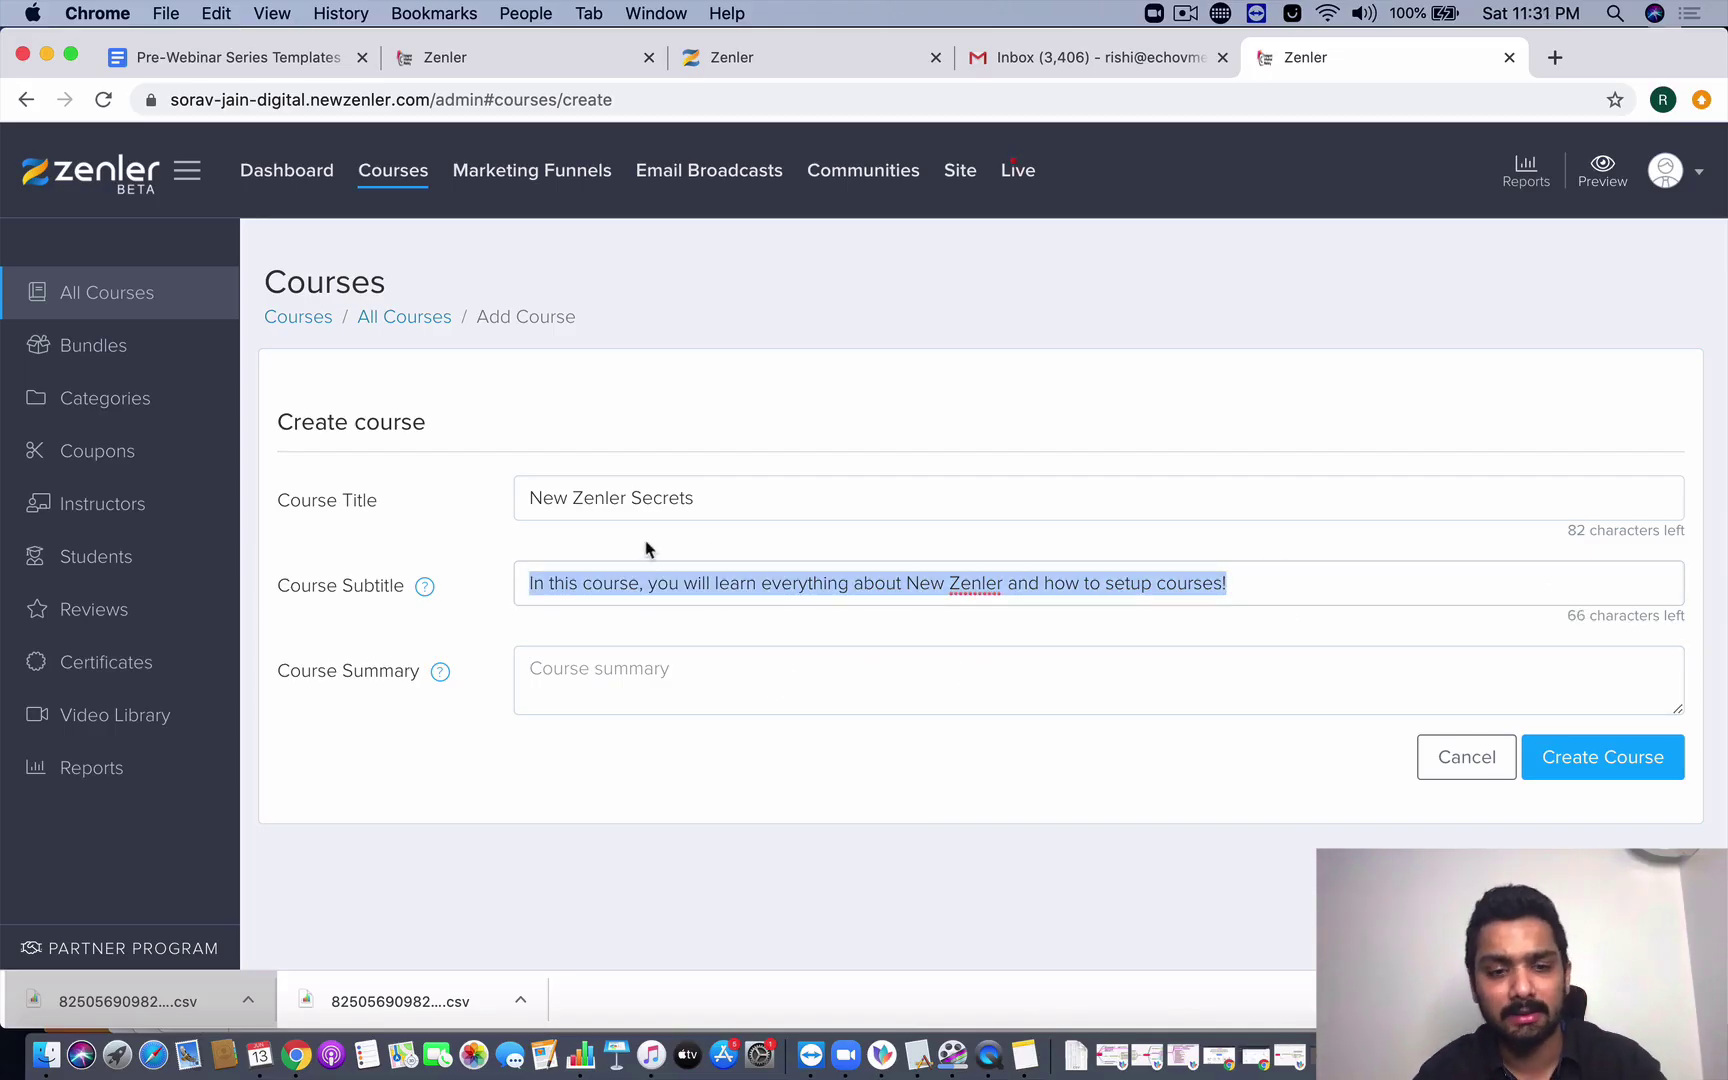
pyautogui.click(650, 660)
pyautogui.press('super+v')
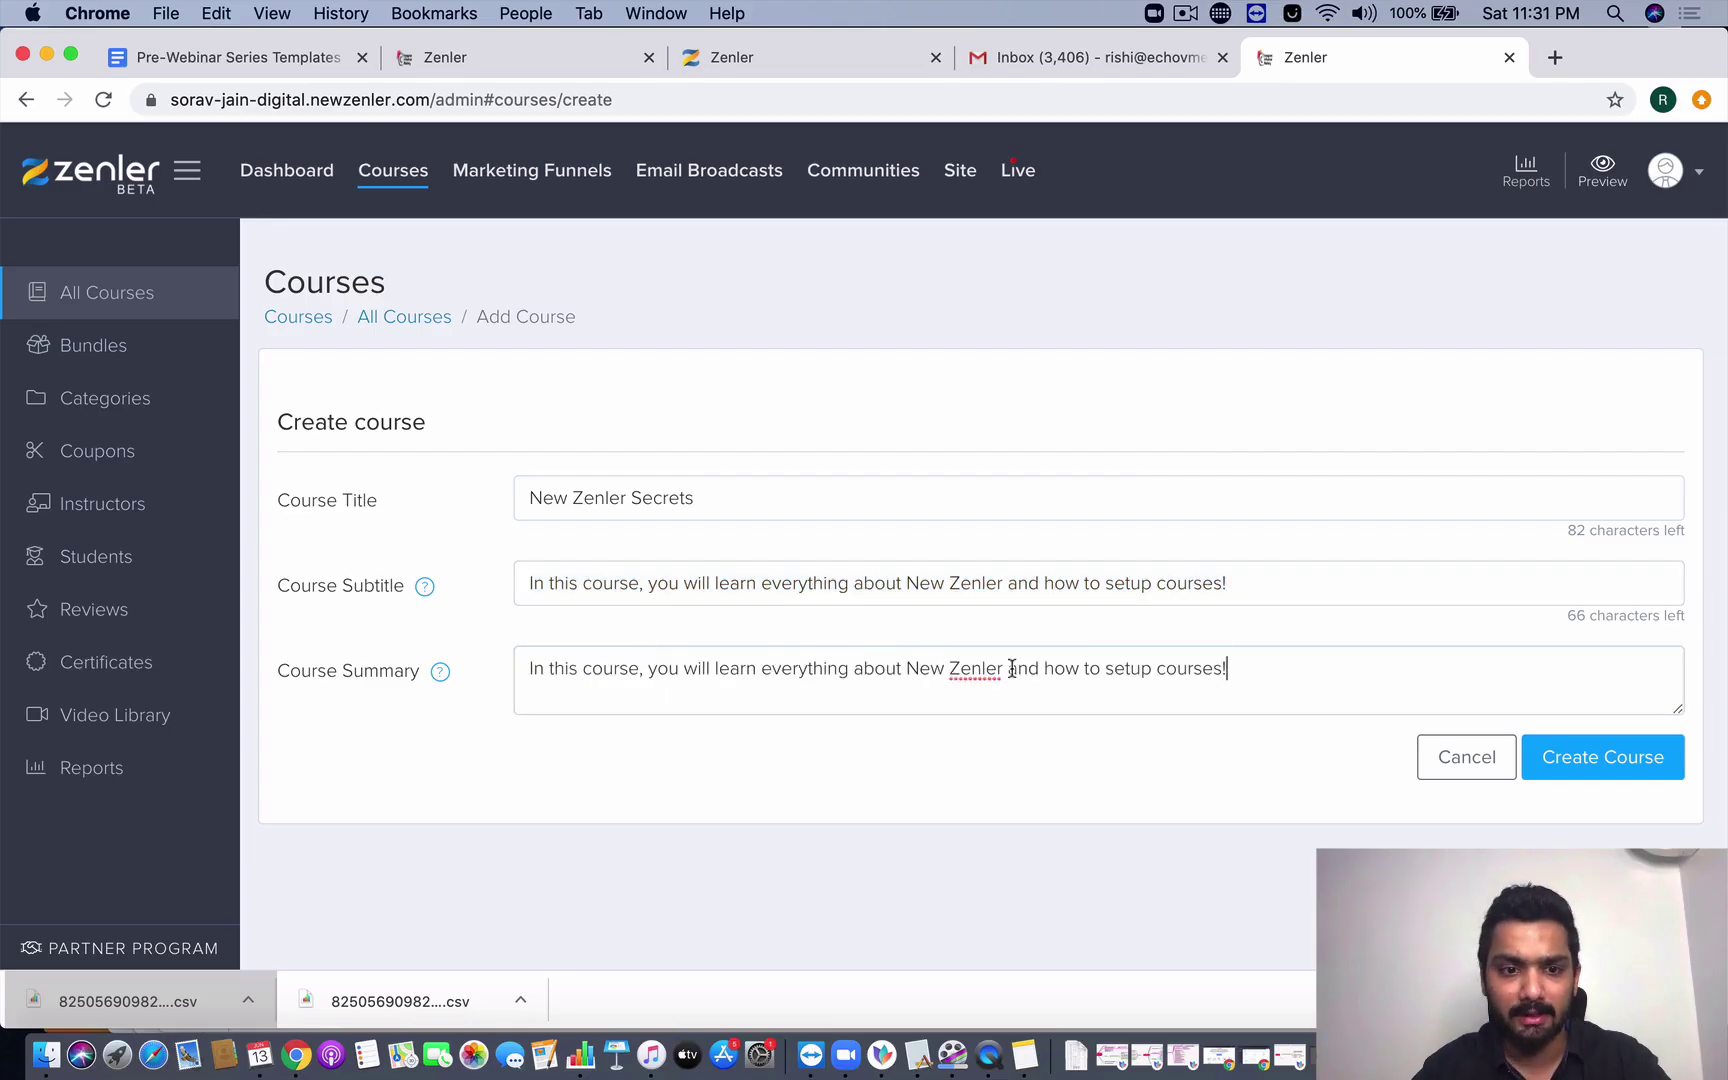
# - Below the summary's opening sentence, add a numbered list with "1) Automations" and "2) Setup Courses", followed by a blank line
pyautogui.press('Return')
pyautogui.press('Return')
pyautogui.write('1) Automations')
pyautogui.press('Return')
pyautogui.write('@)')
pyautogui.press('BackSpace')
pyautogui.press('BackSpace')
pyautogui.write('2) Setp')
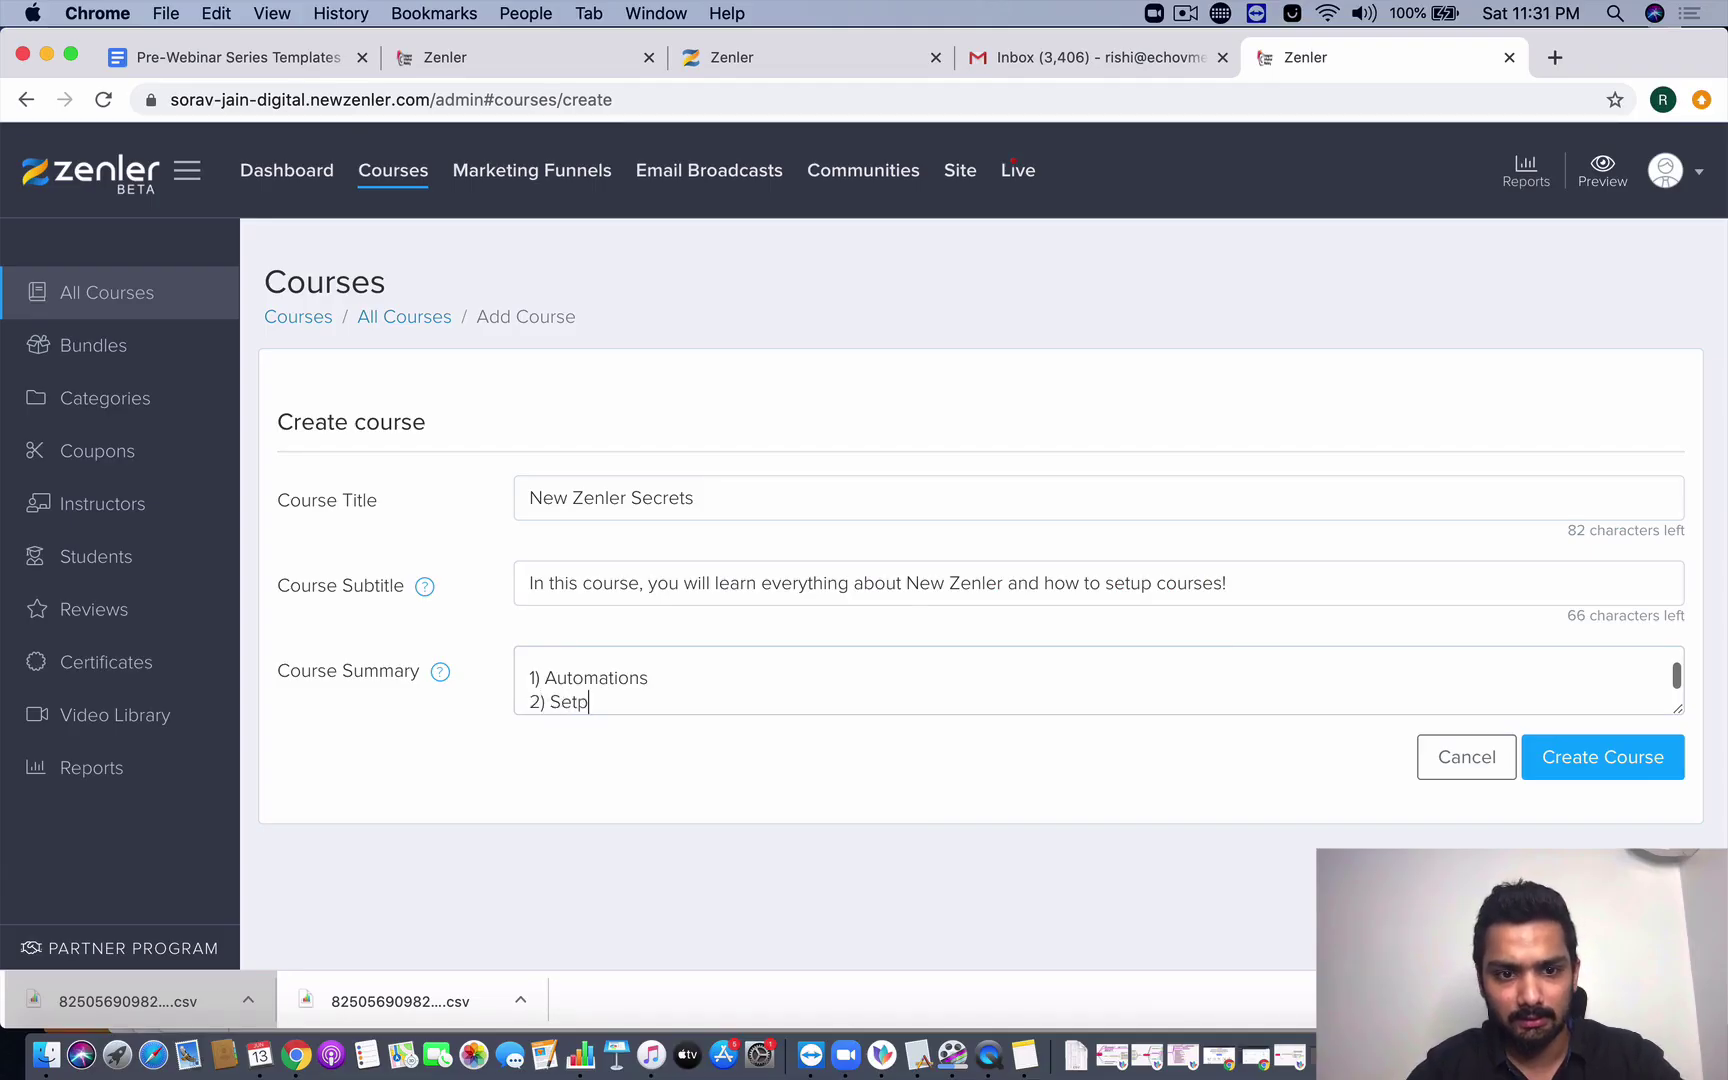
pyautogui.press('BackSpace')
pyautogui.write('up Course')
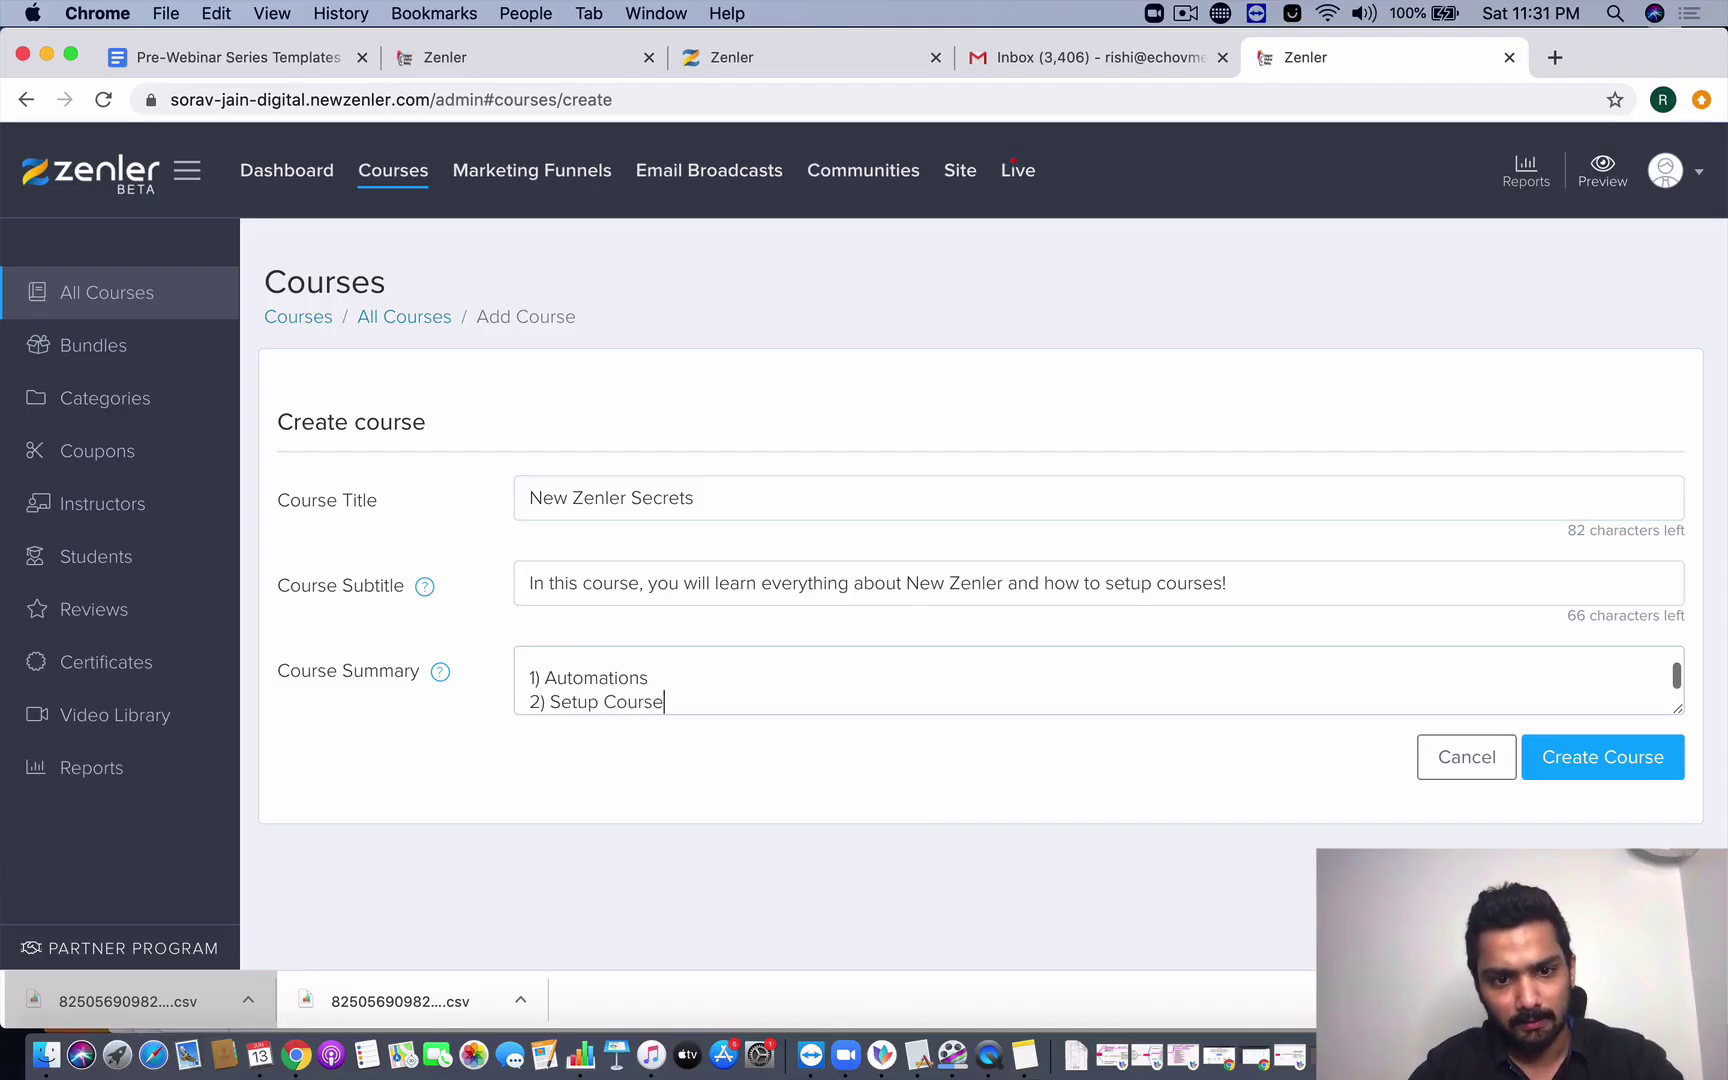
pyautogui.write('s')
pyautogui.press('Return')
pyautogui.write('3)')
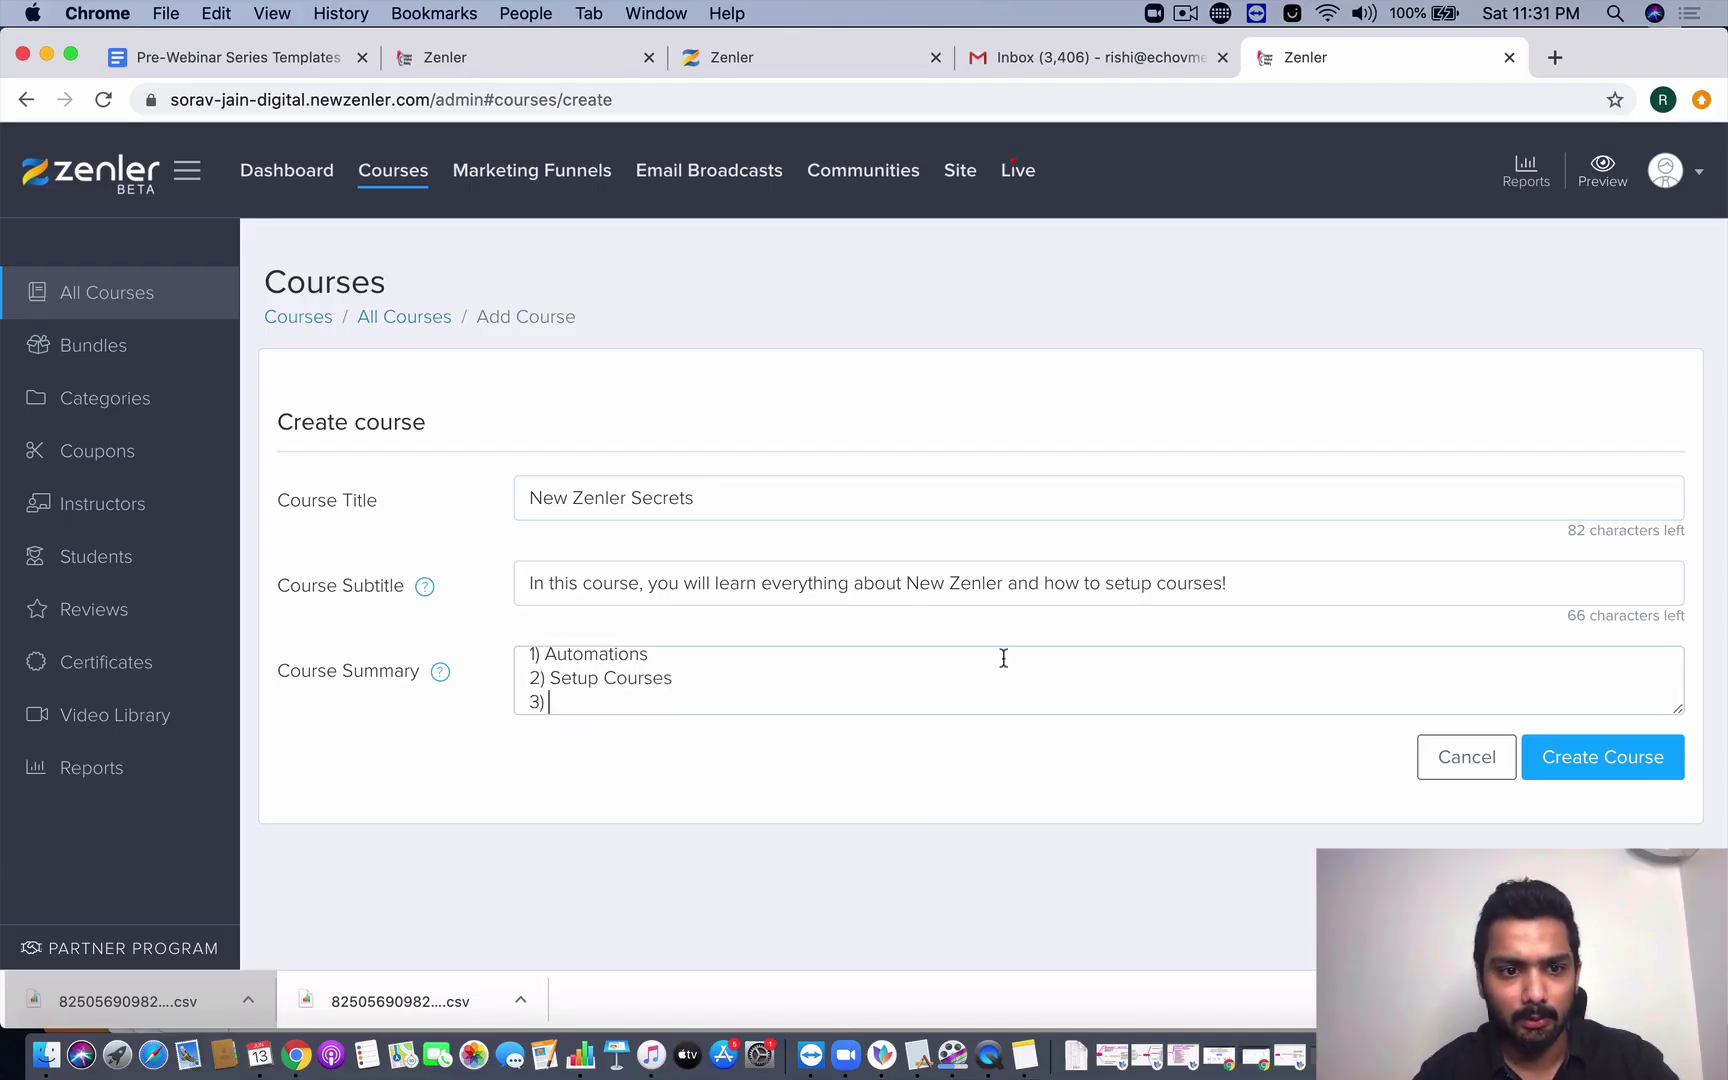
pyautogui.scroll(3, 1000, 668)
pyautogui.scroll(-3, 912, 669)
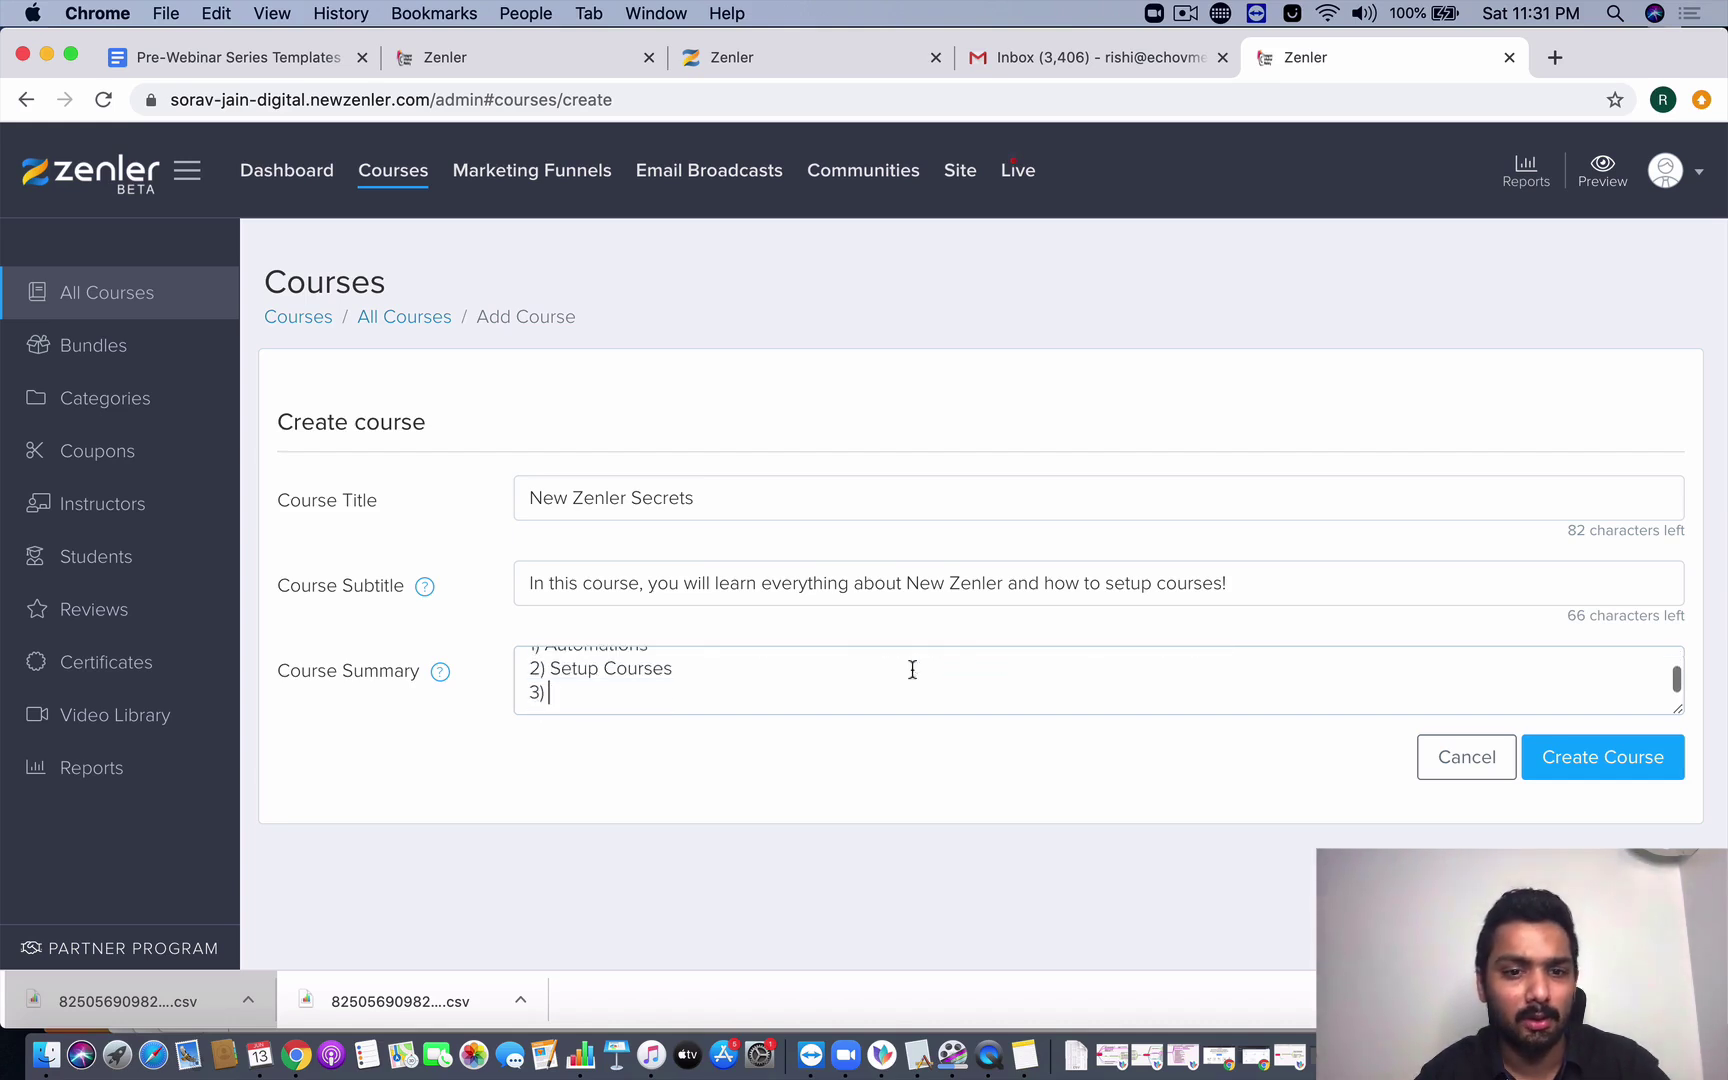
pyautogui.press('Return')
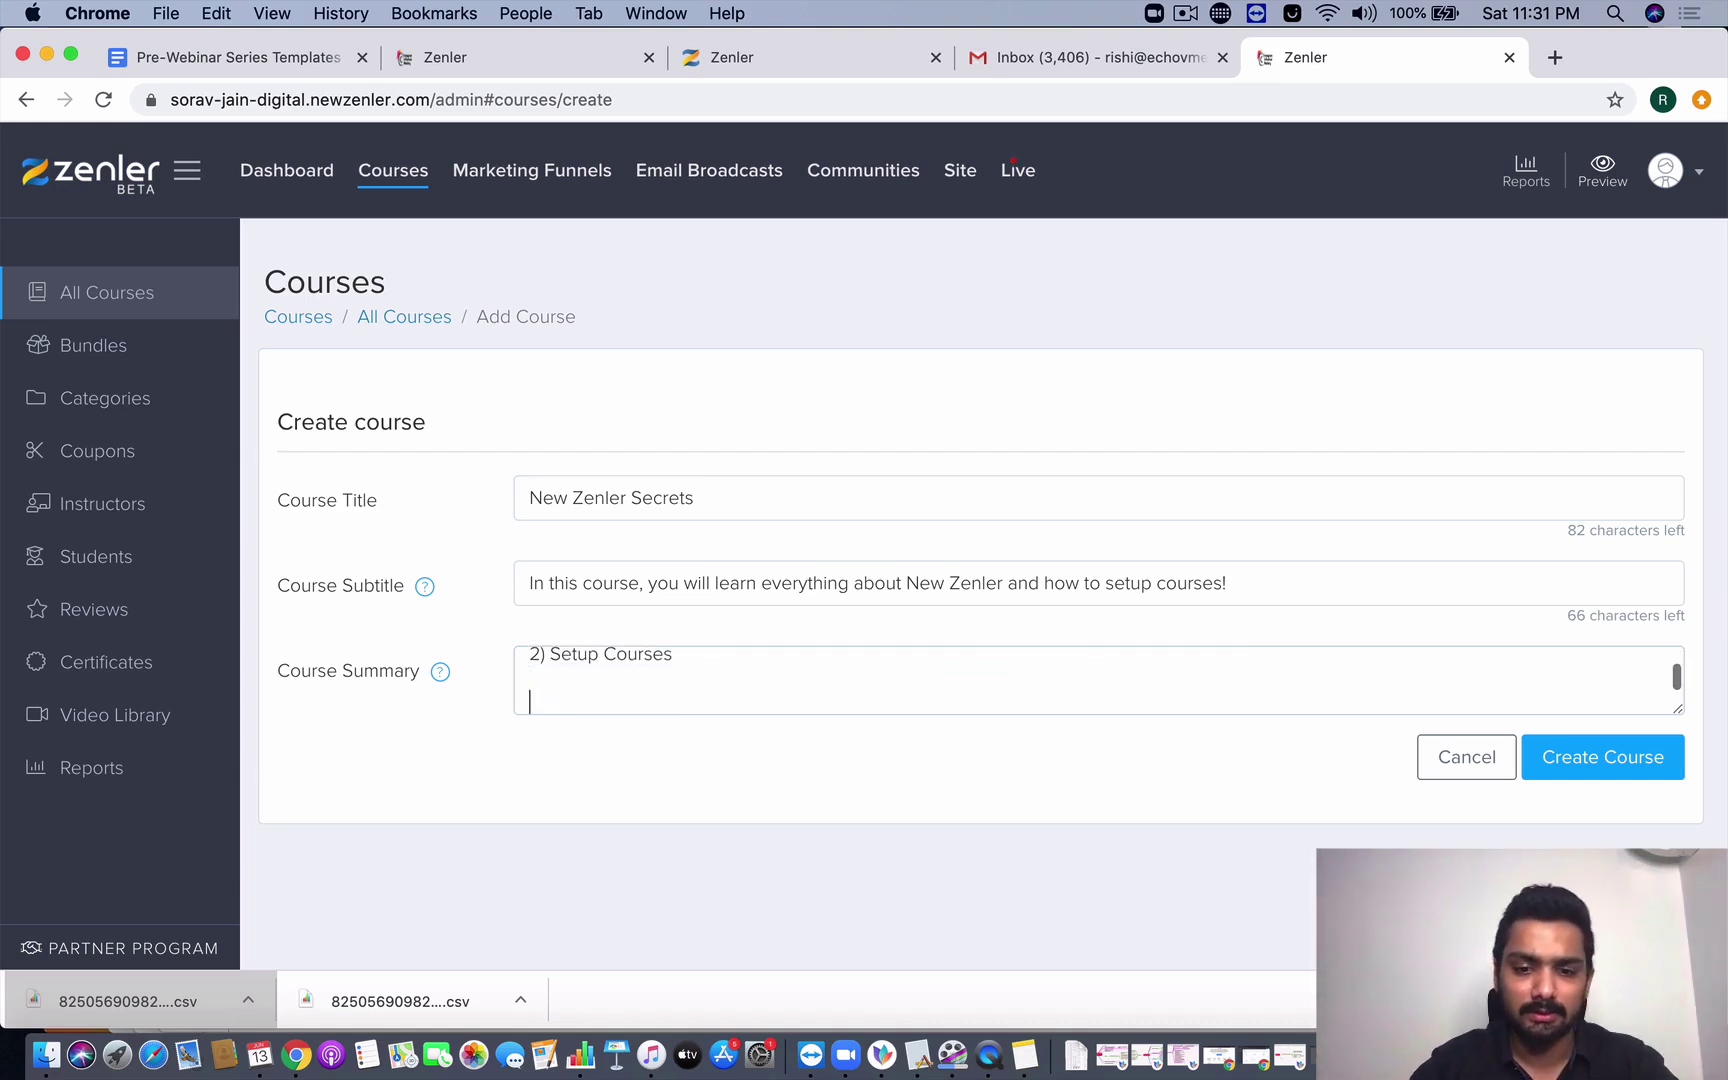
pyautogui.write('In this course, you')
pyautogui.press('BackSpace')
pyautogui.press('BackSpace')
pyautogui.press('BackSpace')
pyautogui.press('BackSpace')
pyautogui.write('s c')
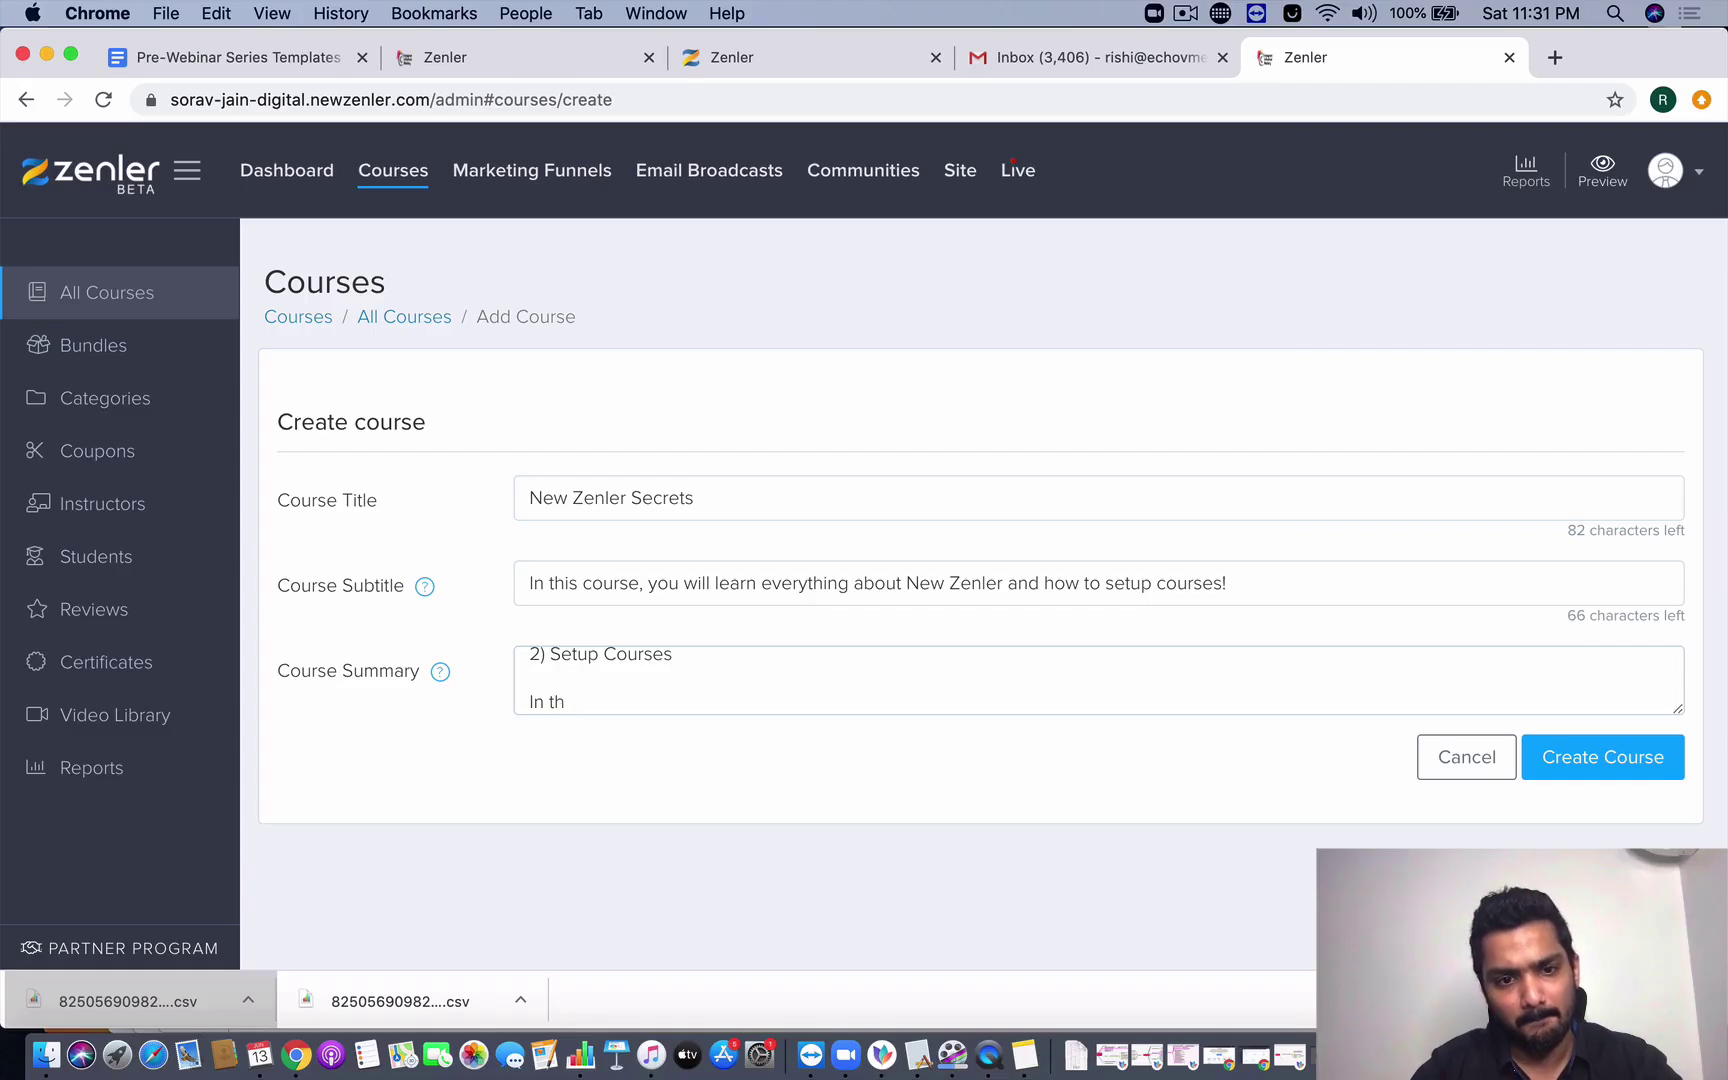
# - End the summary with "After this course, you will be a chamption at NZ!" and create the course
pyautogui.write('After this course, you will fee')
pyautogui.press('BackSpace')
pyautogui.write('be a chamption at NZ!')
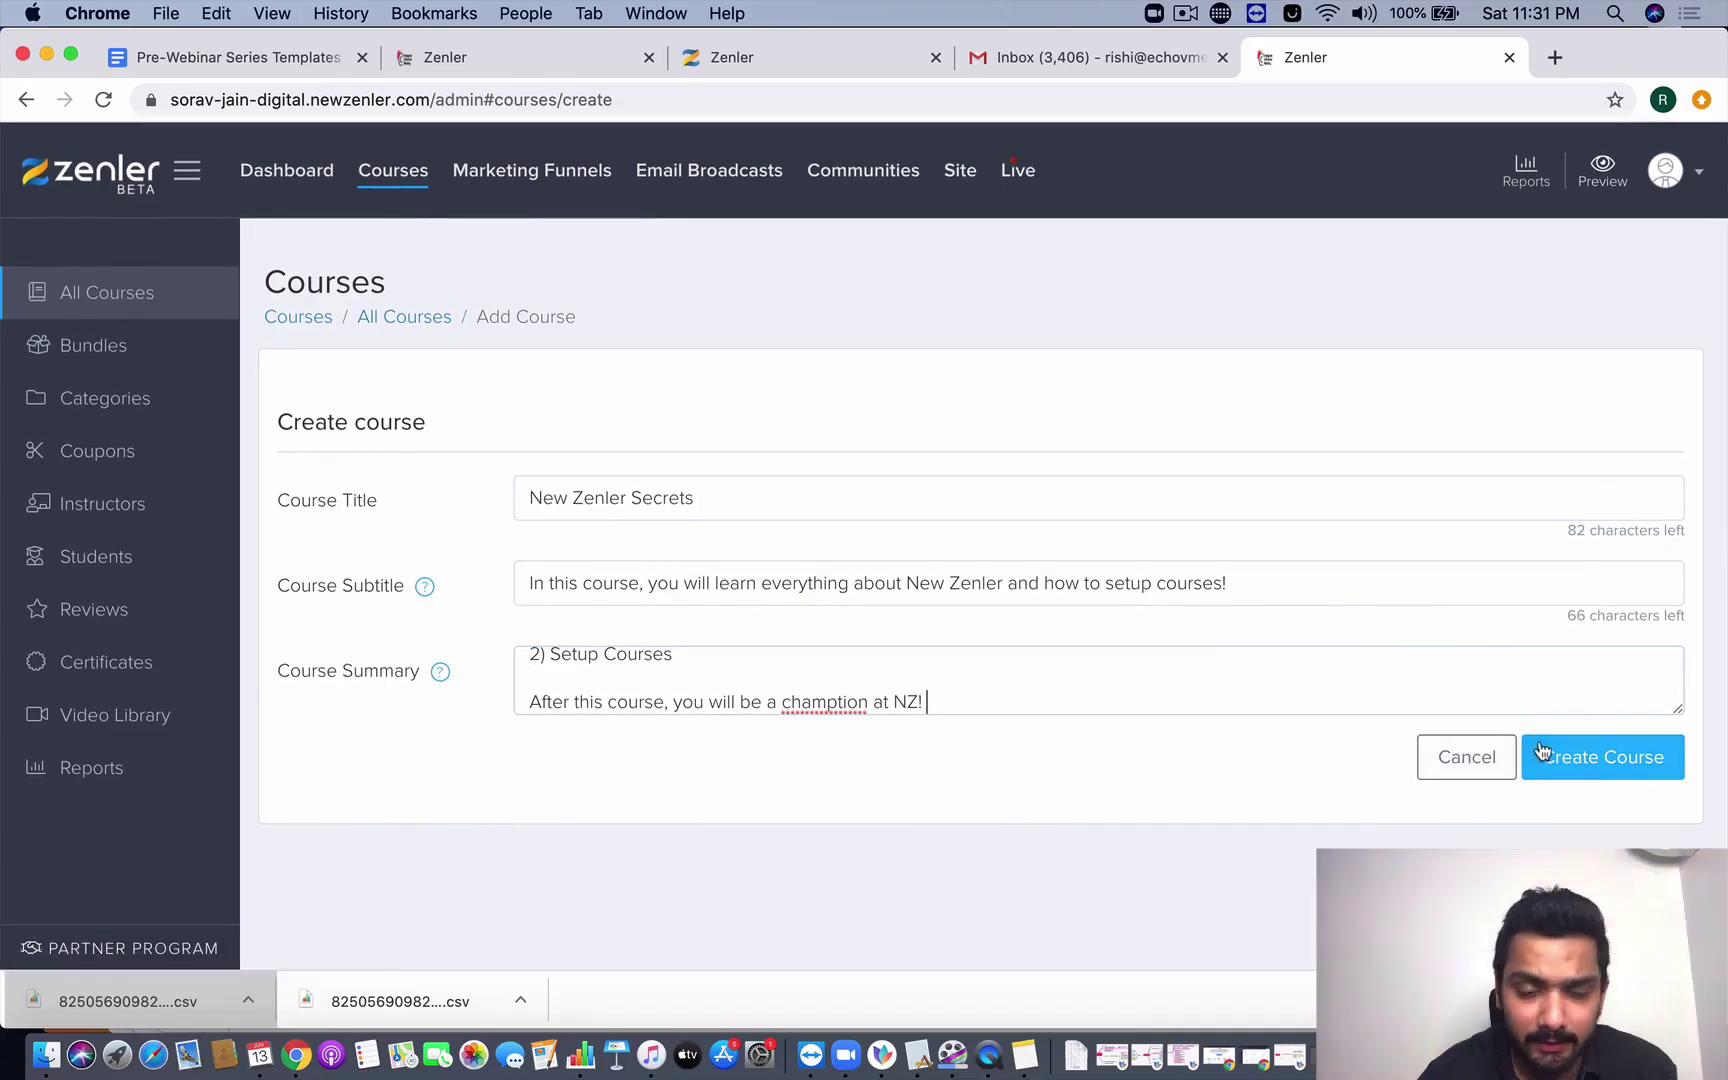
pyautogui.click(1634, 765)
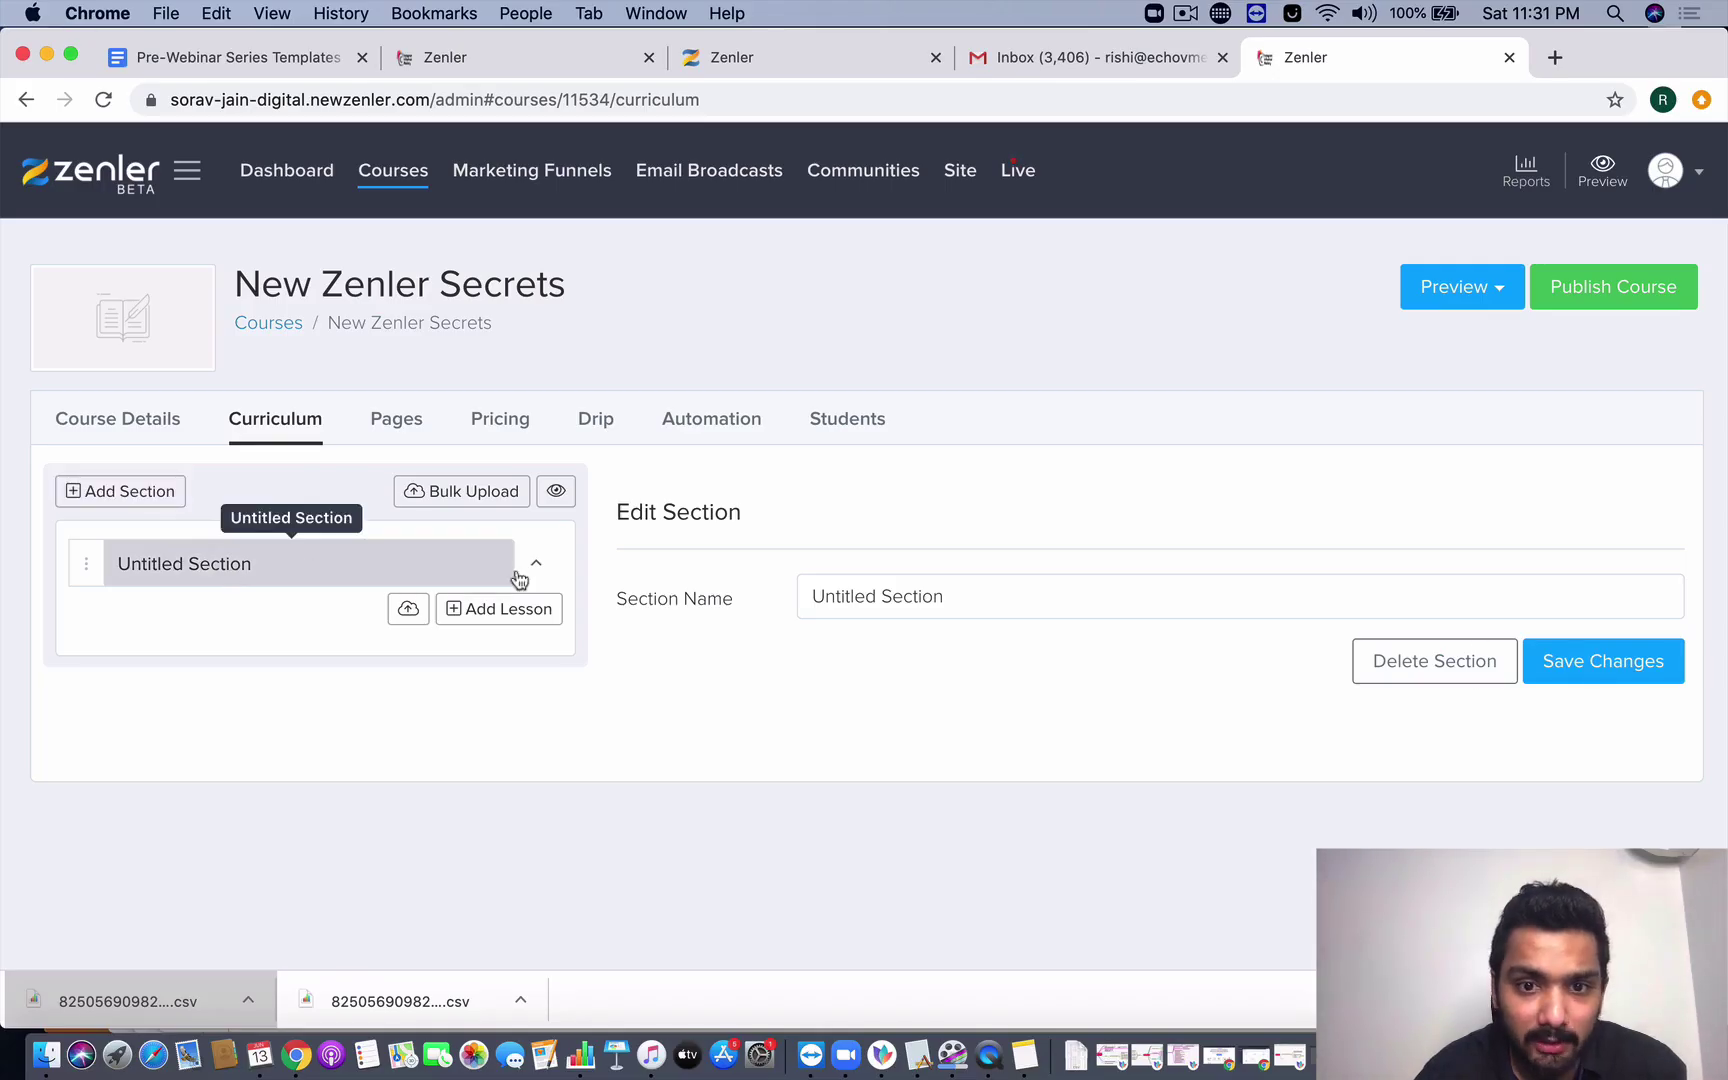
# - Rename the untitled curriculum section to "Section 1 - Getting with NZ" and save the change
pyautogui.moveTo(964, 605); pyautogui.dragTo(814, 598)
pyautogui.press('BackSpace')
pyautogui.write('Section 1 = Getting with NZ')
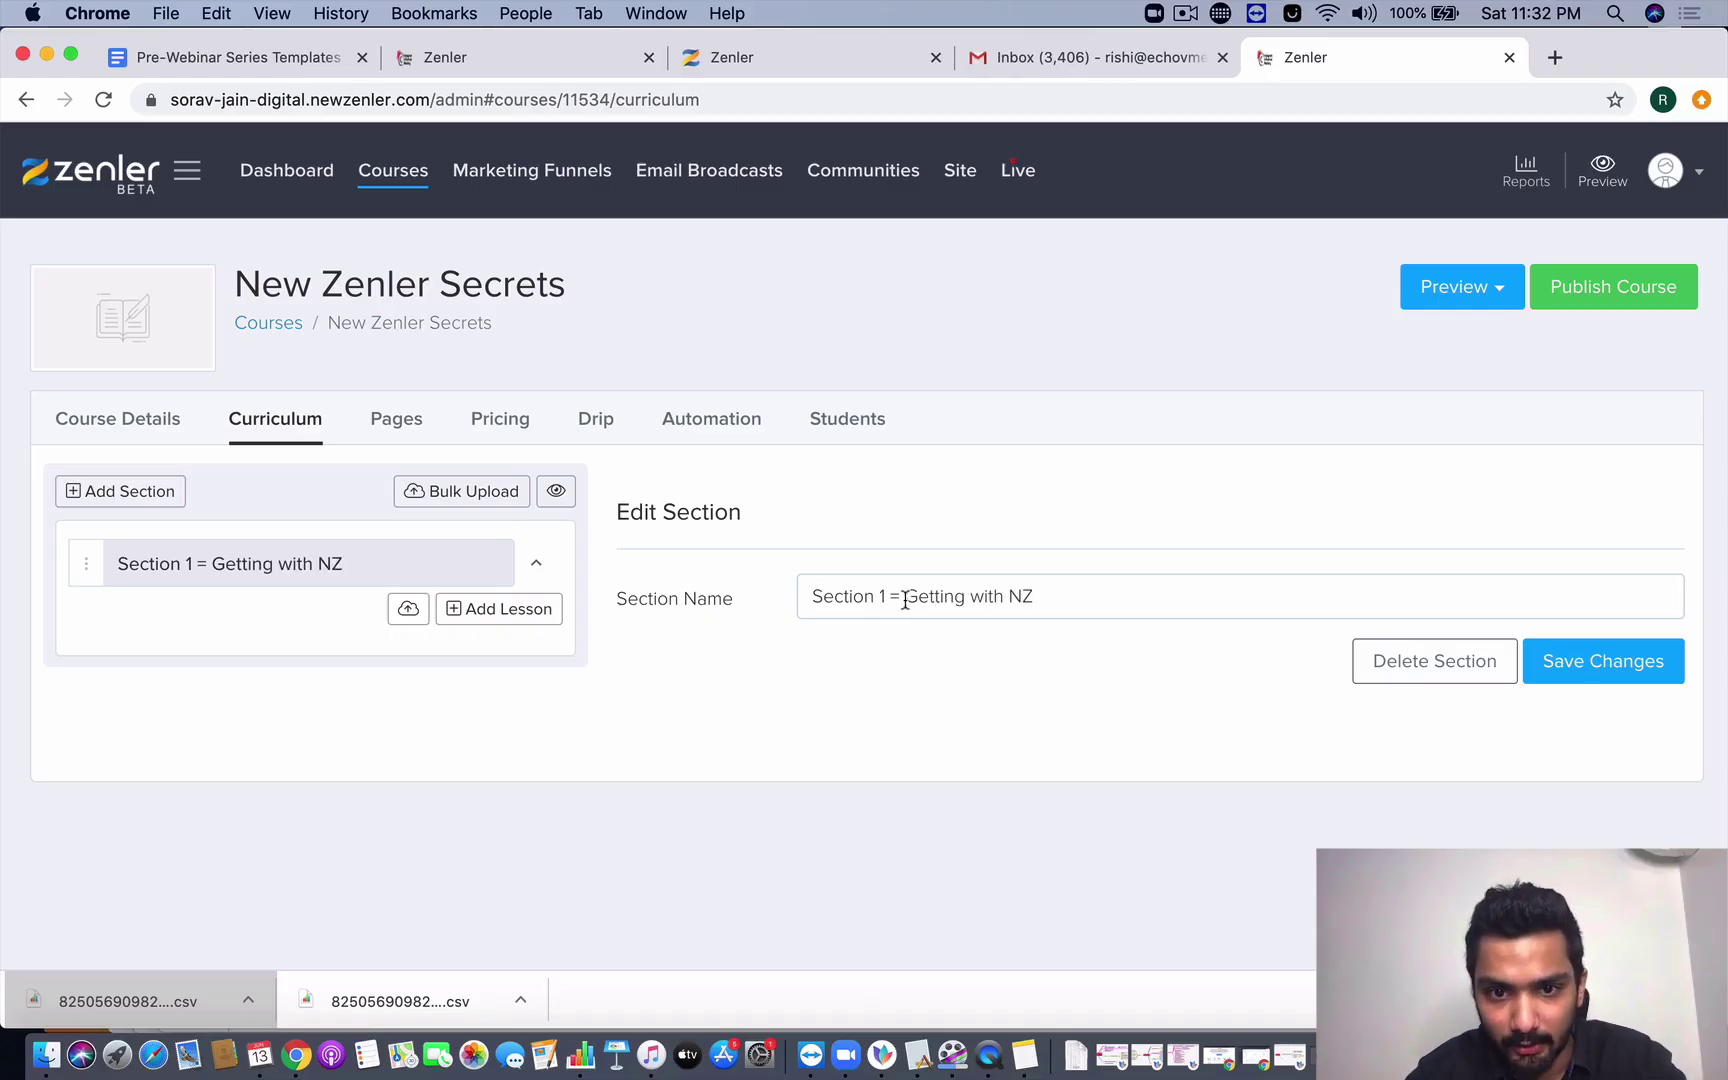
pyautogui.click(905, 598)
pyautogui.press('BackSpace')
pyautogui.press('BackSpace')
pyautogui.write('-')
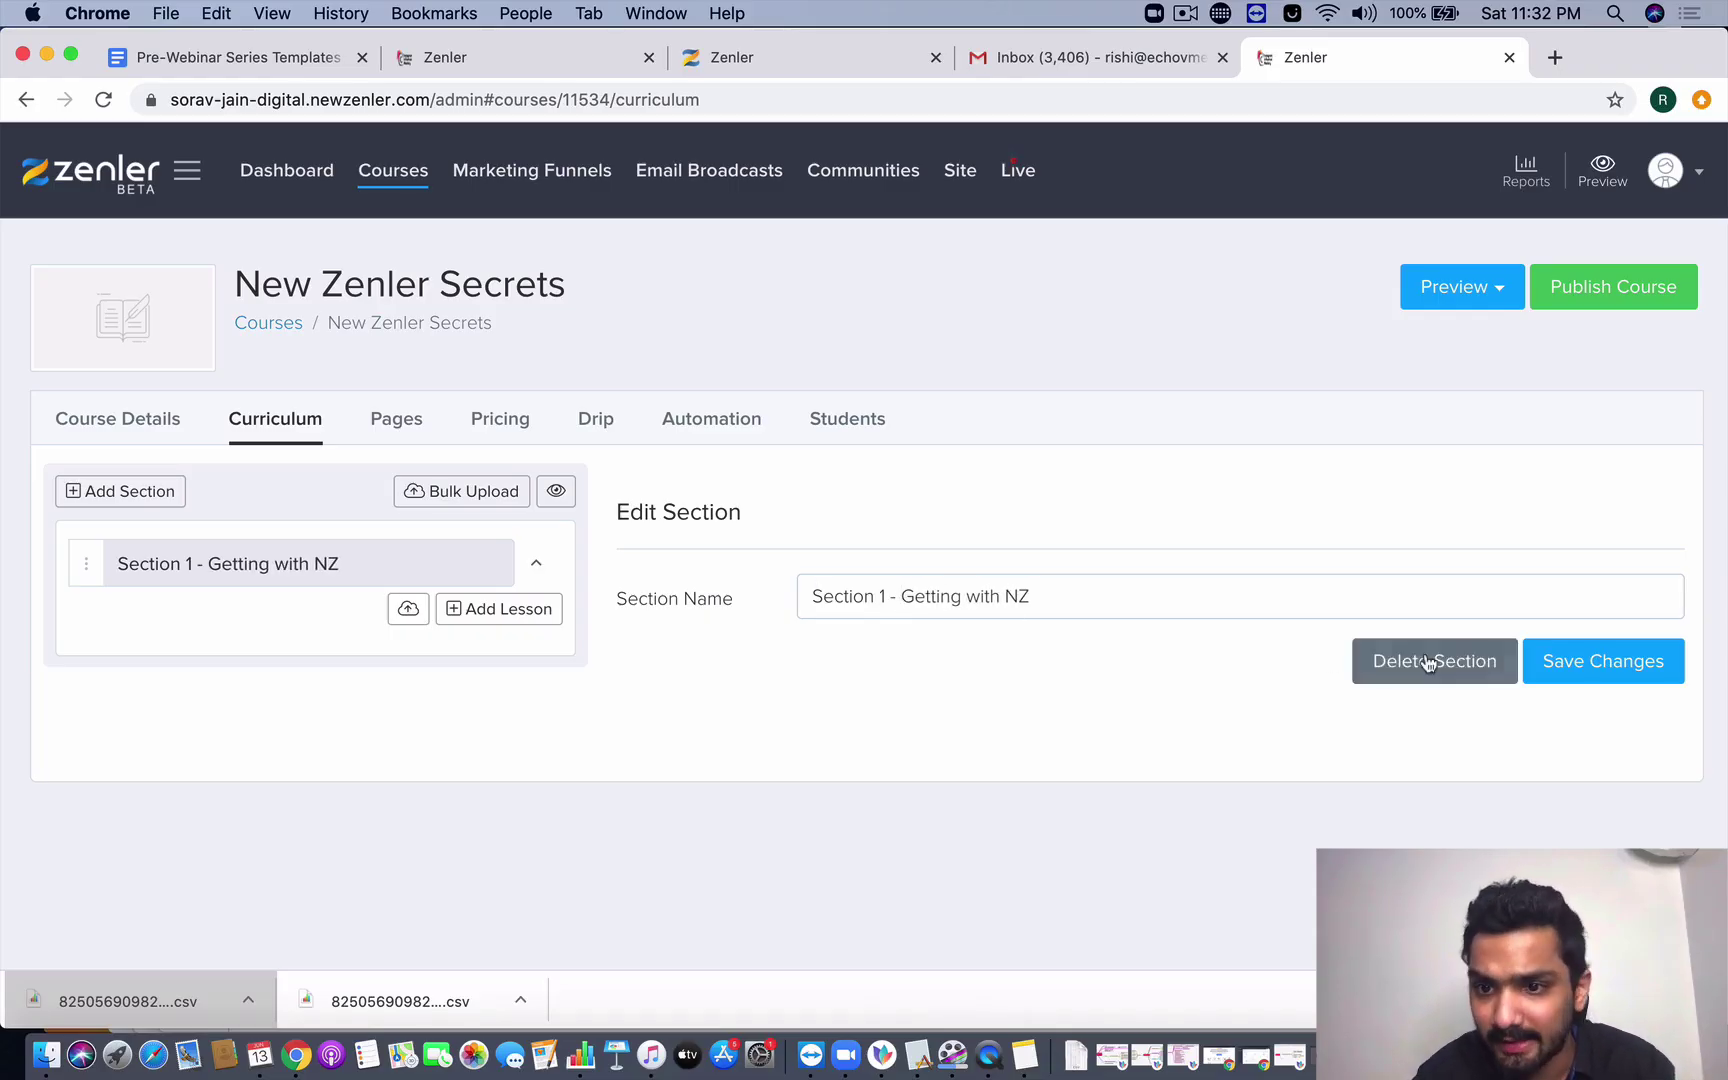
pyautogui.click(1580, 678)
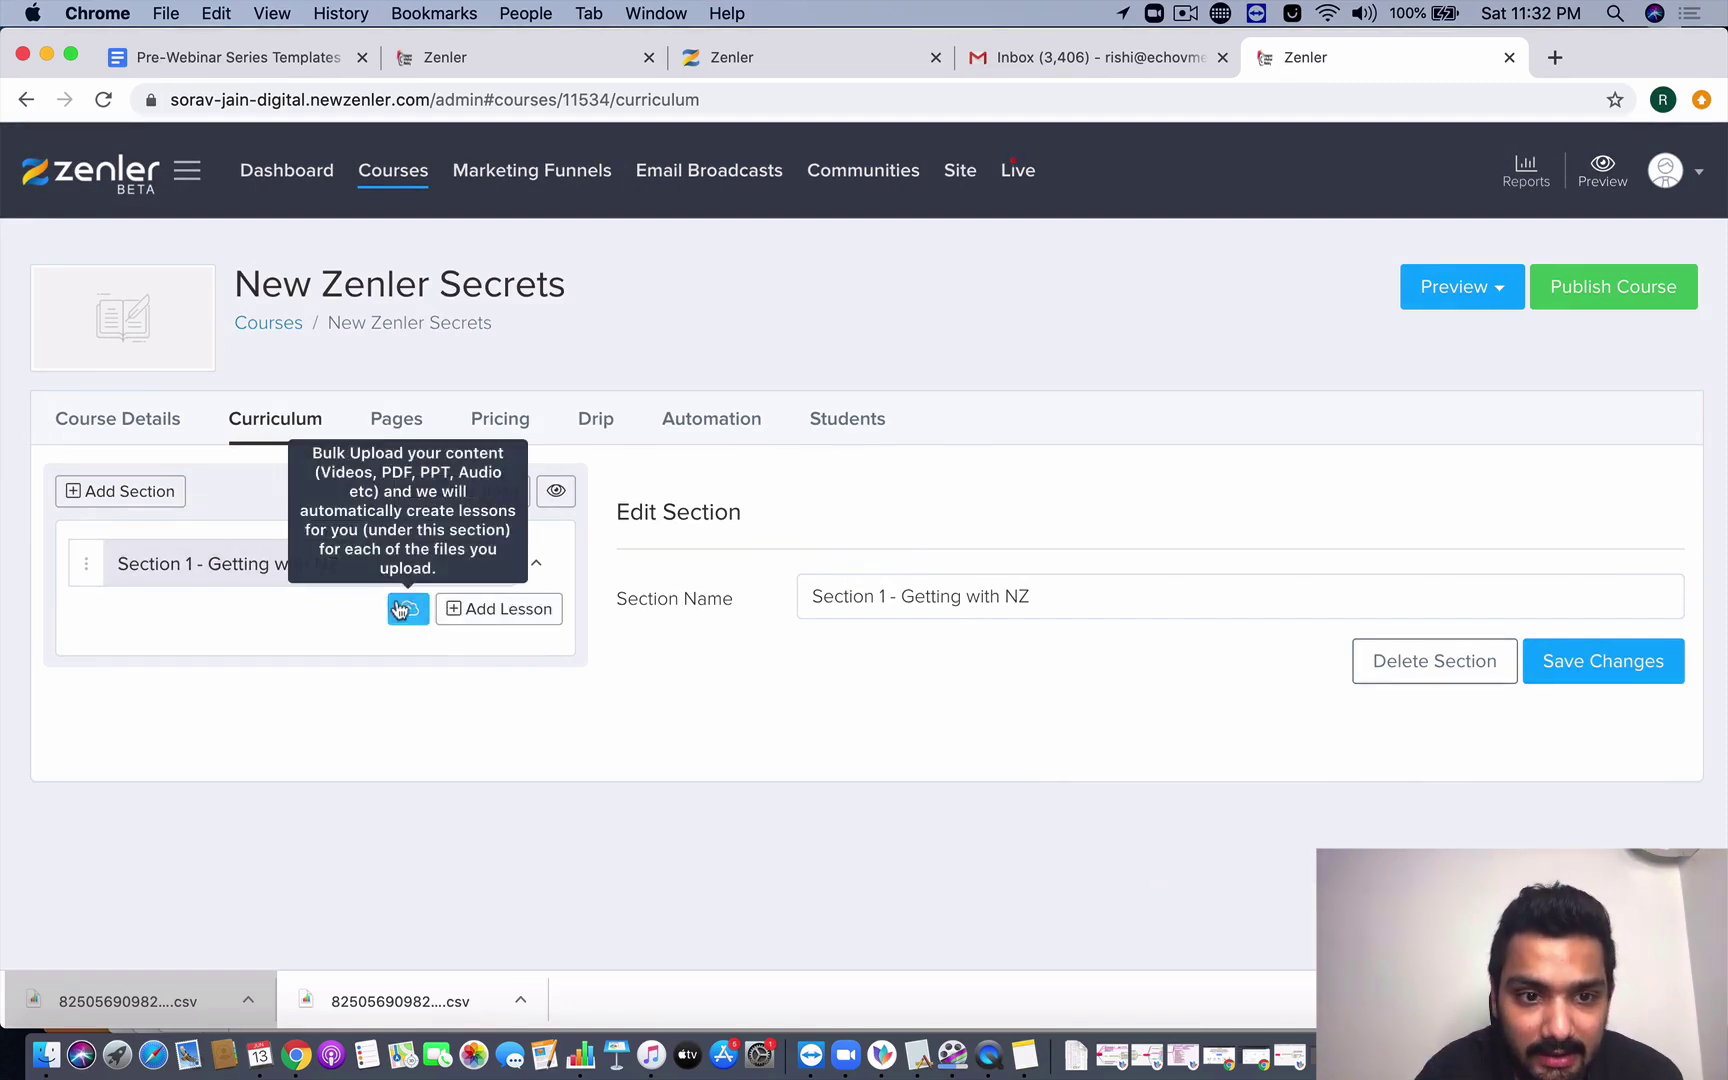
# - Add a lesson to Section 1 and name it "Lesson 1 - How to get started!"
pyautogui.click(463, 610)
pyautogui.scroll(-2, 660, 698)
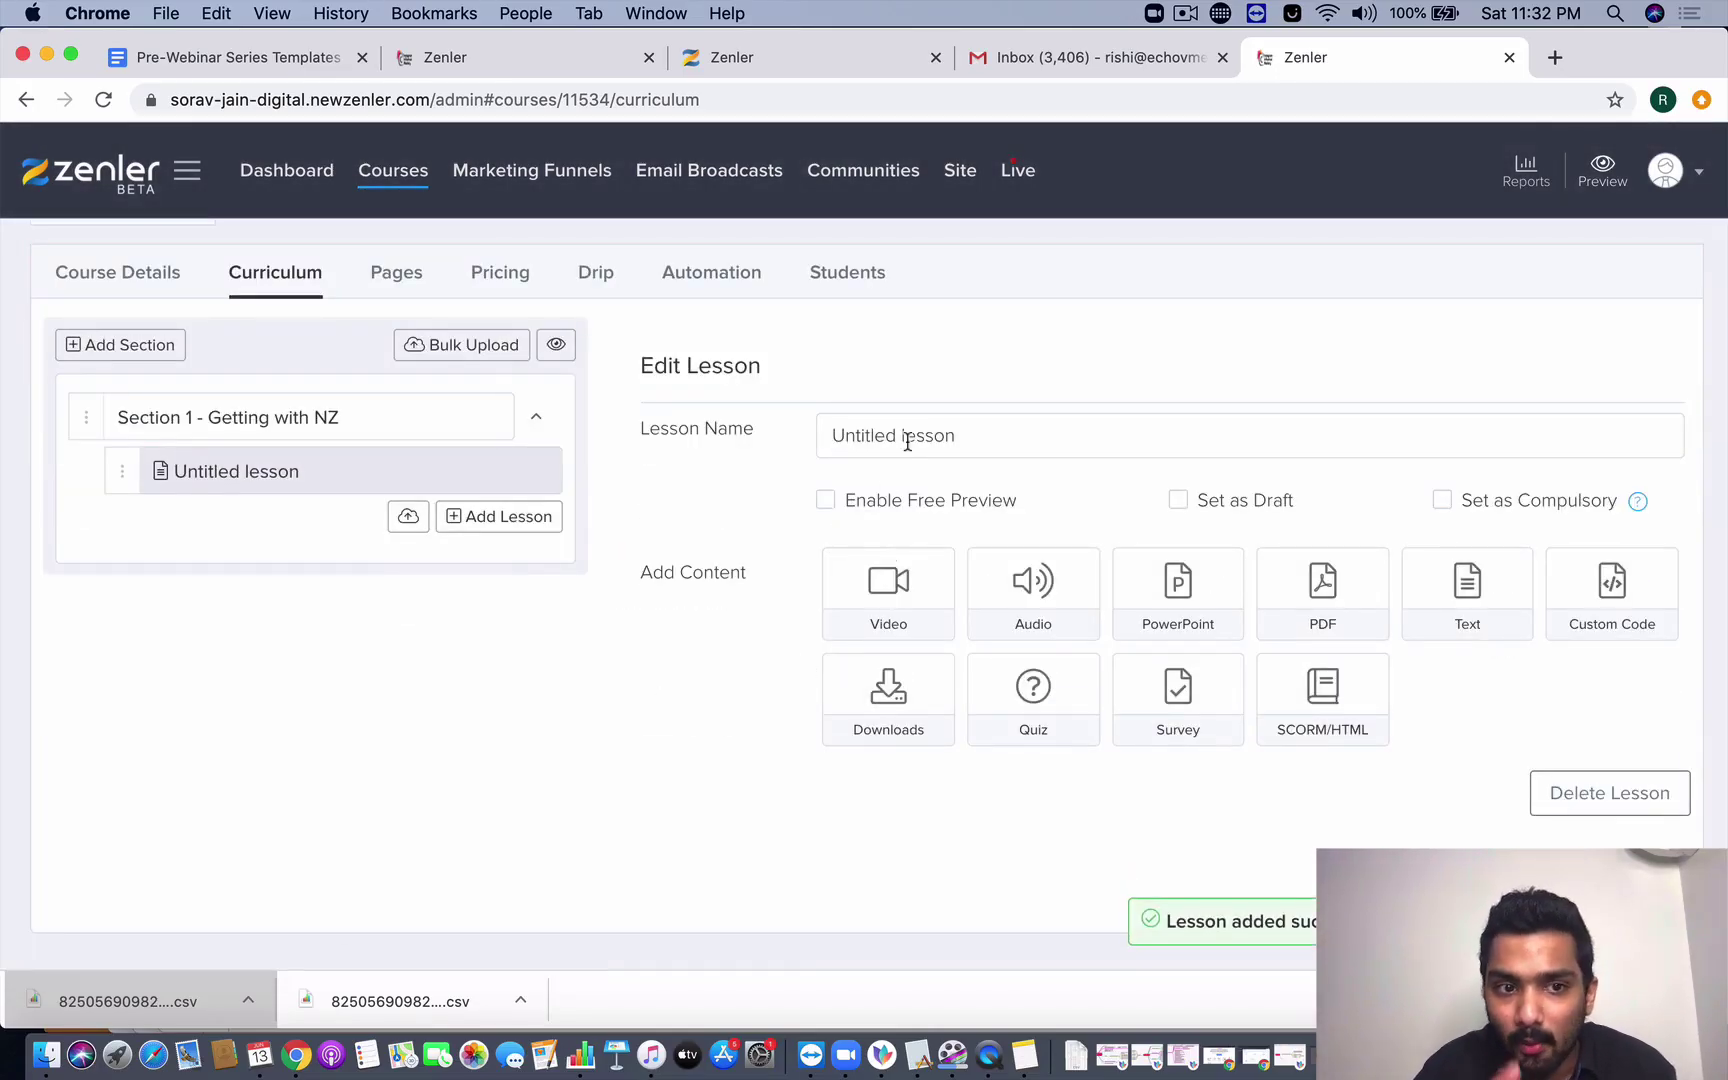
pyautogui.tripleClick(851, 421)
pyautogui.write('L')
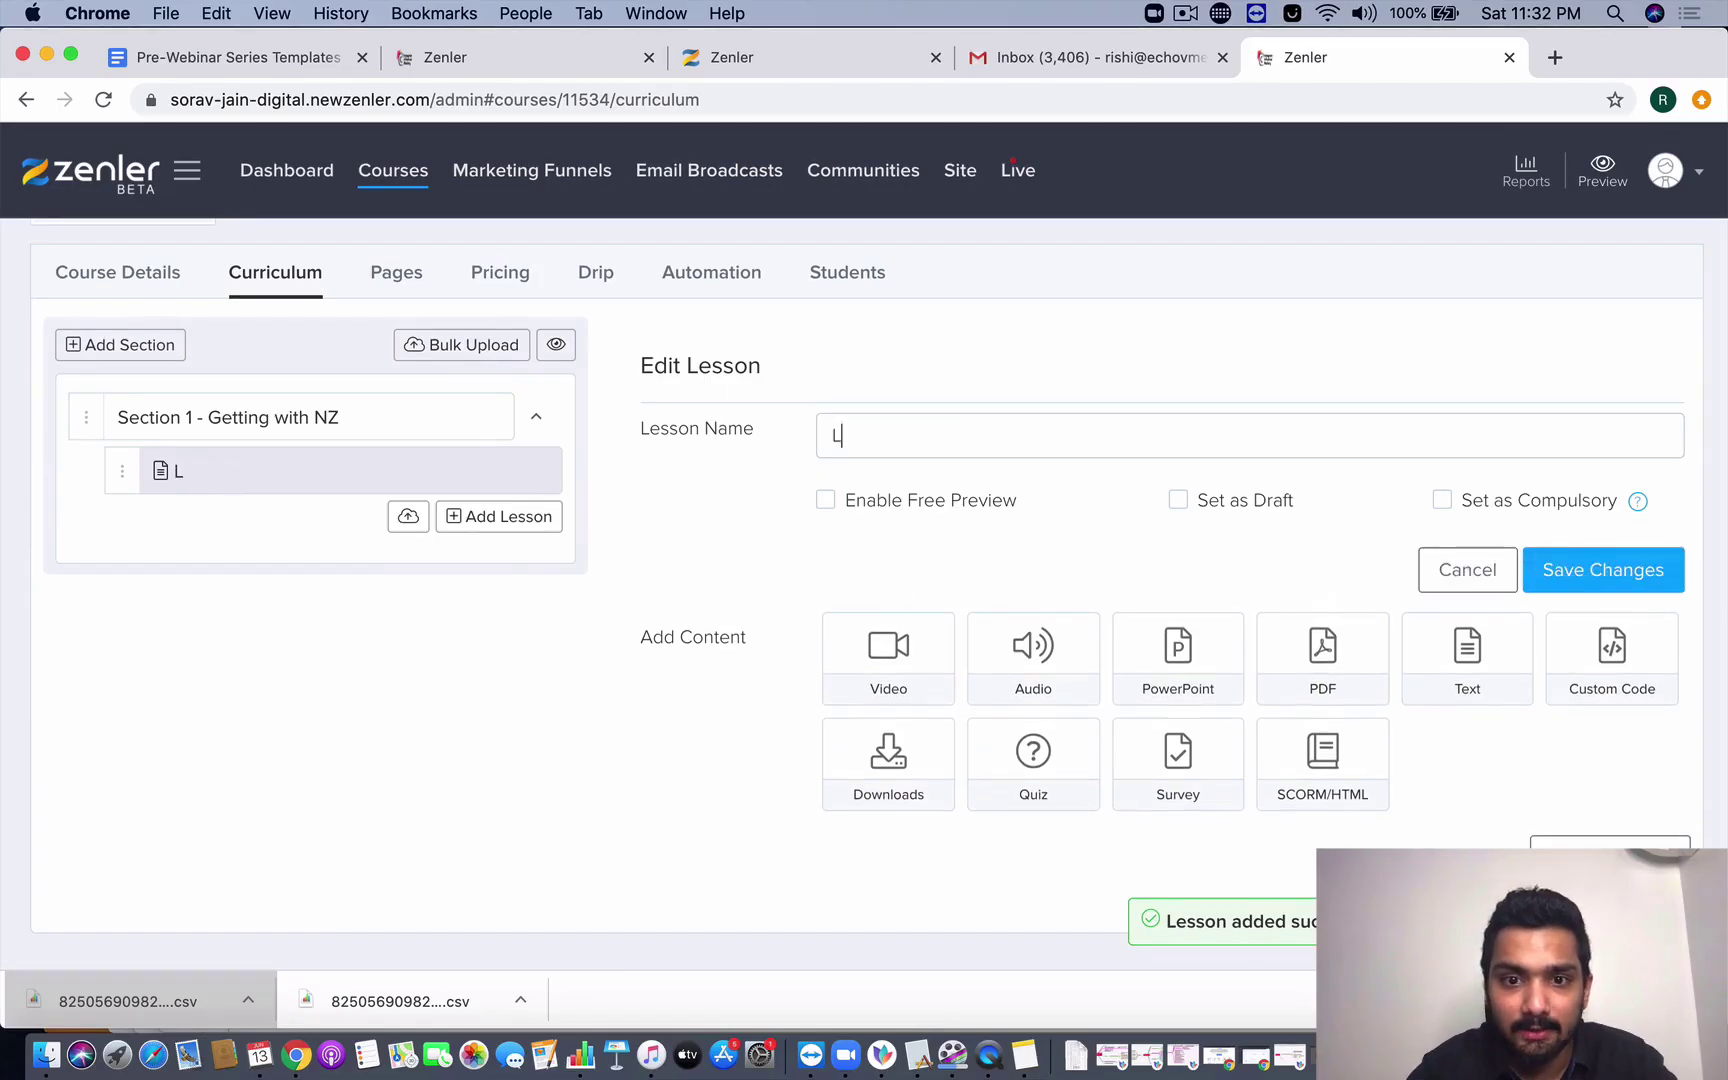
pyautogui.write('esson 1 - ')
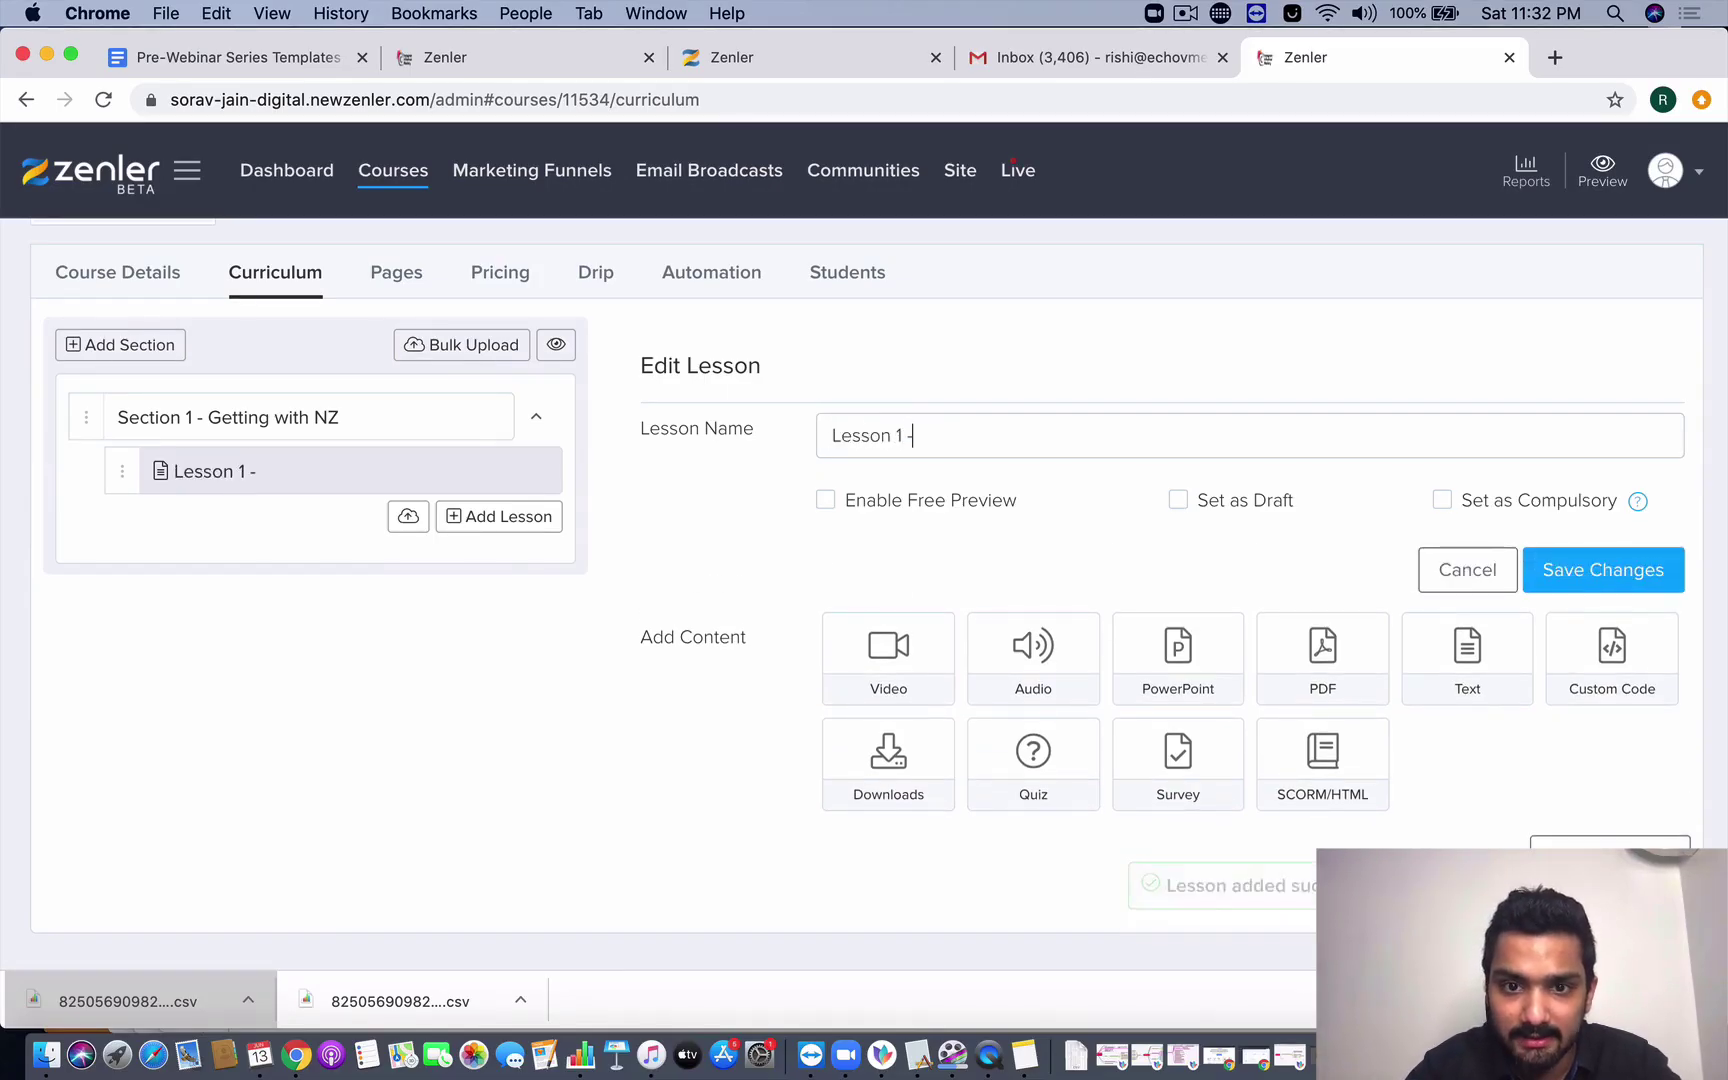
pyautogui.write('How to')
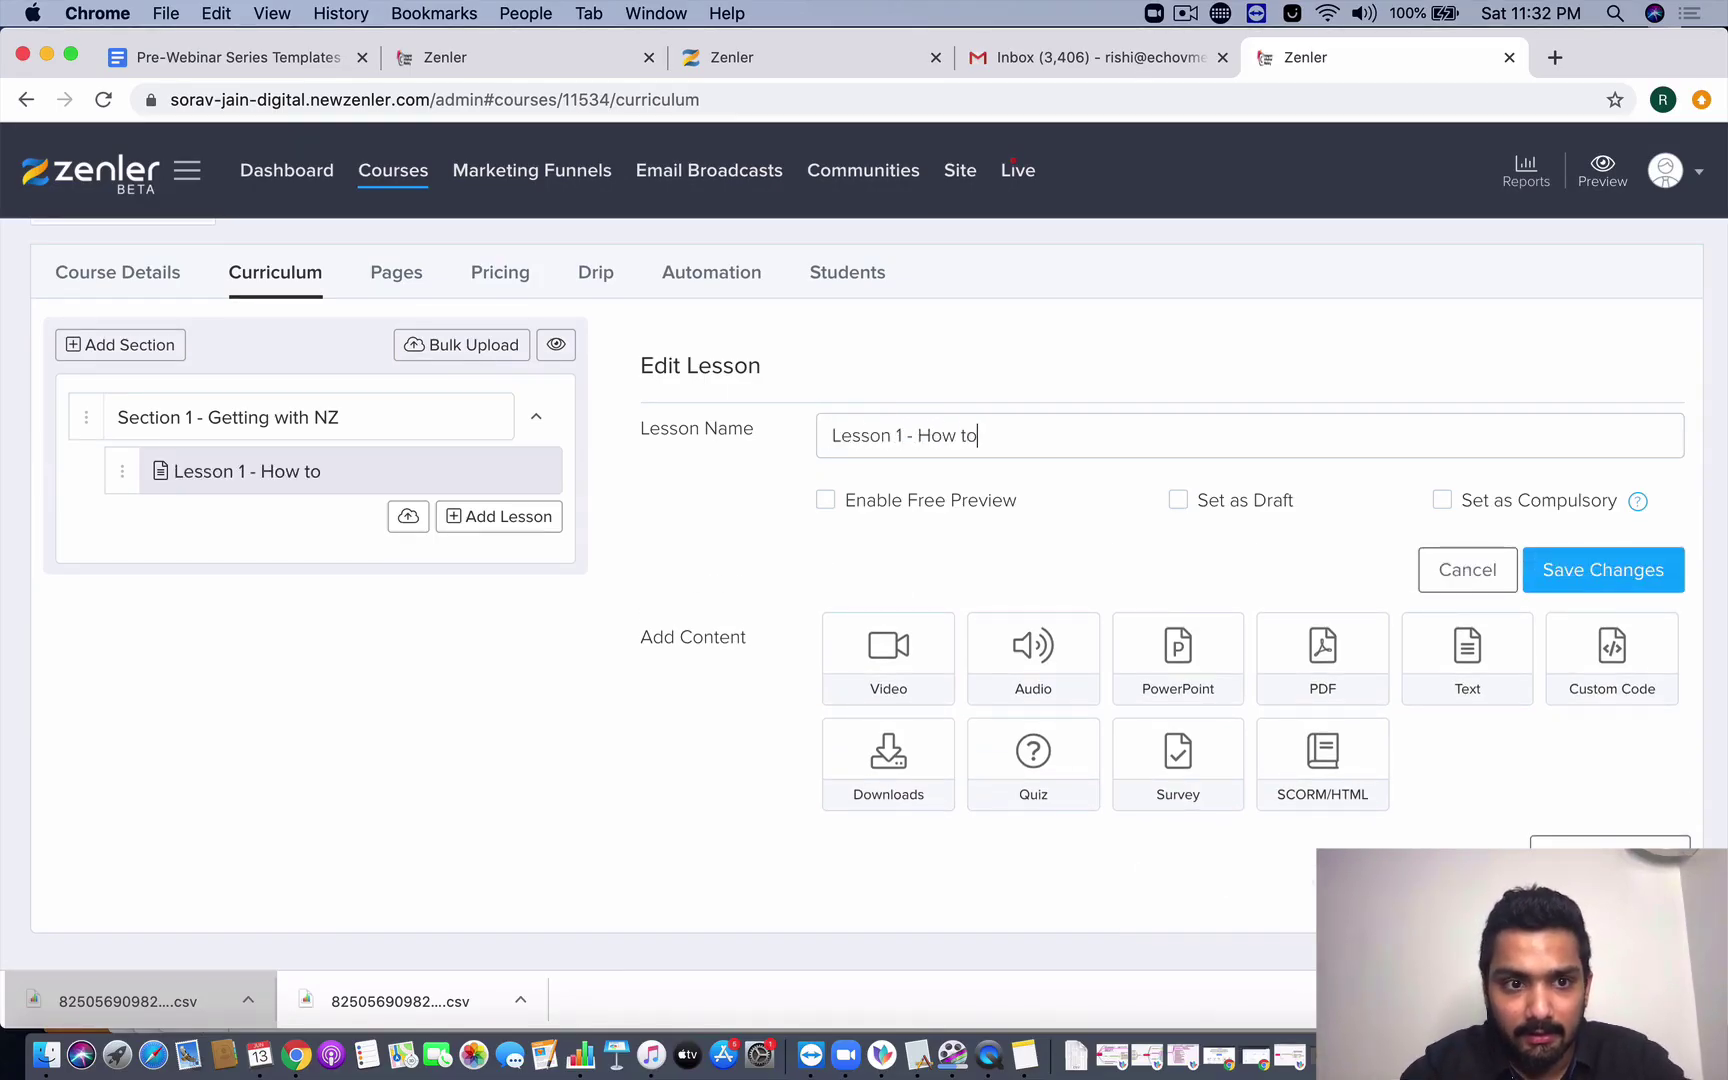
pyautogui.write(' get started!')
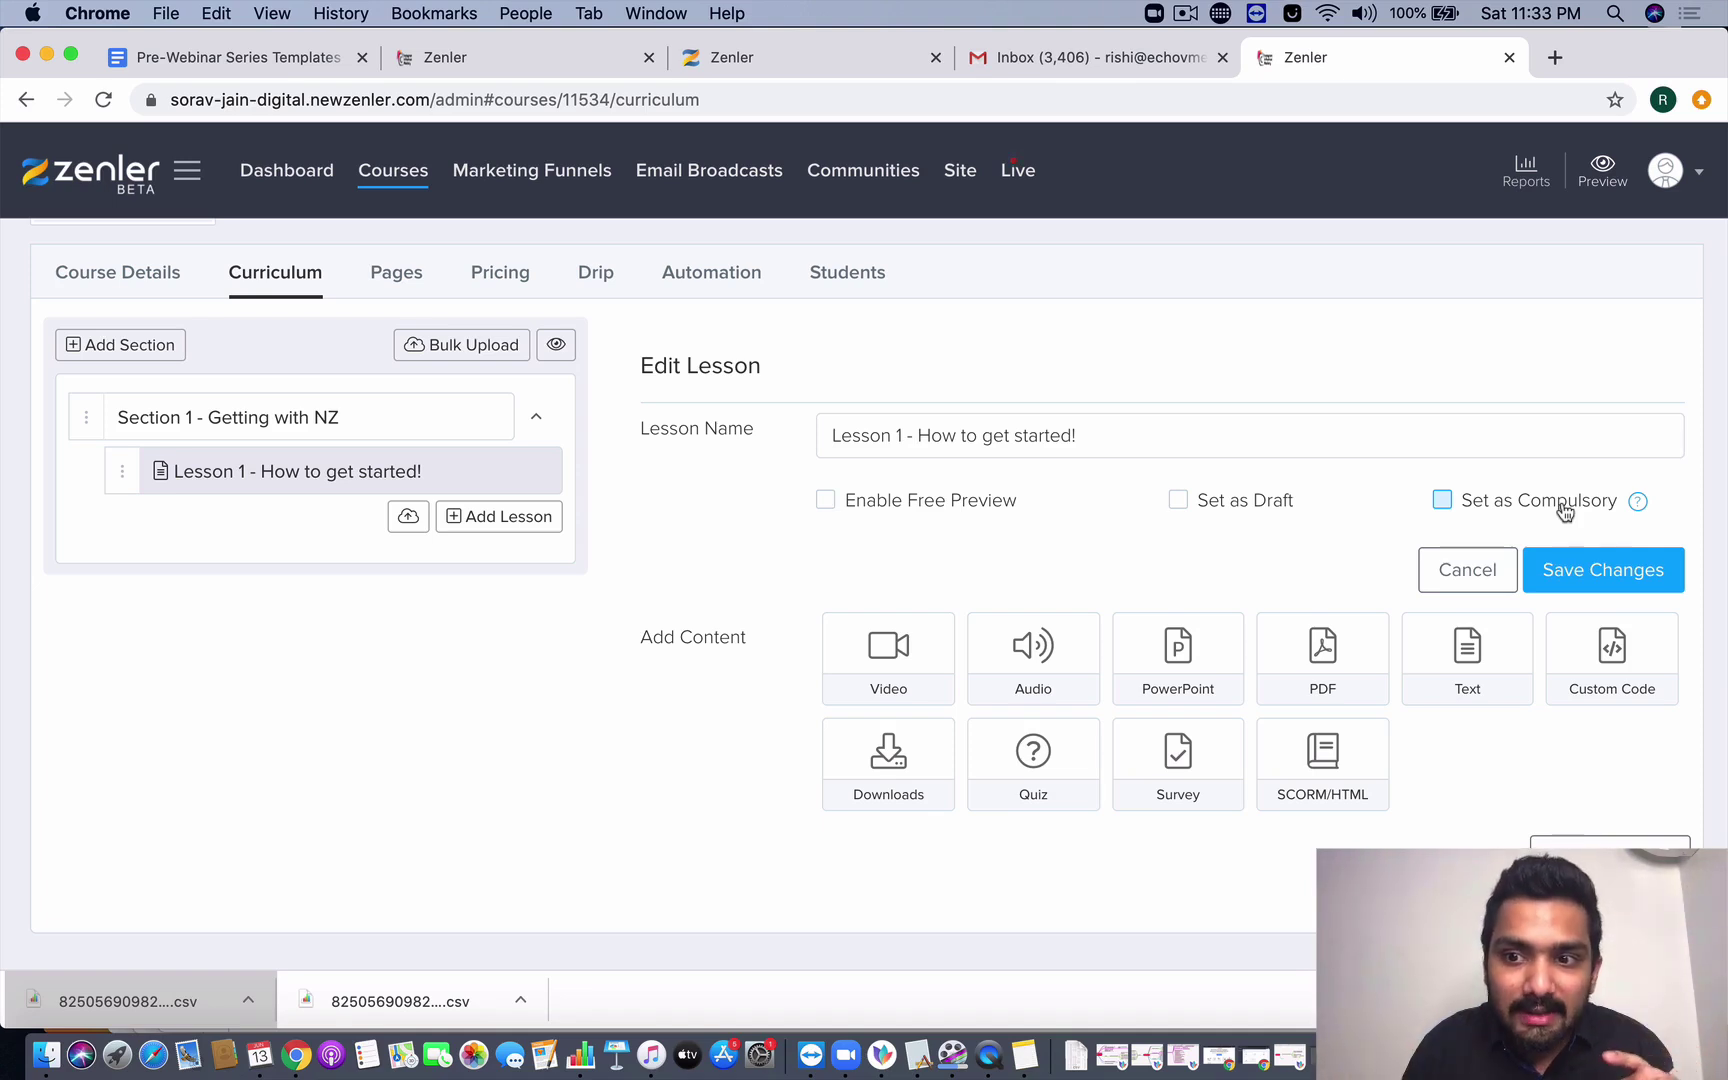
pyautogui.moveTo(1638, 510)
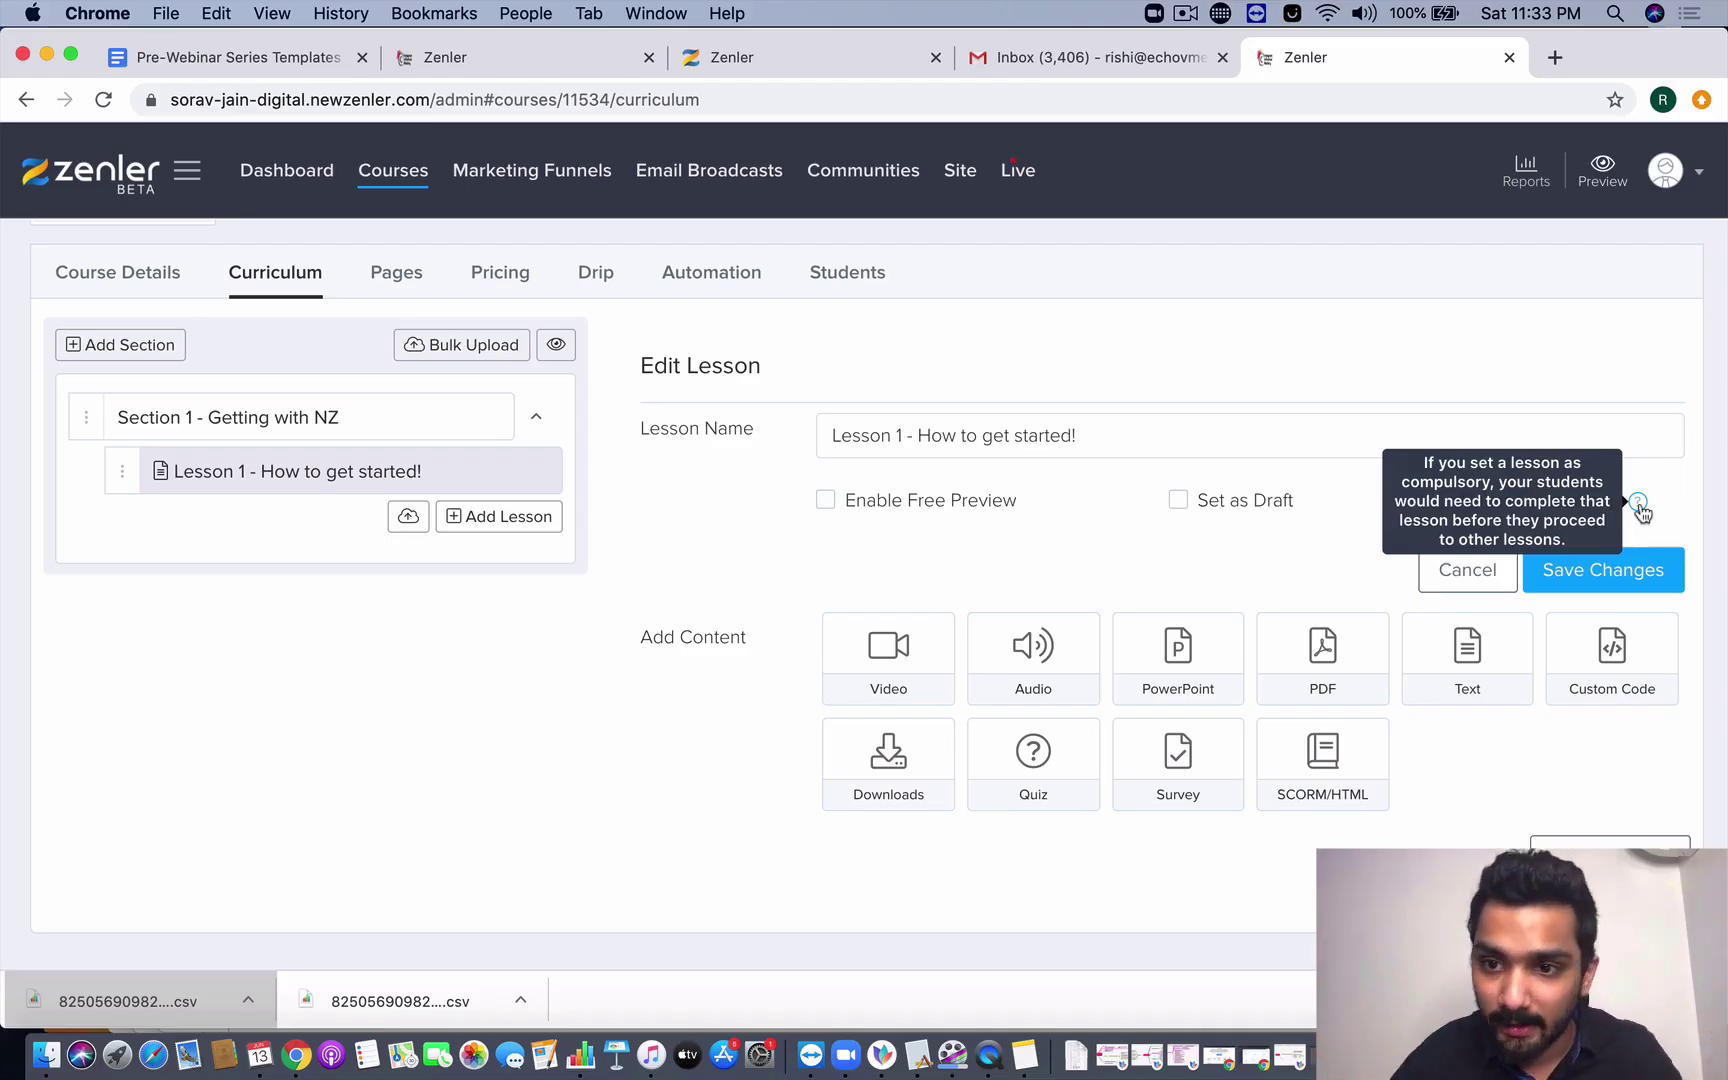
pyautogui.click(1443, 499)
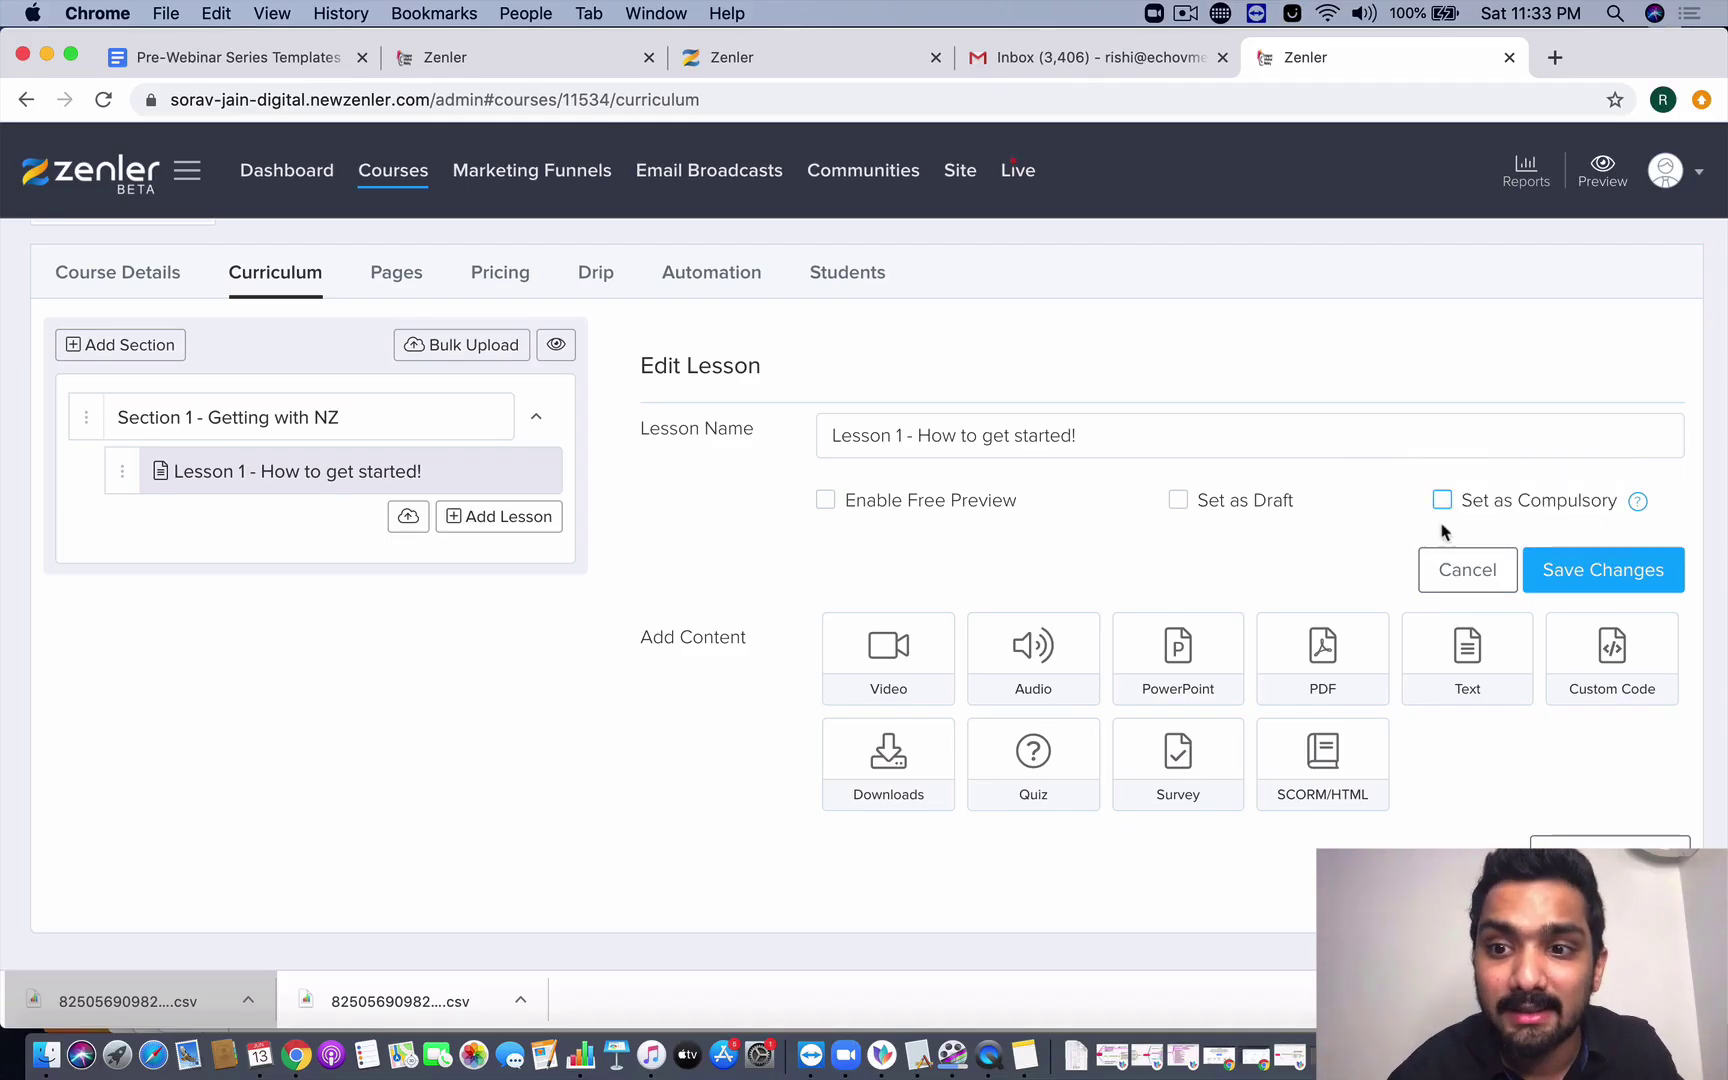
pyautogui.click(1442, 502)
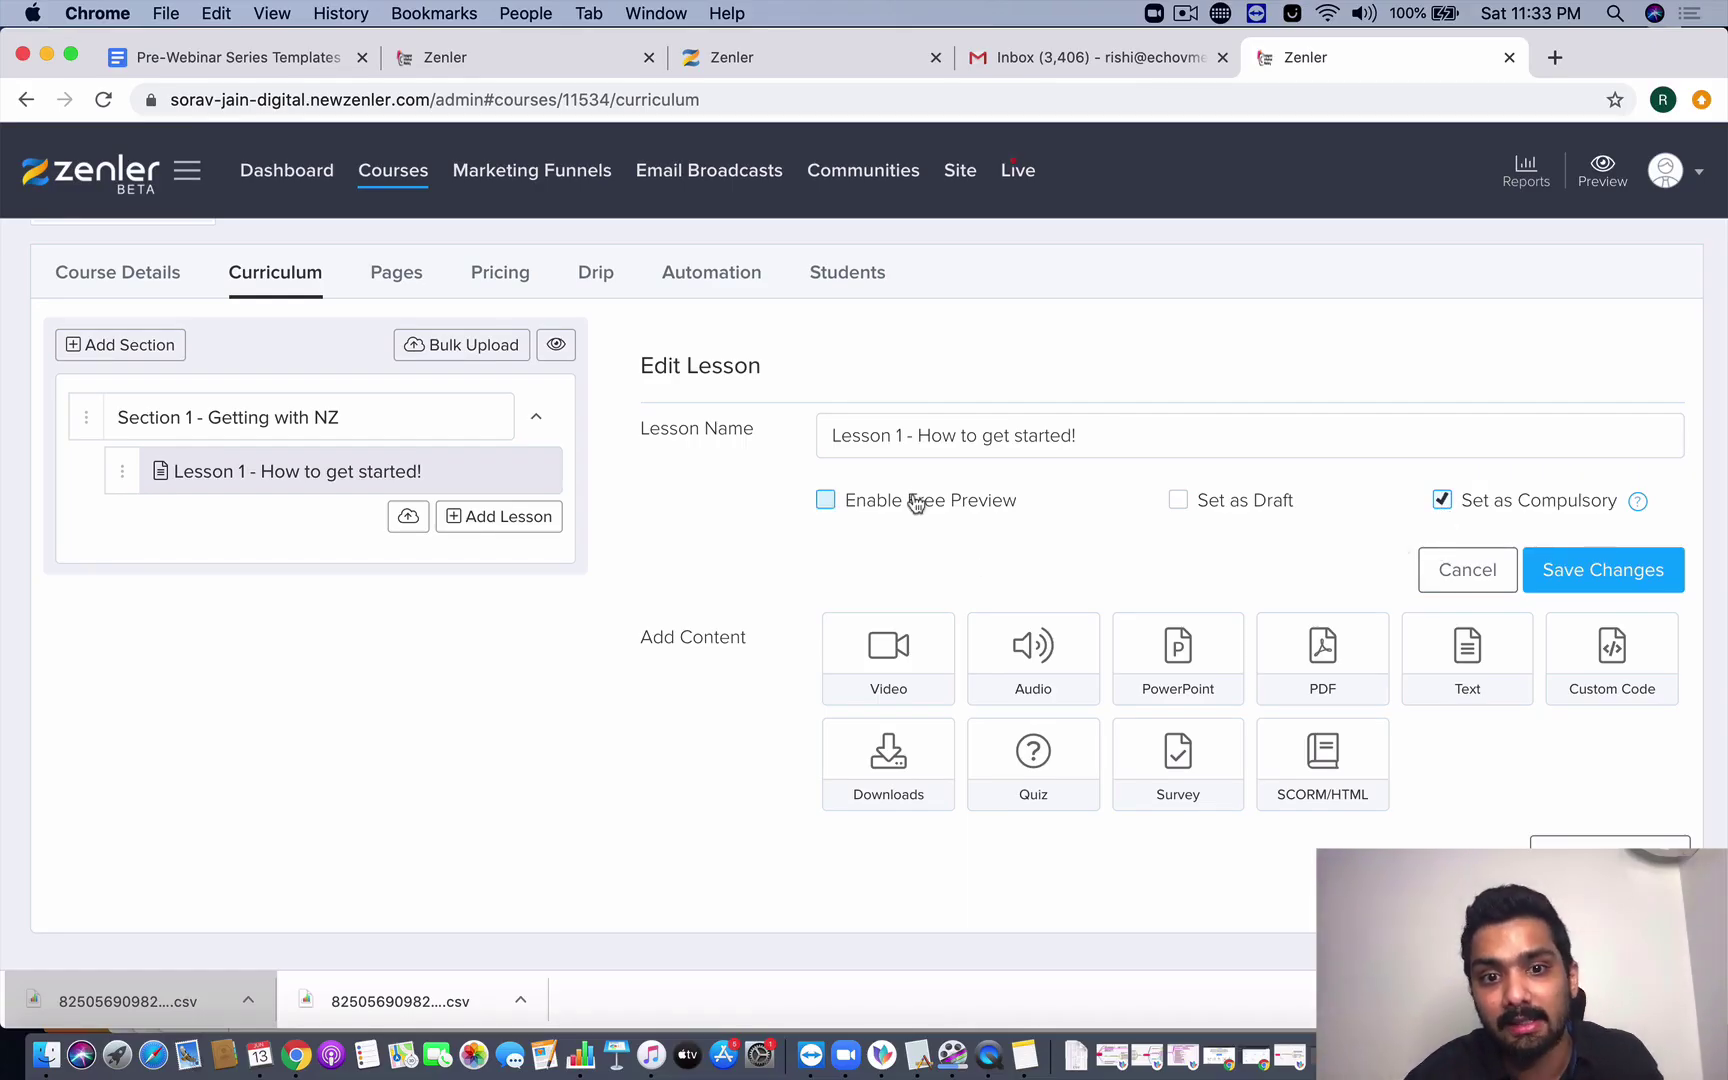
pyautogui.click(916, 503)
pyautogui.click(1444, 503)
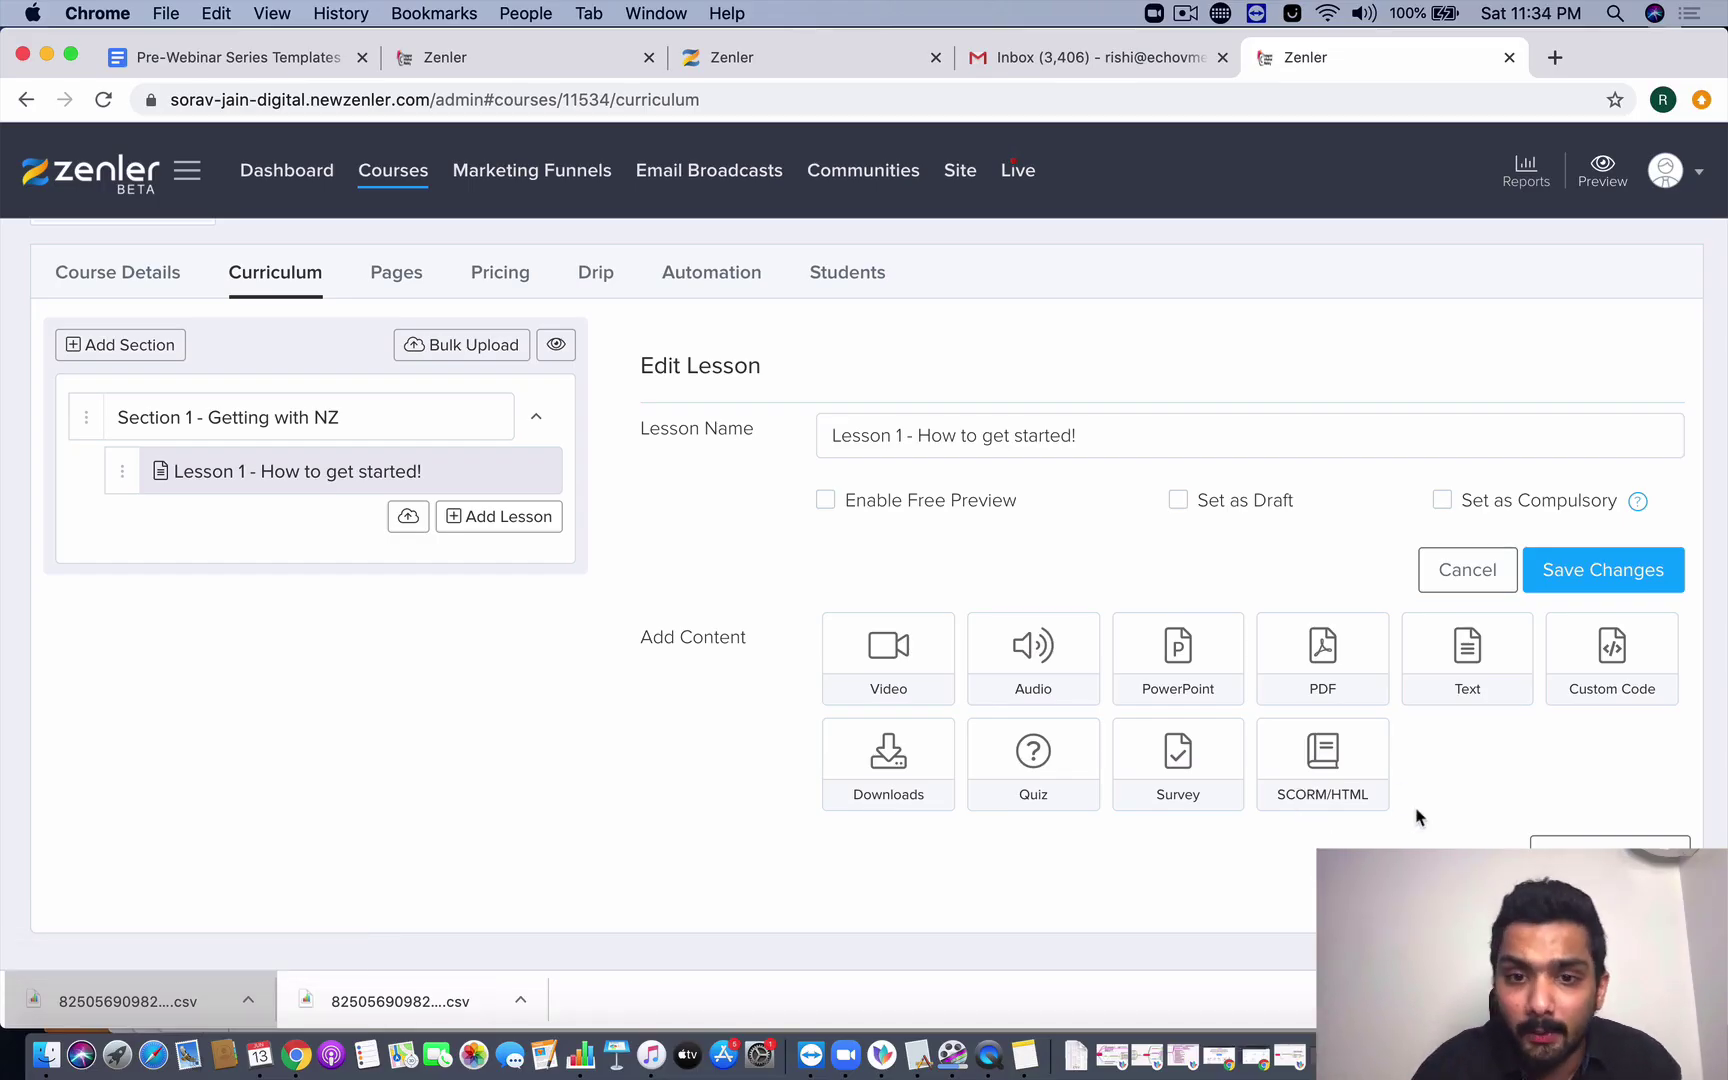
# - Upload the video tt.mp4 from the Desktop as content for Lesson 1
pyautogui.click(873, 654)
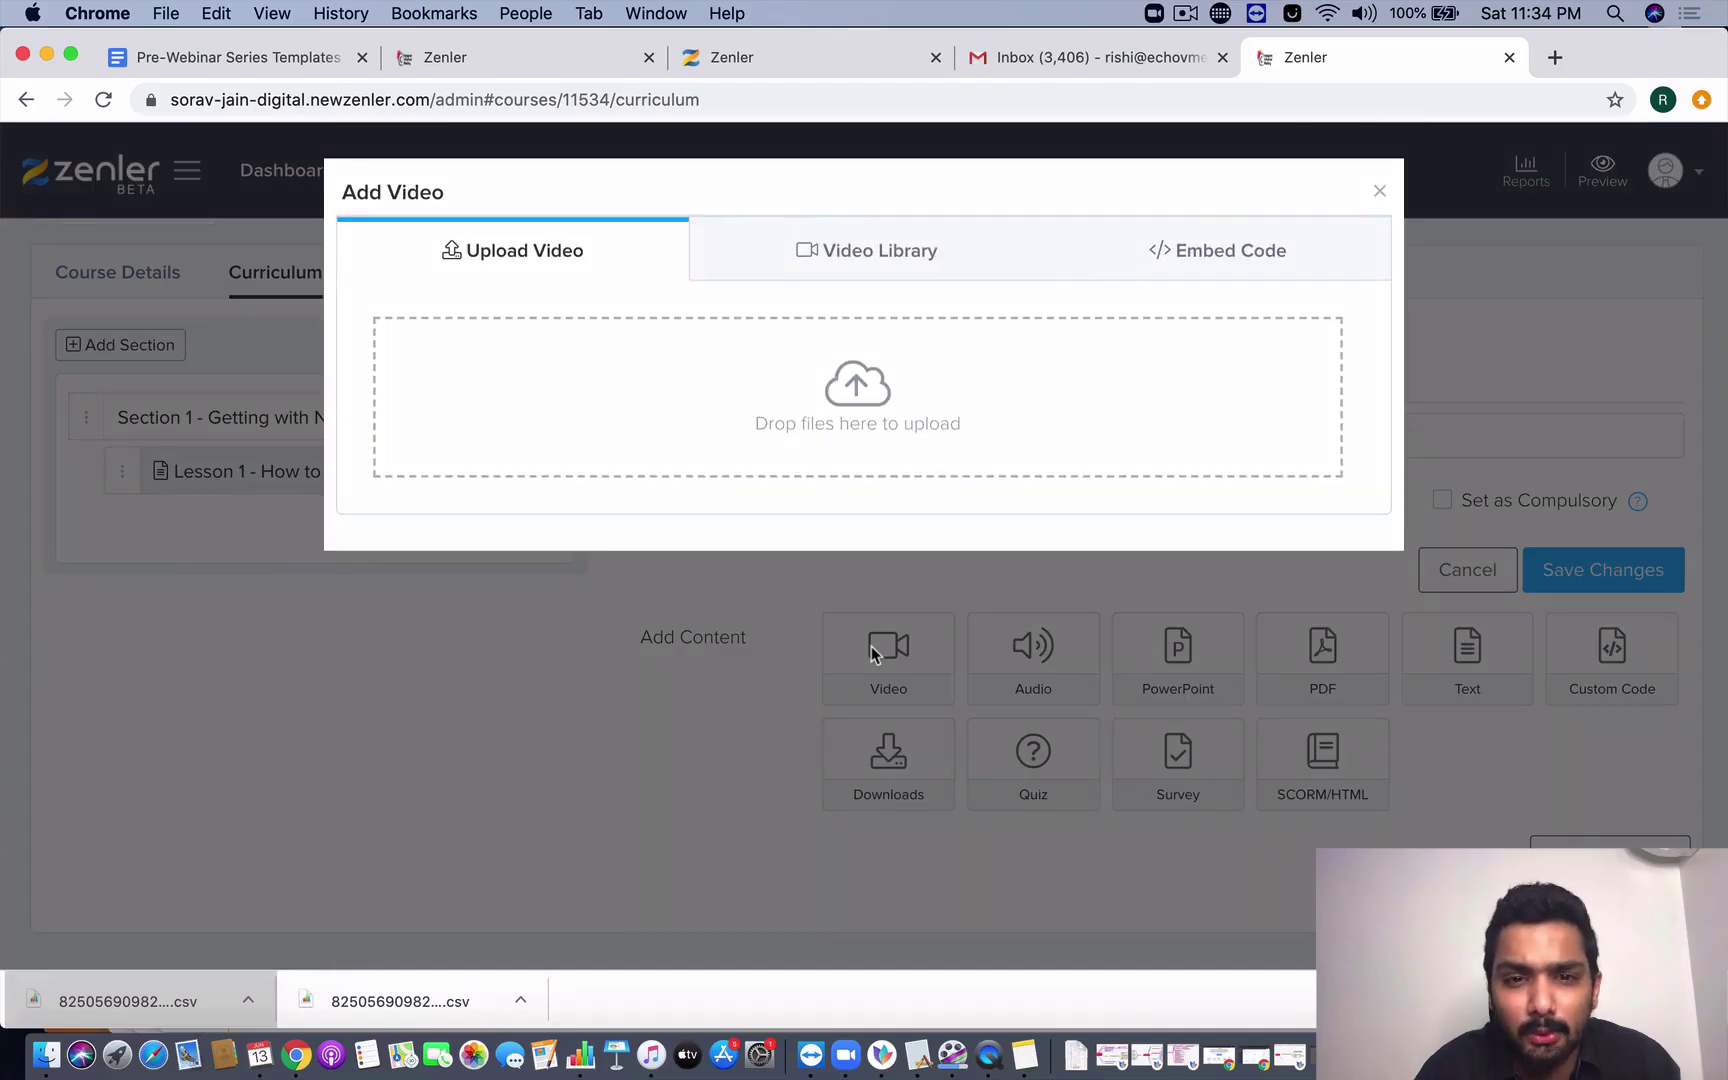
pyautogui.click(851, 407)
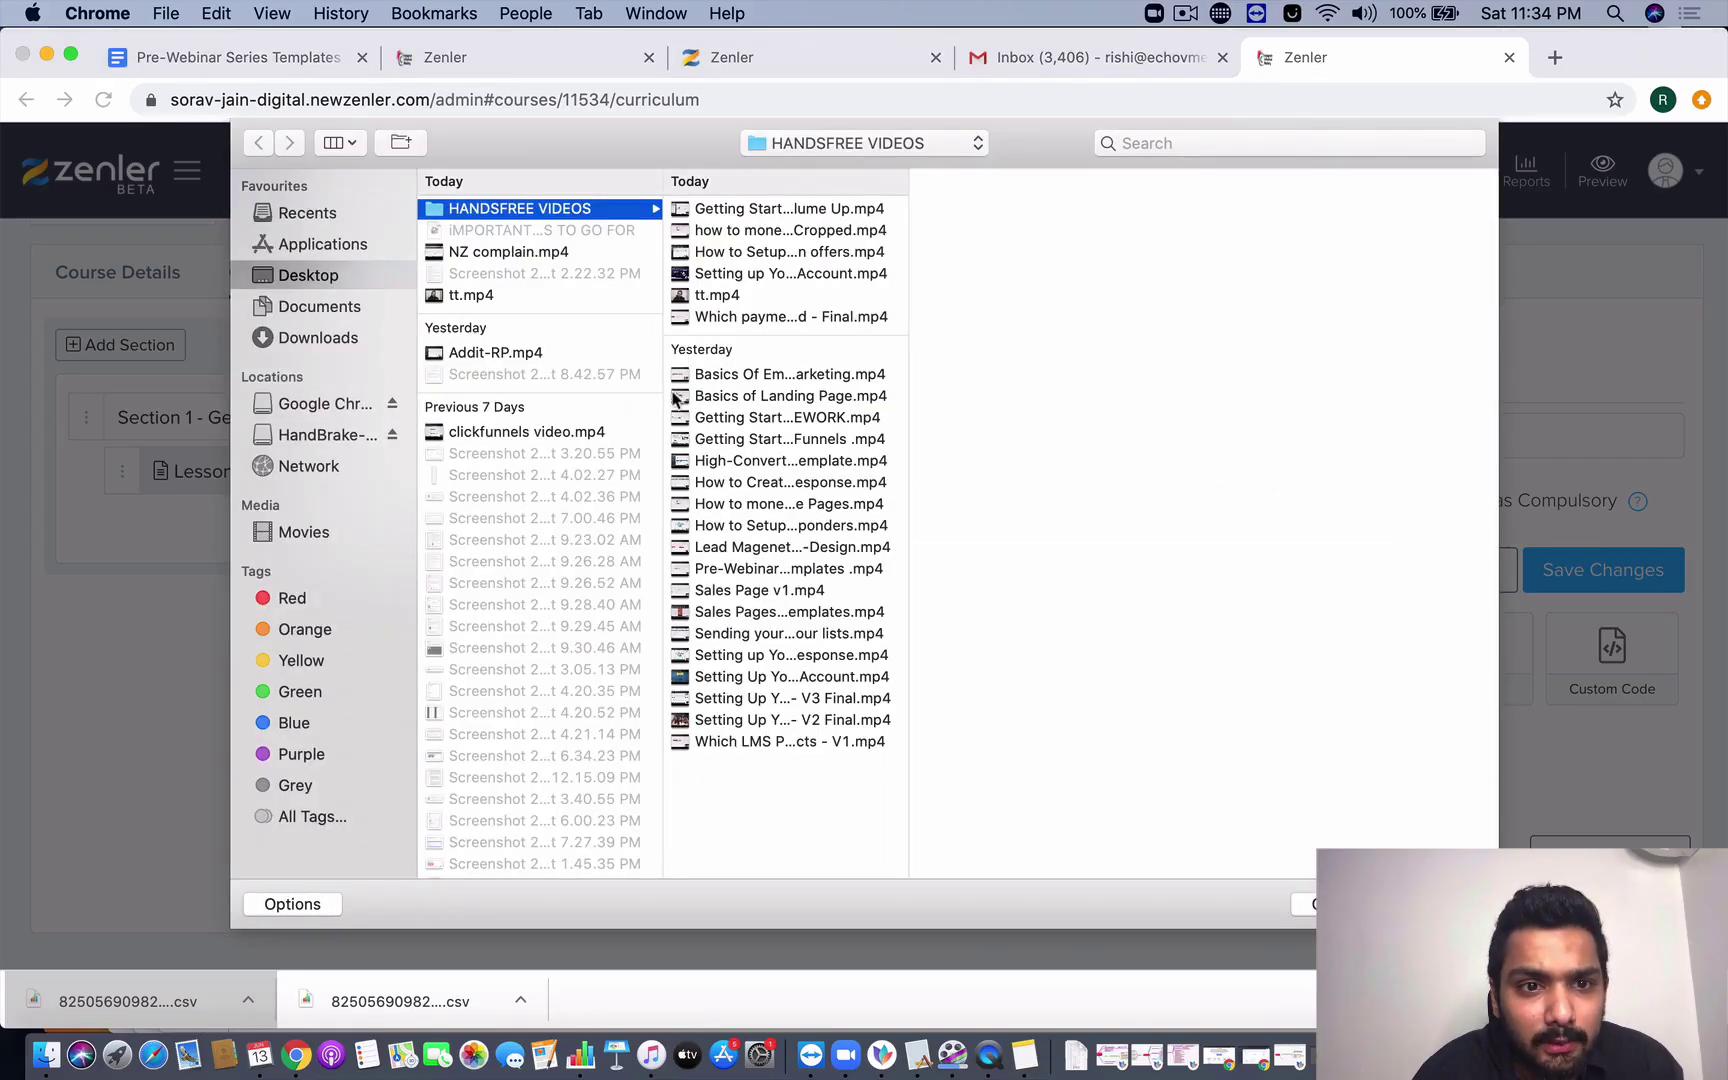
pyautogui.click(571, 297)
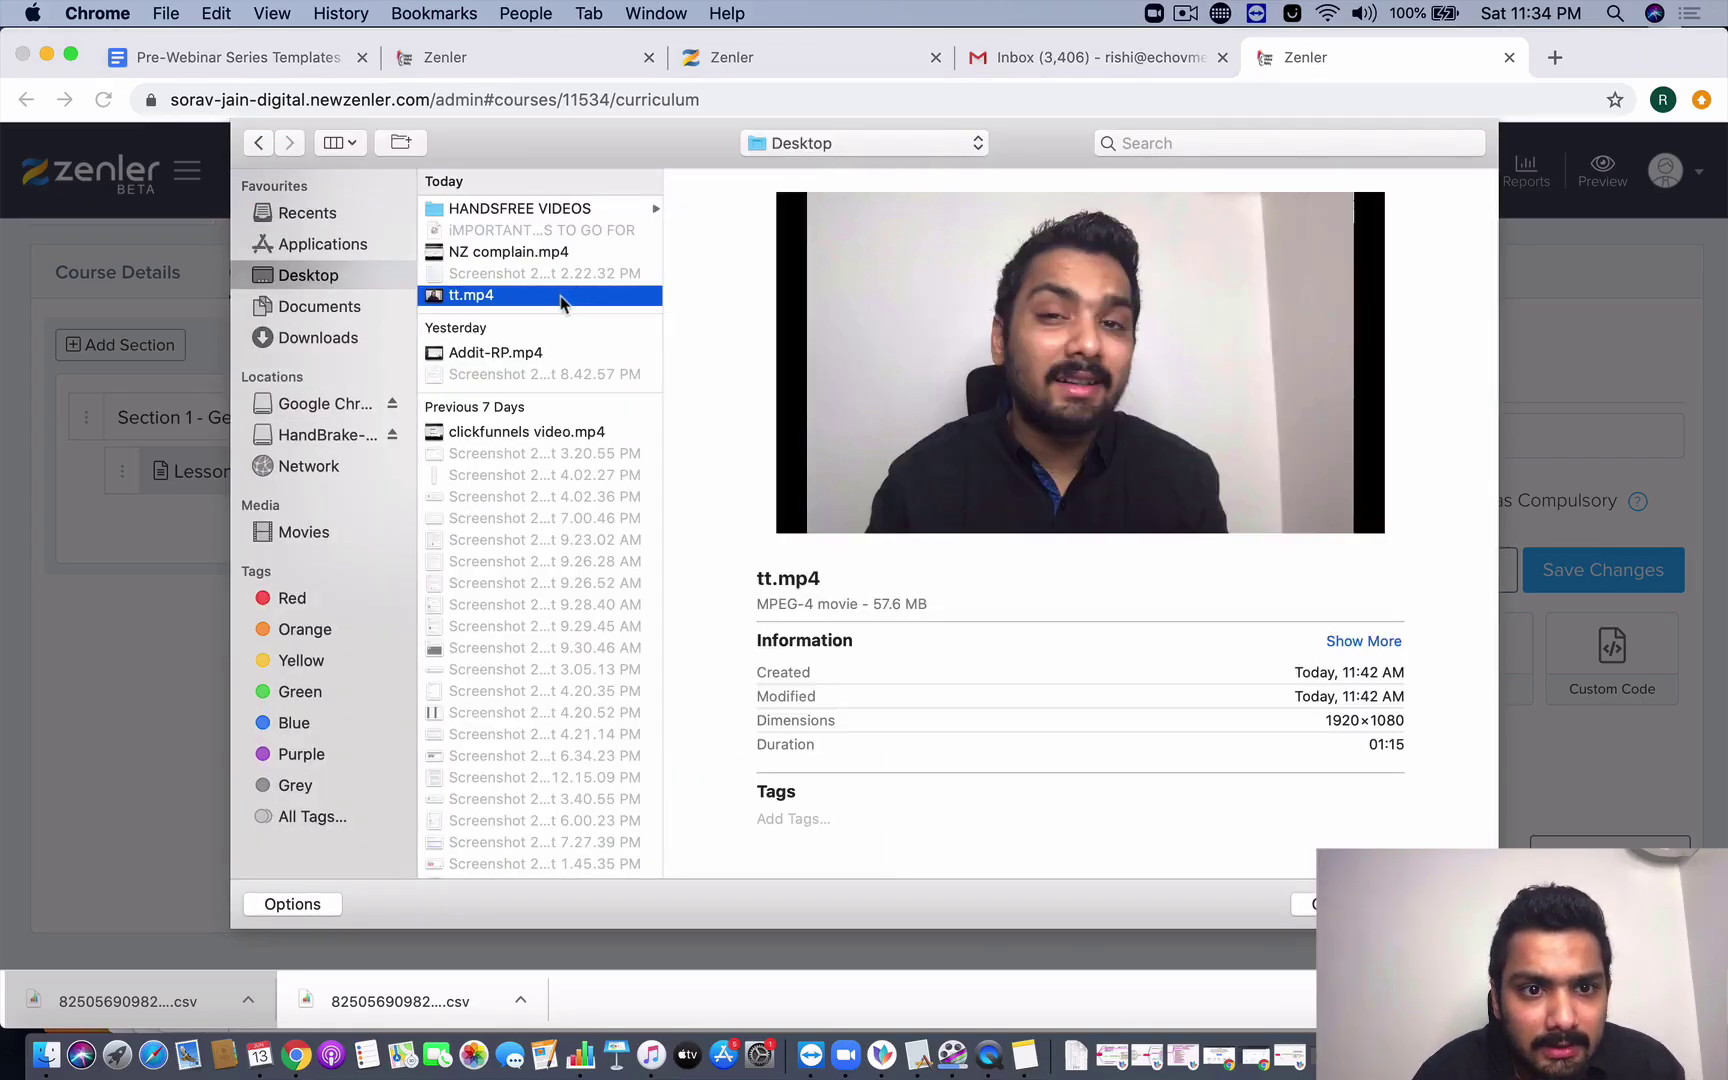
pyautogui.click(553, 355)
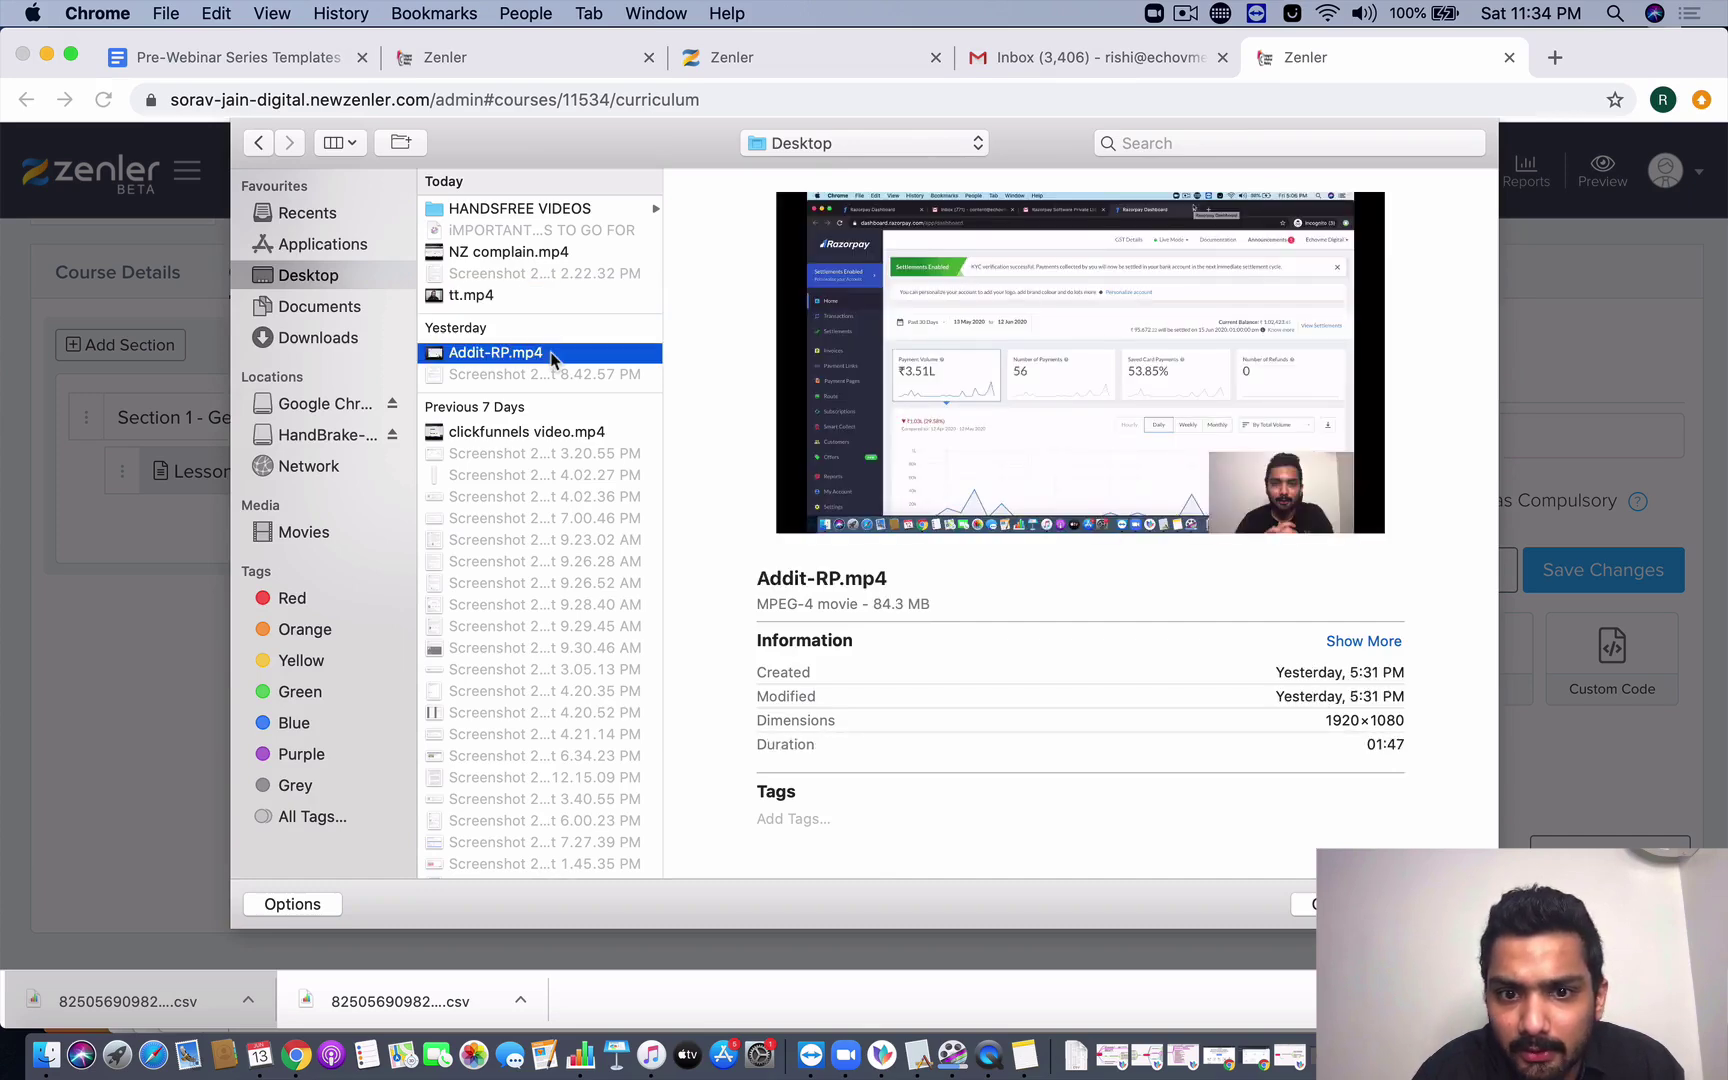
pyautogui.doubleClick(553, 298)
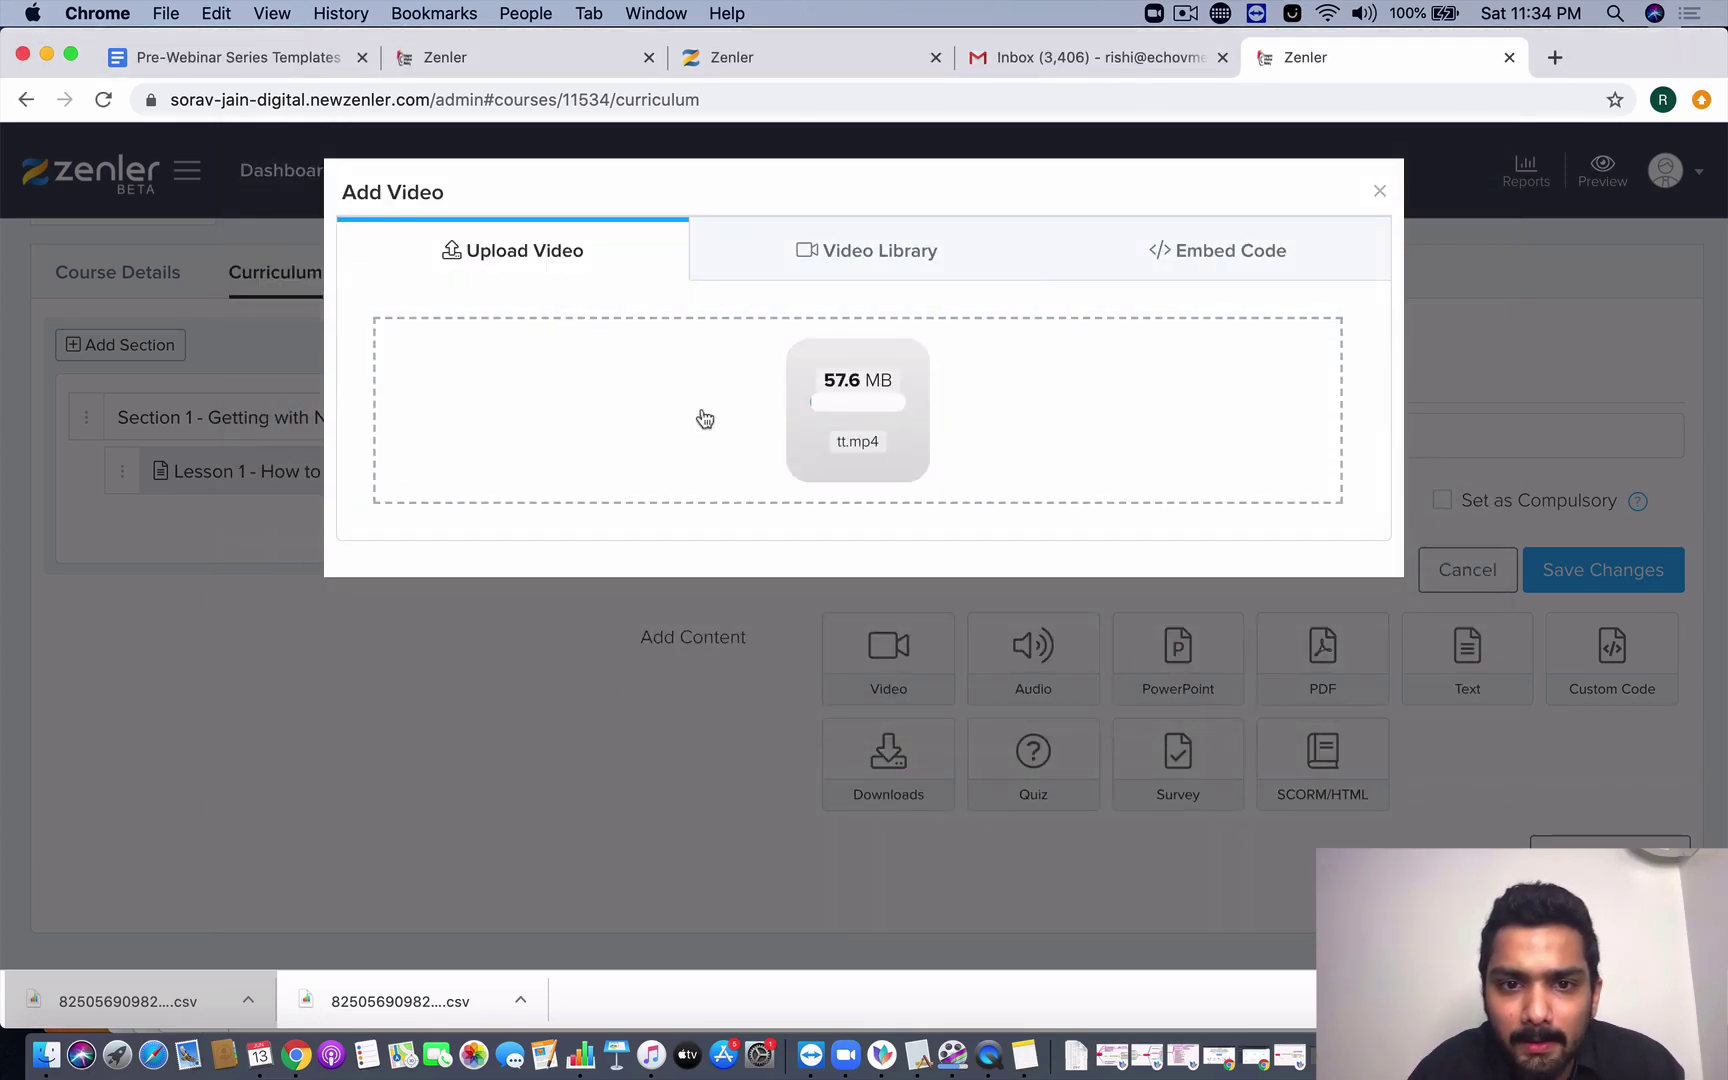
pyautogui.click(1185, 13)
pyautogui.click(1220, 88)
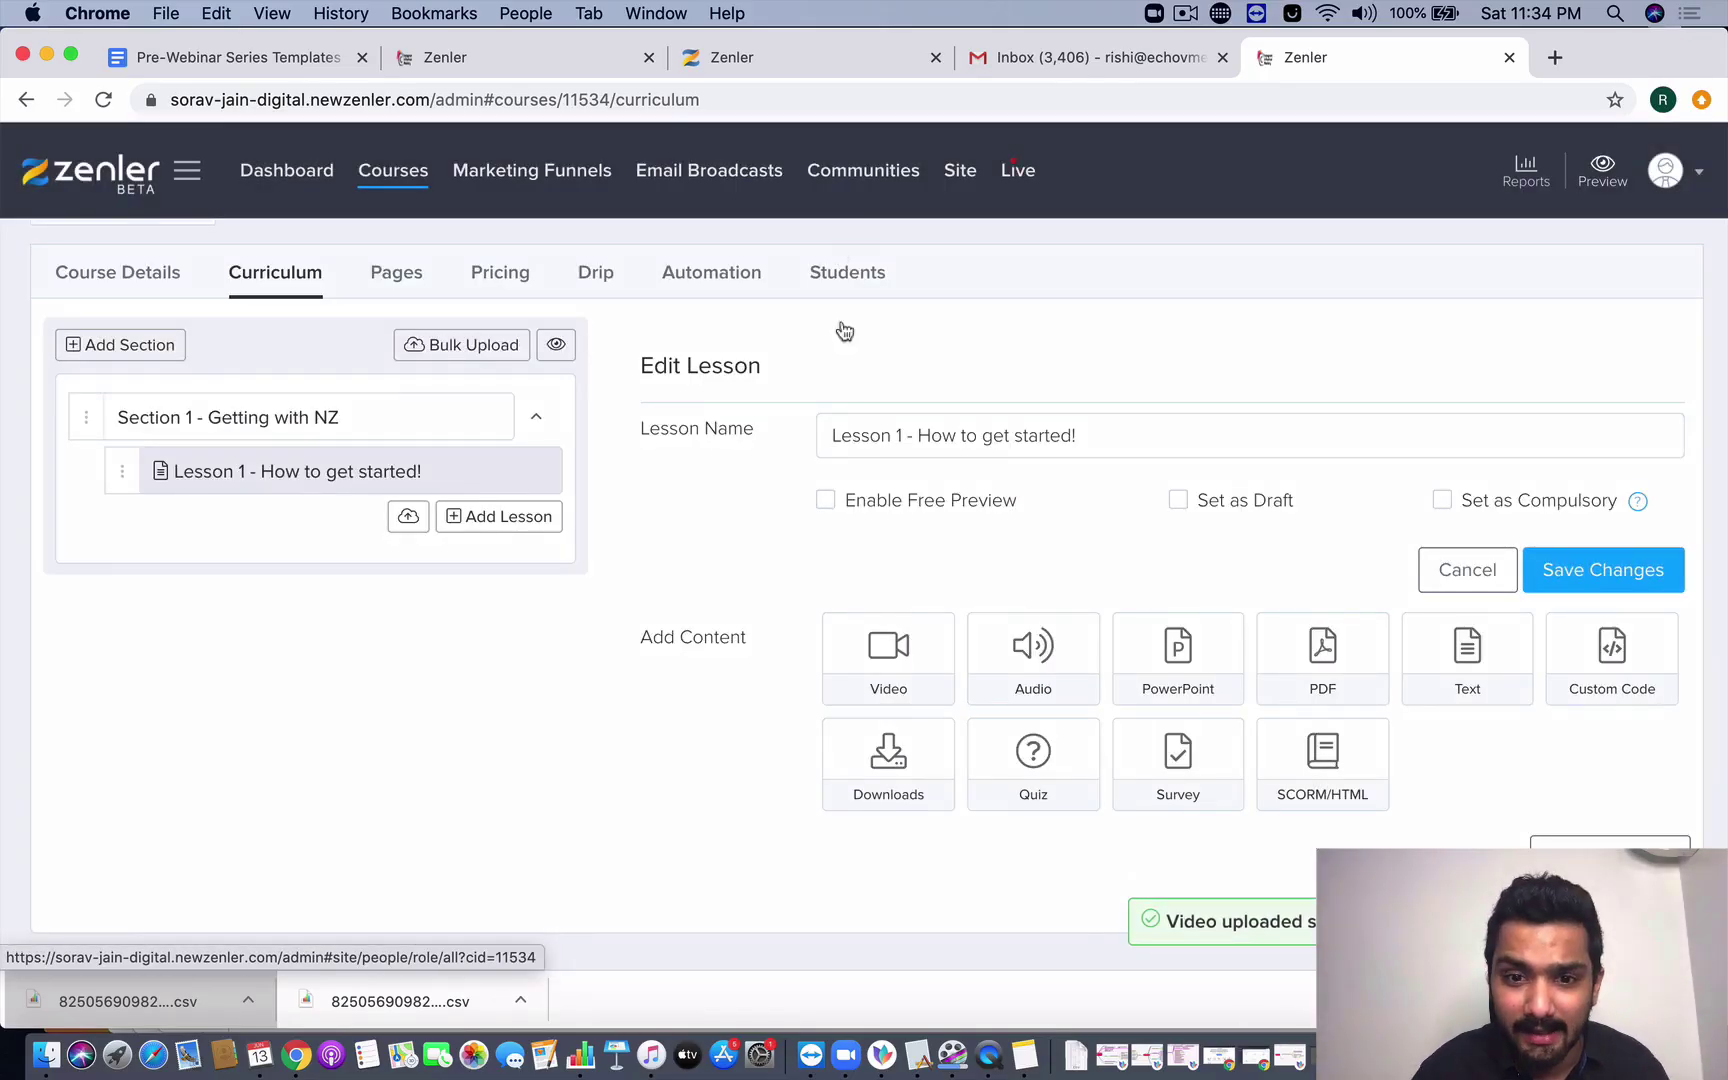
# - Examine the previously uploaded videos in the video library that can be reused in the lesson, without adding any
pyautogui.scroll(-2, 914, 725)
pyautogui.click(899, 577)
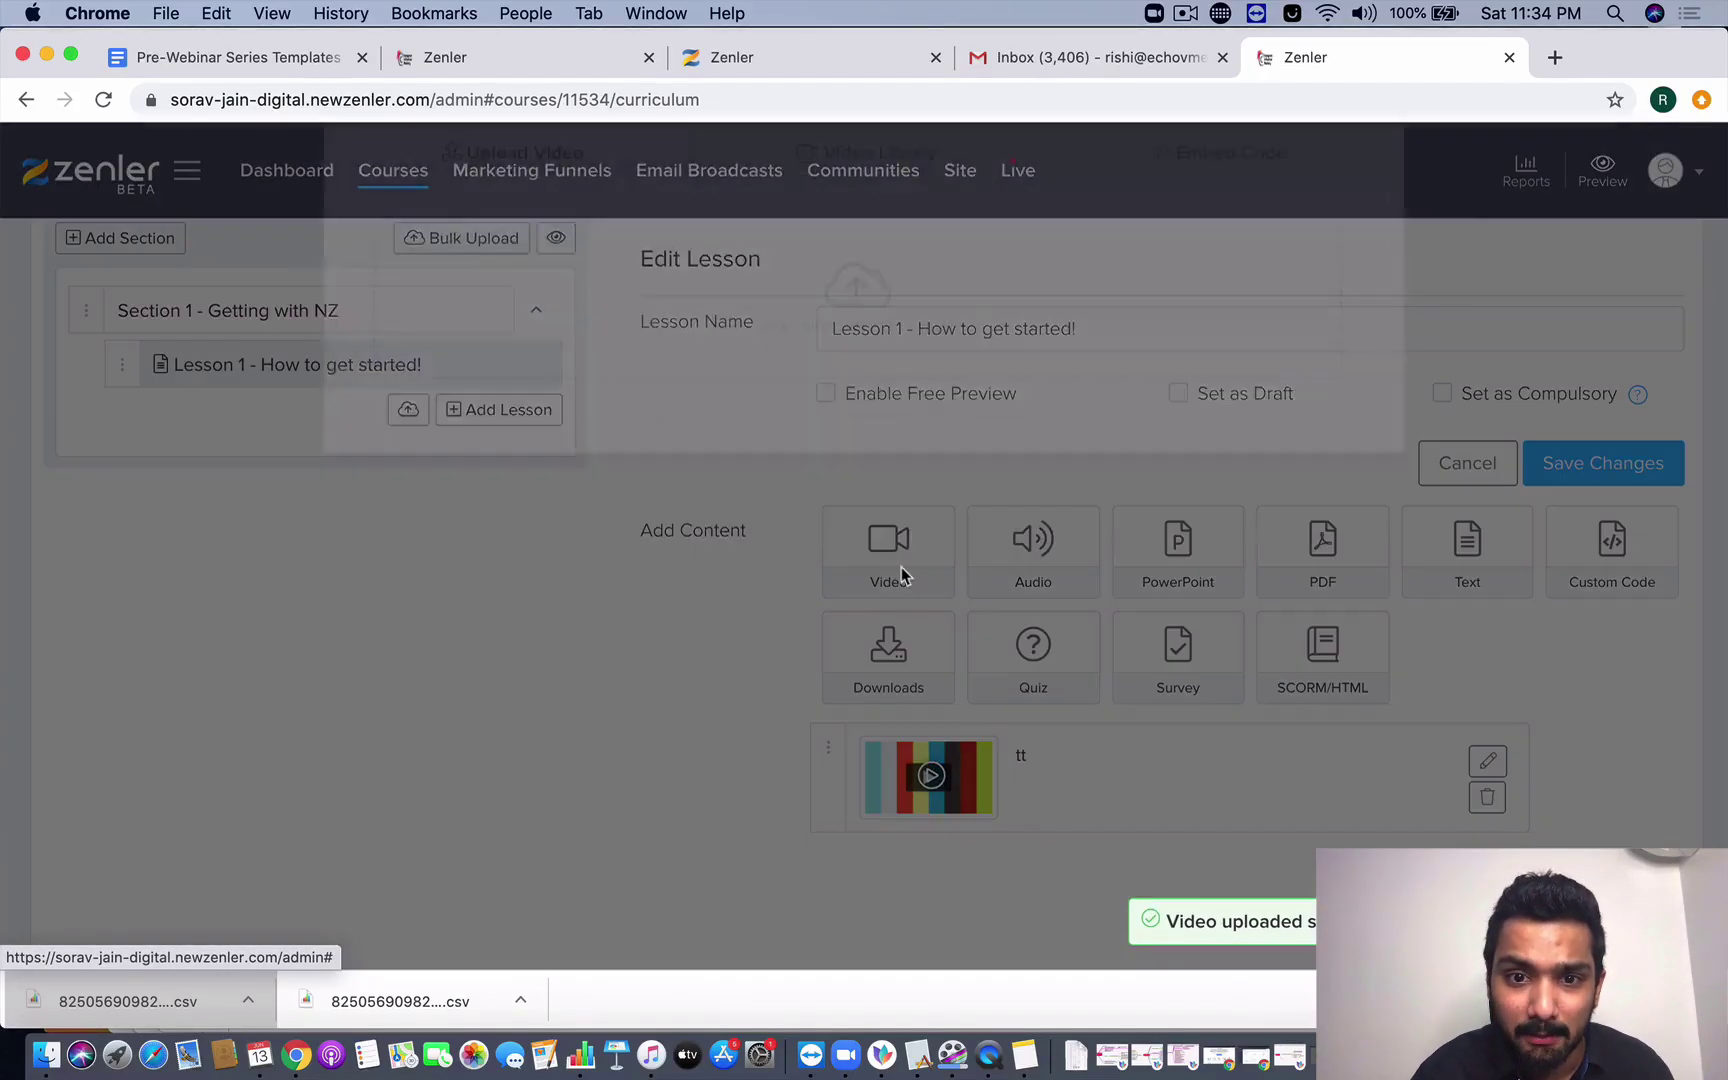
pyautogui.click(858, 253)
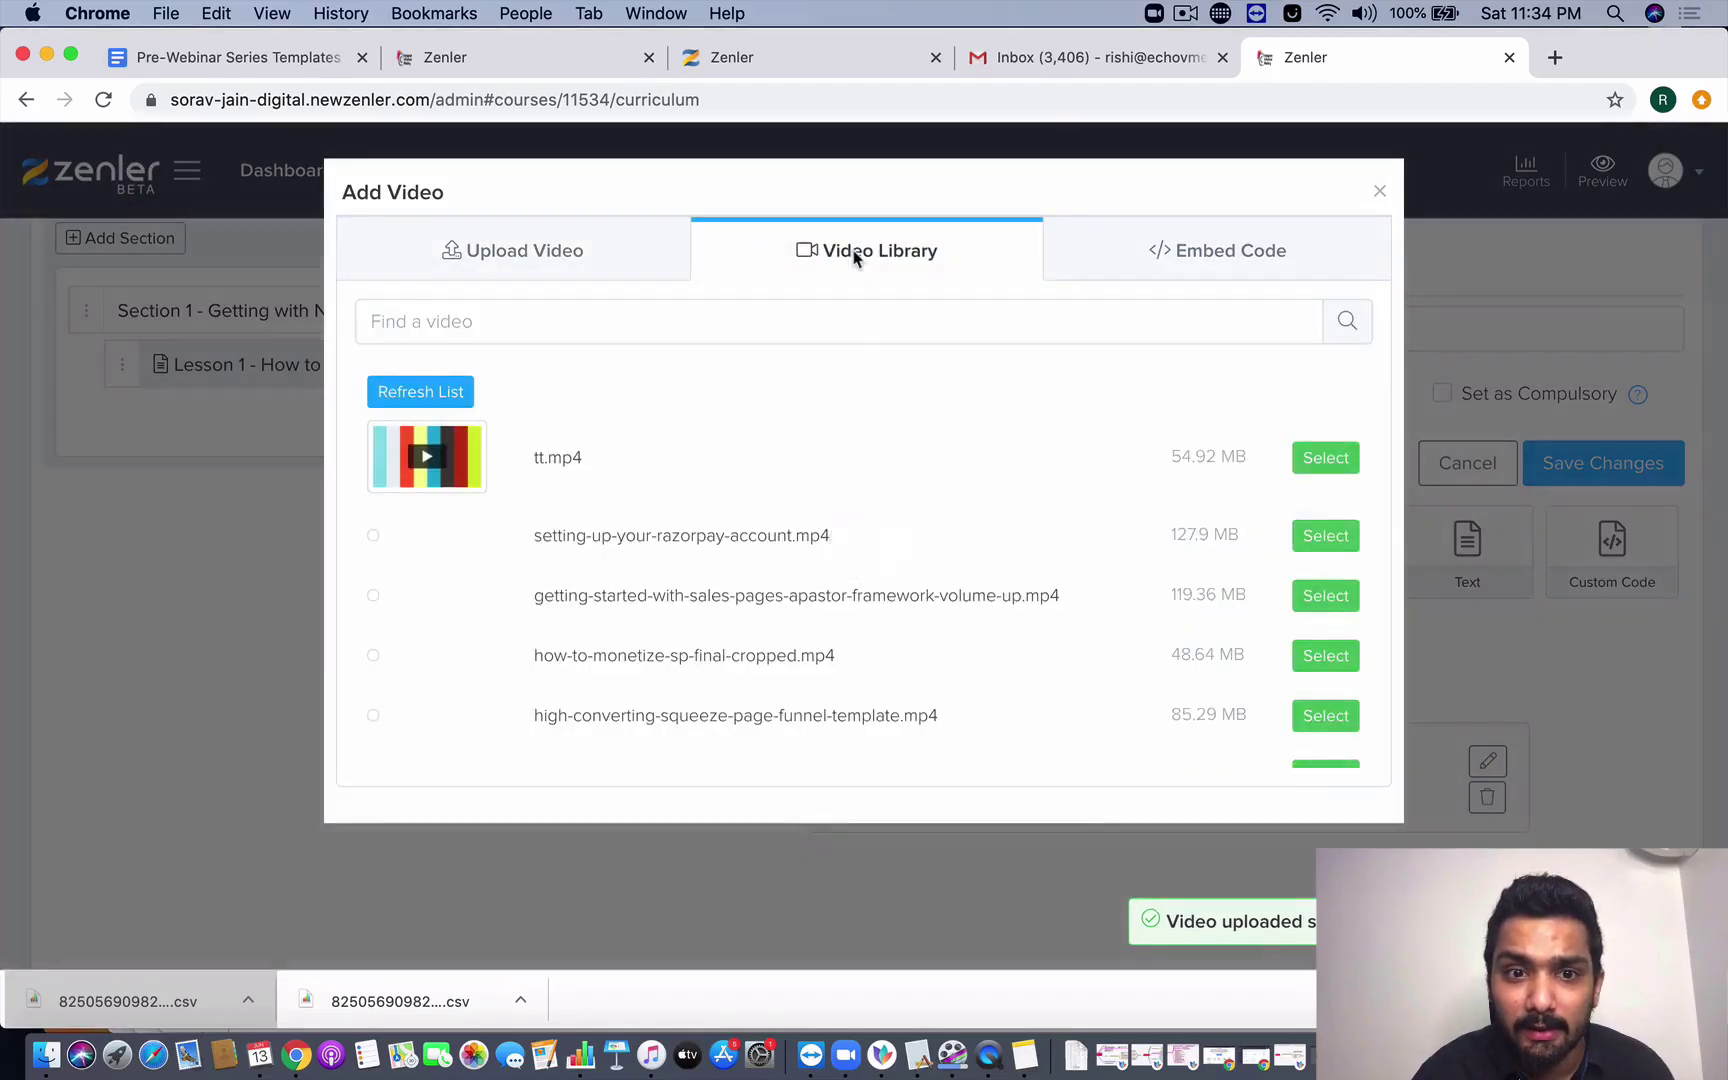
pyautogui.scroll(-10, 873, 490)
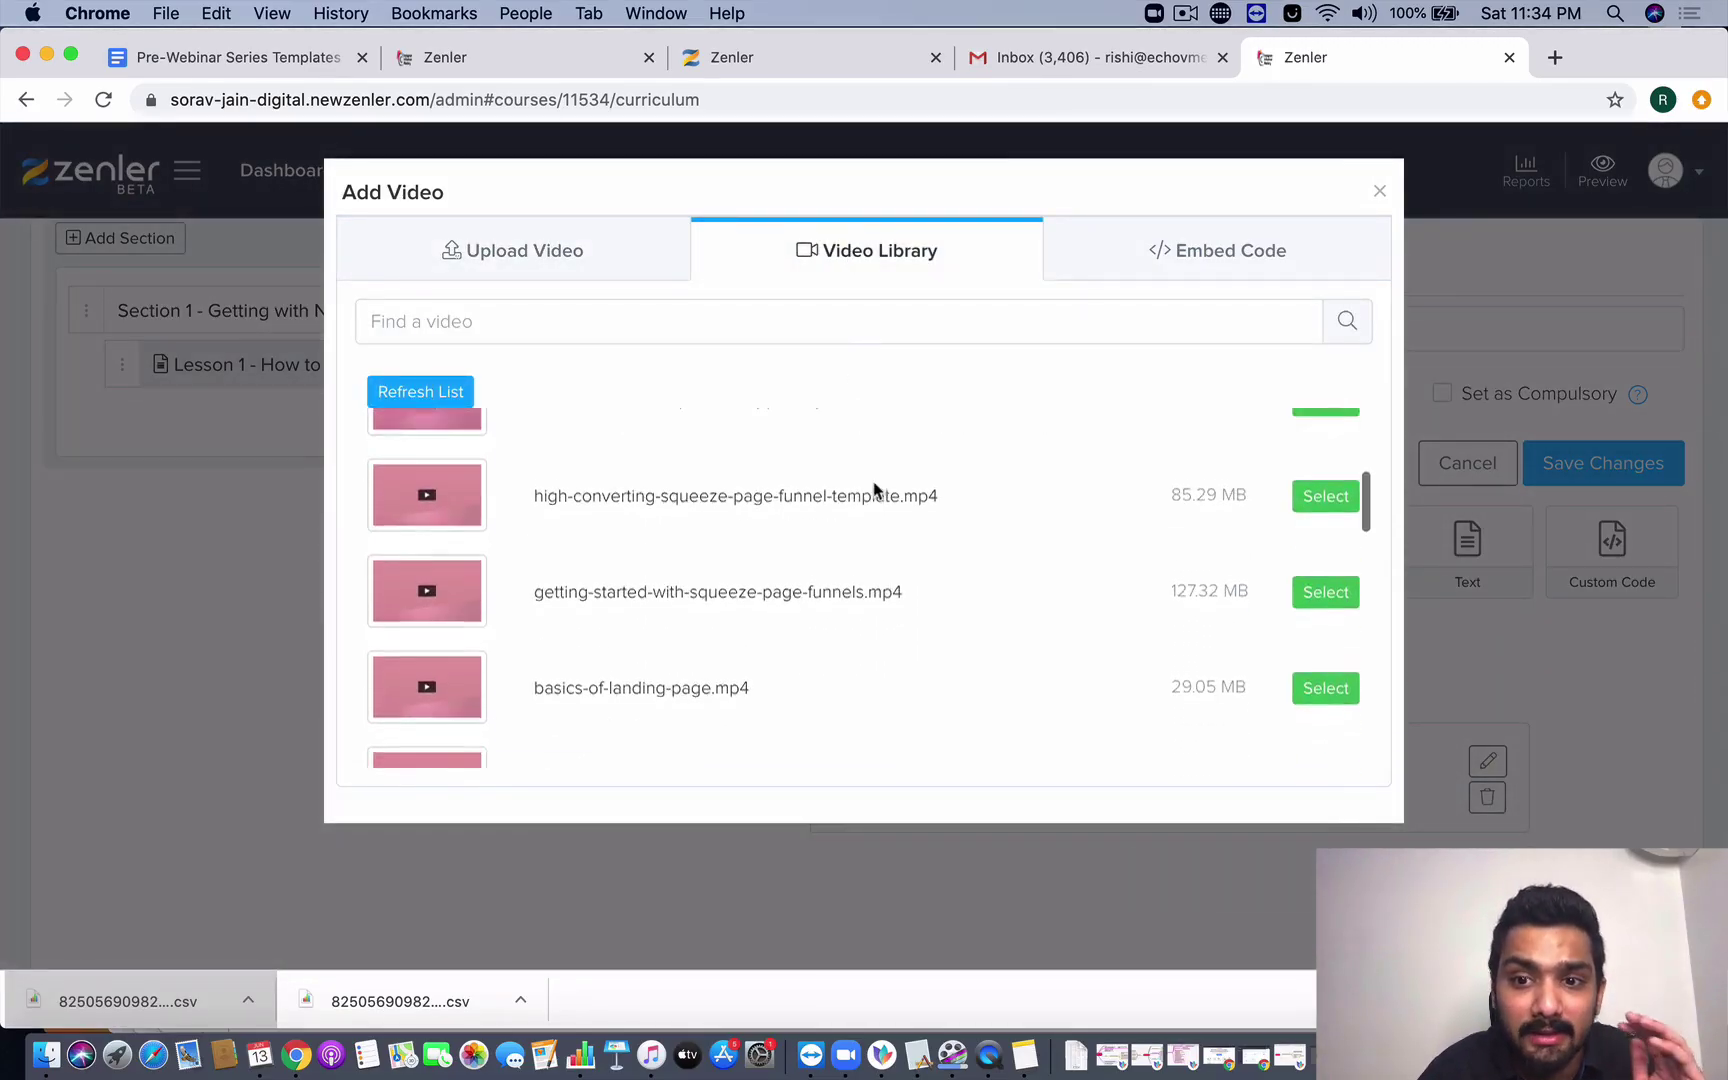
pyautogui.scroll(10, 873, 490)
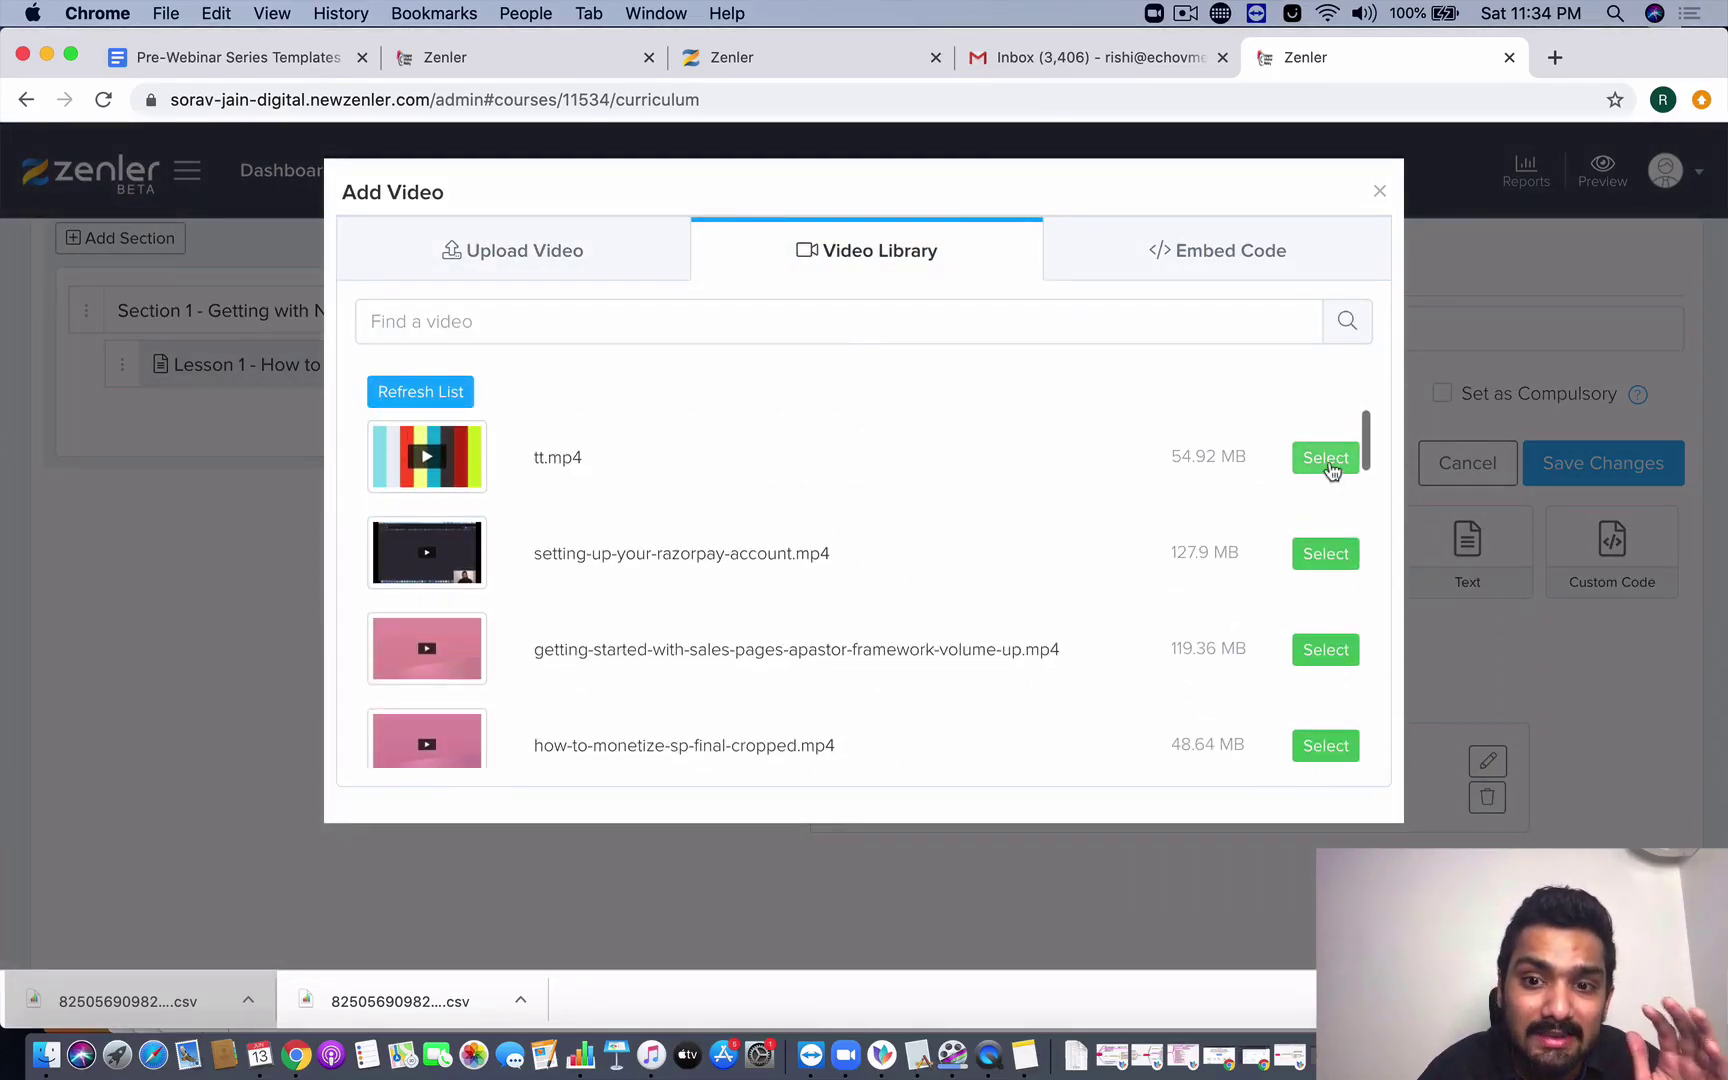
pyautogui.scroll(-2, 1291, 532)
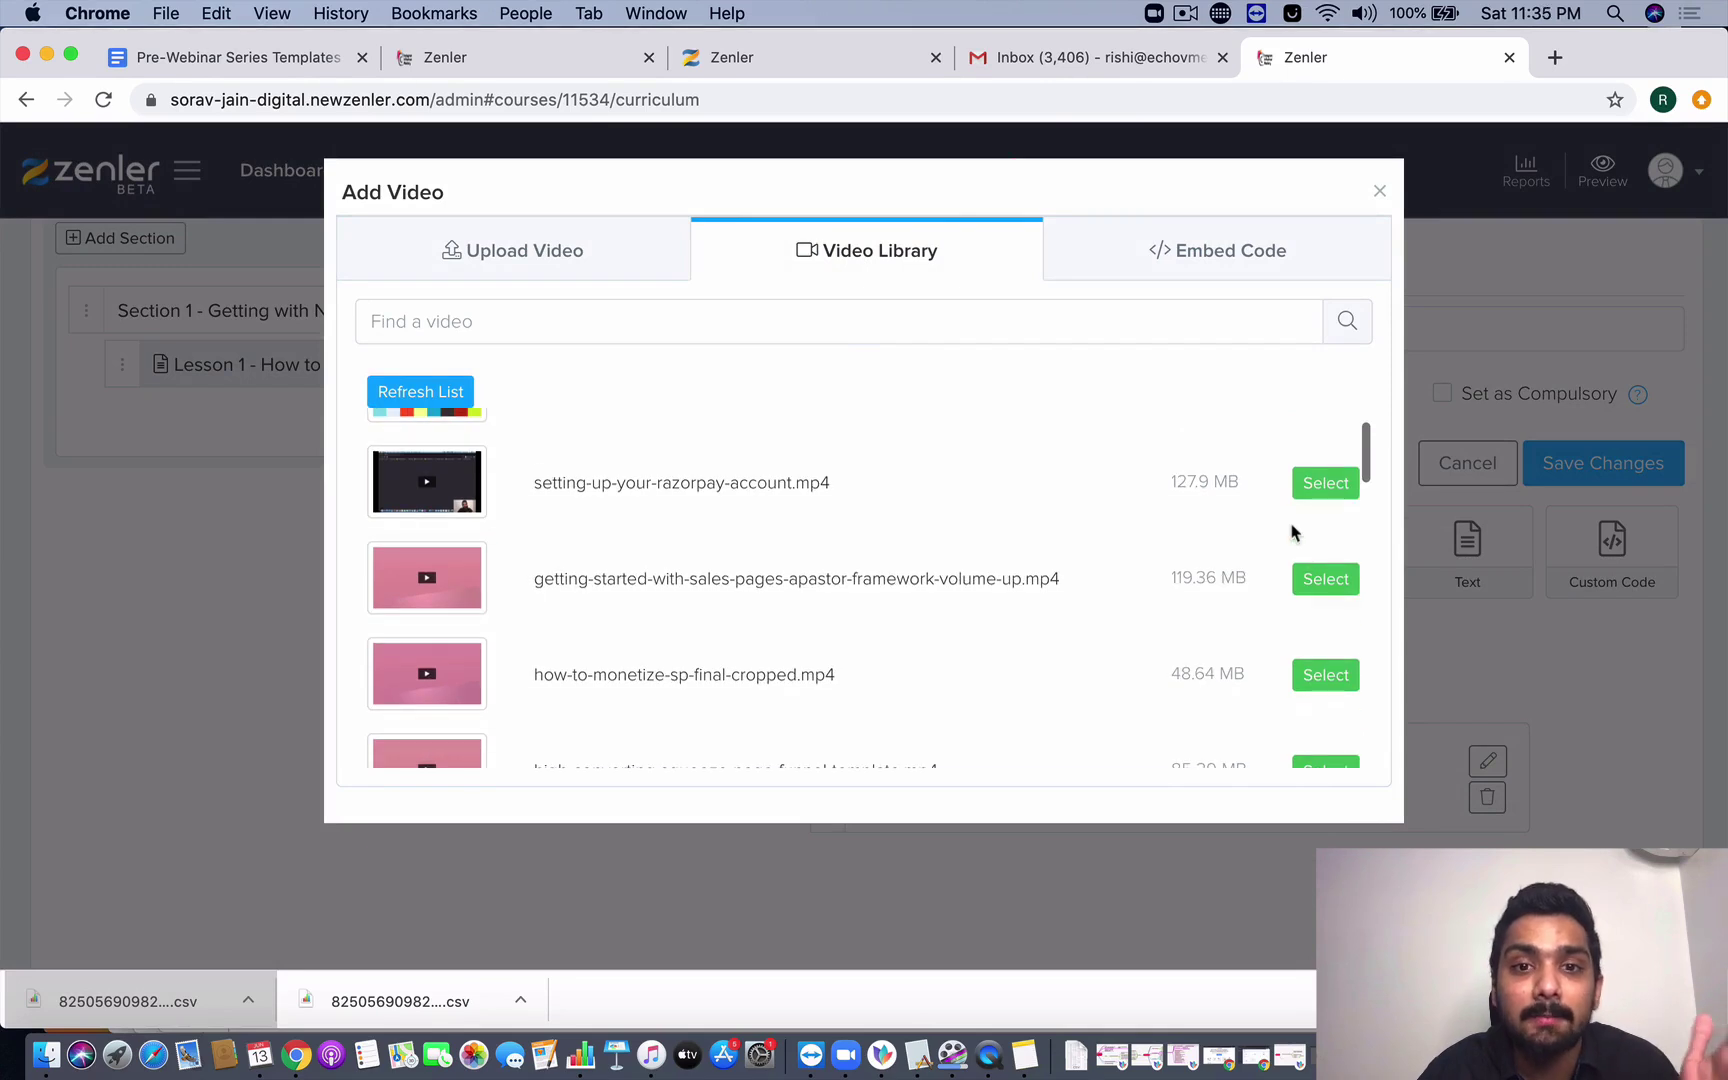
pyautogui.scroll(1, 1291, 532)
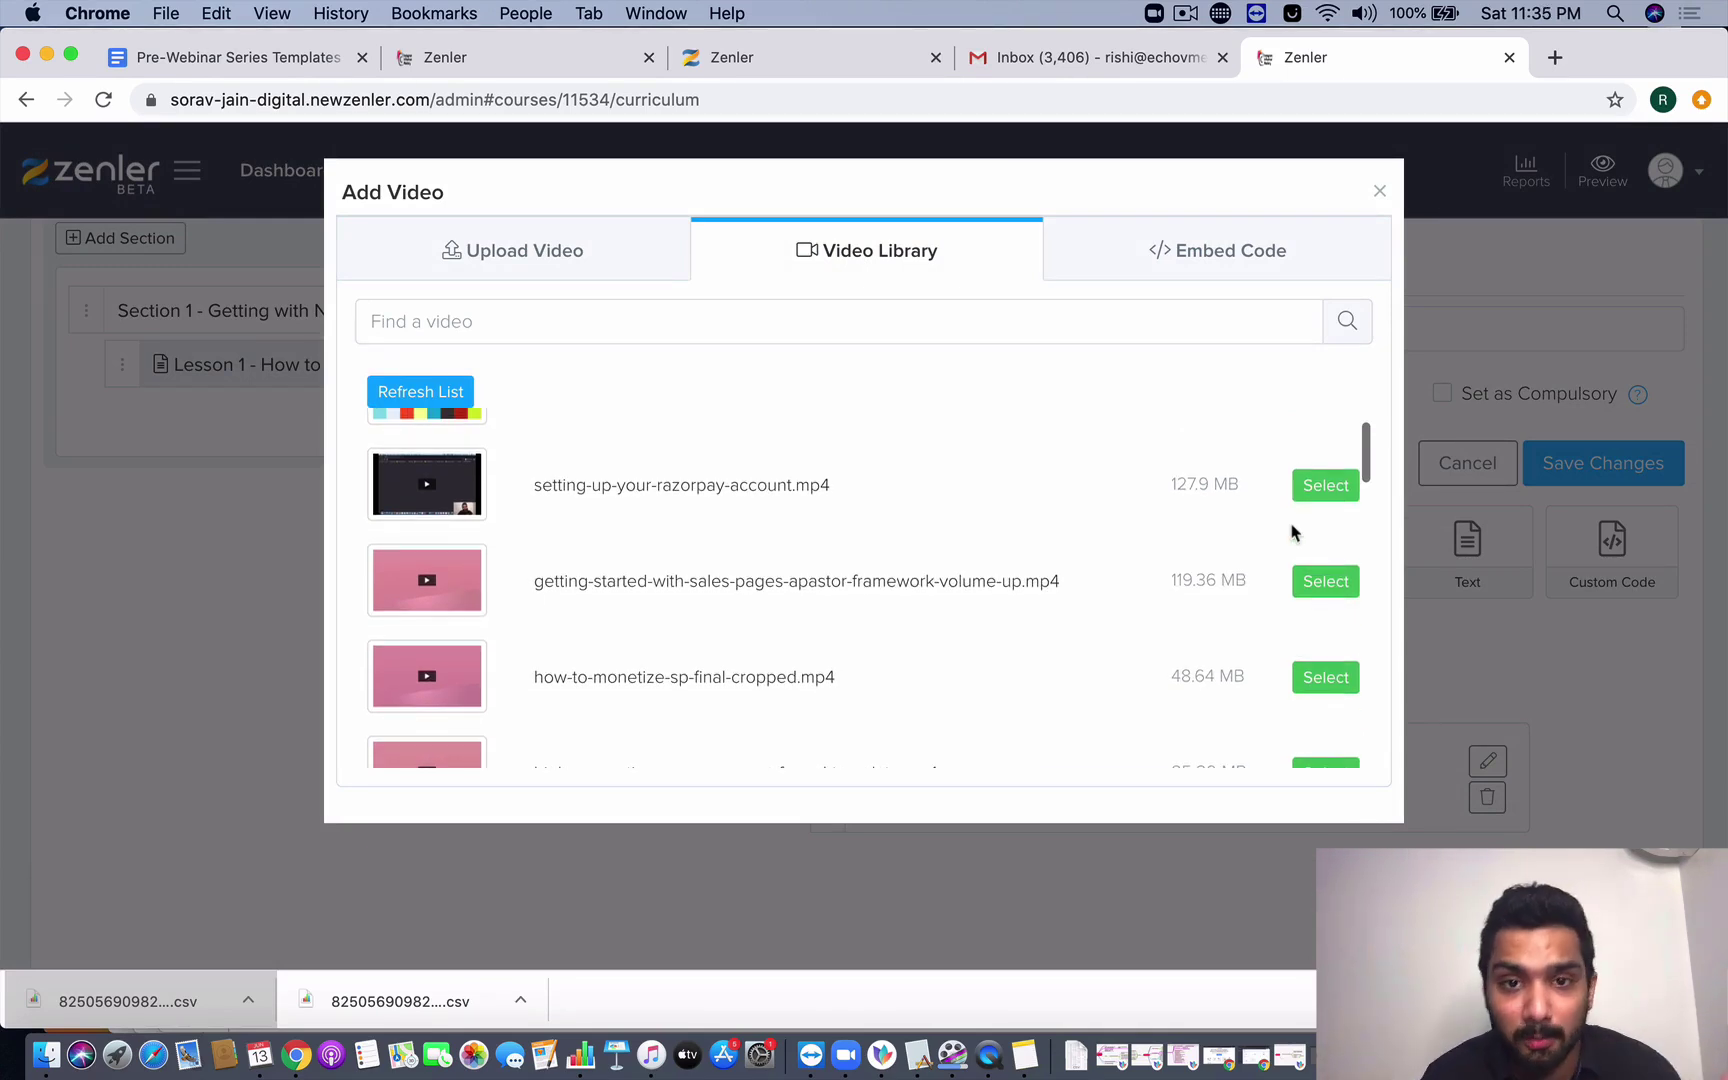
pyautogui.scroll(2, 1291, 532)
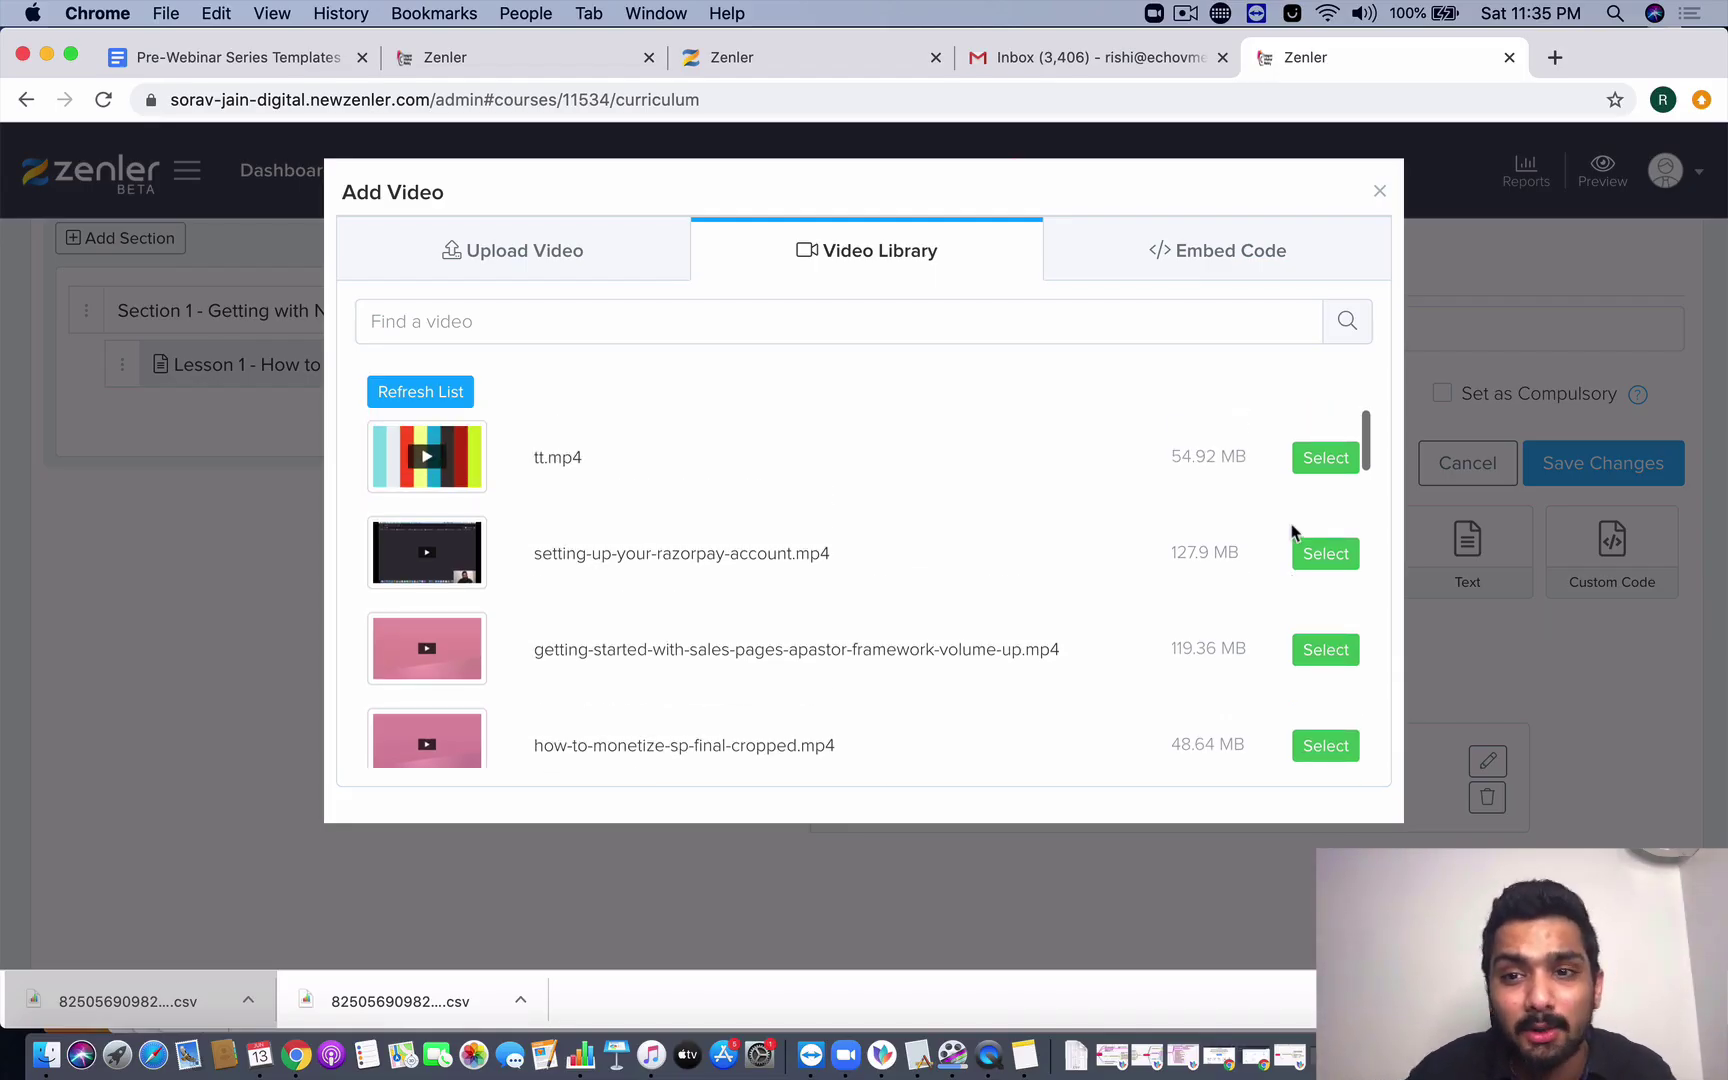
pyautogui.scroll(-10, 1291, 532)
pyautogui.scroll(10, 1291, 532)
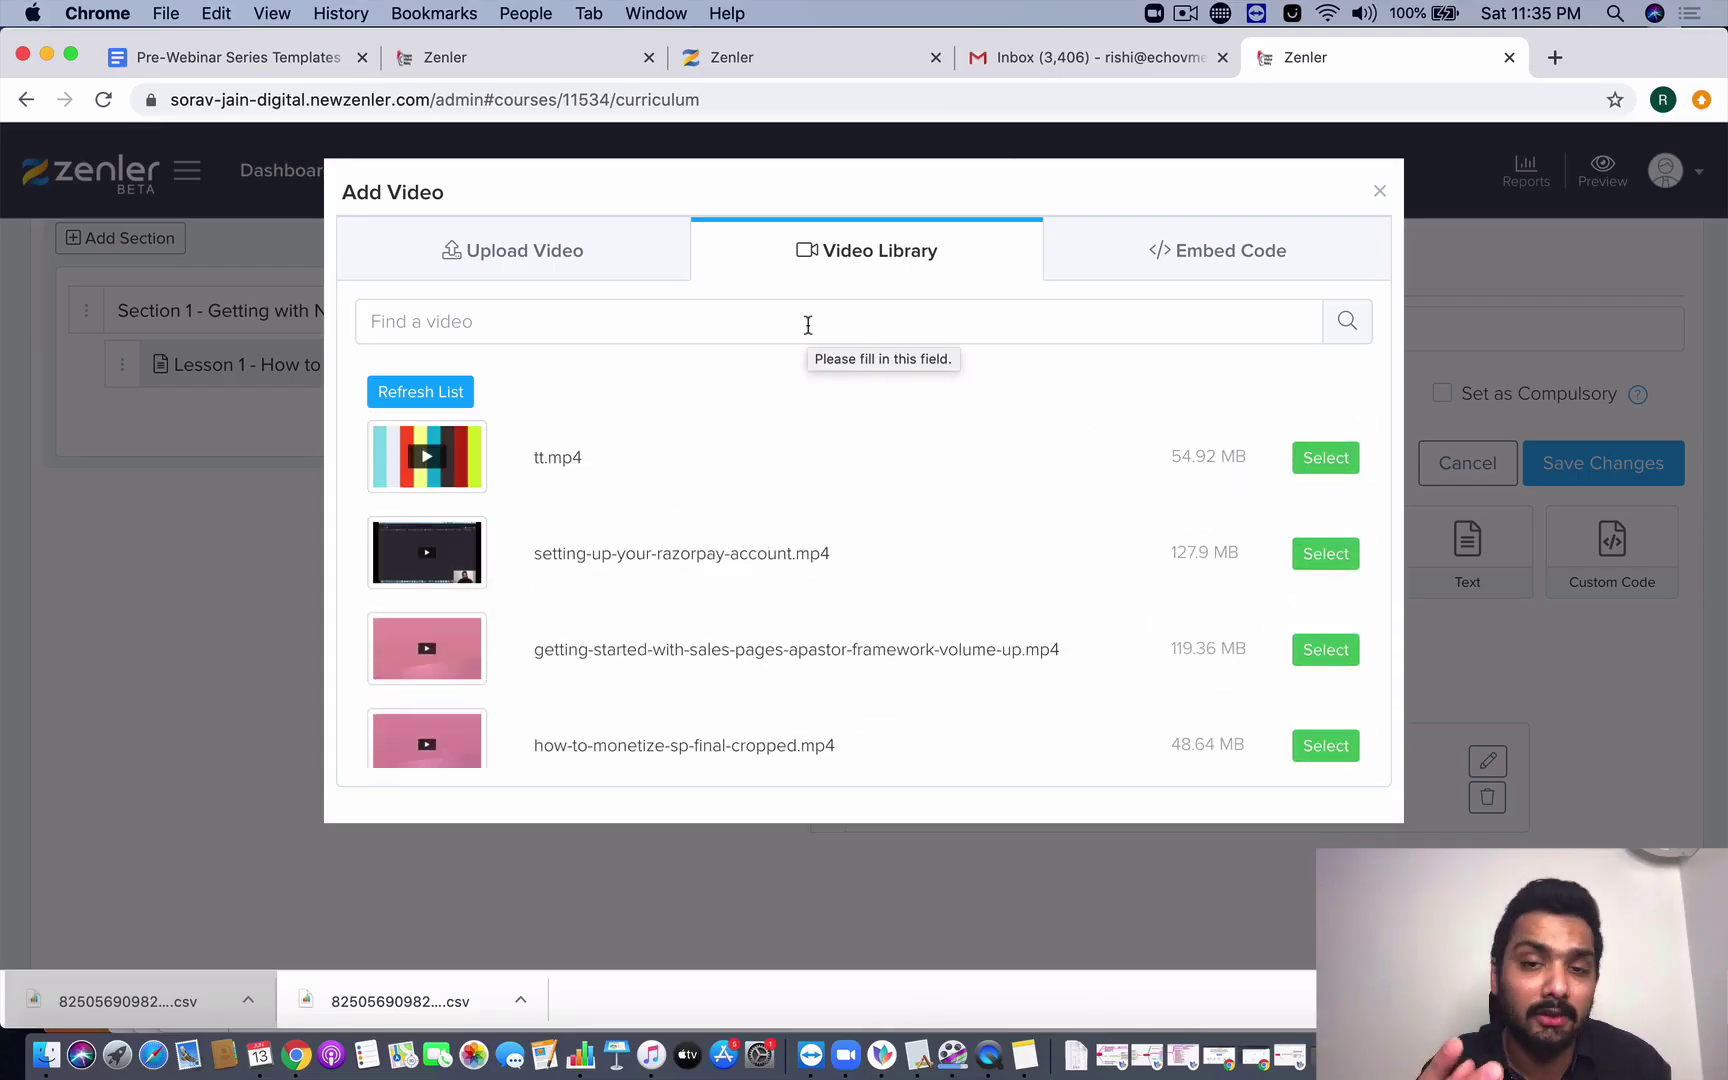
pyautogui.click(579, 243)
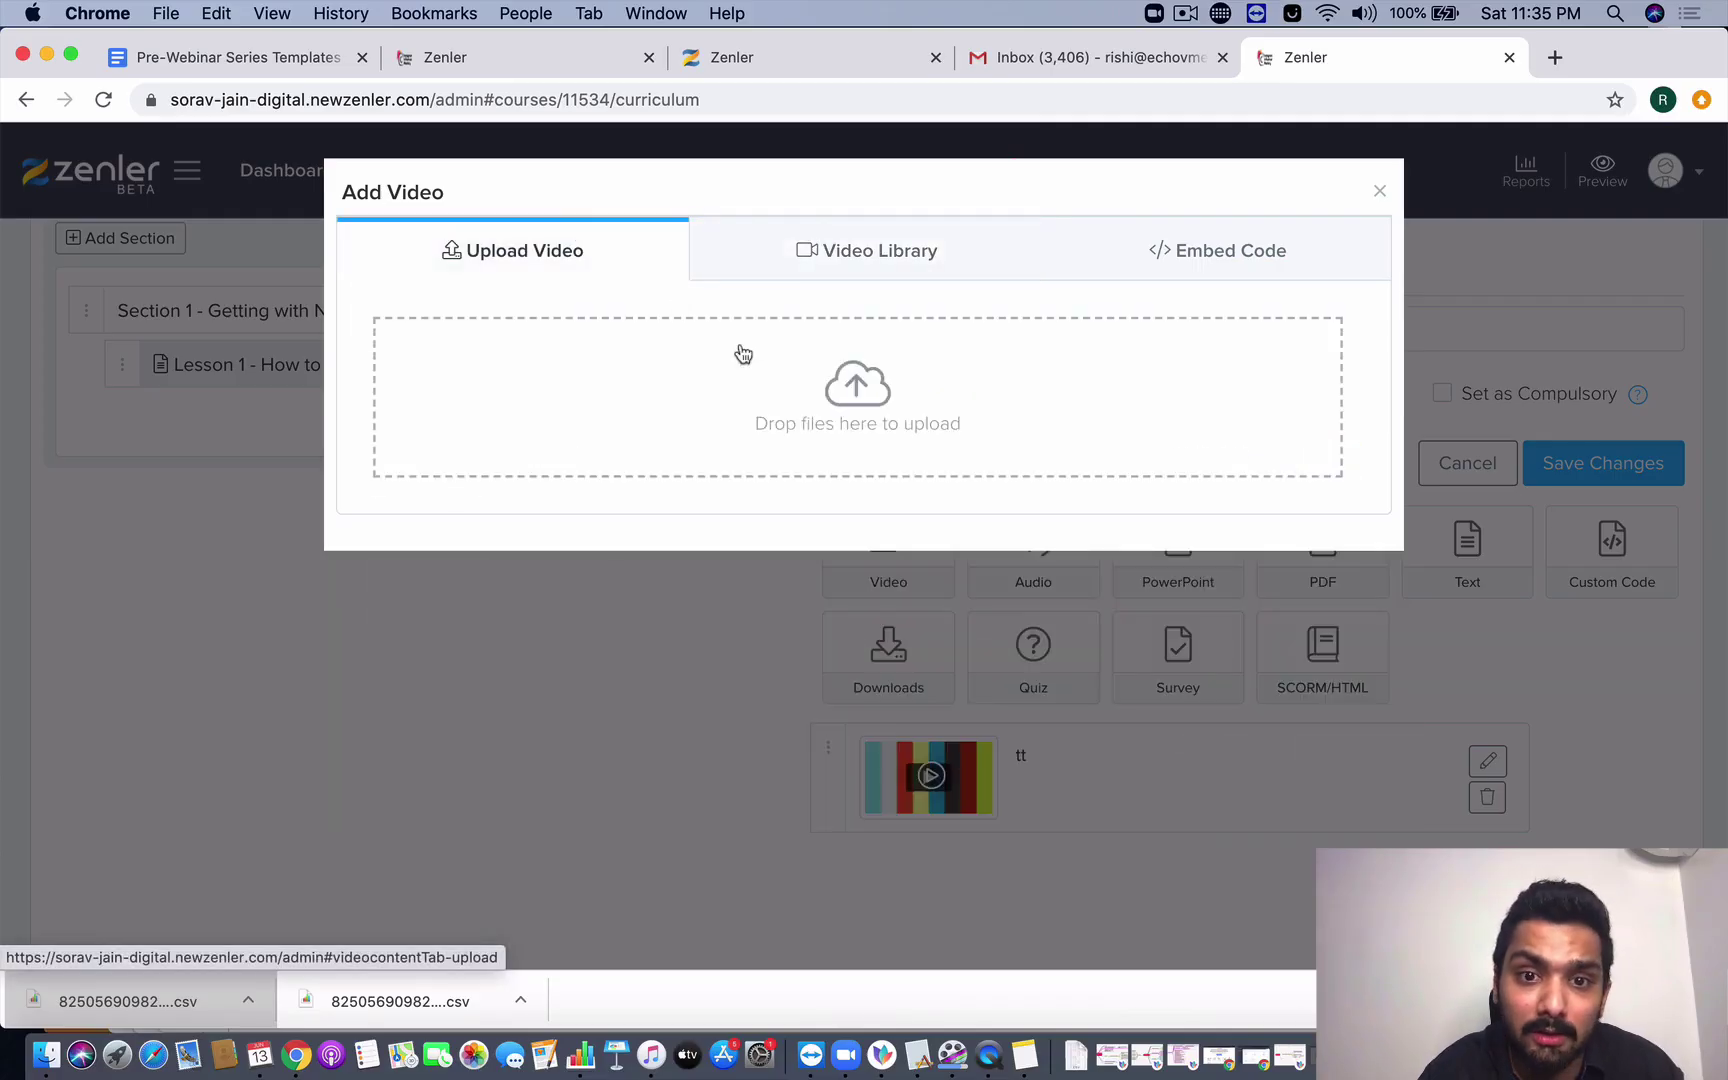
pyautogui.click(1380, 191)
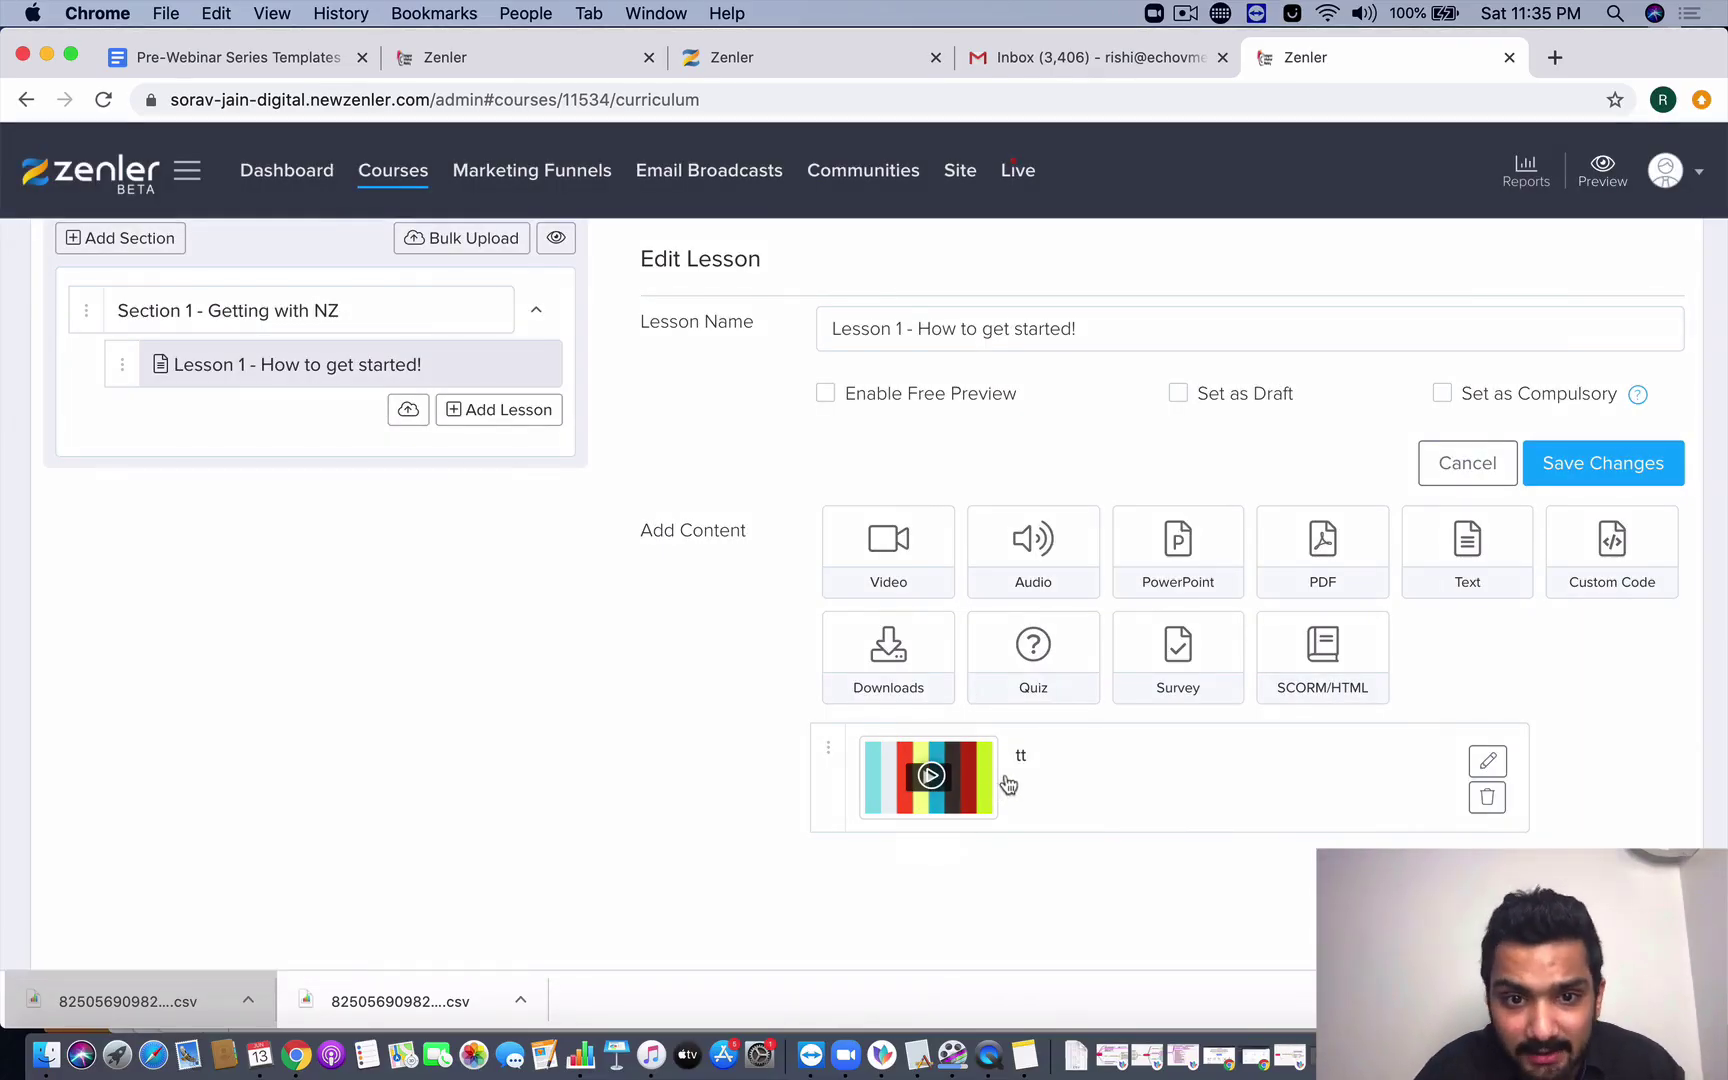
# - Save the changes to Lesson 1
pyautogui.scroll(-2, 1292, 847)
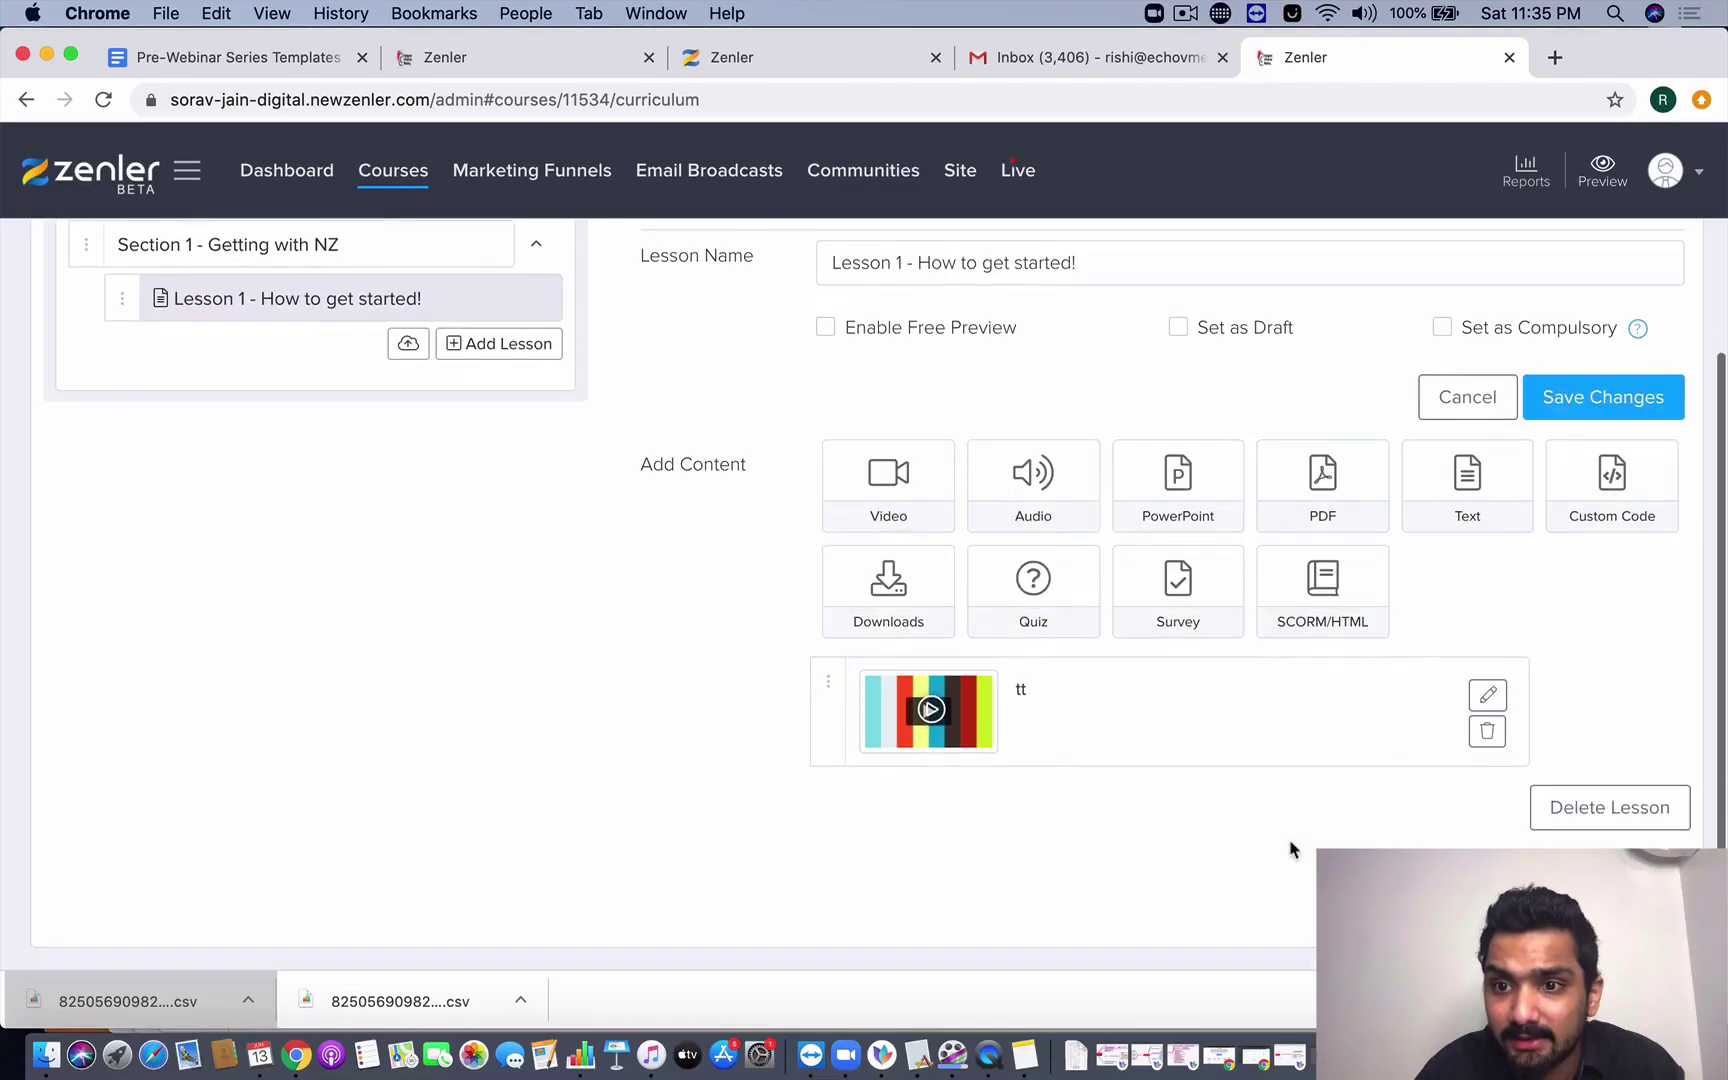
pyautogui.click(1574, 410)
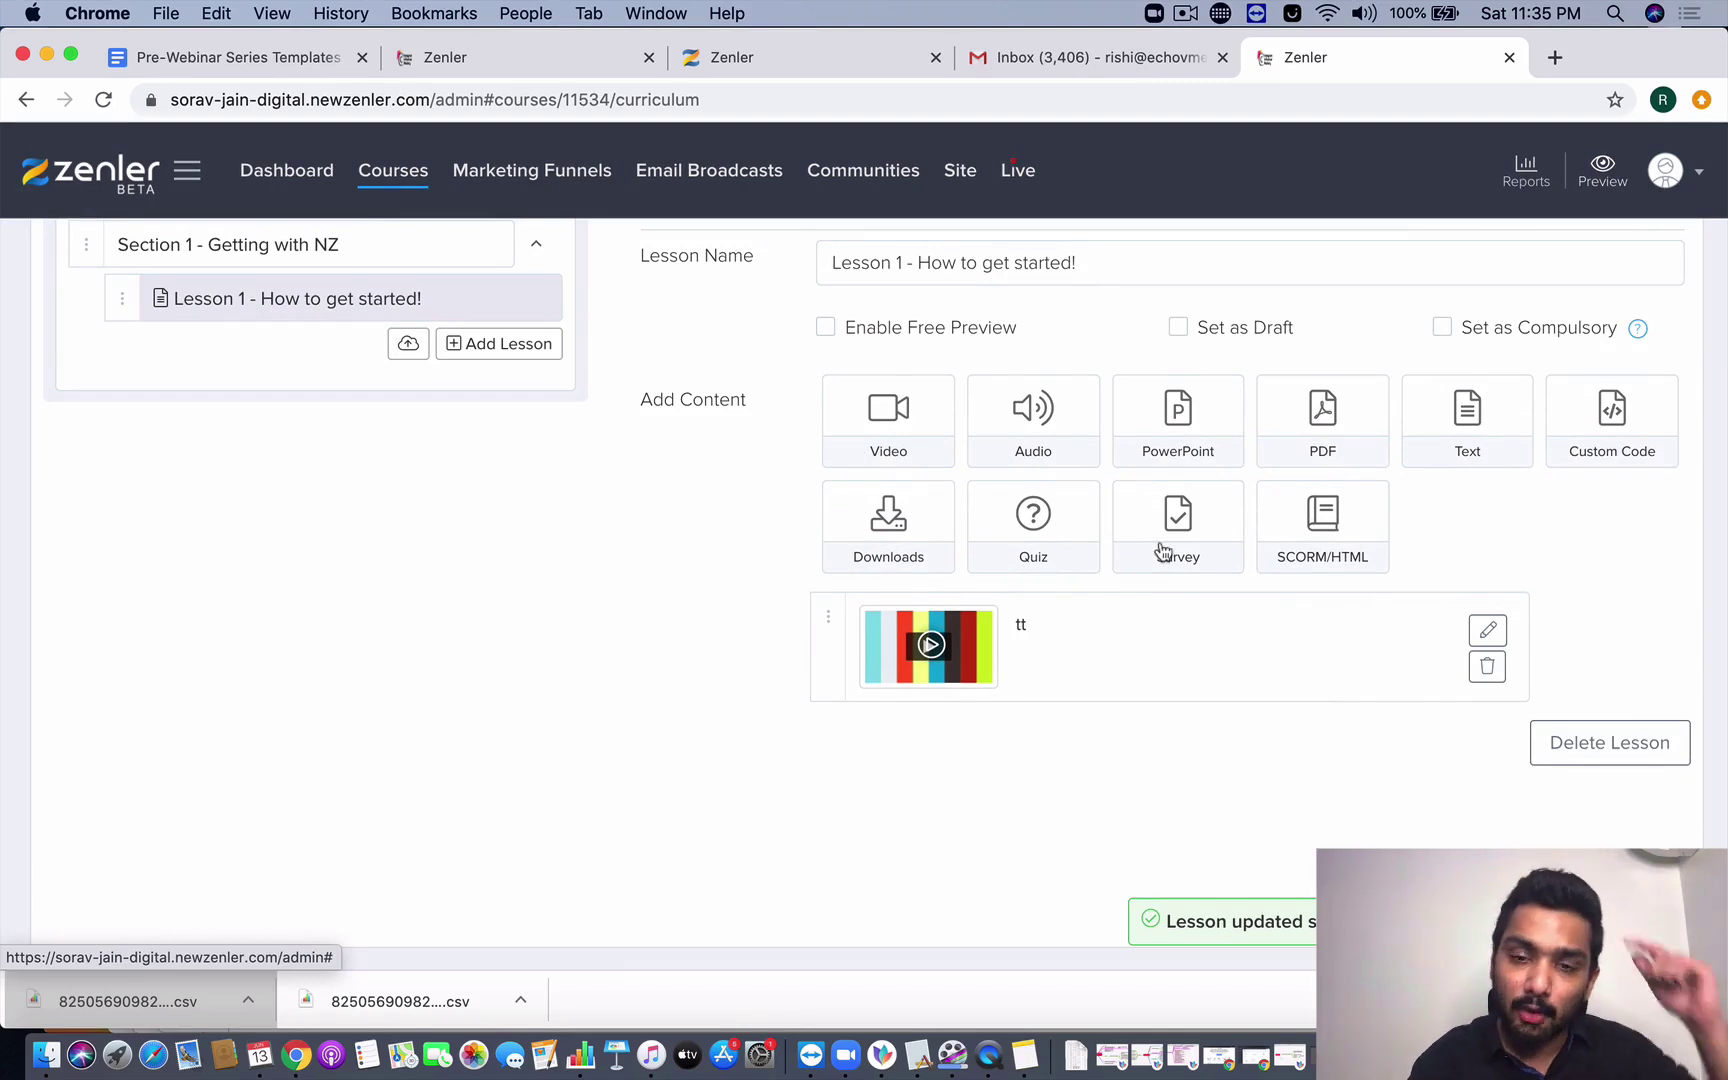
pyautogui.scroll(1, 1161, 551)
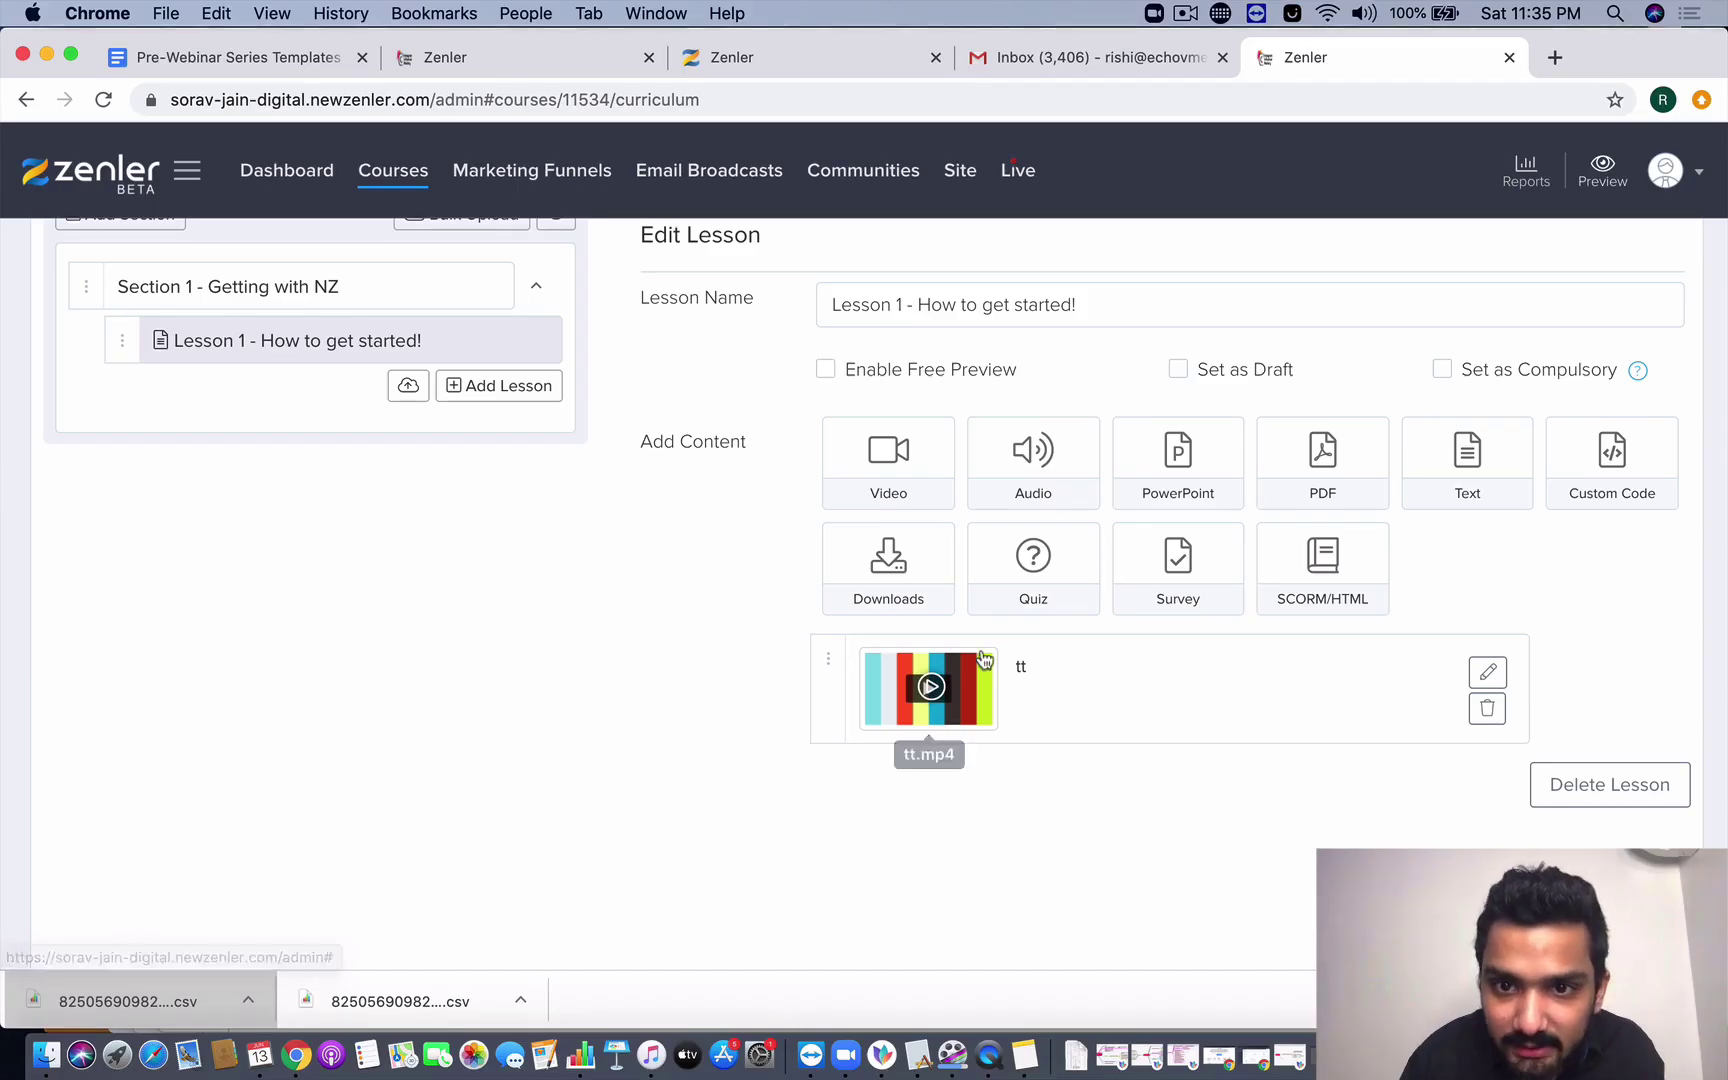
# - Start a text content block in the lesson reading "CLICK HERE TO GET FREE TRIAL"
pyautogui.click(1465, 465)
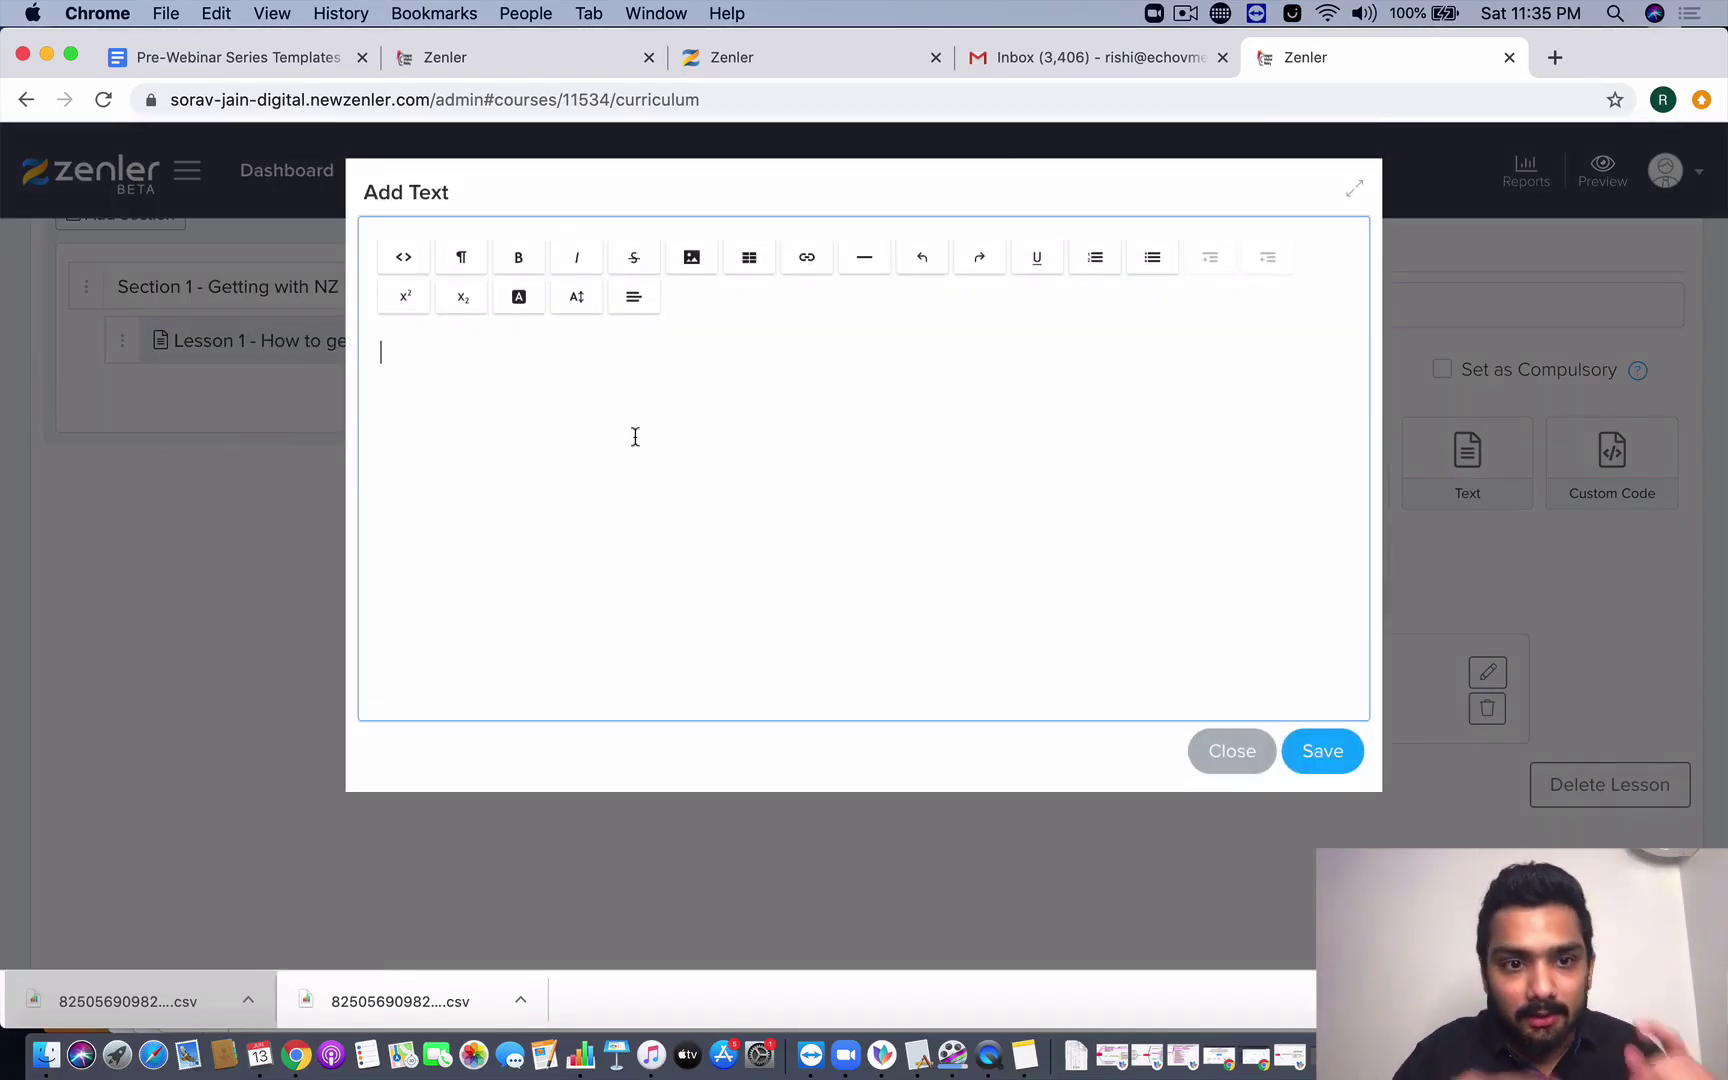
pyautogui.write('CLICK HERE')
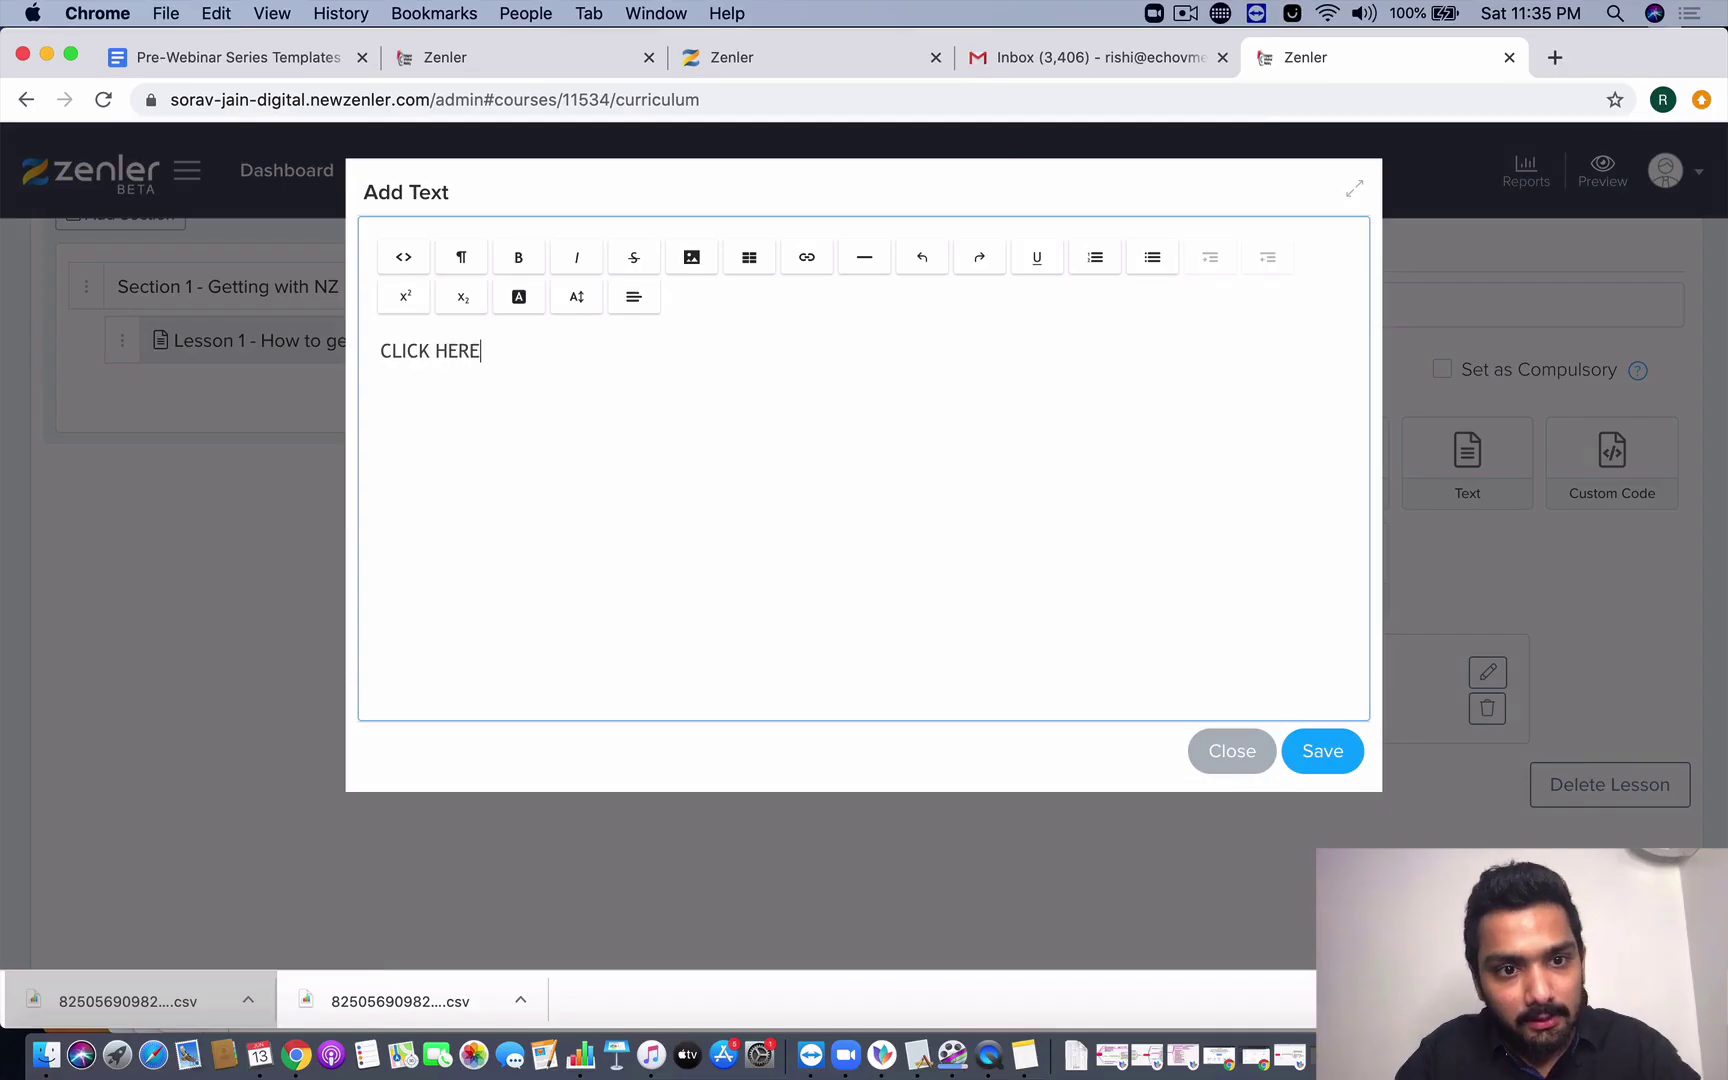
pyautogui.write(' TO GET F')
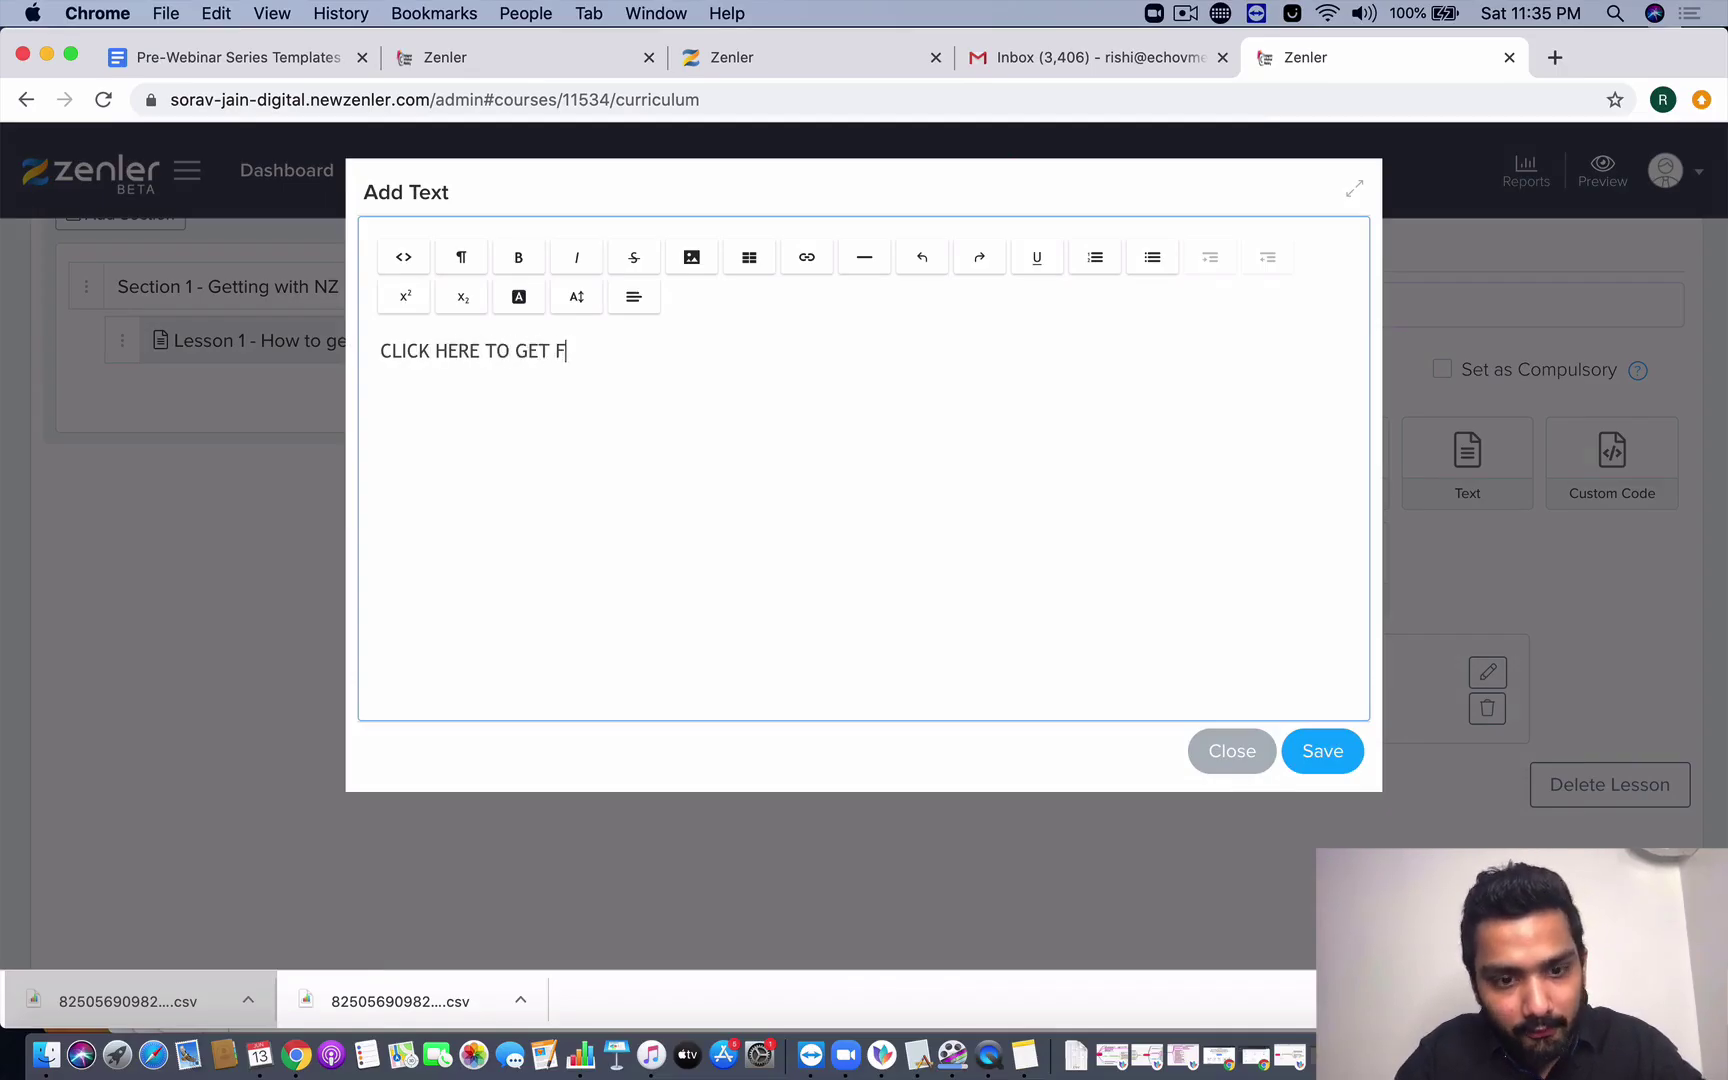
pyautogui.write('REE TRIAL')
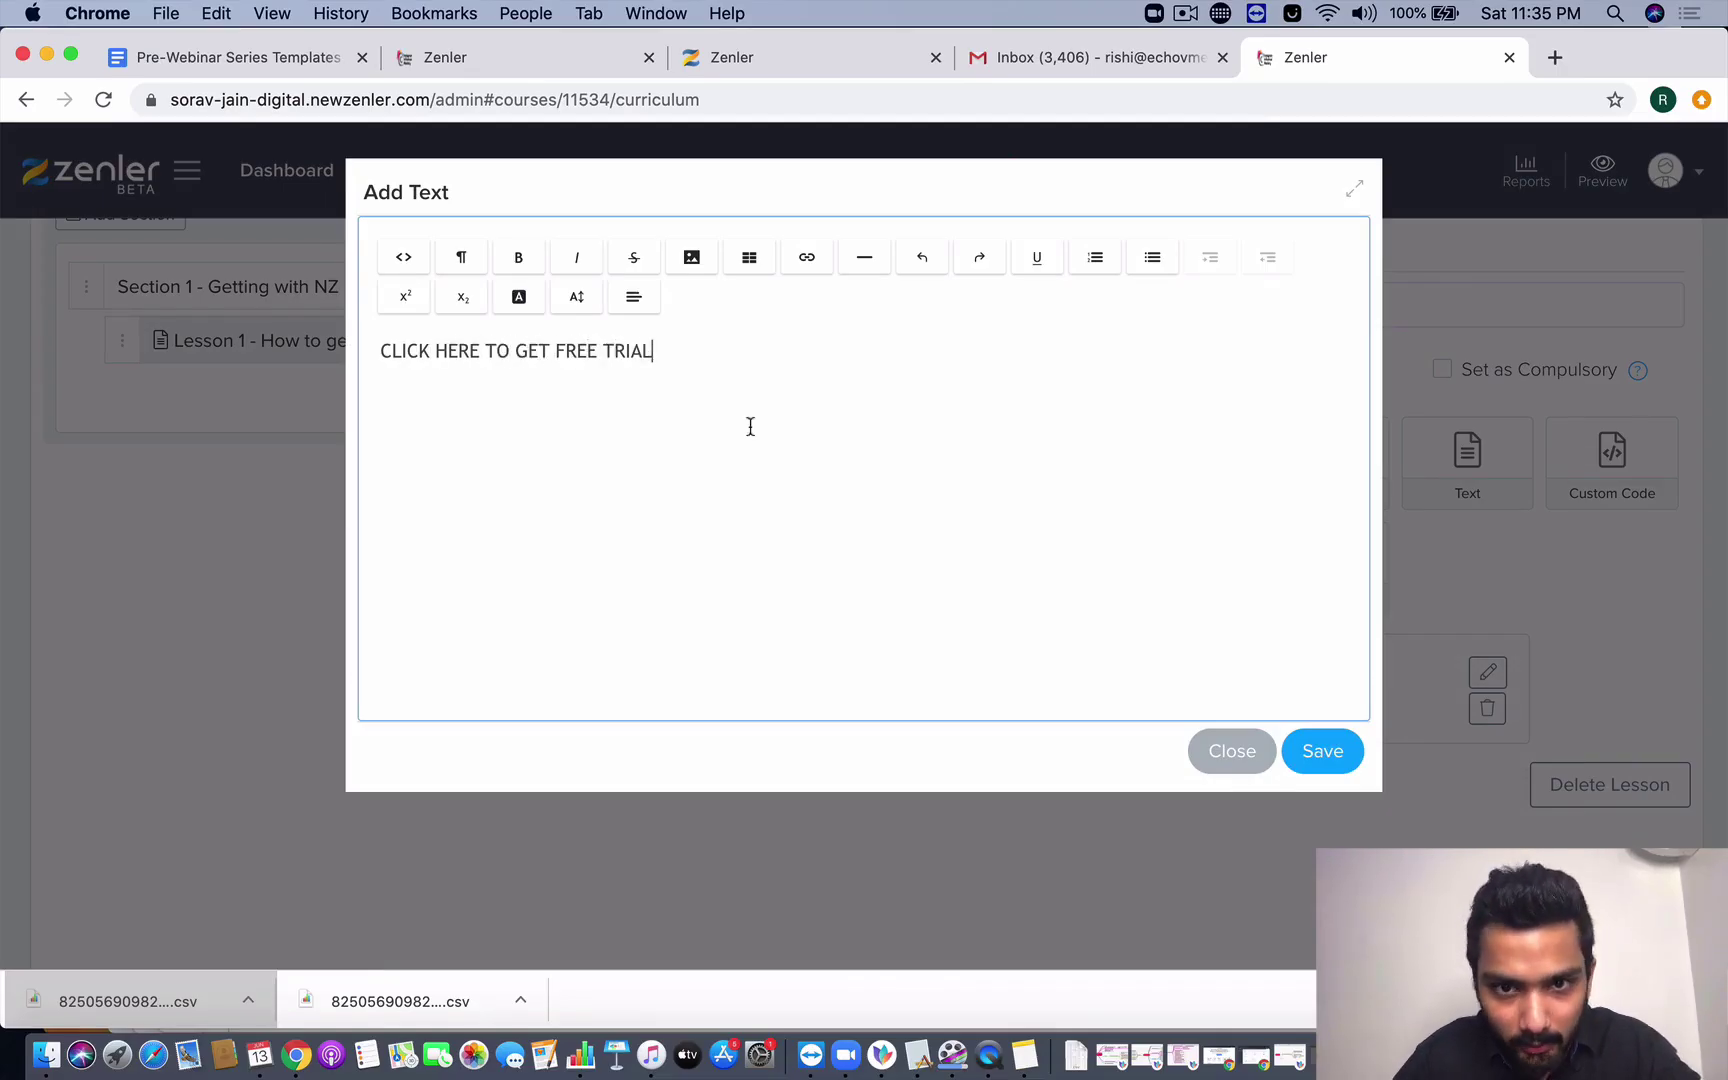
# - Format the whole "CLICK HERE TO GET FREE TRIAL" line as bold and Heading 1
pyautogui.tripleClick(380, 353)
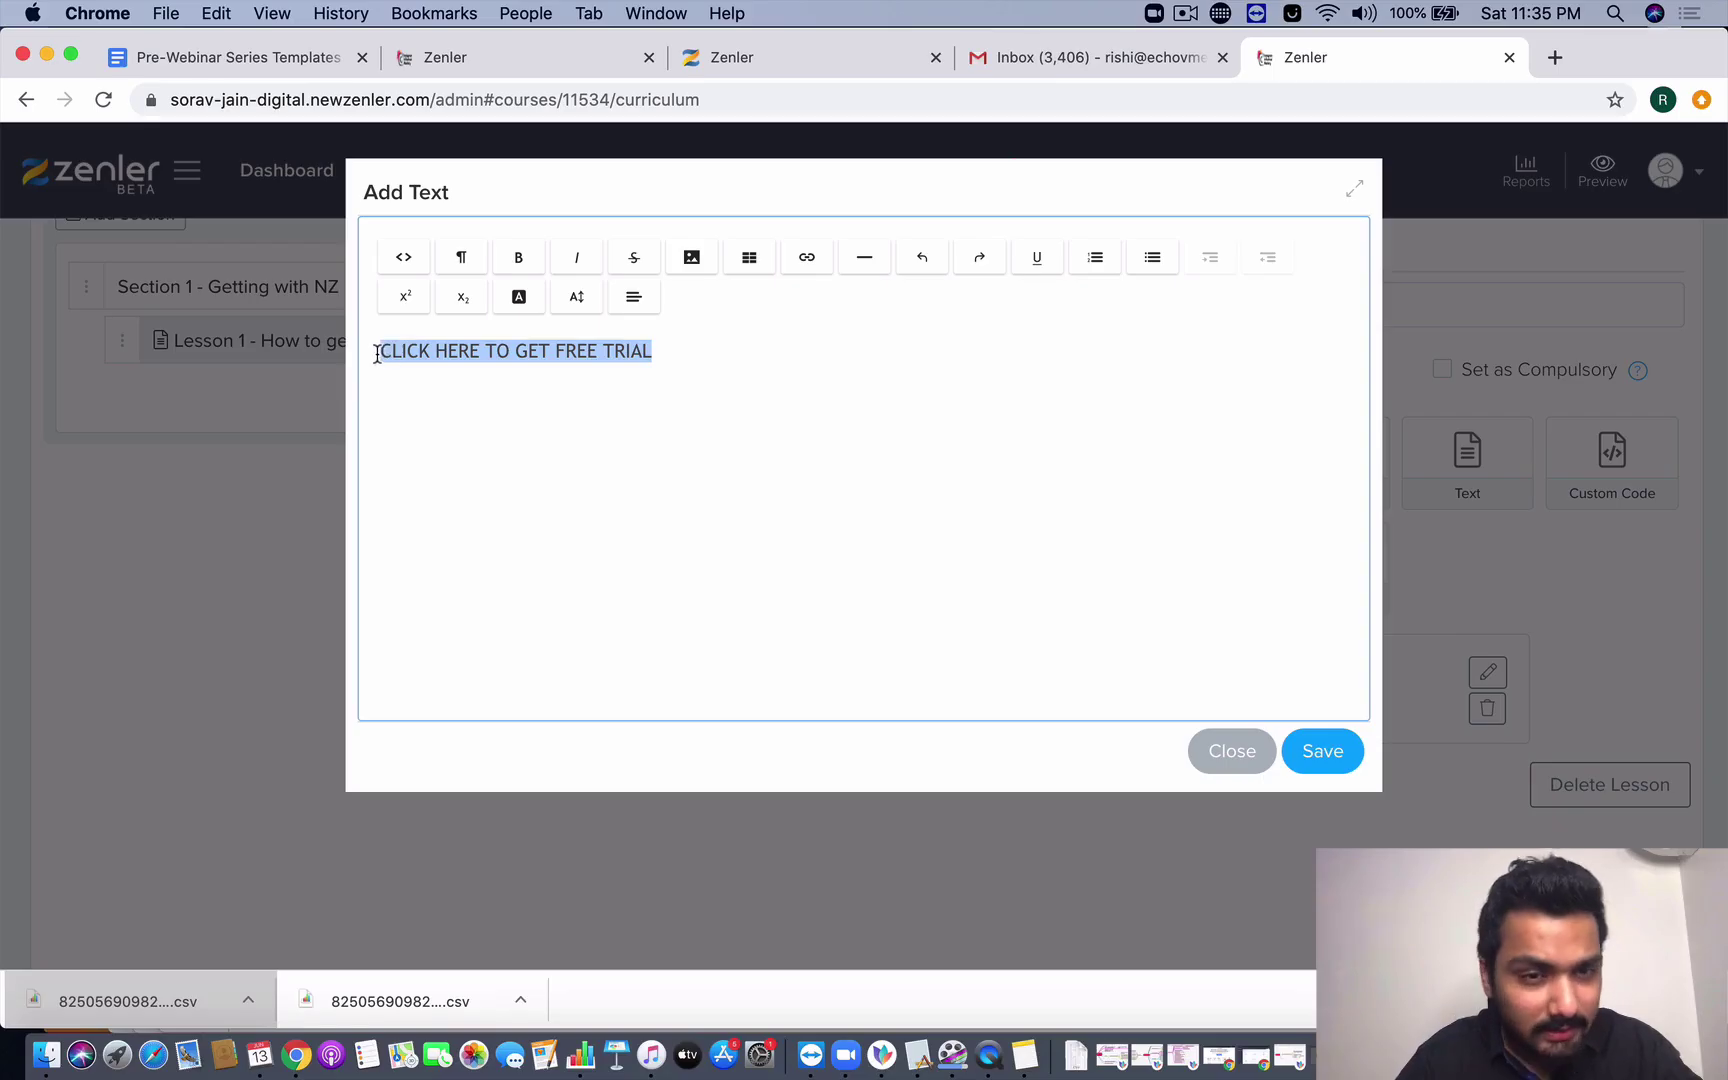
pyautogui.click(529, 259)
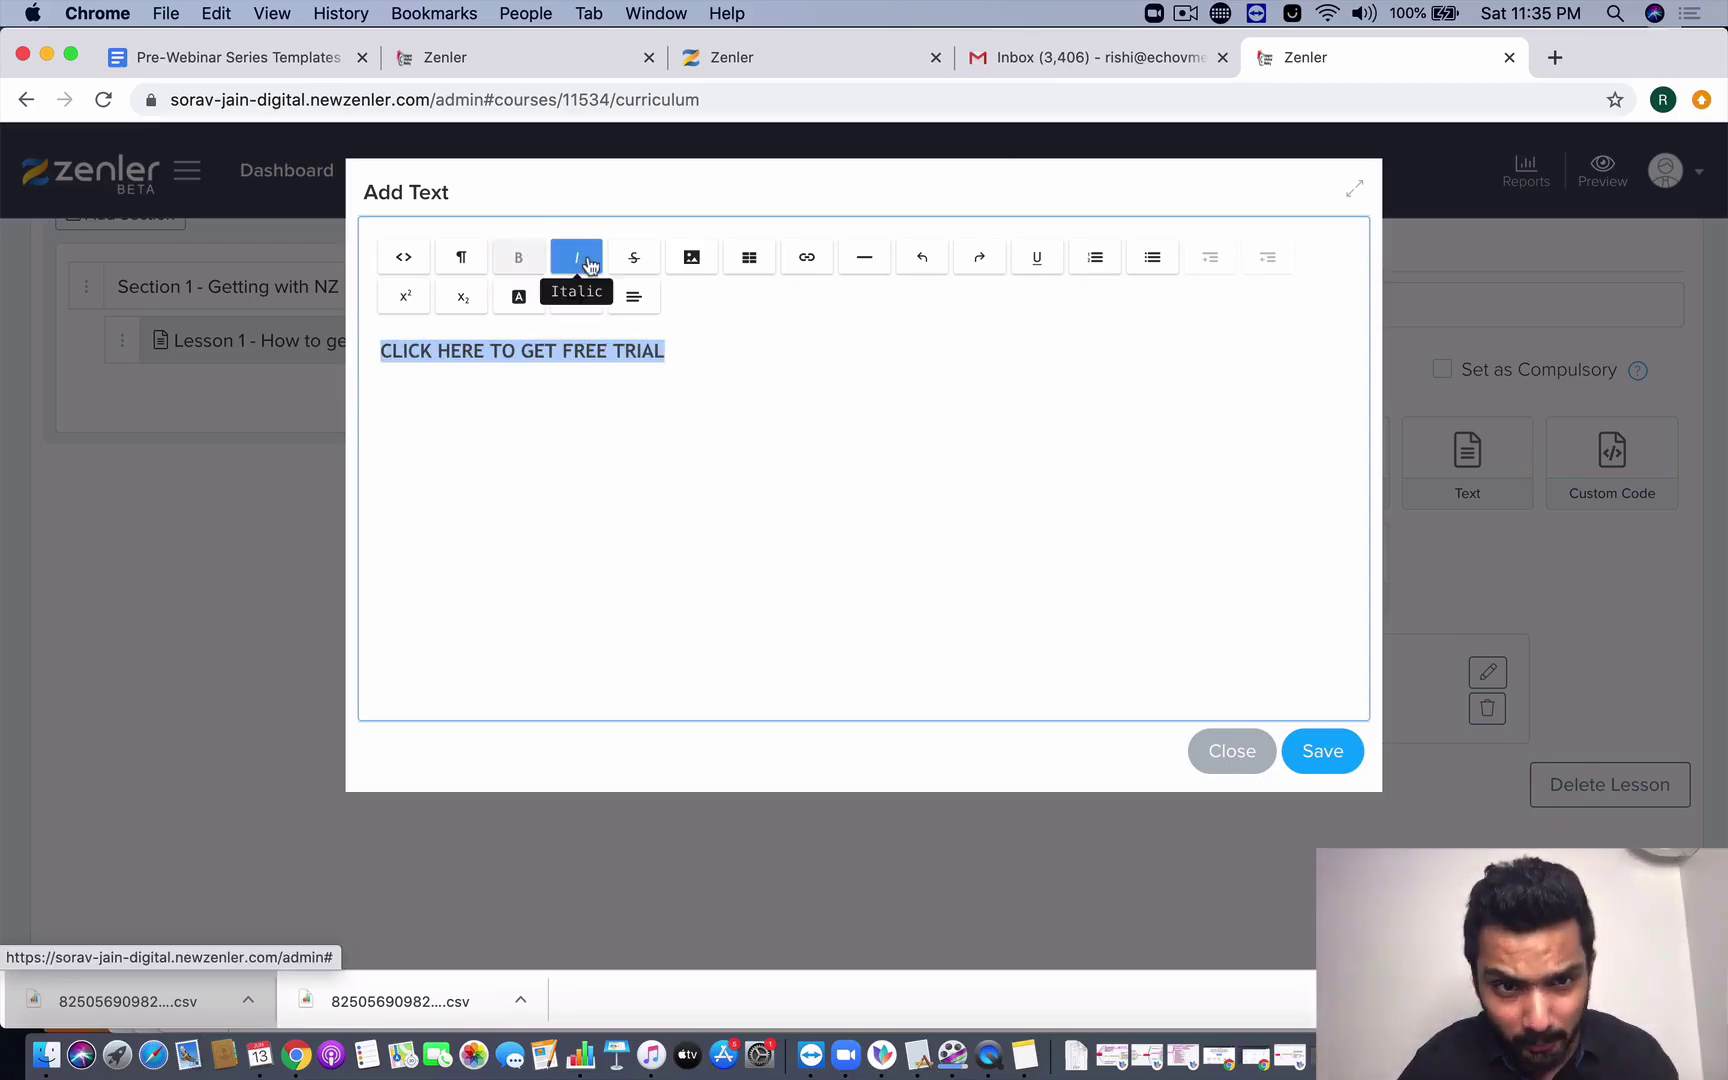
pyautogui.click(462, 259)
pyautogui.click(553, 463)
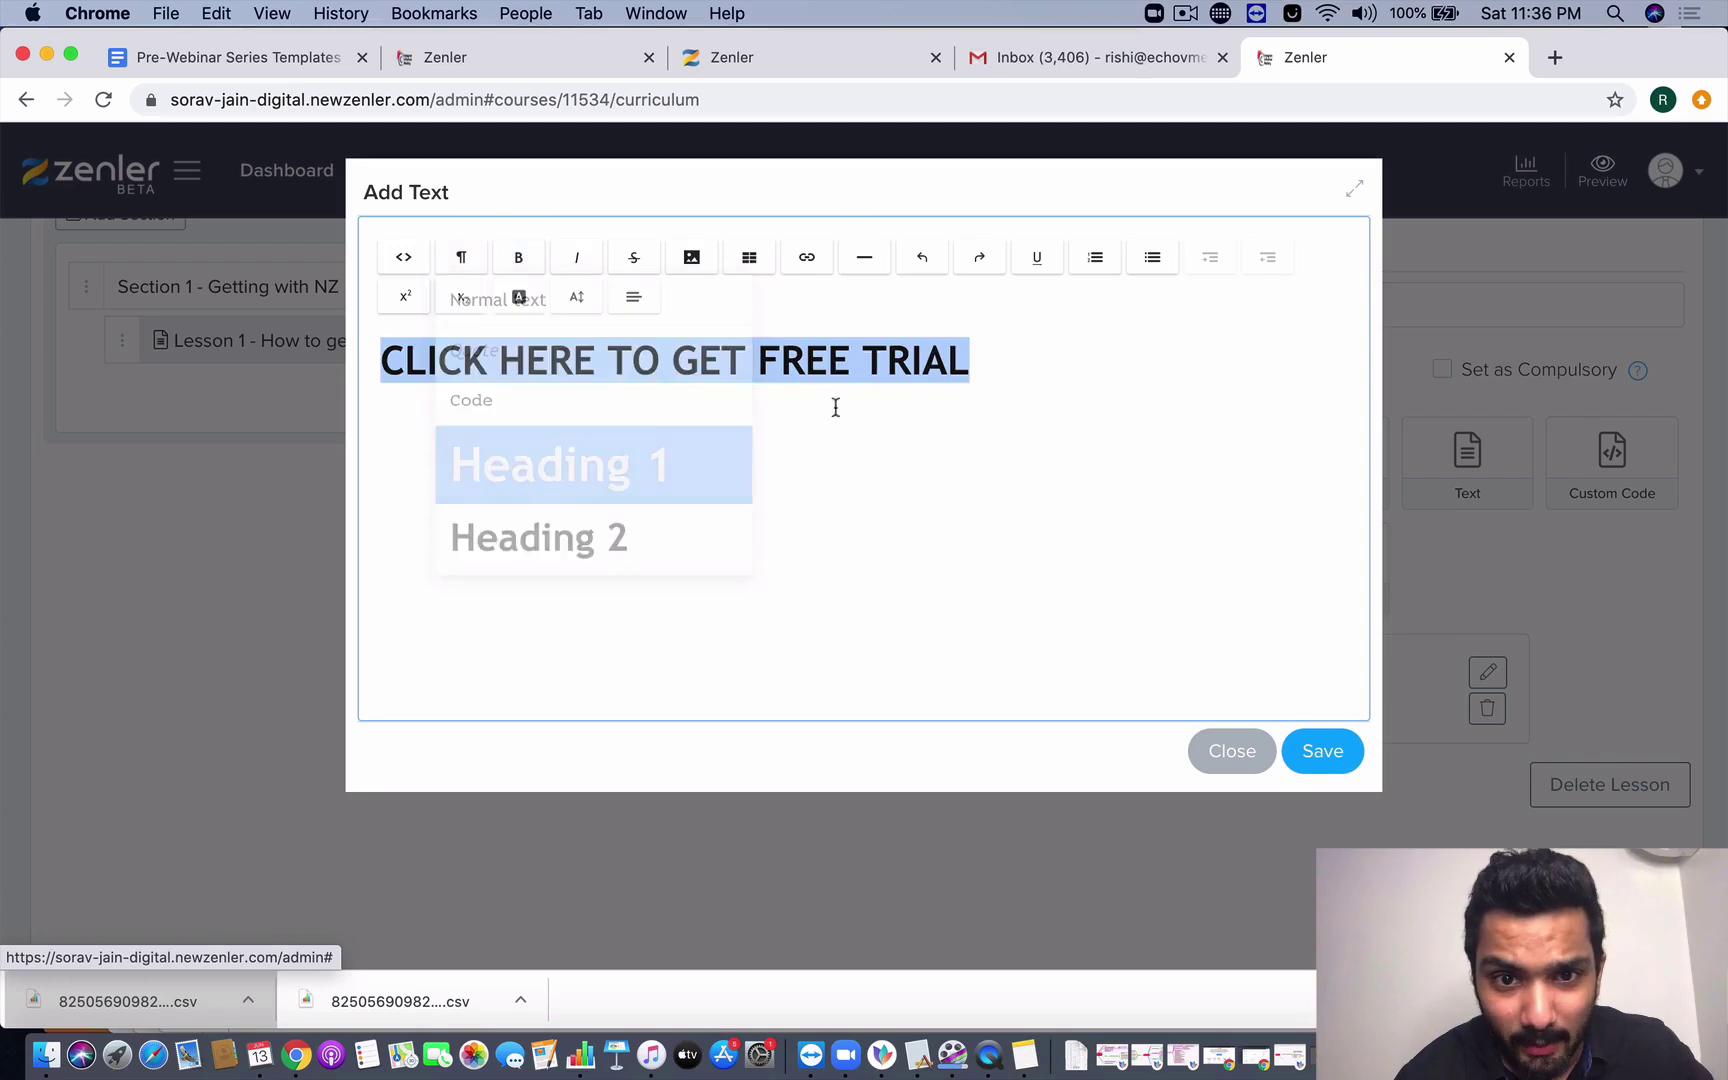
# - Insert a table above the "CLICK HERE TO GET FREE TRIAL" line and enter a "BODY MASS" label in its first cell
pyautogui.click(980, 388)
pyautogui.tripleClick(817, 350)
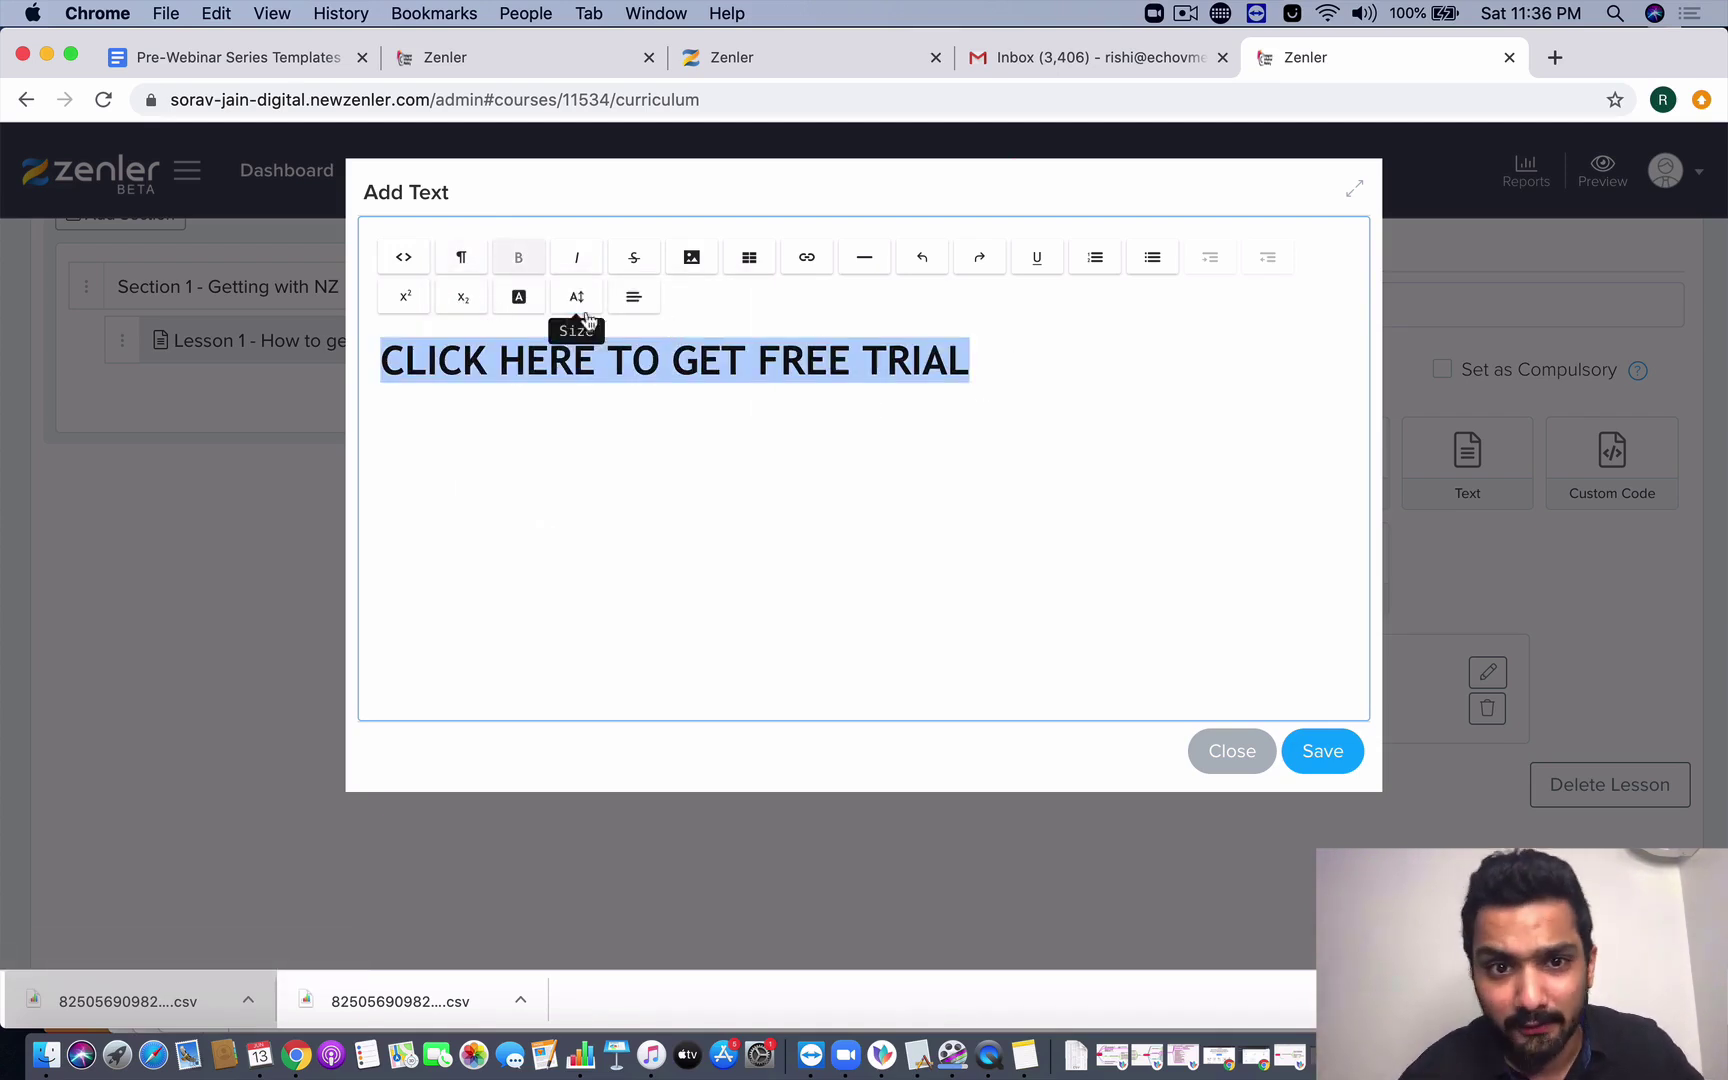
pyautogui.click(757, 262)
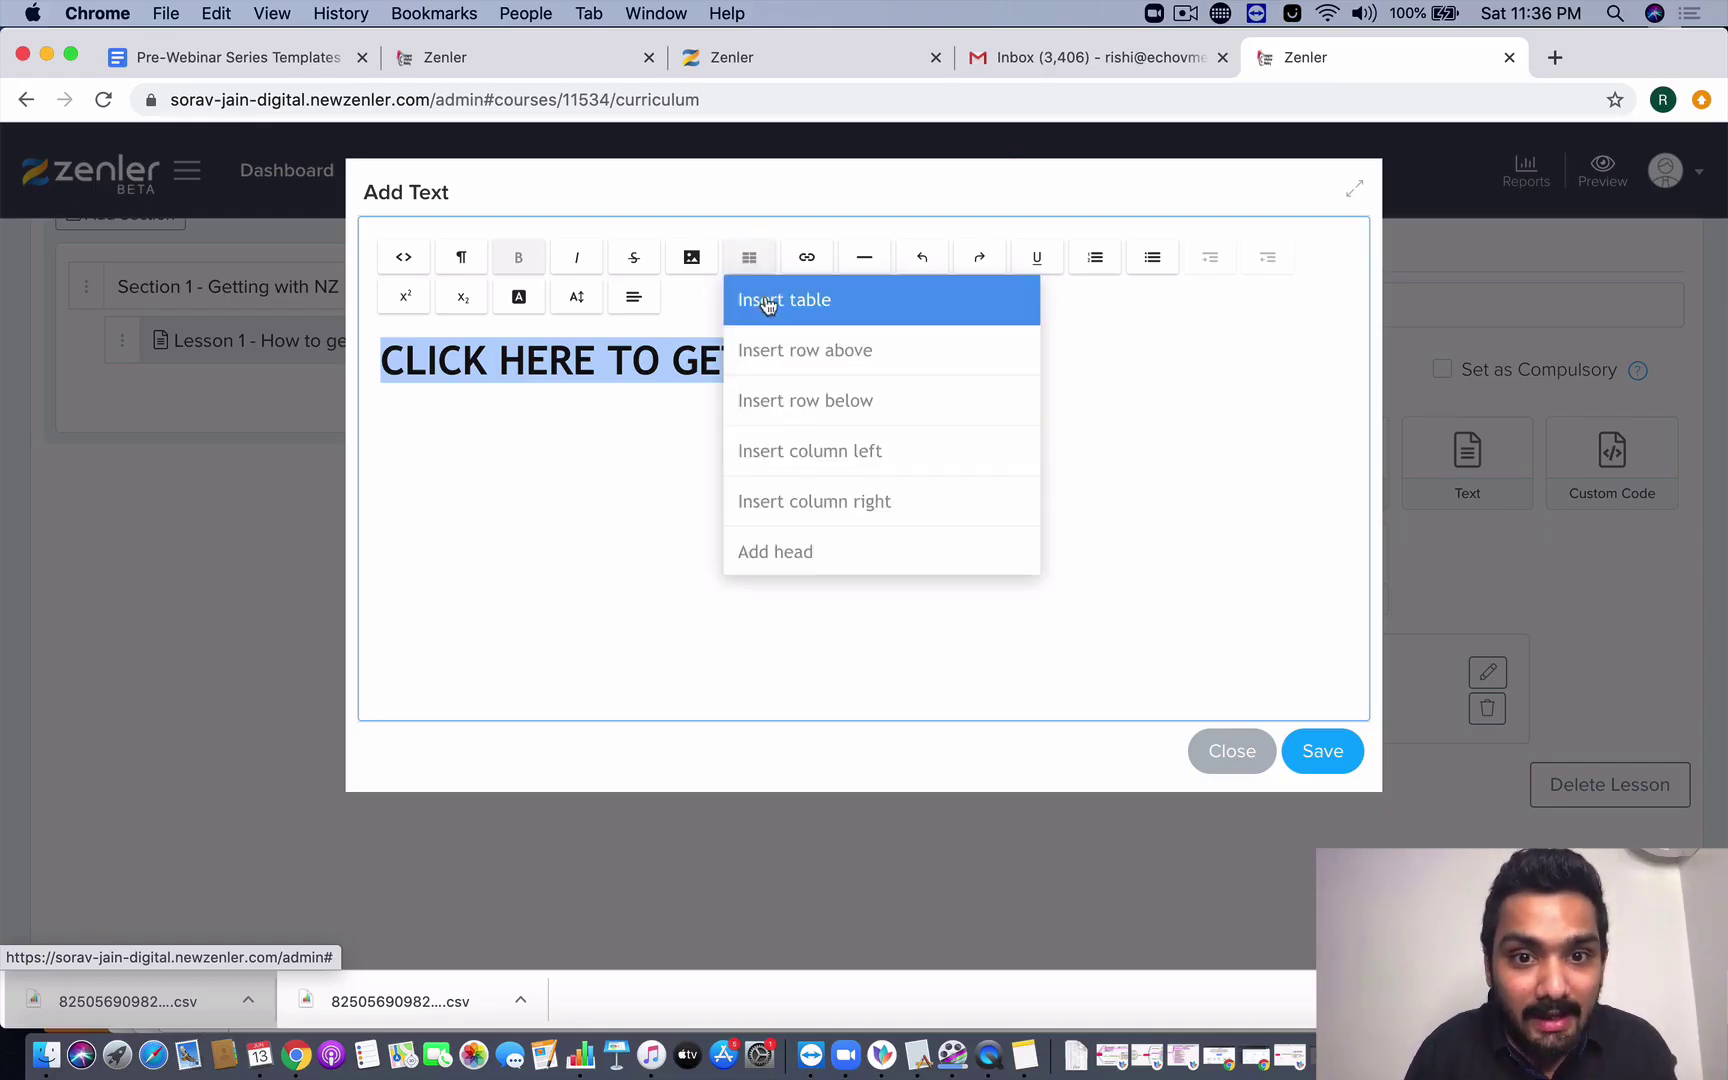
pyautogui.click(767, 304)
pyautogui.write('T')
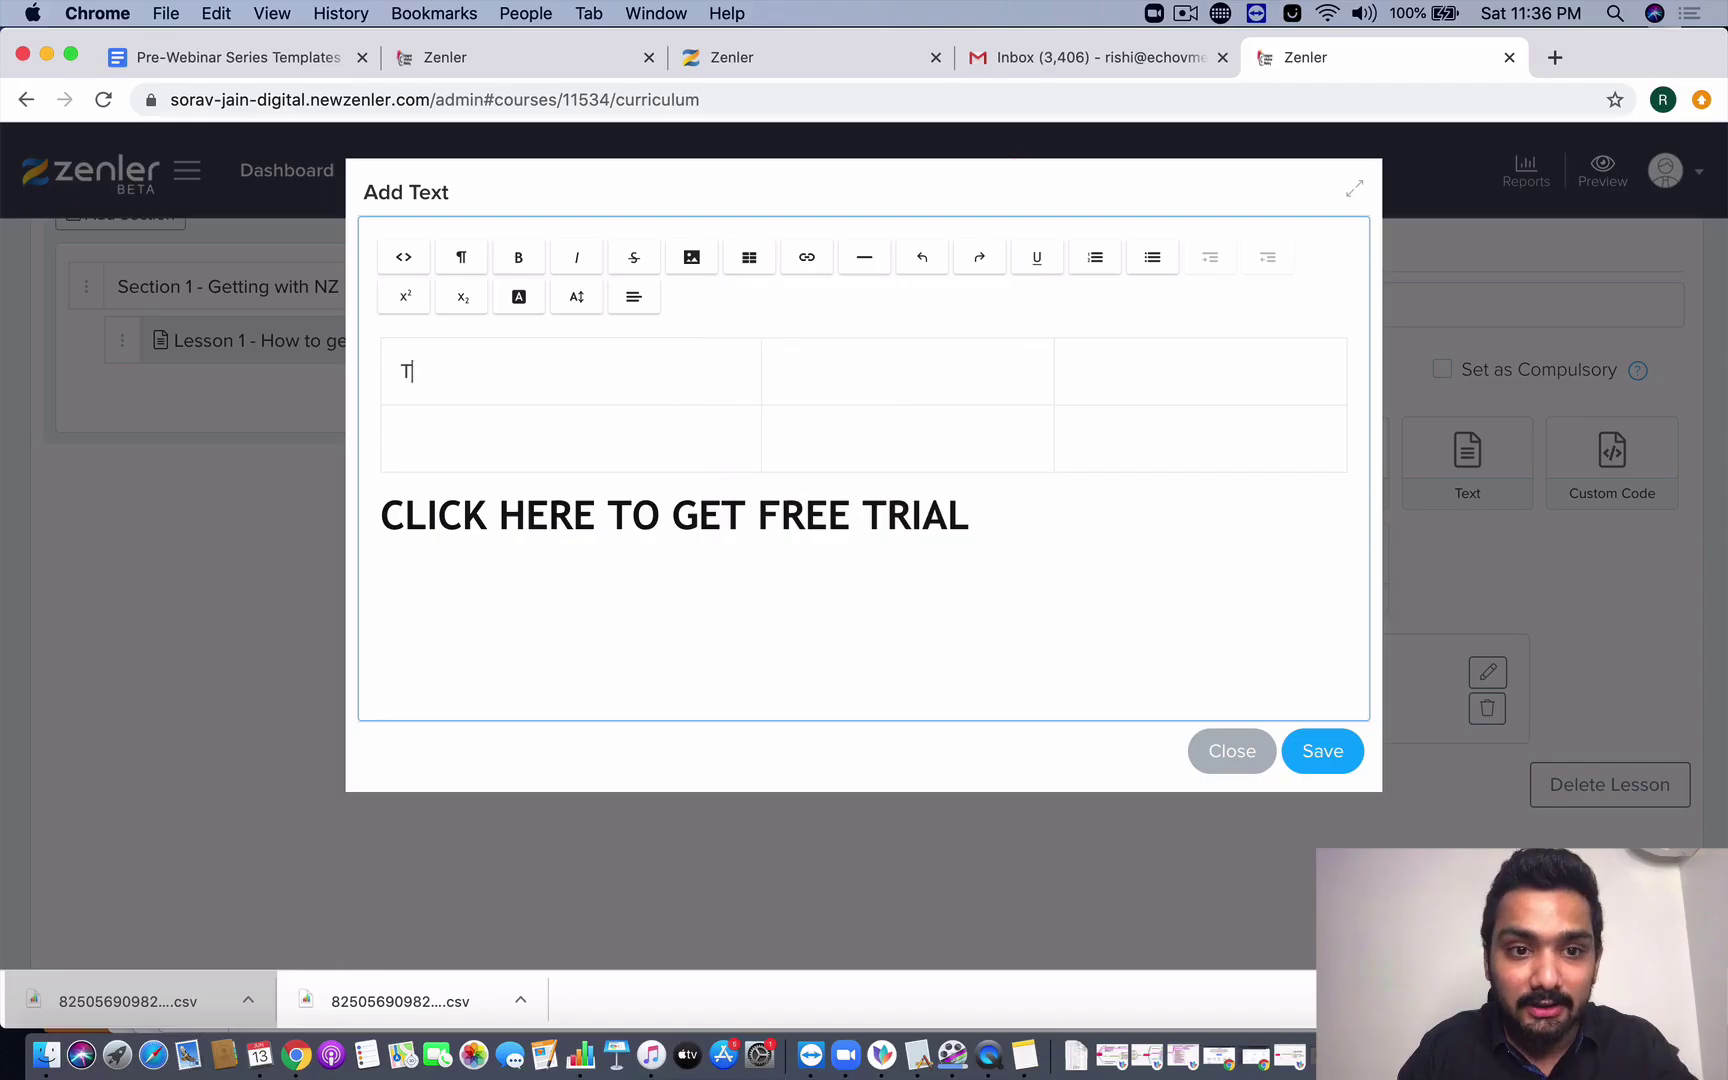
pyautogui.press('BackSpace')
pyautogui.write('BODY')
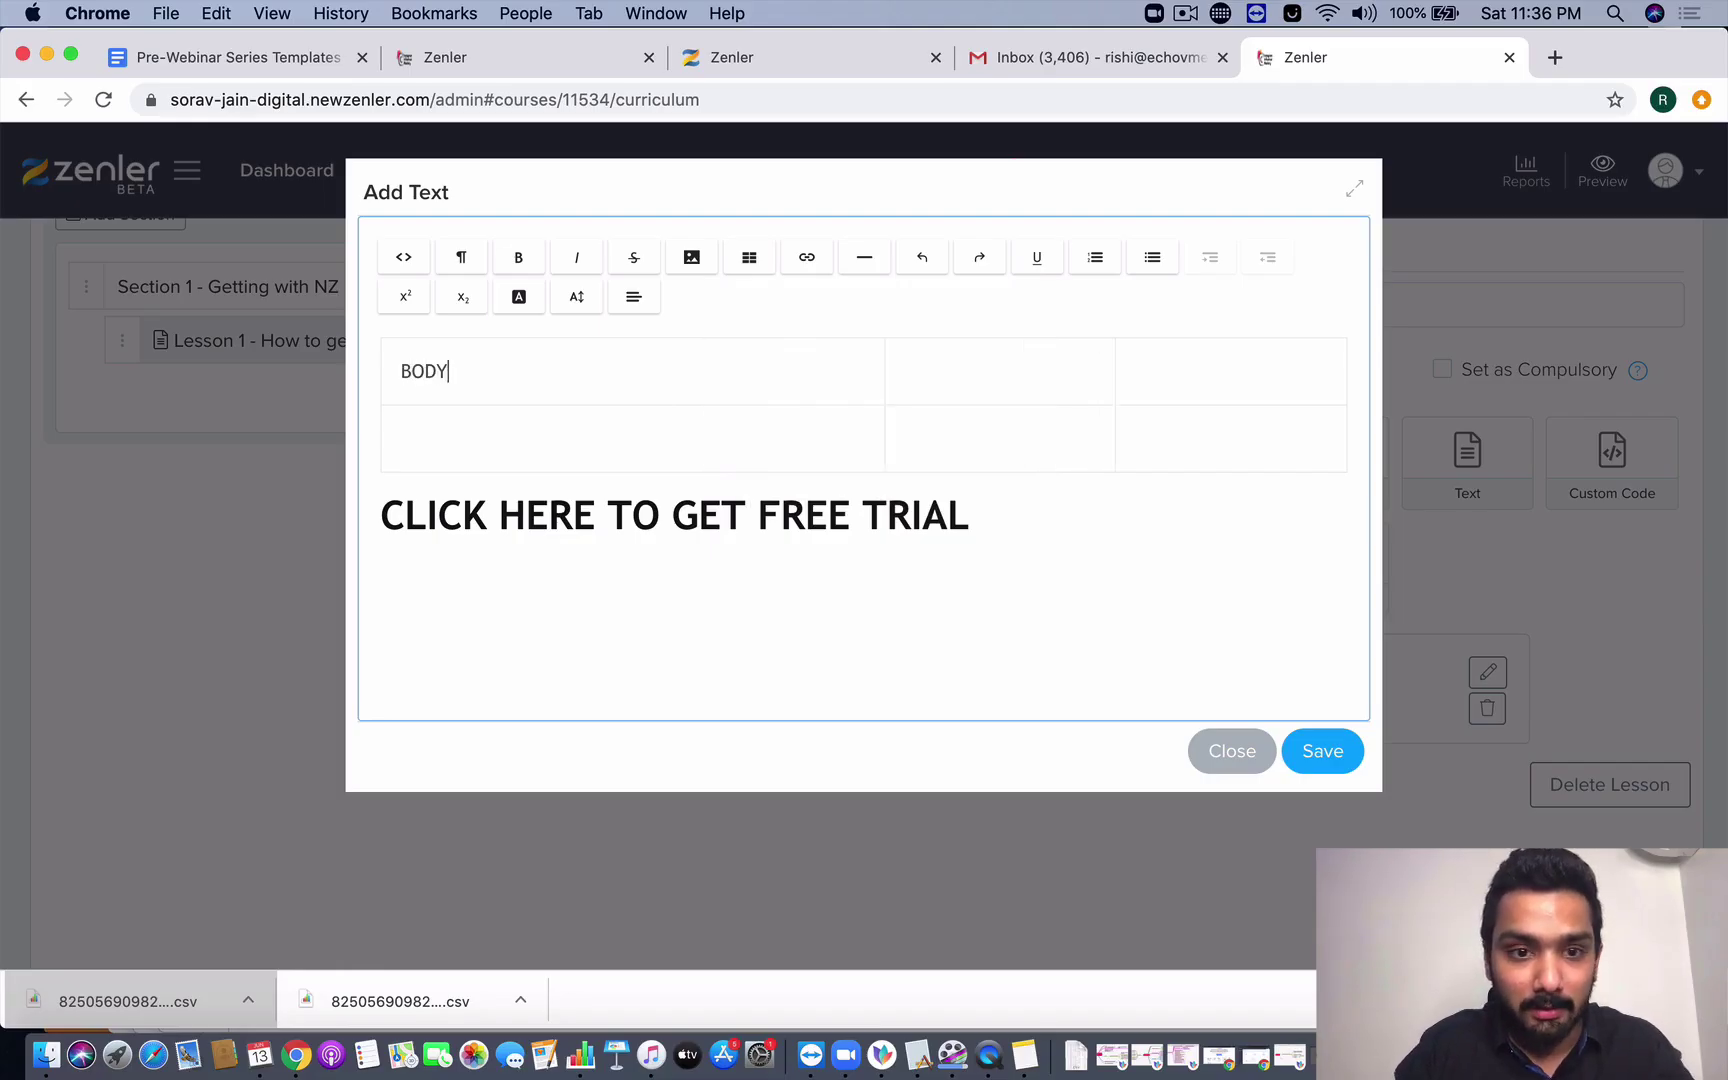
pyautogui.write(' MASS IND')
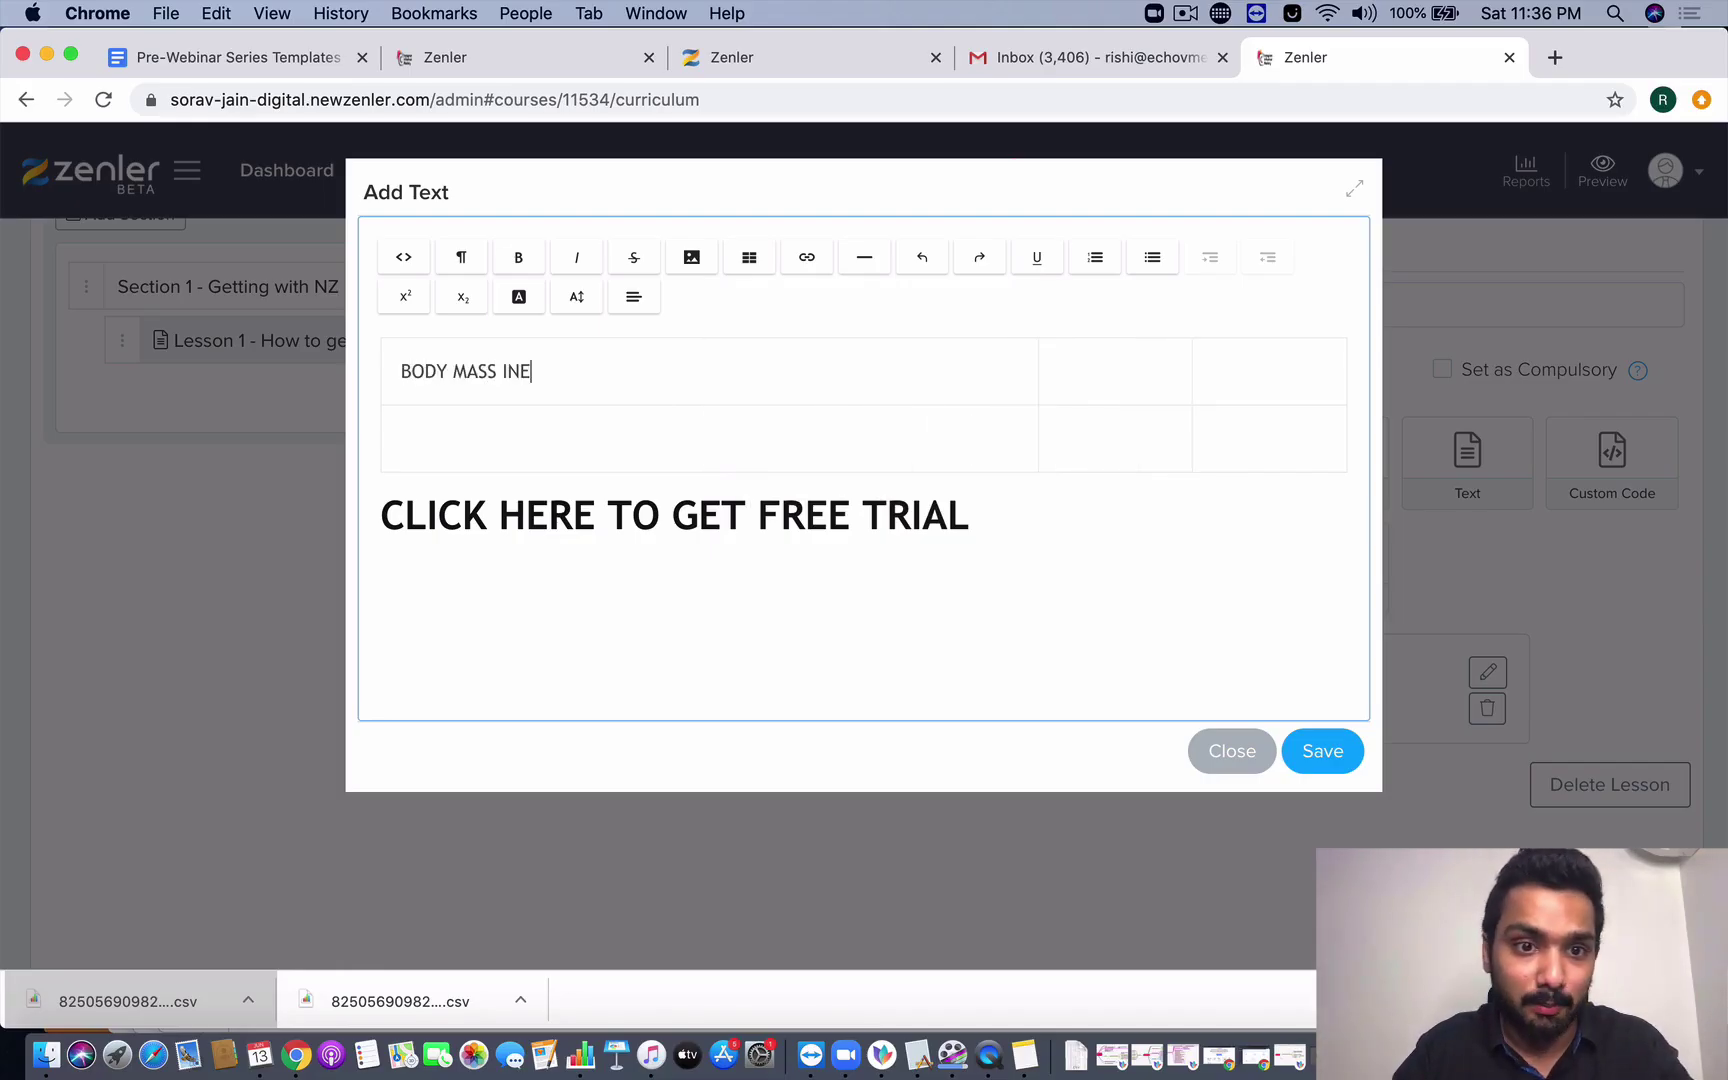
pyautogui.write('EXZ')
pyautogui.press('BackSpace')
# - Undo the cell text and the table insertion, leaving only the heading line in the text block
pyautogui.press('super+z')
pyautogui.press('super+z')
pyautogui.press('super+z')
pyautogui.press('super+z')
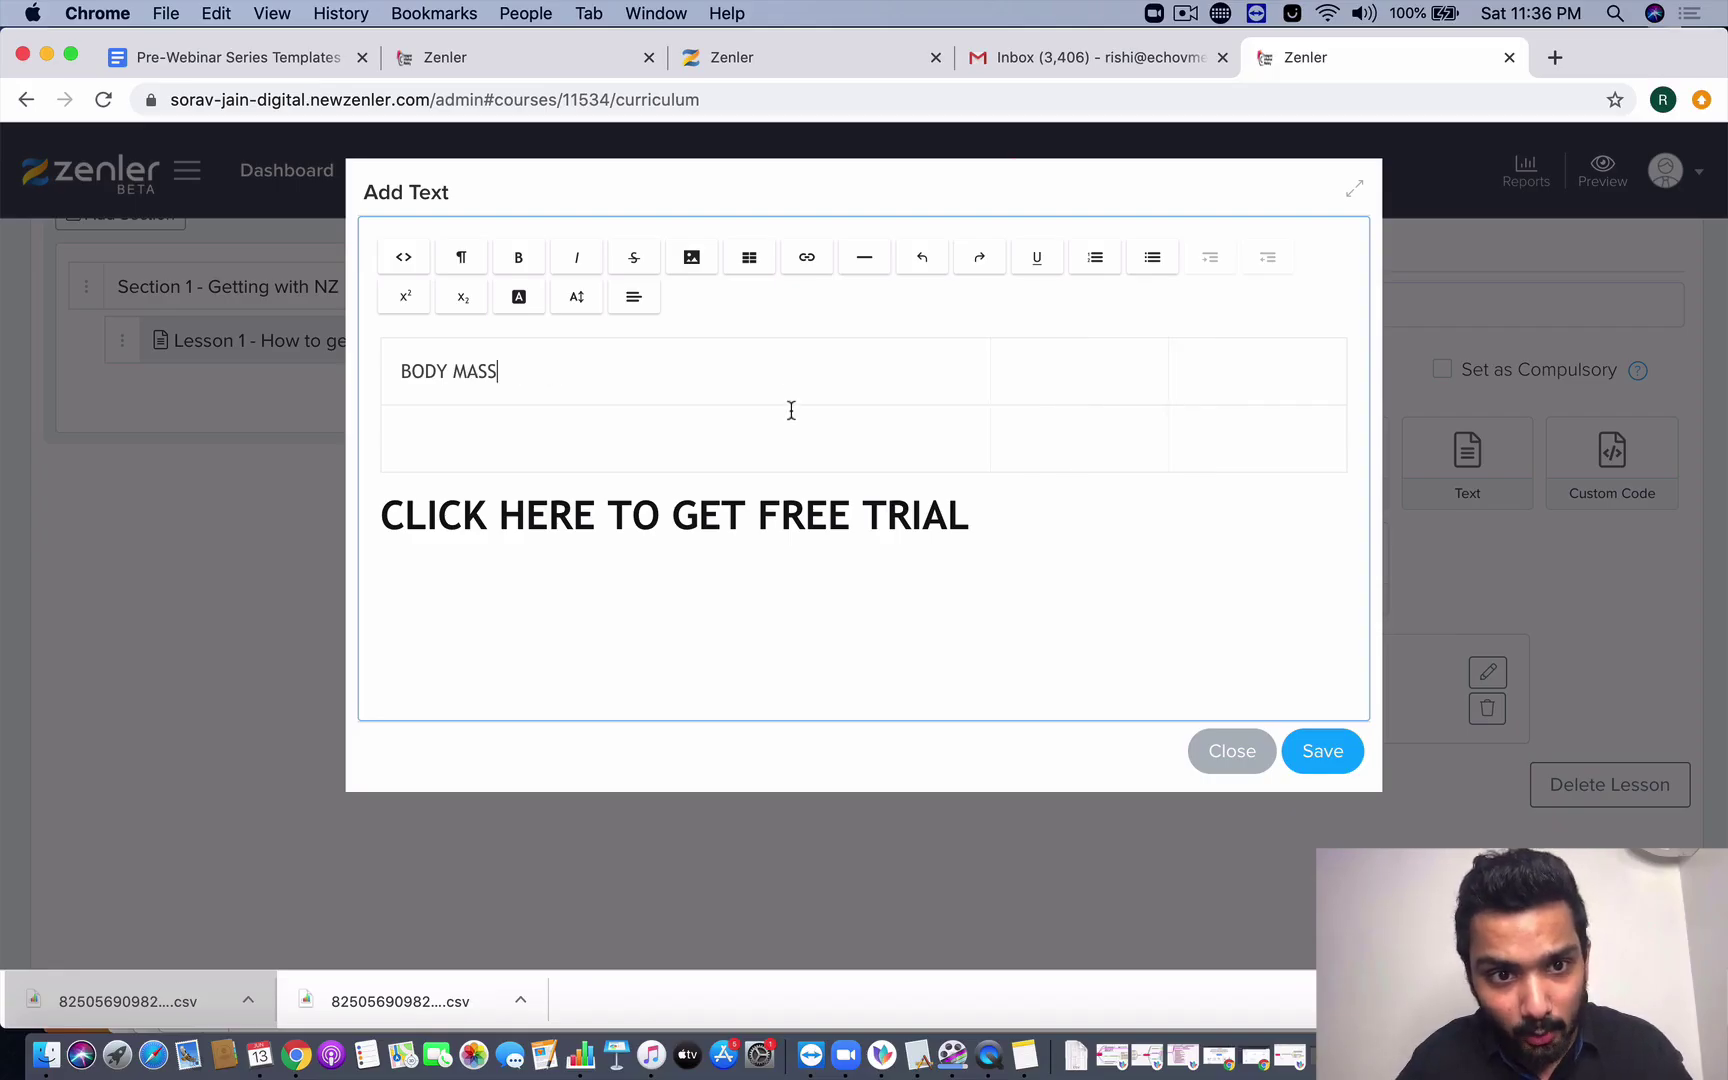
pyautogui.press('super+z')
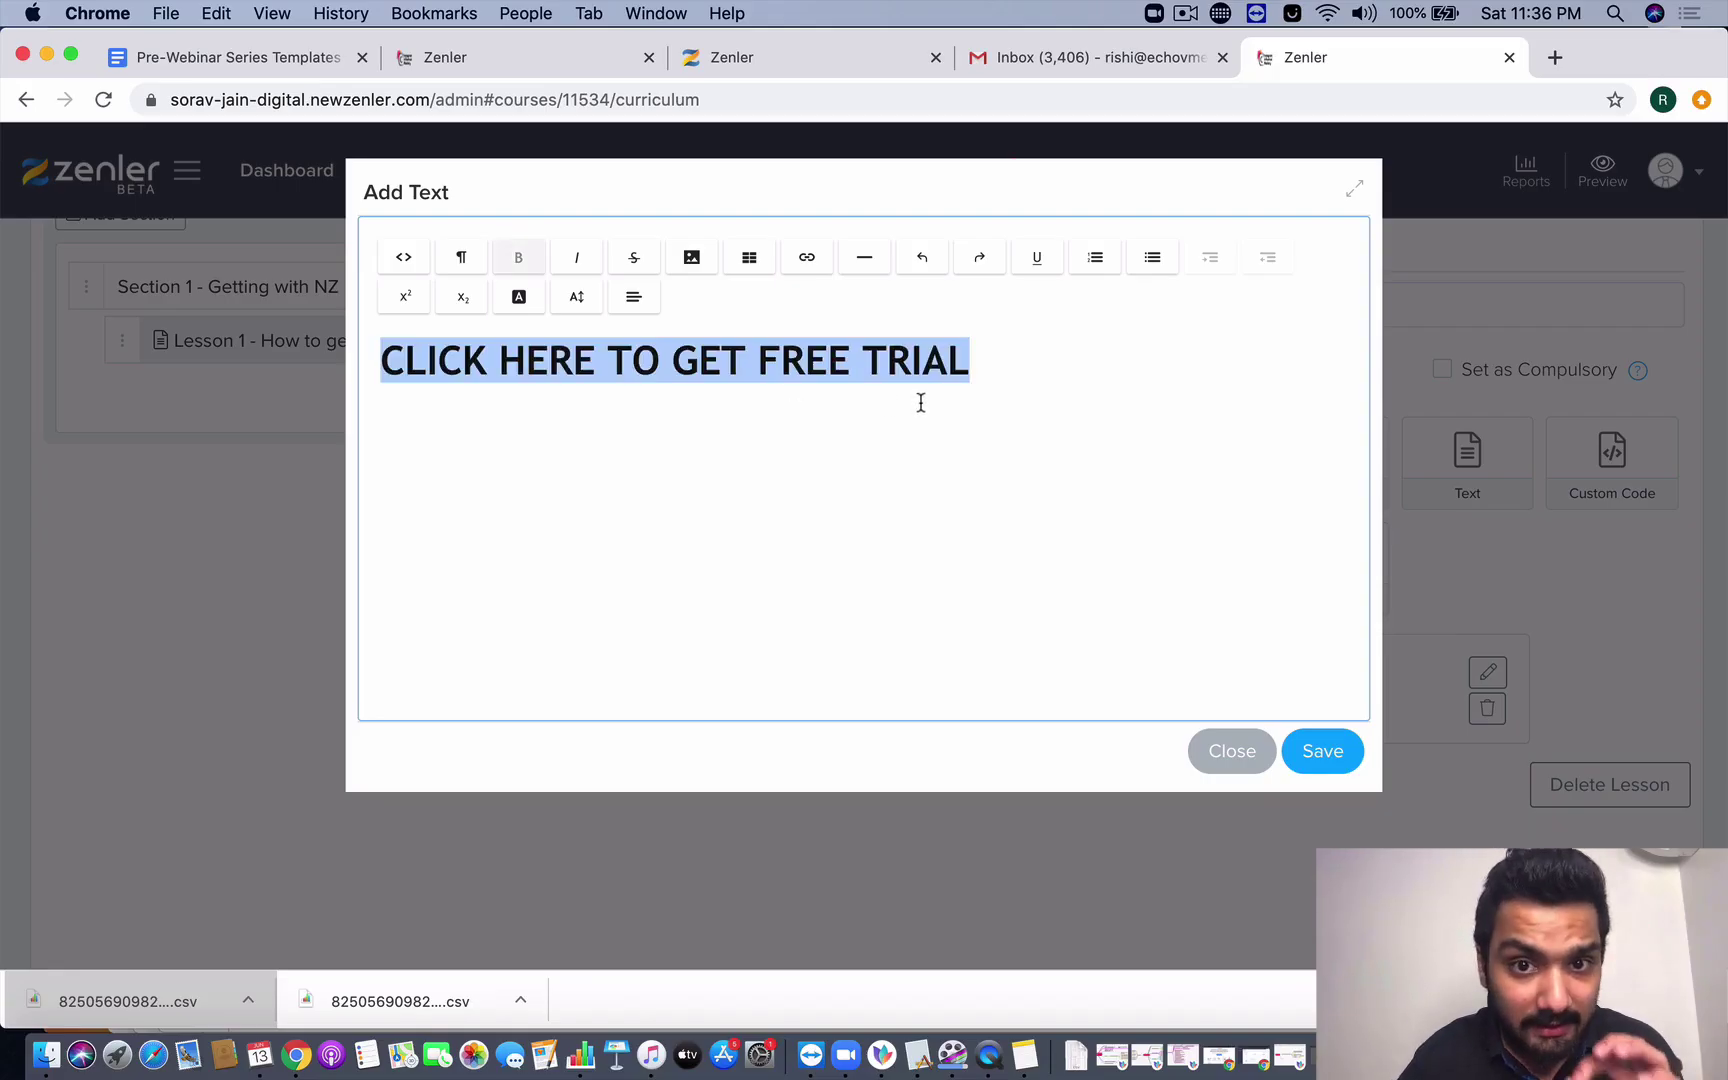
pyautogui.click(807, 262)
pyautogui.click(890, 302)
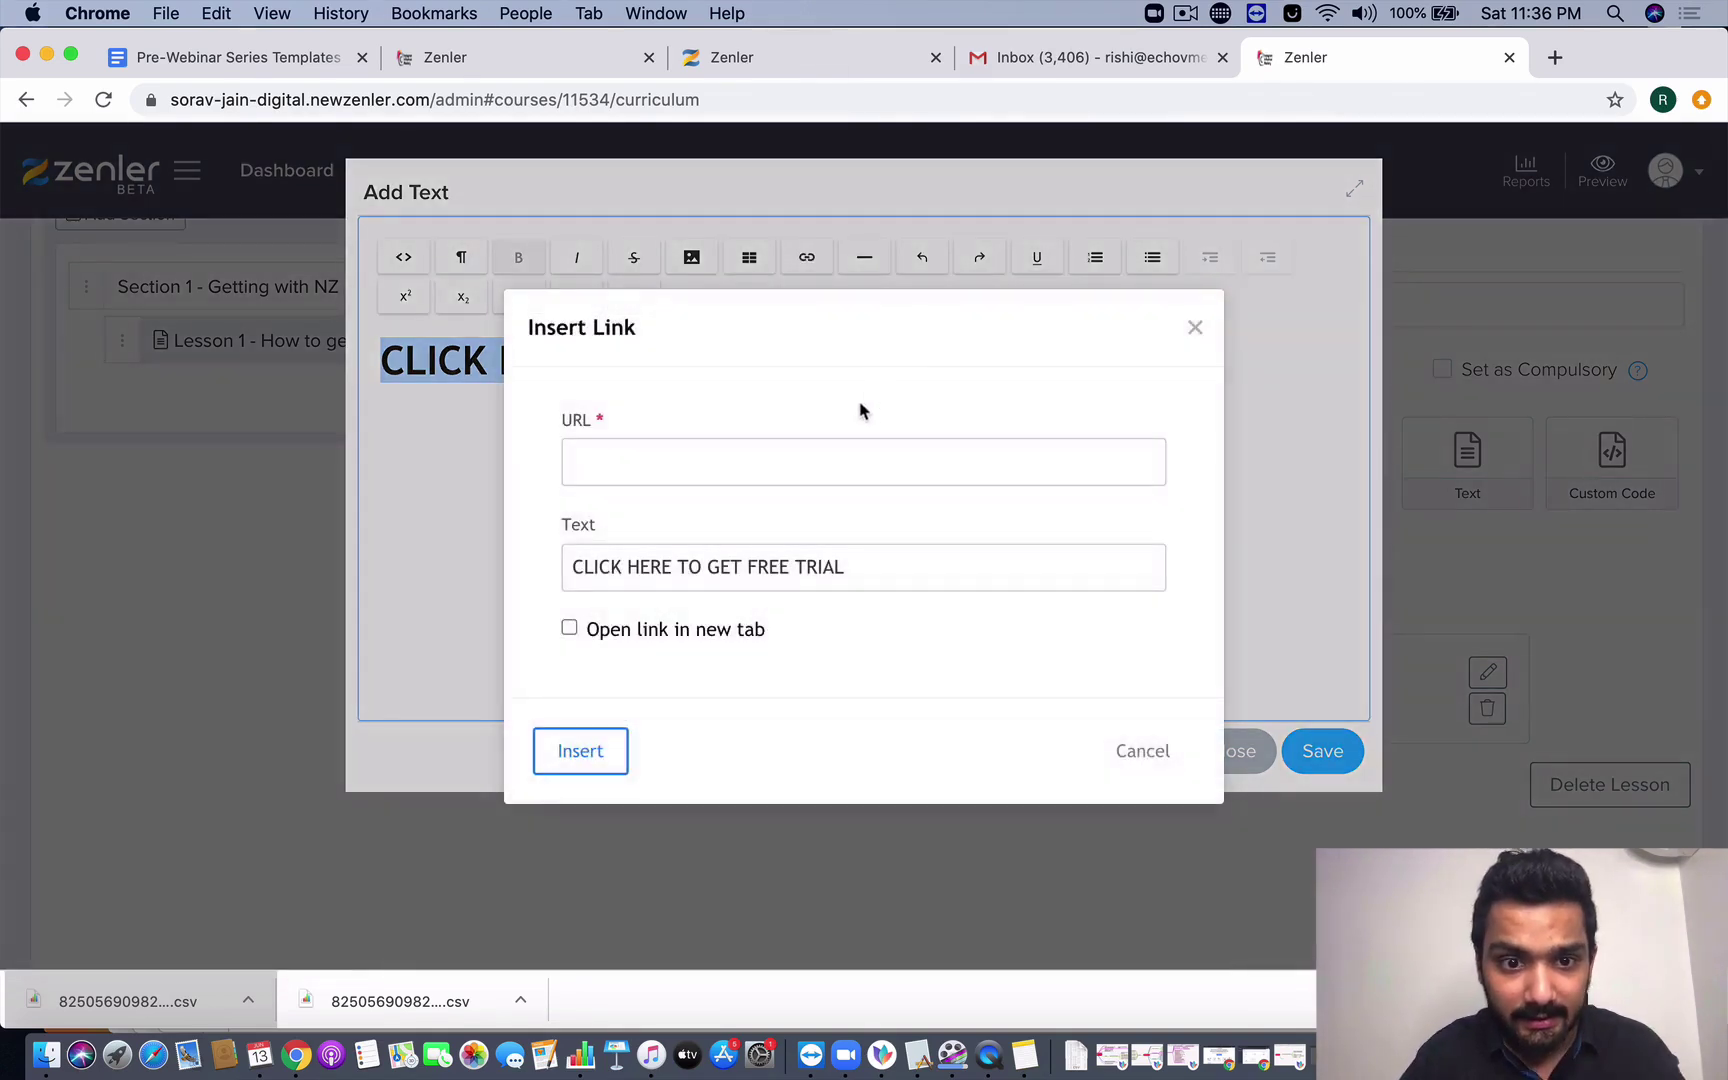
pyautogui.write('www.sor')
pyautogui.click(748, 519)
pyautogui.click(569, 629)
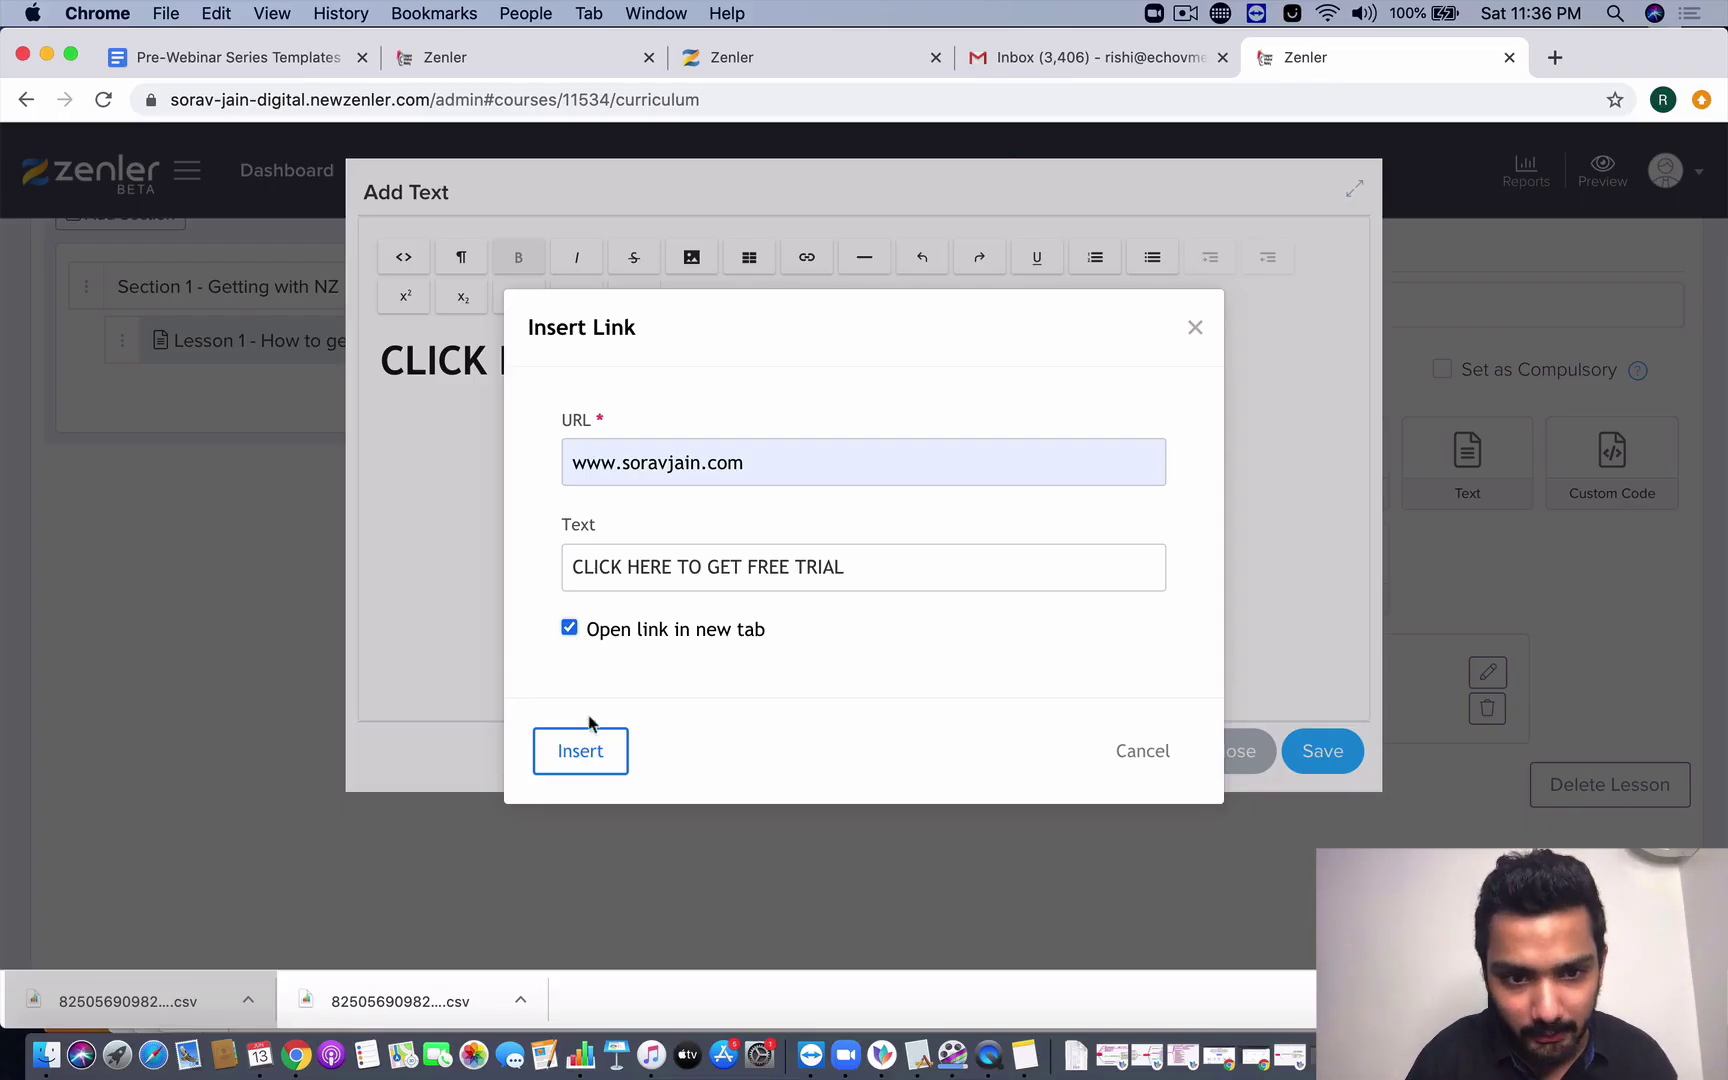
pyautogui.click(590, 757)
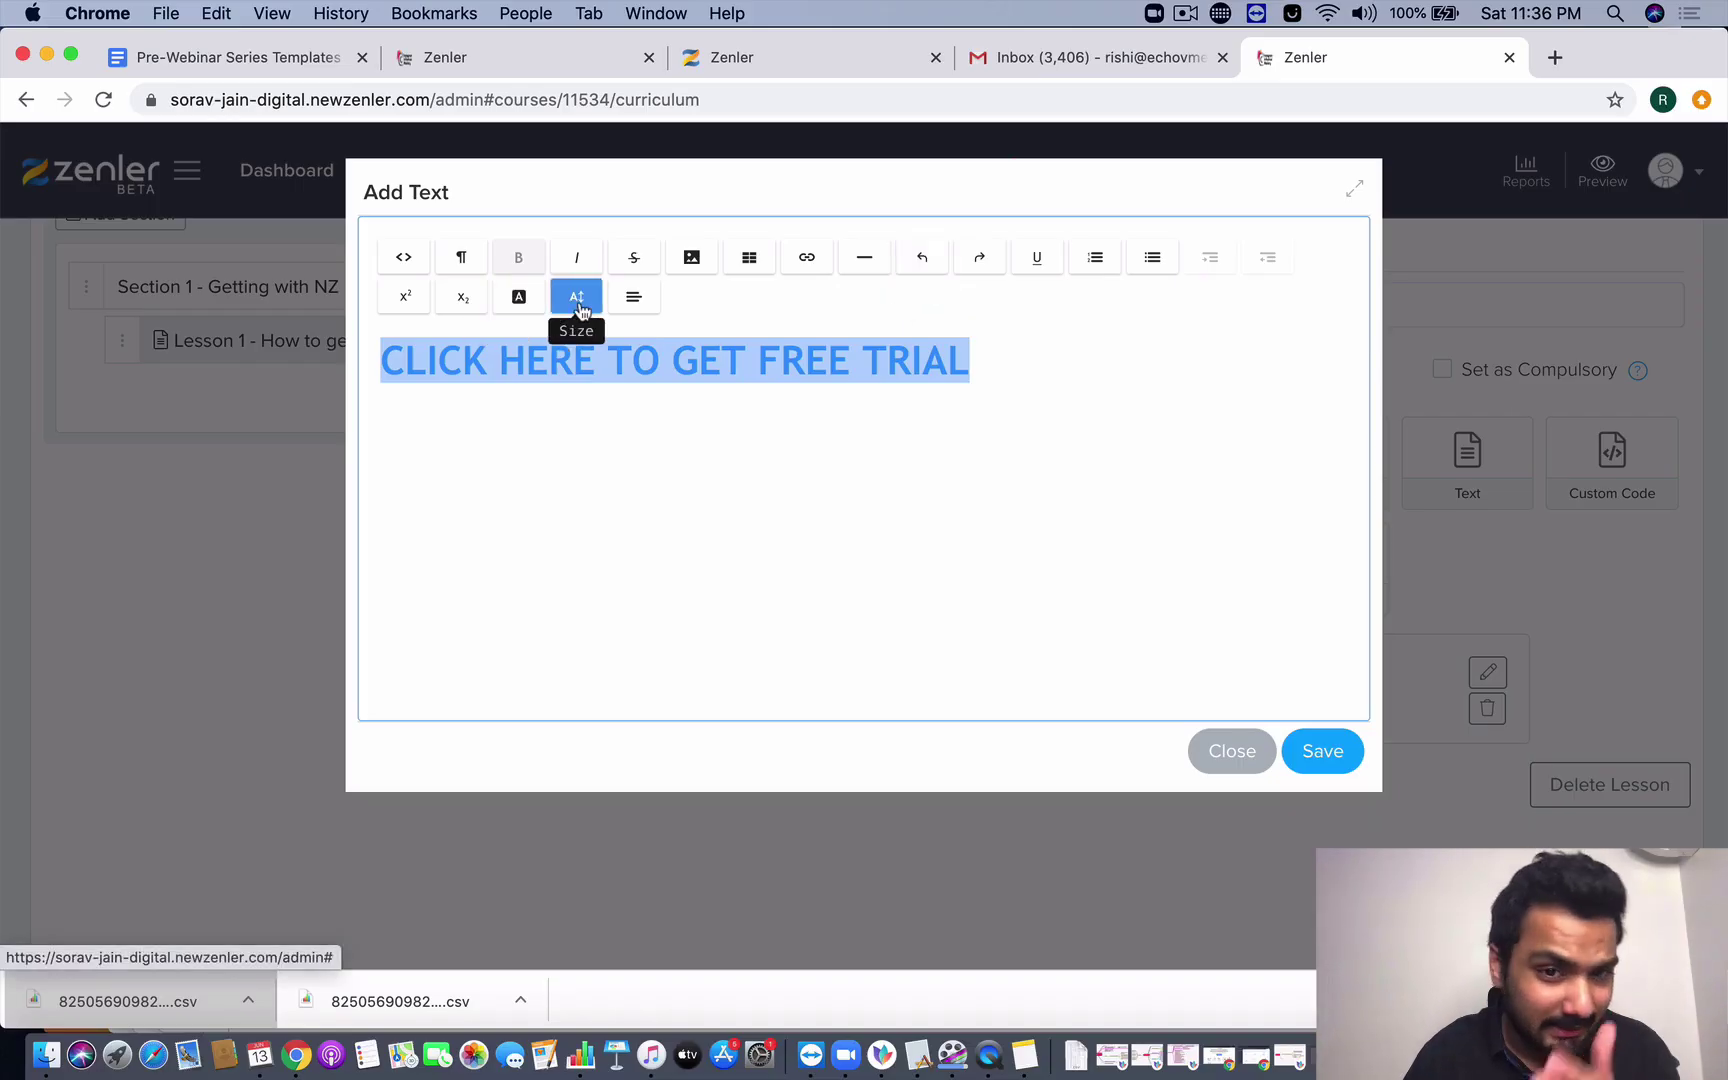
# - Center-align the linked heading line and save the text block to the lesson
pyautogui.click(637, 300)
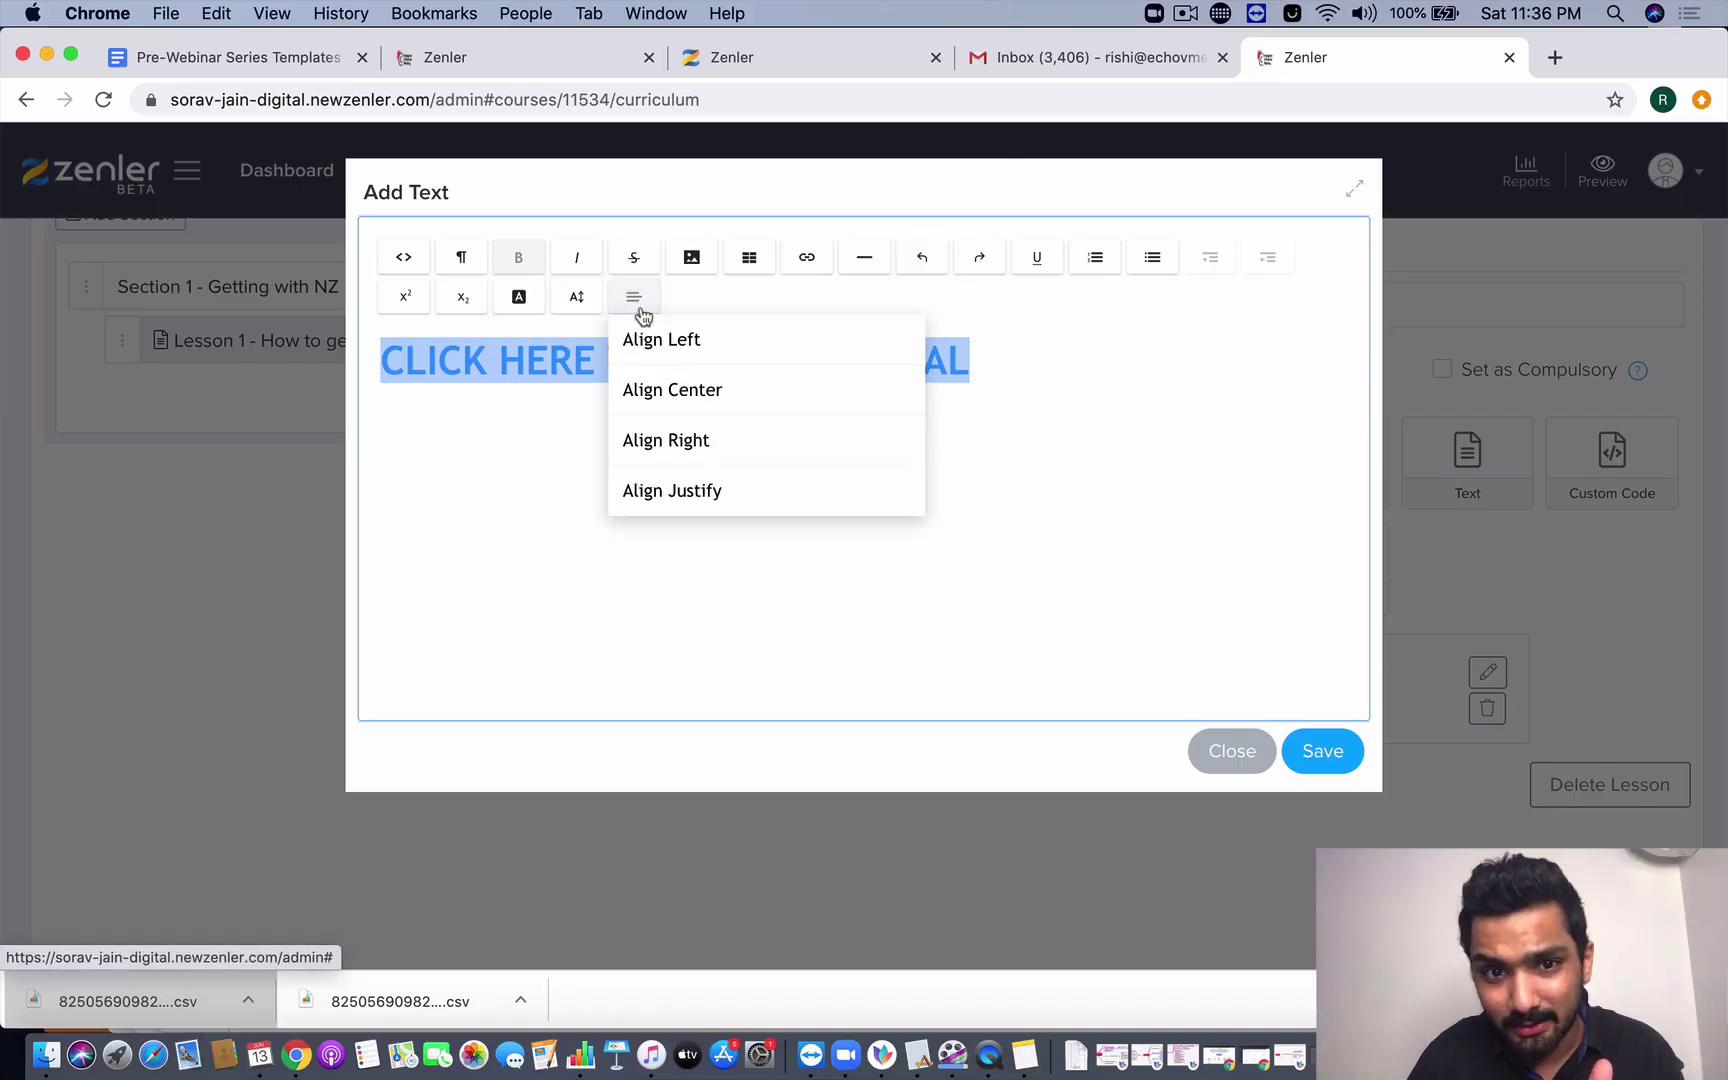
pyautogui.click(667, 390)
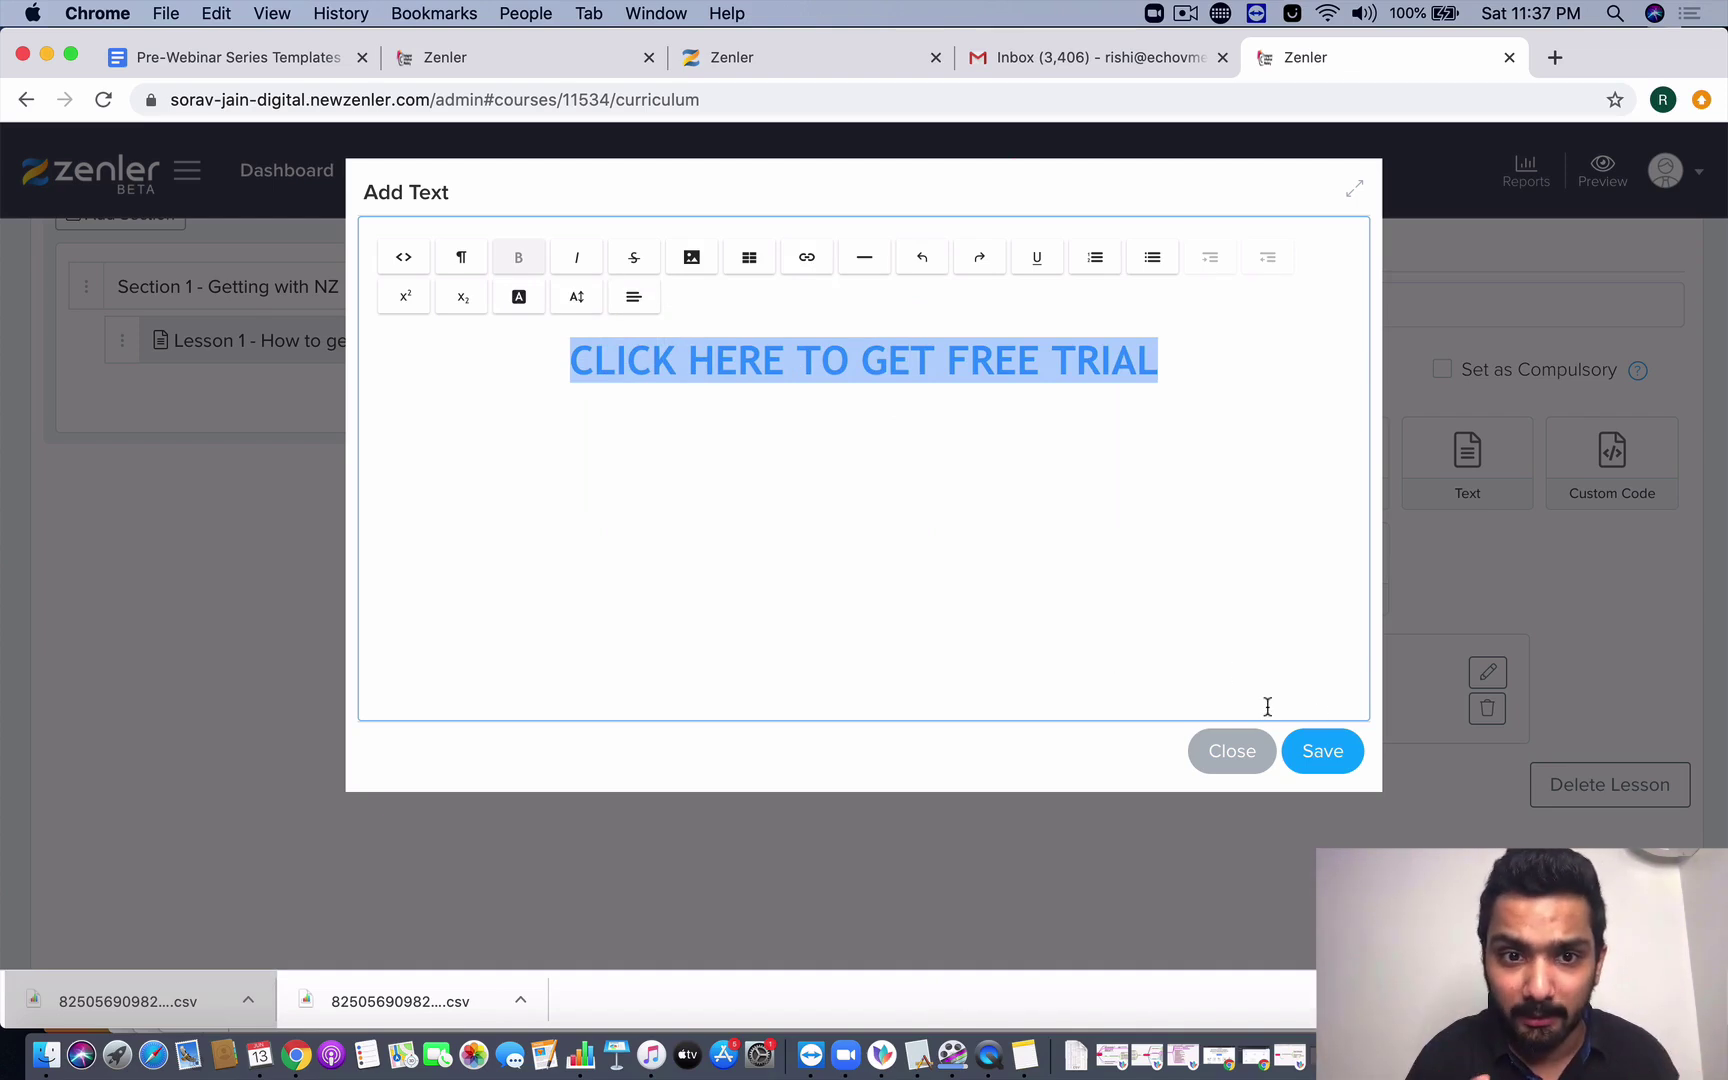
pyautogui.click(1324, 759)
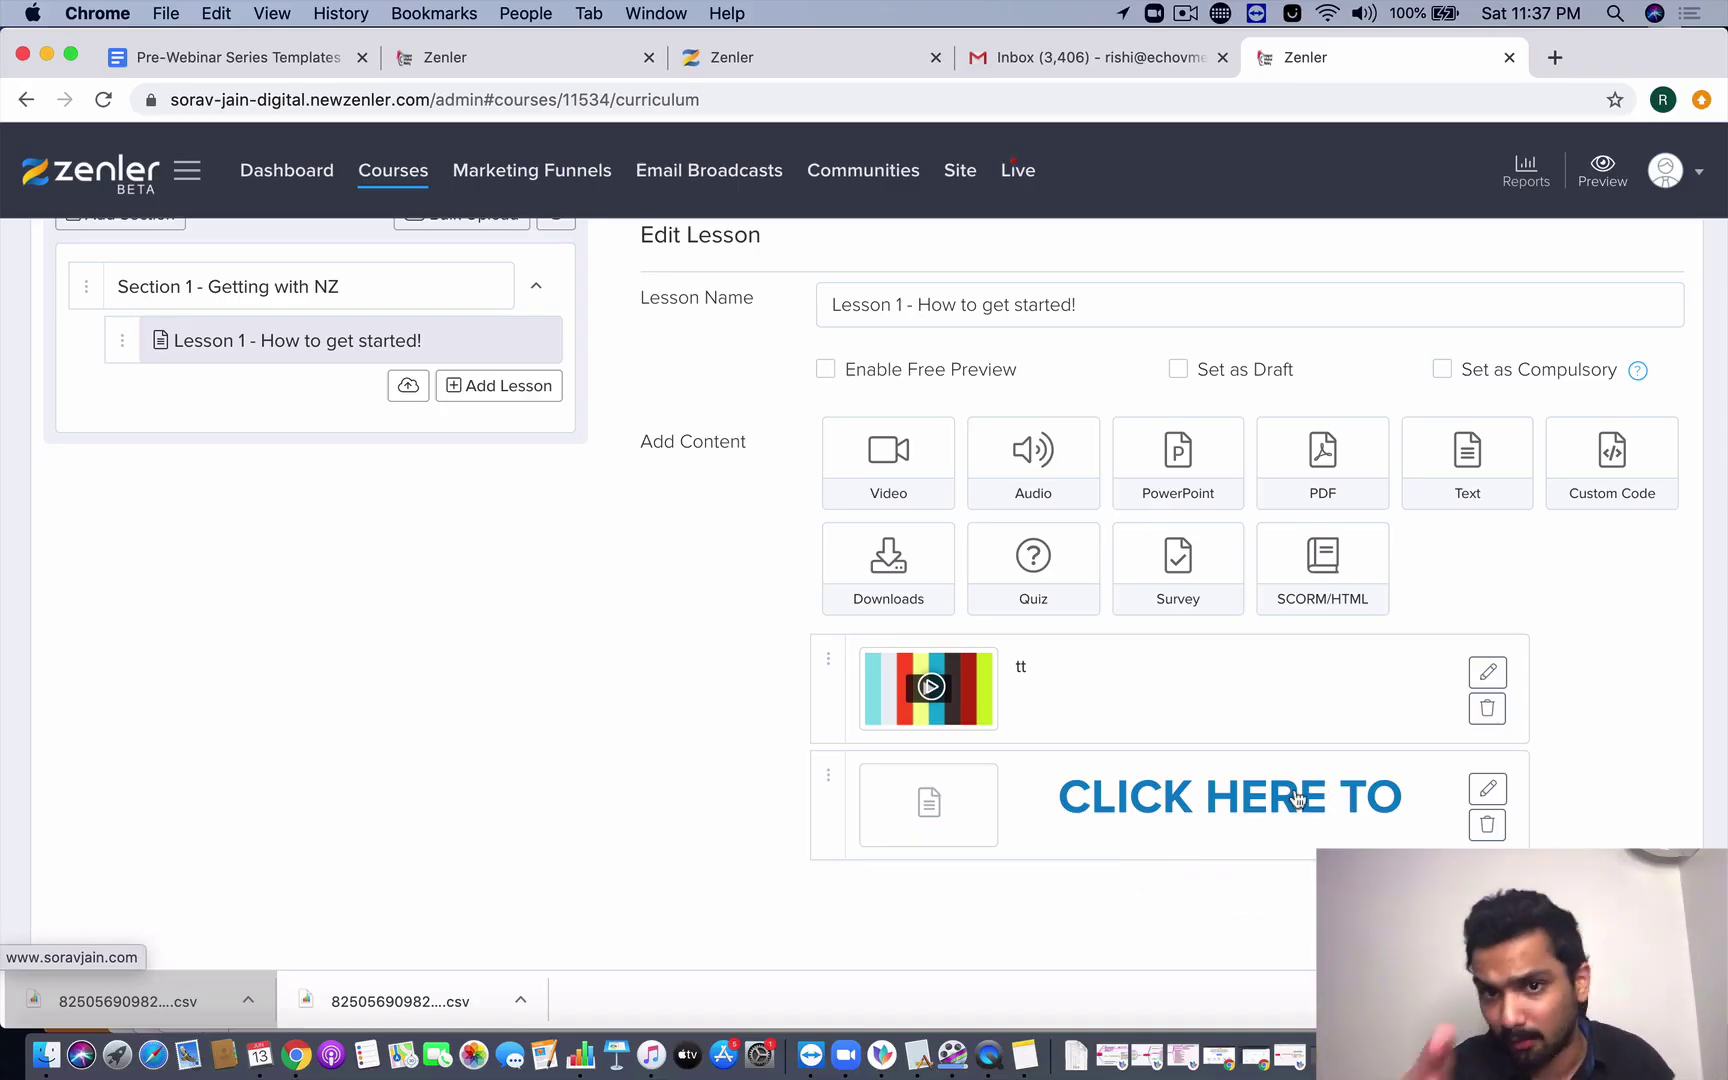
# - Add a second section to the course curriculum
pyautogui.scroll(1, 1297, 797)
pyautogui.scroll(-2, 1297, 798)
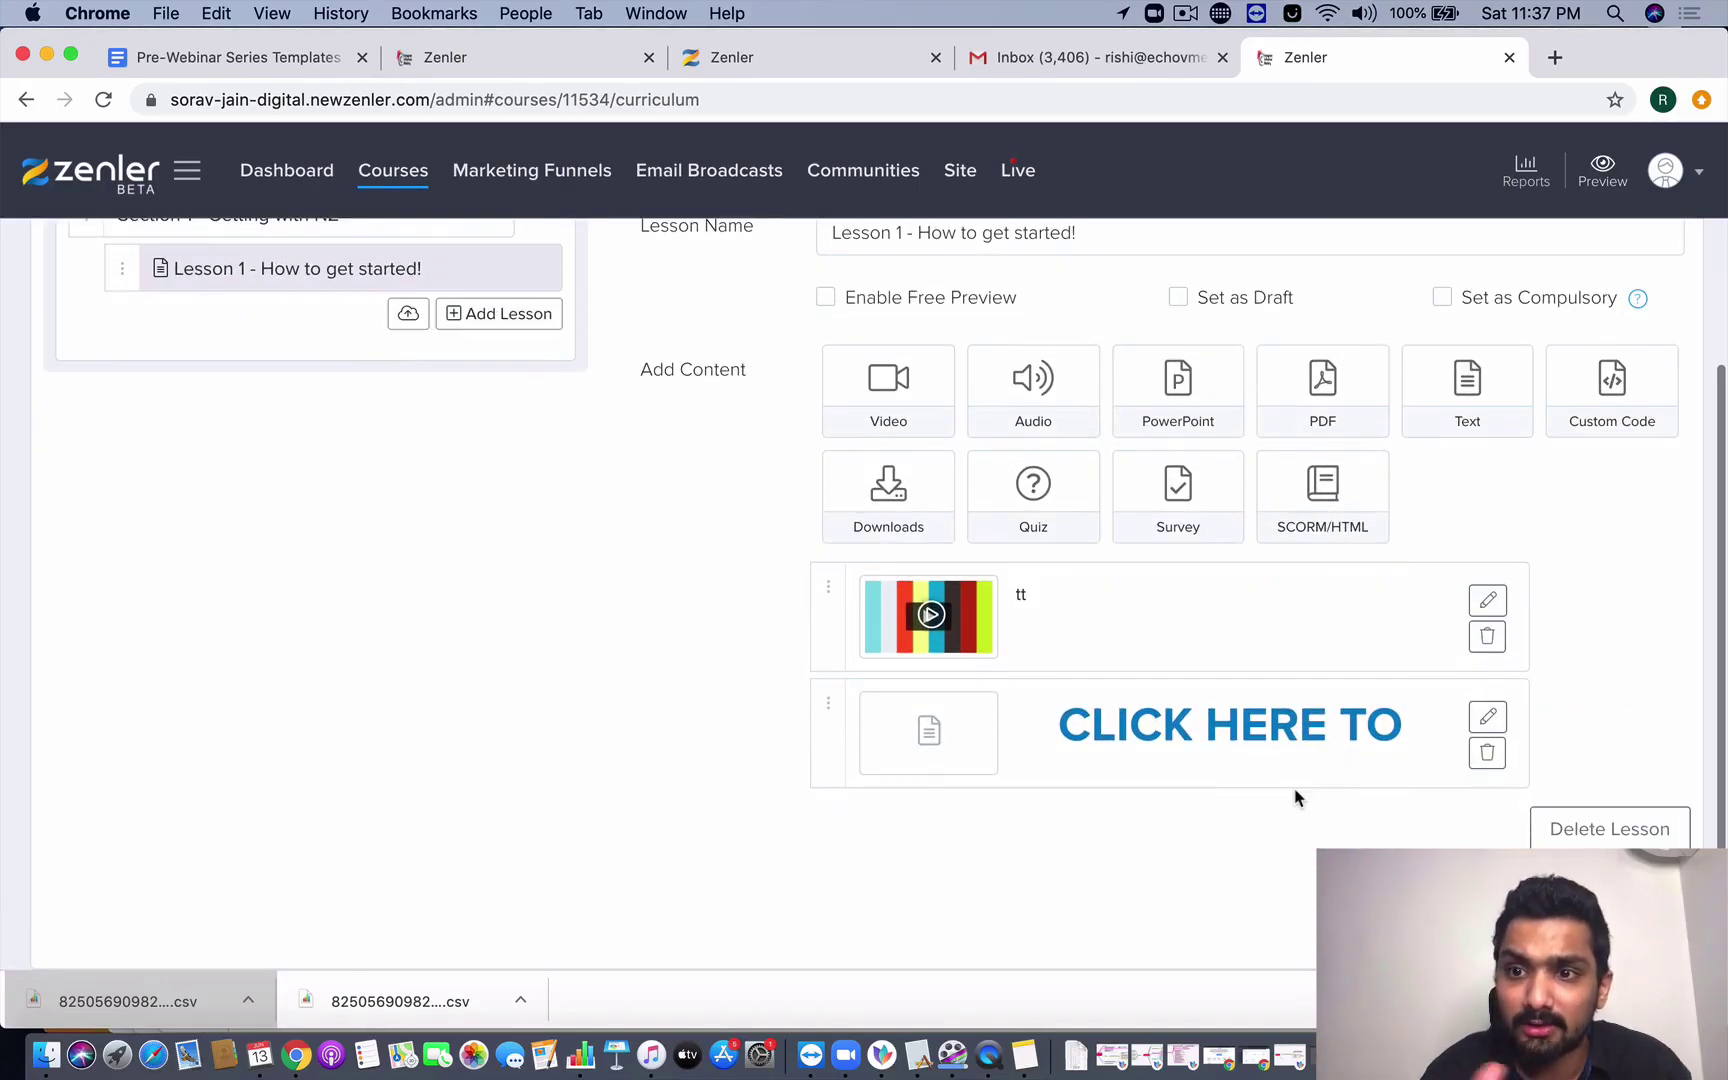
pyautogui.scroll(2, 1297, 797)
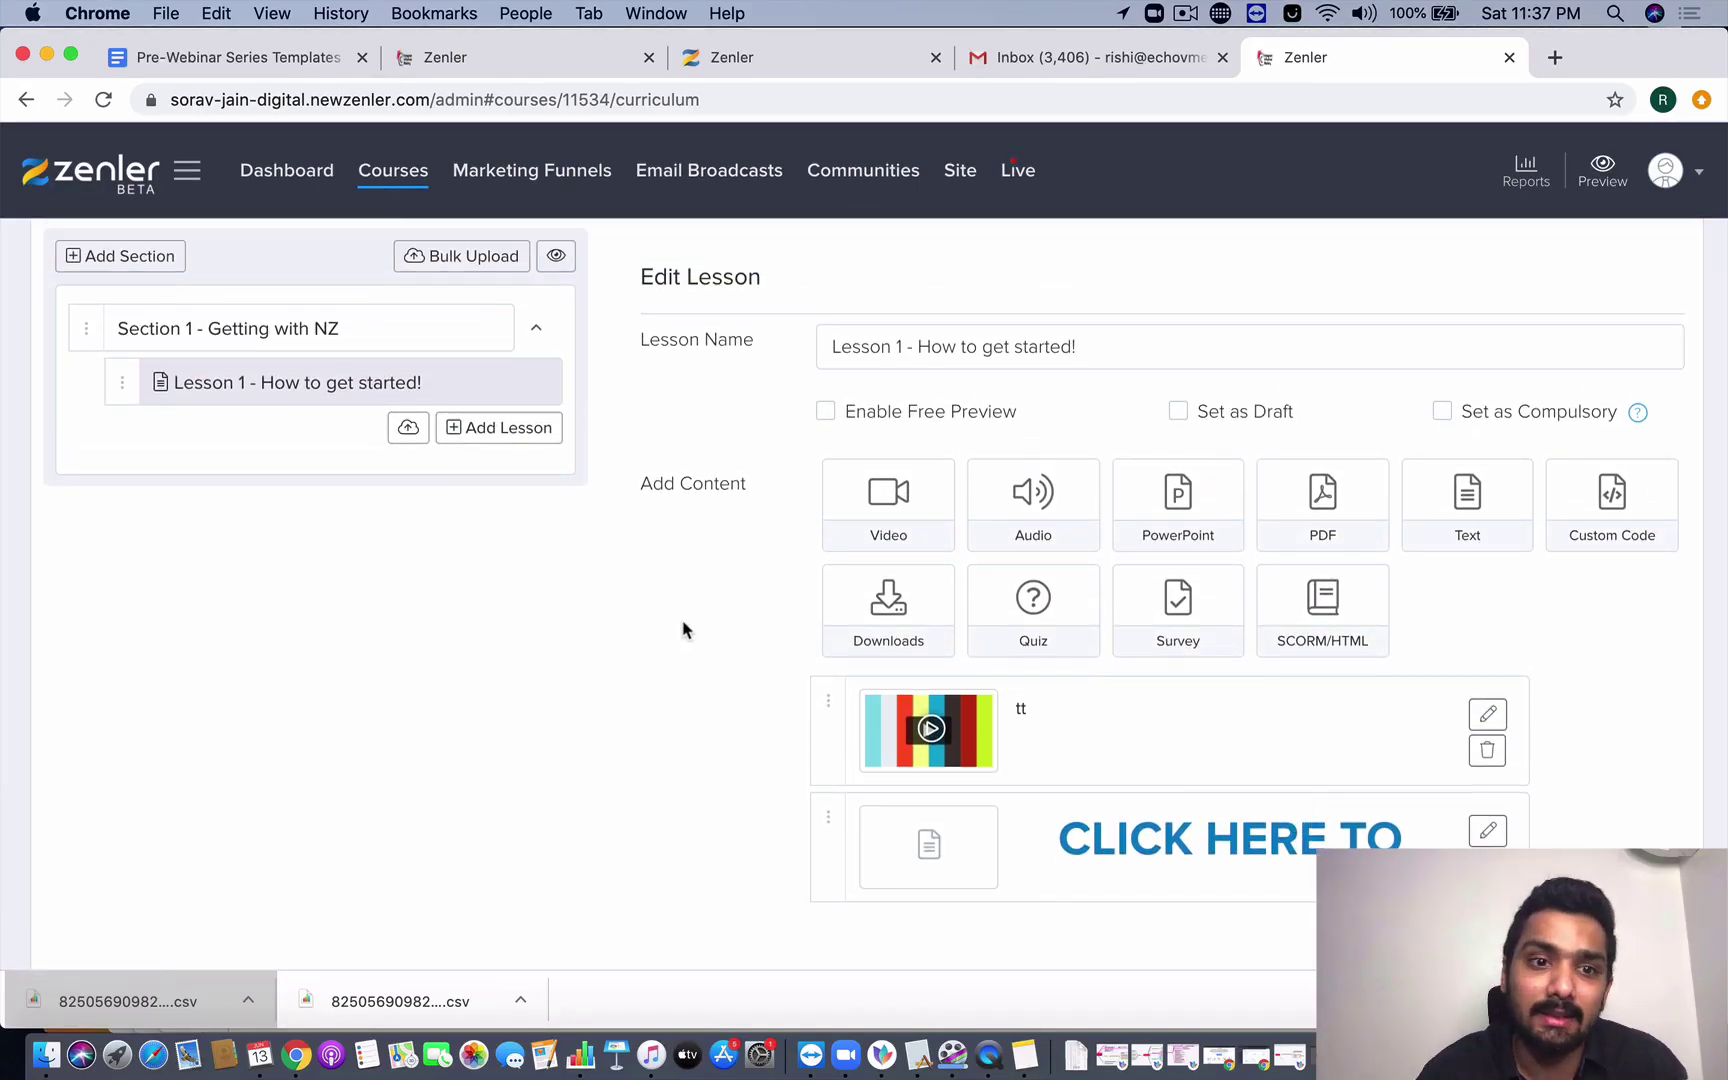
pyautogui.scroll(2, 683, 628)
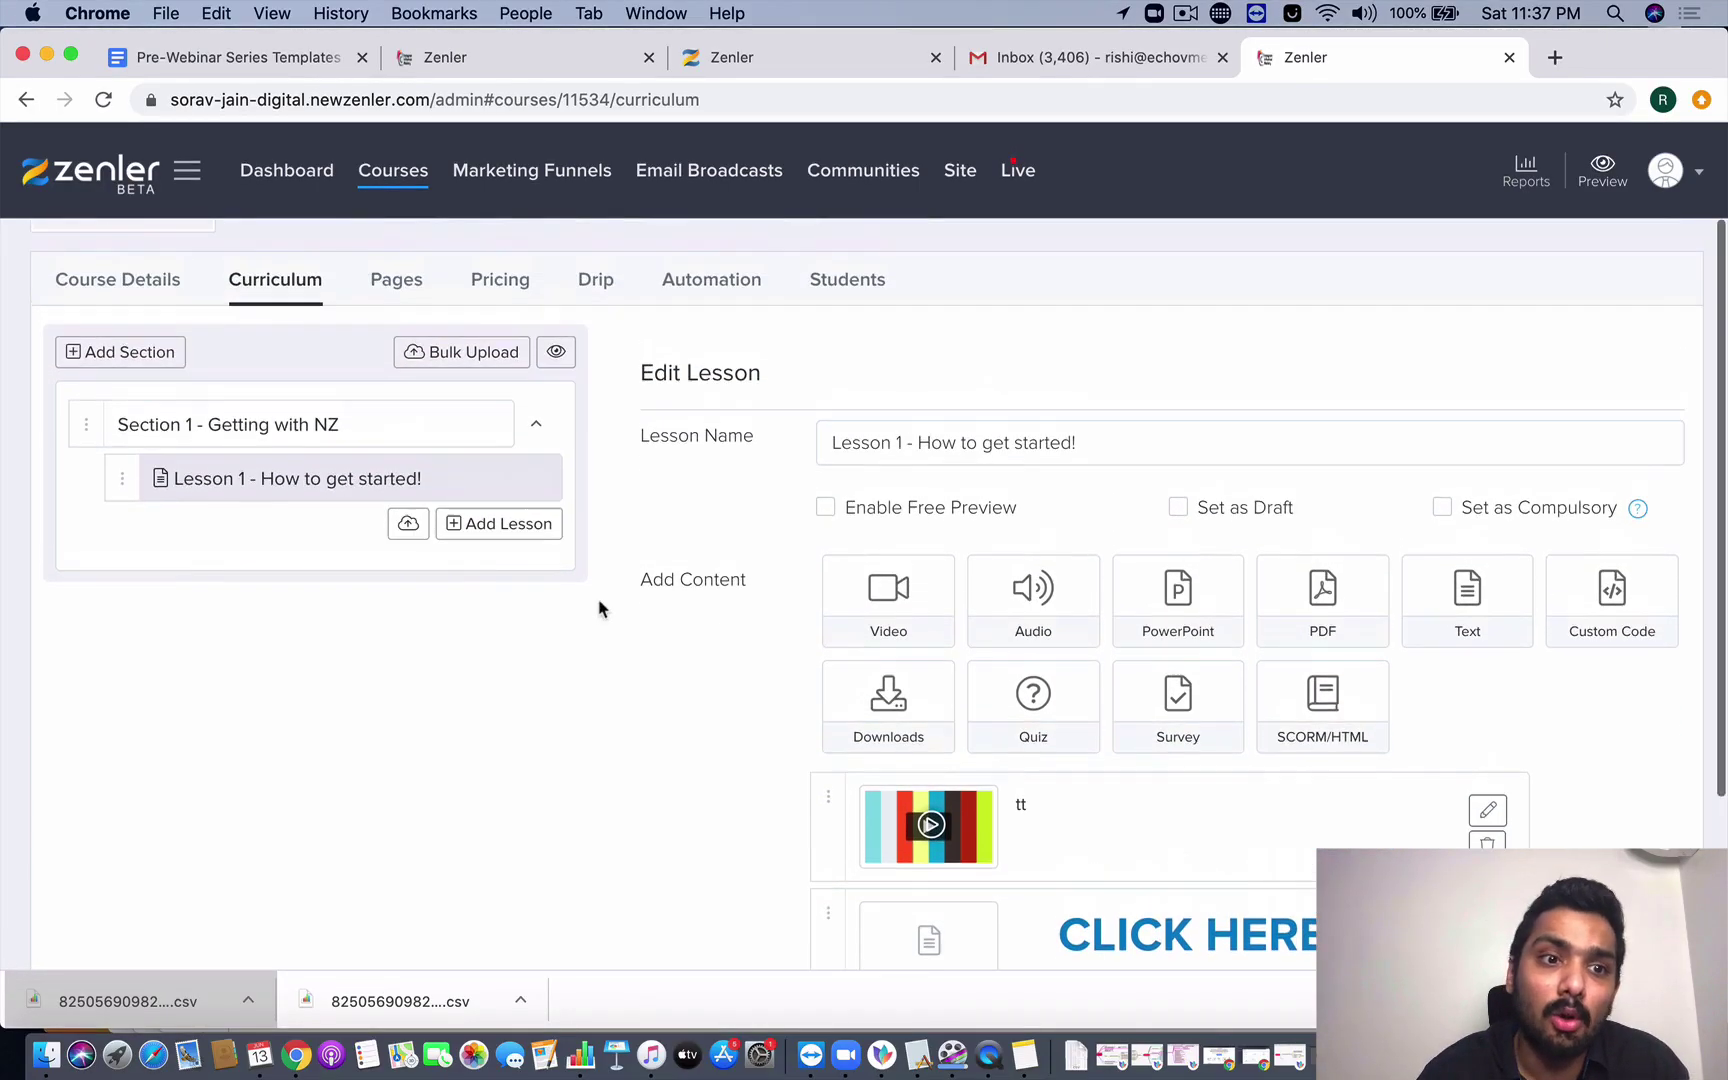
pyautogui.click(88, 358)
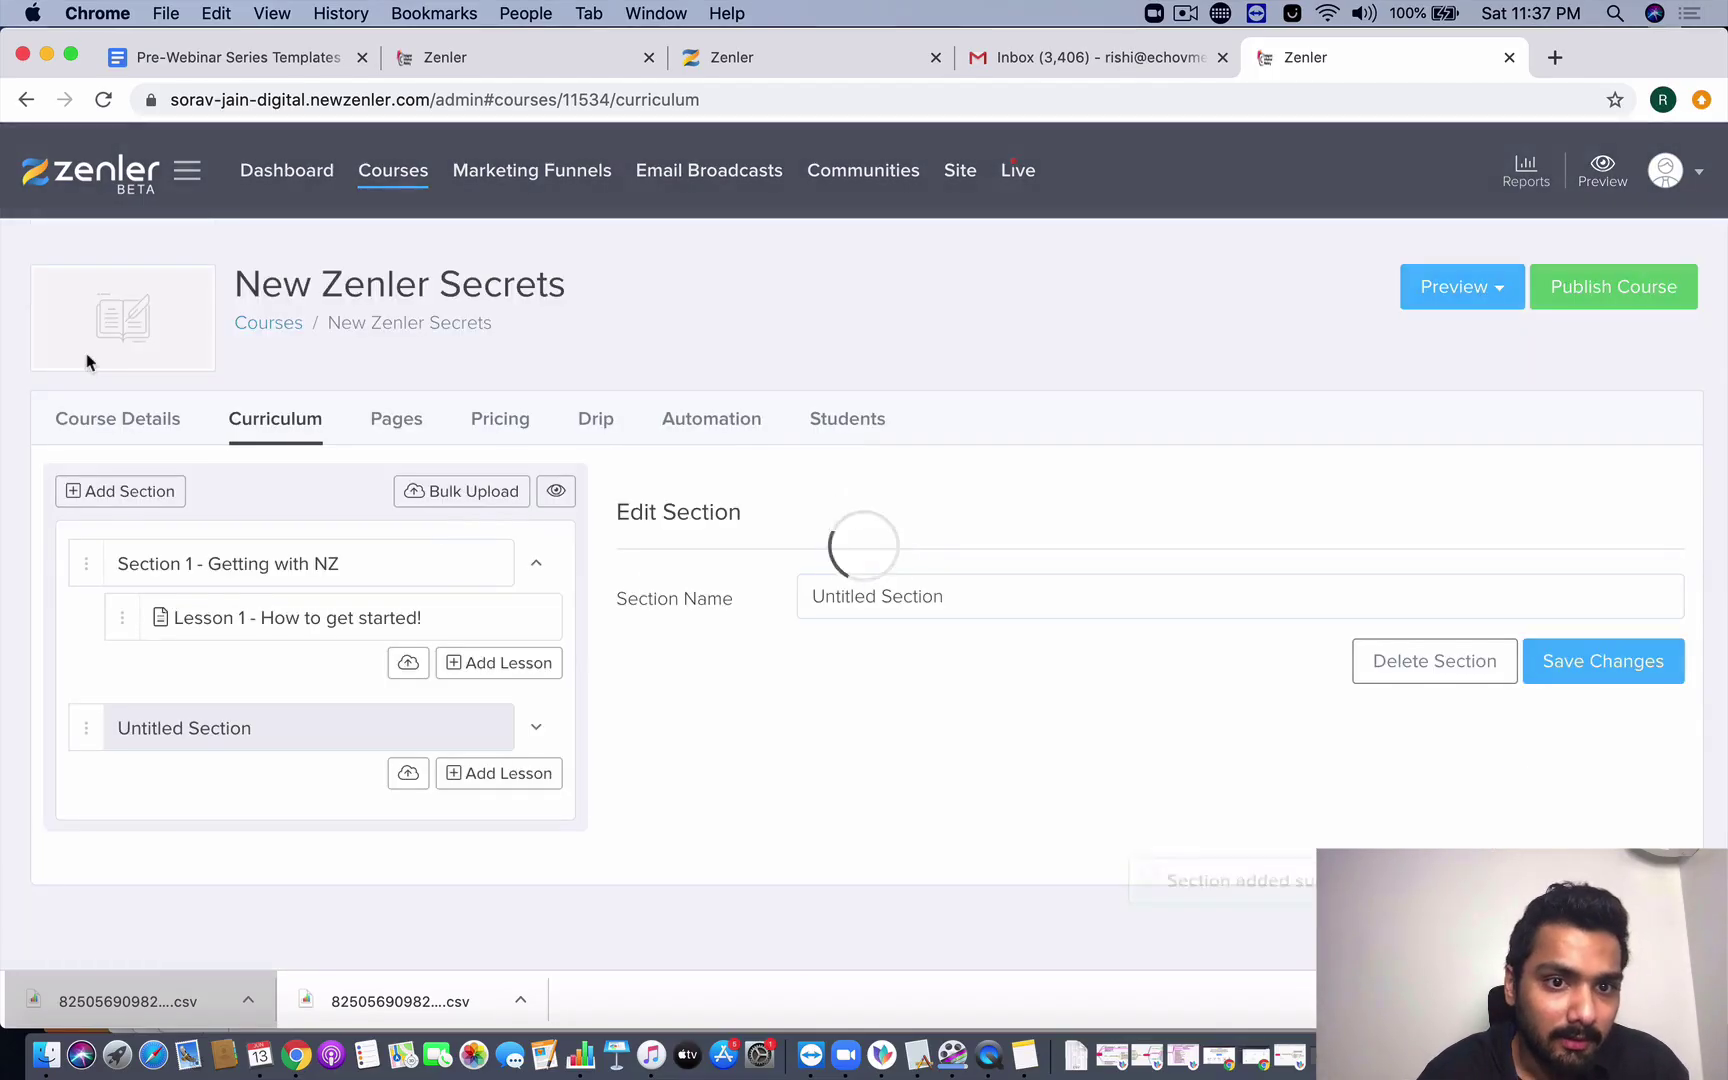
# - Name the new section "Section - 2 How to Create Quizzes" and save the change
pyautogui.moveTo(953, 598); pyautogui.dragTo(782, 601)
pyautogui.press('BackSpace')
pyautogui.write('section')
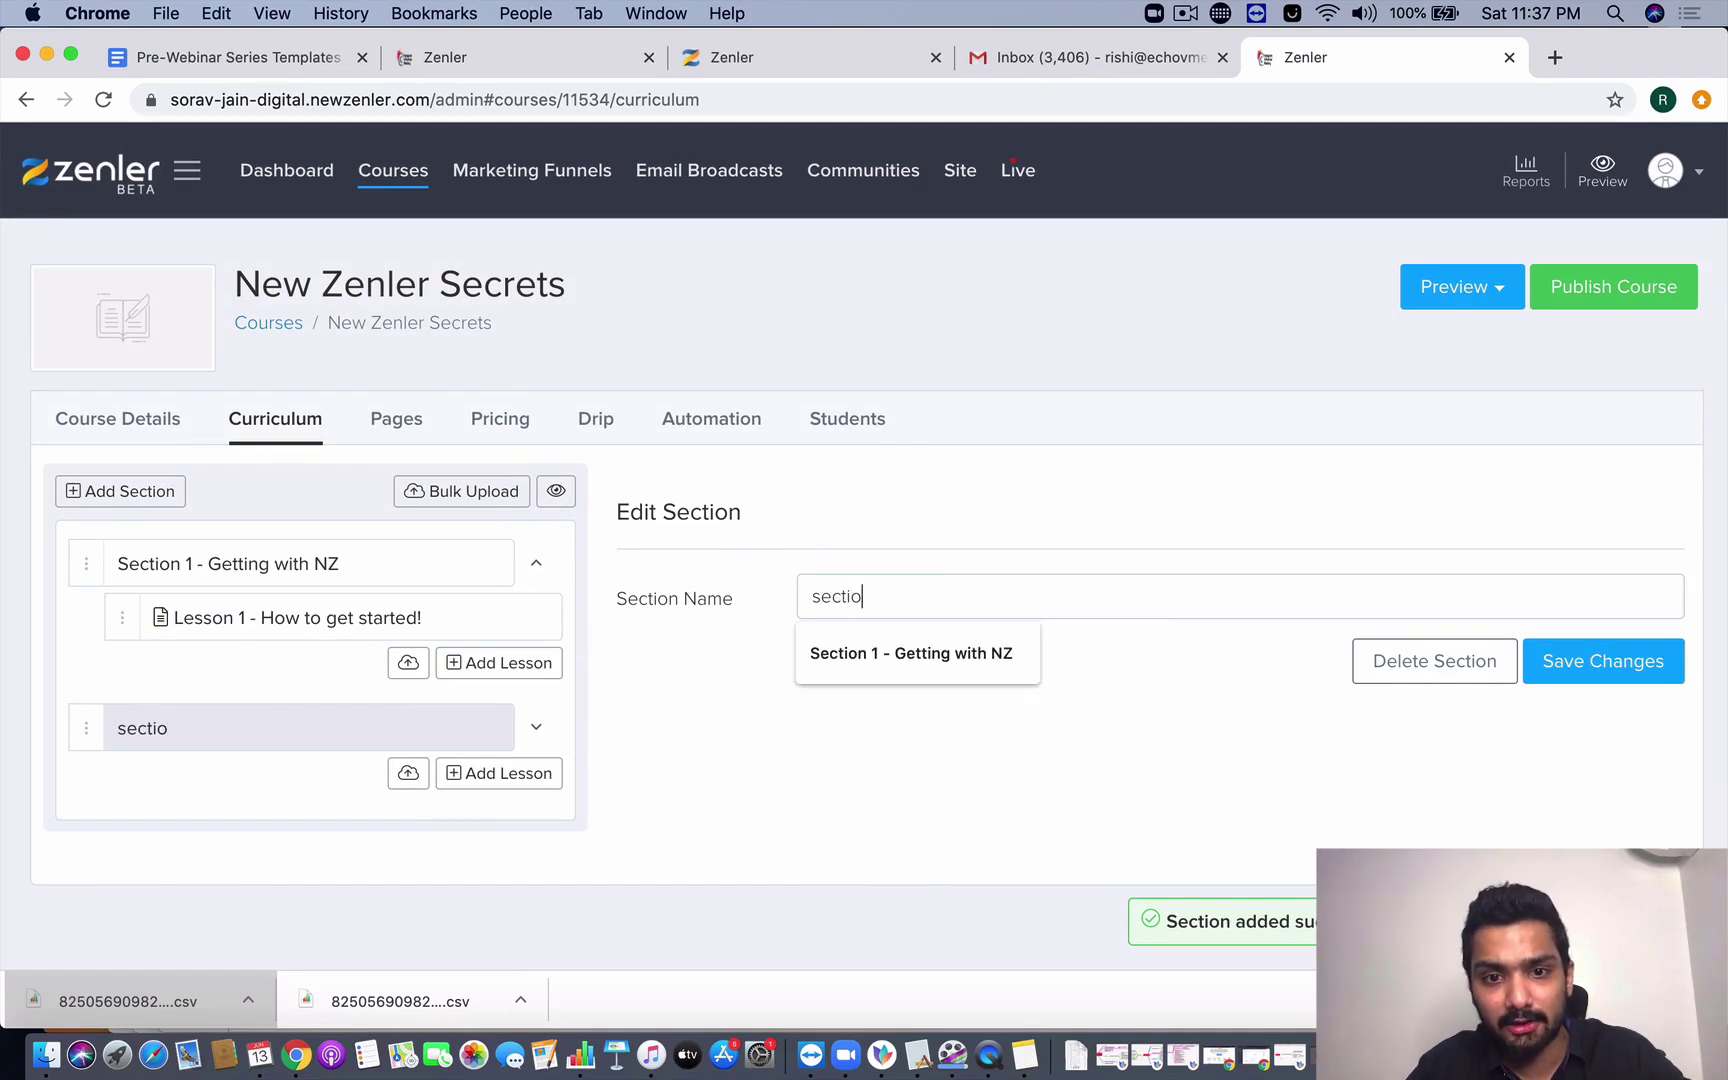
pyautogui.press('BackSpace')
pyautogui.press('BackSpace')
pyautogui.press('BackSpace')
pyautogui.press('BackSpace')
pyautogui.press('BackSpace')
pyautogui.press('BackSpace')
pyautogui.press('BackSpace')
pyautogui.press('BackSpace')
pyautogui.write('S')
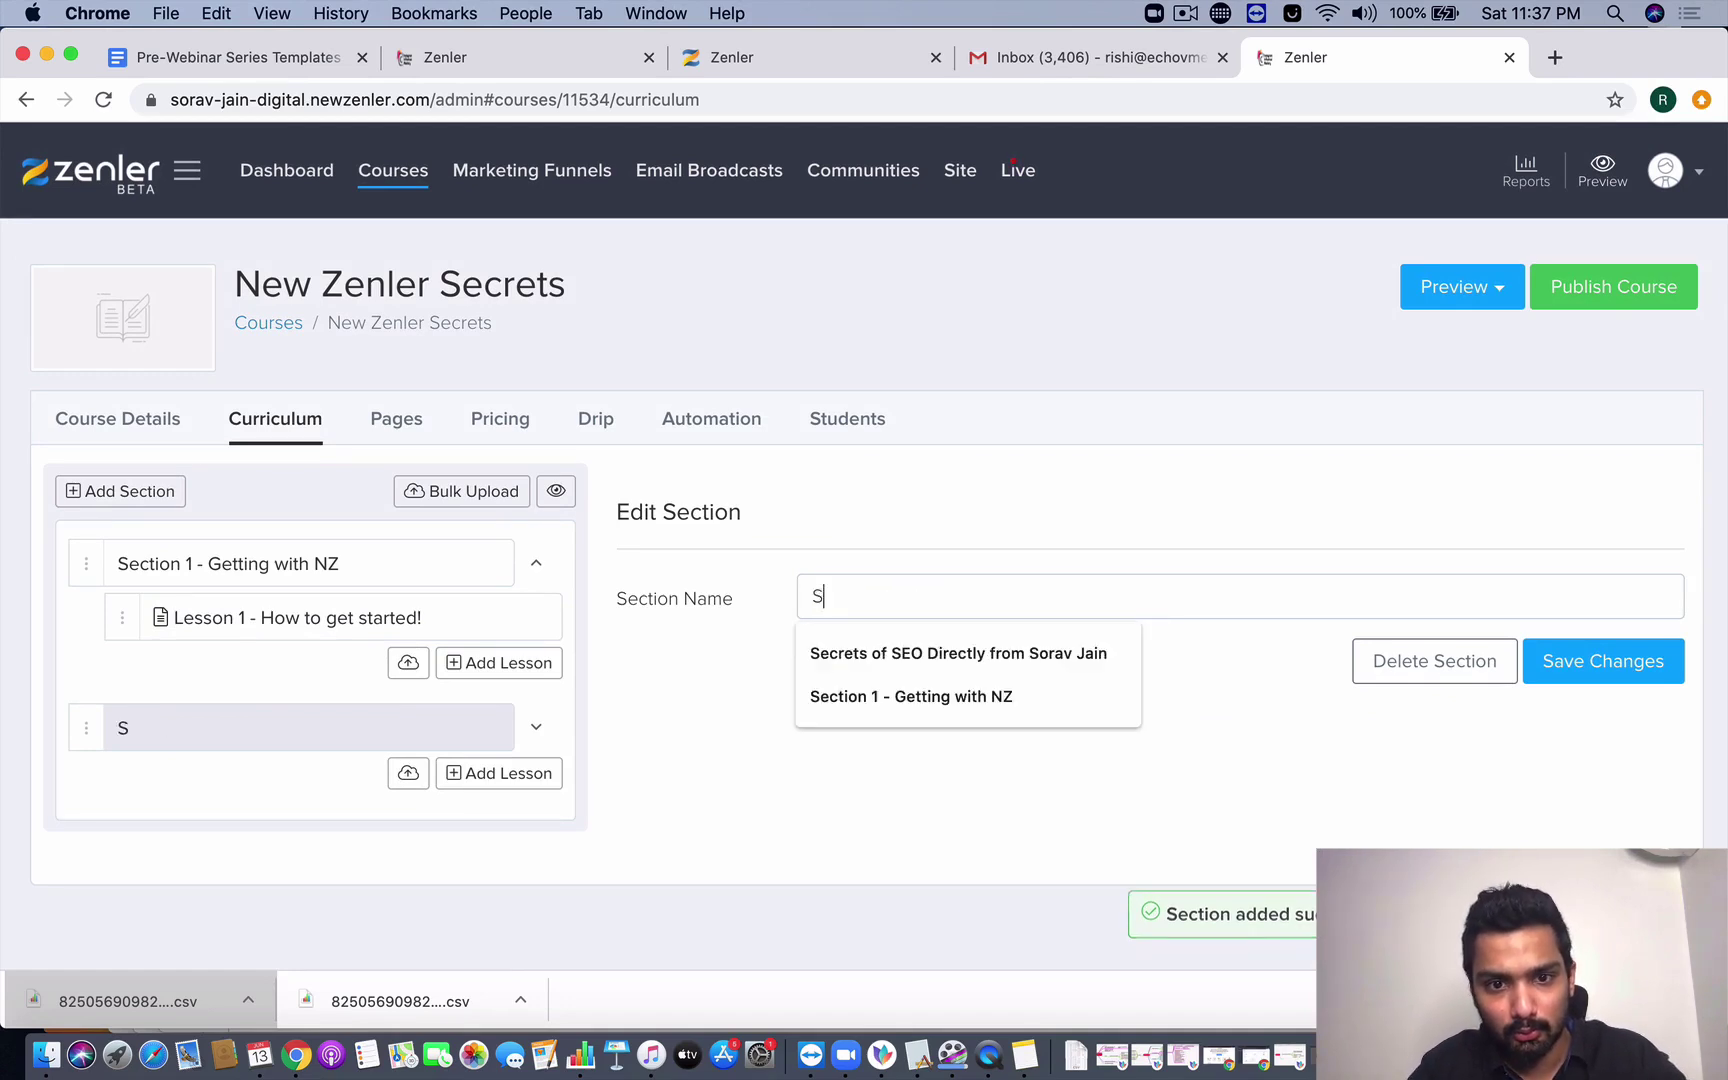
pyautogui.write('ection')
pyautogui.press('BackSpace')
pyautogui.write('on -')
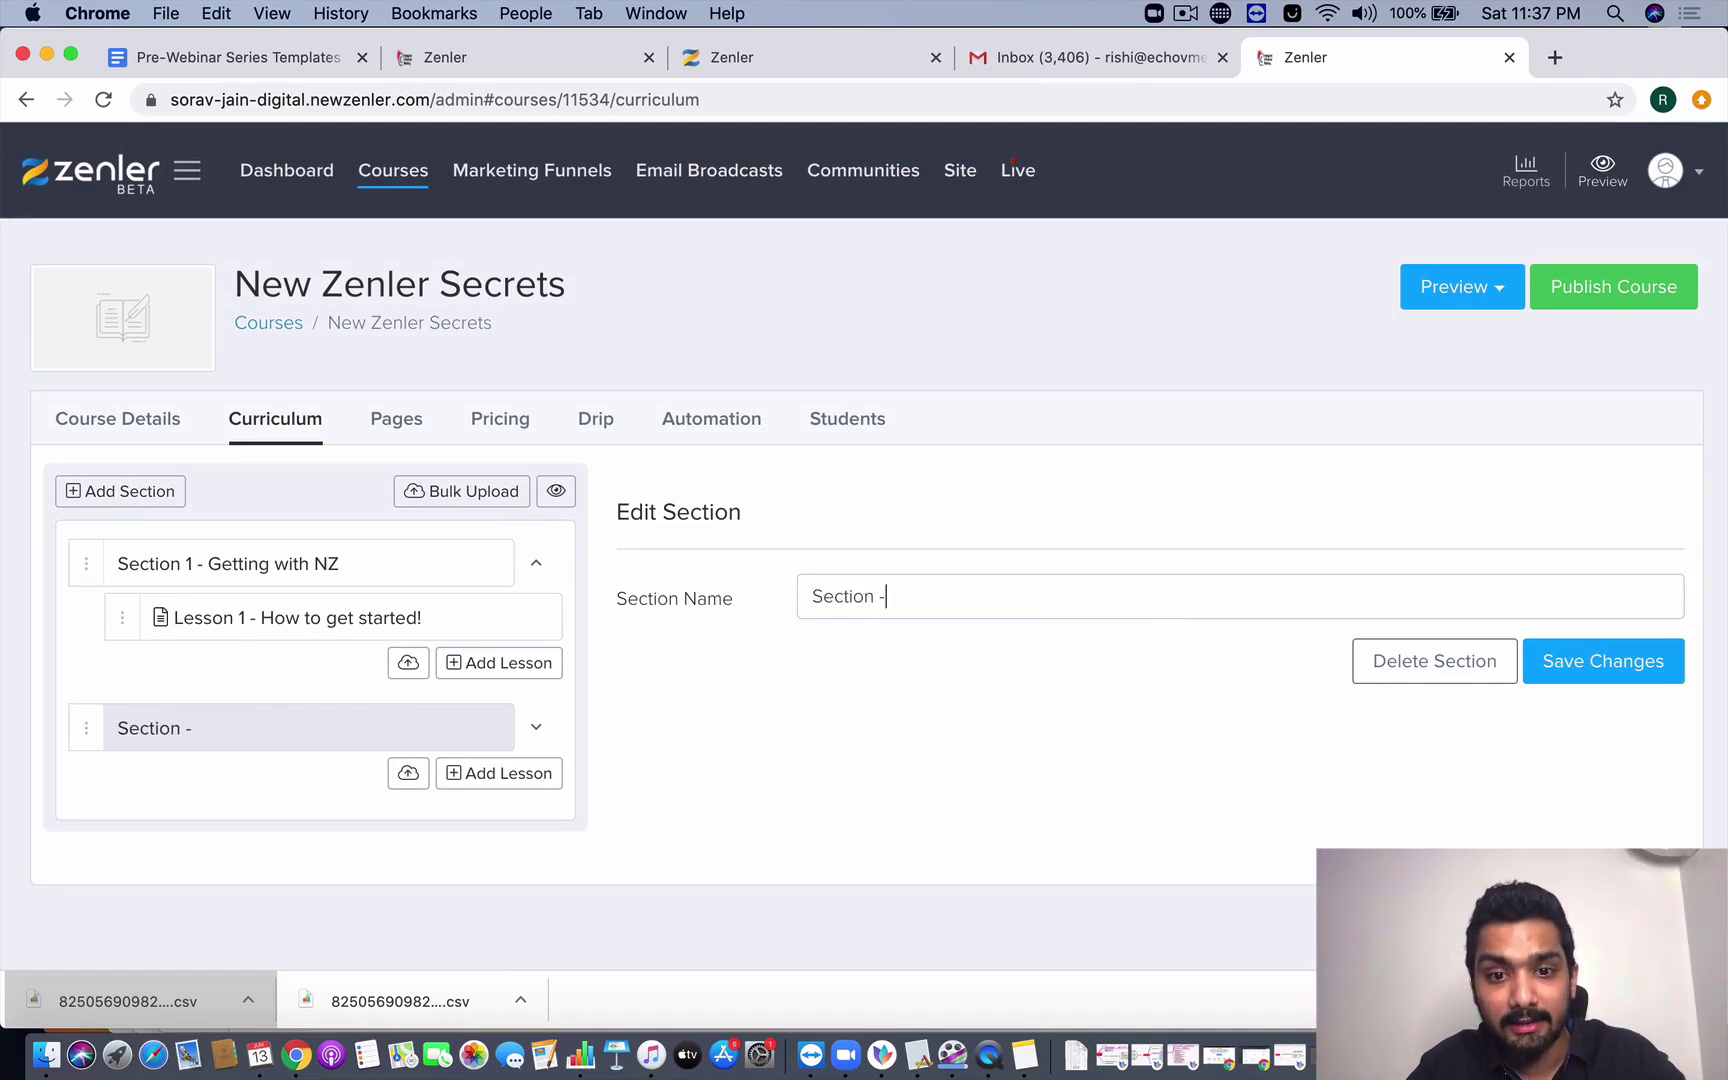
pyautogui.write(' 2')
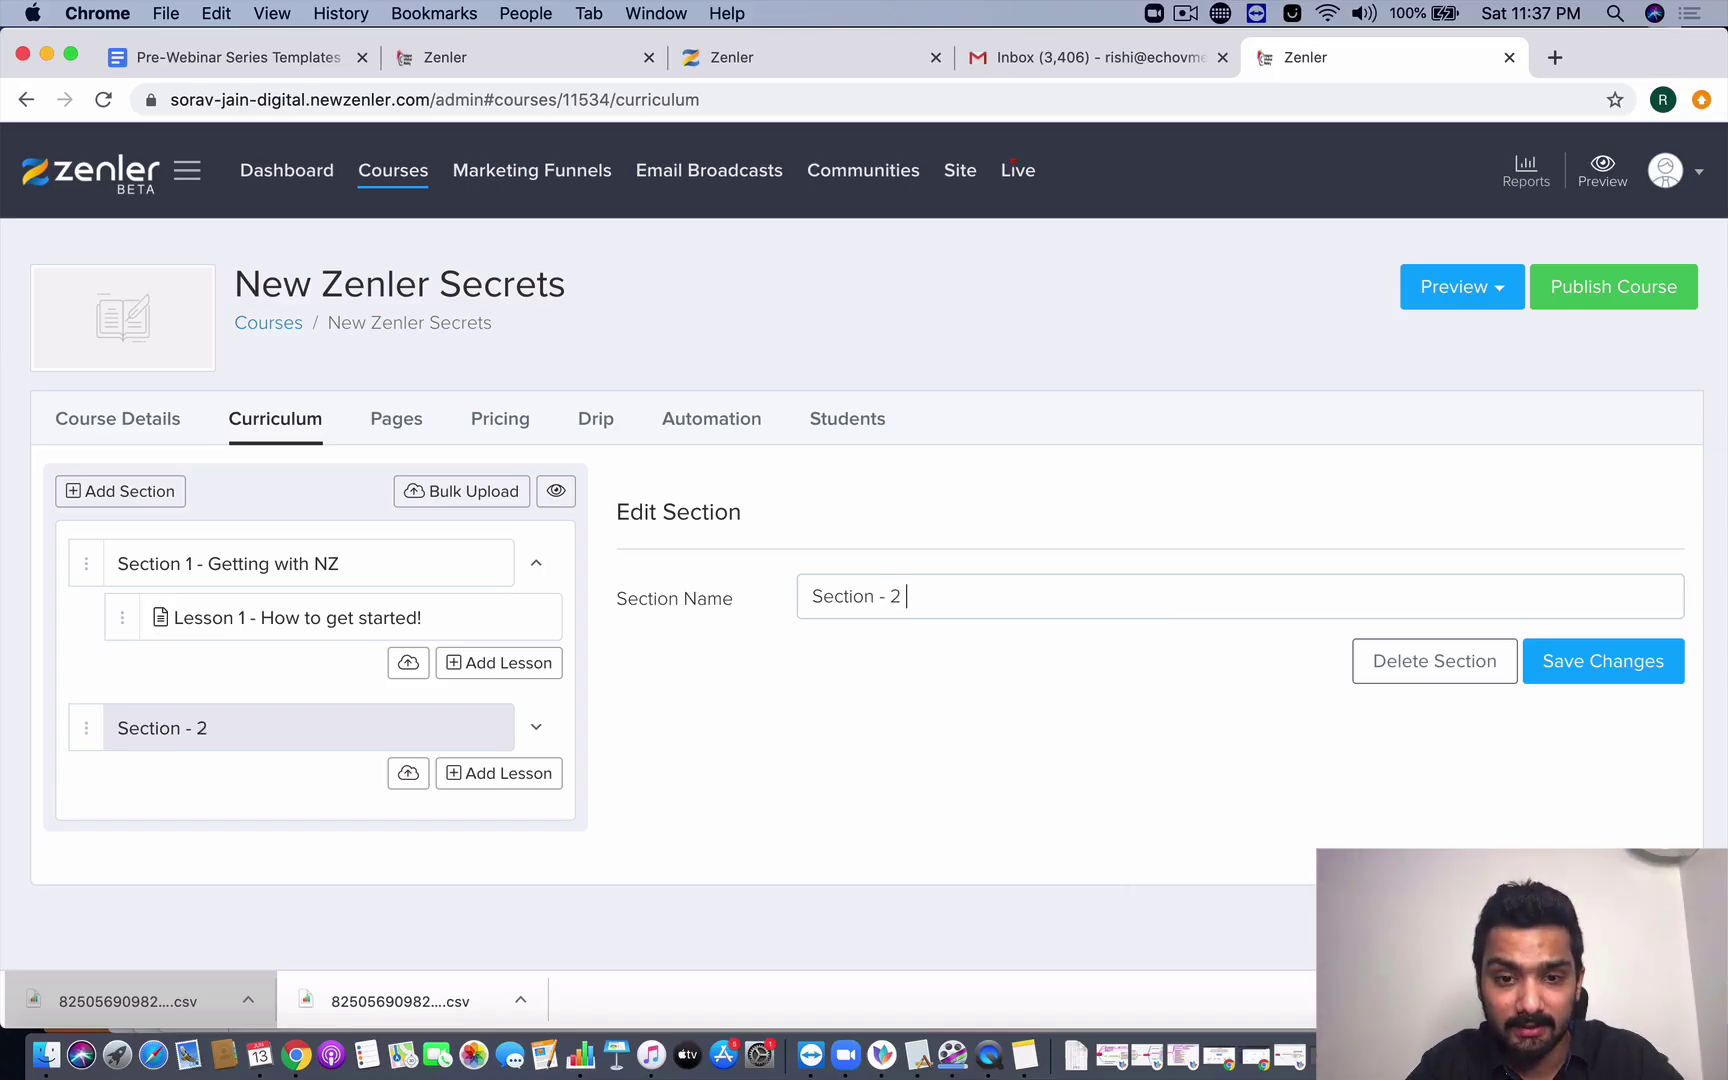
pyautogui.write(' How to ')
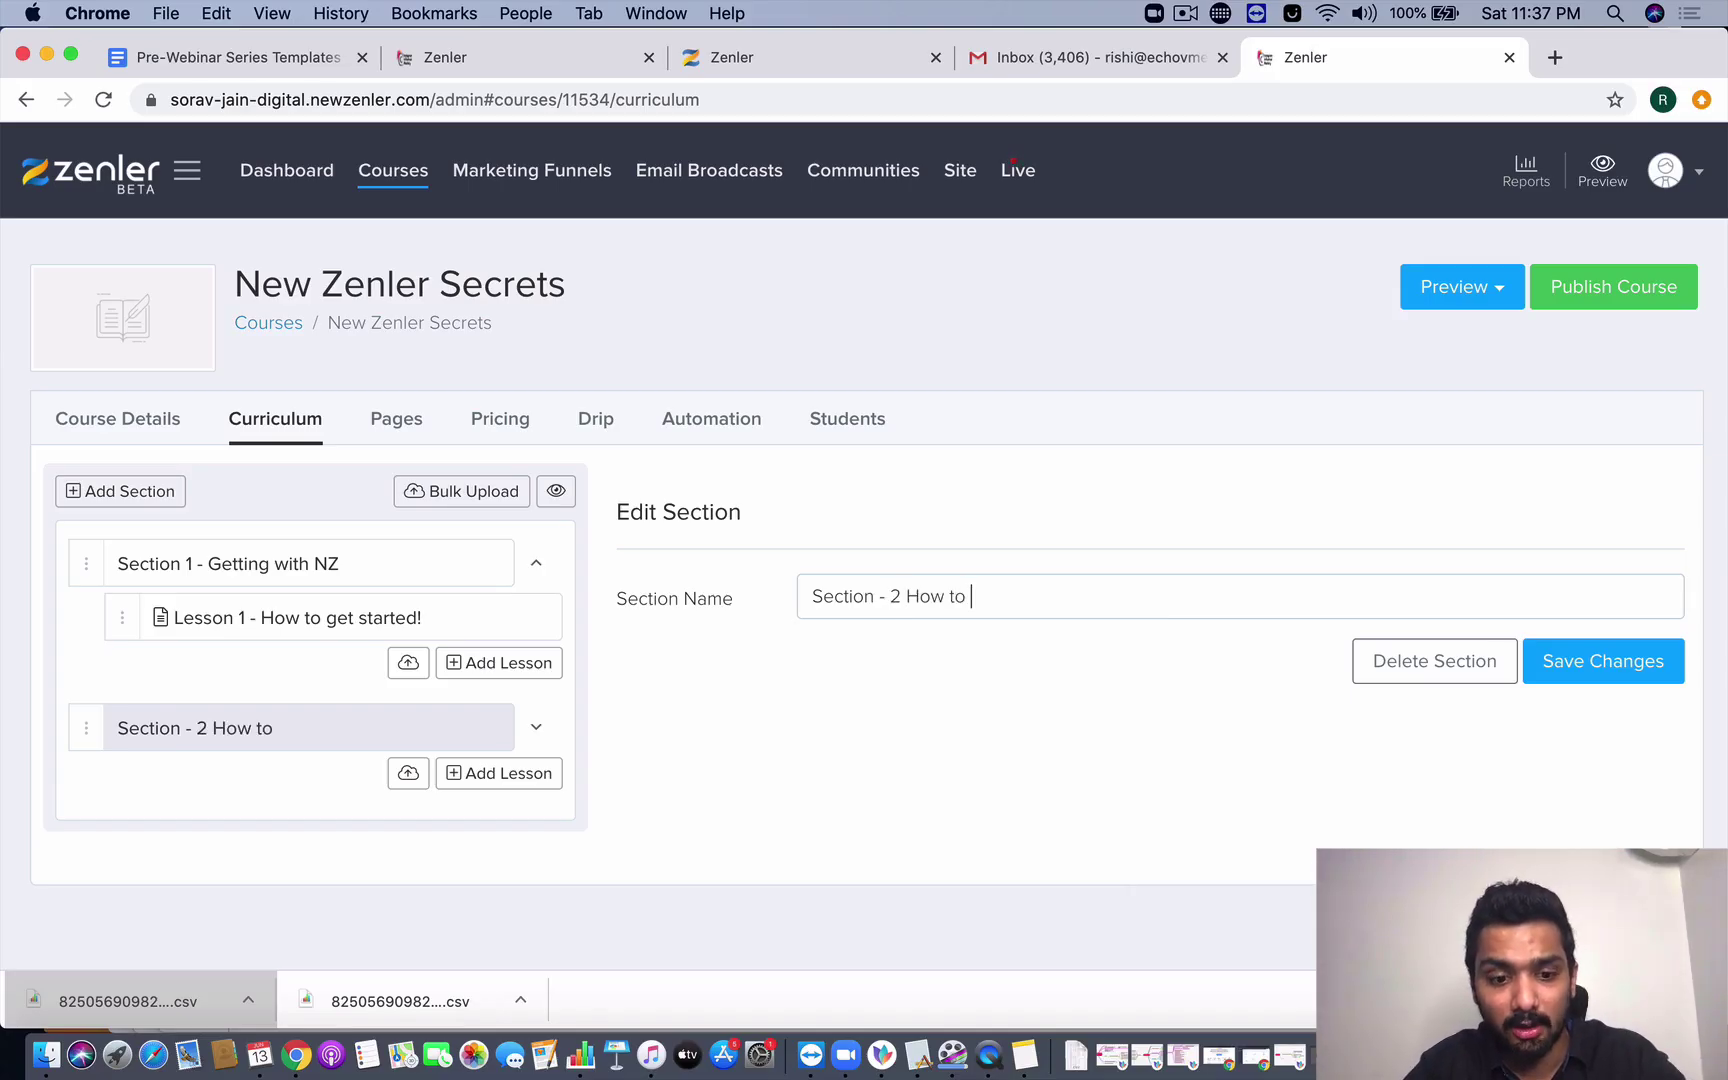
pyautogui.write('Create Quizzes')
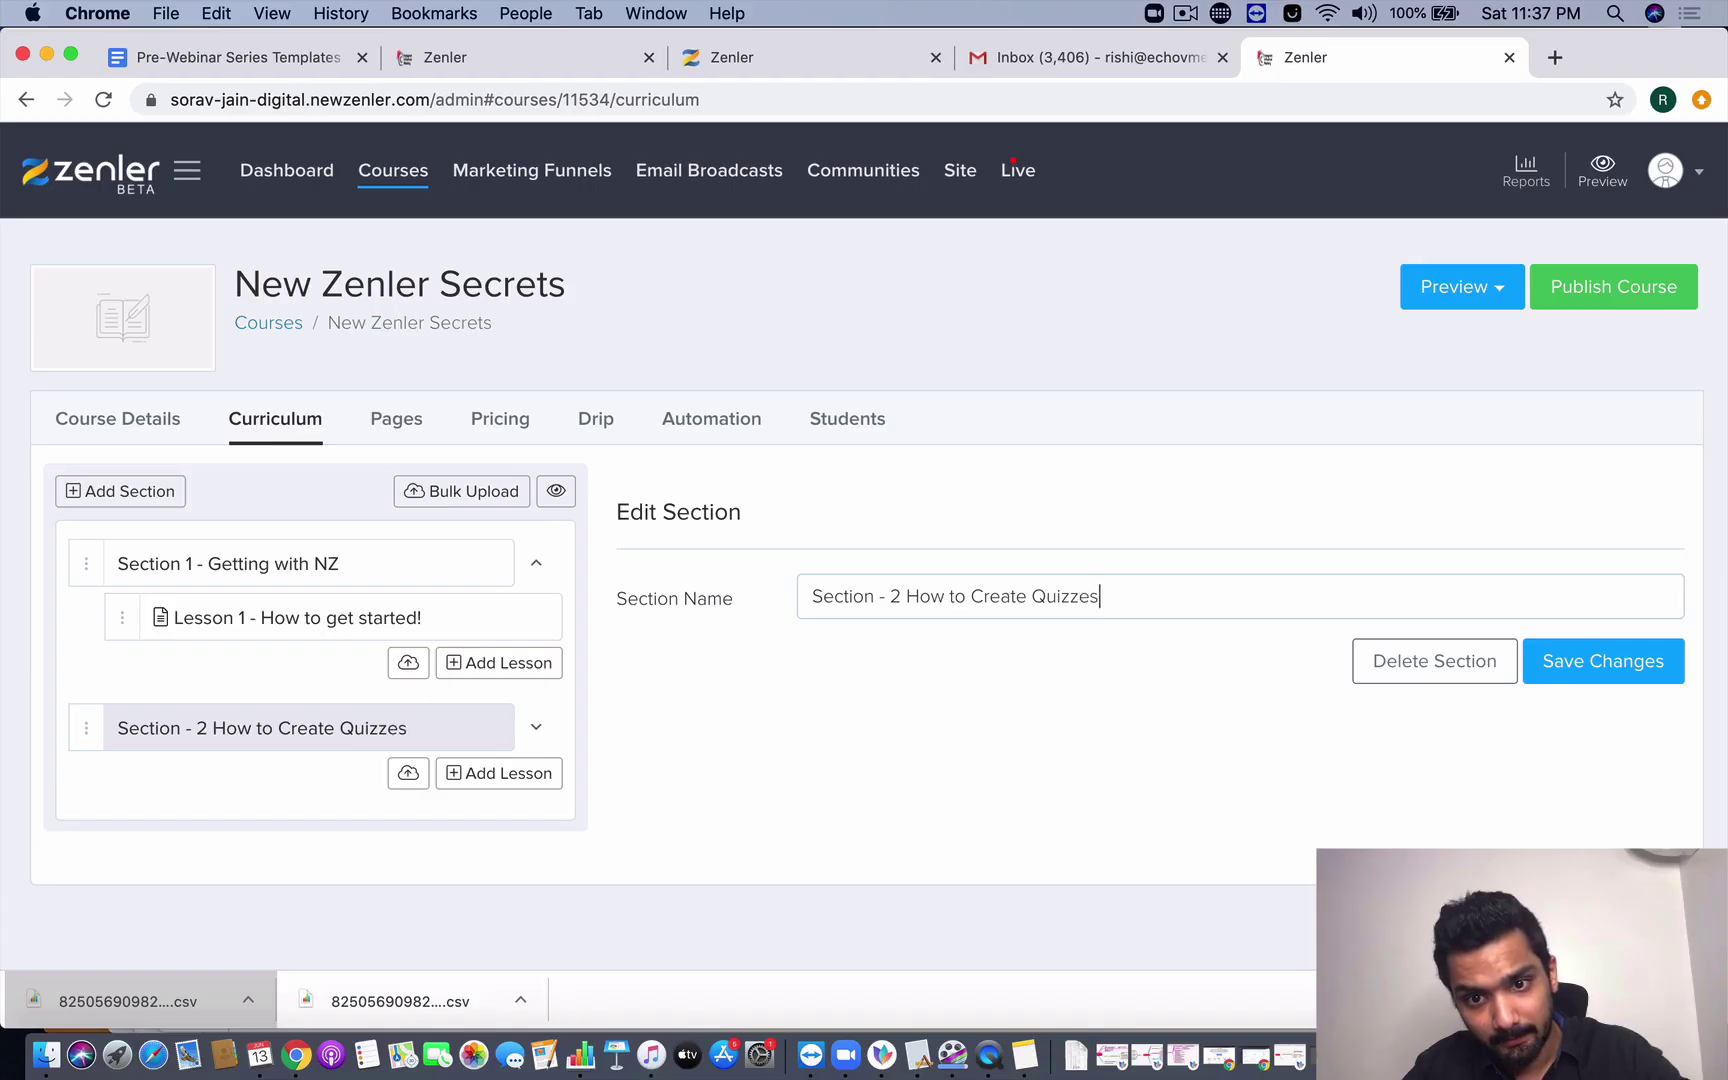
pyautogui.click(1586, 663)
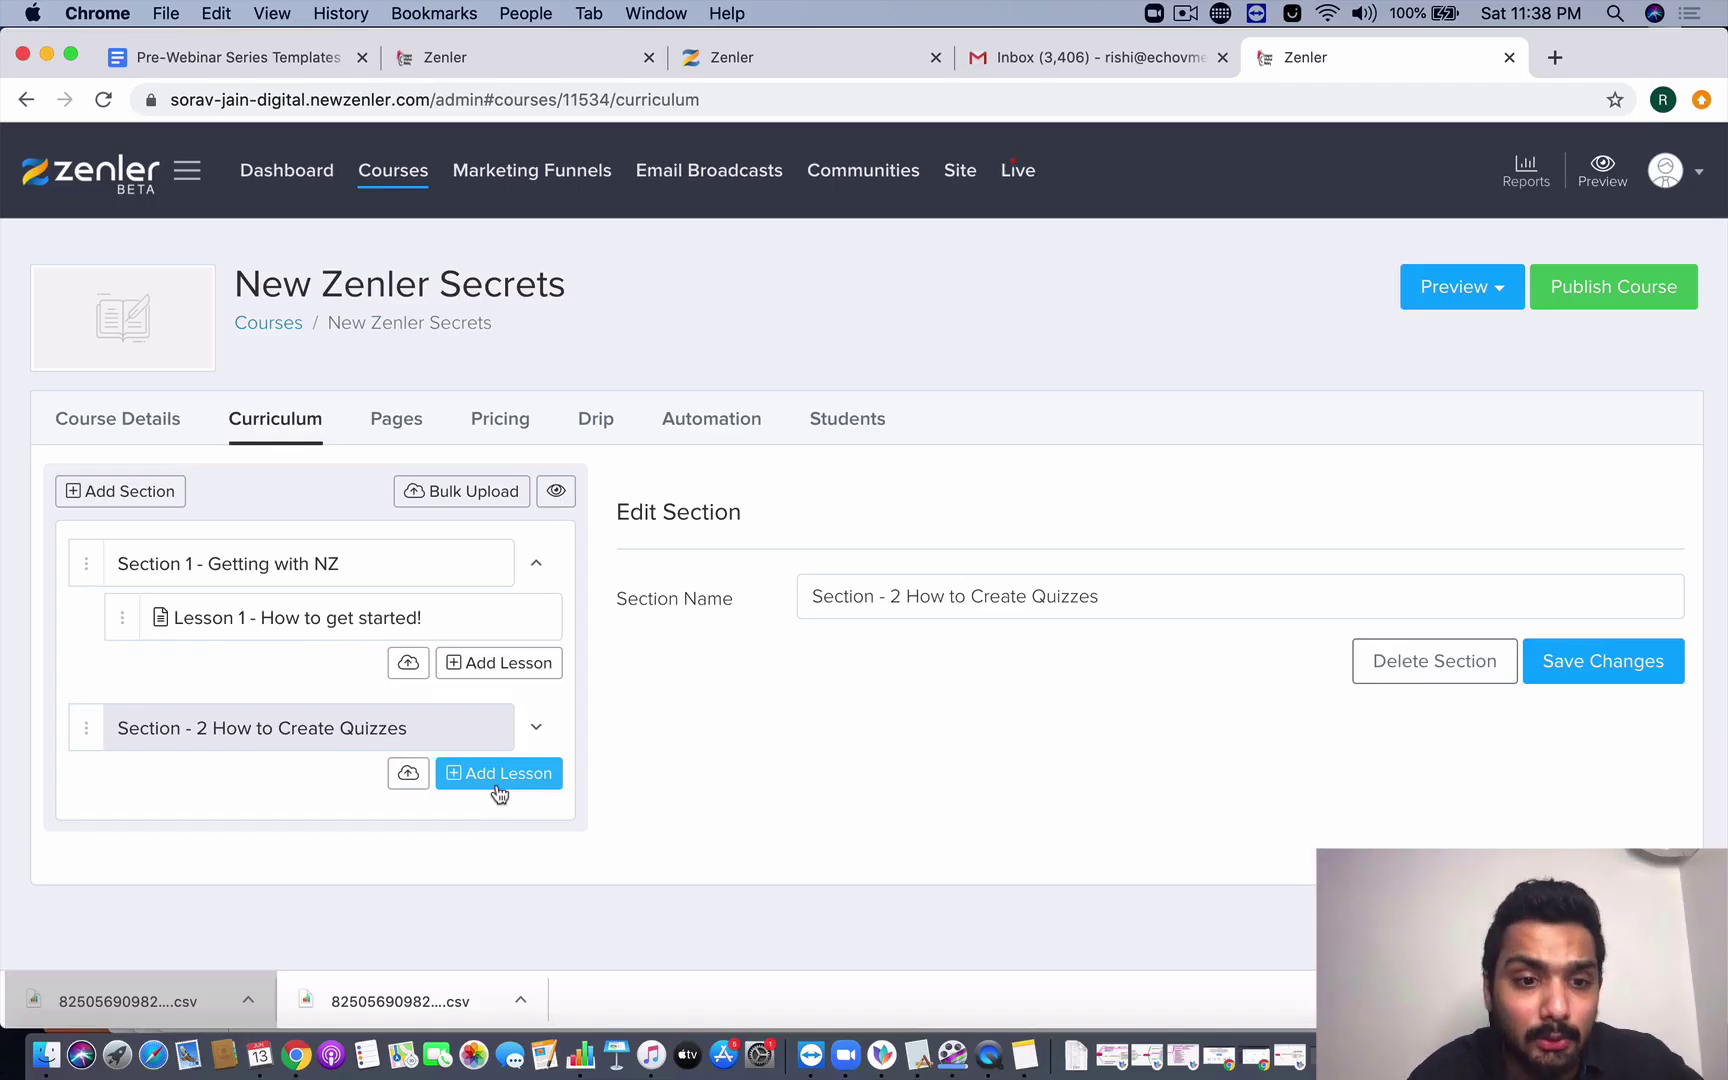
# - Add a lesson to the second section and start a quiz in it titled "It's New Zenler Quiz Time!"
pyautogui.click(523, 780)
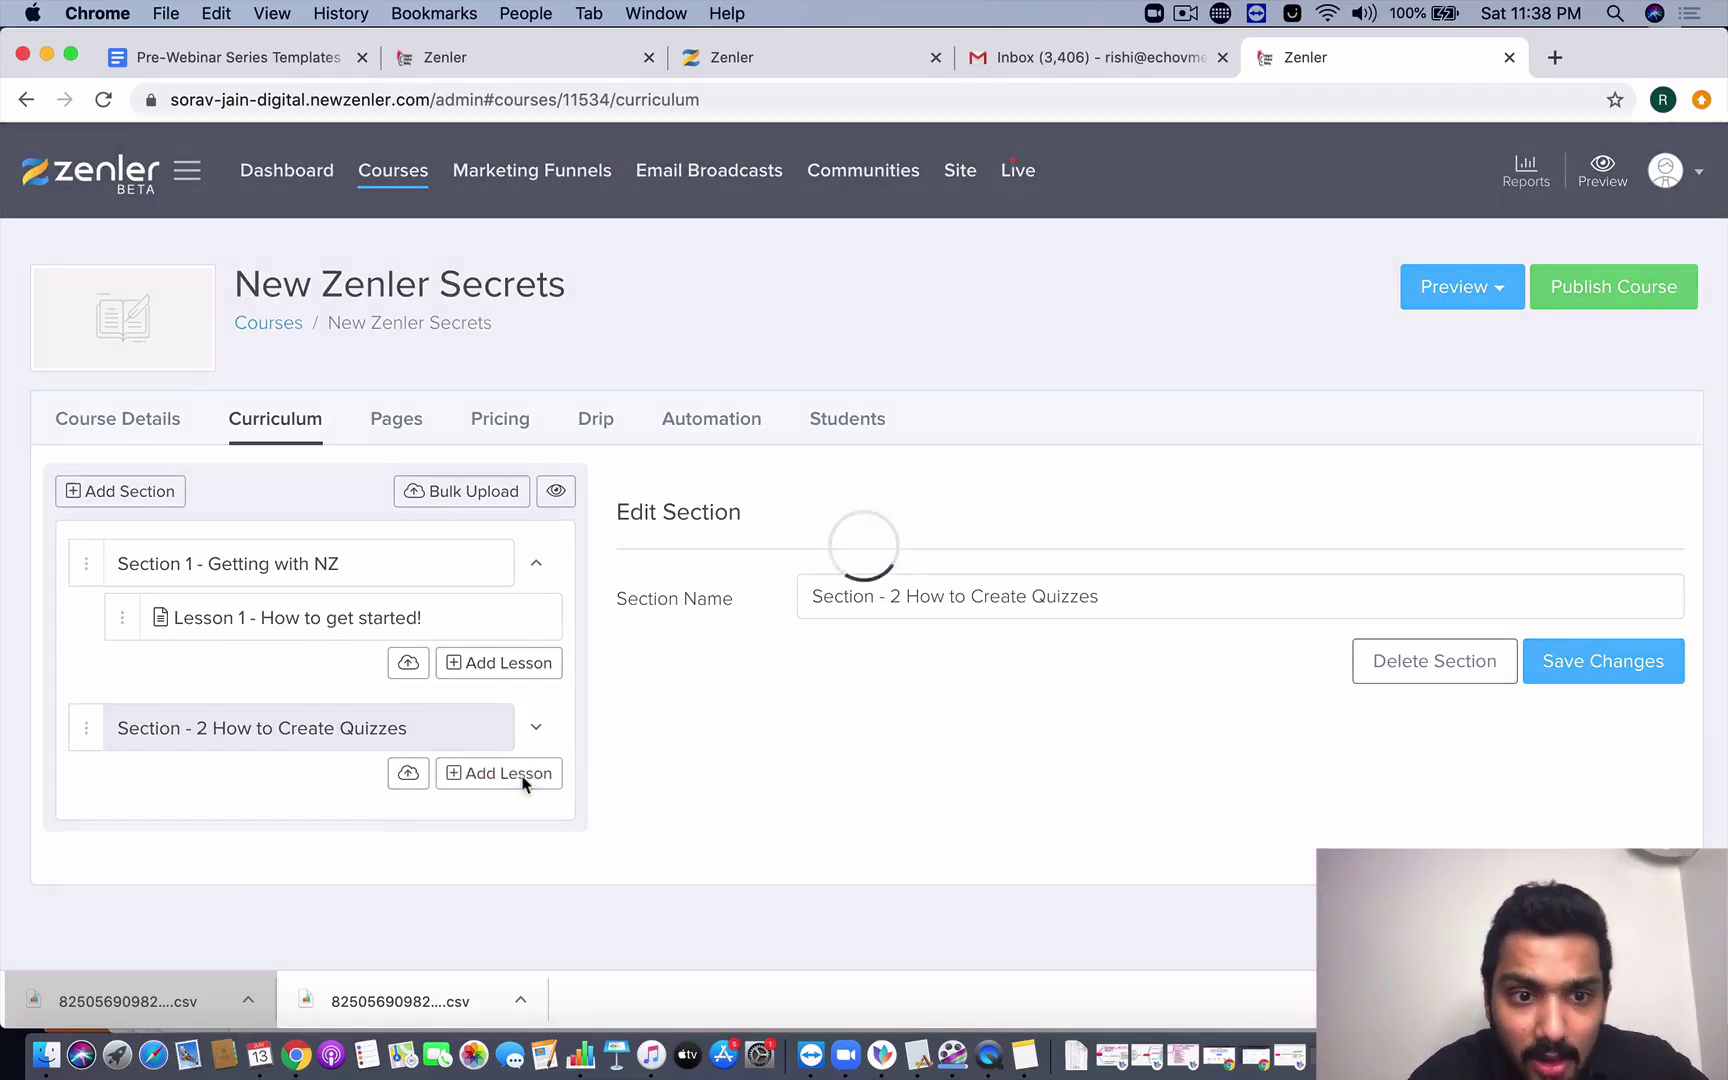
pyautogui.scroll(-2, 614, 836)
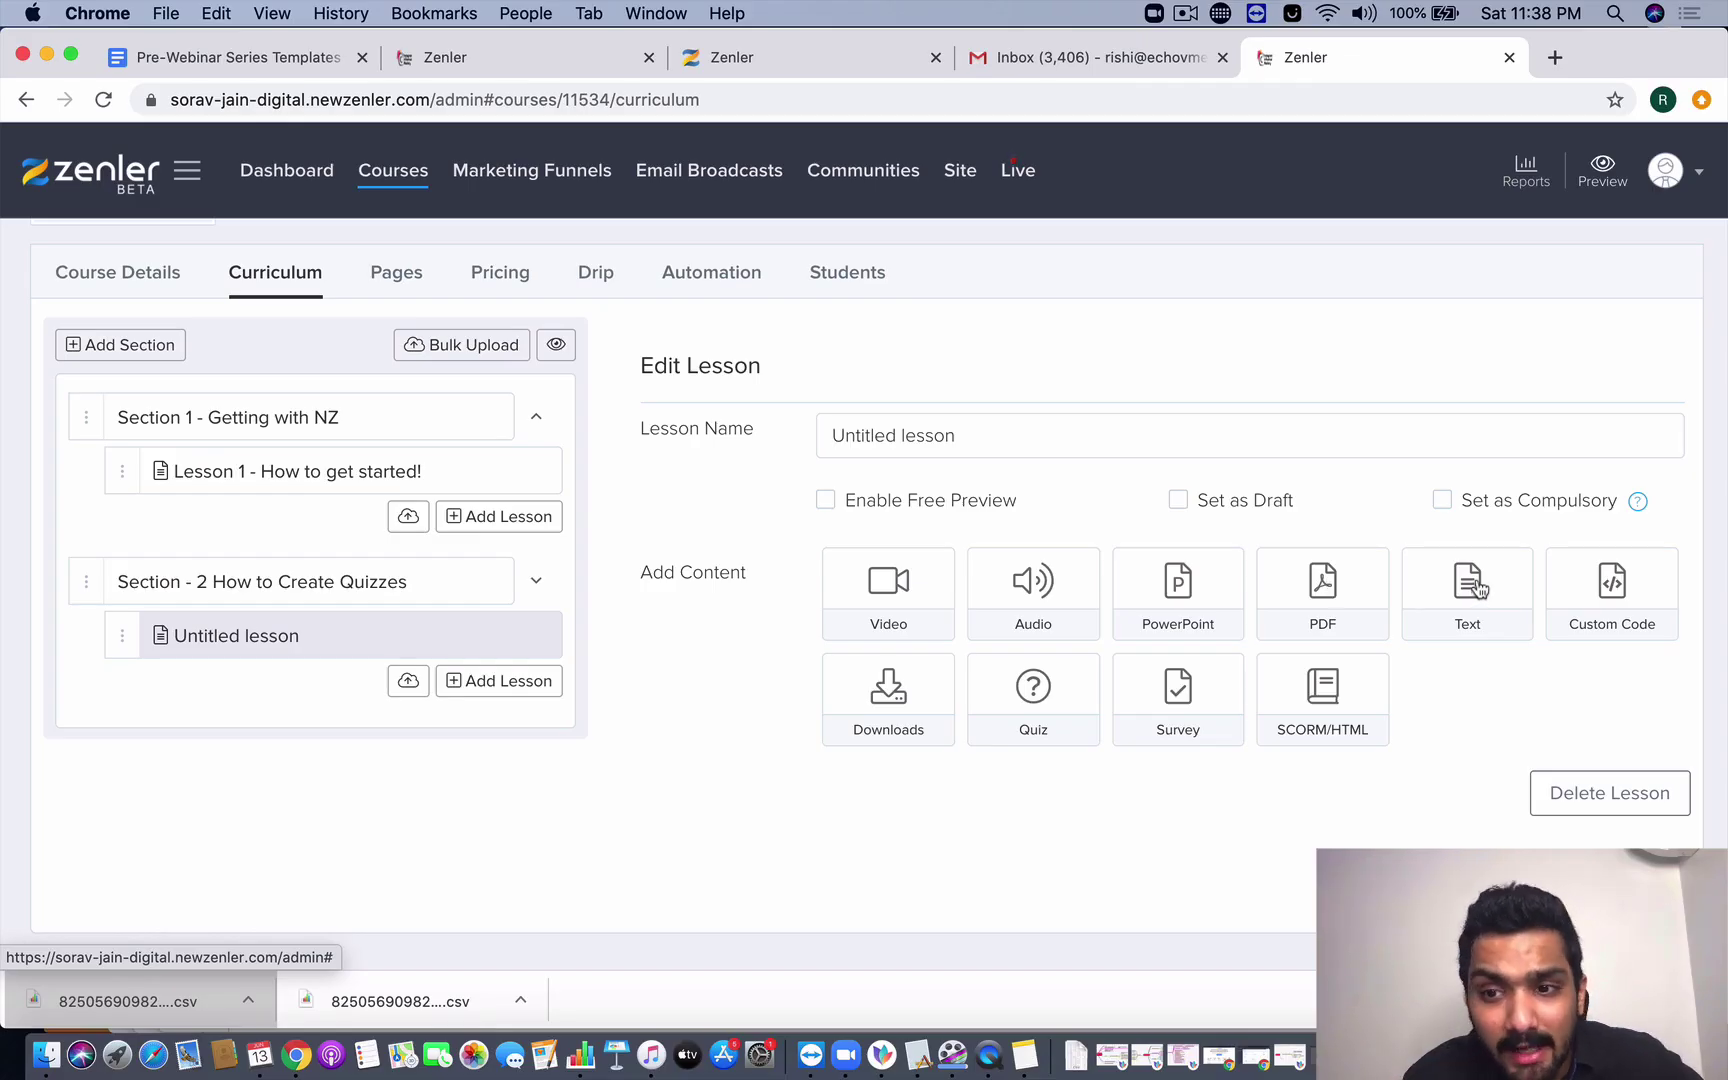
pyautogui.click(1027, 710)
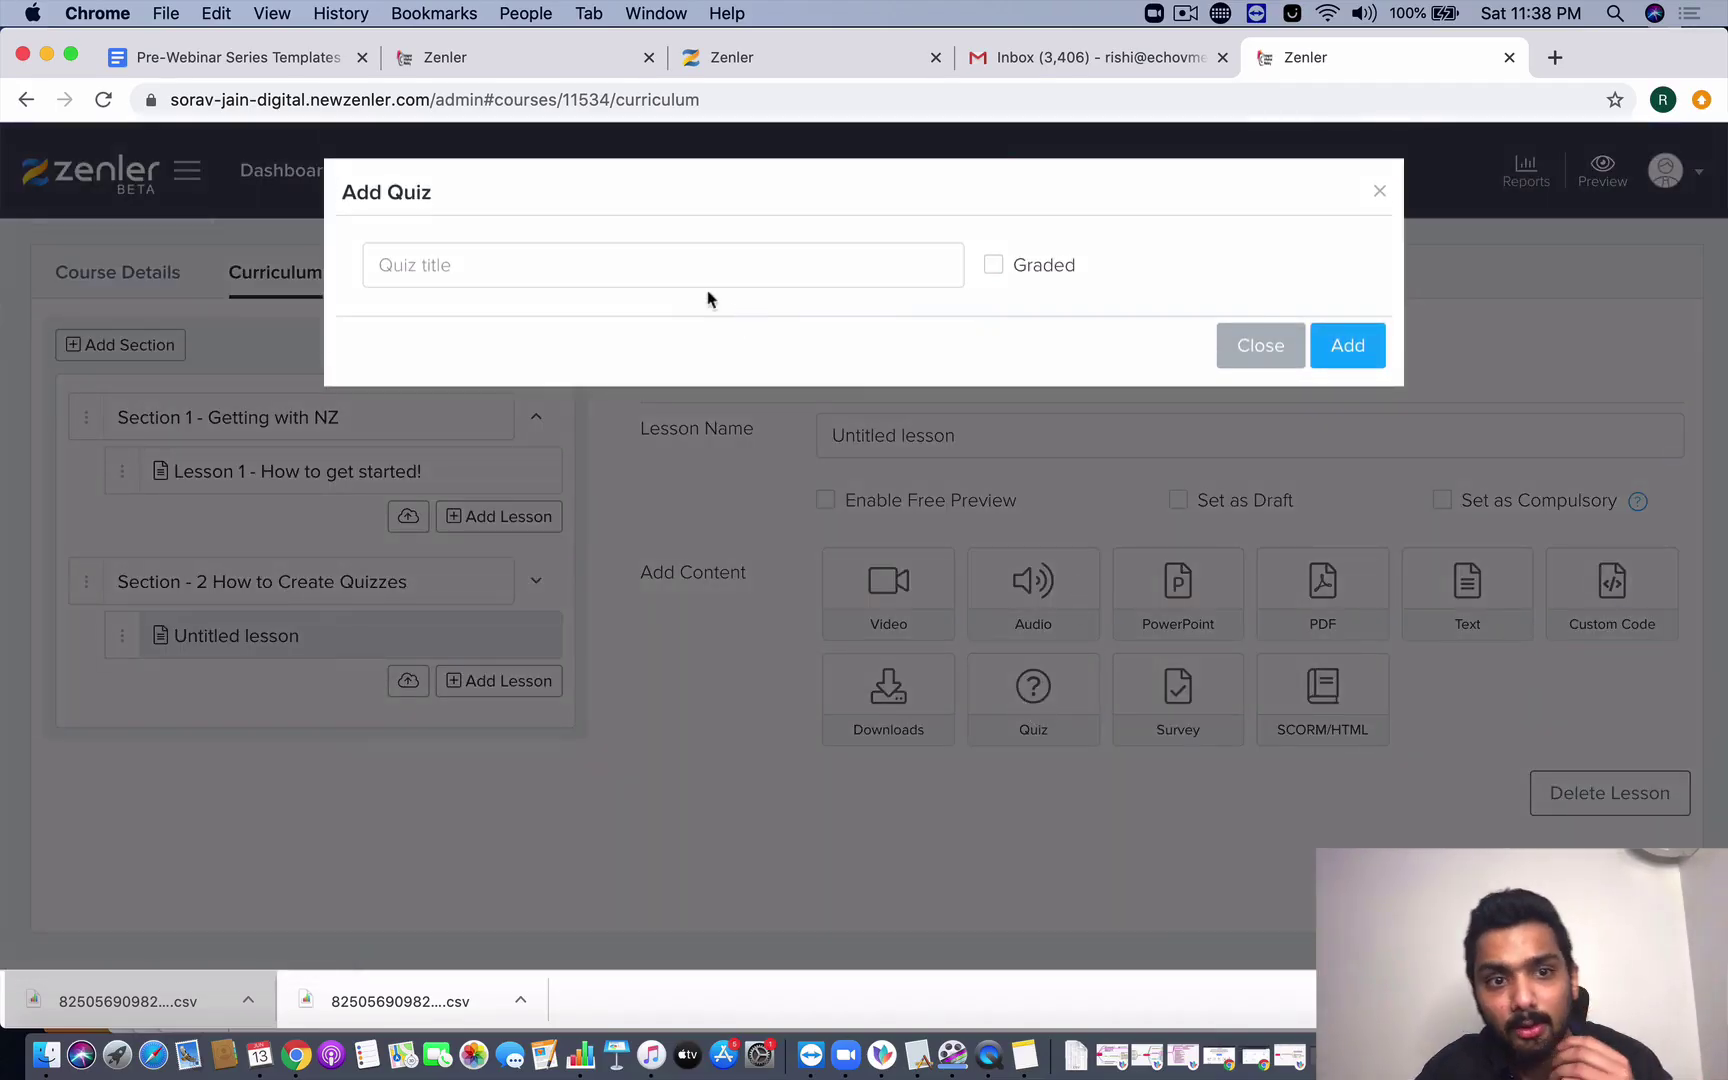
pyautogui.write("It's ")
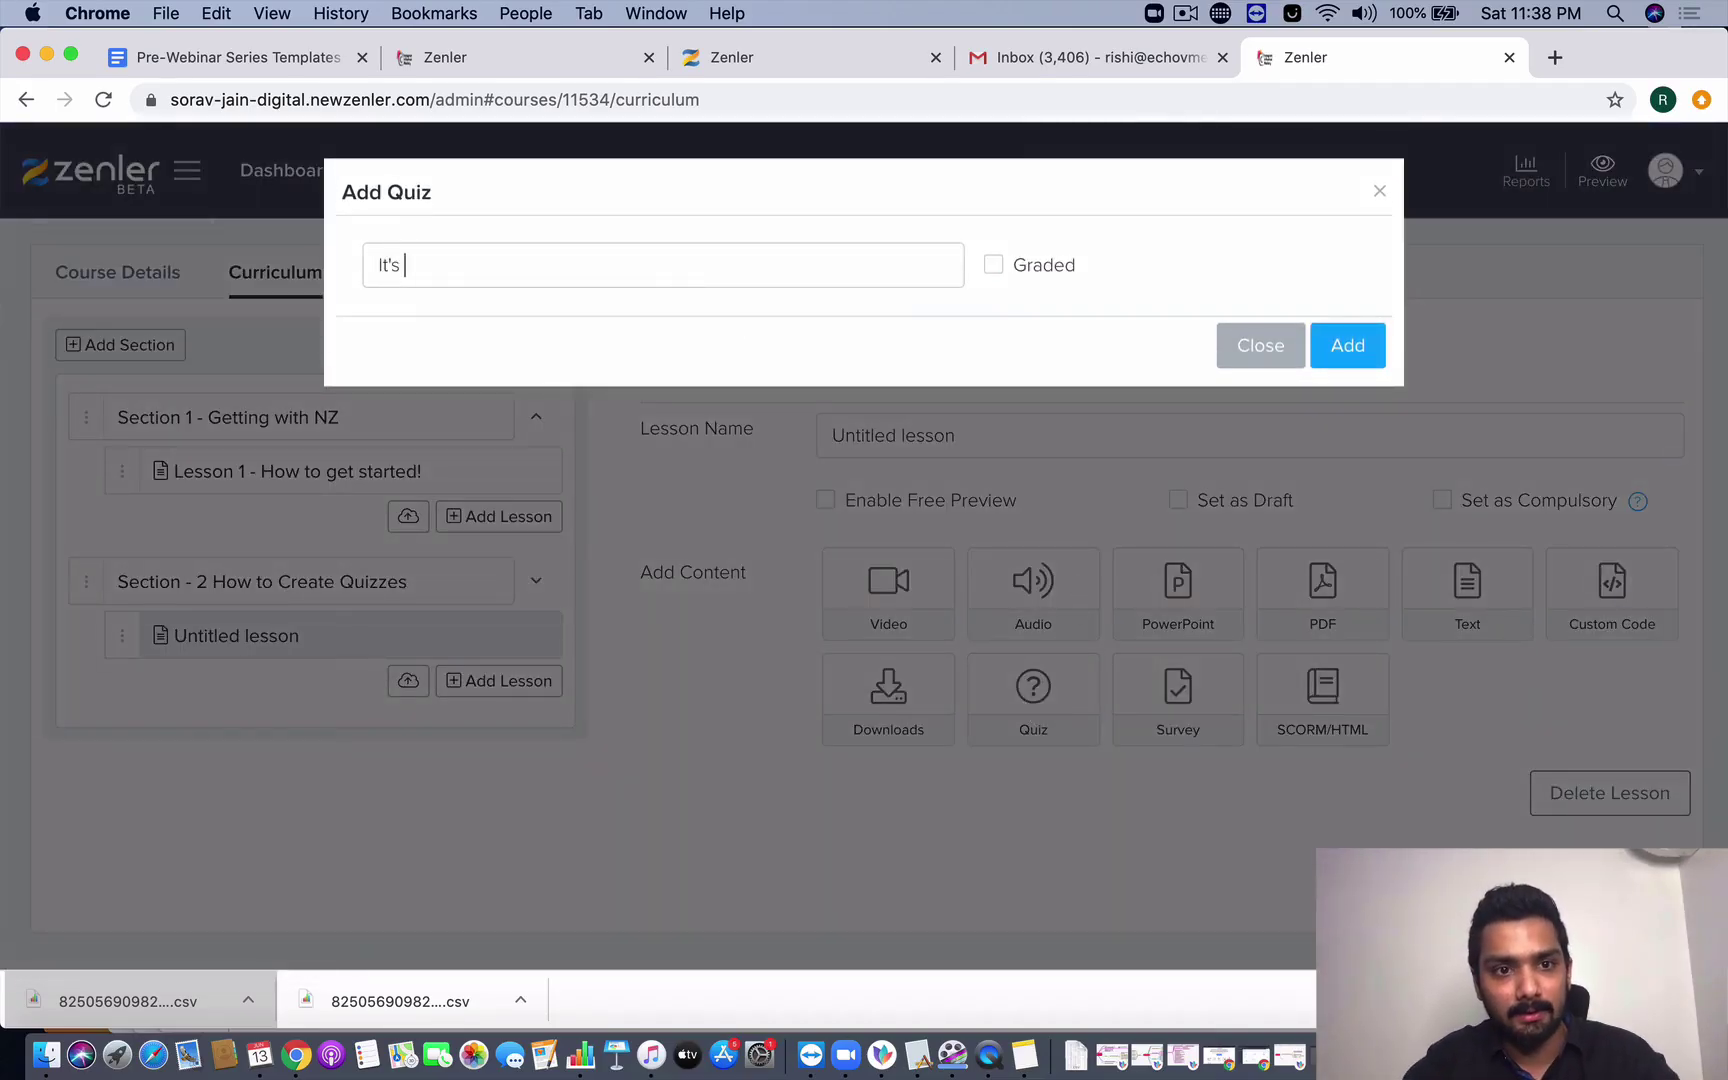
pyautogui.write('New Zenler ')
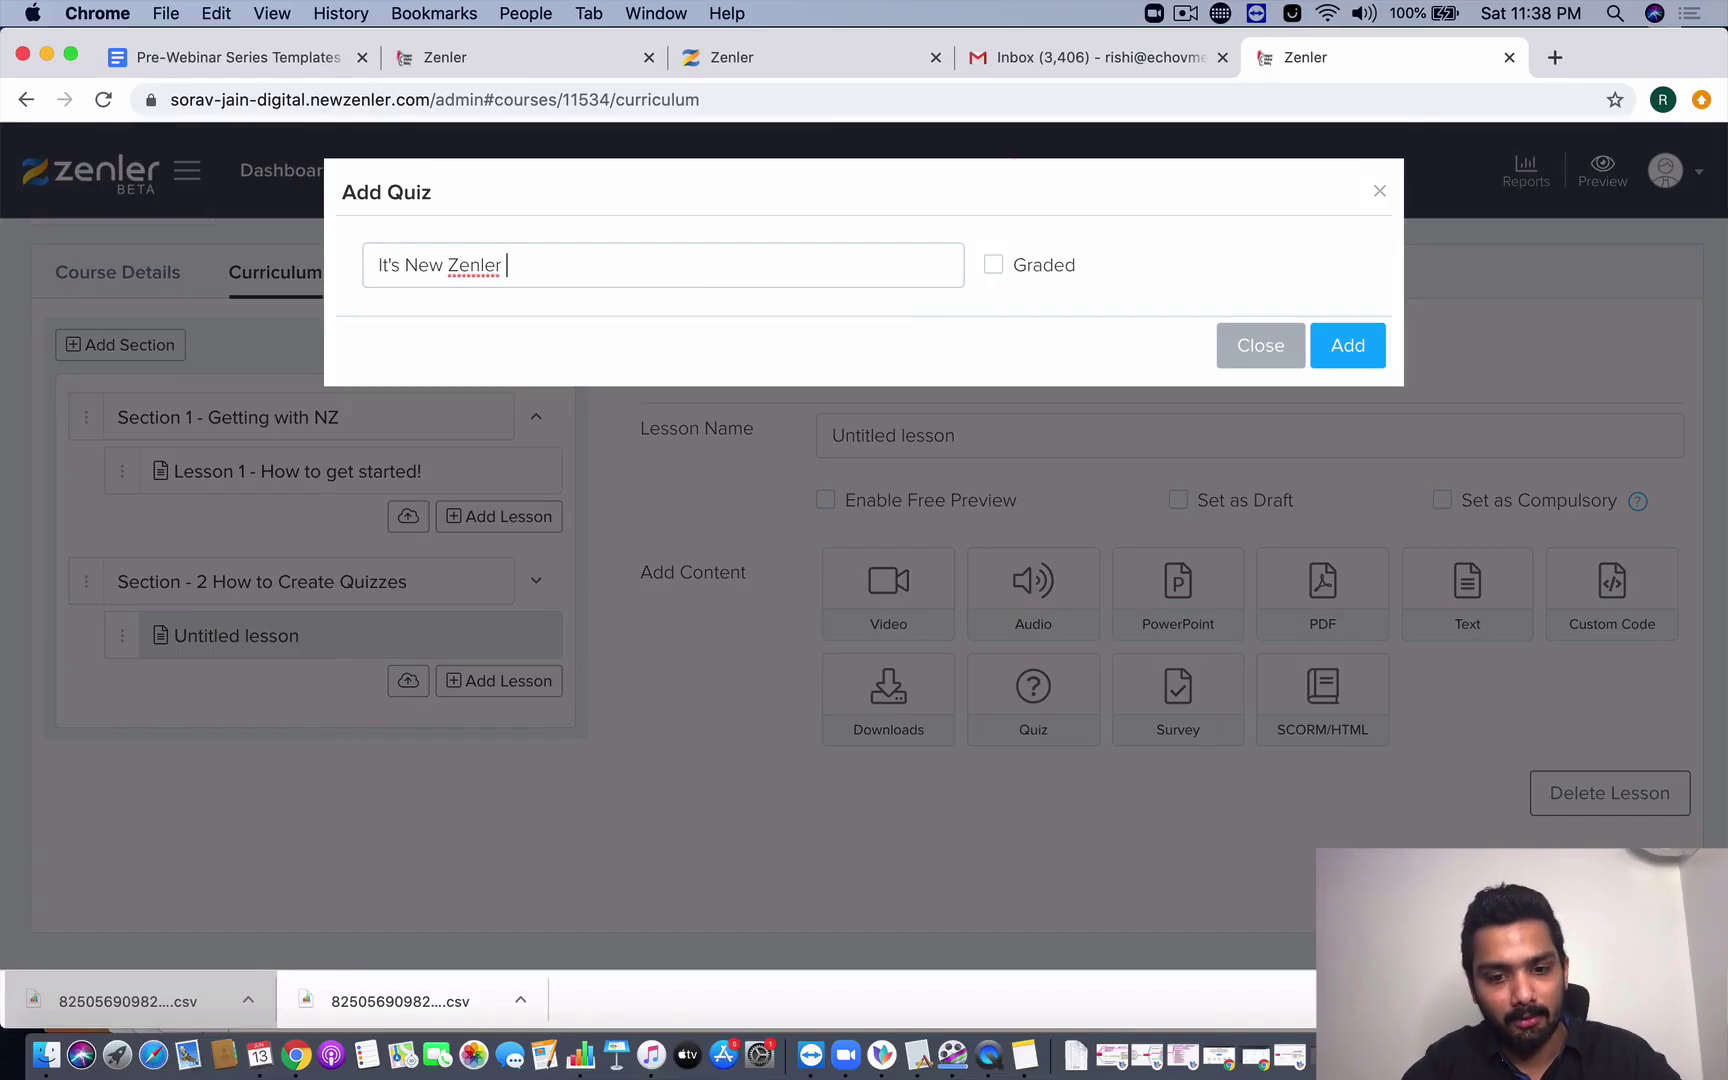
pyautogui.write('Quiz riTime!')
# - Make the quiz graded at 100% and require students to pass it before continuing
pyautogui.click(1022, 277)
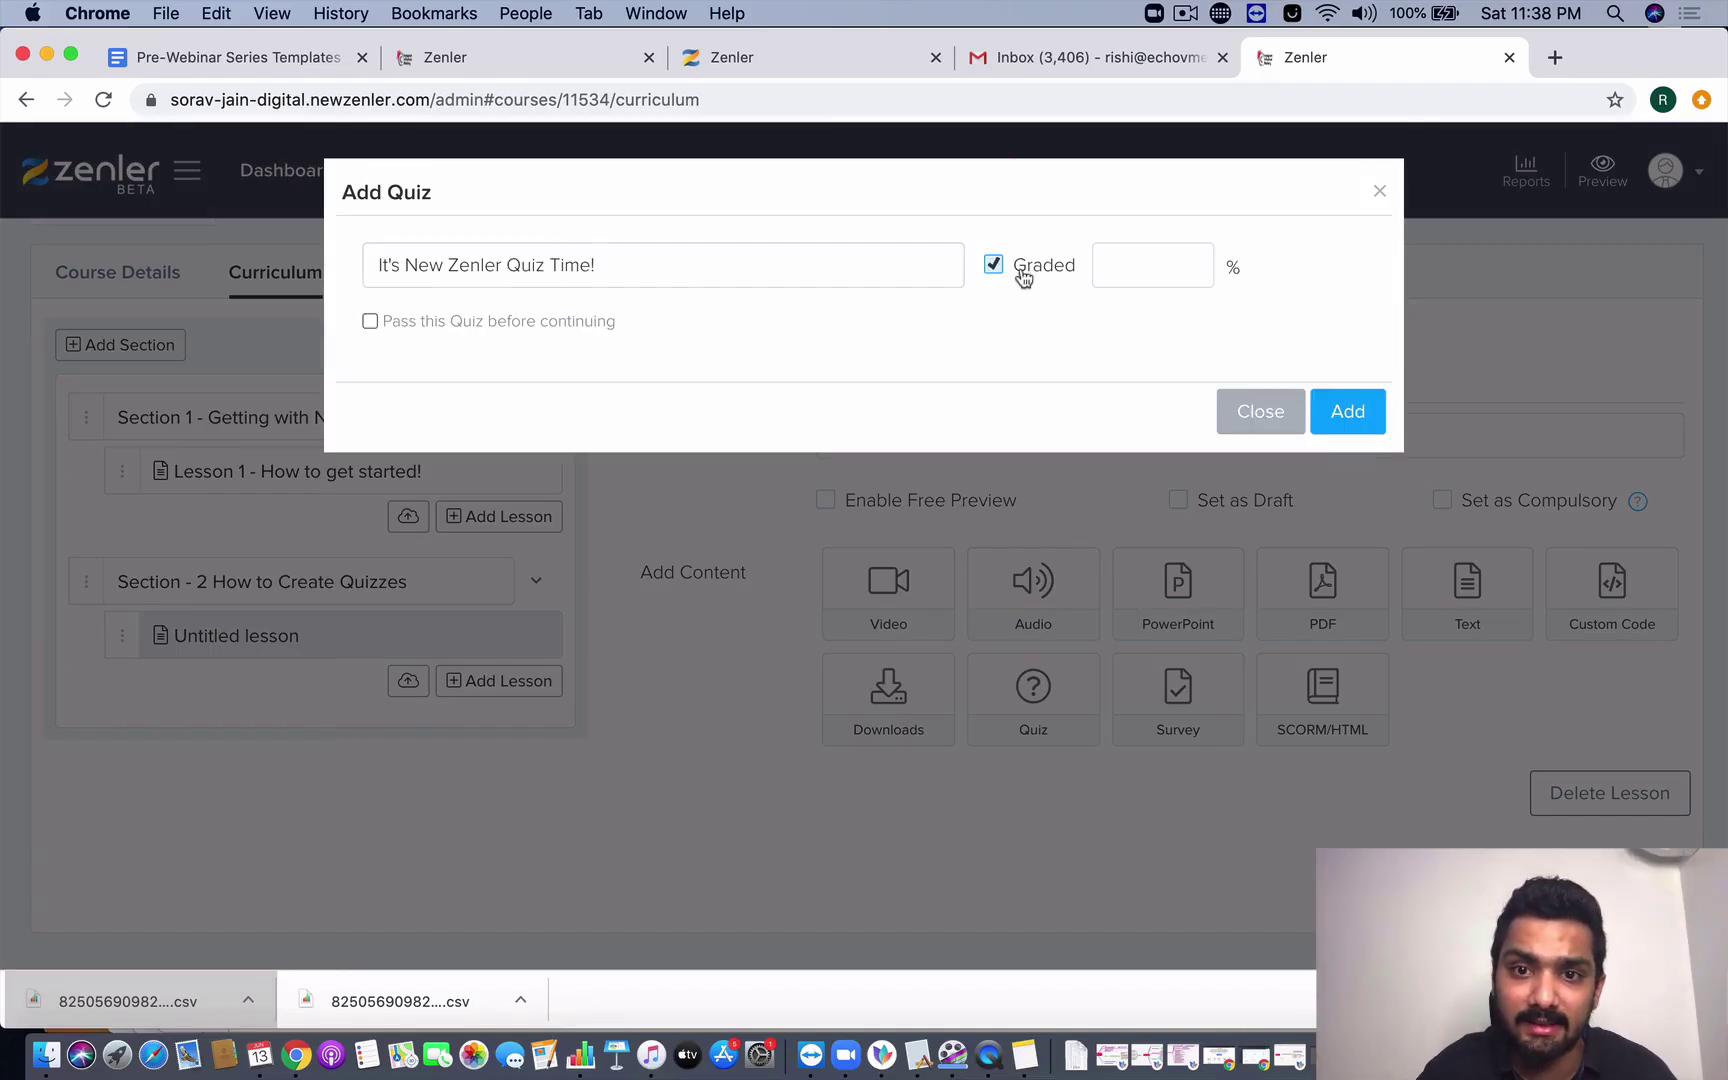
pyautogui.click(1152, 275)
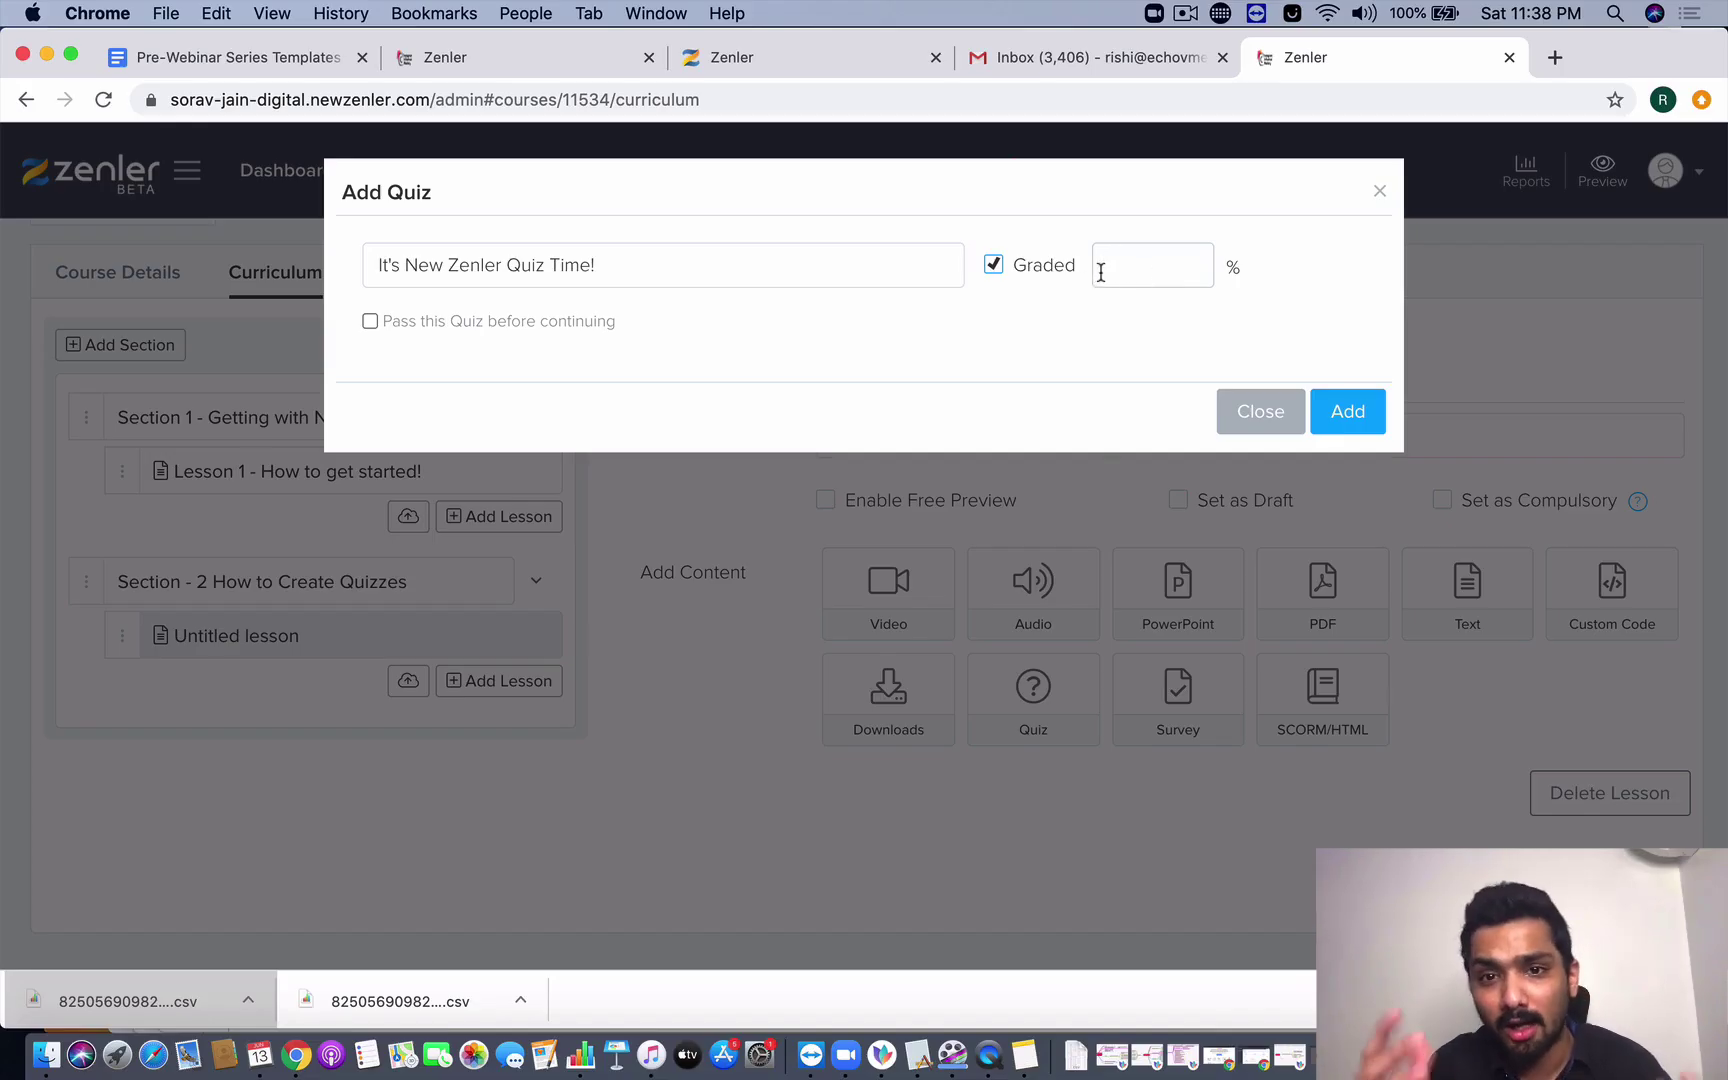
pyautogui.write('100')
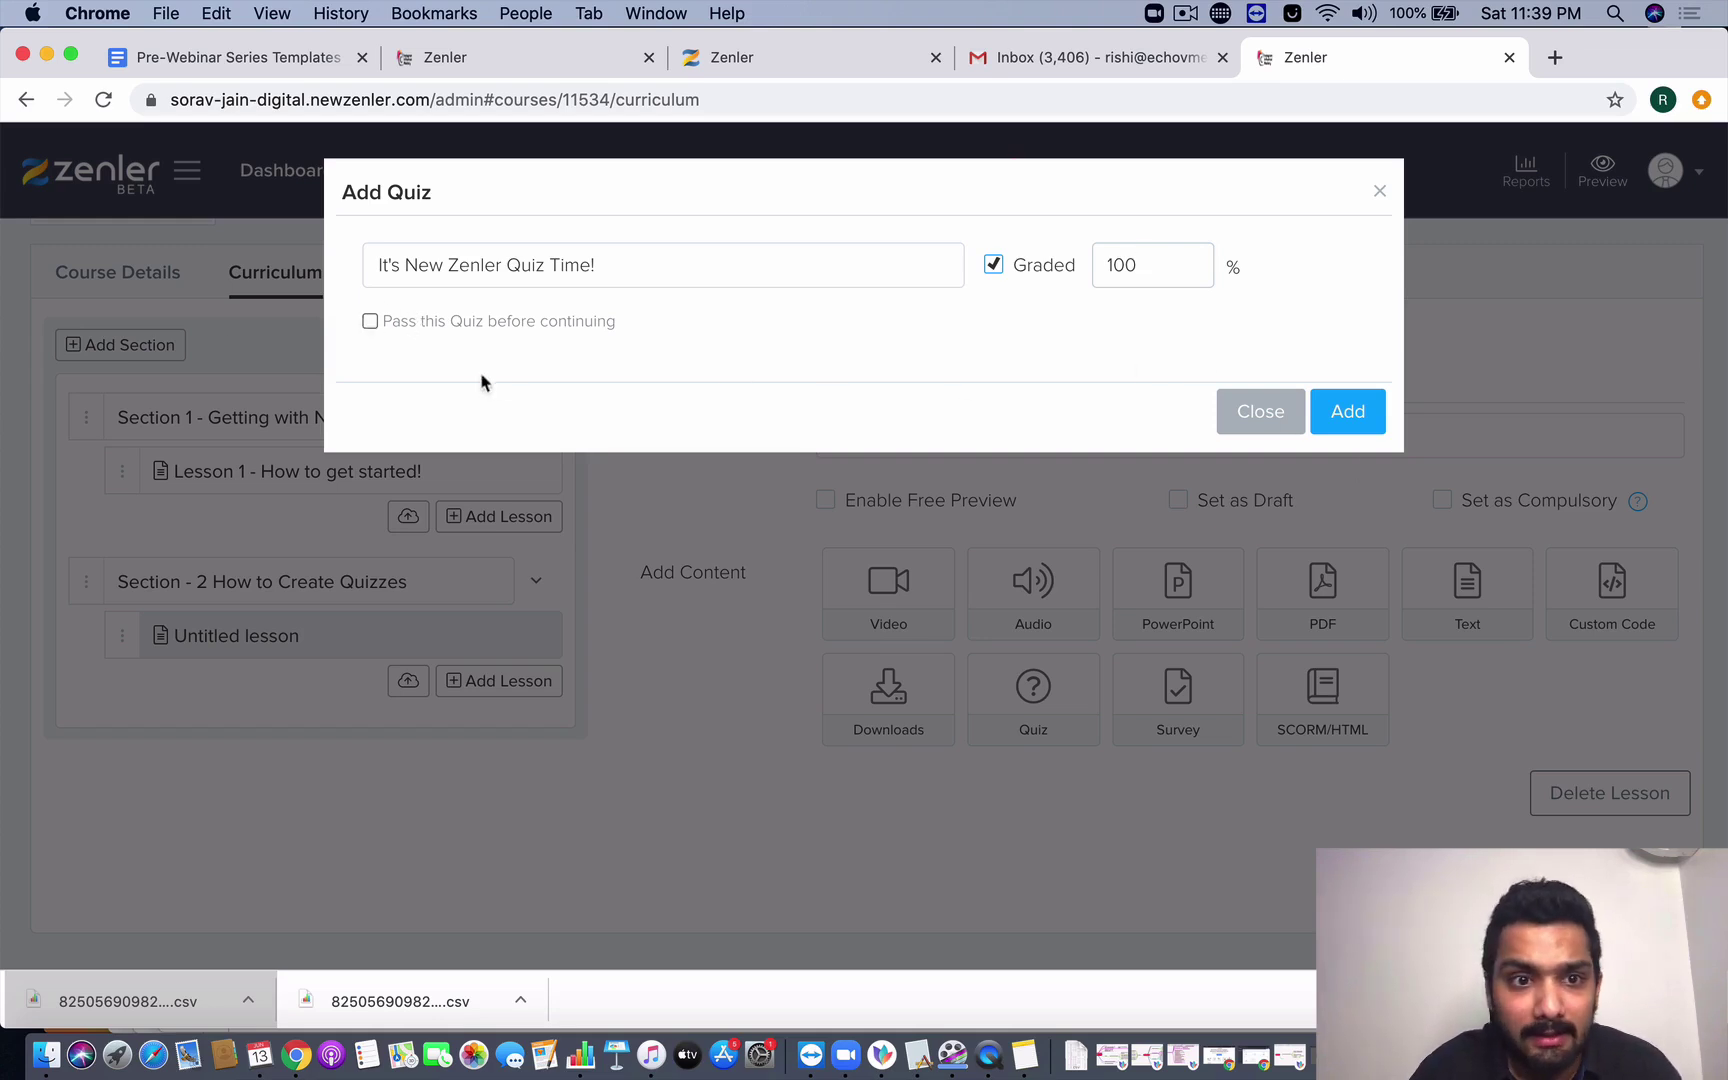
pyautogui.click(370, 322)
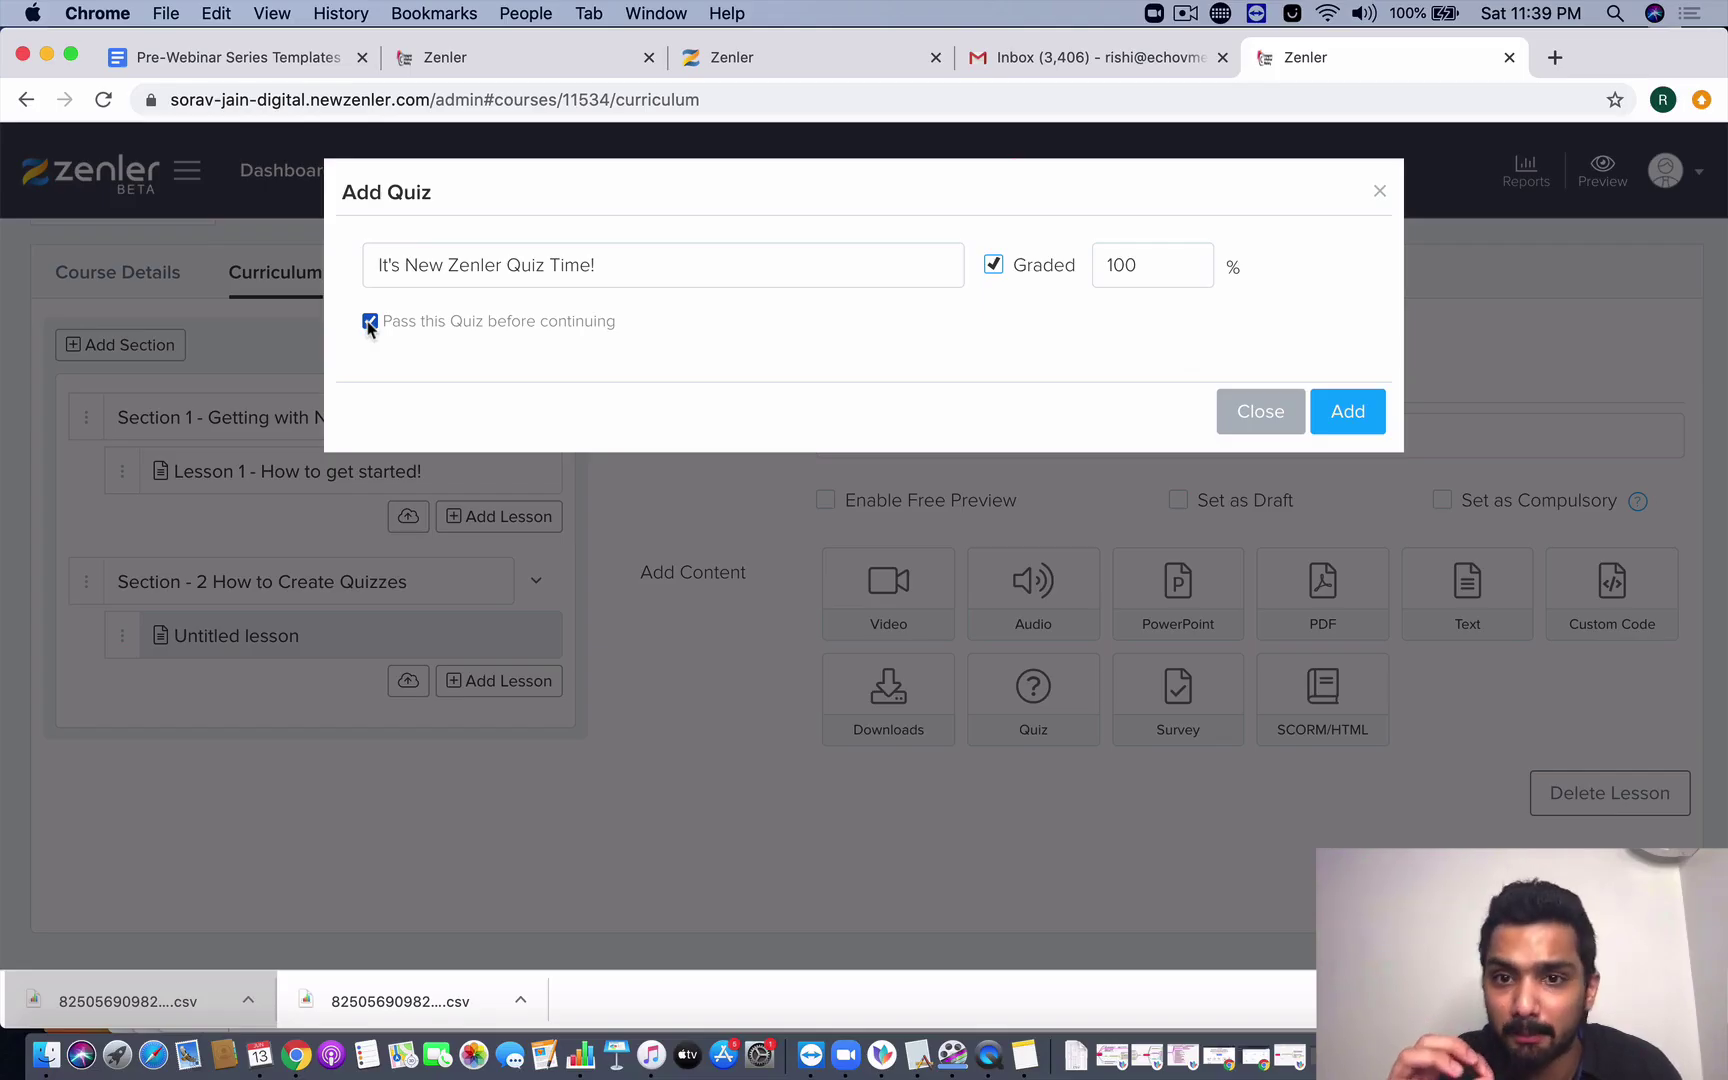
pyautogui.click(370, 322)
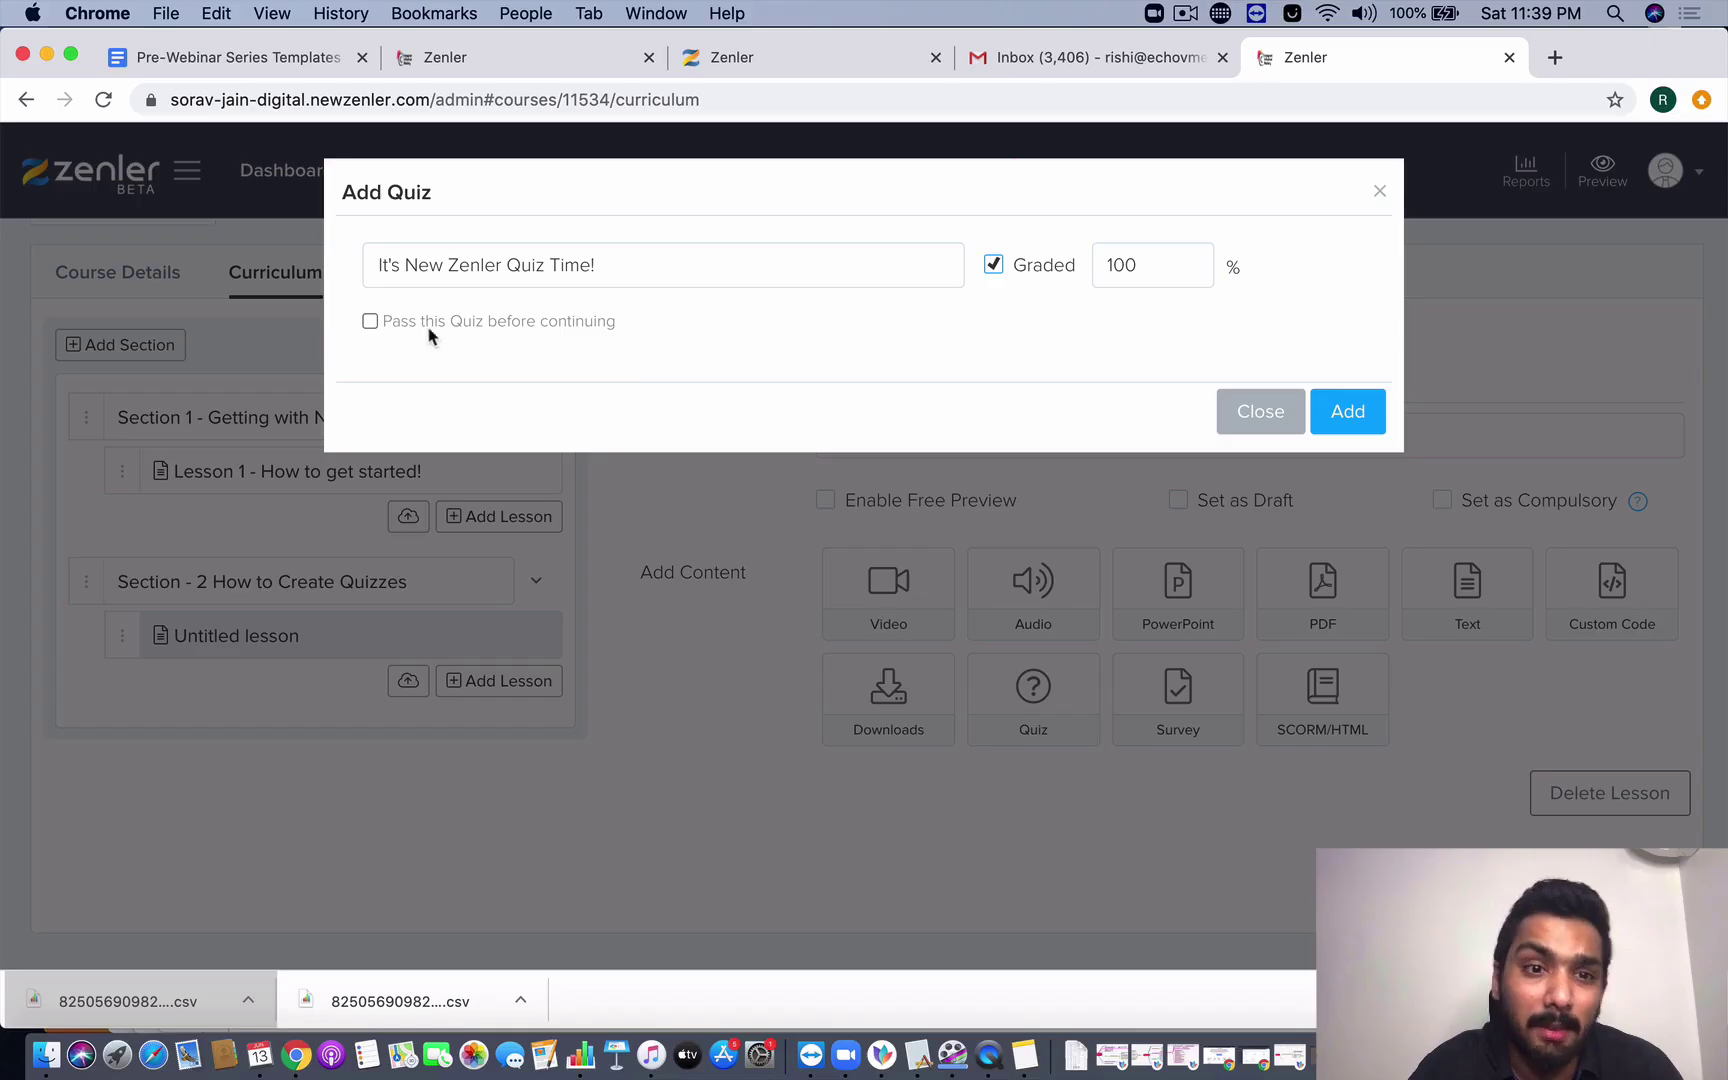
pyautogui.click(370, 322)
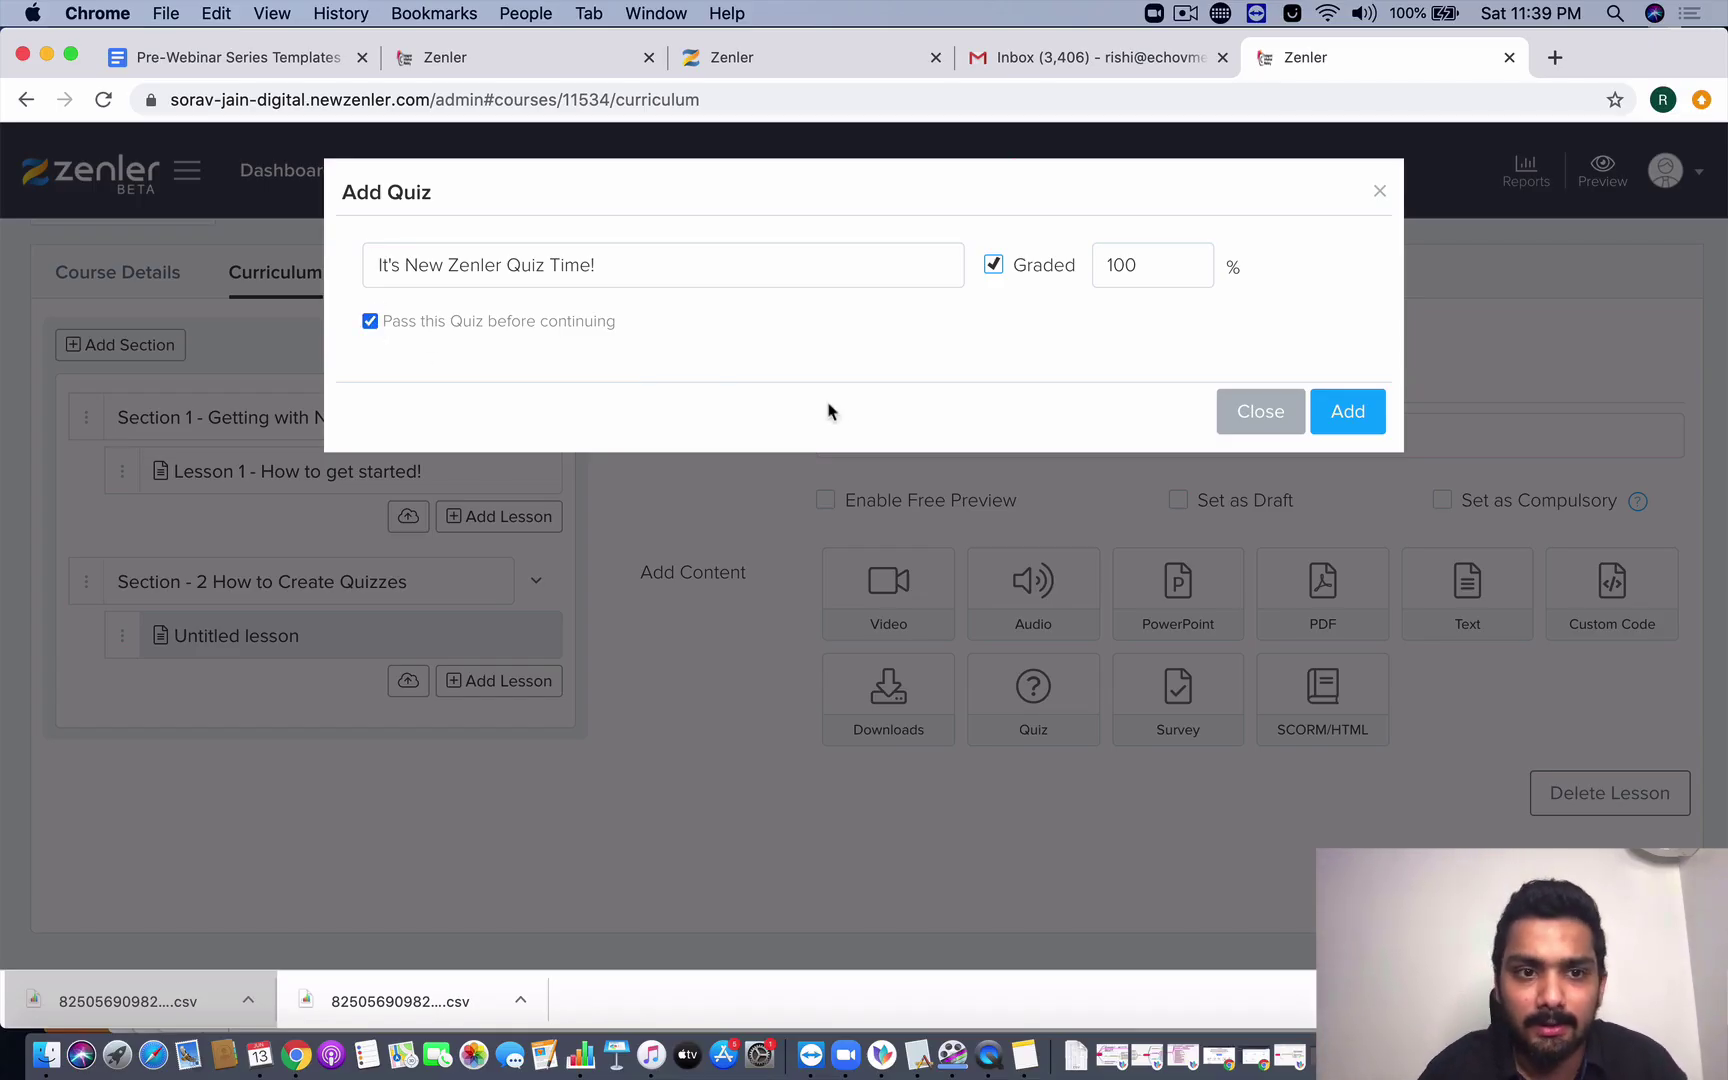
# - Create the quiz "It's New Zenler Quiz Time!" in the lesson and open its question editor
pyautogui.click(1355, 428)
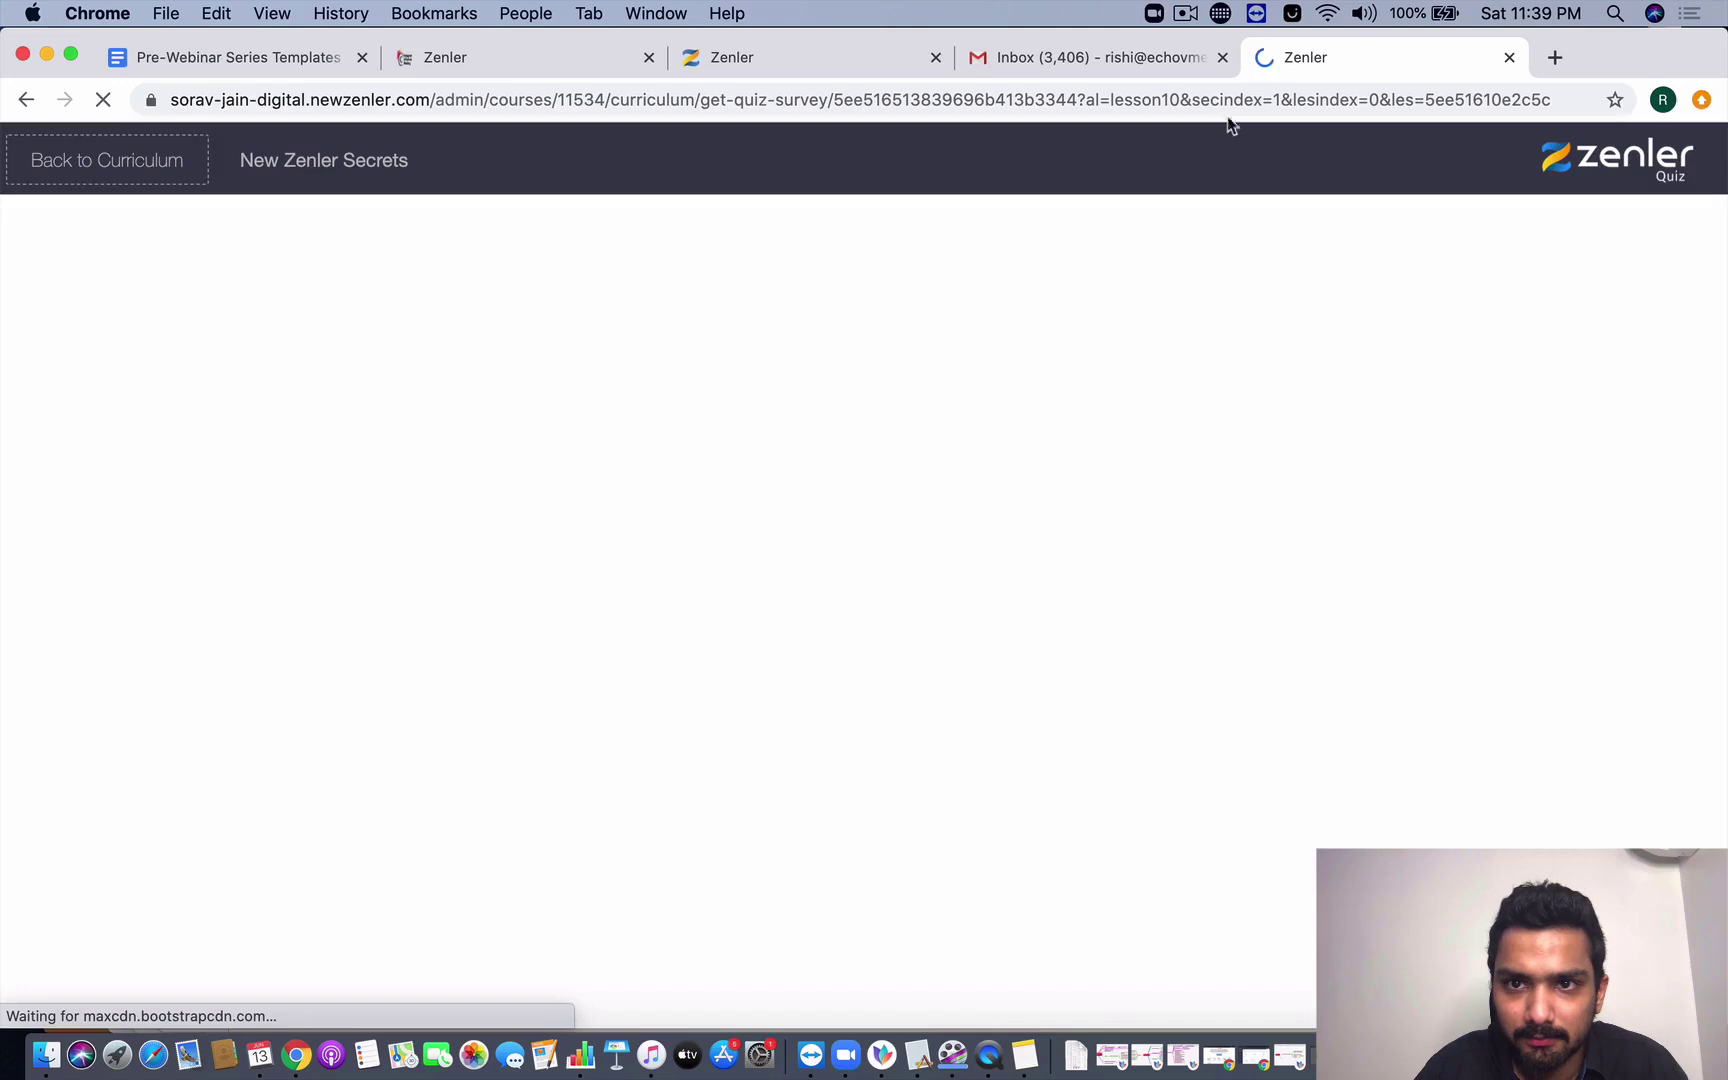
pyautogui.click(1186, 14)
pyautogui.click(1217, 90)
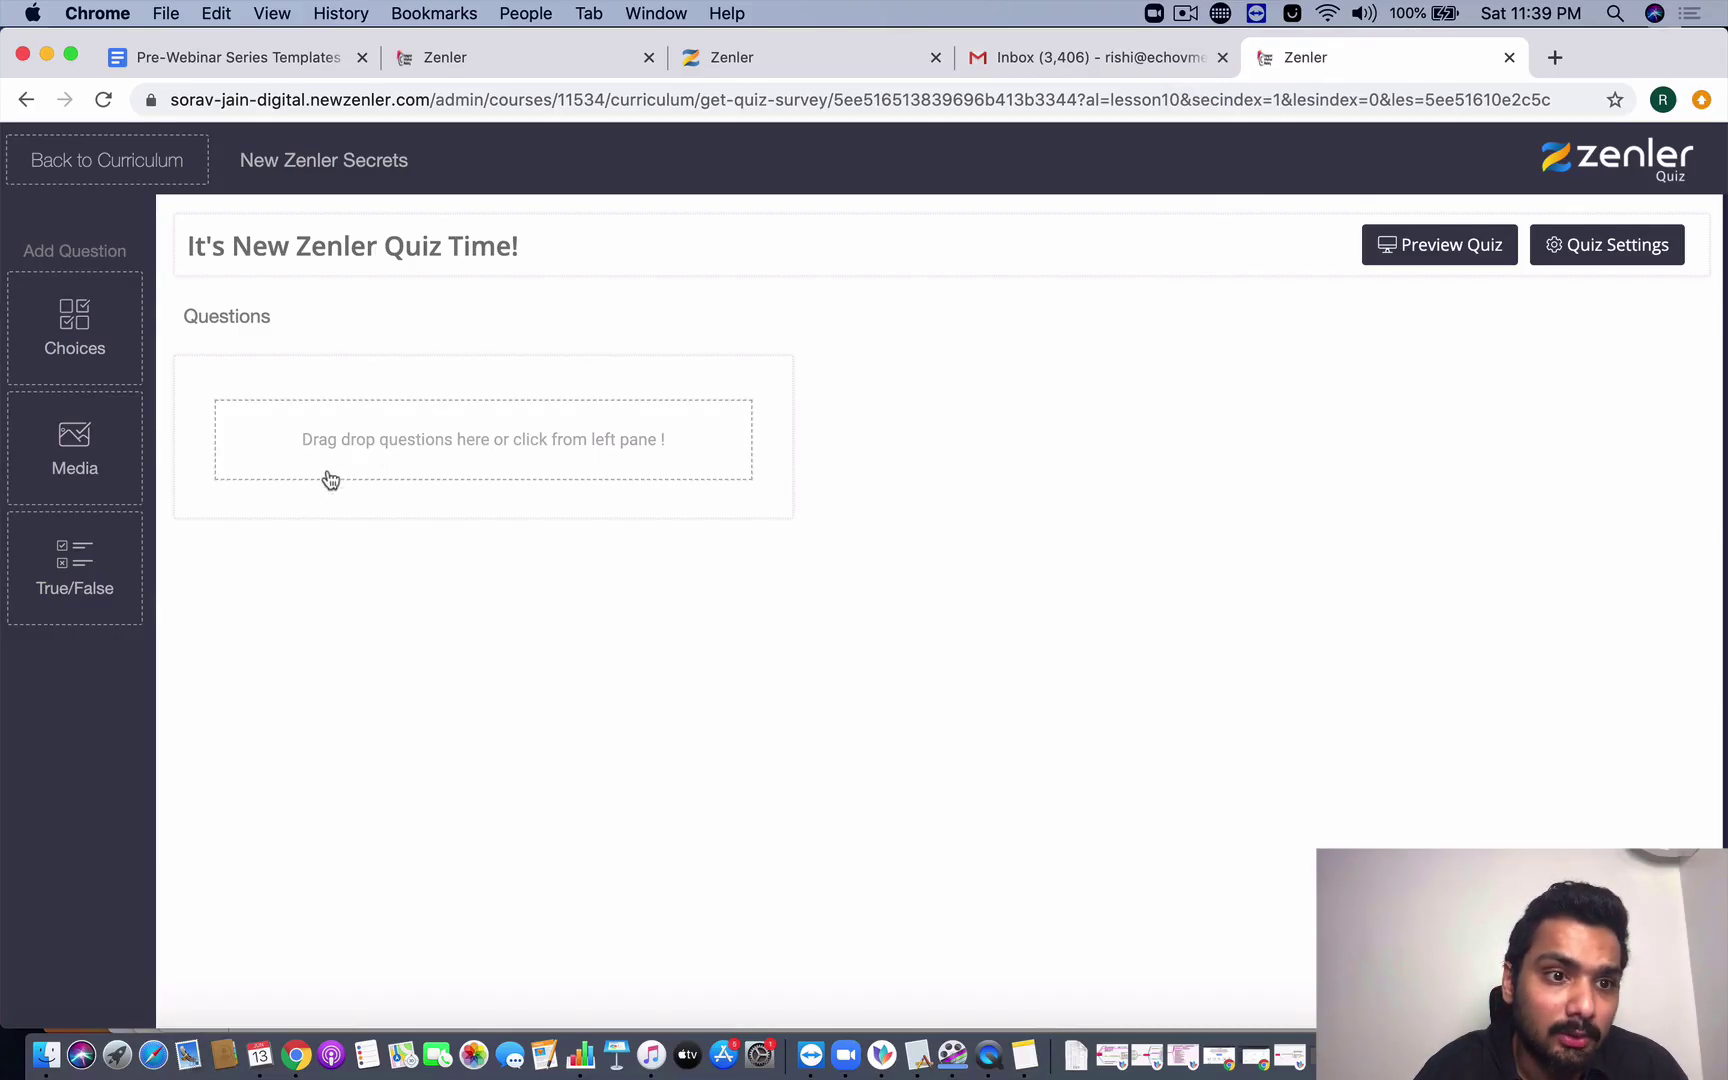
# - Add a true/false question reading "What is the monthly pricing plan for NZ - is it 47$?" to the quiz
pyautogui.moveTo(95, 567); pyautogui.dragTo(300, 450)
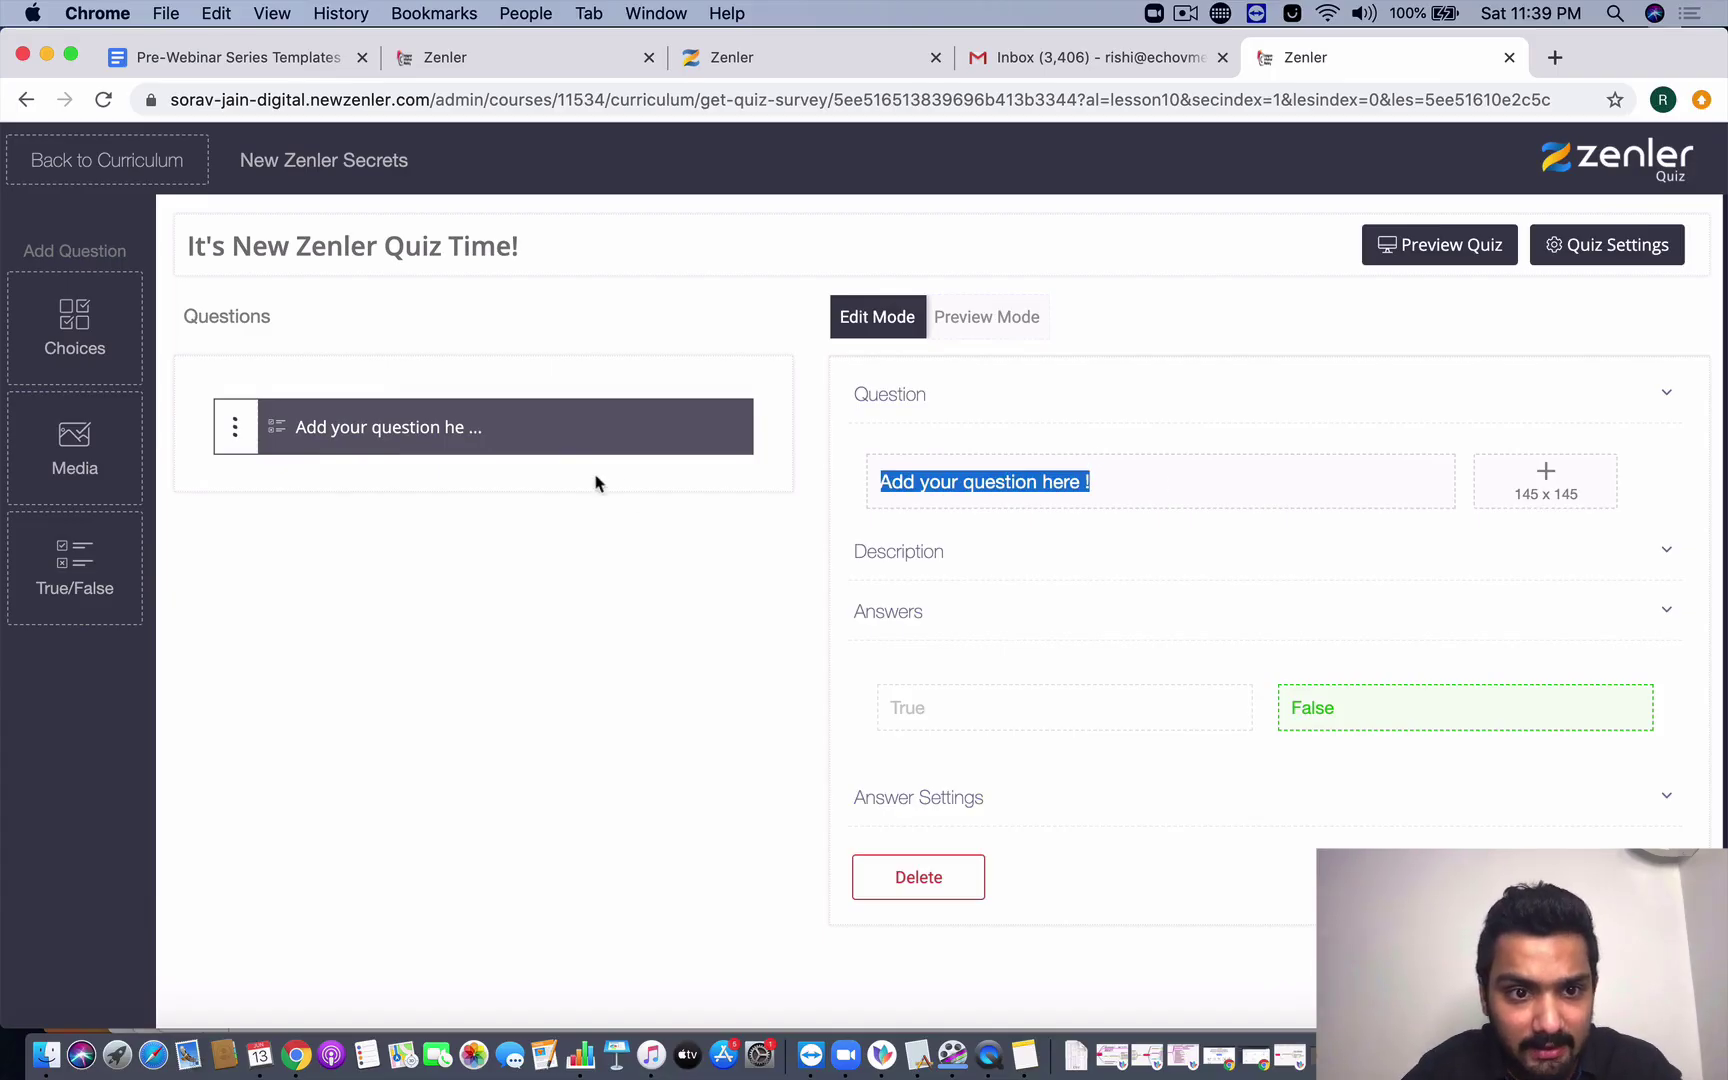
pyautogui.press('BackSpace')
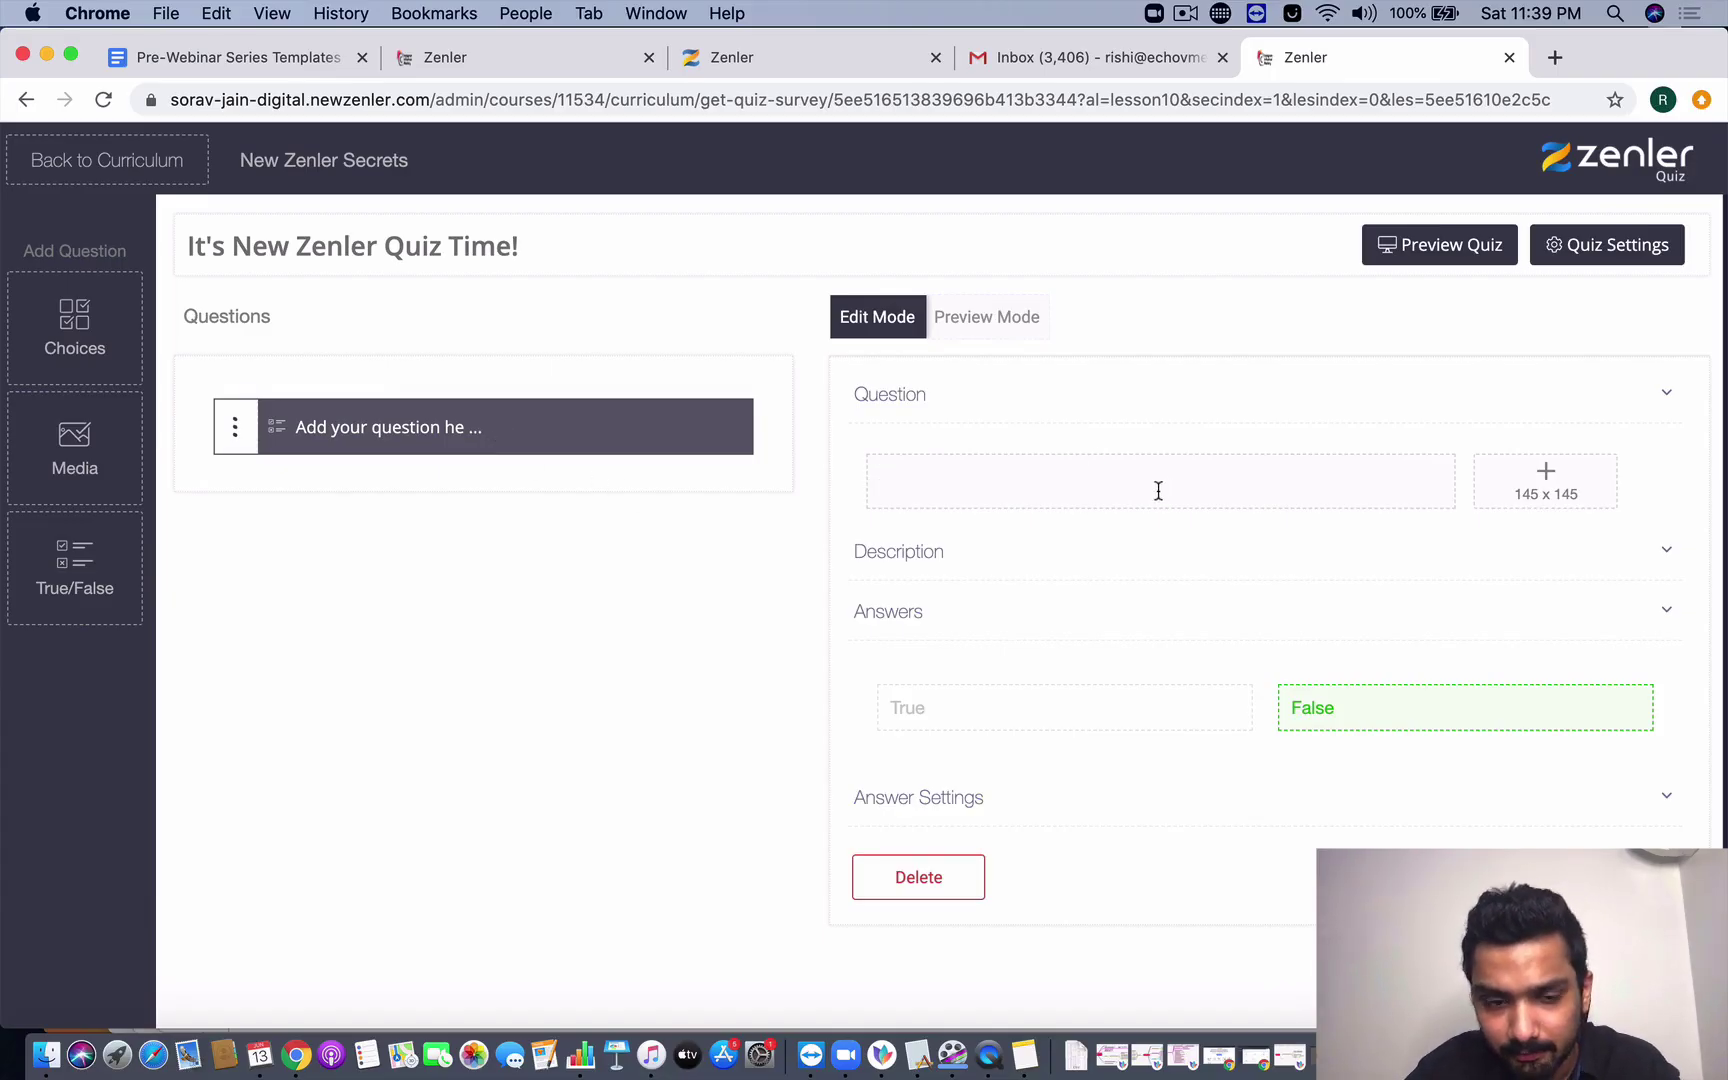
pyautogui.write('What is the monthly pricing plan for NZ?')
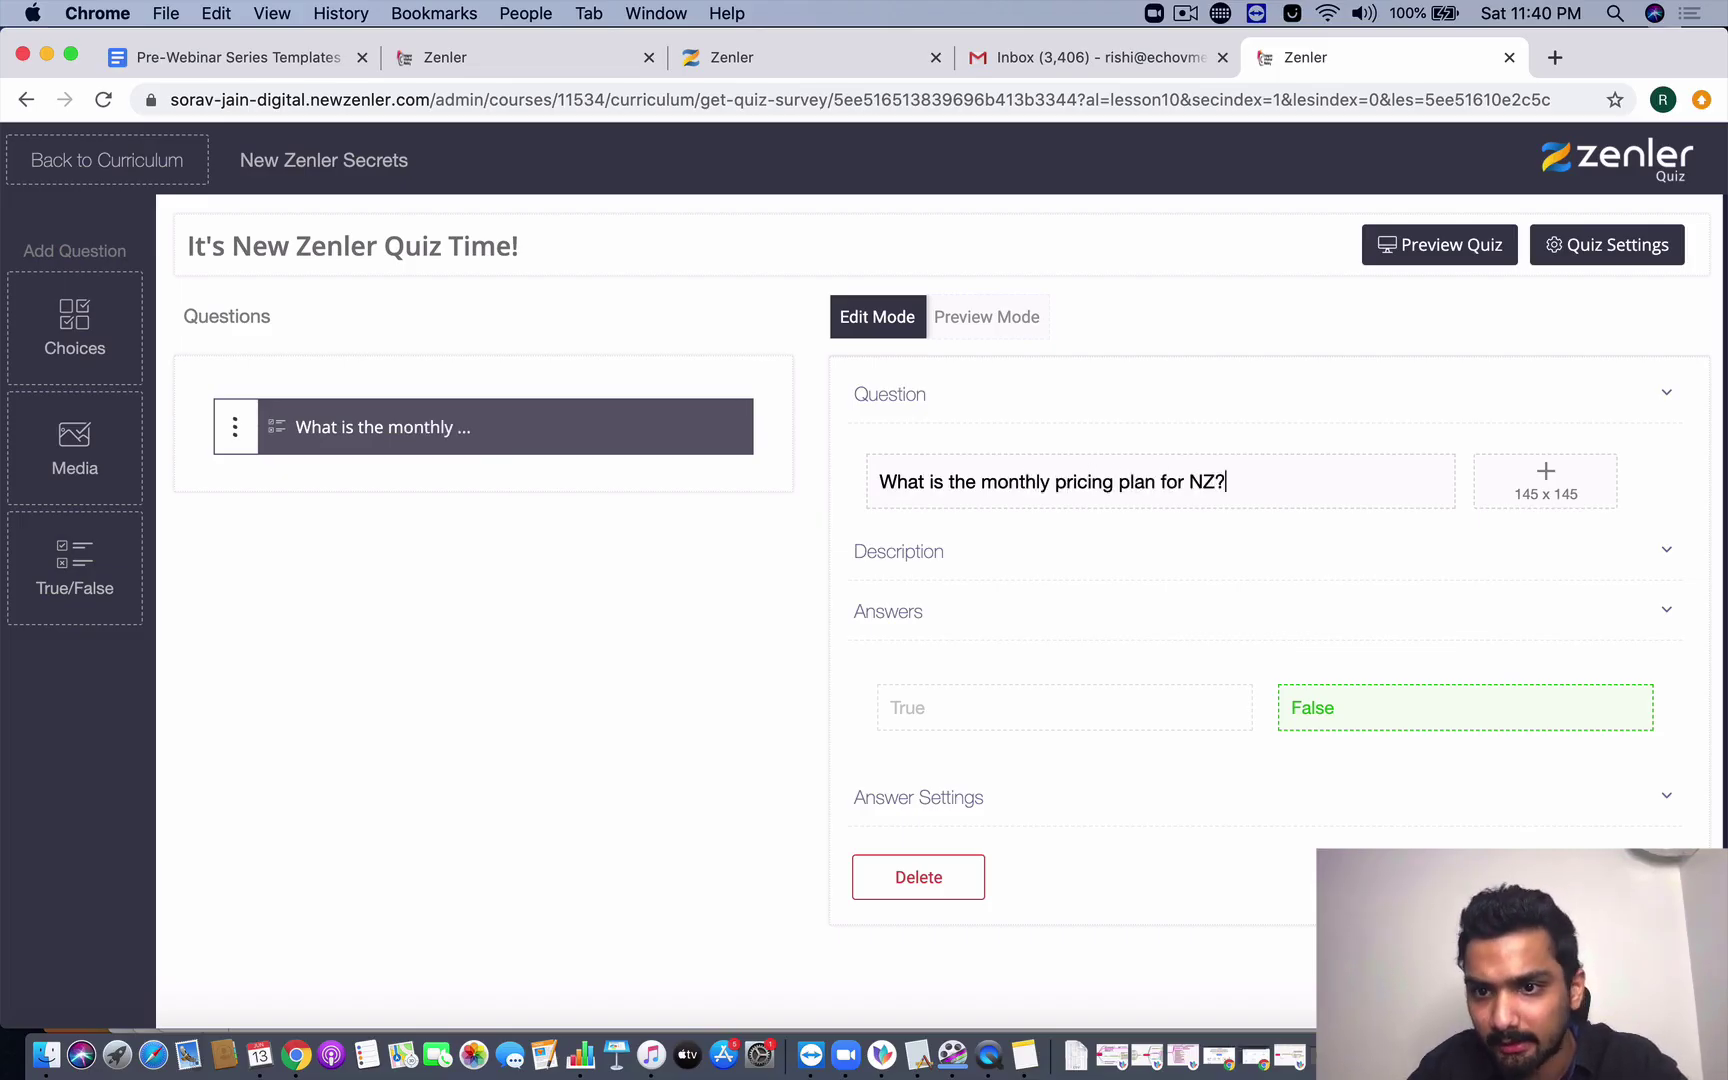
pyautogui.click(1203, 567)
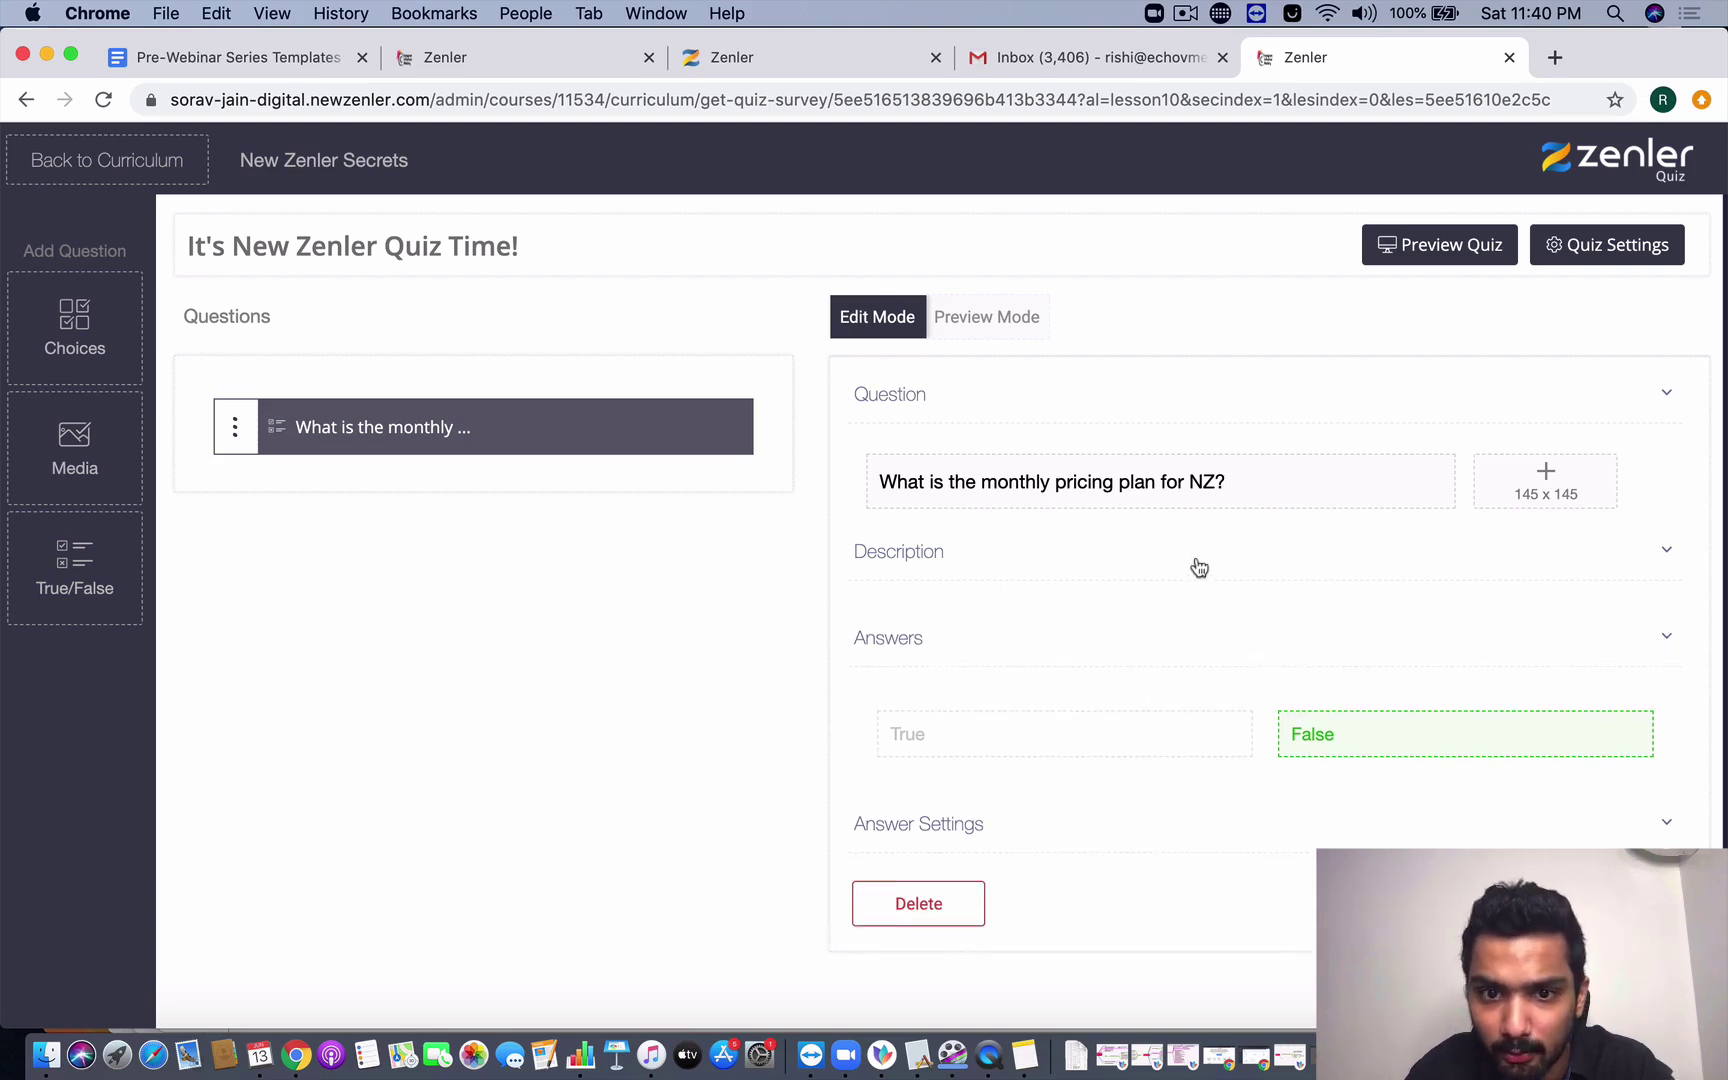
pyautogui.click(1184, 14)
pyautogui.click(1205, 85)
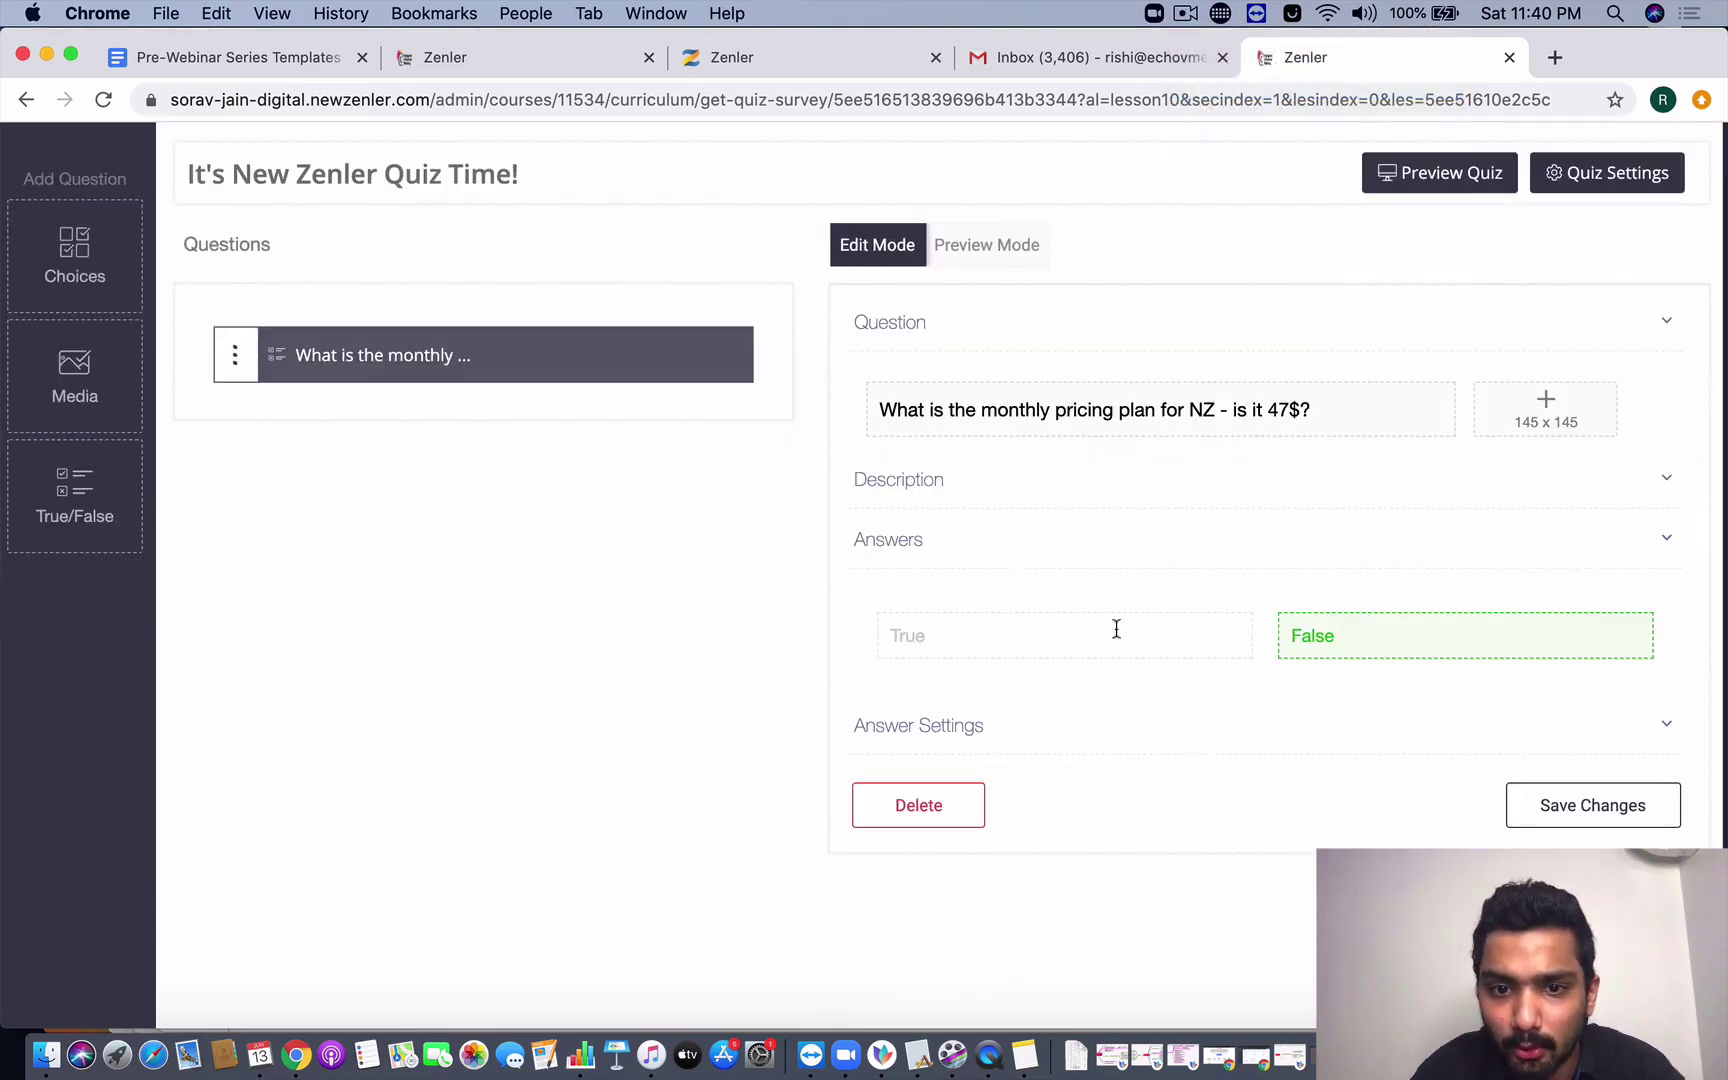
# - Expand the description options and mark True as the correct answer to the monthly pricing question
pyautogui.moveTo(1101, 632)
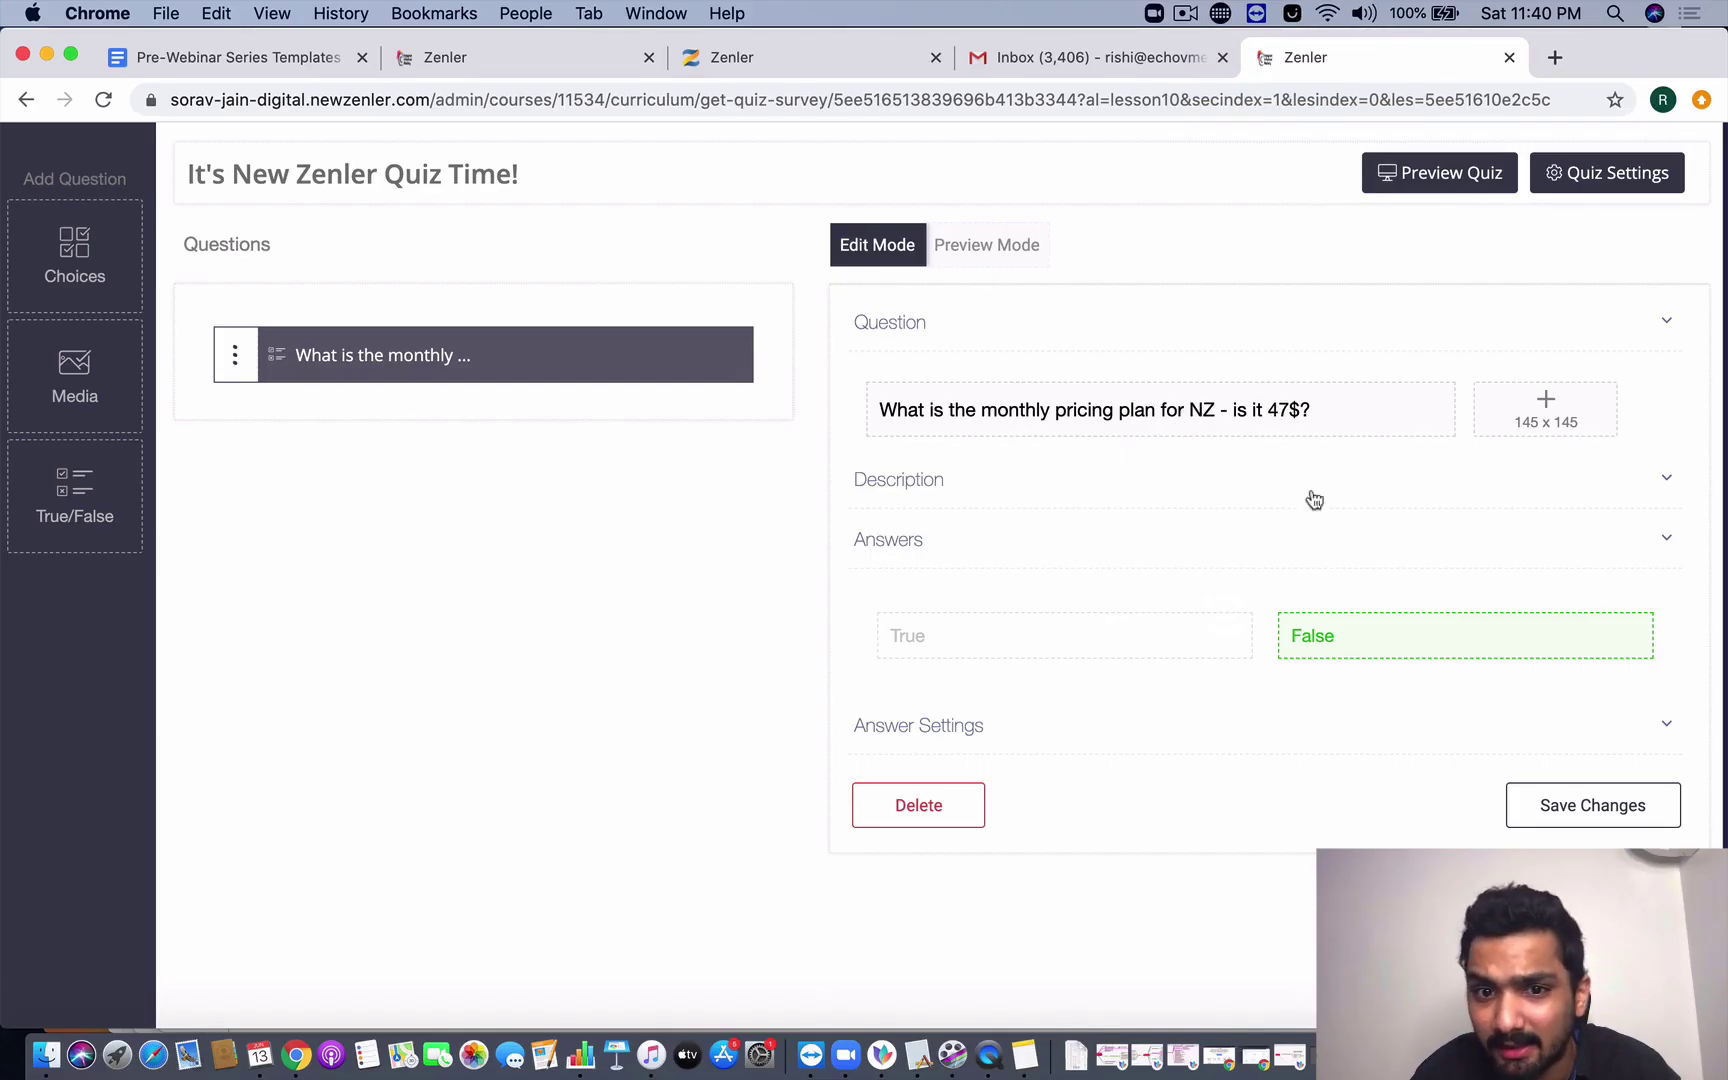
pyautogui.click(1606, 482)
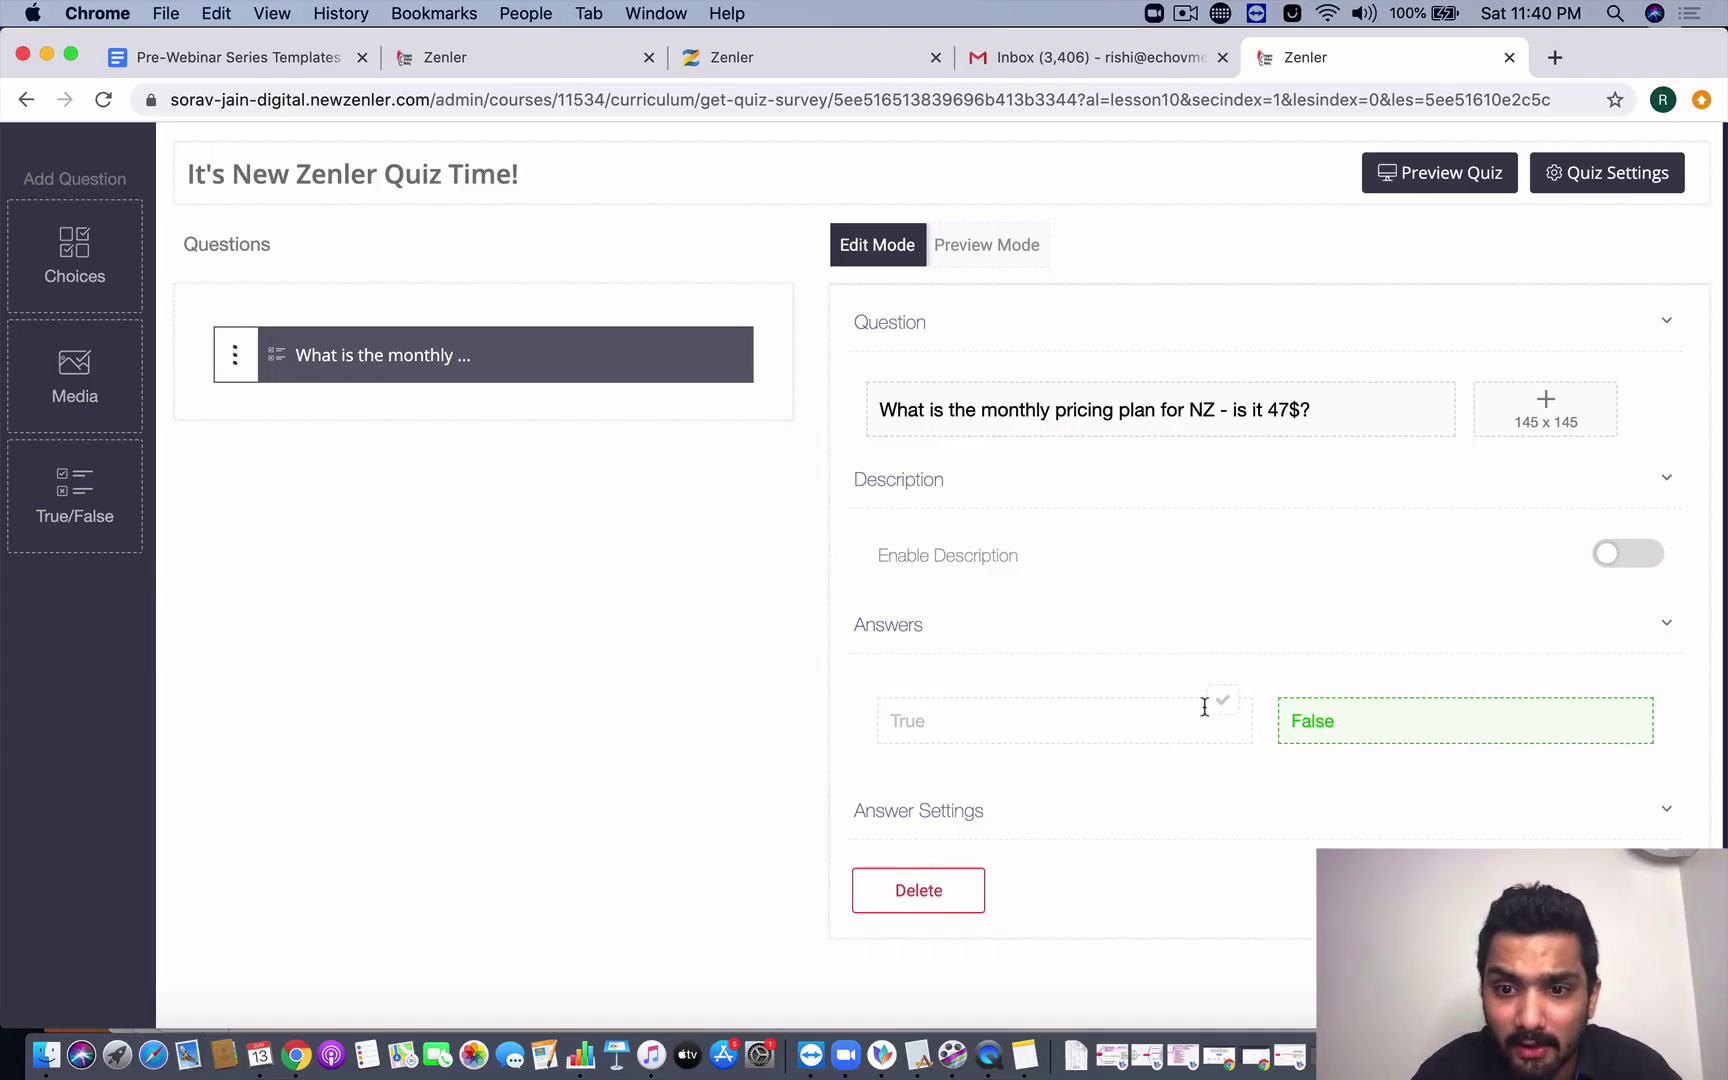
pyautogui.click(1222, 701)
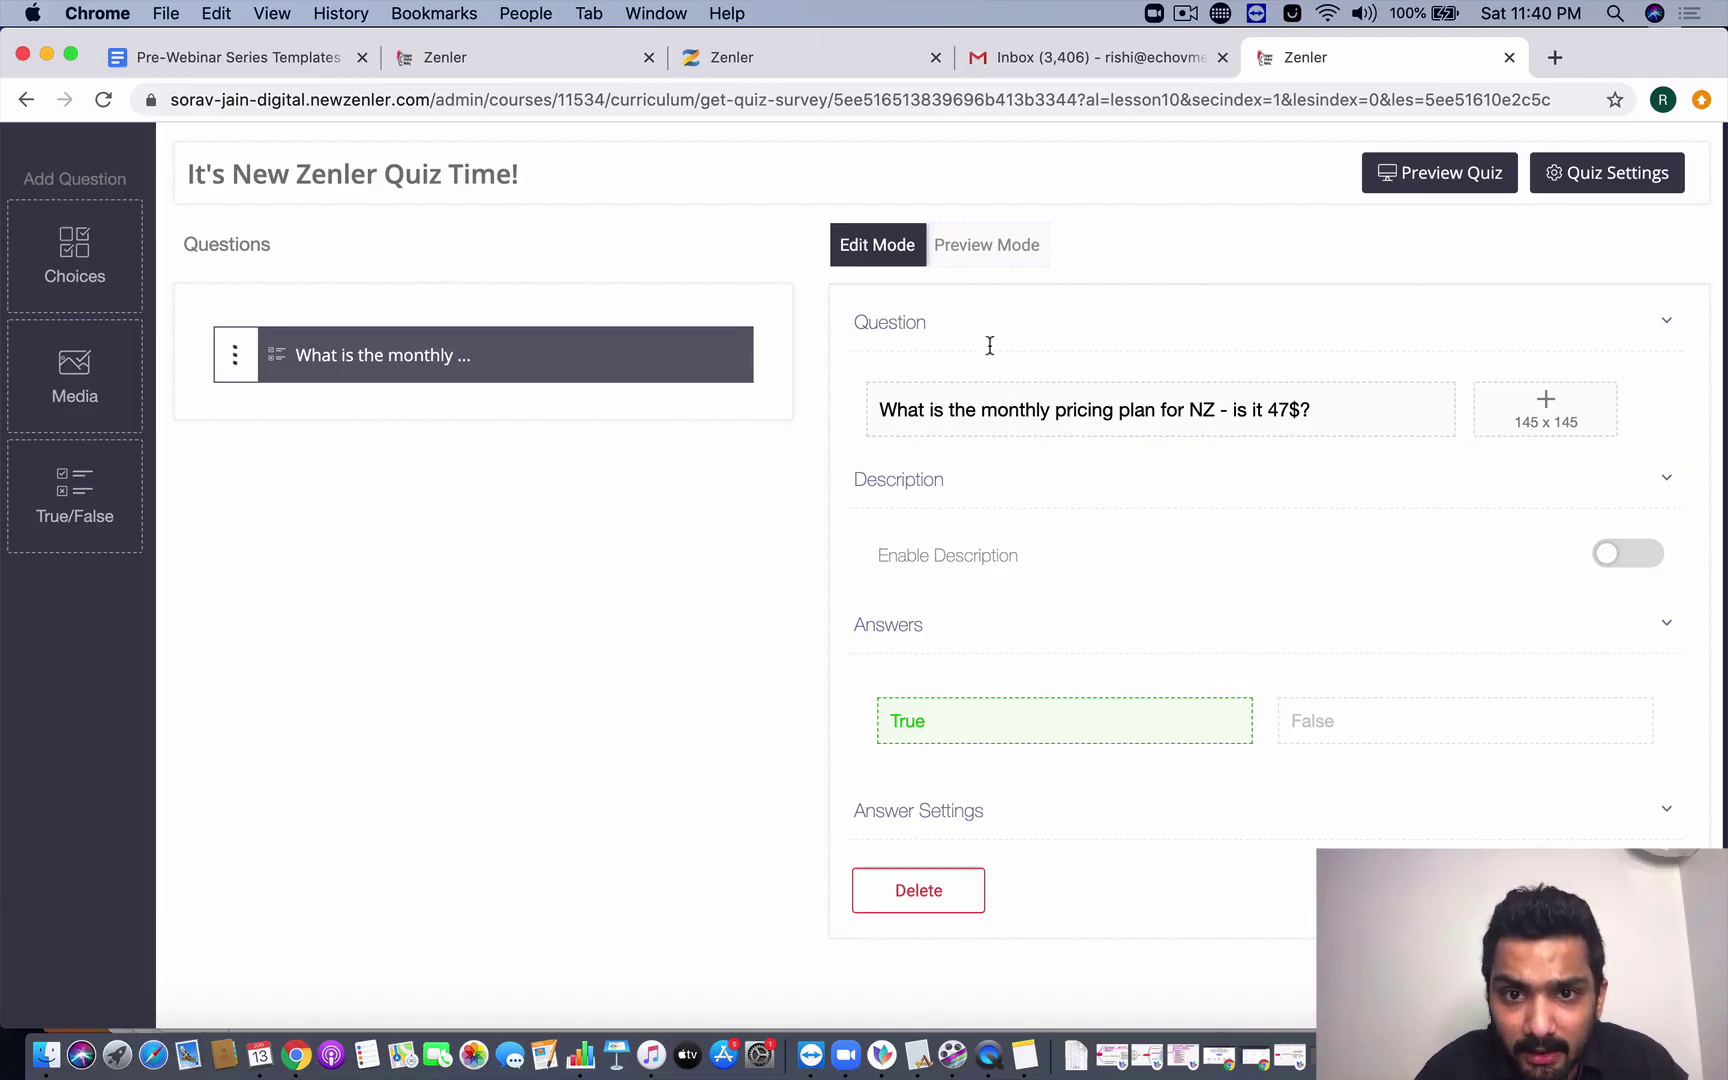
# - Preview the monthly pricing question, answer it with True, submit the quiz and check the score and grade
pyautogui.click(978, 256)
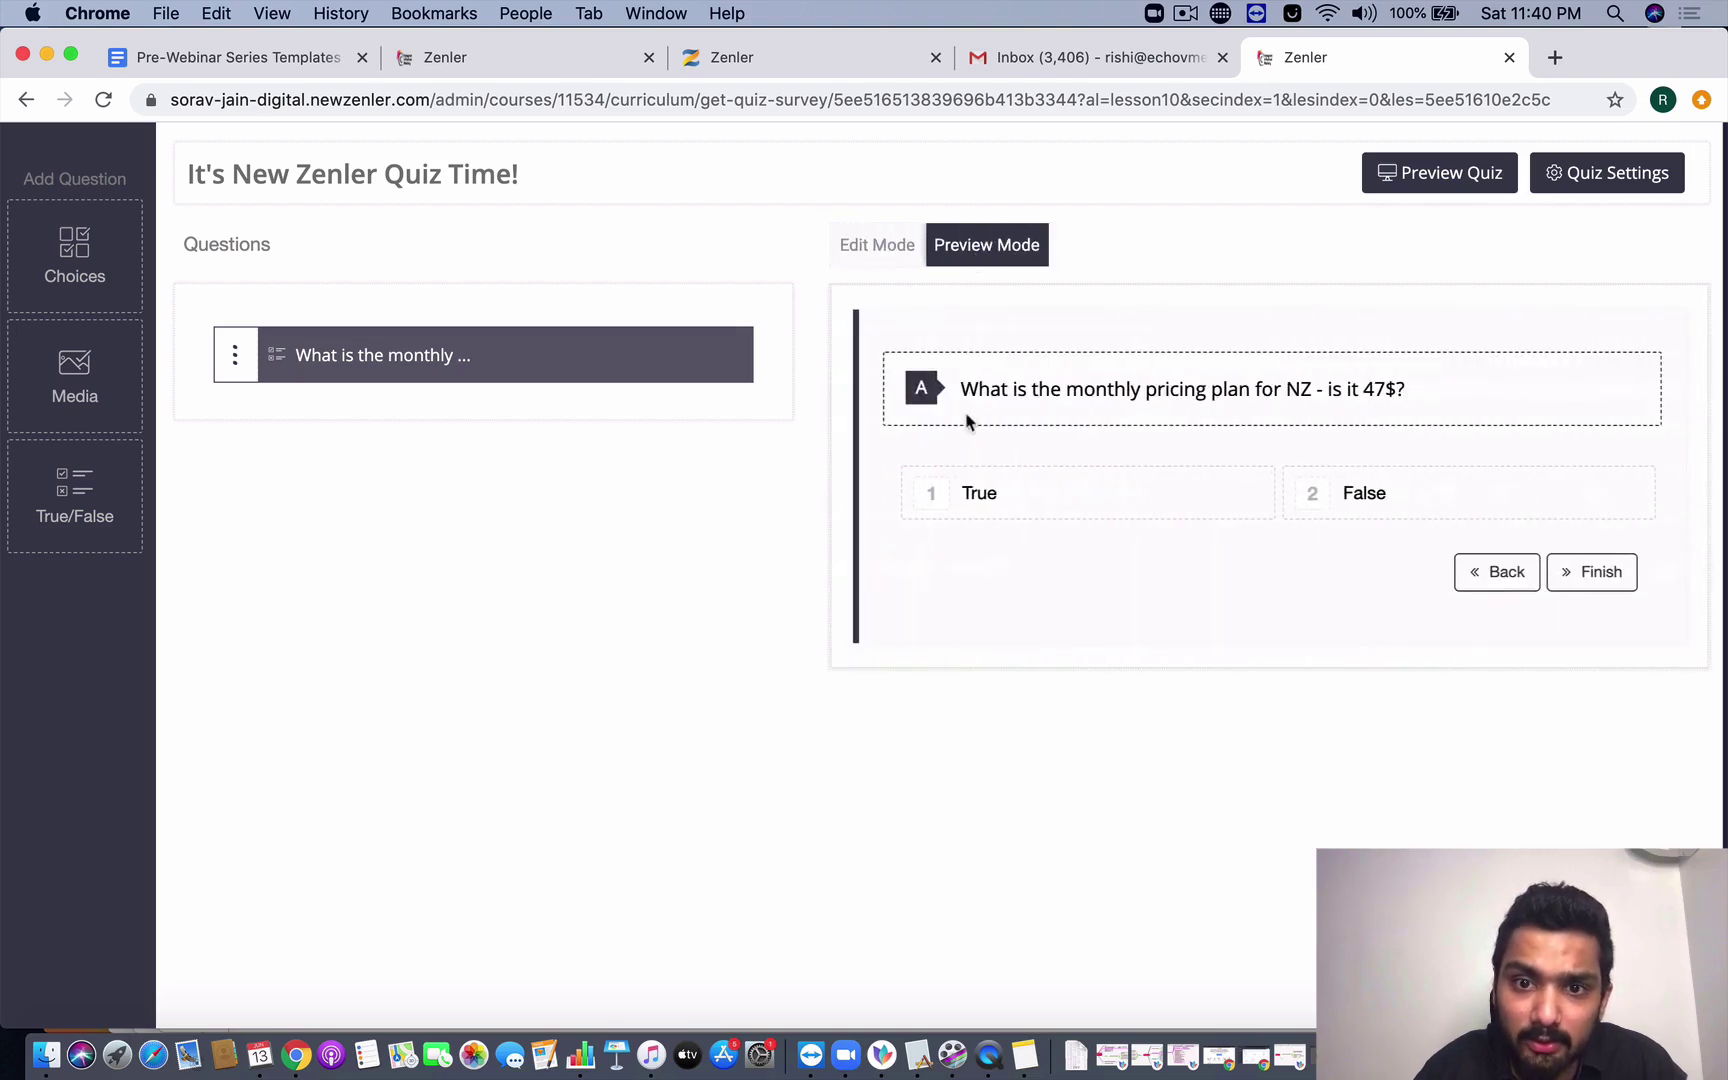
pyautogui.click(1044, 500)
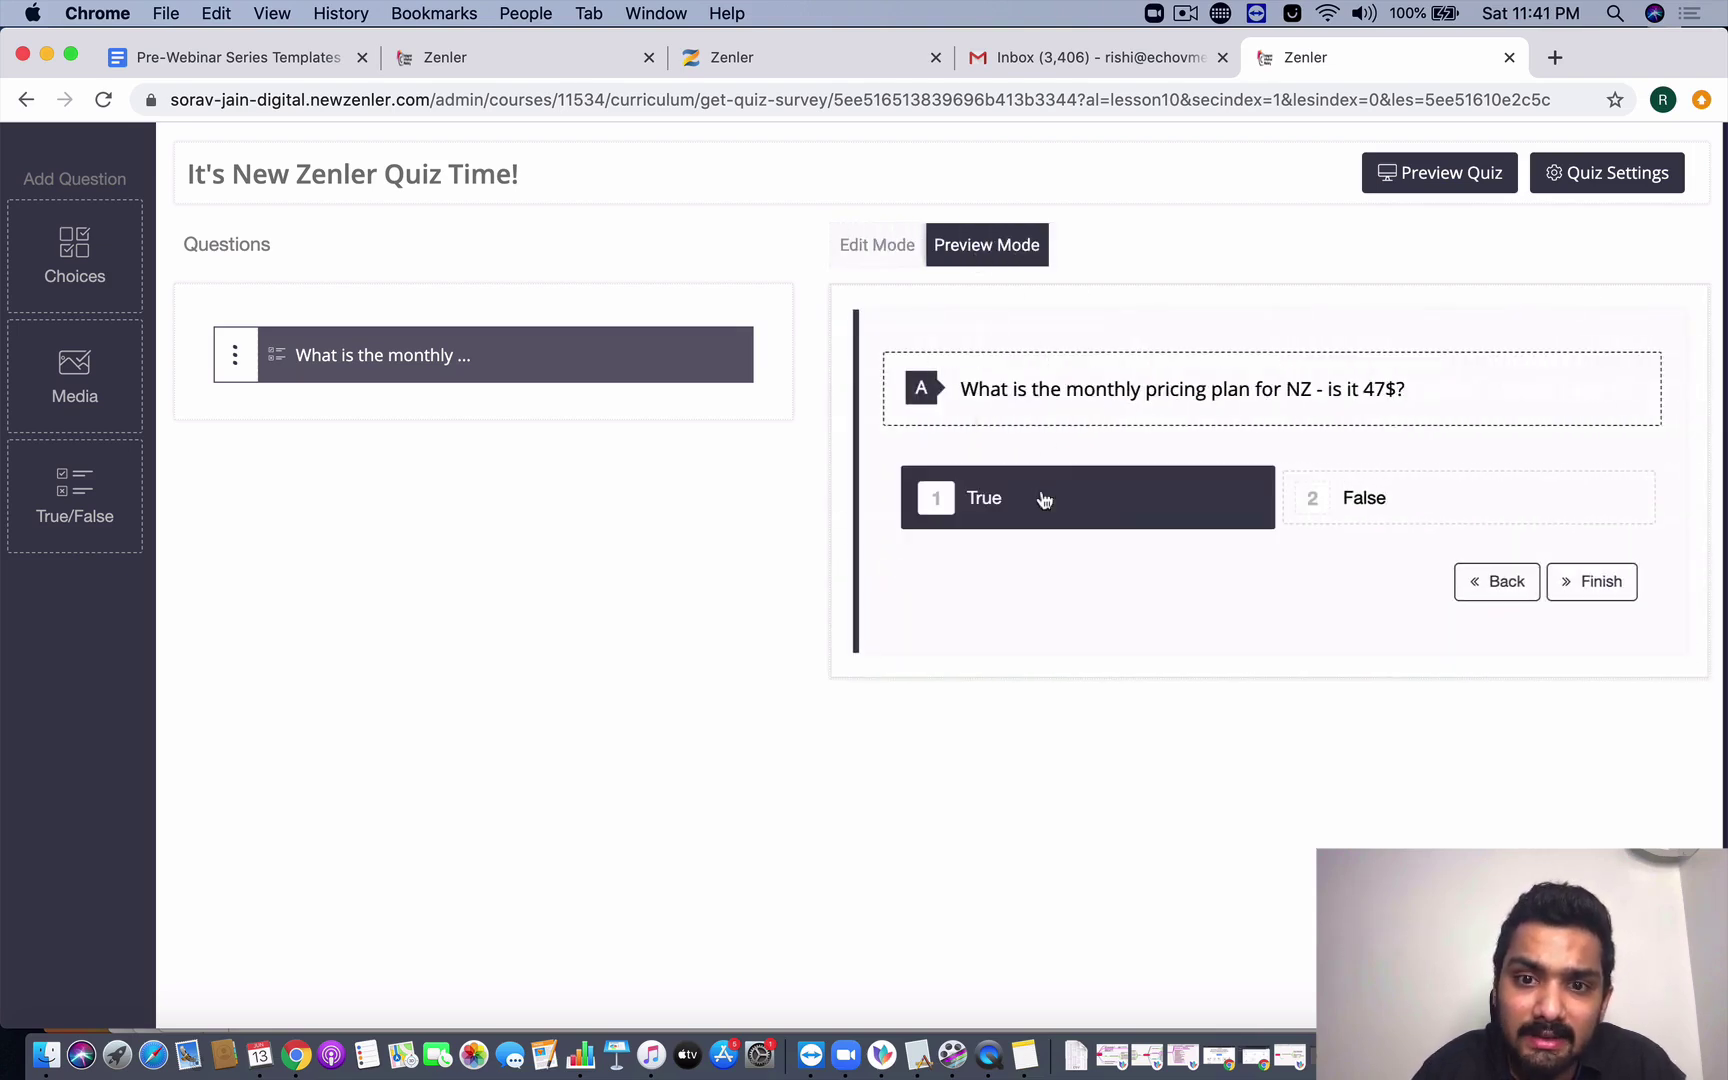
pyautogui.click(1588, 582)
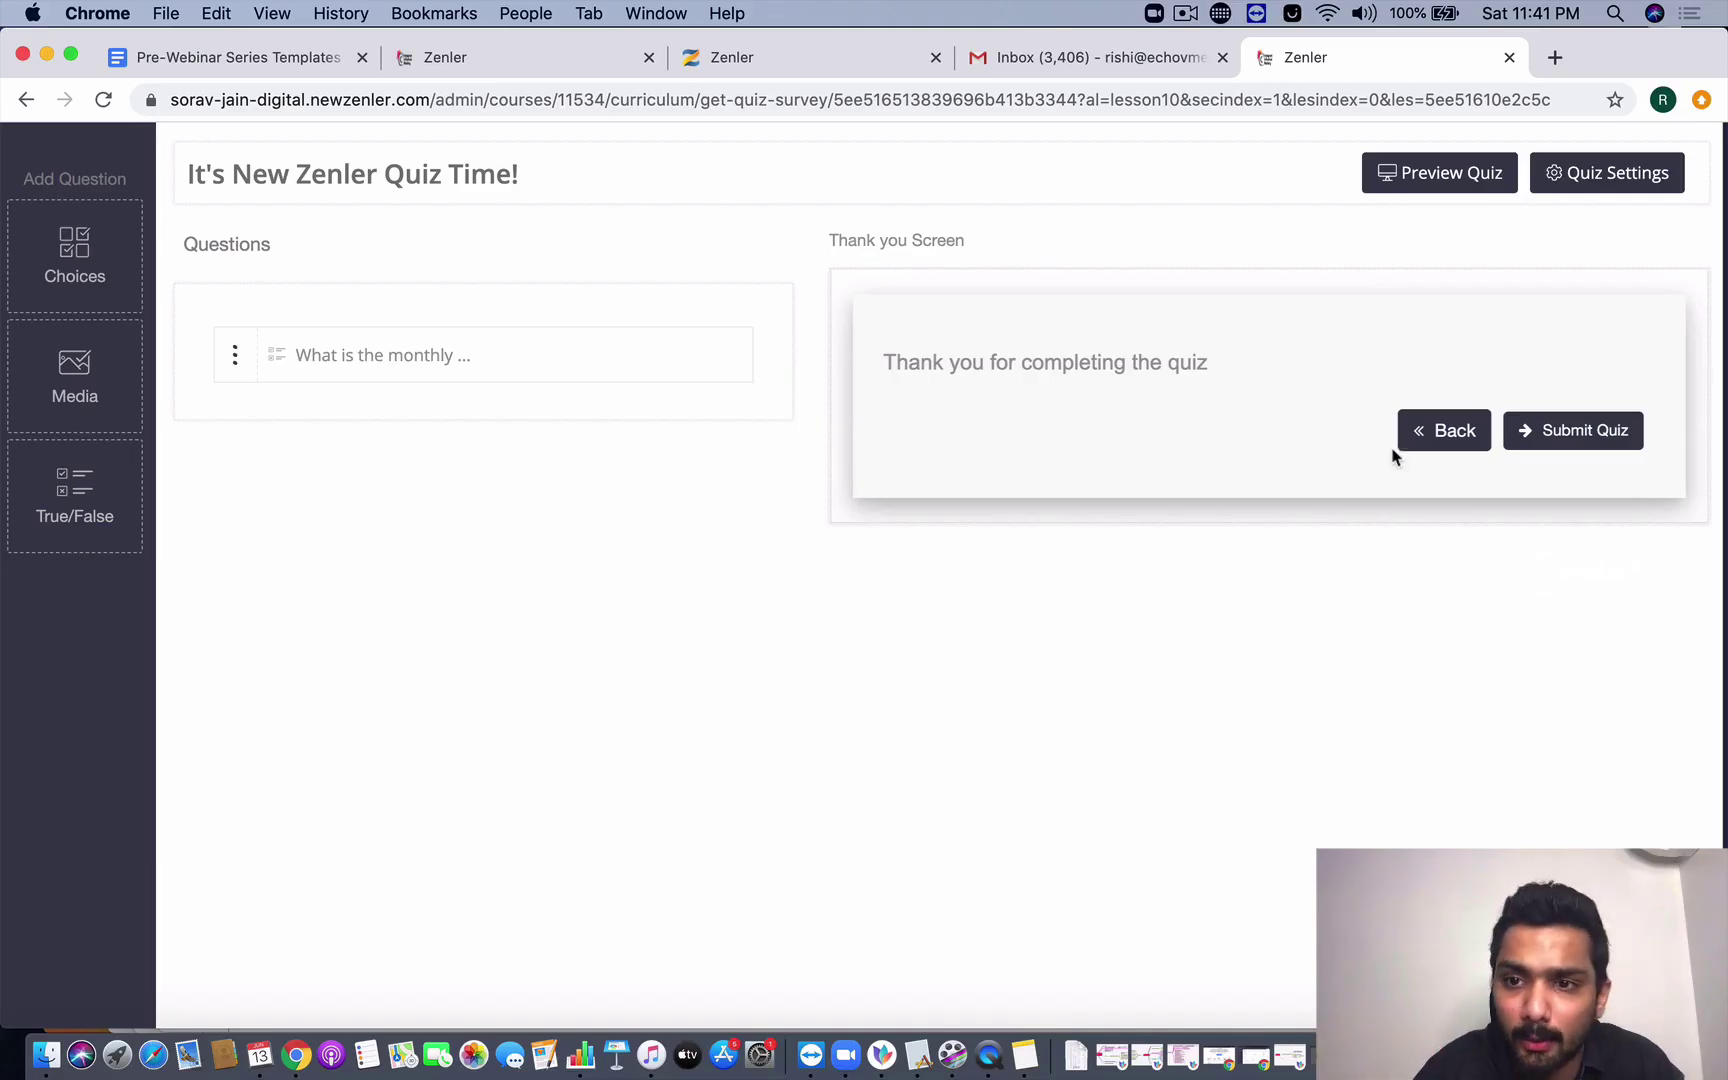
pyautogui.click(1540, 435)
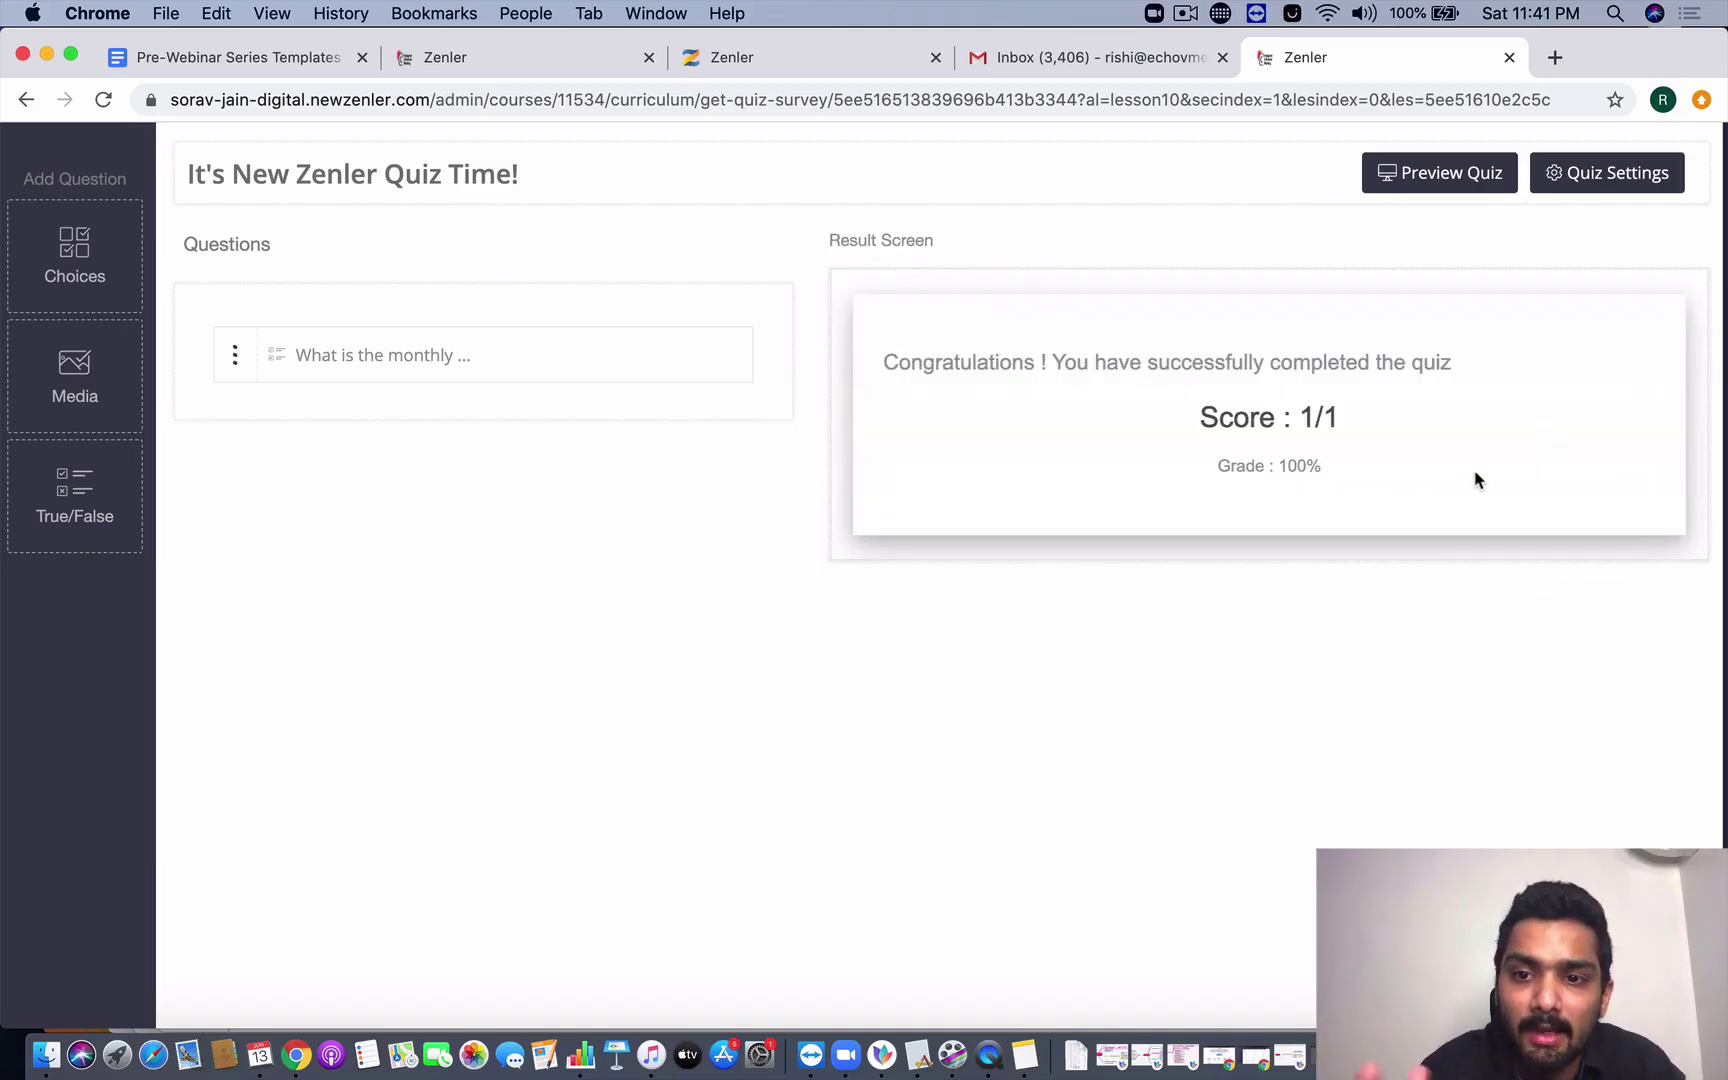
pyautogui.moveTo(1293, 422); pyautogui.dragTo(1358, 417)
pyautogui.click(1316, 474)
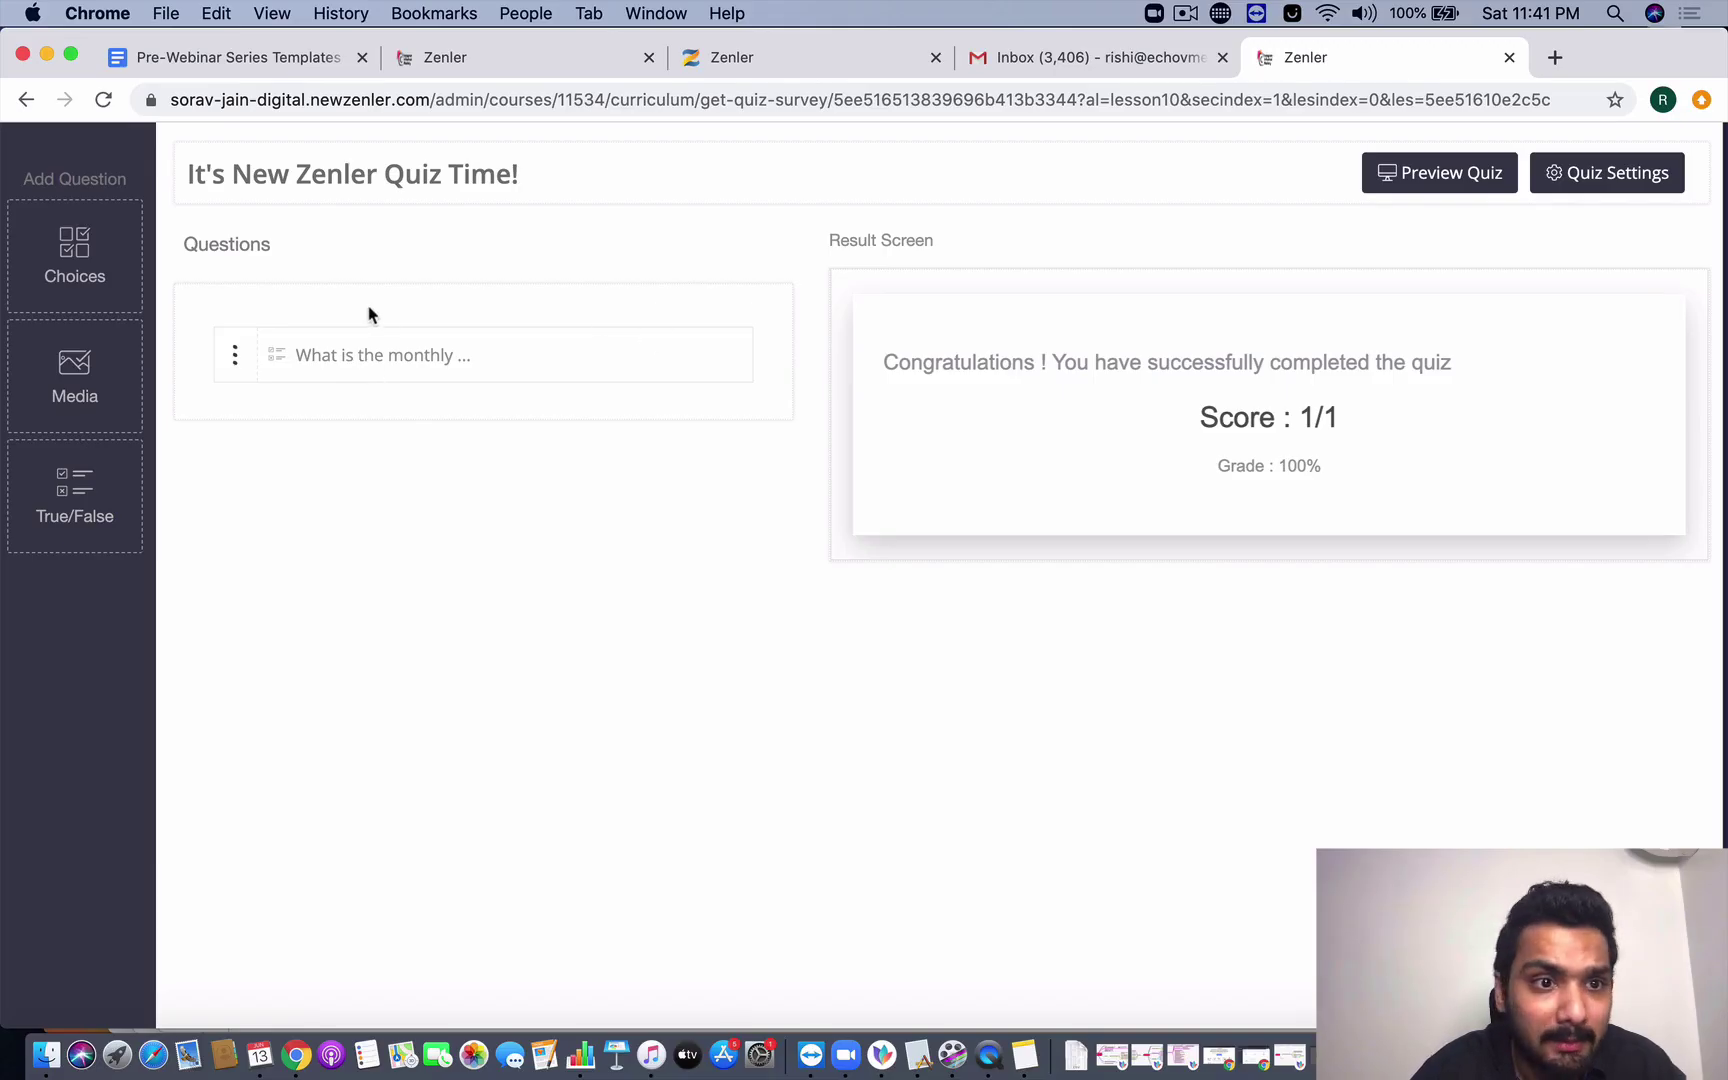
# - Add a choices question reading "What is NZ pricing plan for annual?" to the quiz
pyautogui.moveTo(108, 258); pyautogui.dragTo(444, 467)
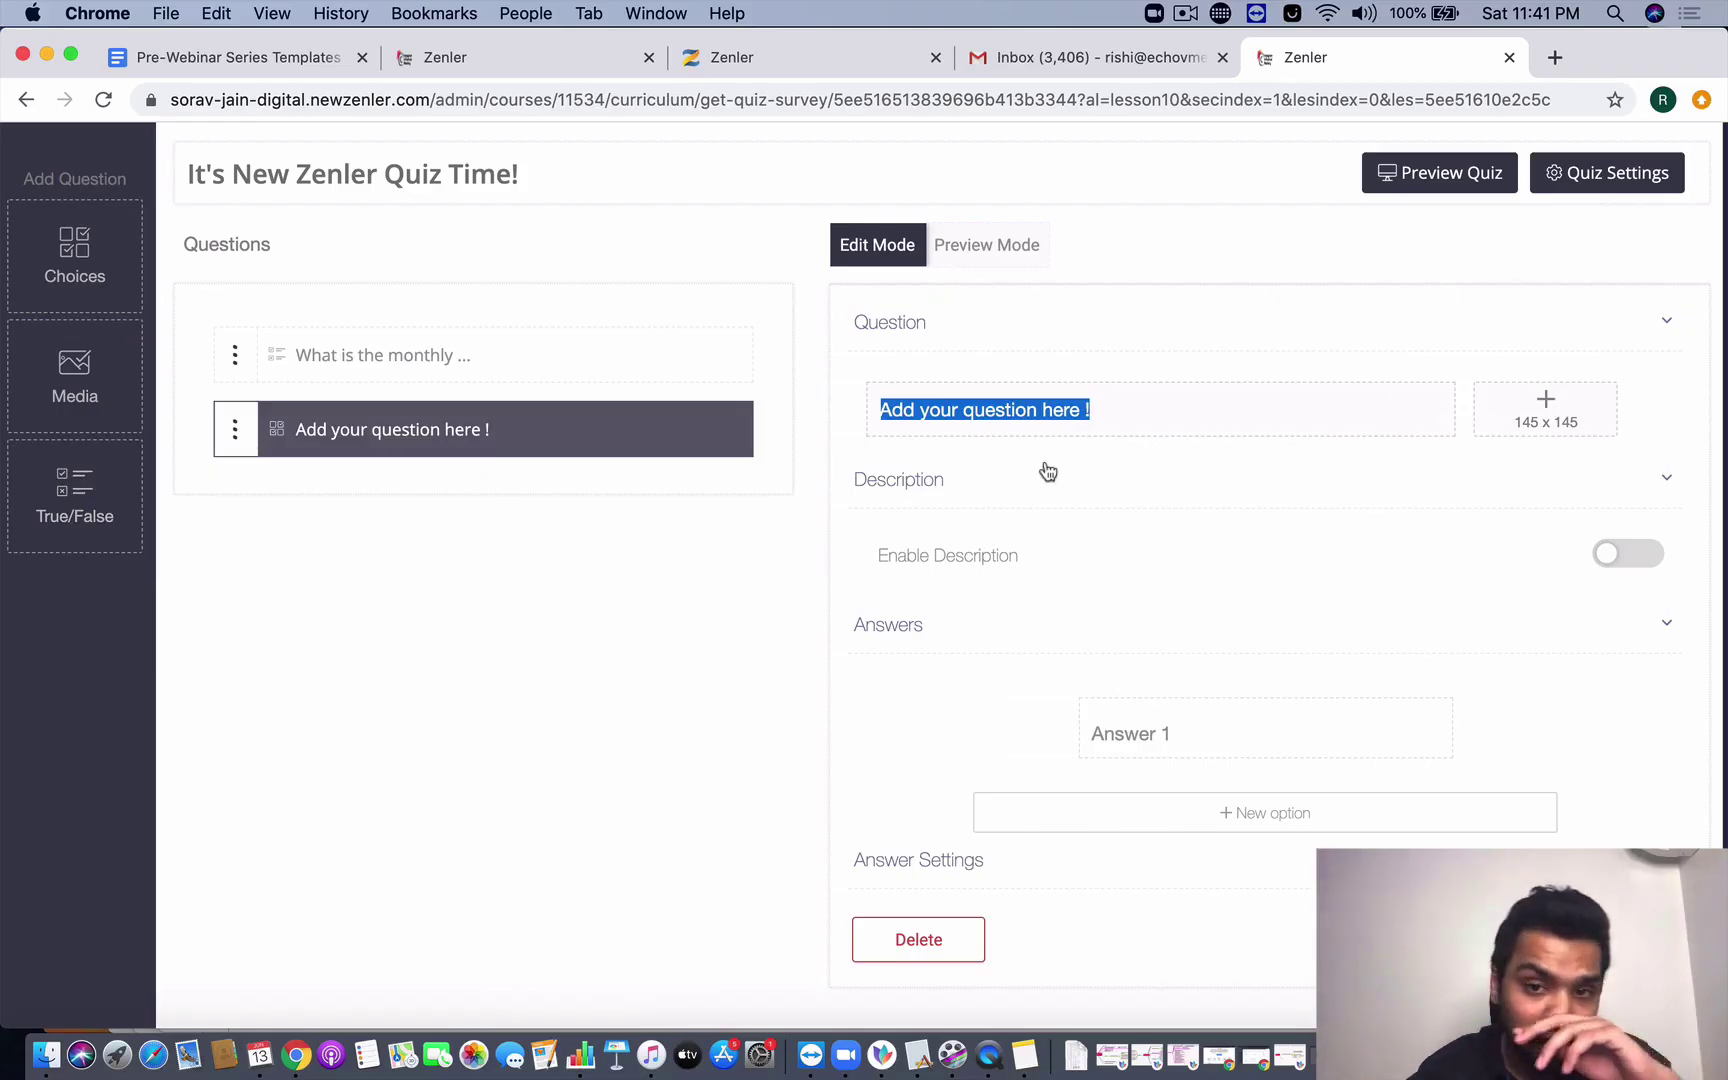
pyautogui.press('BackSpace')
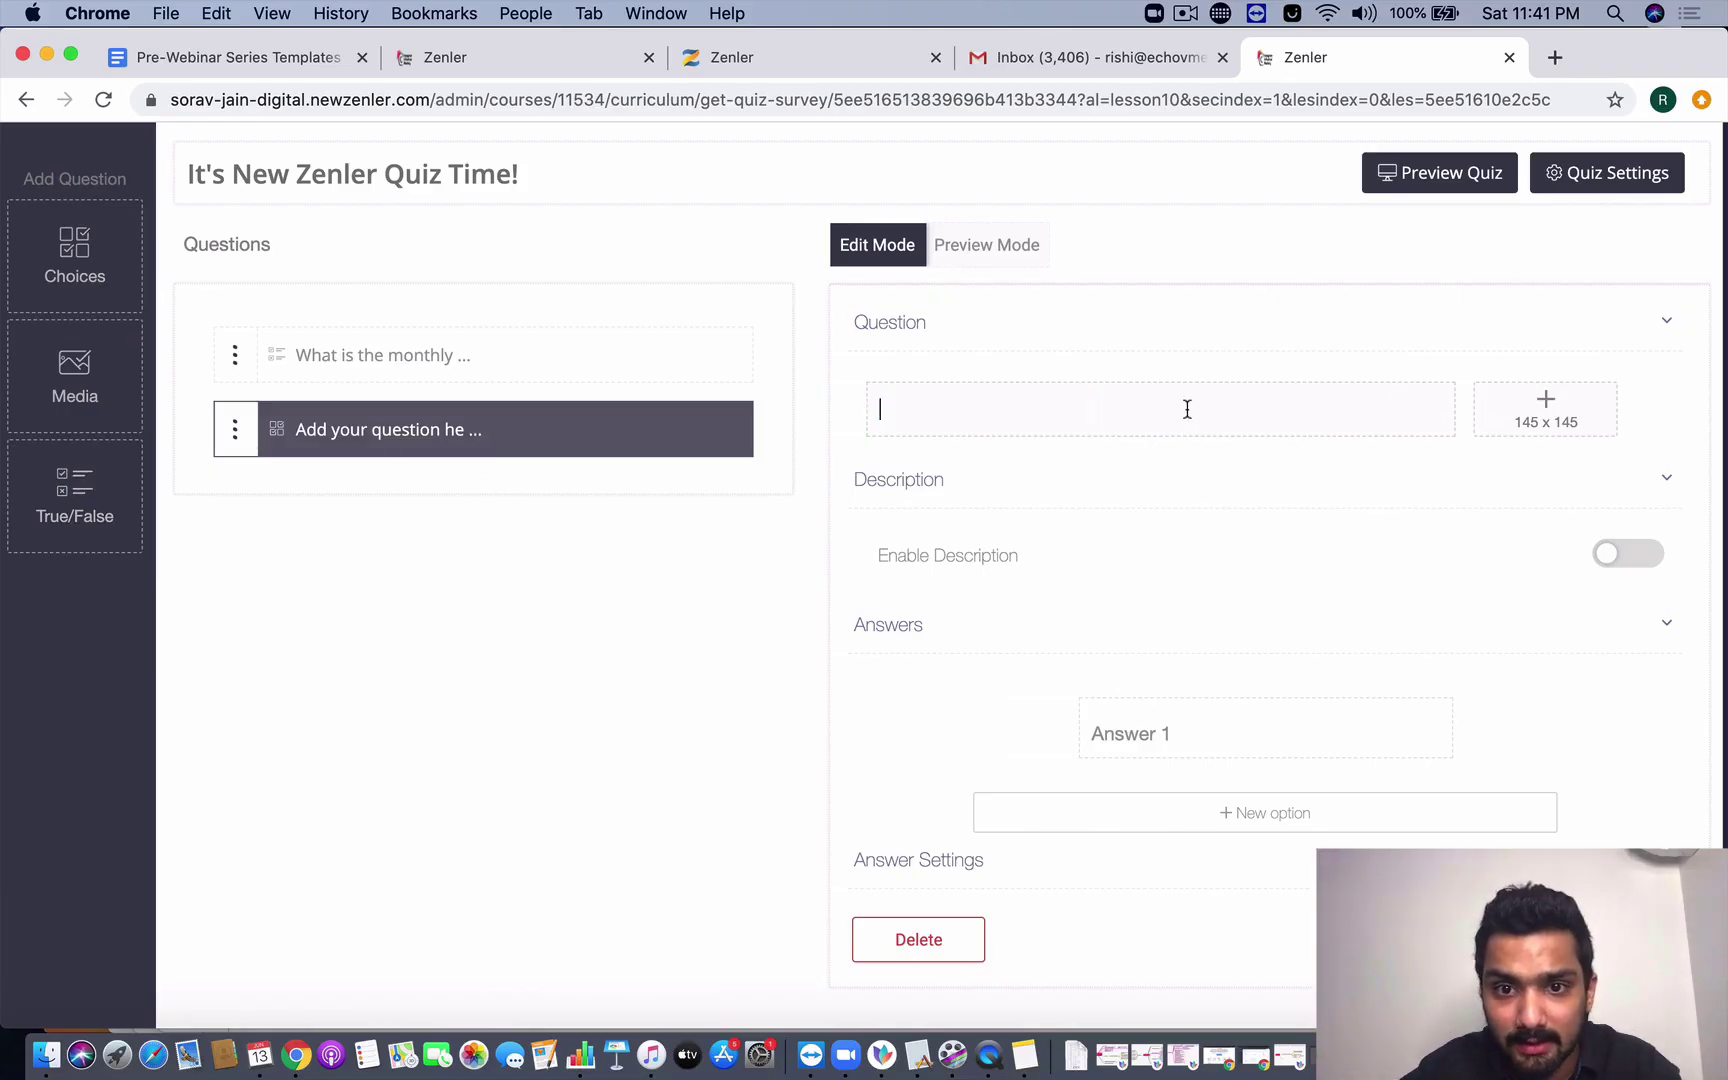
pyautogui.write('Wht is')
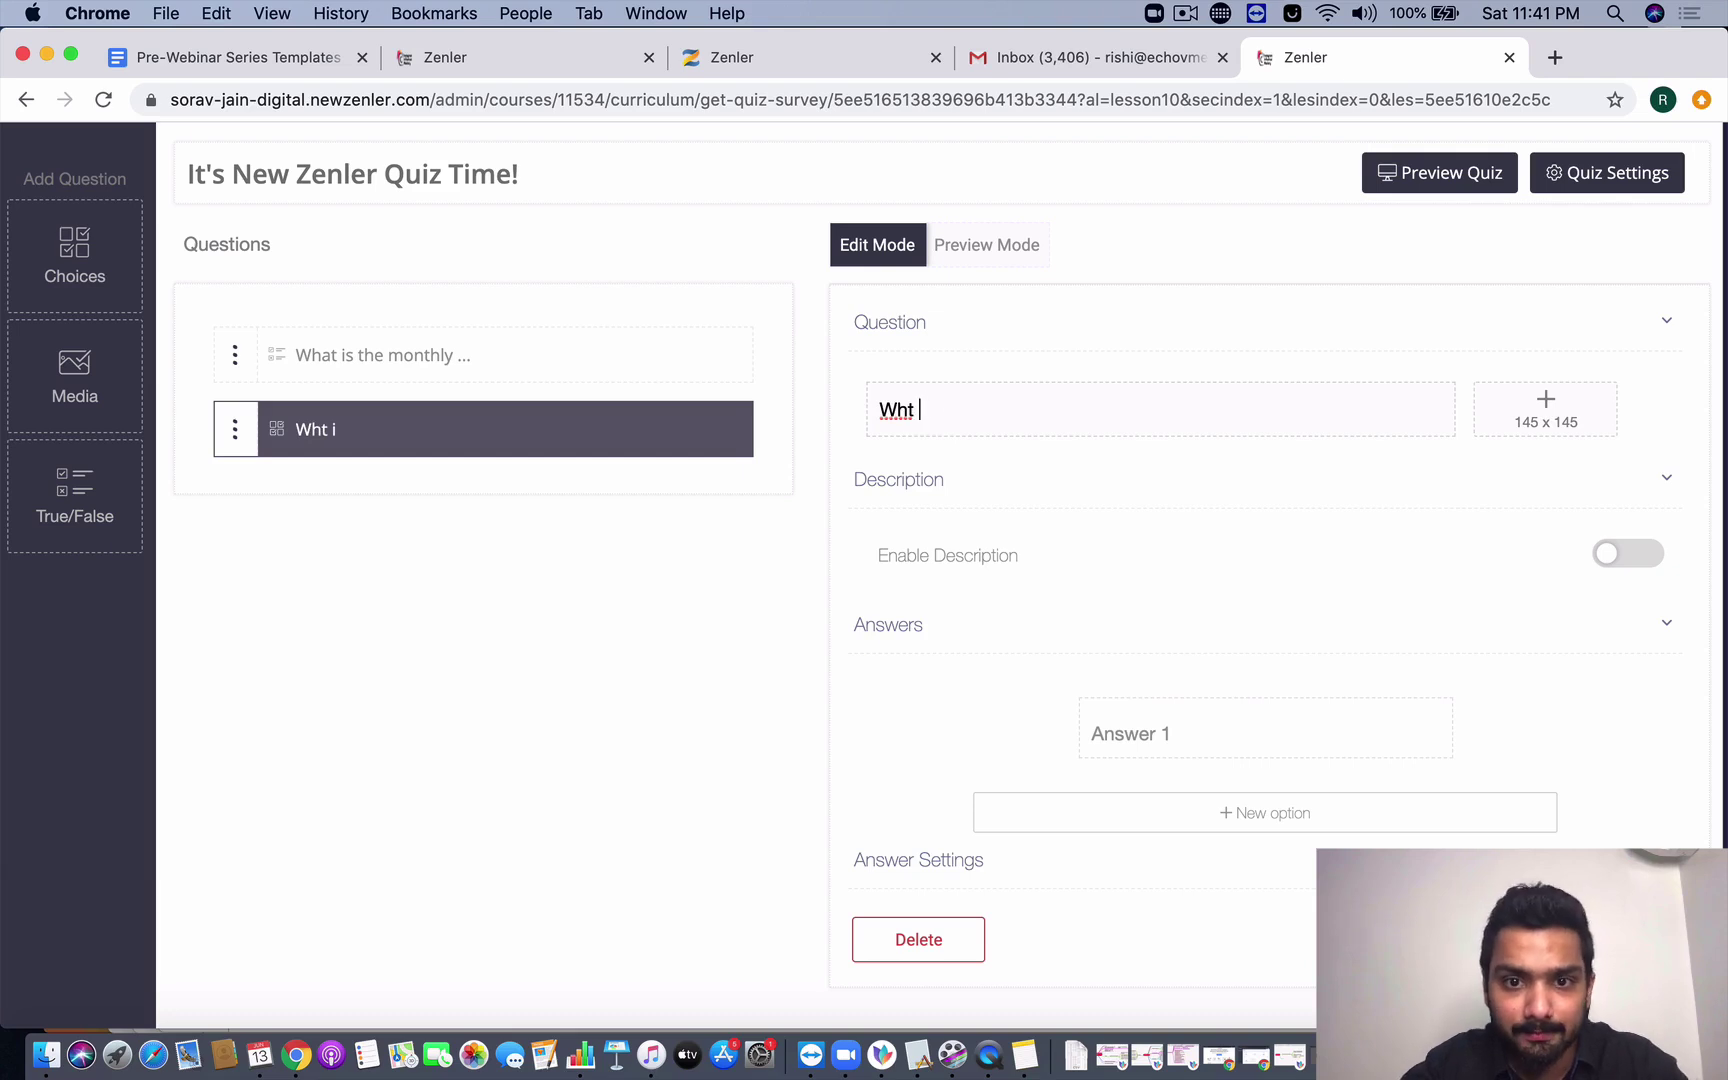
pyautogui.press('BackSpace')
pyautogui.press('BackSpace')
pyautogui.write('a')
pyautogui.write('t is your')
pyautogui.press('BackSpace')
pyautogui.press('BackSpace')
pyautogui.press('BackSpace')
pyautogui.press('BackSpace')
pyautogui.write('NZ')
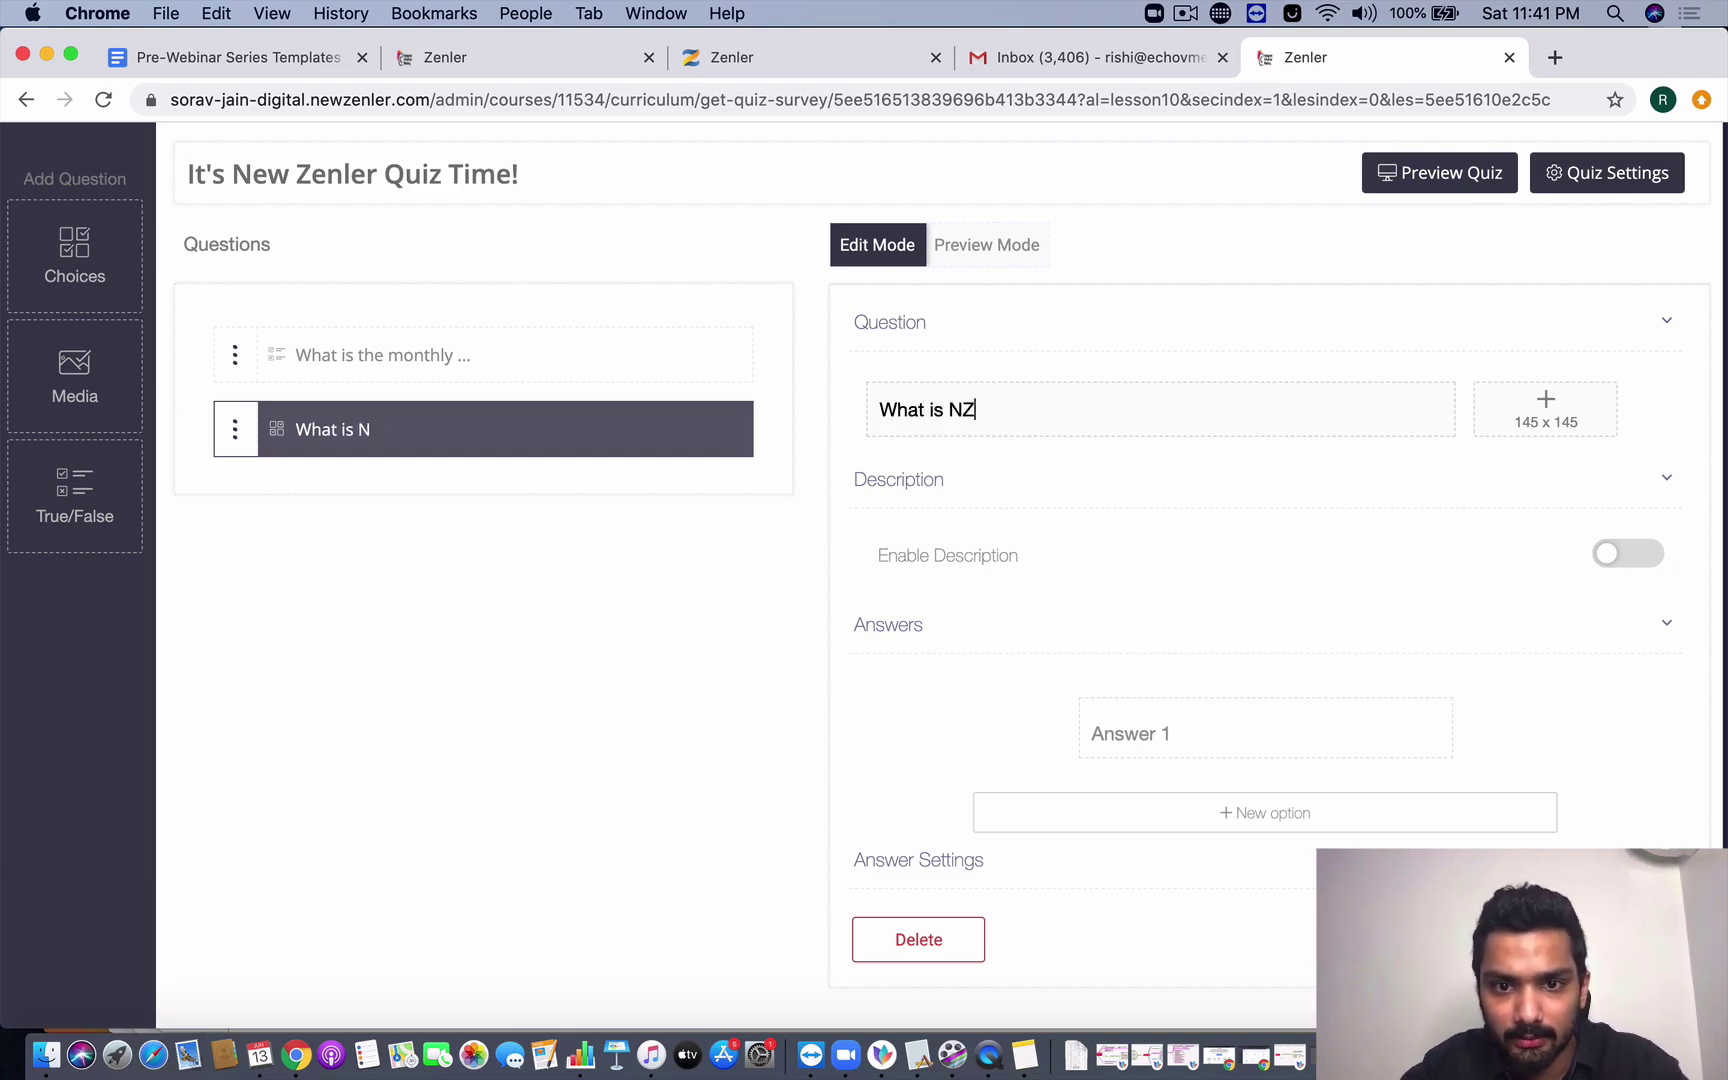
pyautogui.write(' pricing plan for annual?')
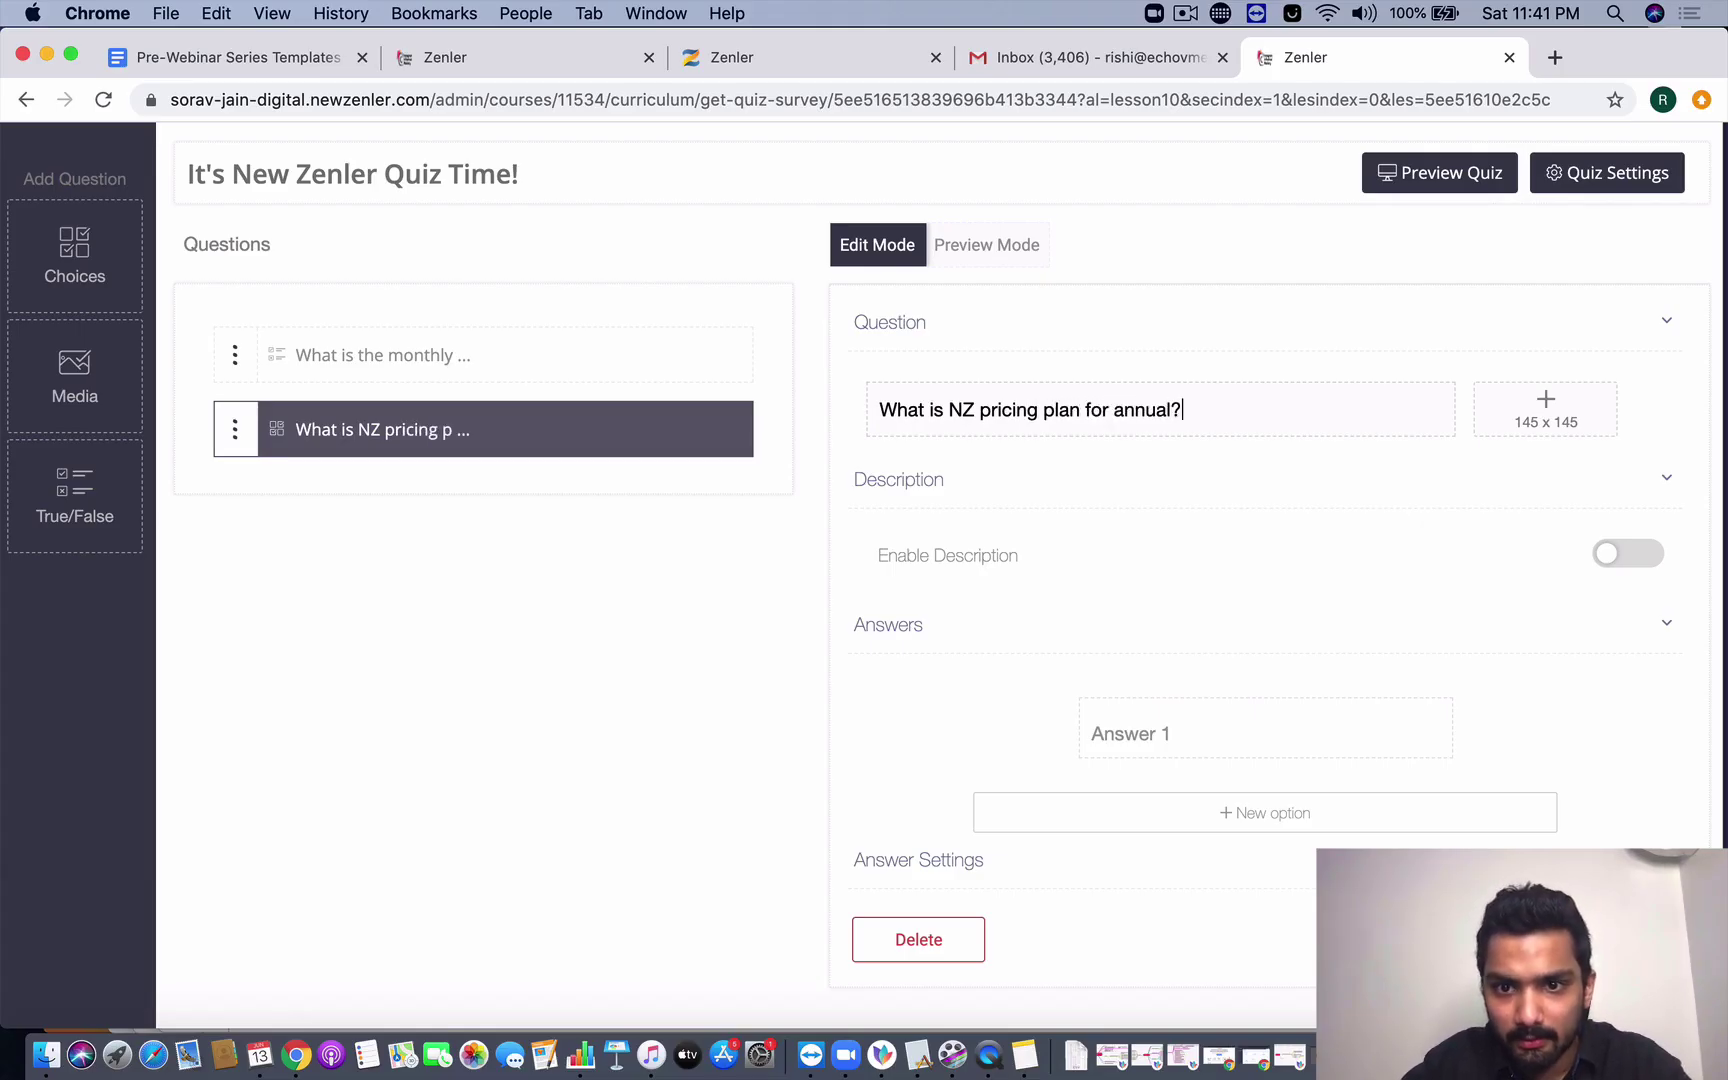
# - Give the annual pricing question two answer options, 500$ and 447$
pyautogui.click(1215, 728)
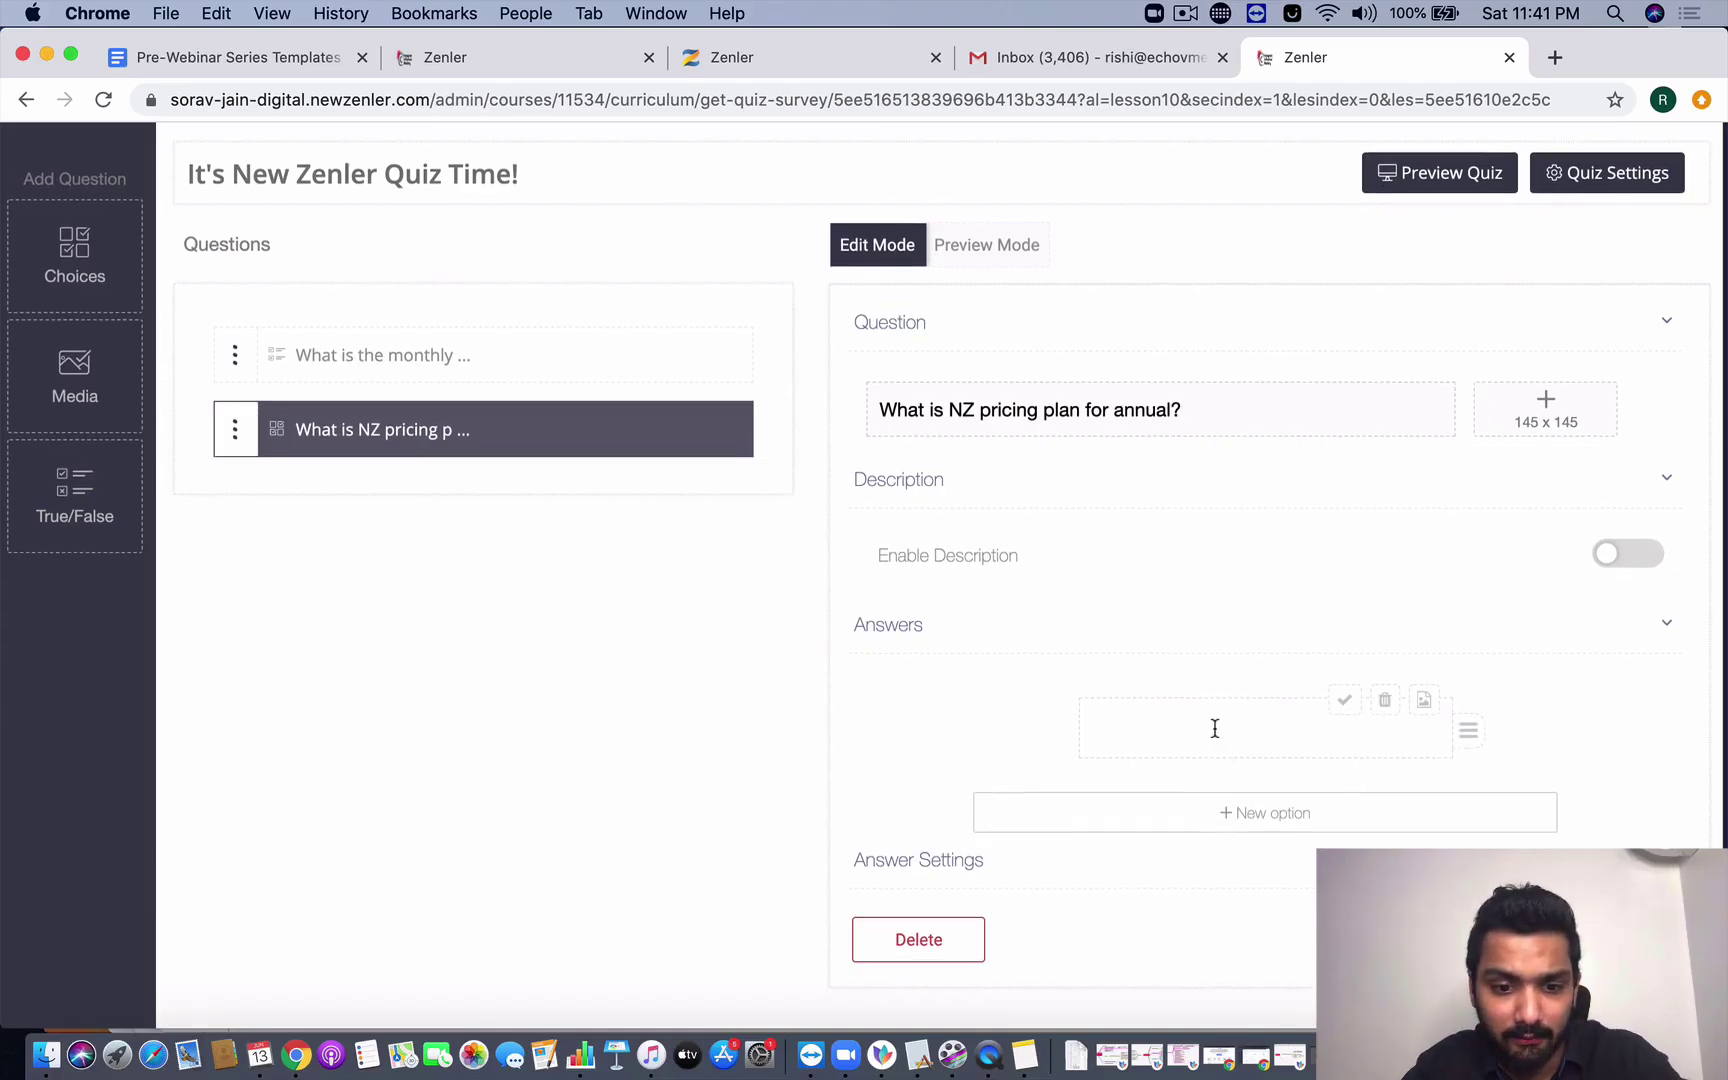
pyautogui.click(1228, 818)
pyautogui.click(1330, 741)
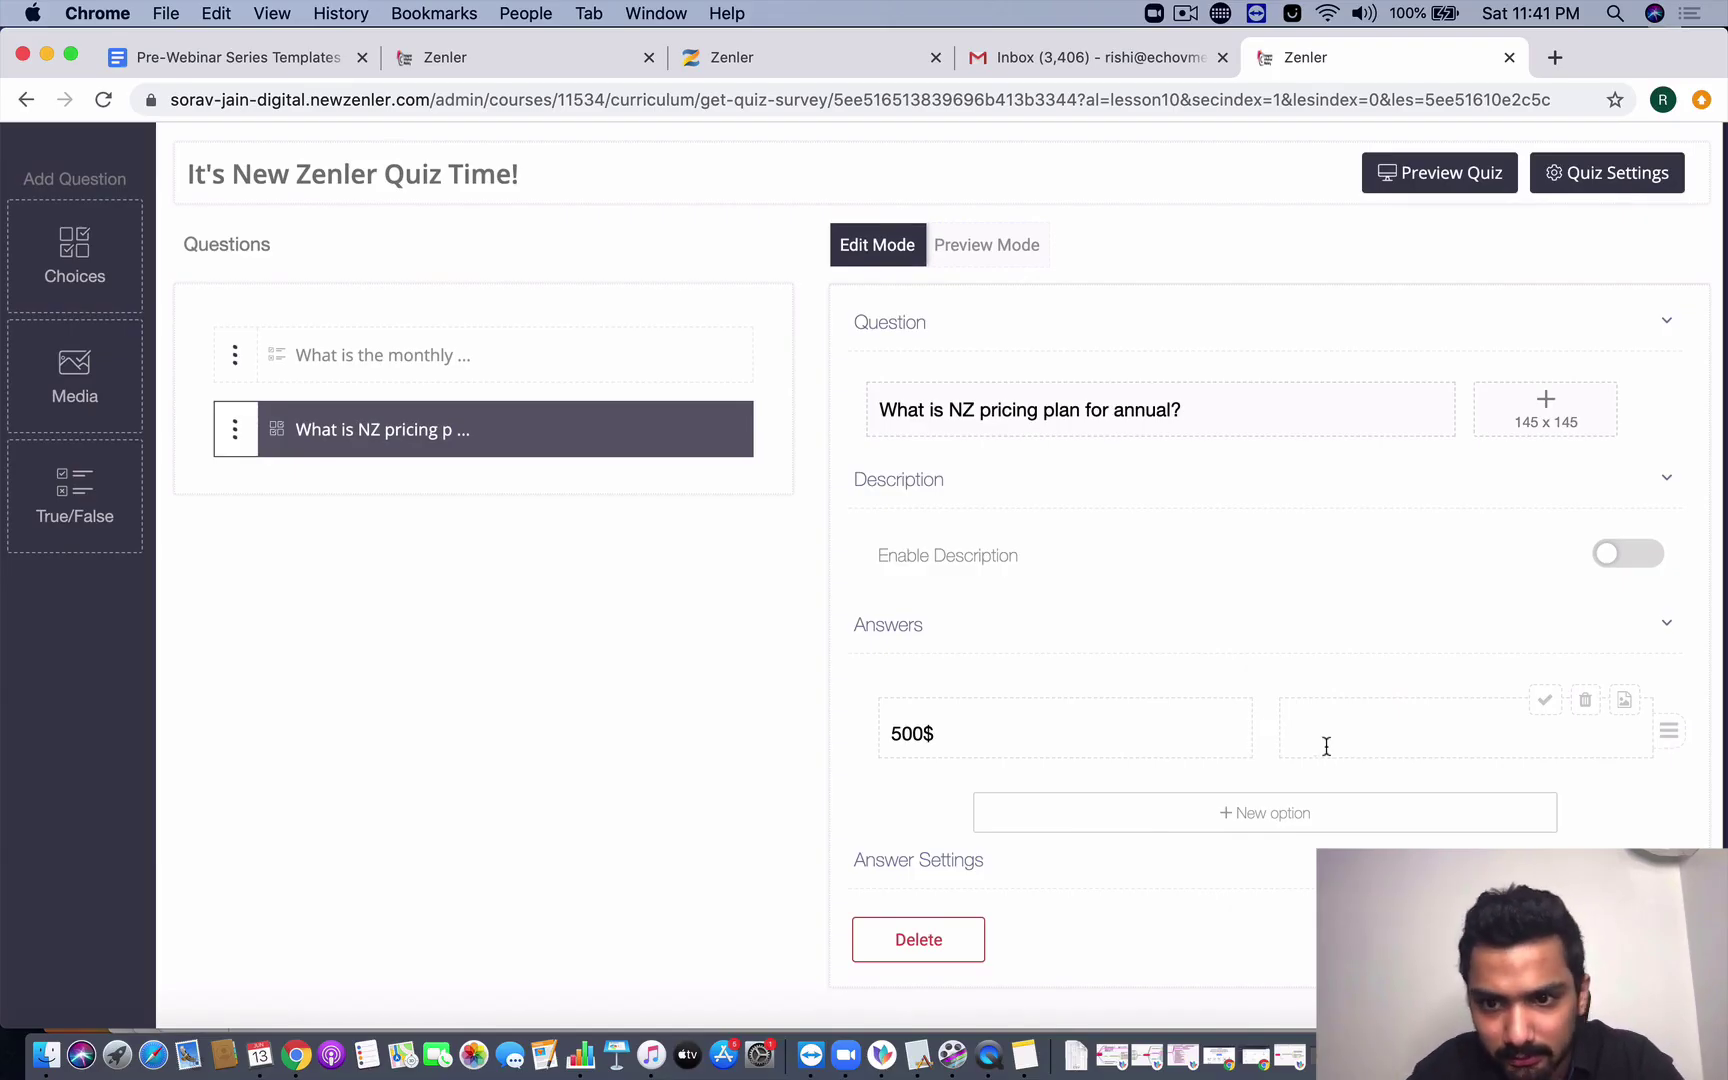
pyautogui.write('447$')
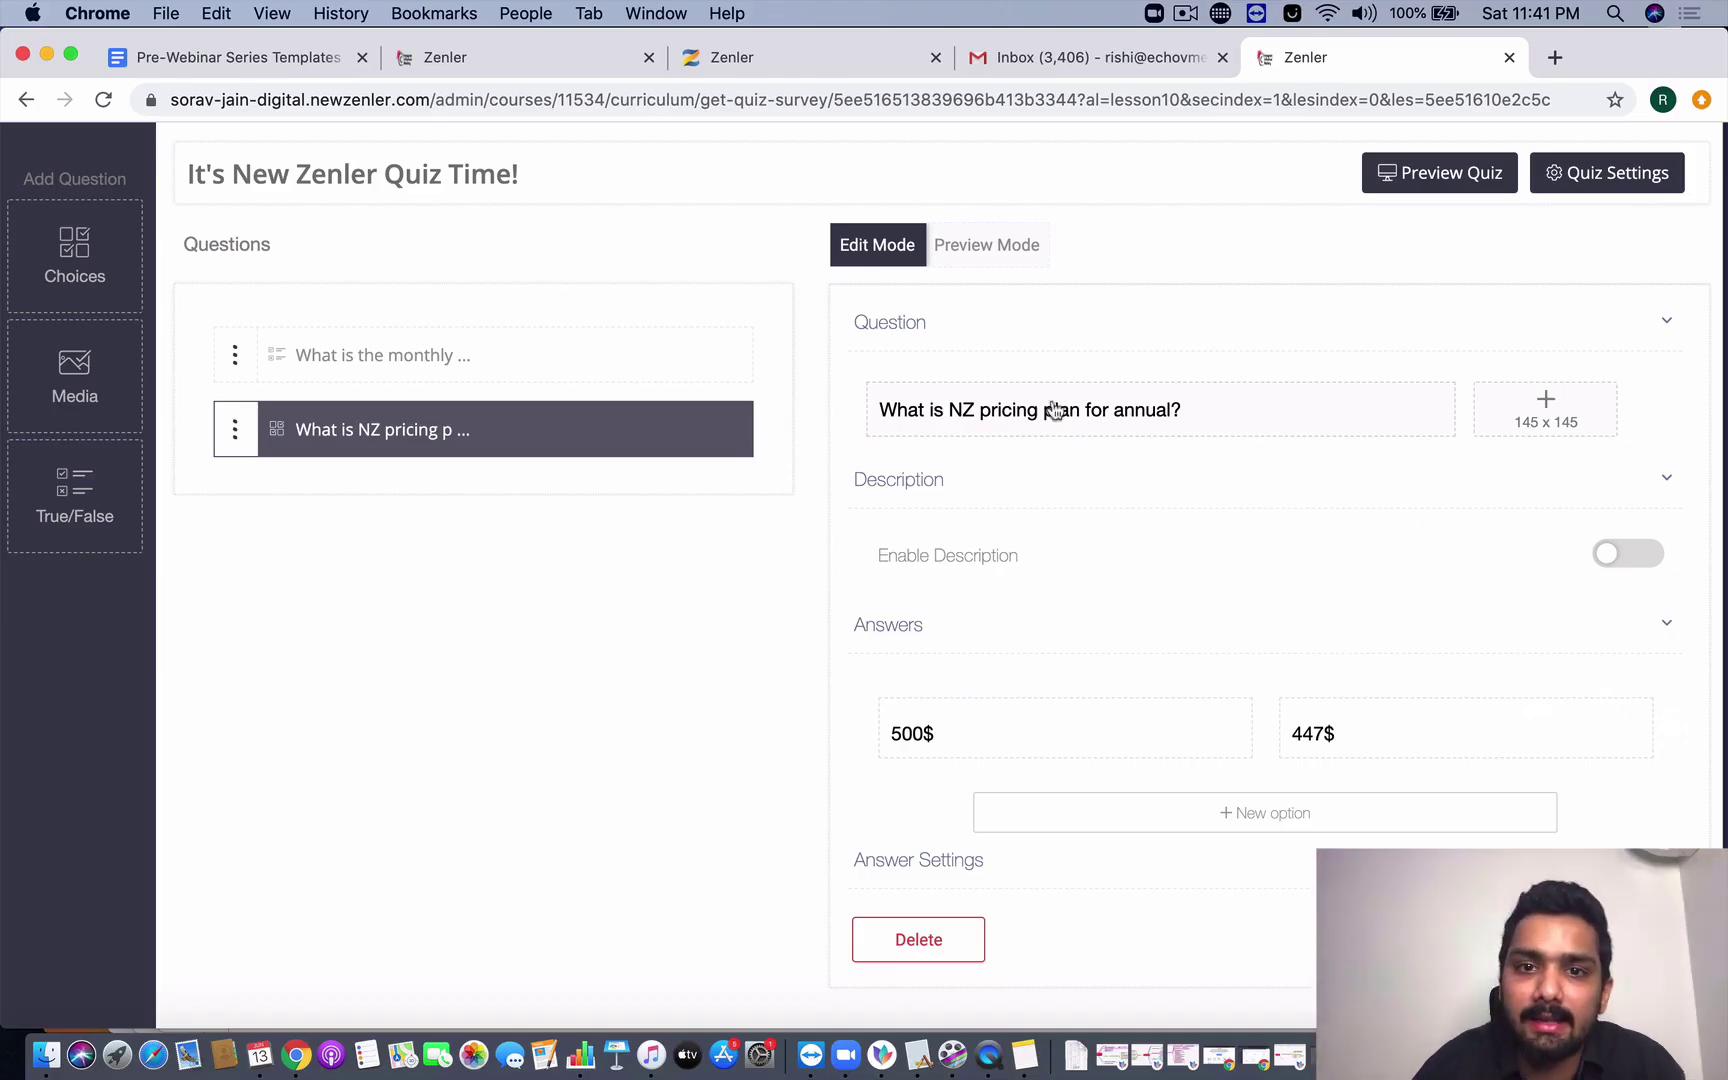
# - Preview the annual pricing question, answer it with 447$ and submit the quiz
pyautogui.click(1002, 248)
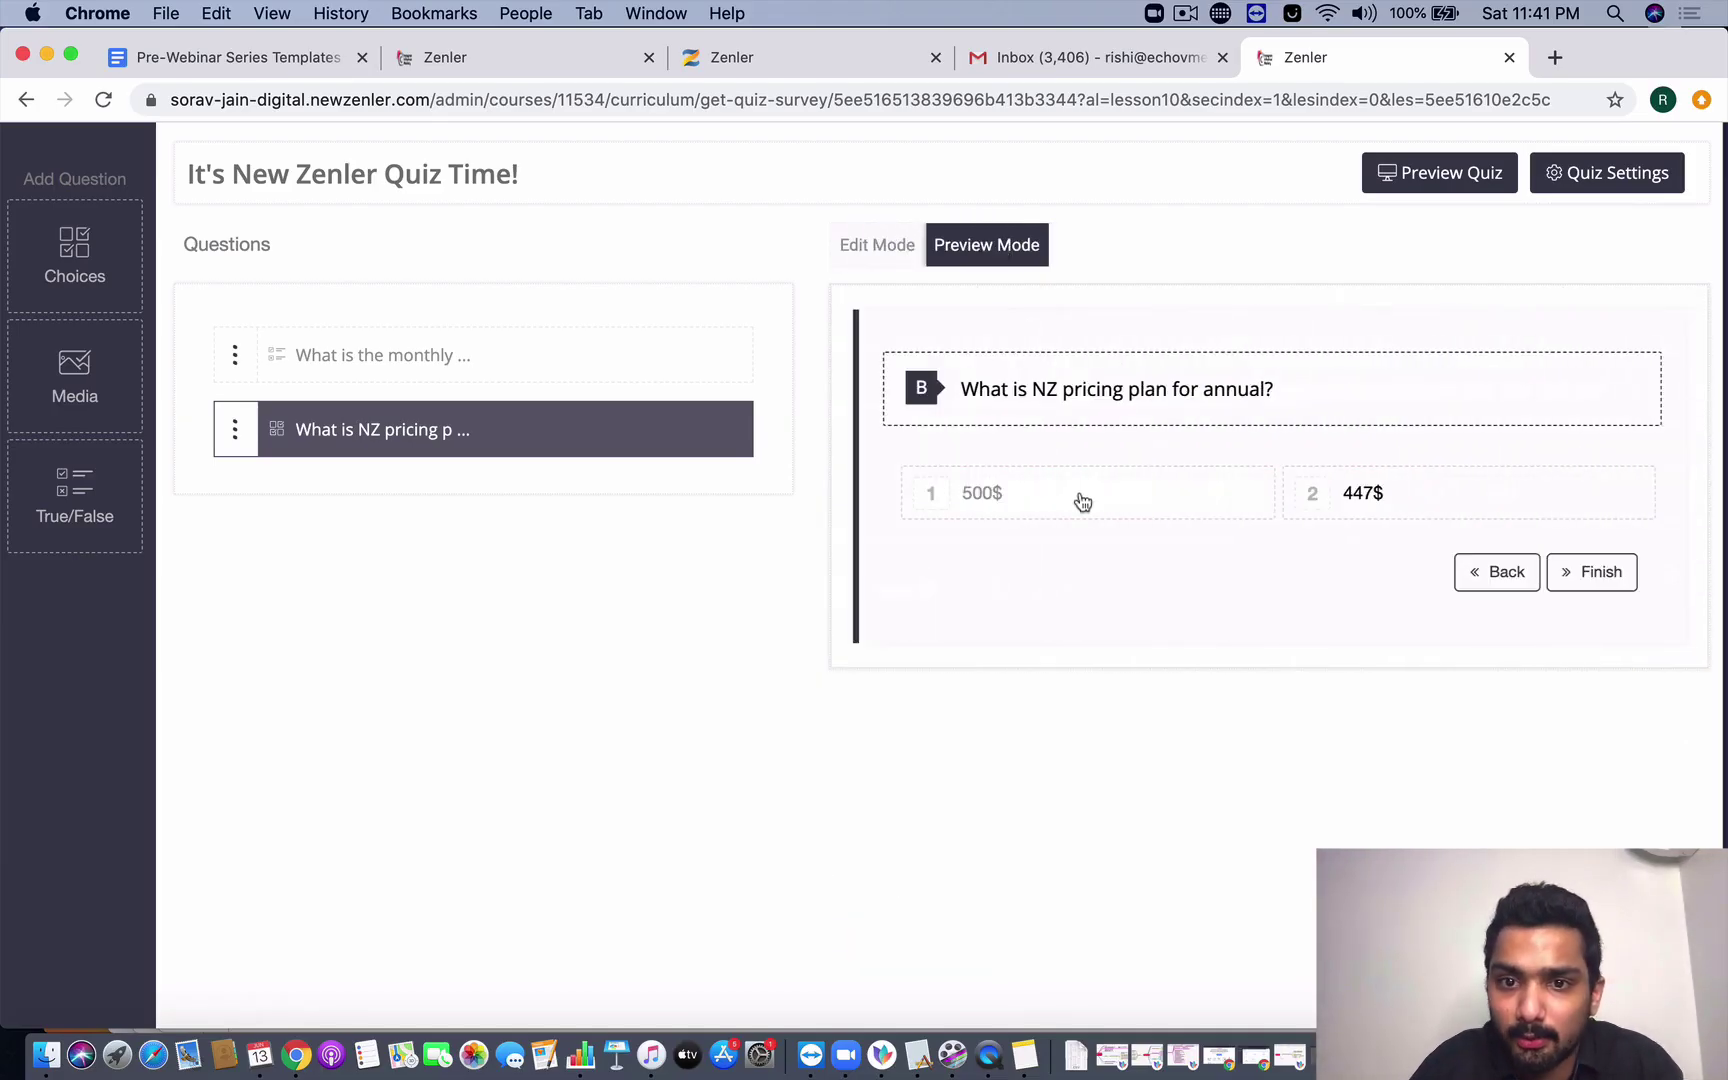
pyautogui.click(1412, 506)
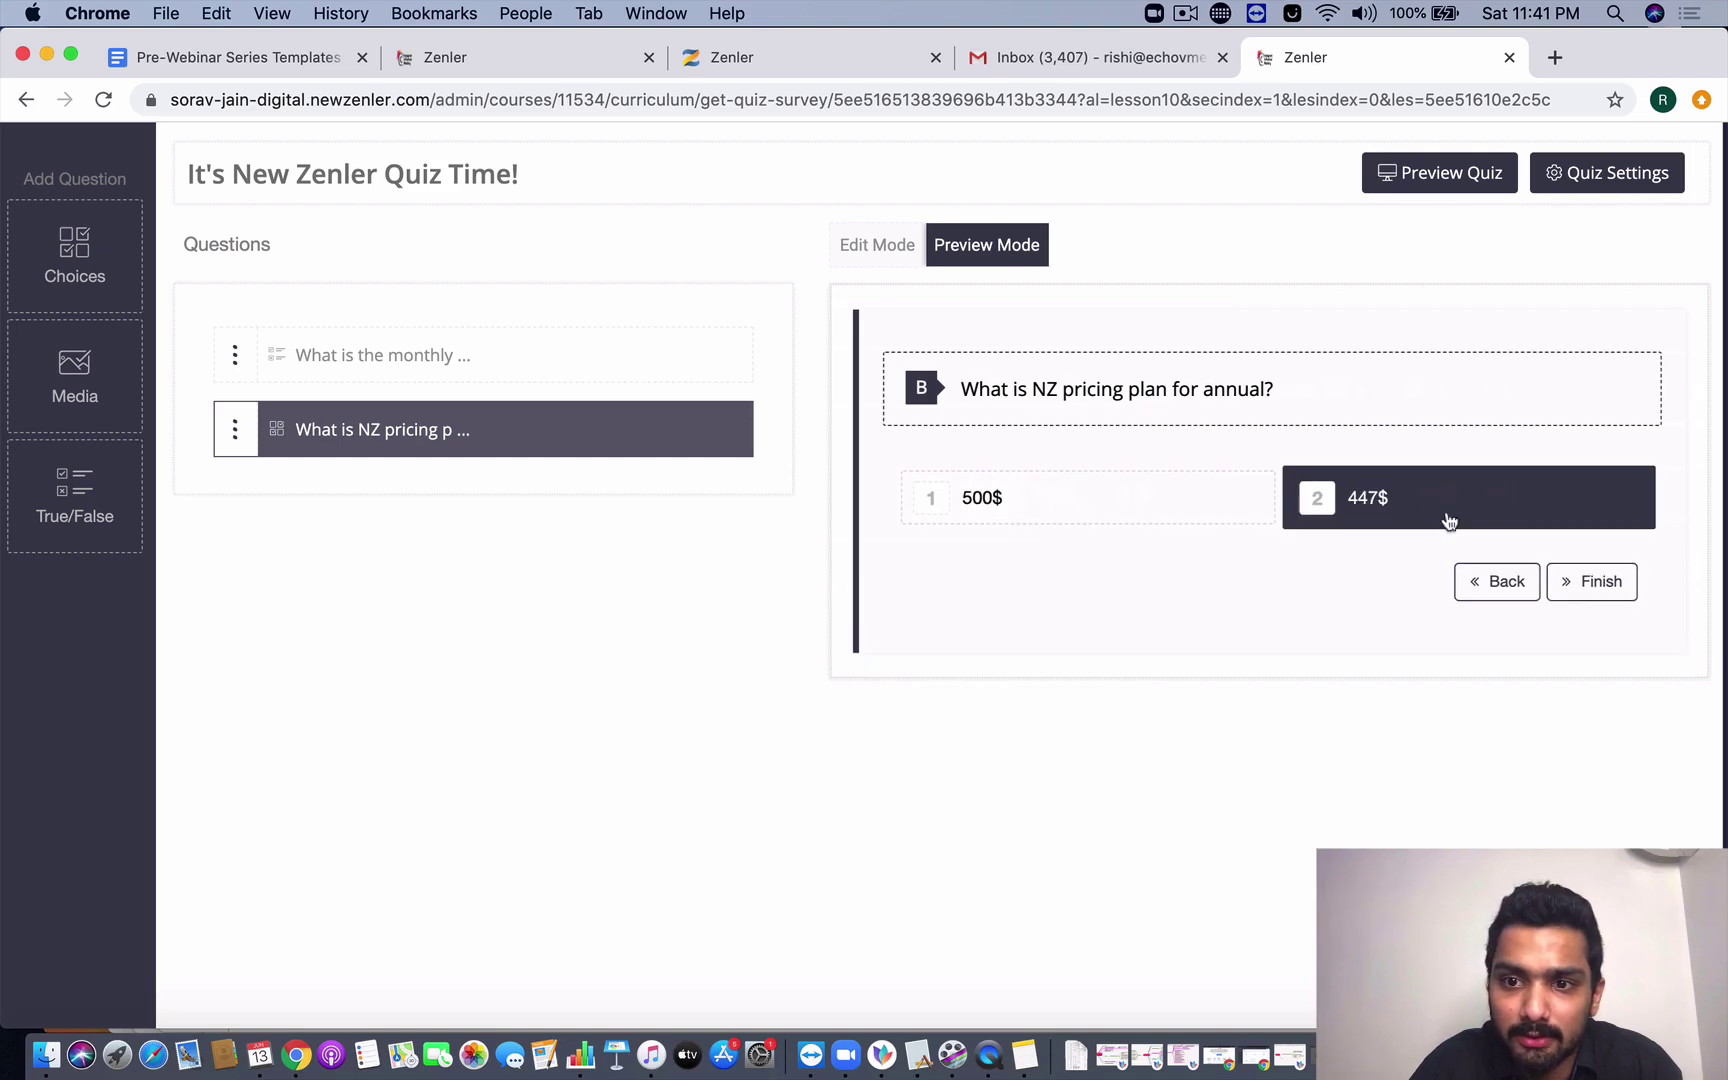
pyautogui.click(1568, 580)
pyautogui.click(1570, 428)
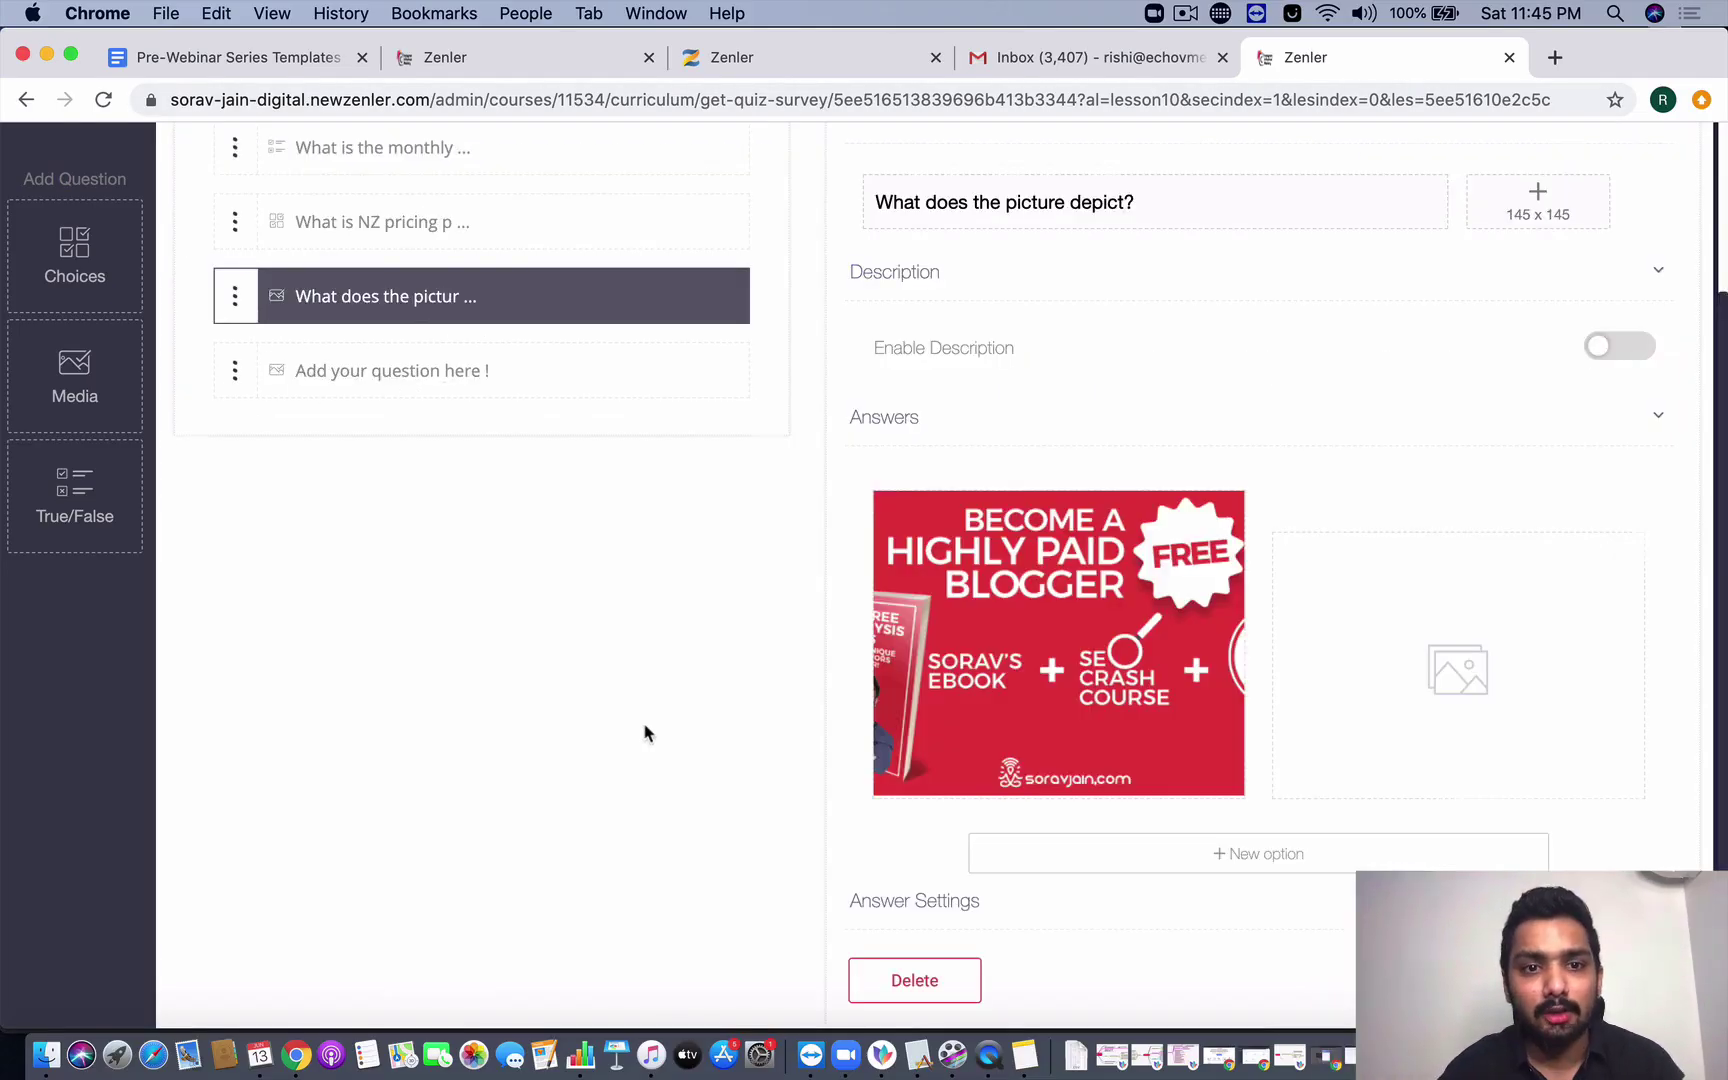
# - Discard the unsaved changes to the media question "What does the picture depict?" and delete that question
pyautogui.scroll(3, 650, 725)
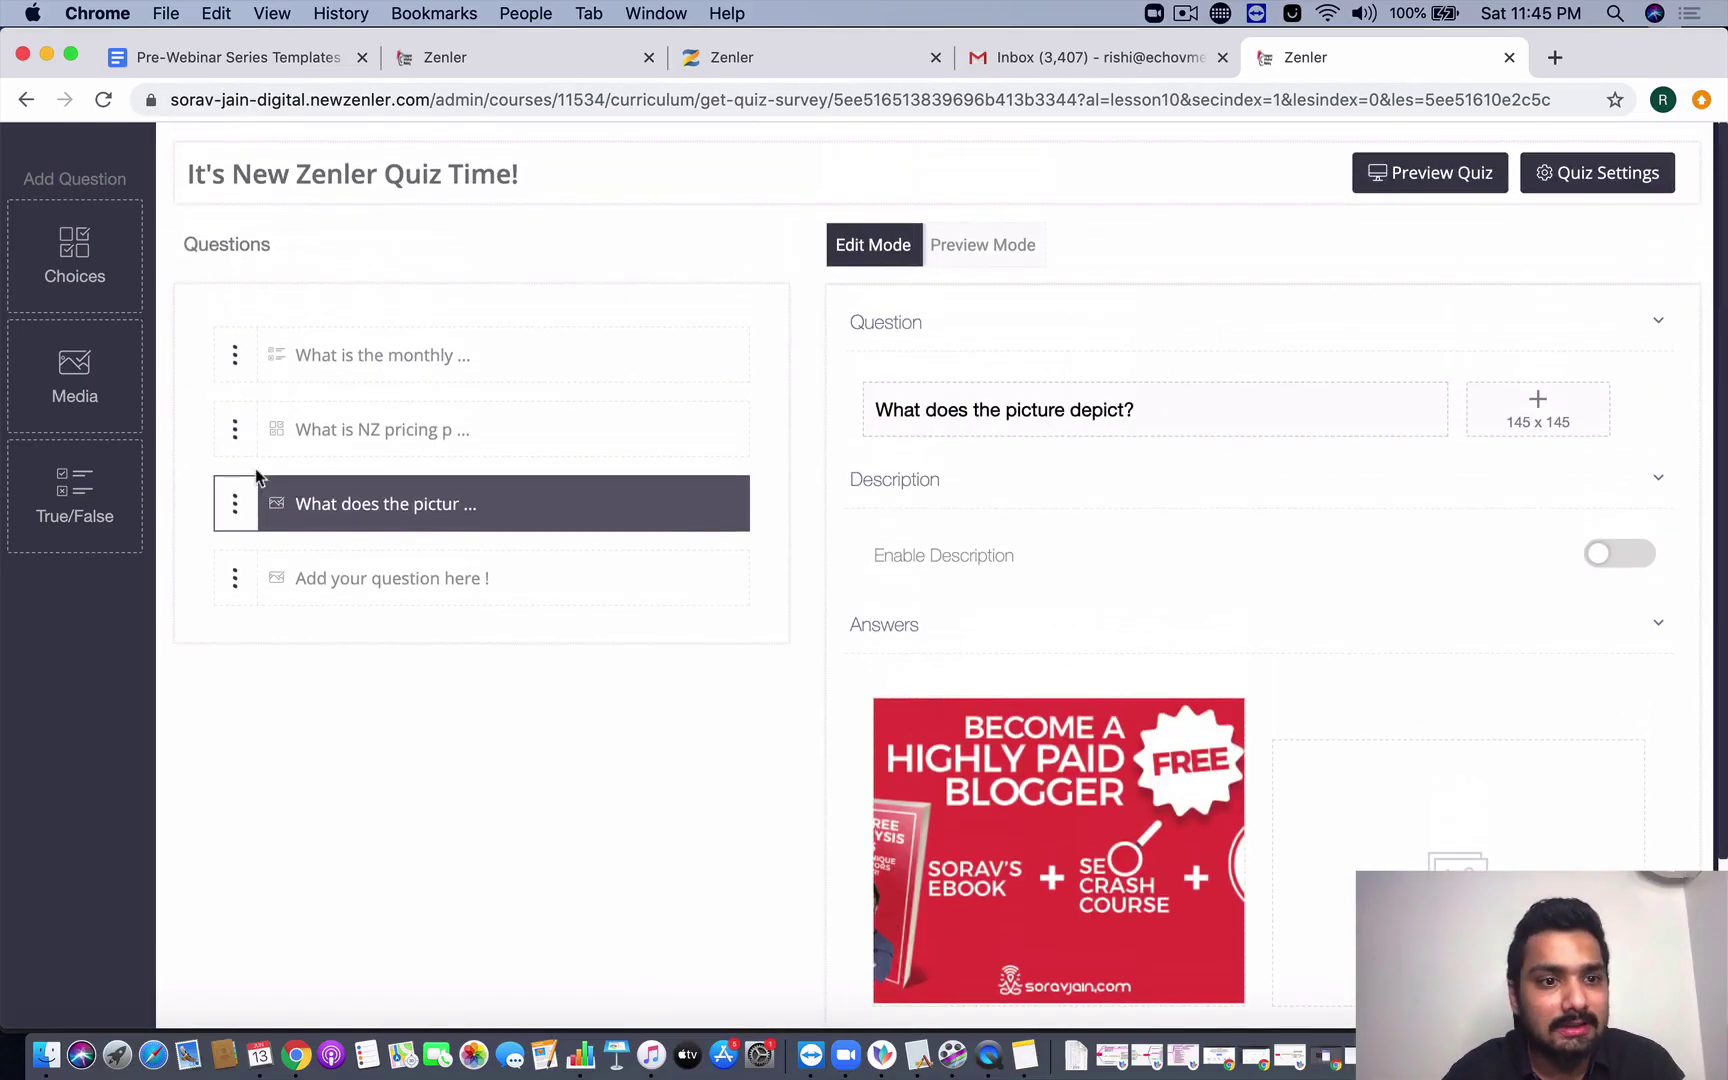
pyautogui.click(74, 378)
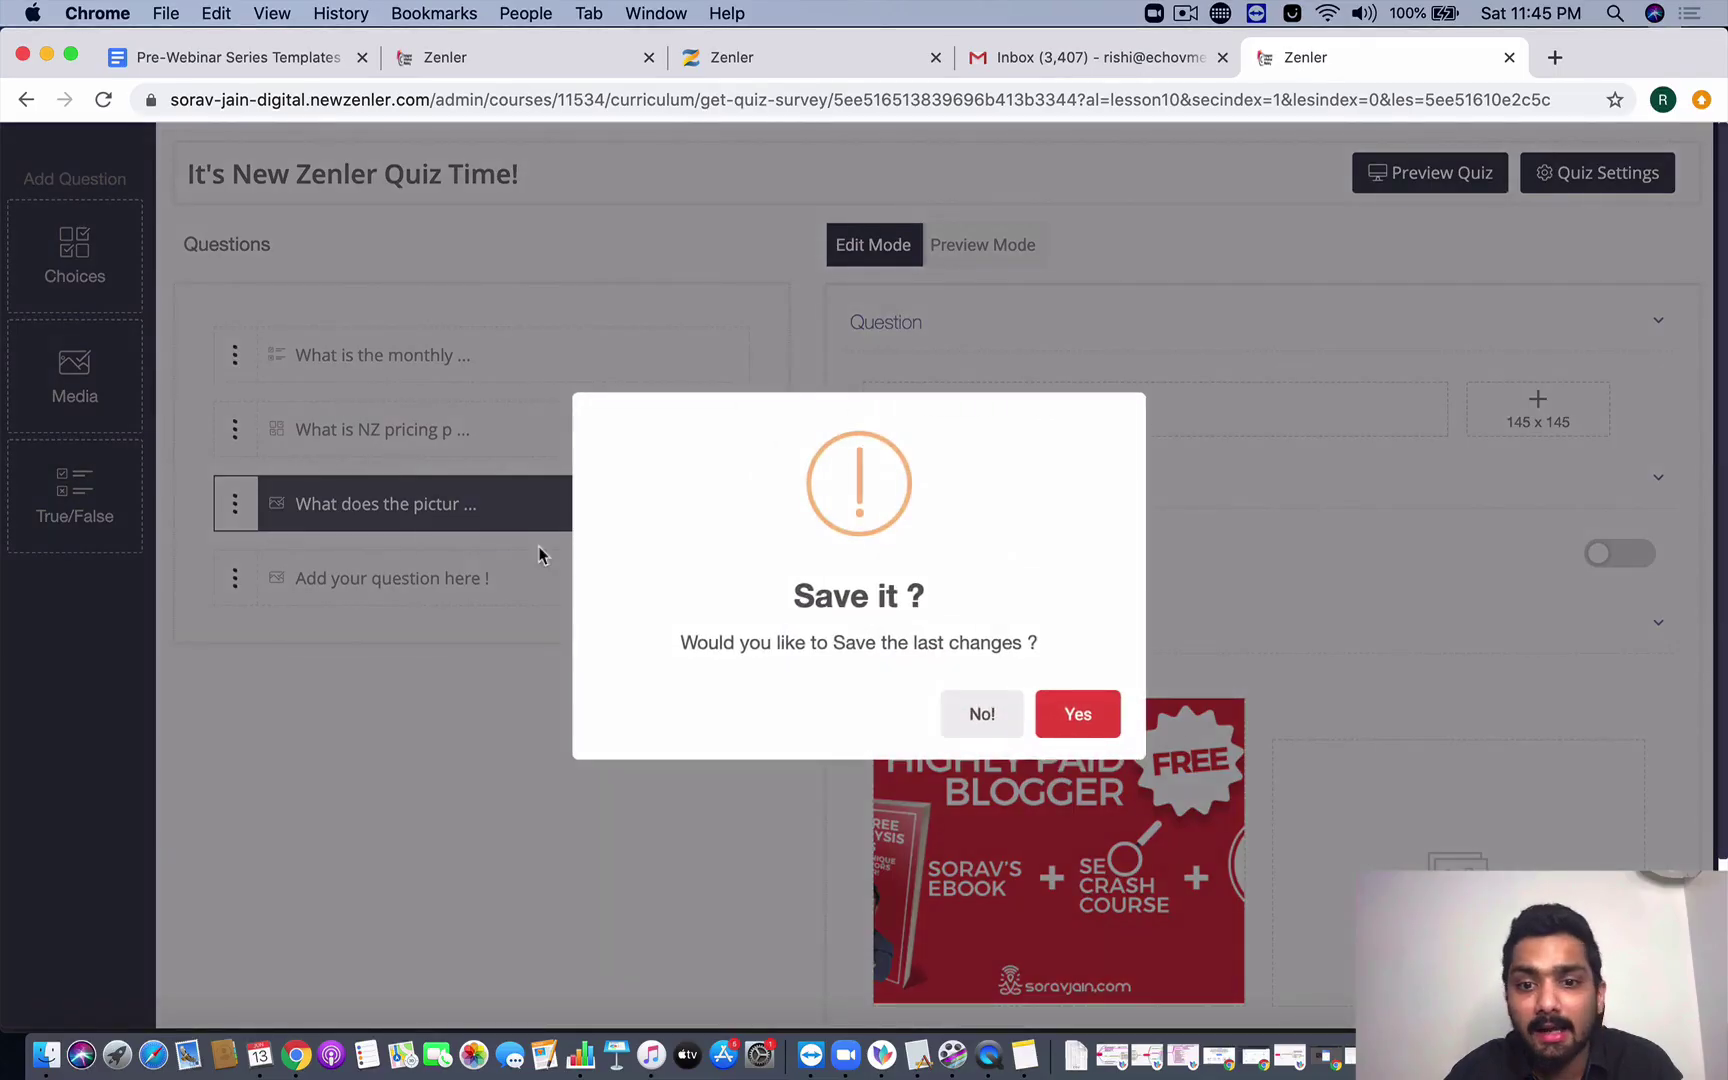
pyautogui.click(1008, 721)
pyautogui.scroll(-3, 1010, 821)
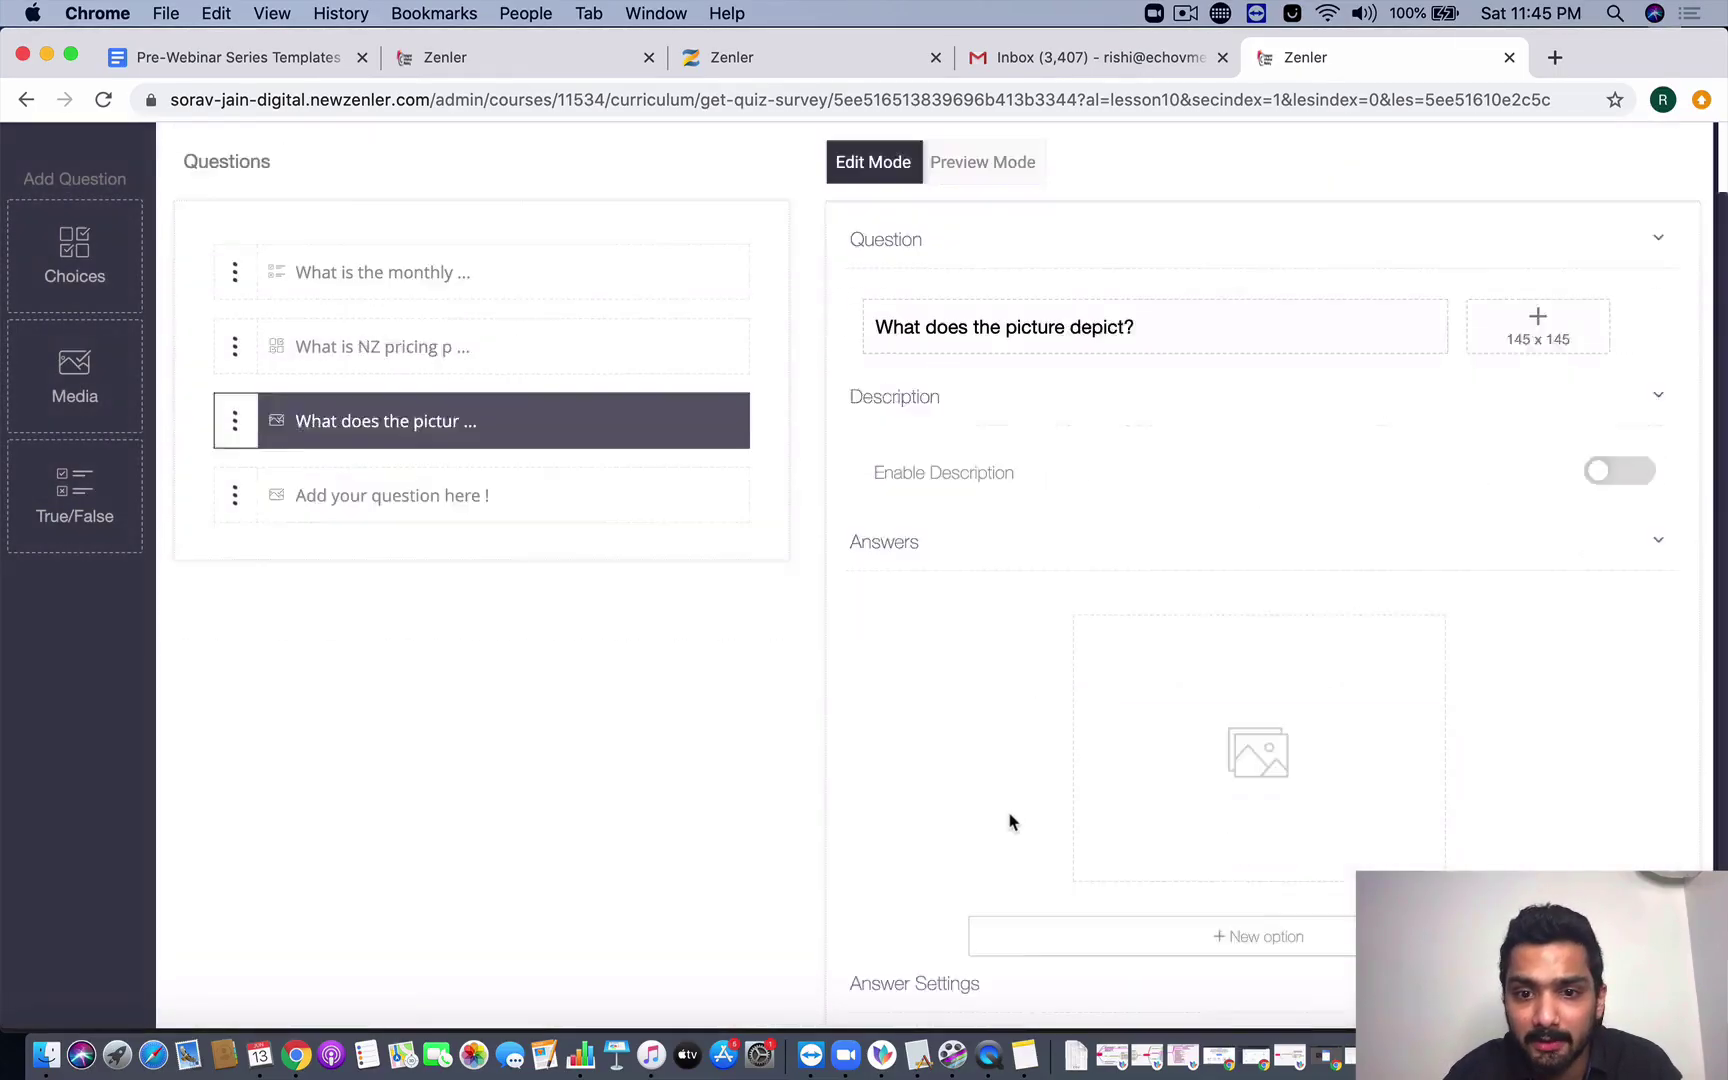
pyautogui.click(930, 985)
pyautogui.click(1080, 682)
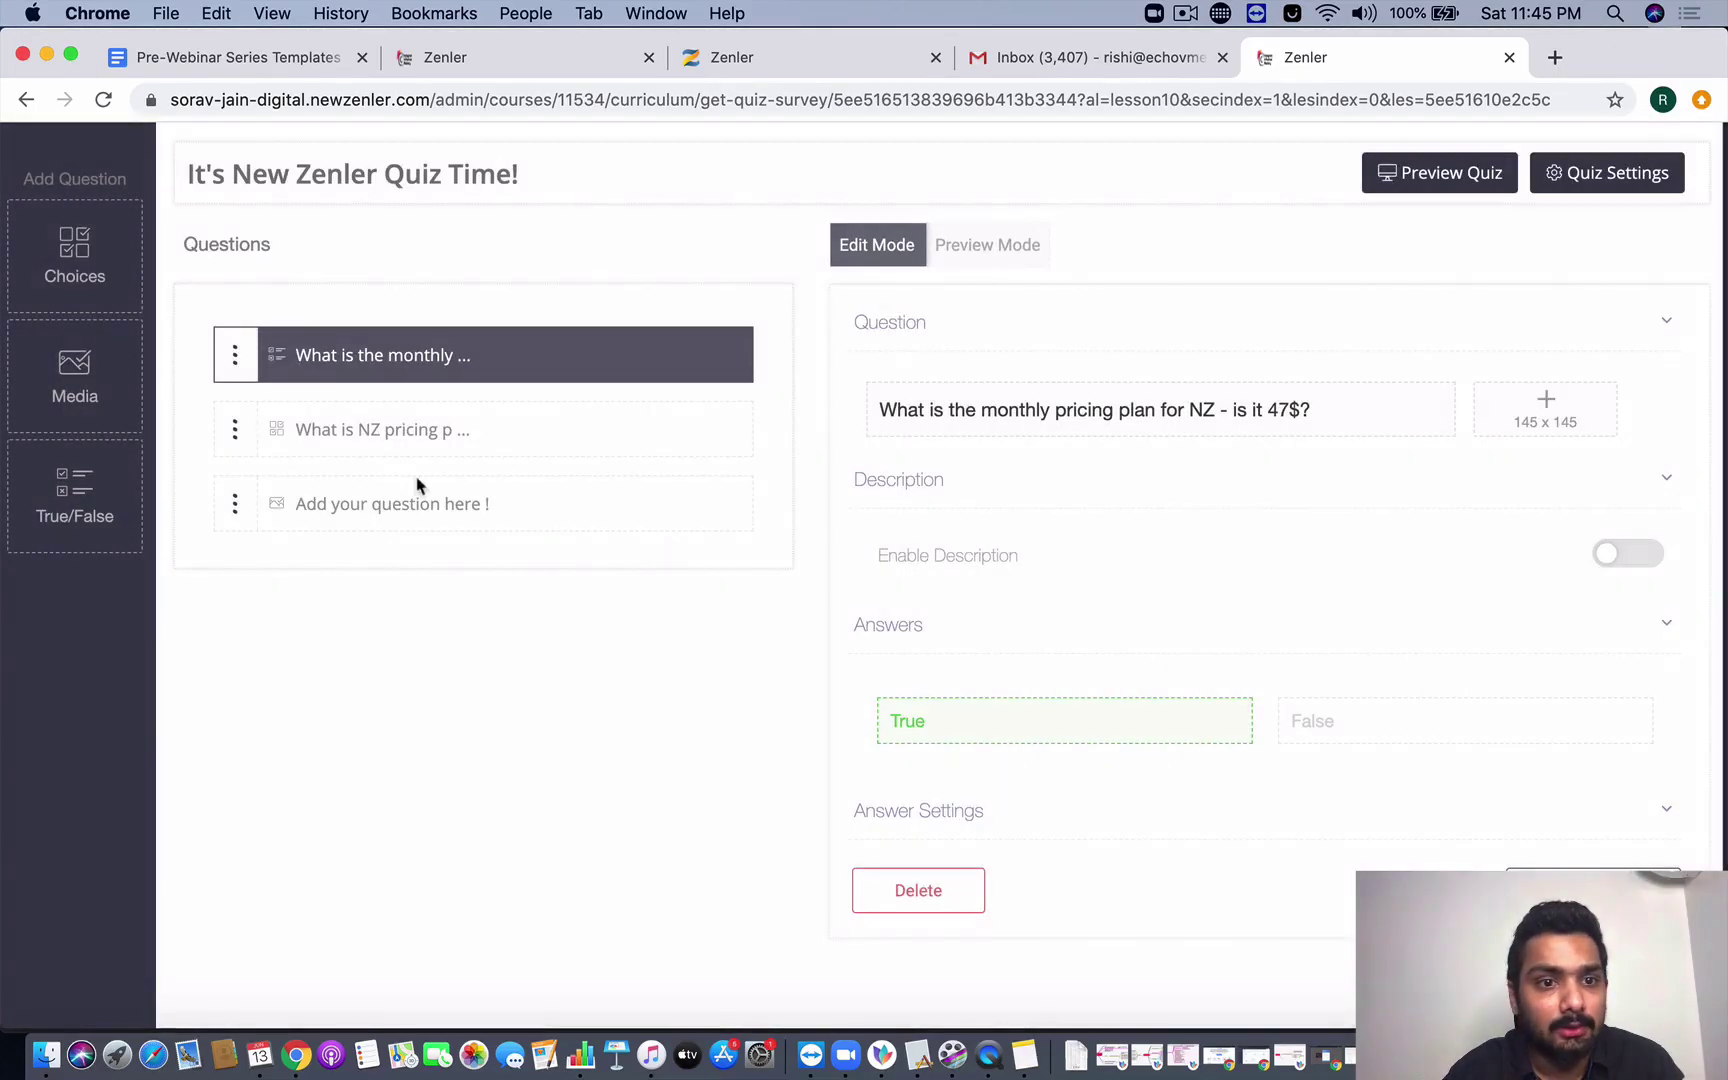
# - Delete the unedited placeholder media question from the end of the quiz
pyautogui.click(500, 512)
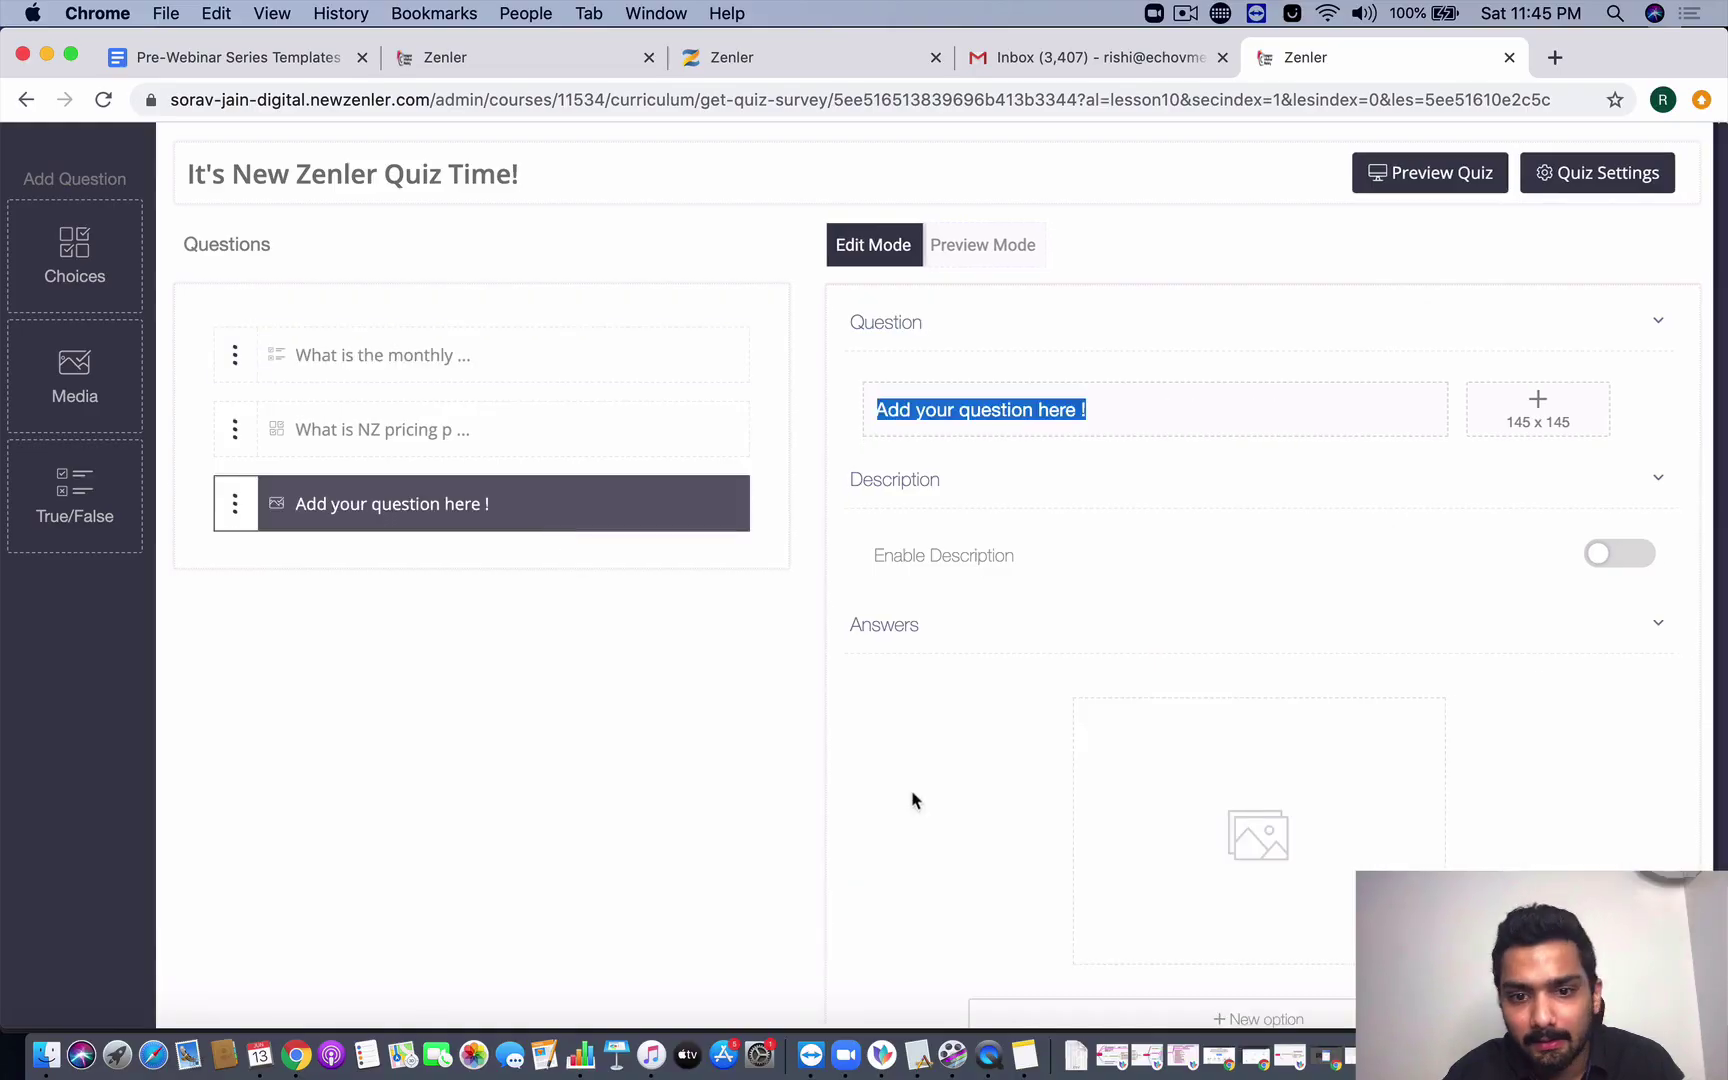
pyautogui.scroll(-3, 940, 850)
pyautogui.click(914, 980)
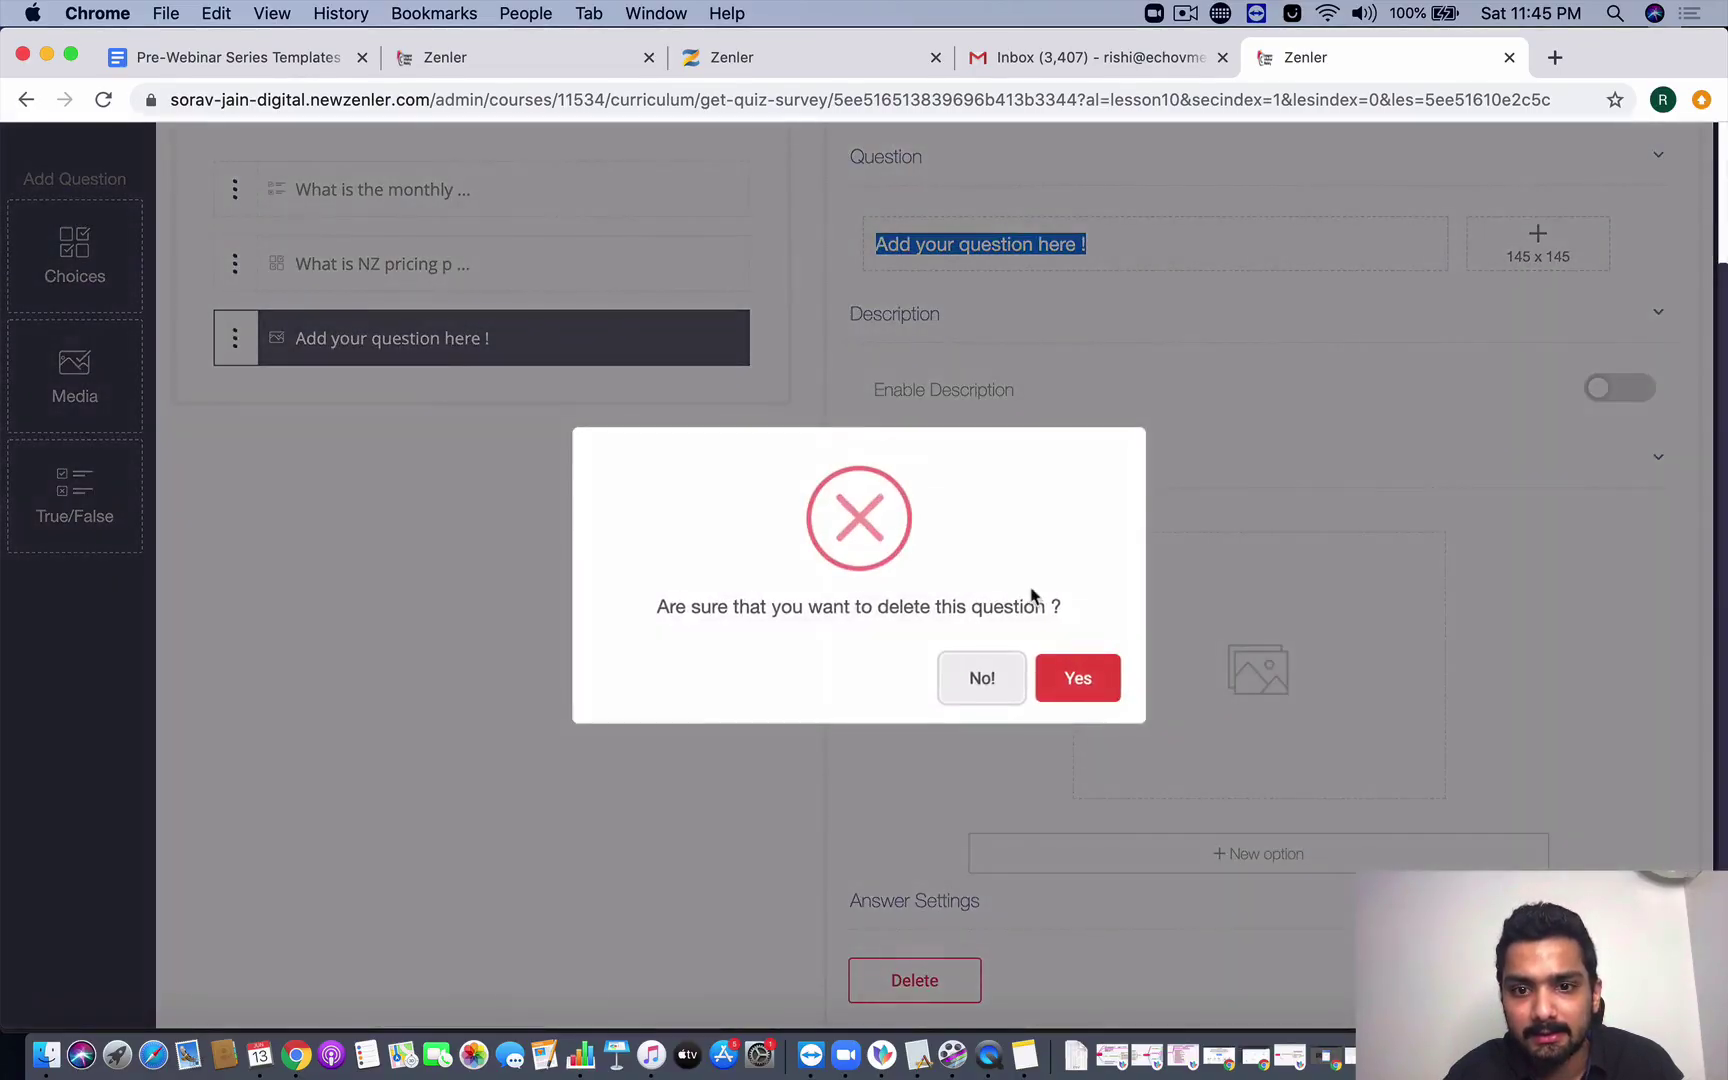
pyautogui.click(1078, 680)
# - Add a media question at the end of the quiz with the text "What does the picture depict?"
pyautogui.moveTo(85, 397); pyautogui.dragTo(352, 534)
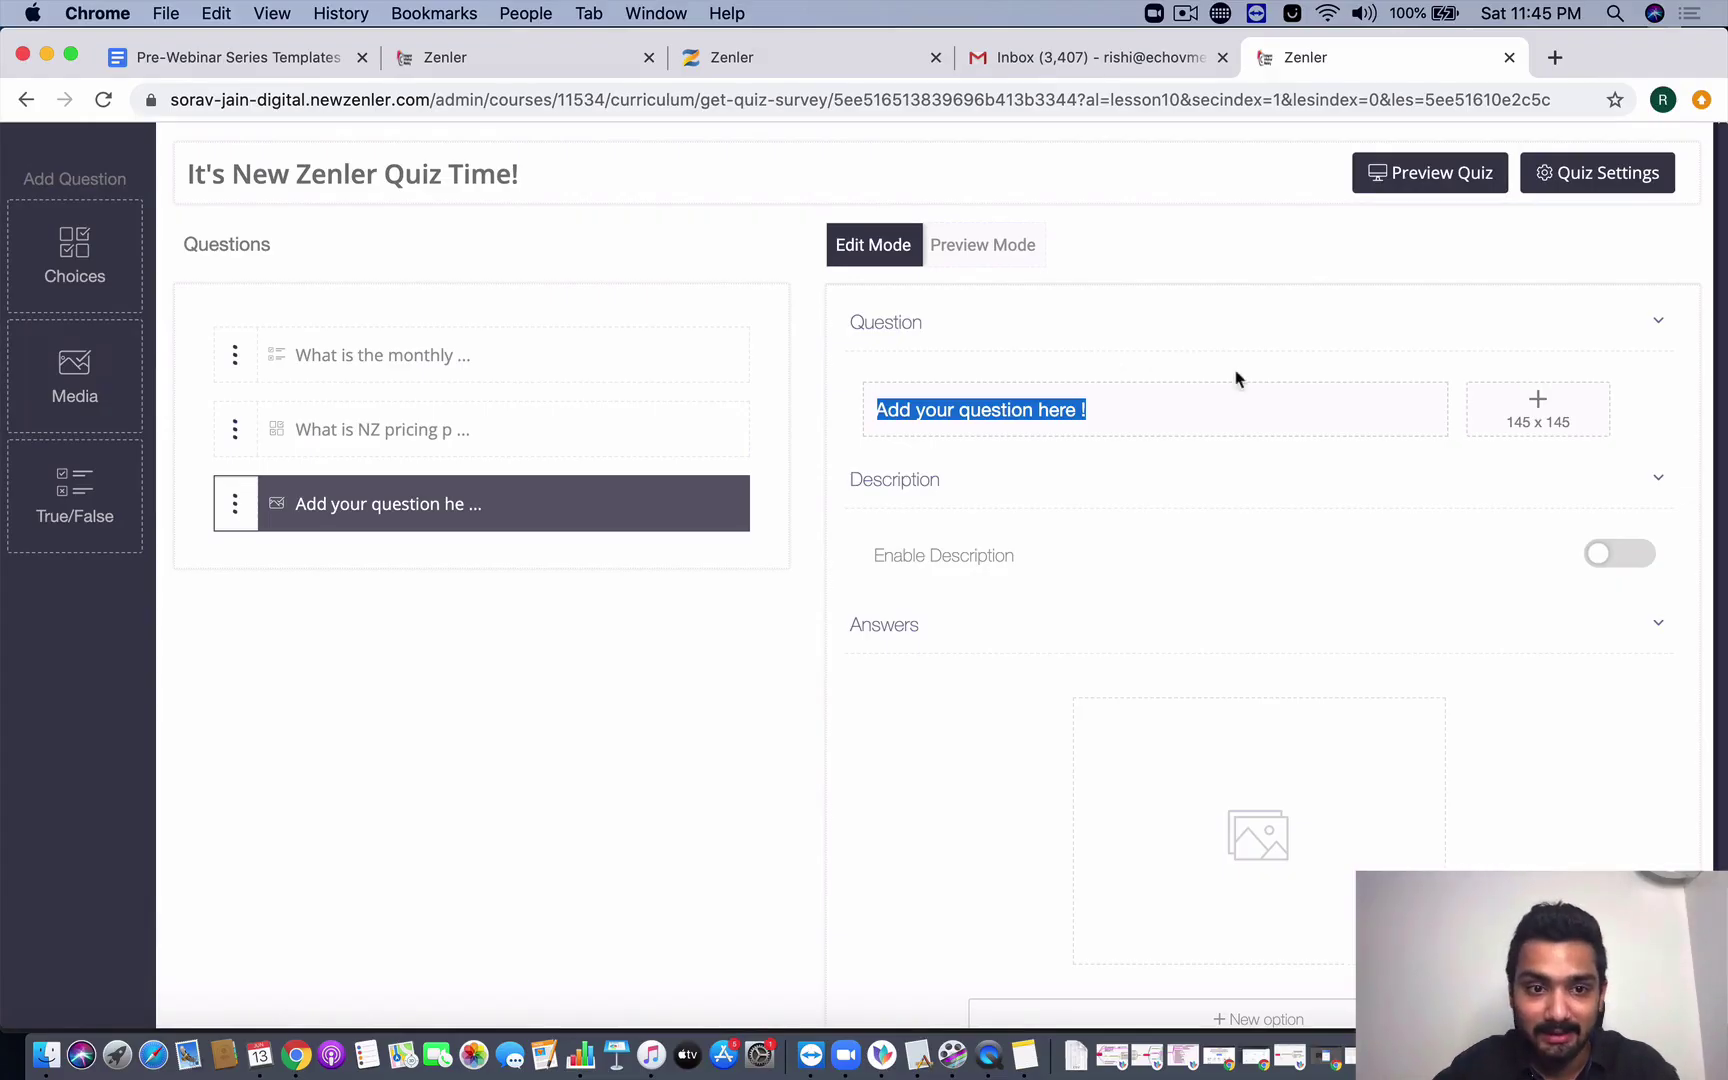
pyautogui.rightClick(1118, 418)
pyautogui.press('Escape')
pyautogui.press('BackSpace')
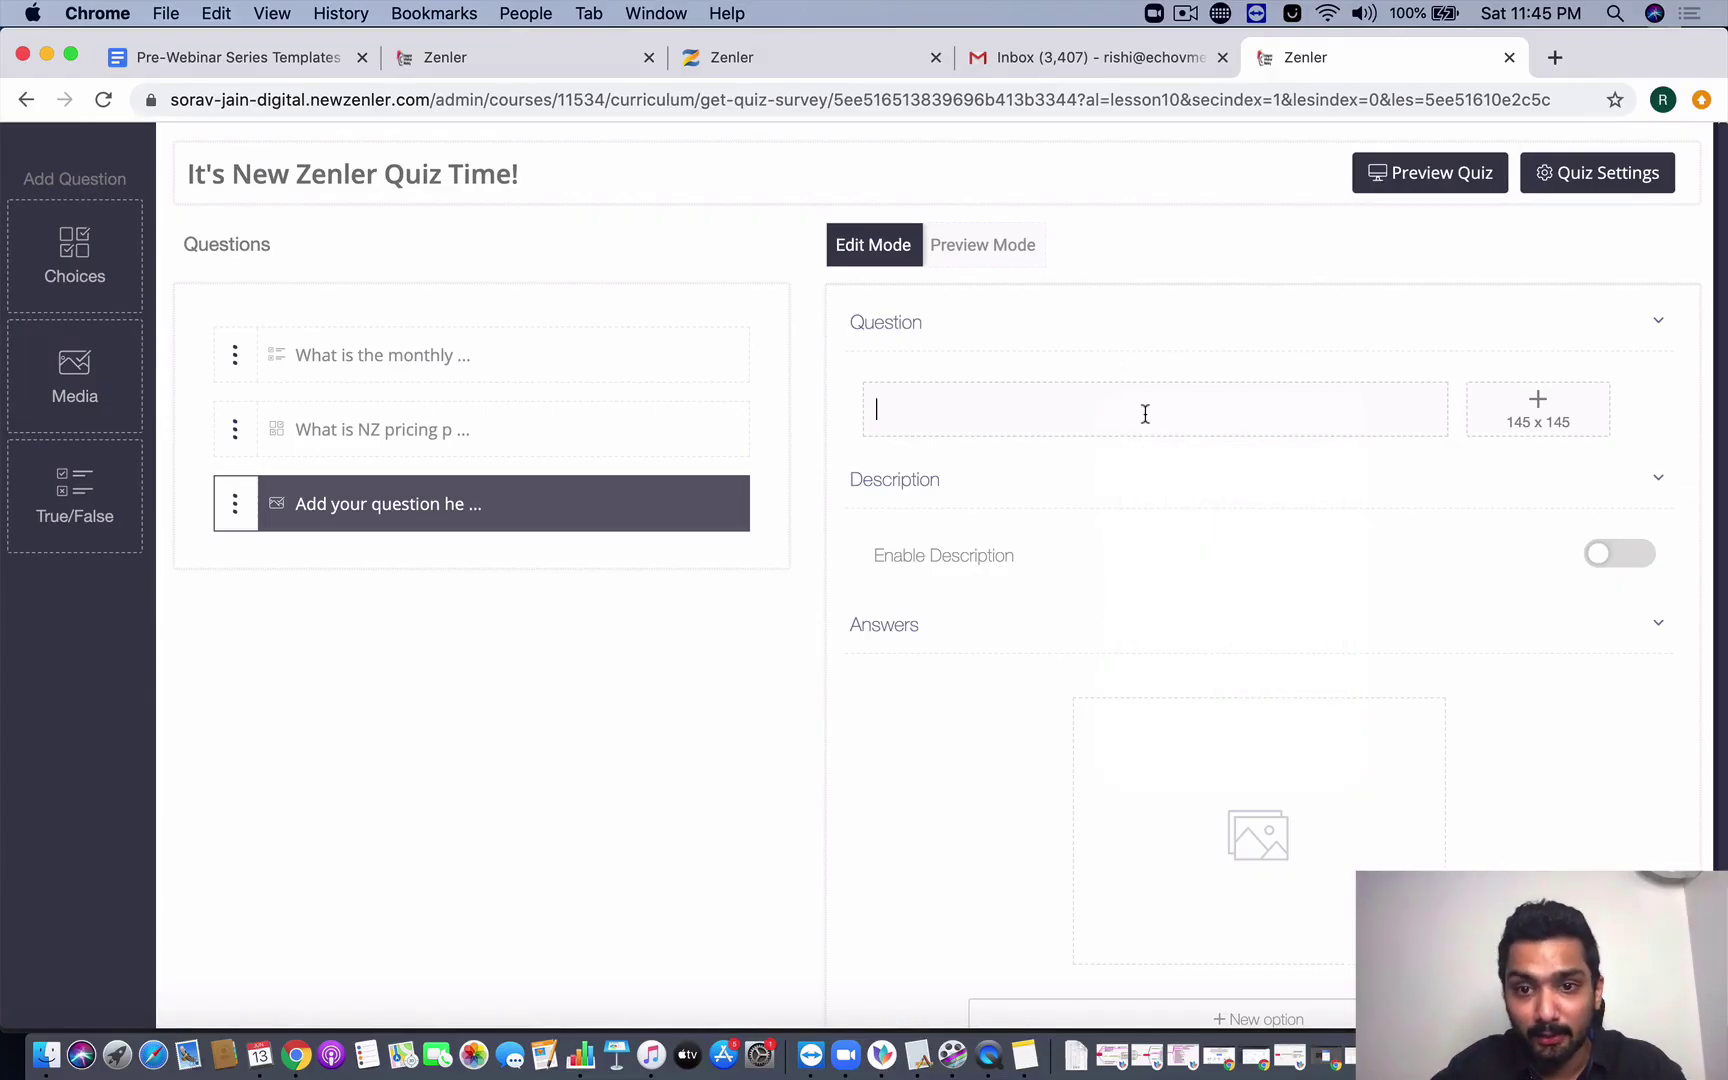
pyautogui.write('What')
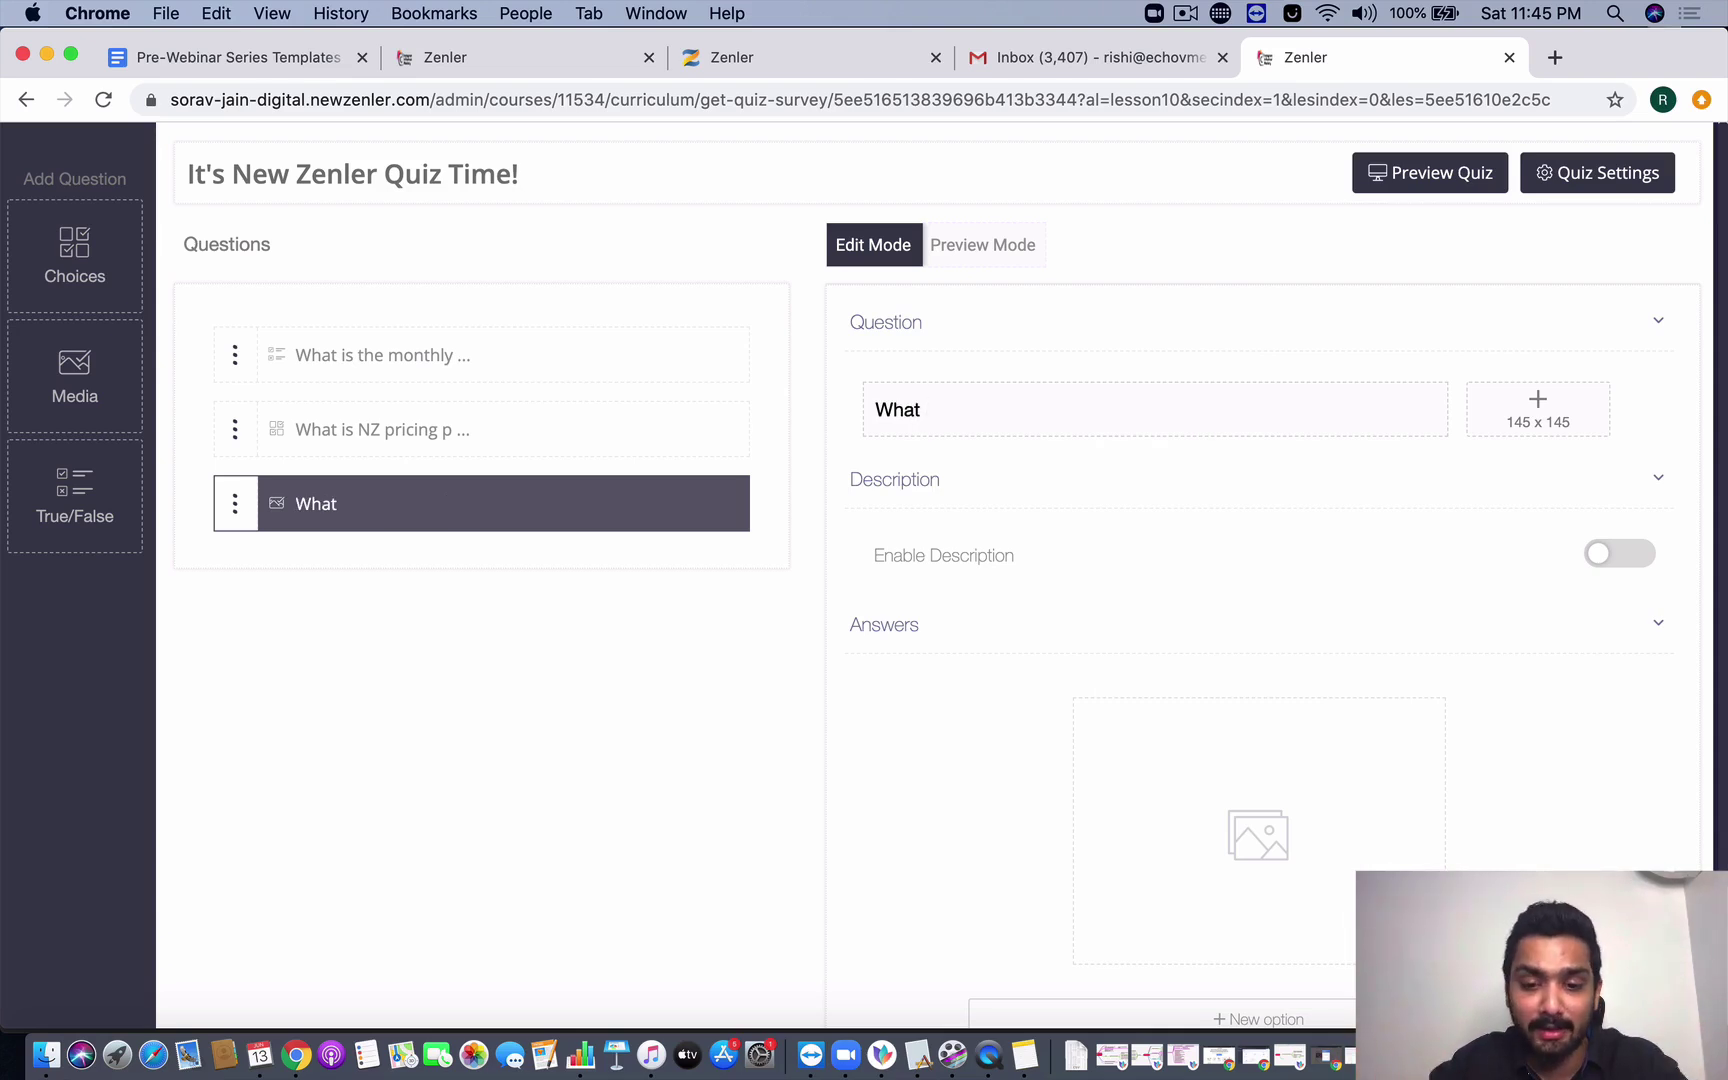
pyautogui.write('does ')
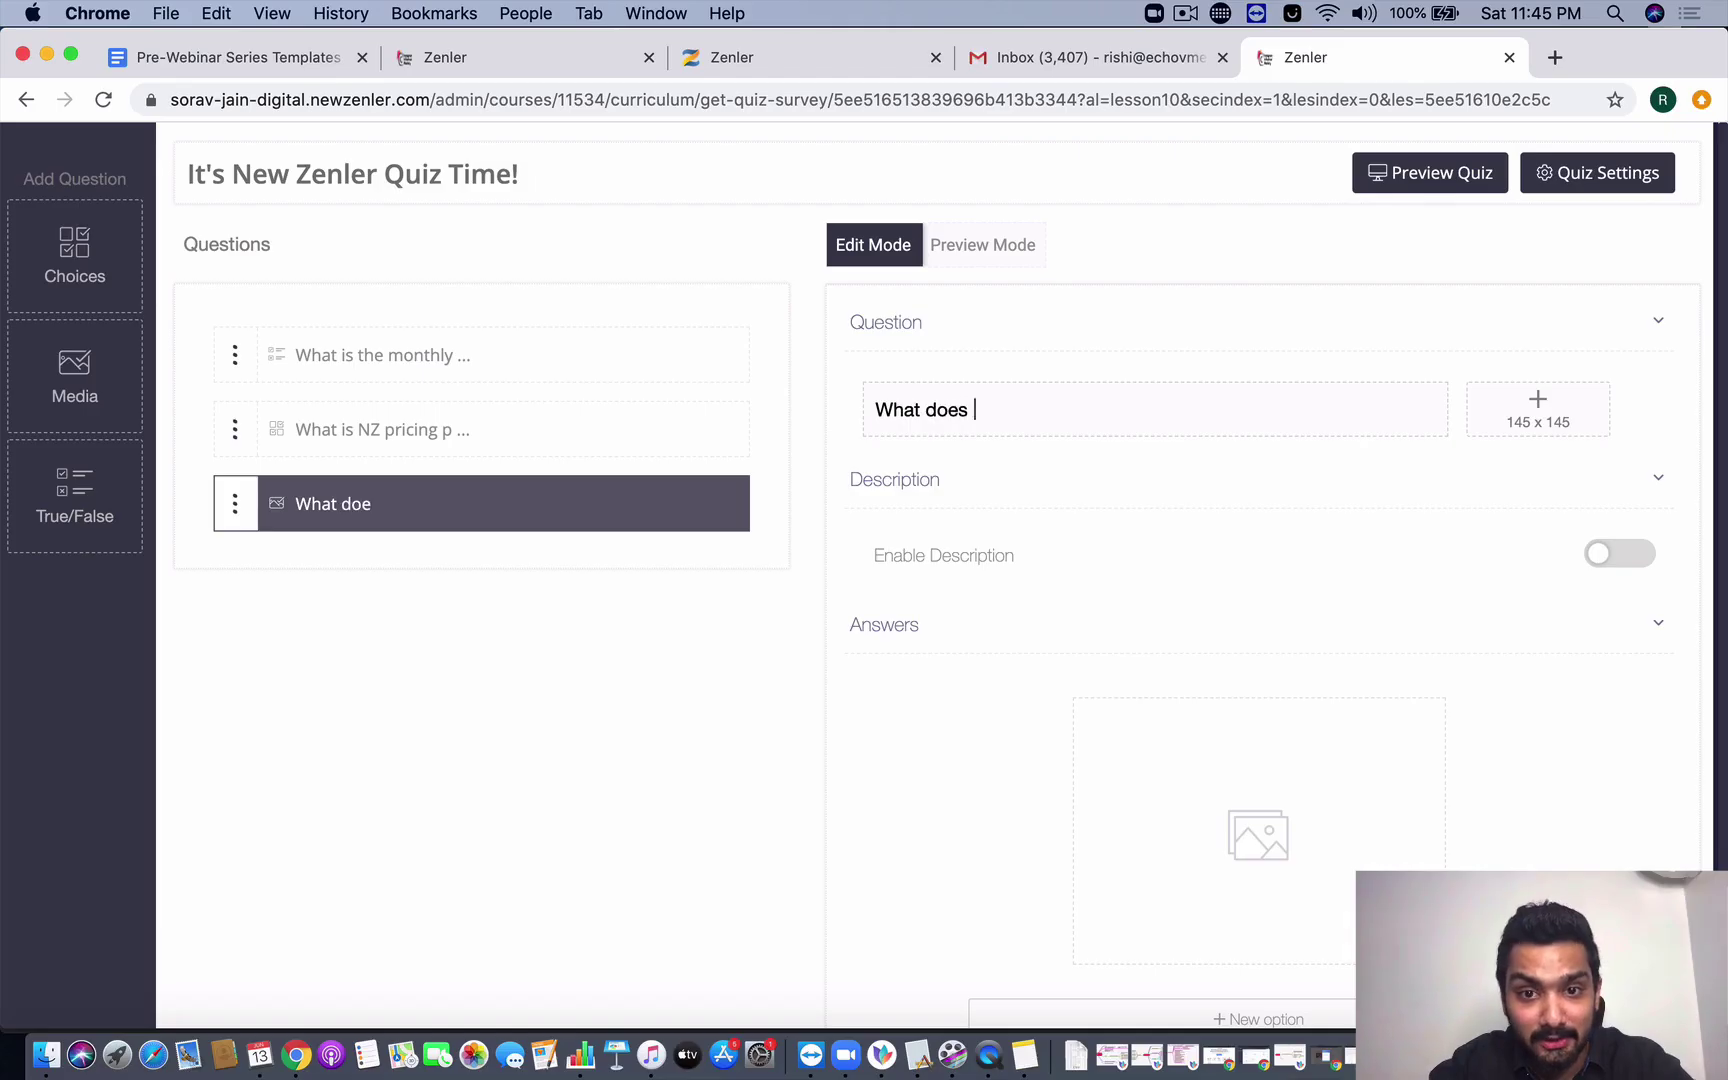
pyautogui.write('the picture depict?')
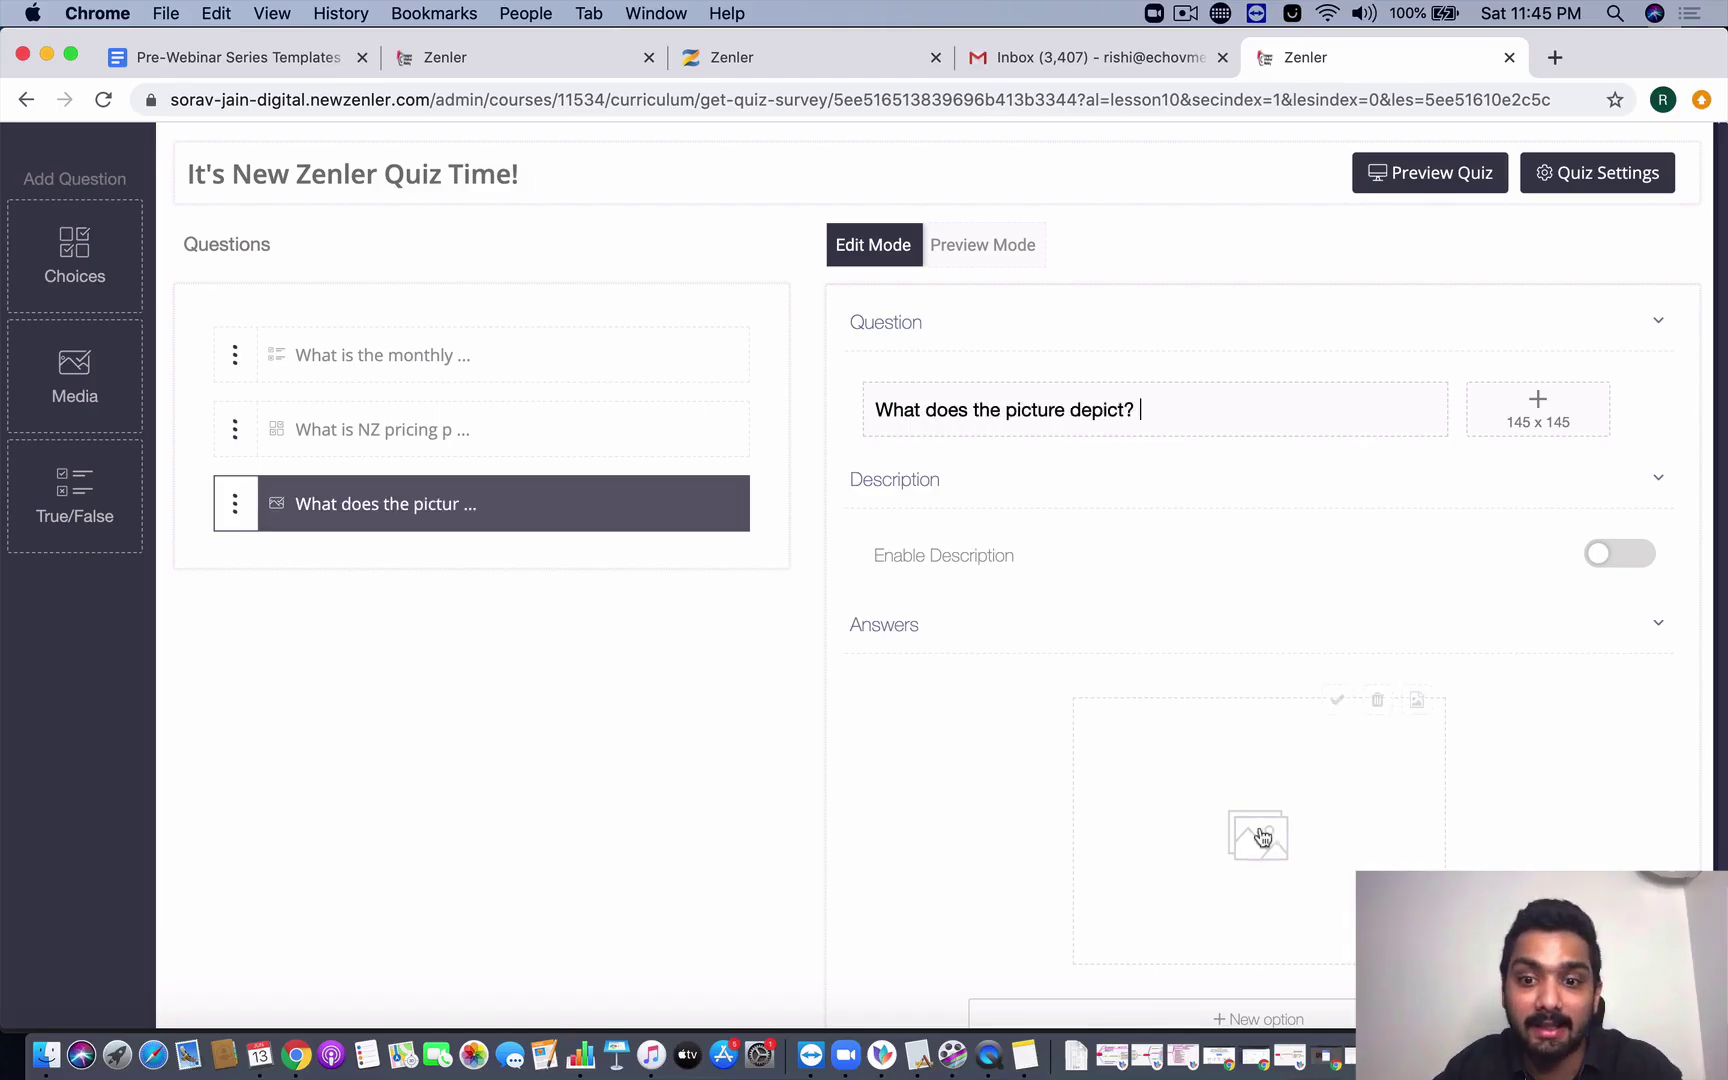
# - Upload EBOOK CONTEST.png as the first answer image, enlarging its crop area to the picture's full height before saving
pyautogui.scroll(-3, 1254, 833)
pyautogui.click(1249, 745)
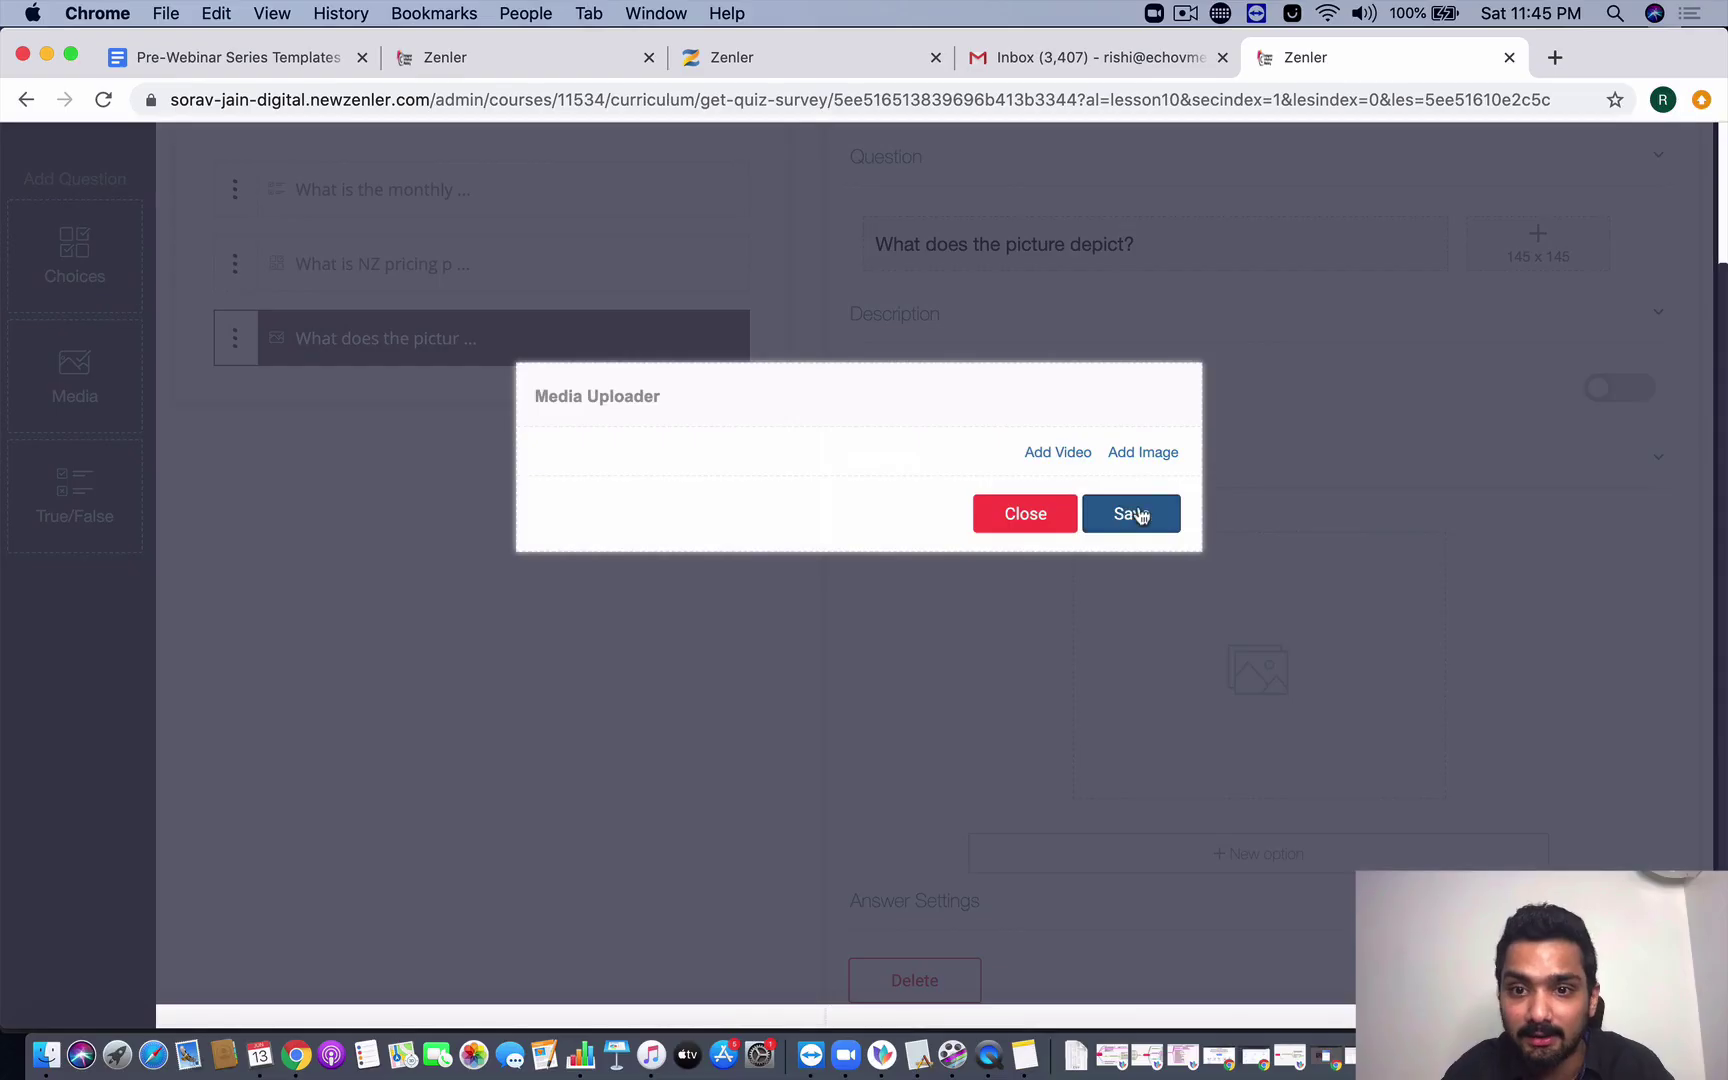
pyautogui.click(1143, 455)
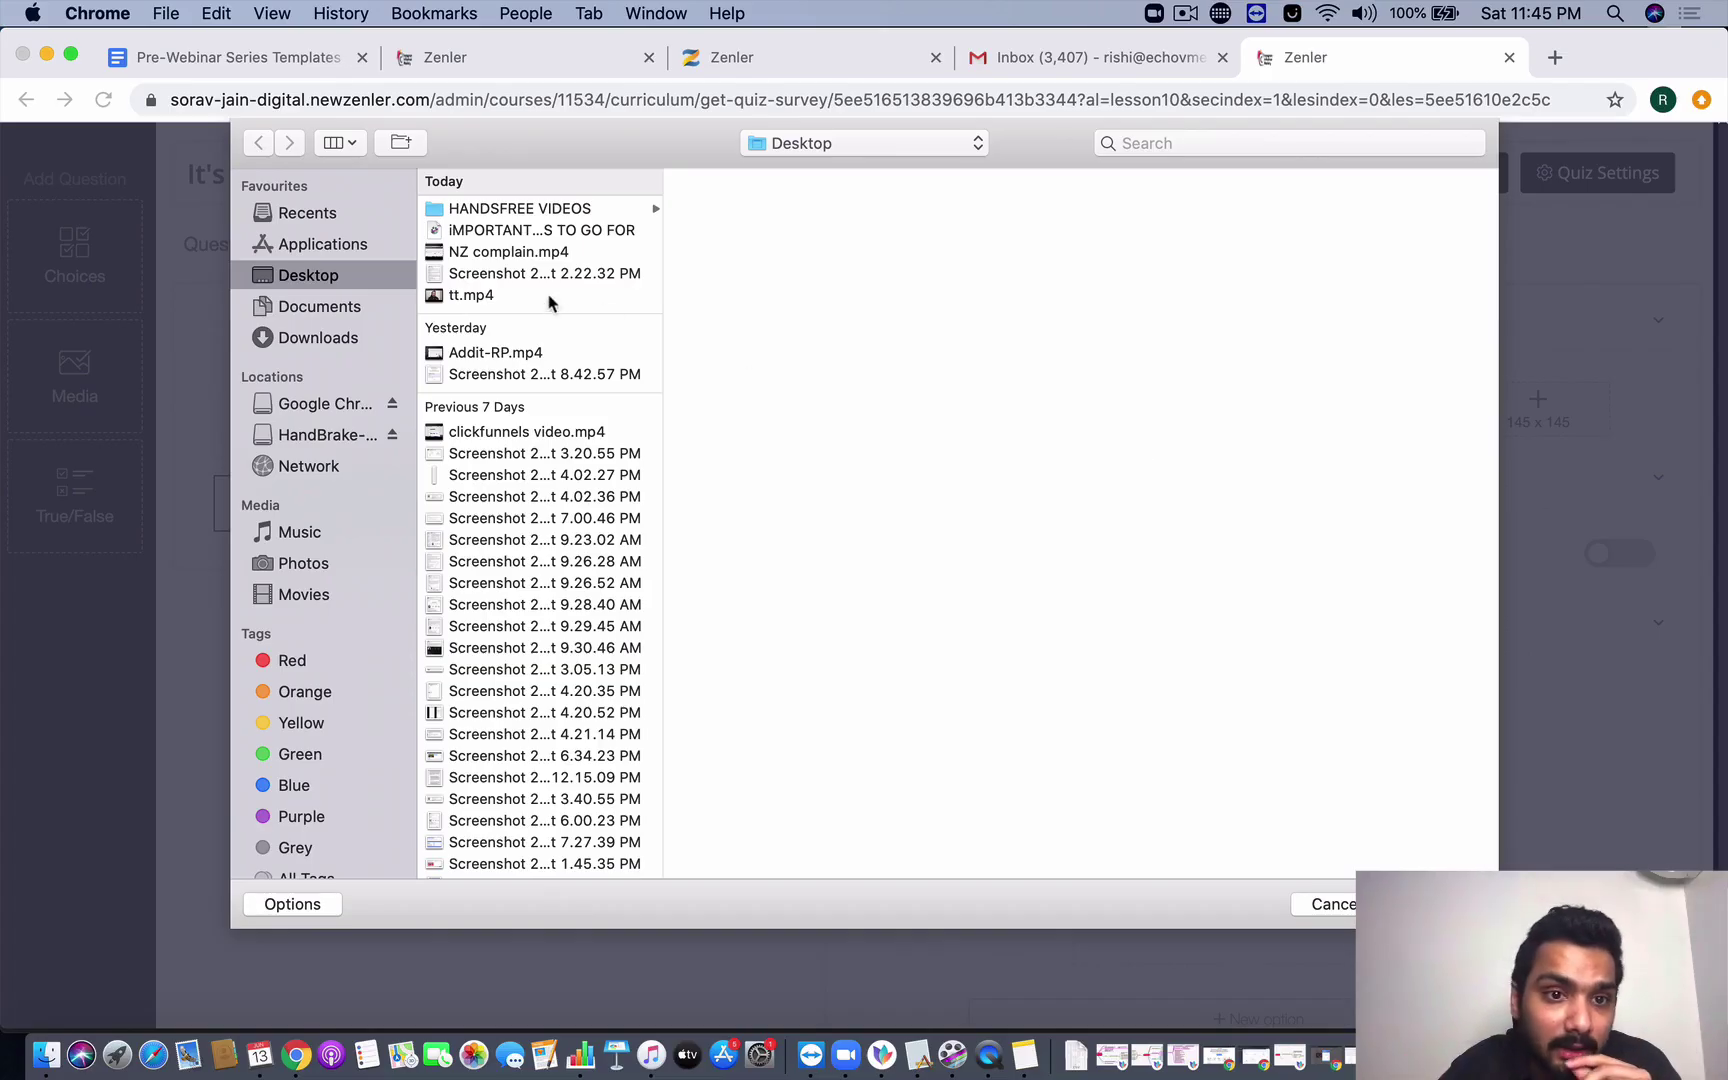
pyautogui.scroll(-10, 562, 393)
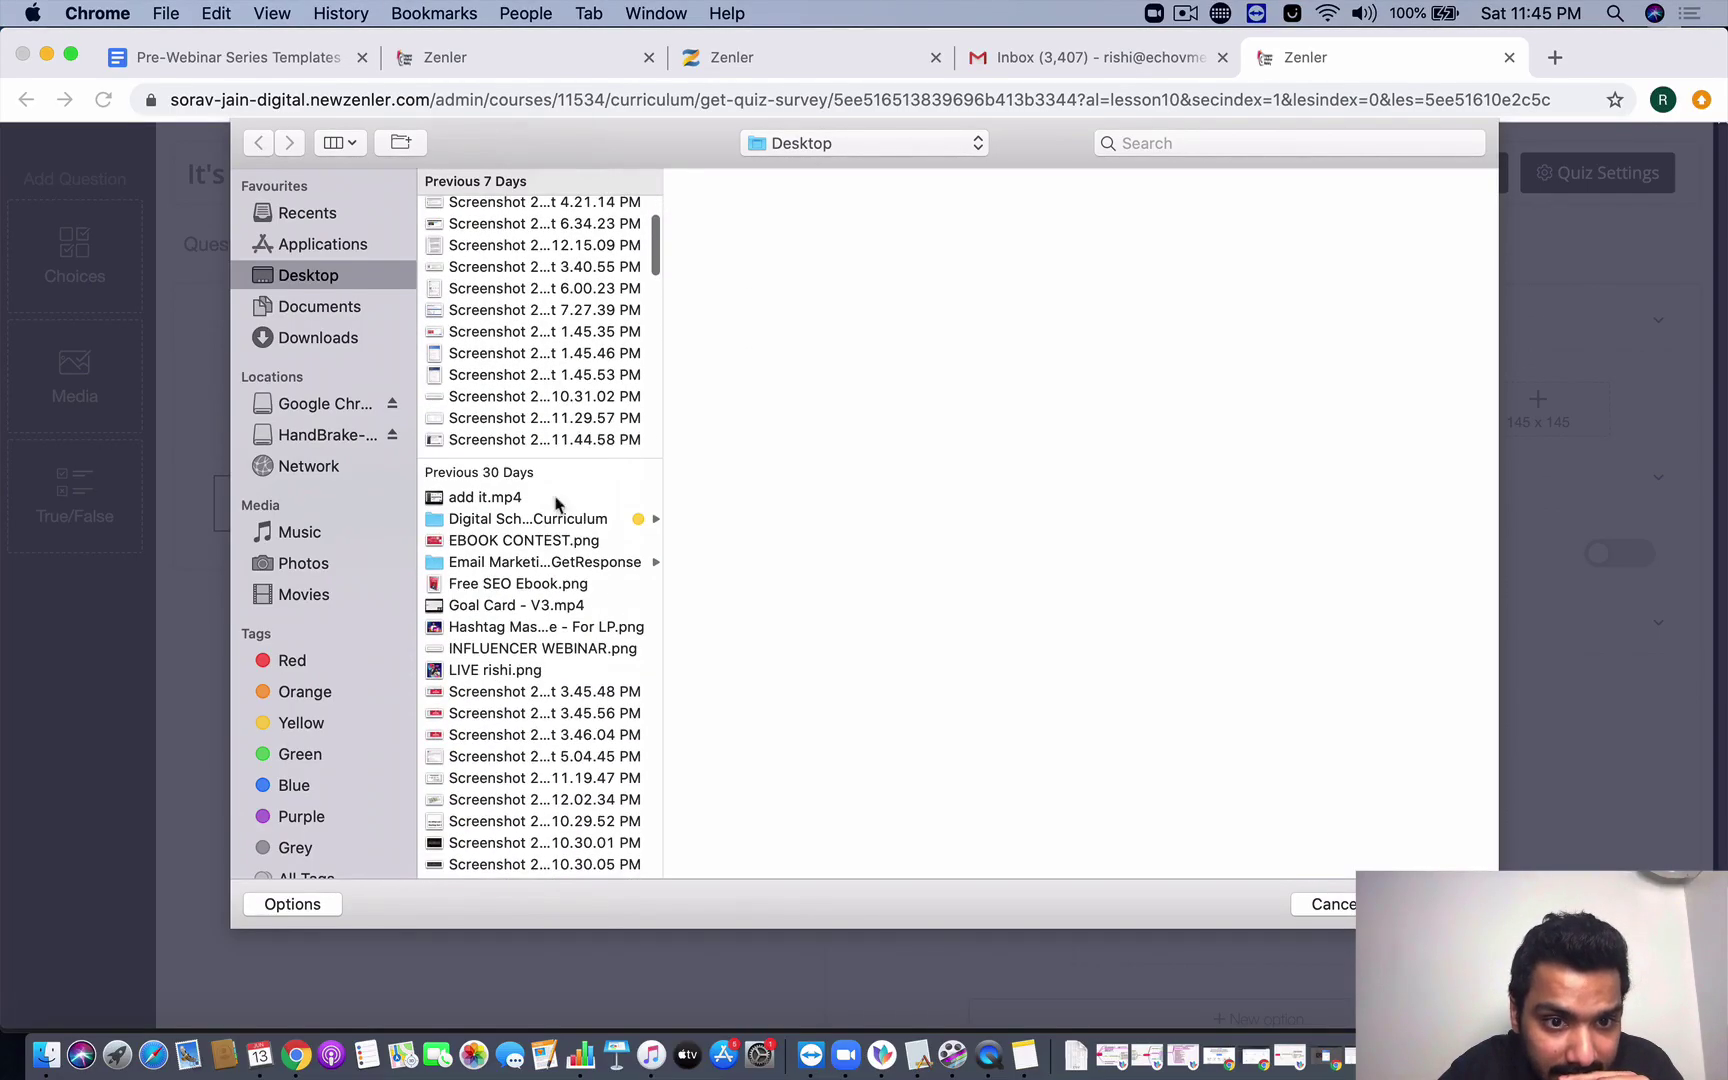
pyautogui.click(545, 541)
pyautogui.doubleClick(557, 542)
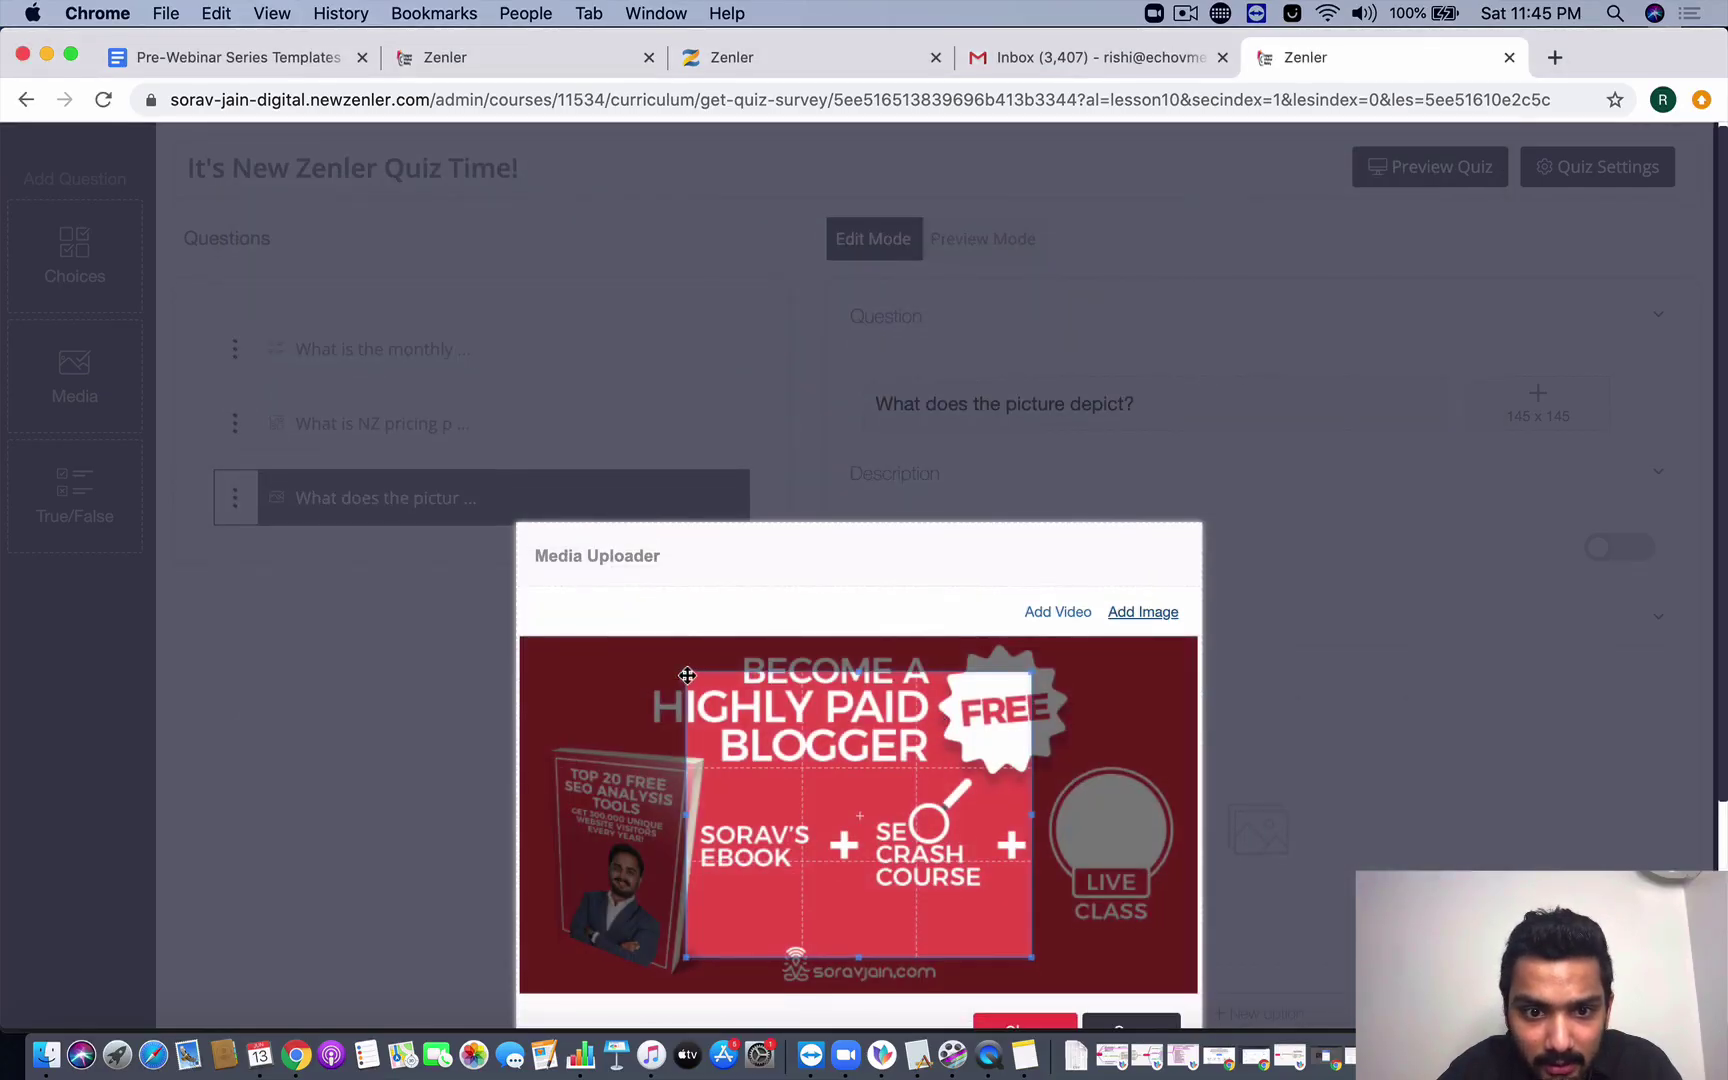
pyautogui.moveTo(1040, 962); pyautogui.dragTo(1259, 1005)
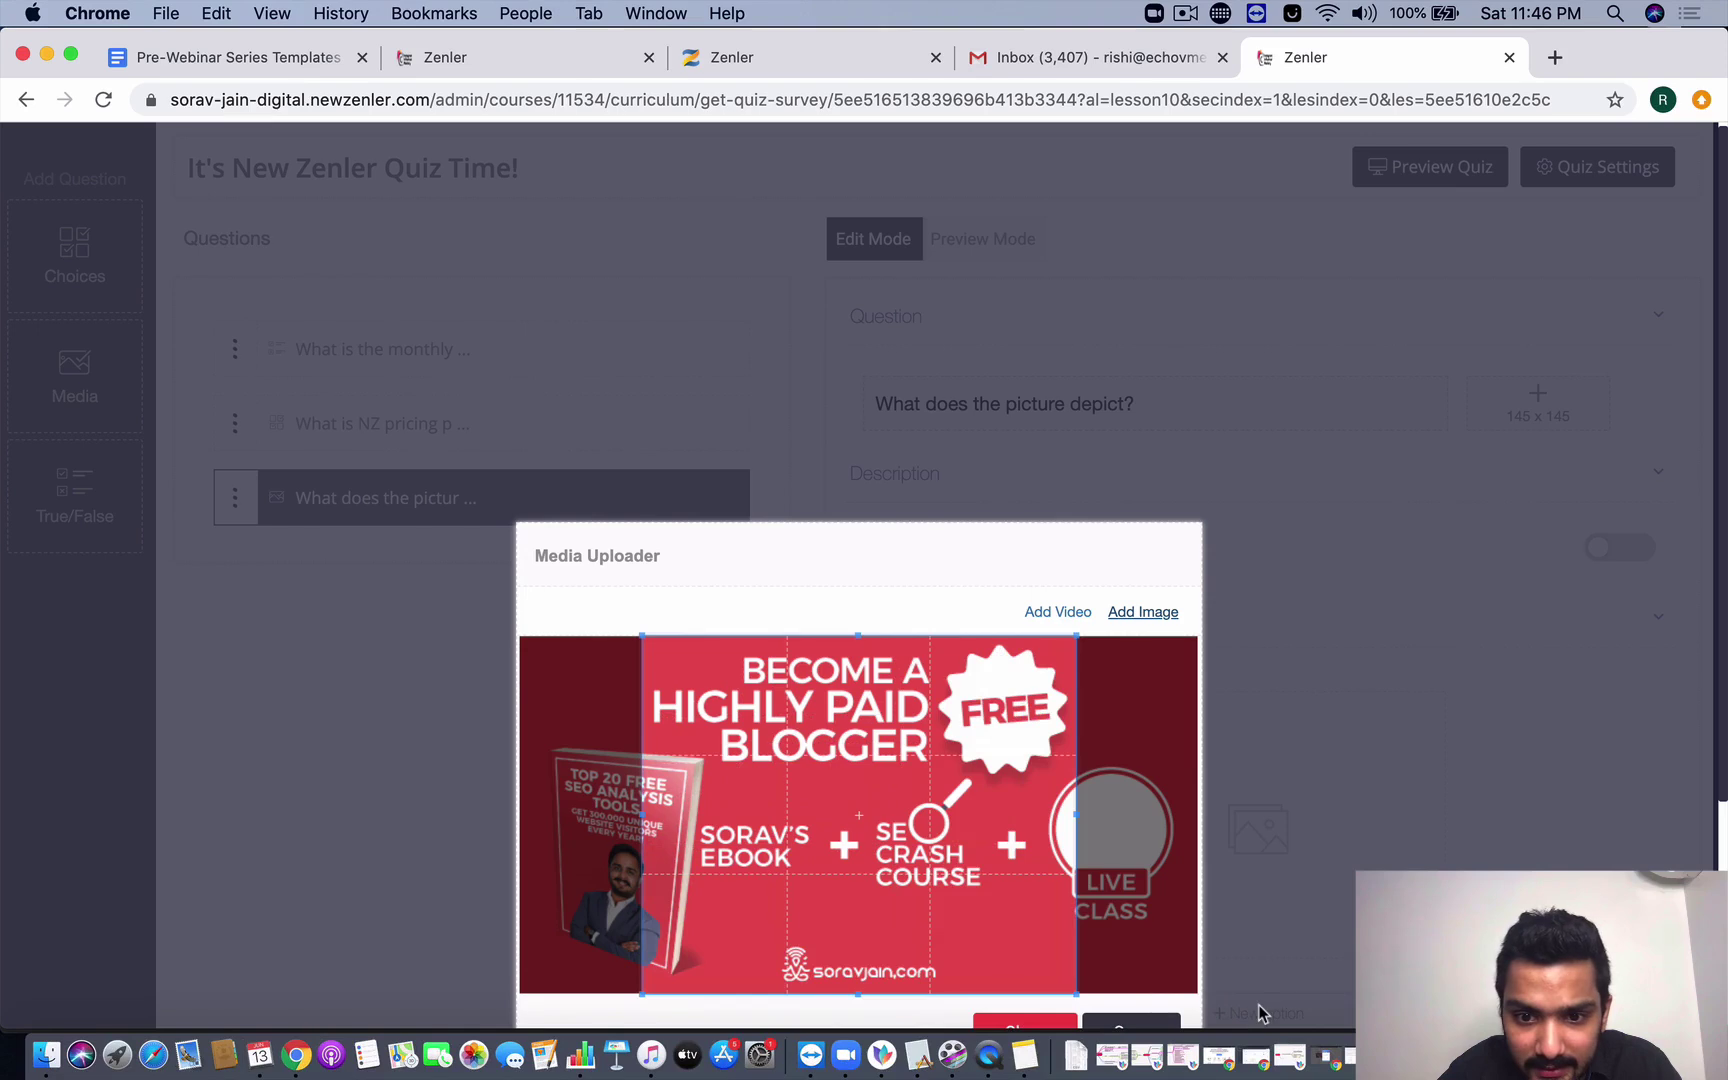
pyautogui.scroll(-3, 1096, 912)
pyautogui.click(1140, 850)
pyautogui.scroll(-1, 1143, 856)
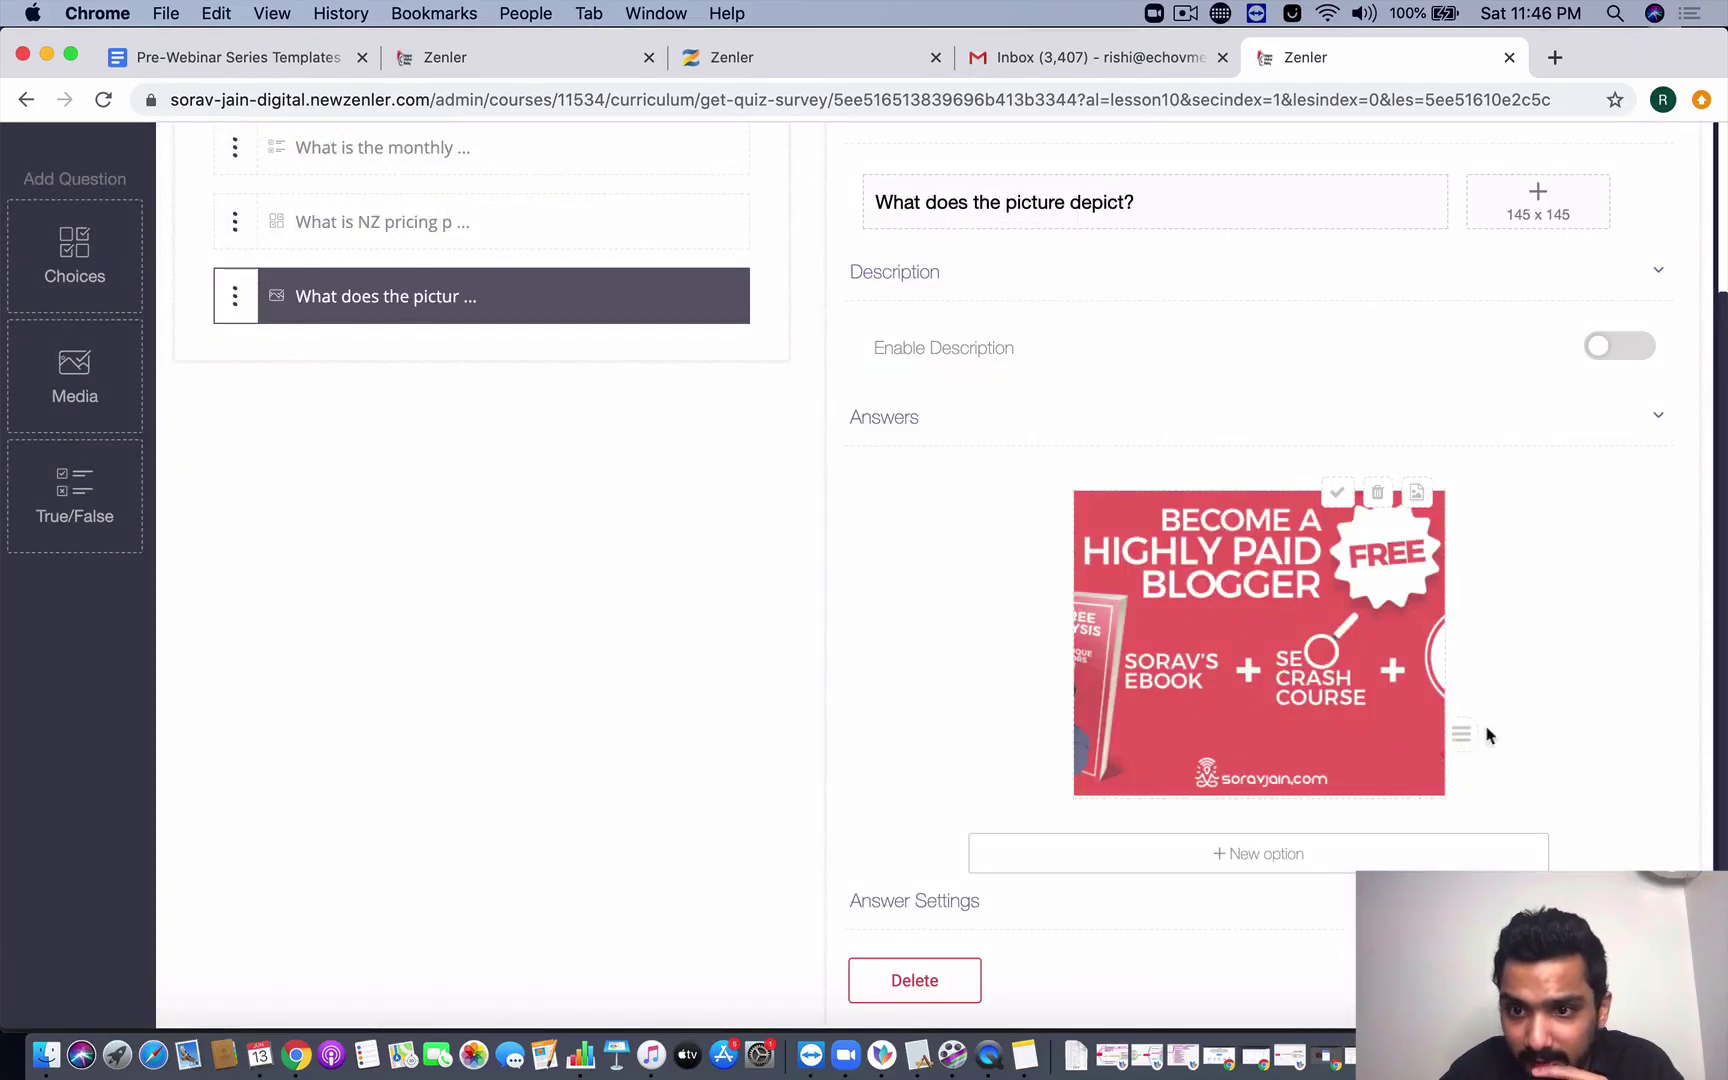
# - Add a second answer option with the image Hashtag Mastery Course - For LP.png, enlarging its crop area before saving
pyautogui.click(1338, 858)
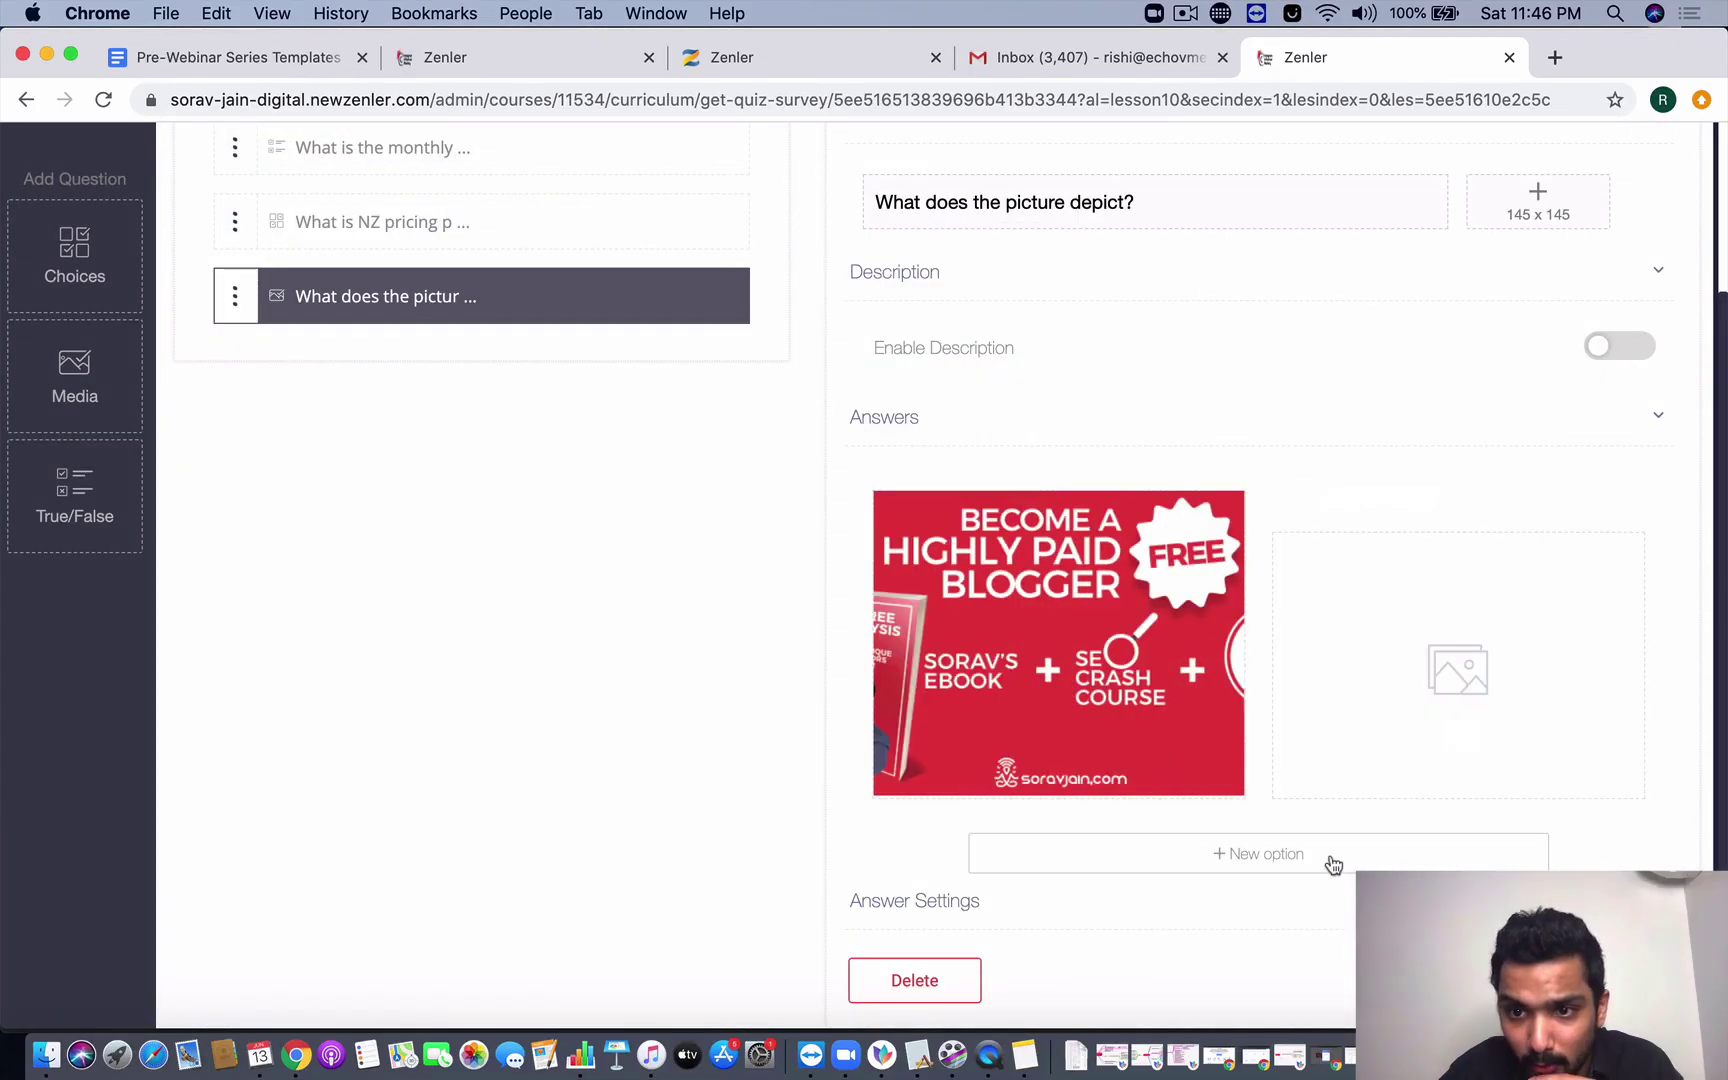
pyautogui.click(1411, 727)
pyautogui.click(1143, 453)
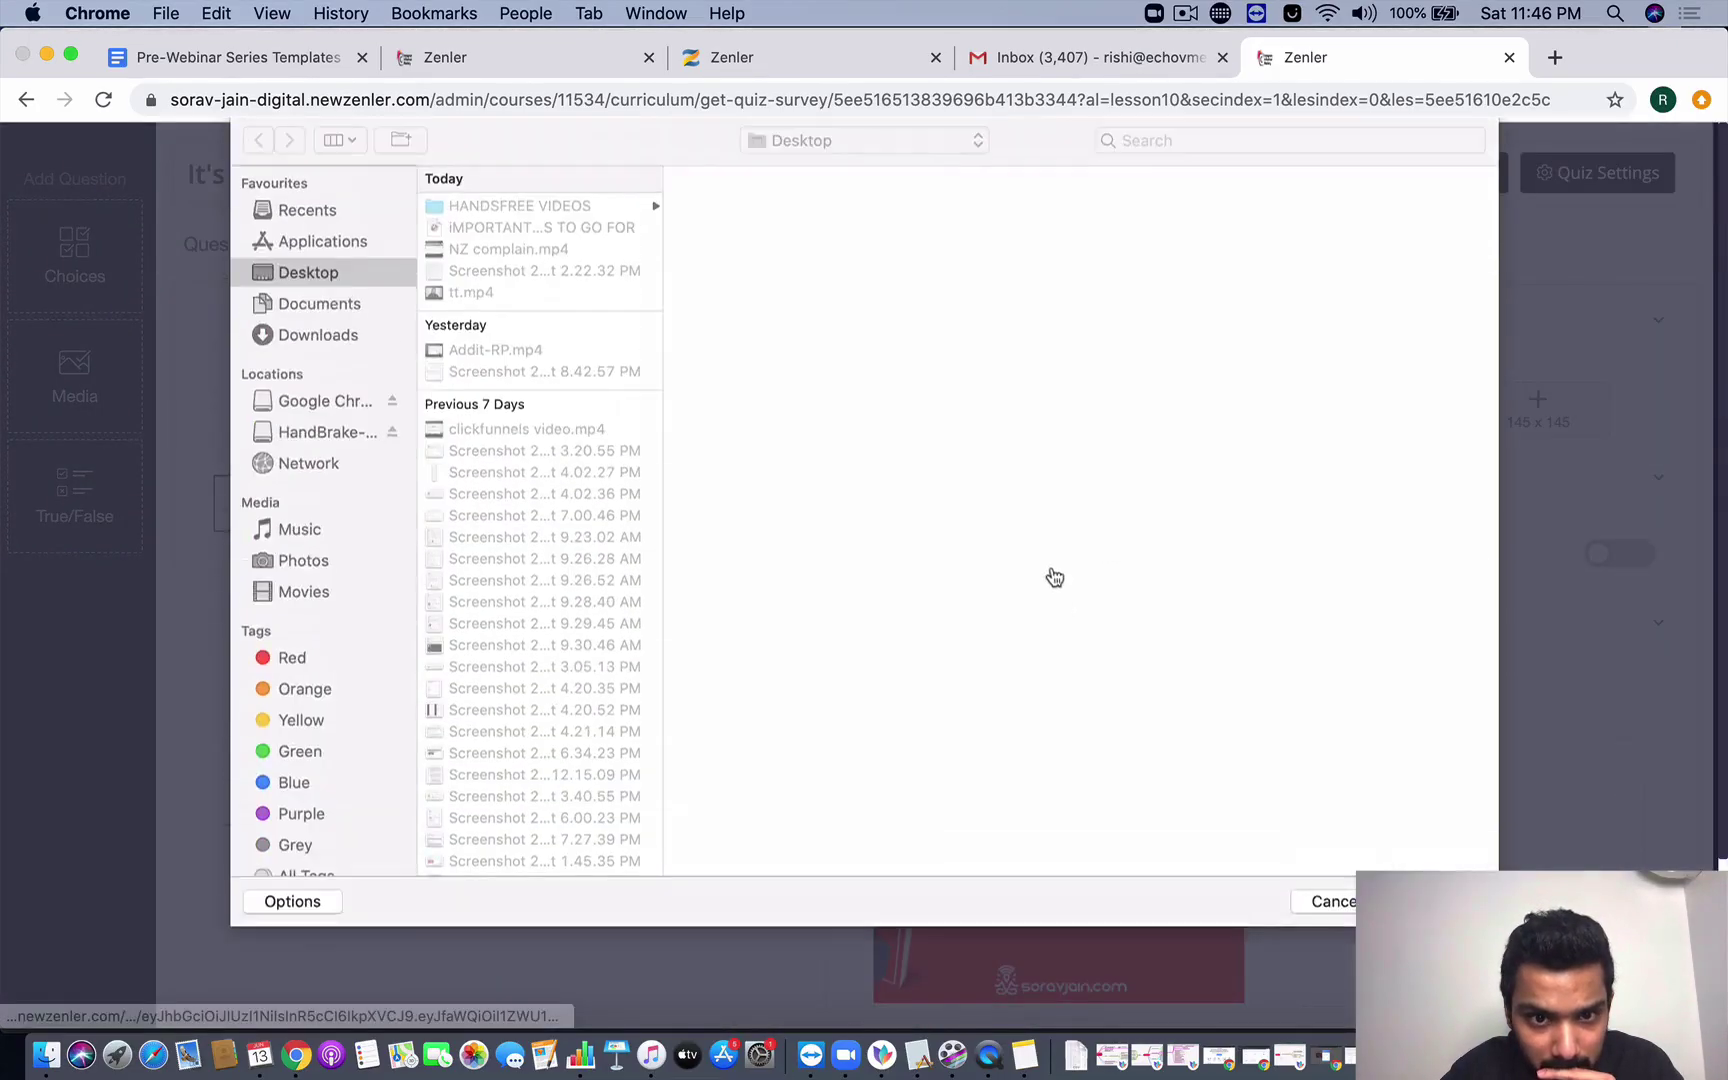
pyautogui.scroll(-10, 622, 640)
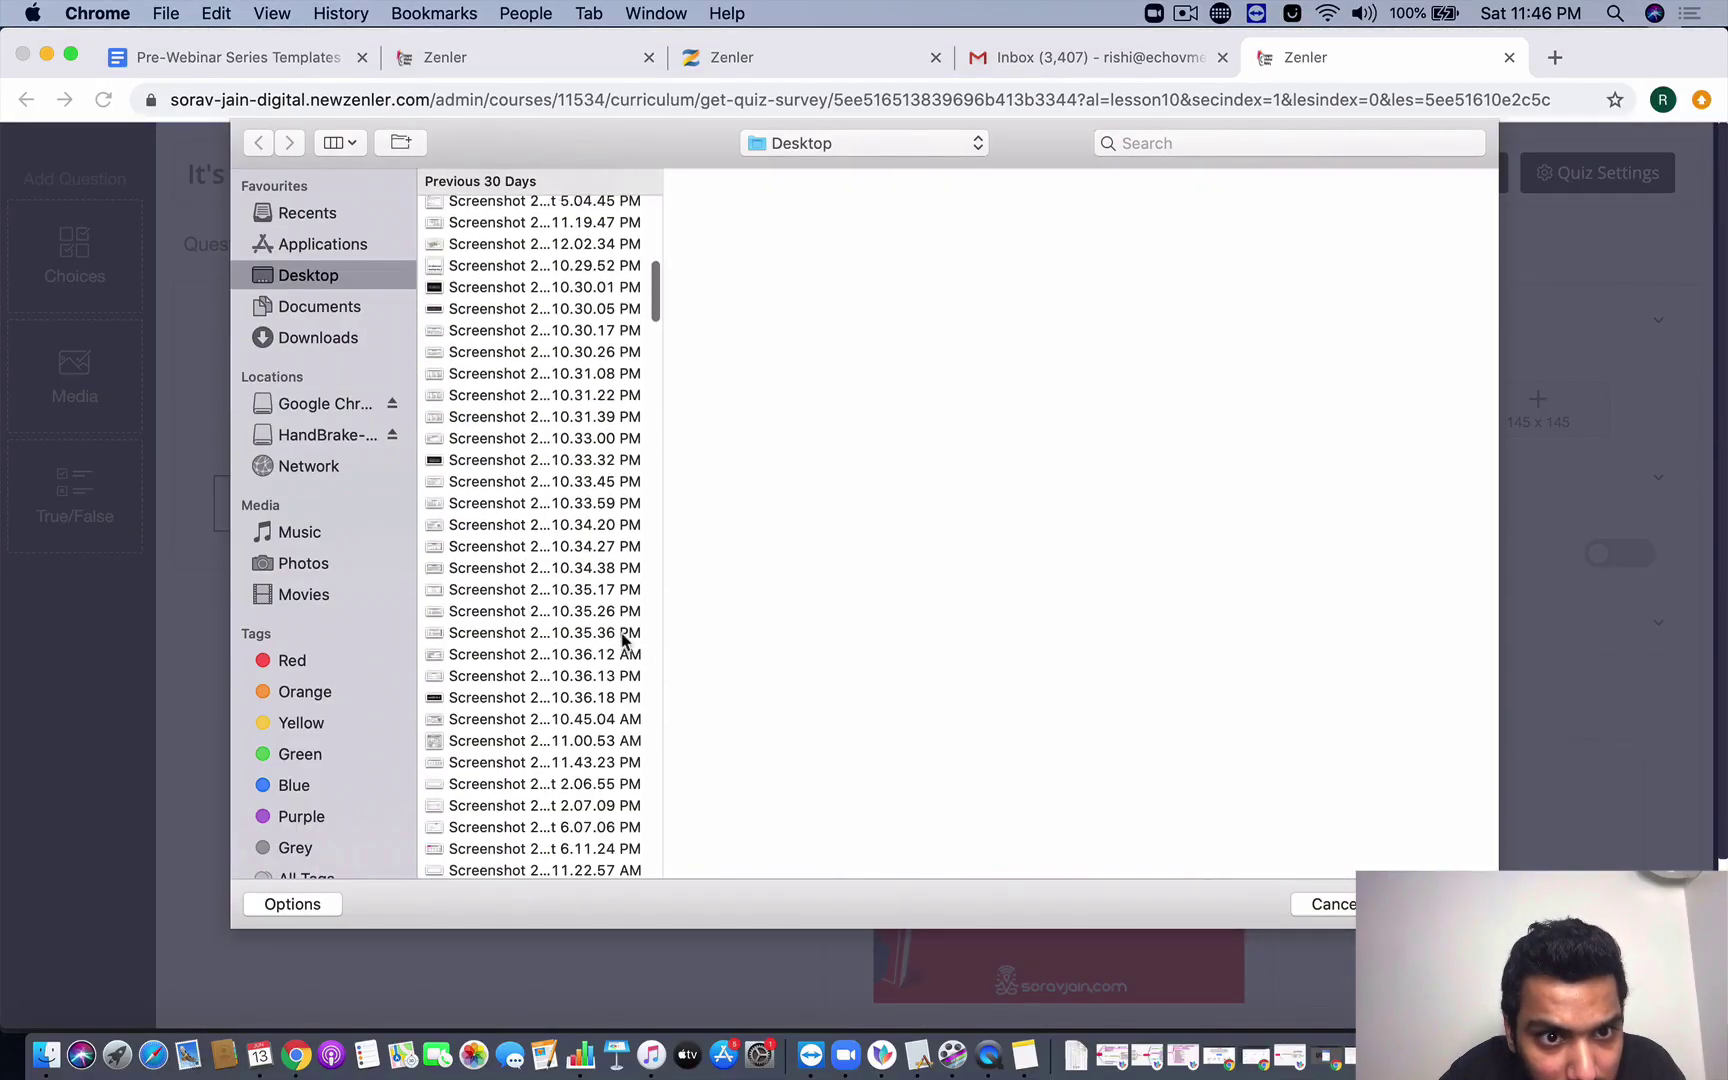
pyautogui.scroll(5, 622, 640)
pyautogui.click(529, 388)
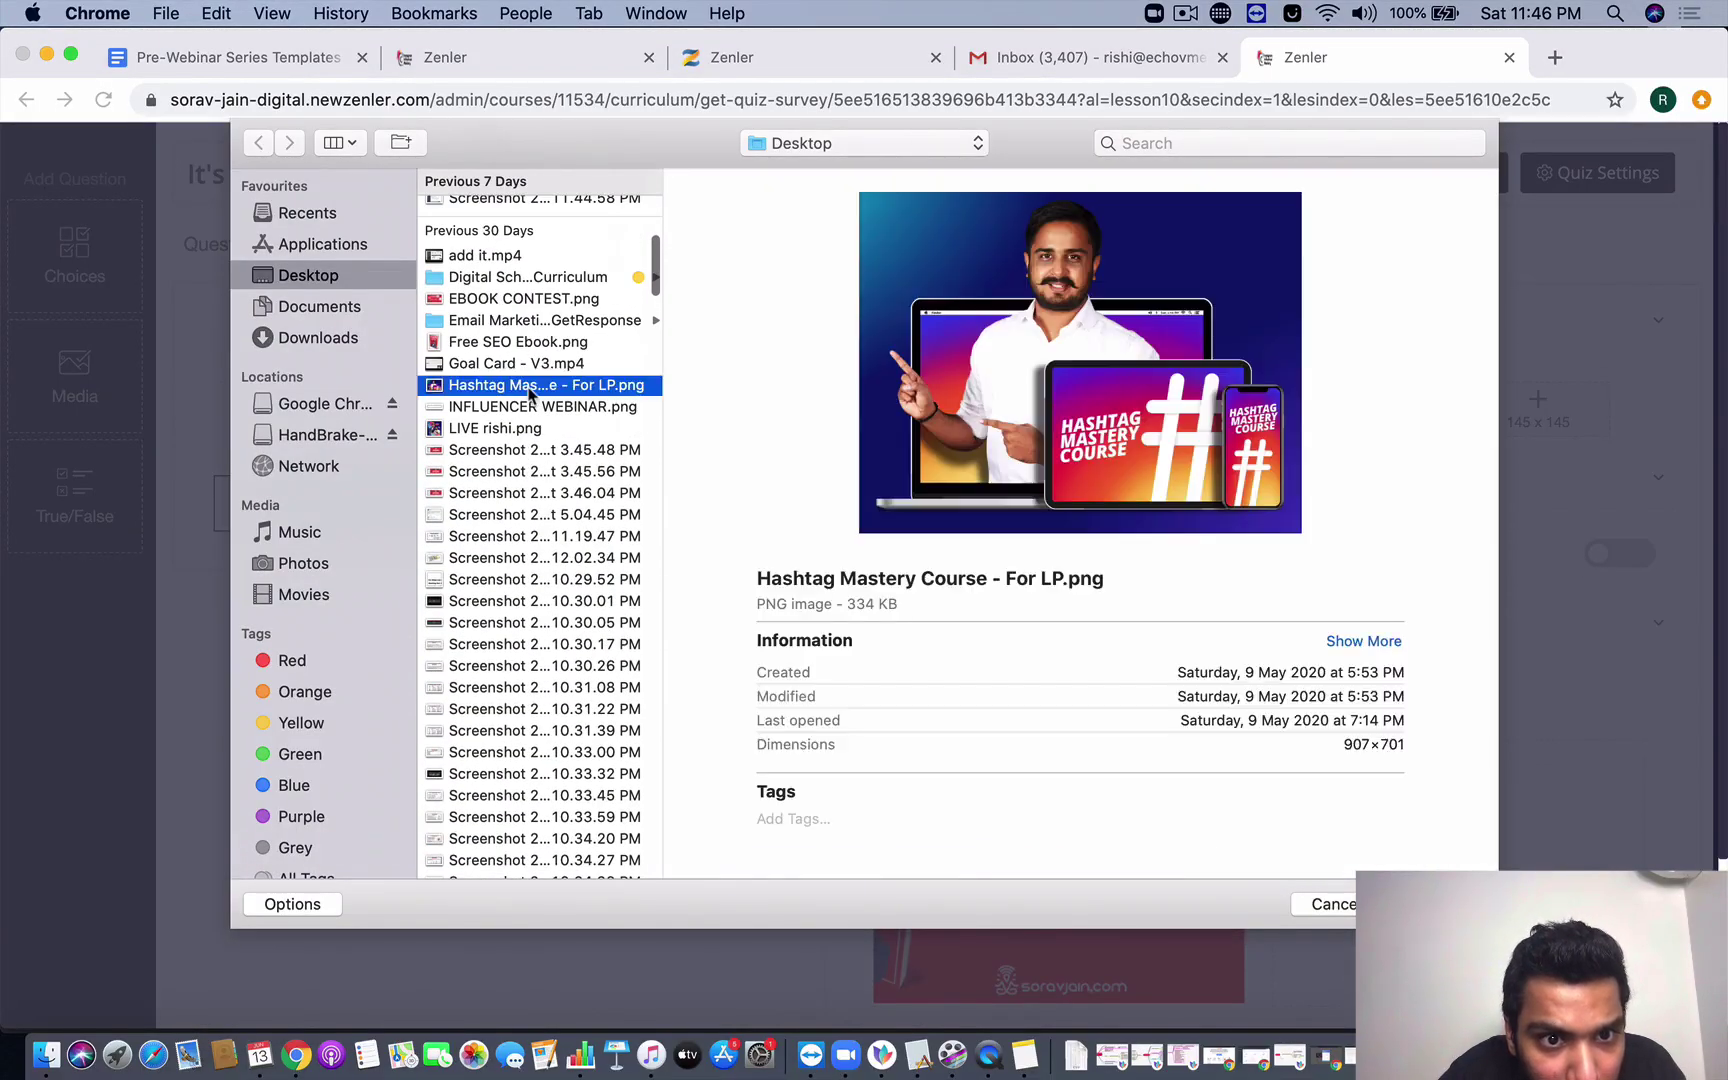
pyautogui.doubleClick(529, 388)
pyautogui.scroll(-3, 1147, 818)
pyautogui.moveTo(1115, 518); pyautogui.dragTo(1234, 397)
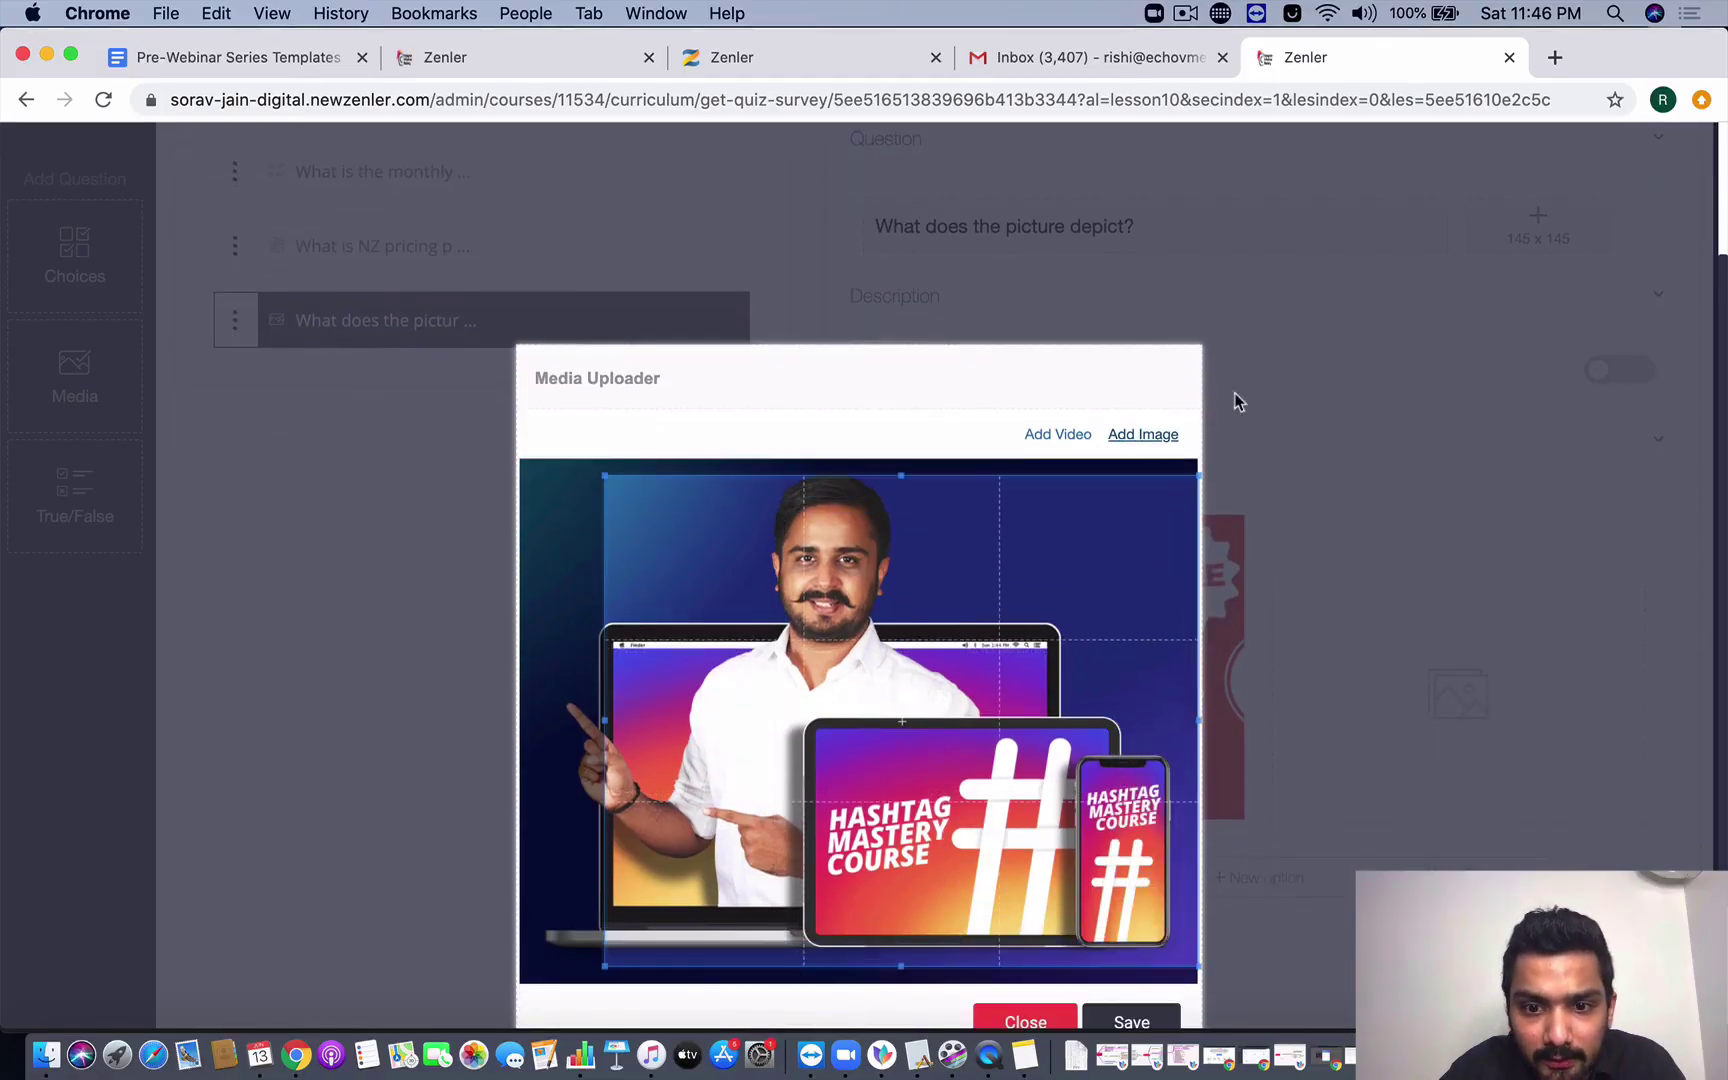
pyautogui.scroll(-3, 1145, 810)
pyautogui.click(1131, 855)
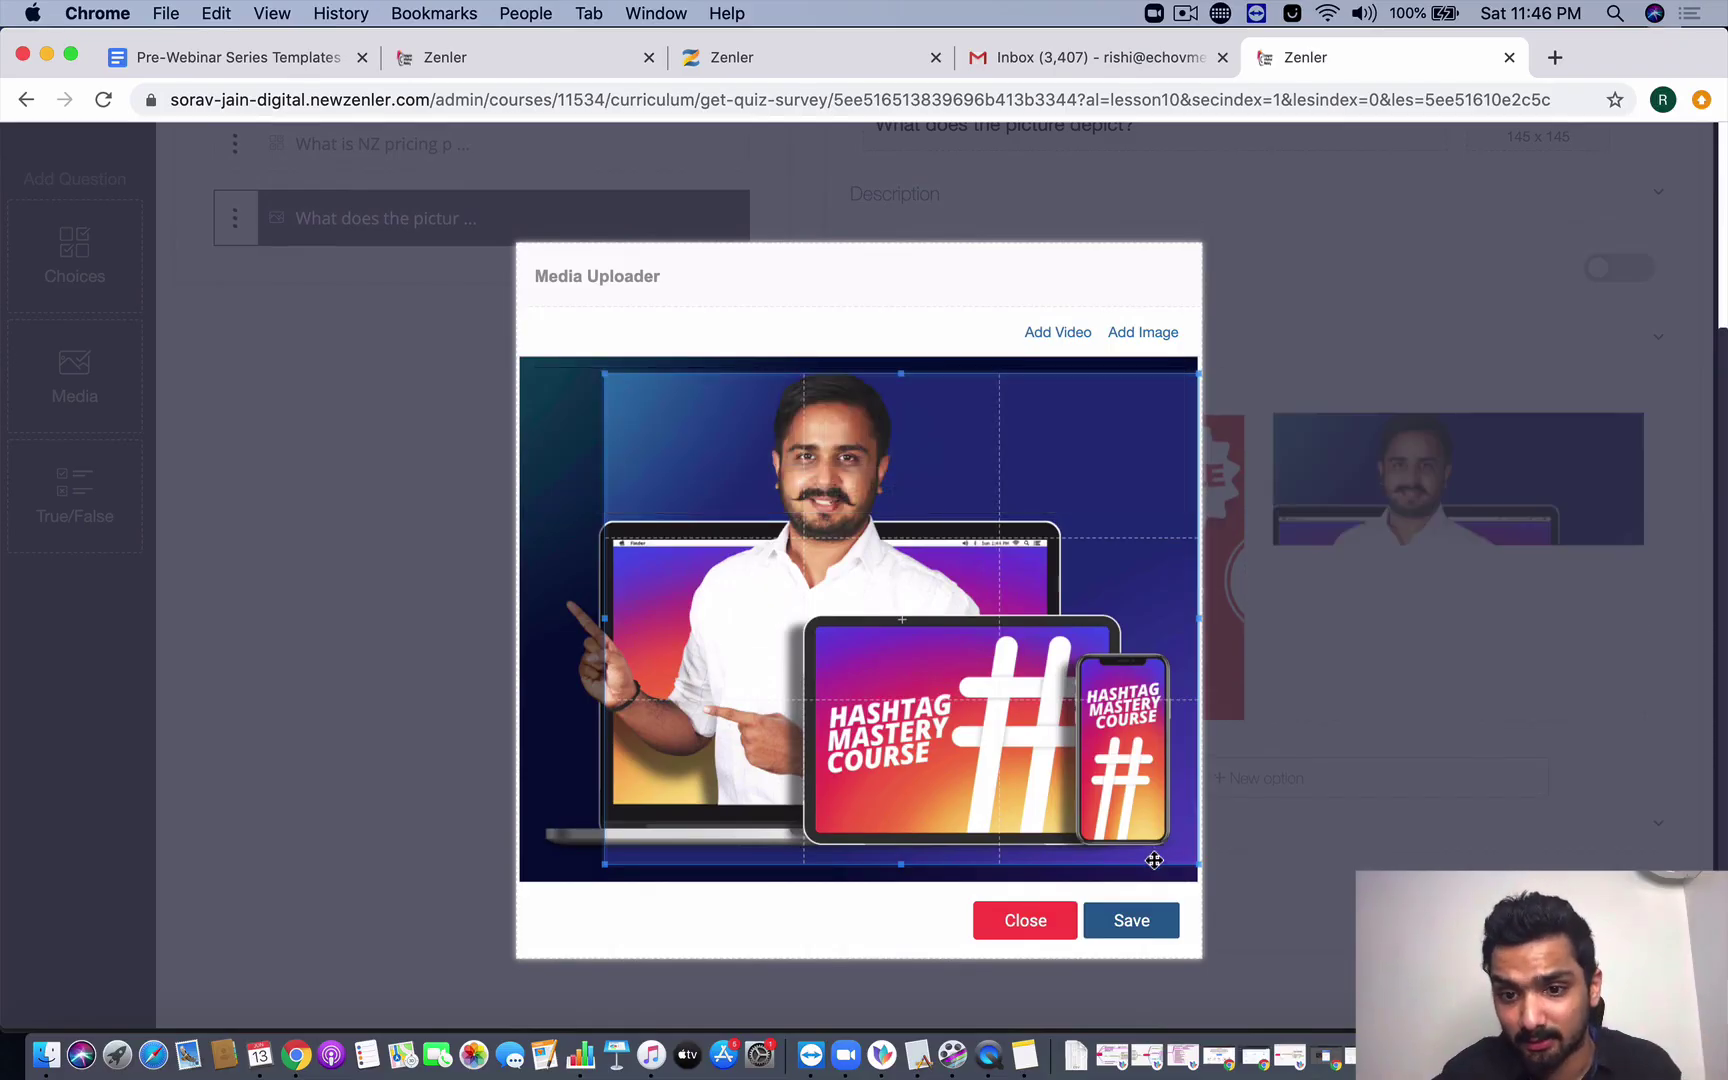
# - Extend the media question's text with "Which one is Hashtag promotion Here?"
pyautogui.scroll(4, 1110, 550)
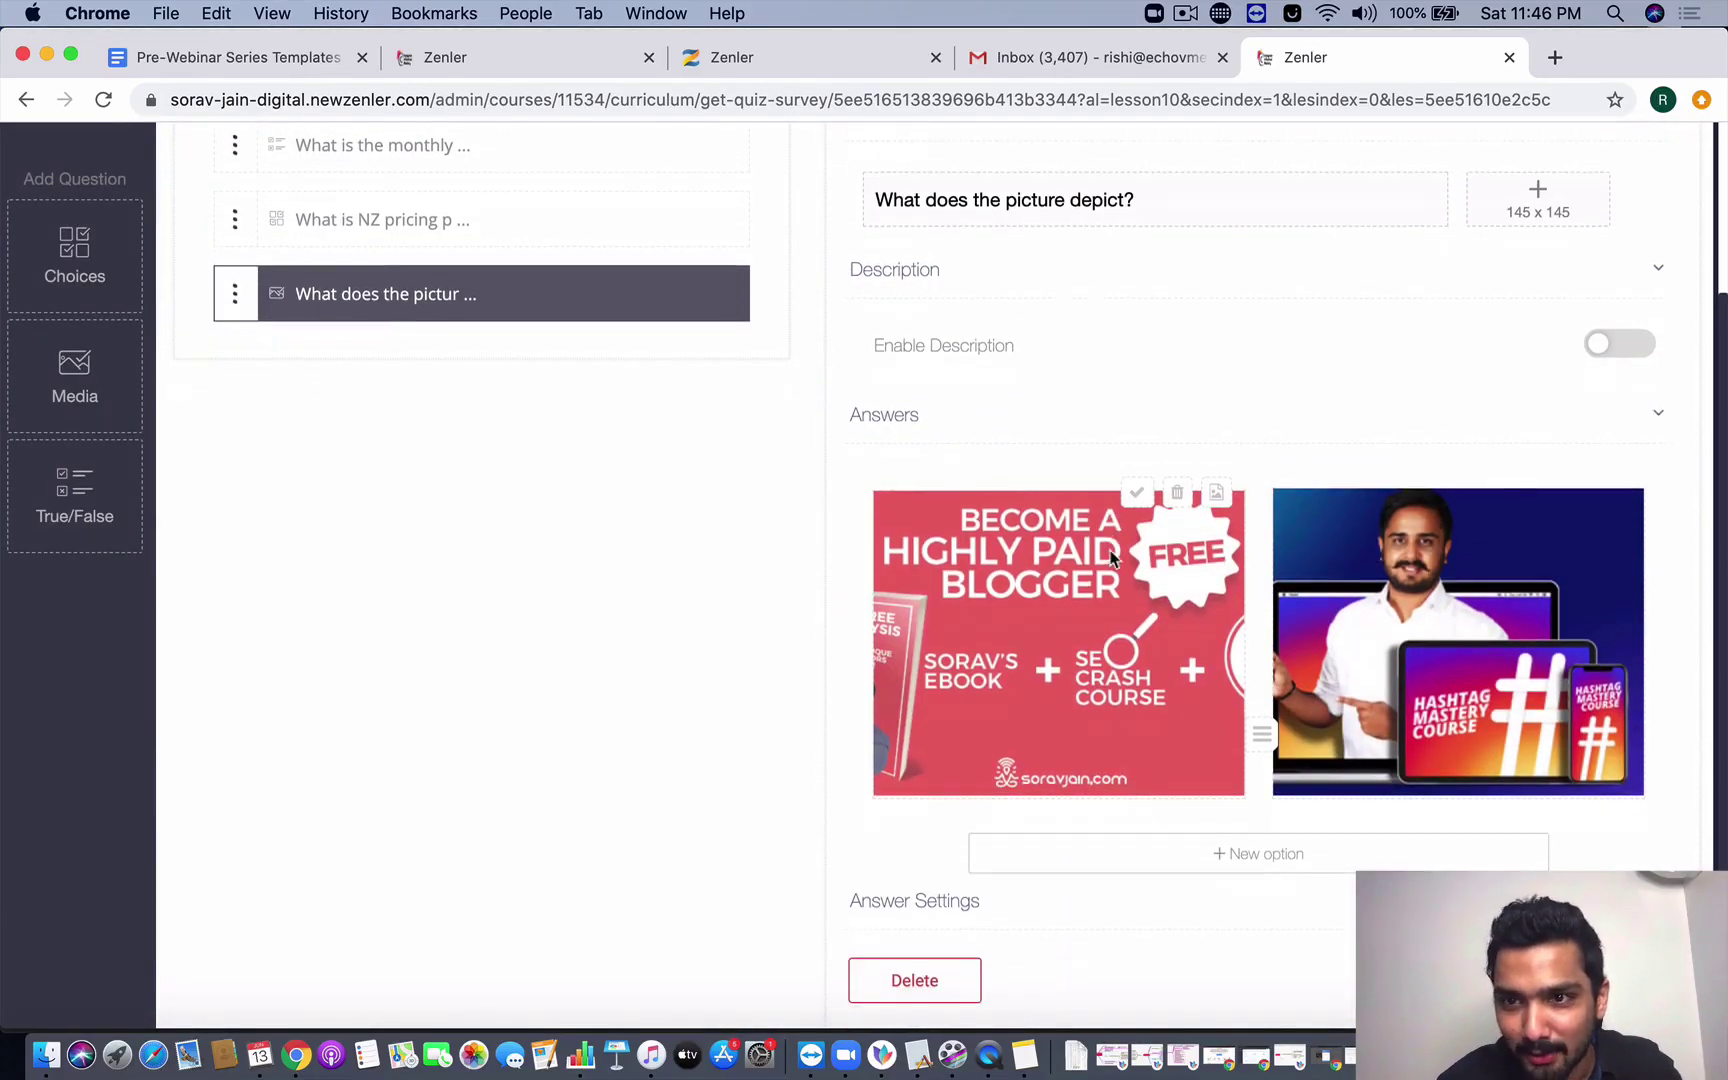
pyautogui.scroll(1, 1110, 557)
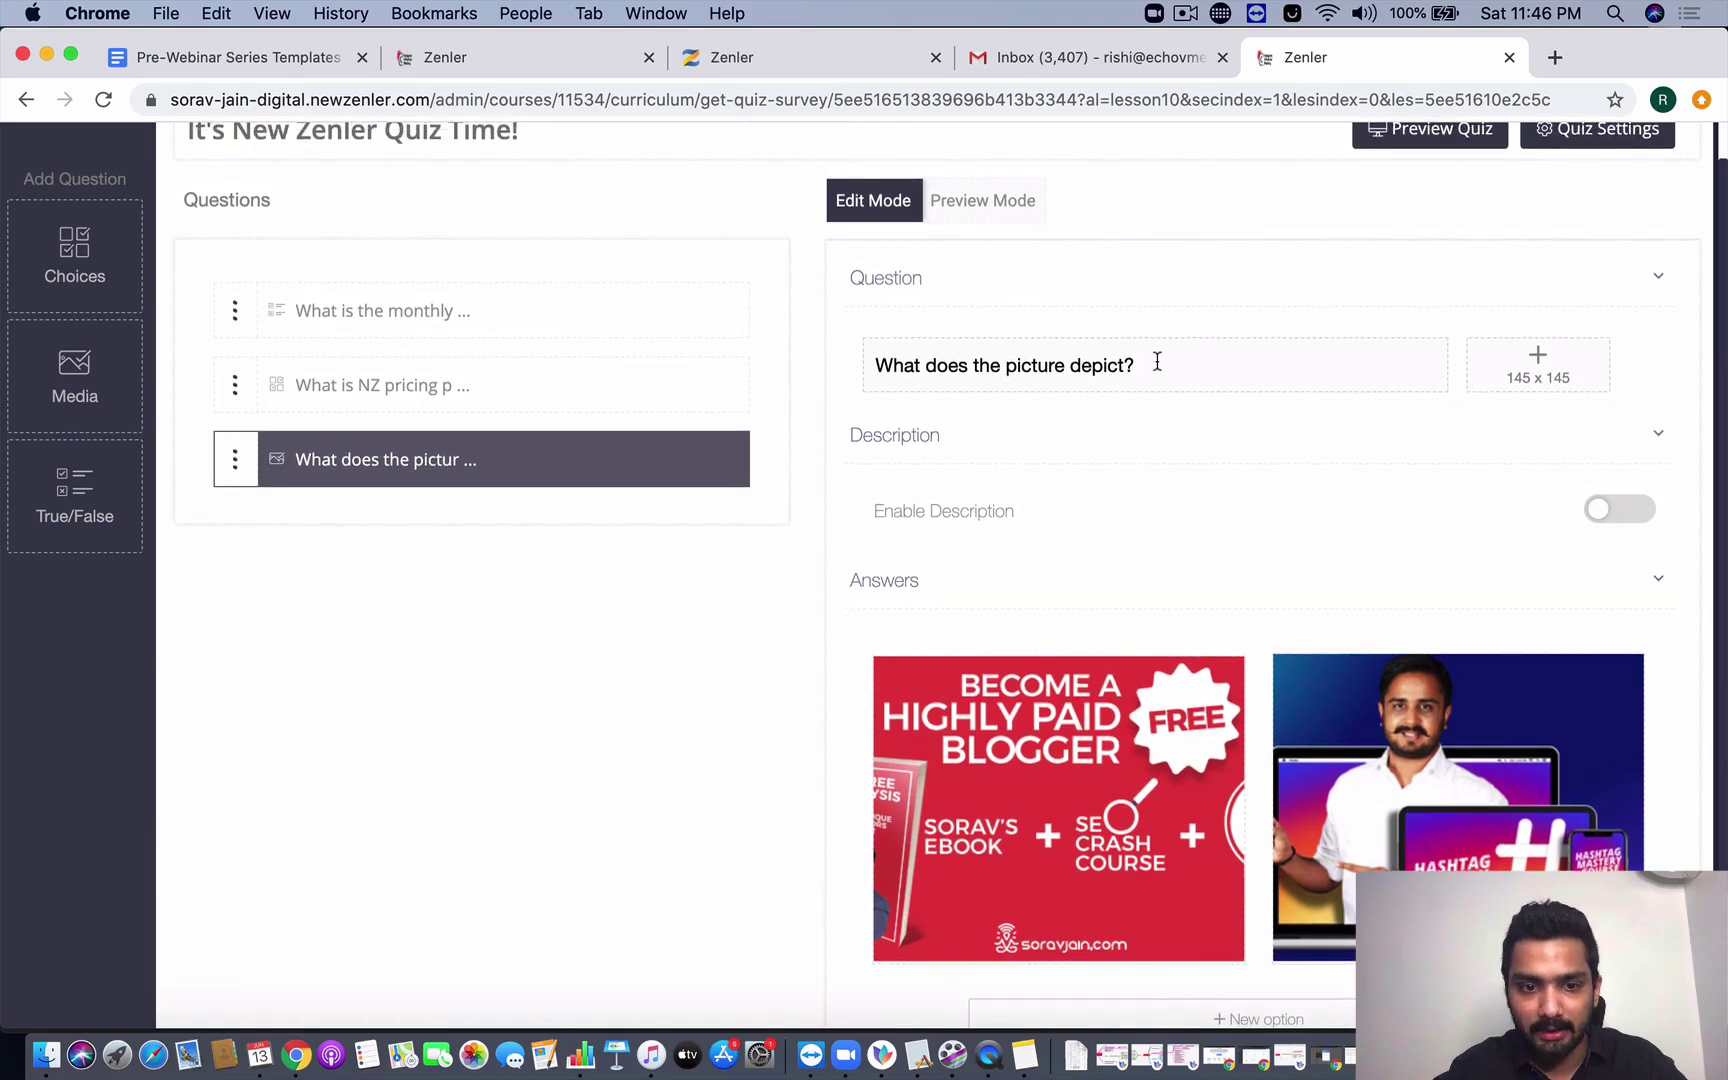
pyautogui.write('Which')
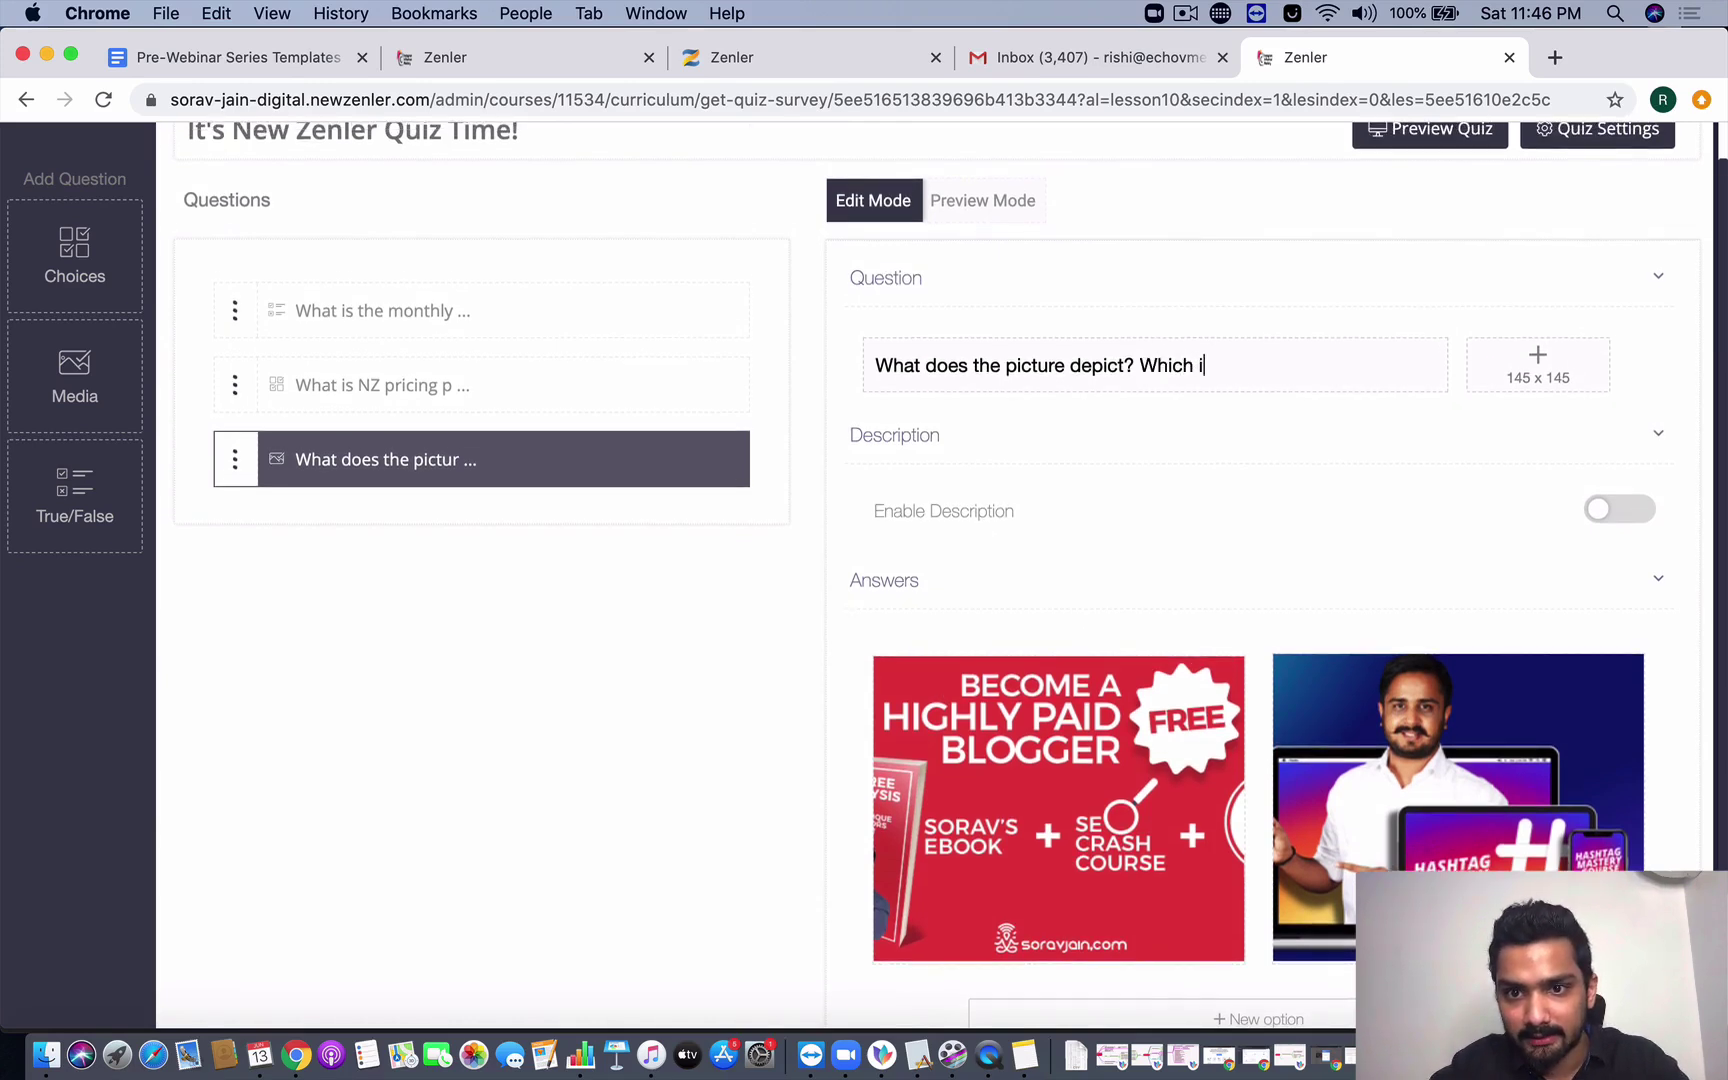
pyautogui.write(' one is Hashtag')
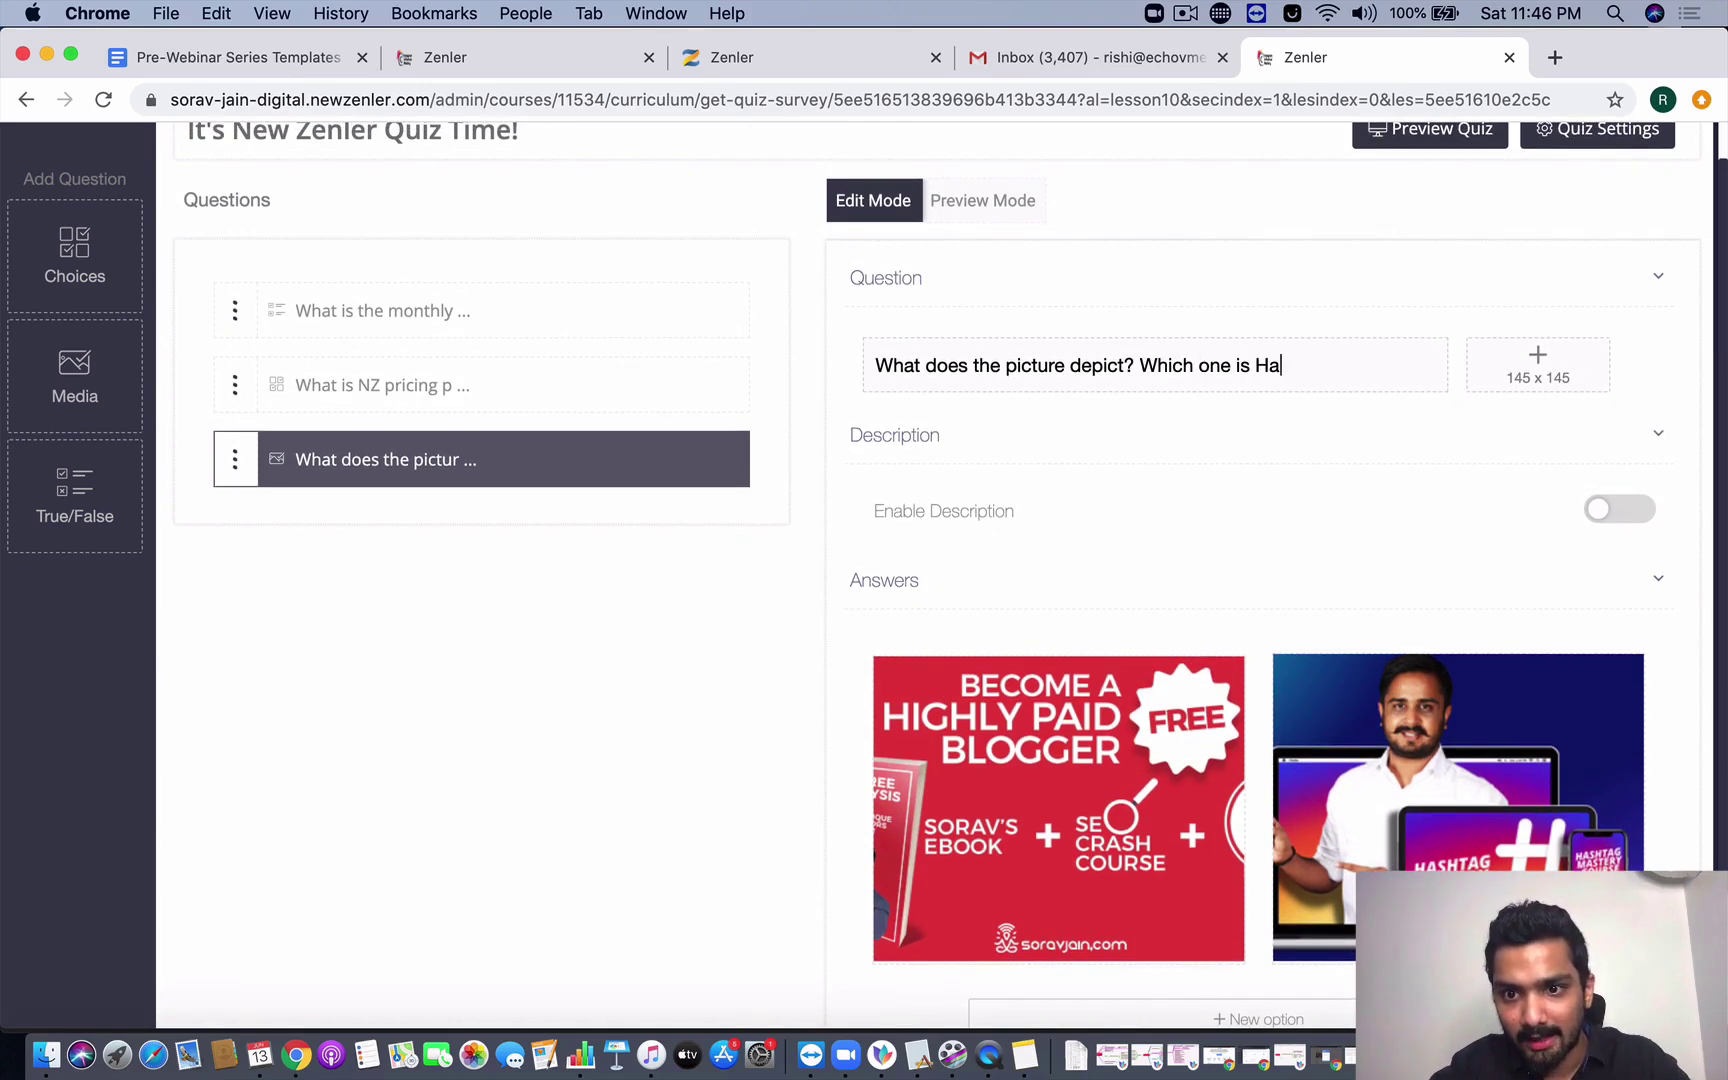
pyautogui.press('BackSpace')
pyautogui.press('BackSpace')
pyautogui.press('BackSpace')
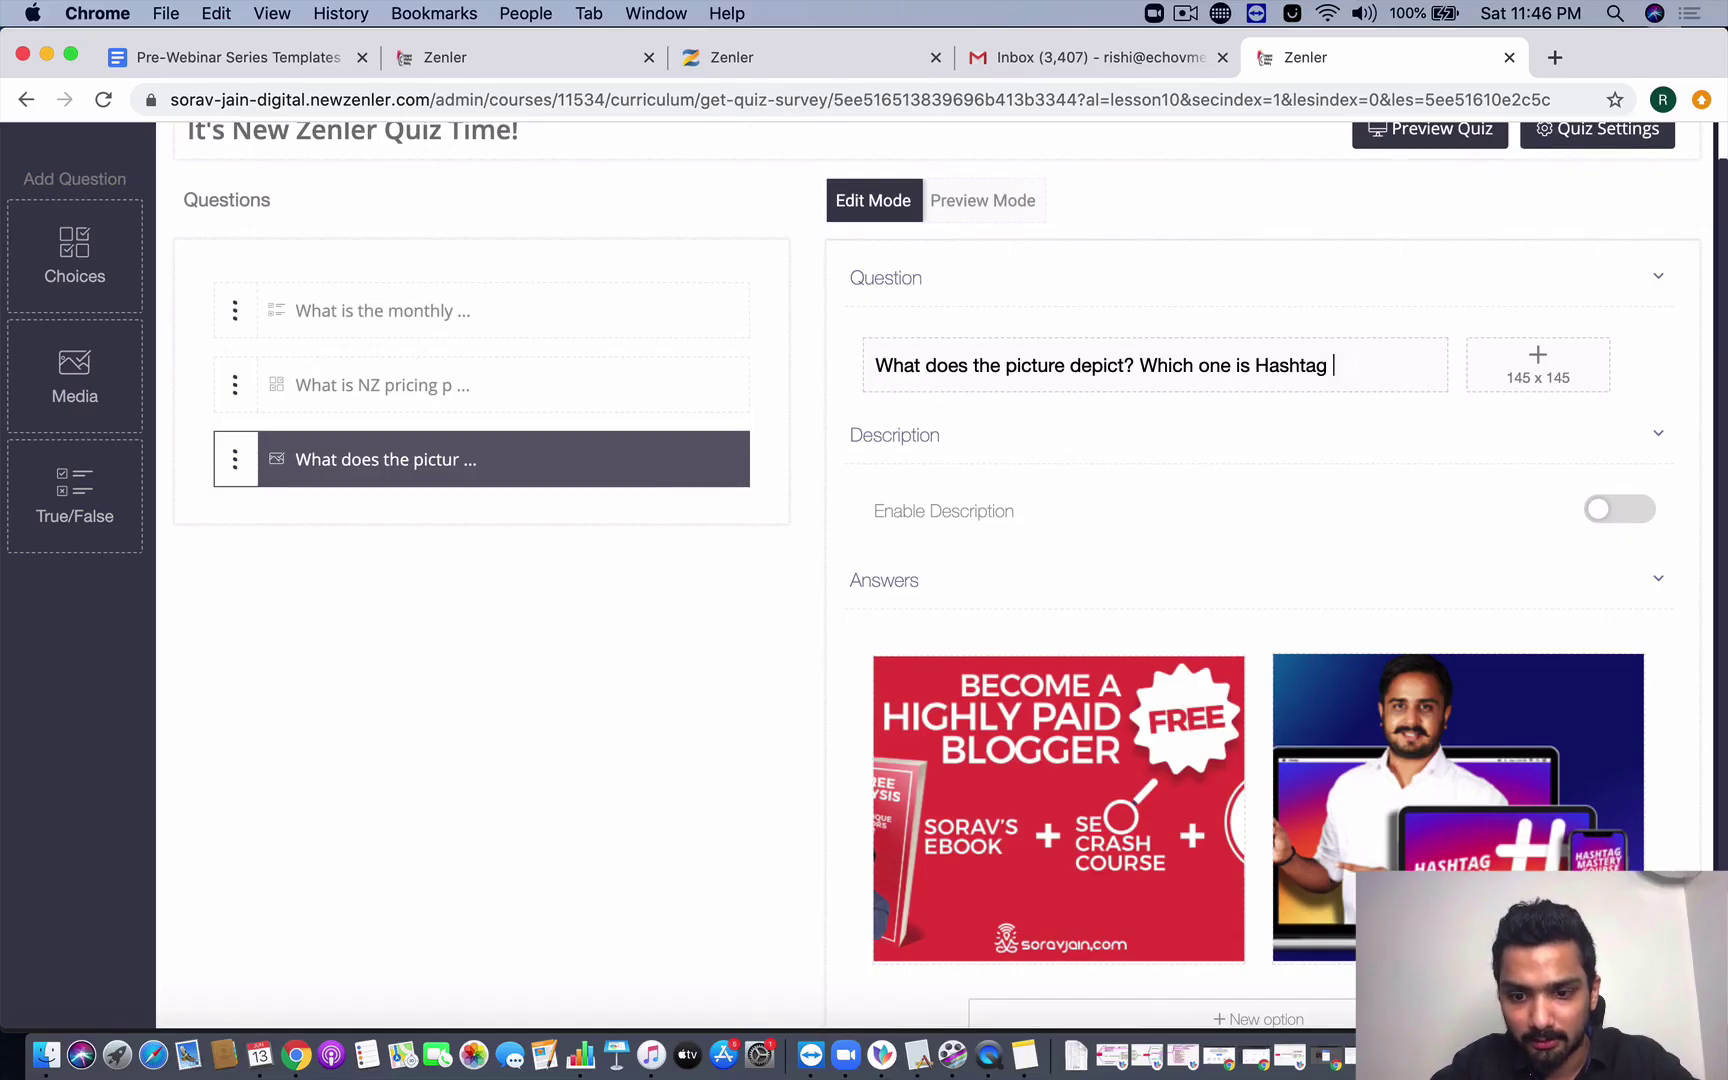
pyautogui.write('promotion')
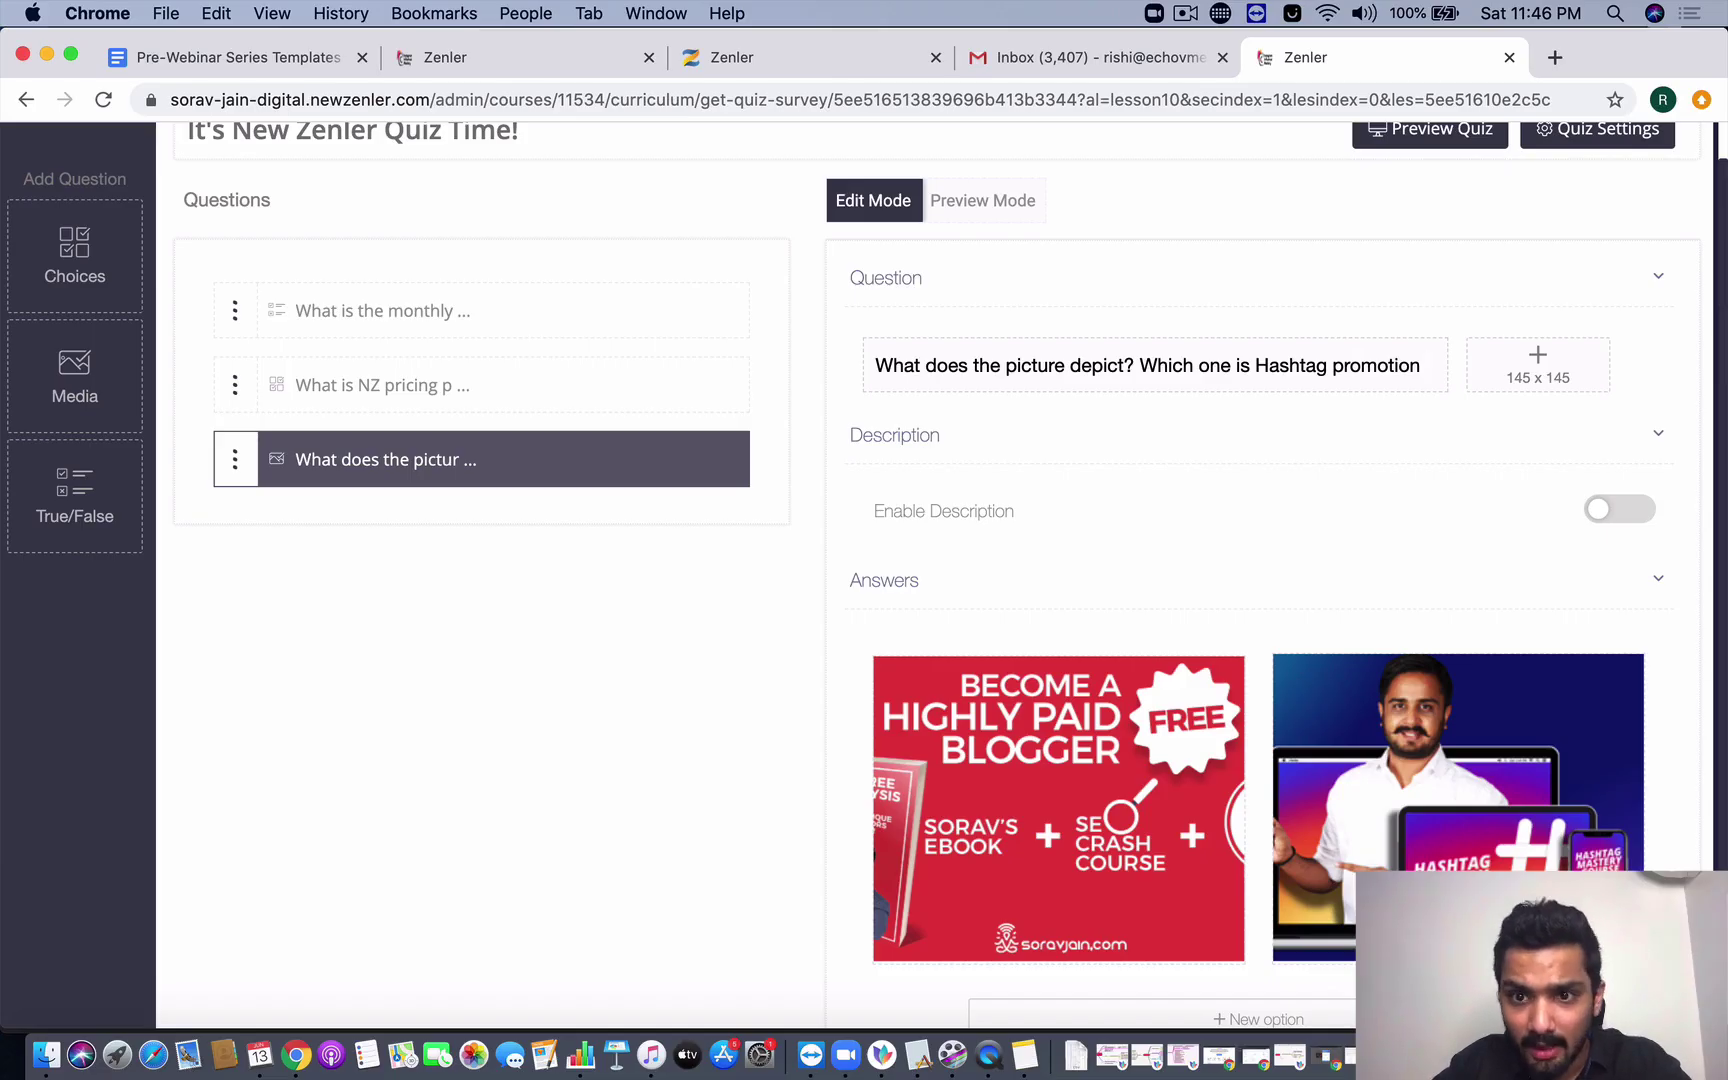
pyautogui.write(' He')
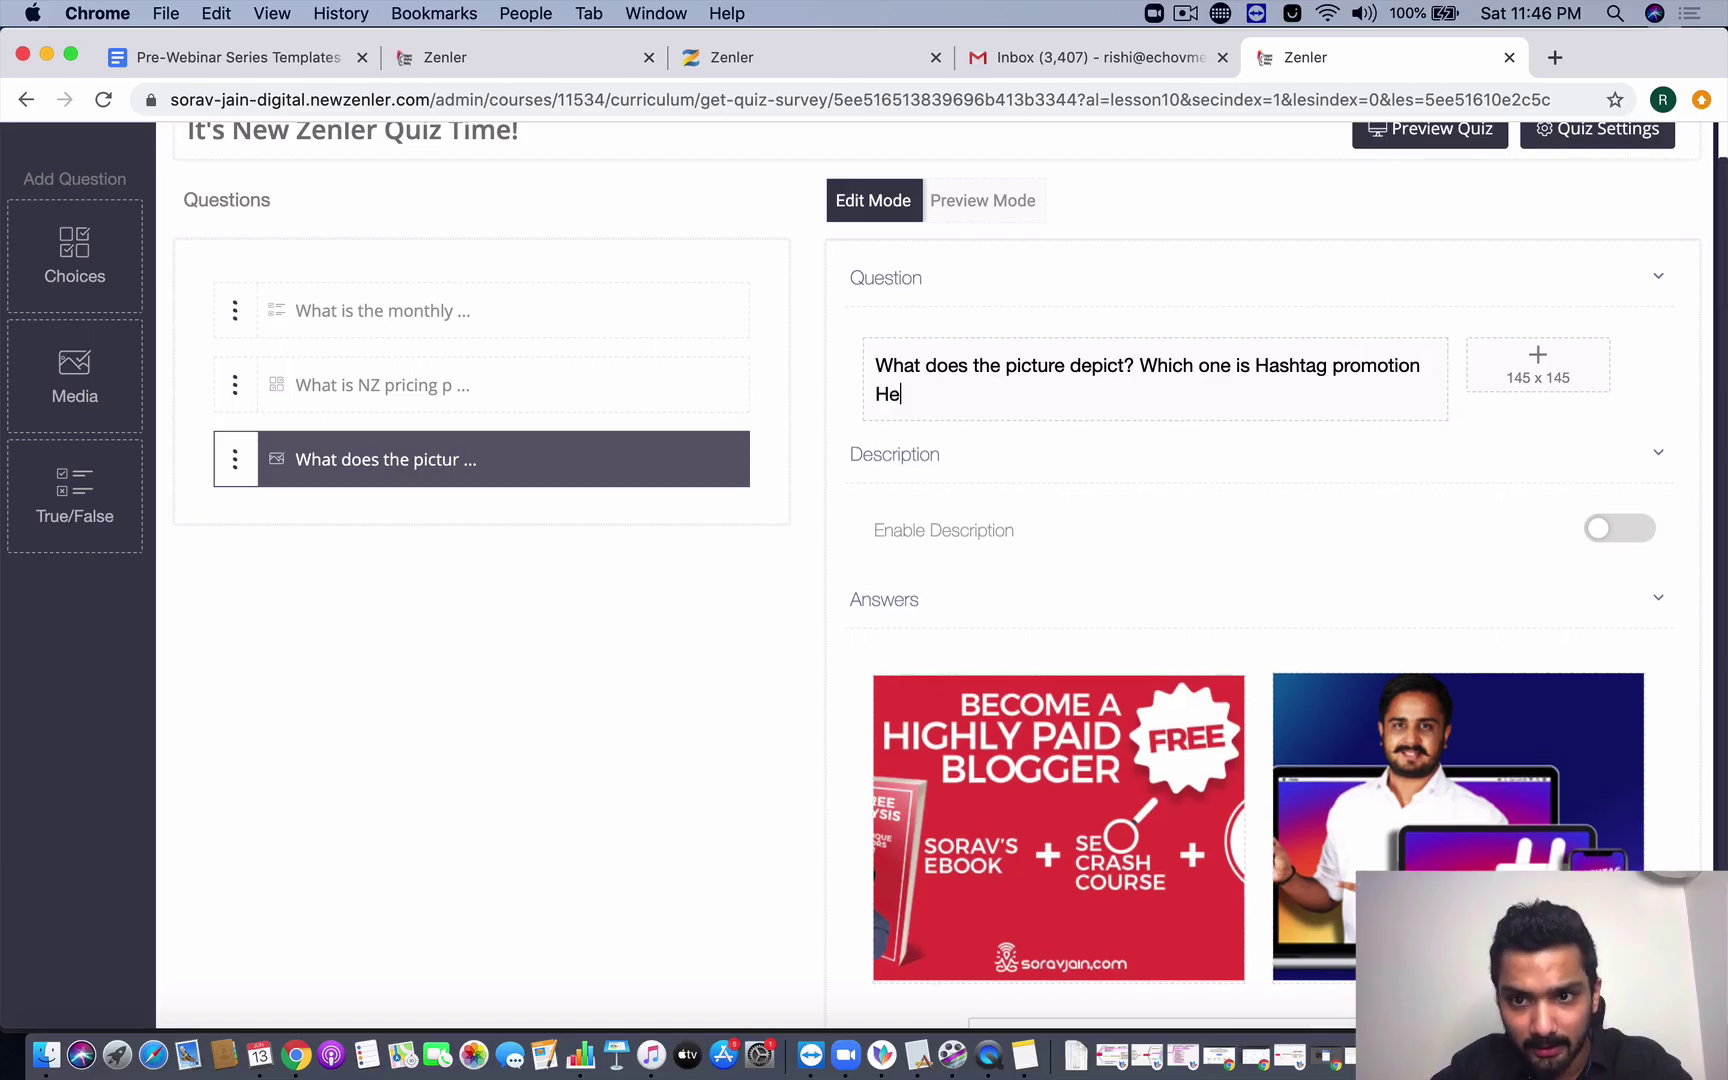
pyautogui.scroll(-3, 1138, 636)
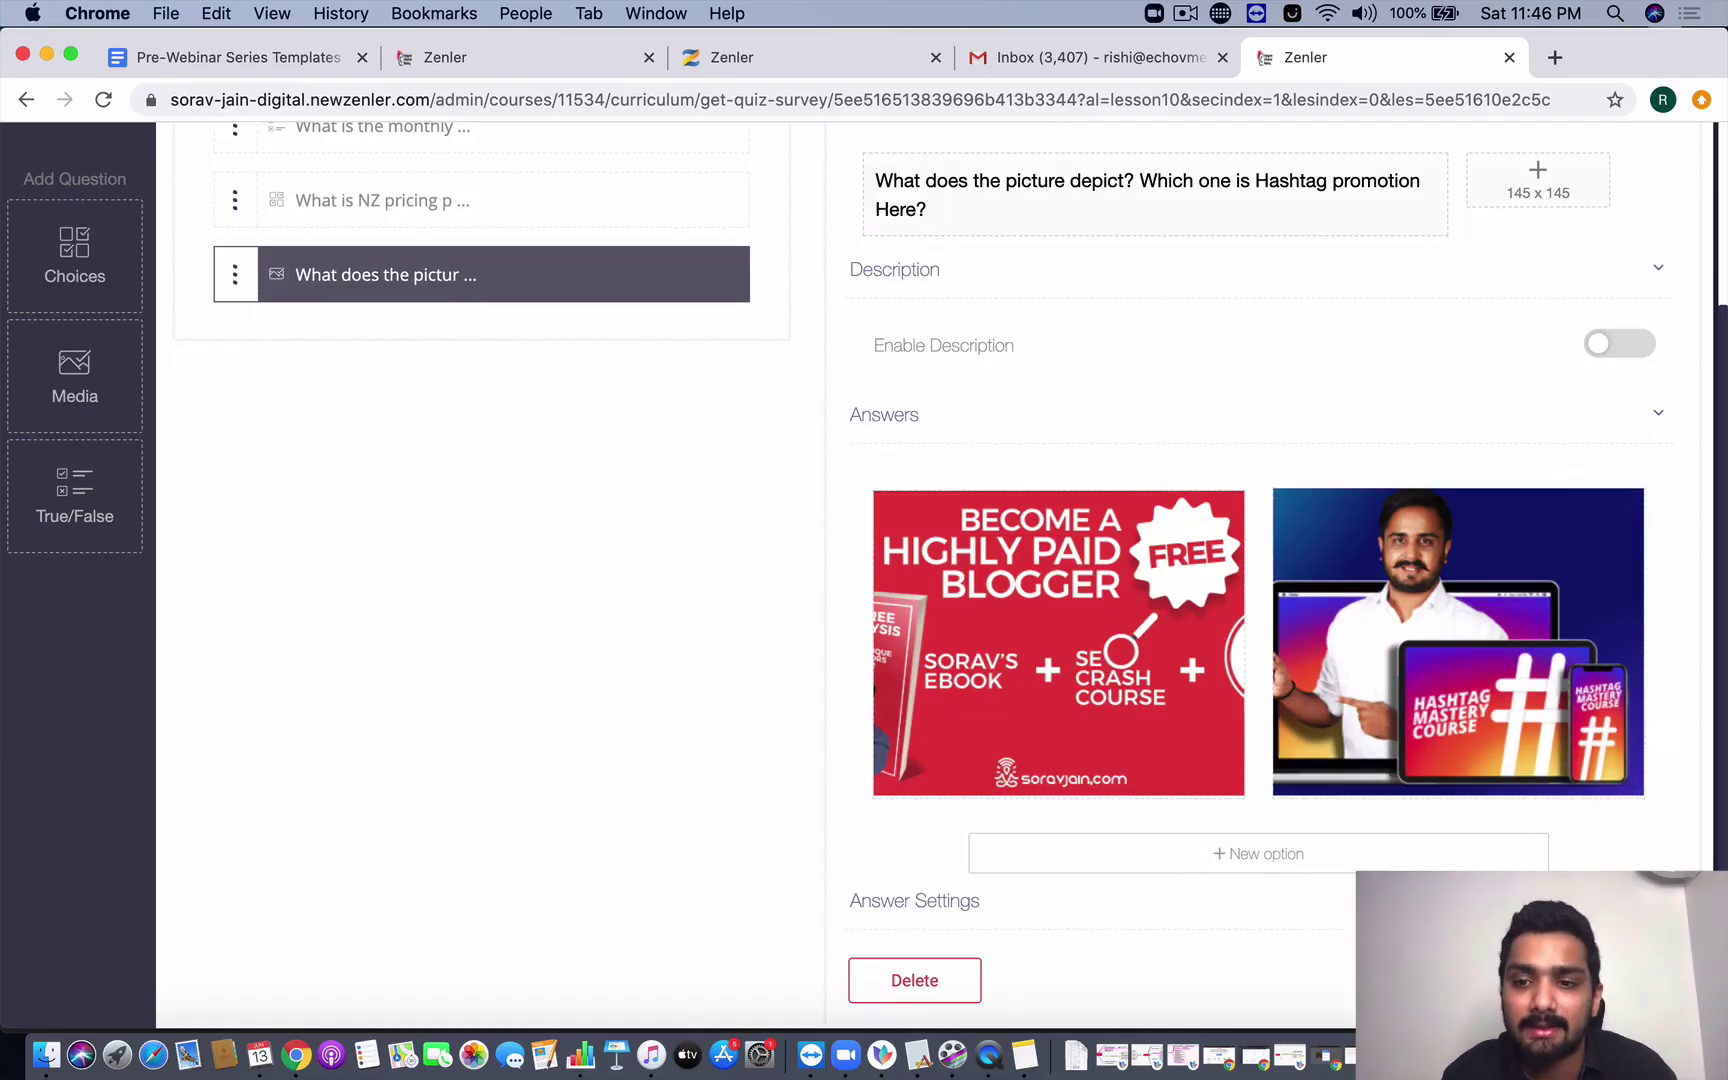
# - Preview the quiz, answer with True, 447$ and the Hashtag Mastery Course picture, submit it and return to the question editor
pyautogui.scroll(3, 1305, 800)
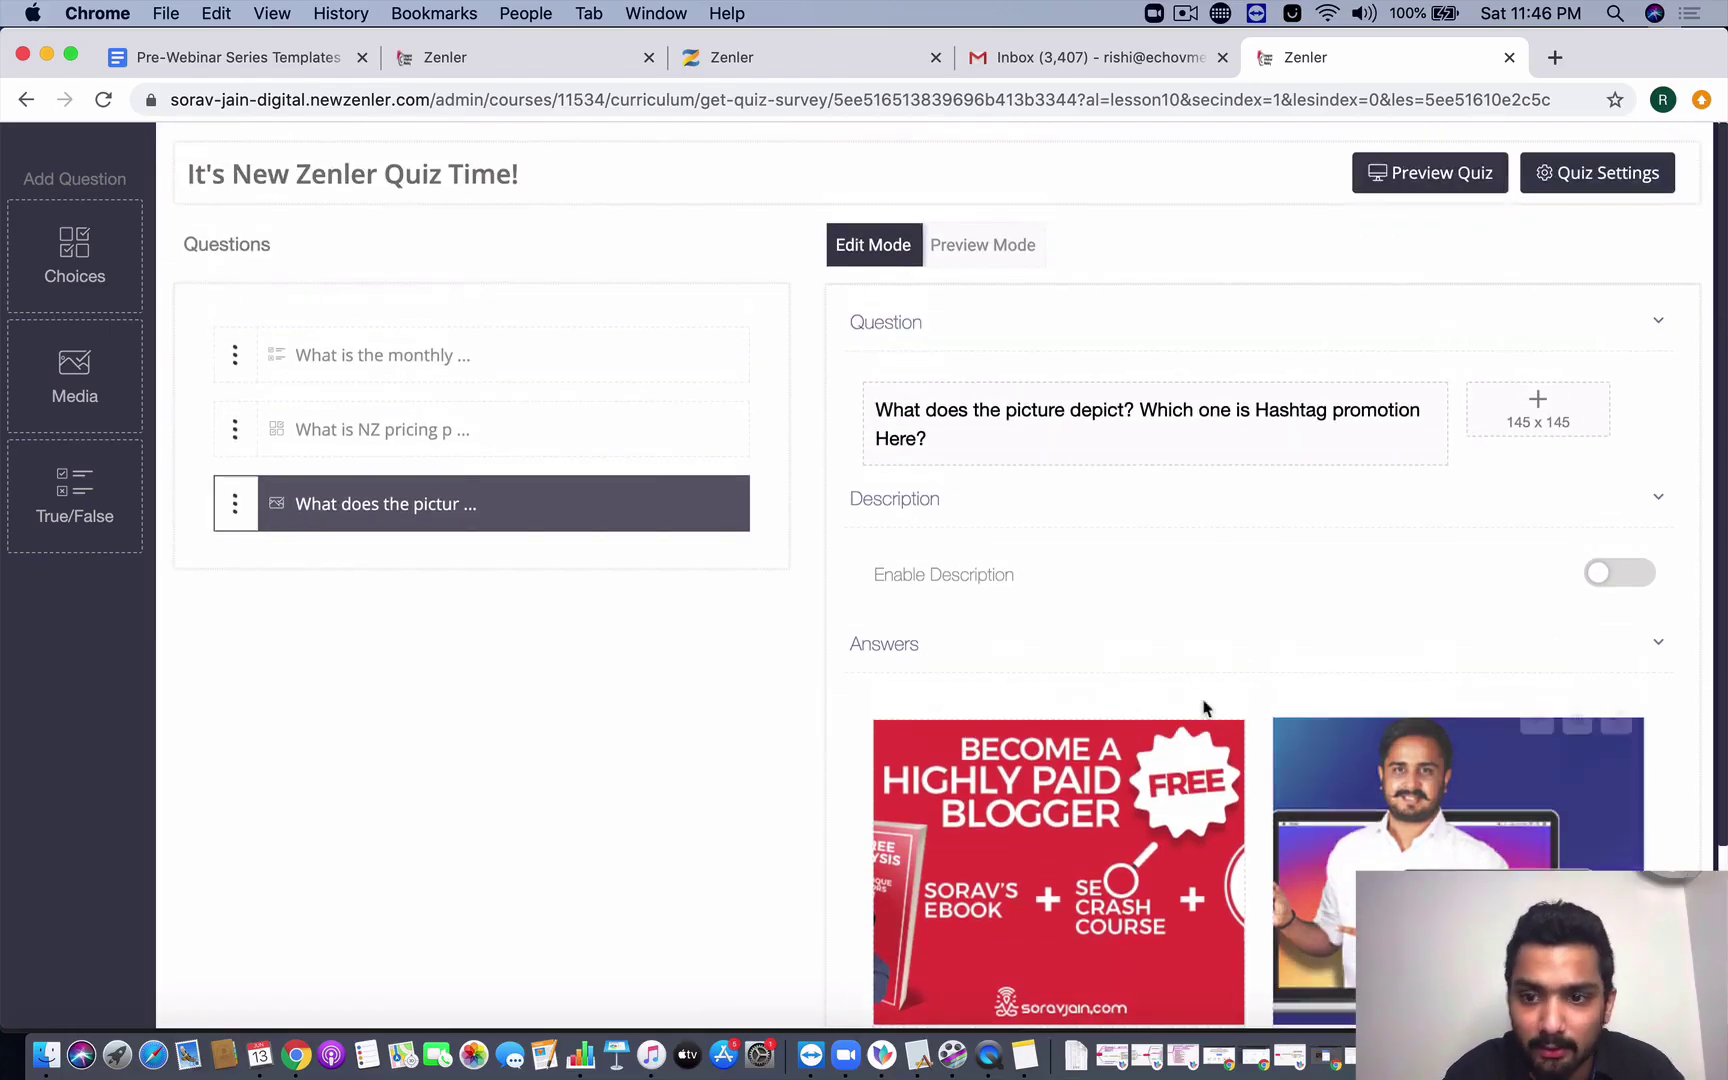
pyautogui.click(1427, 193)
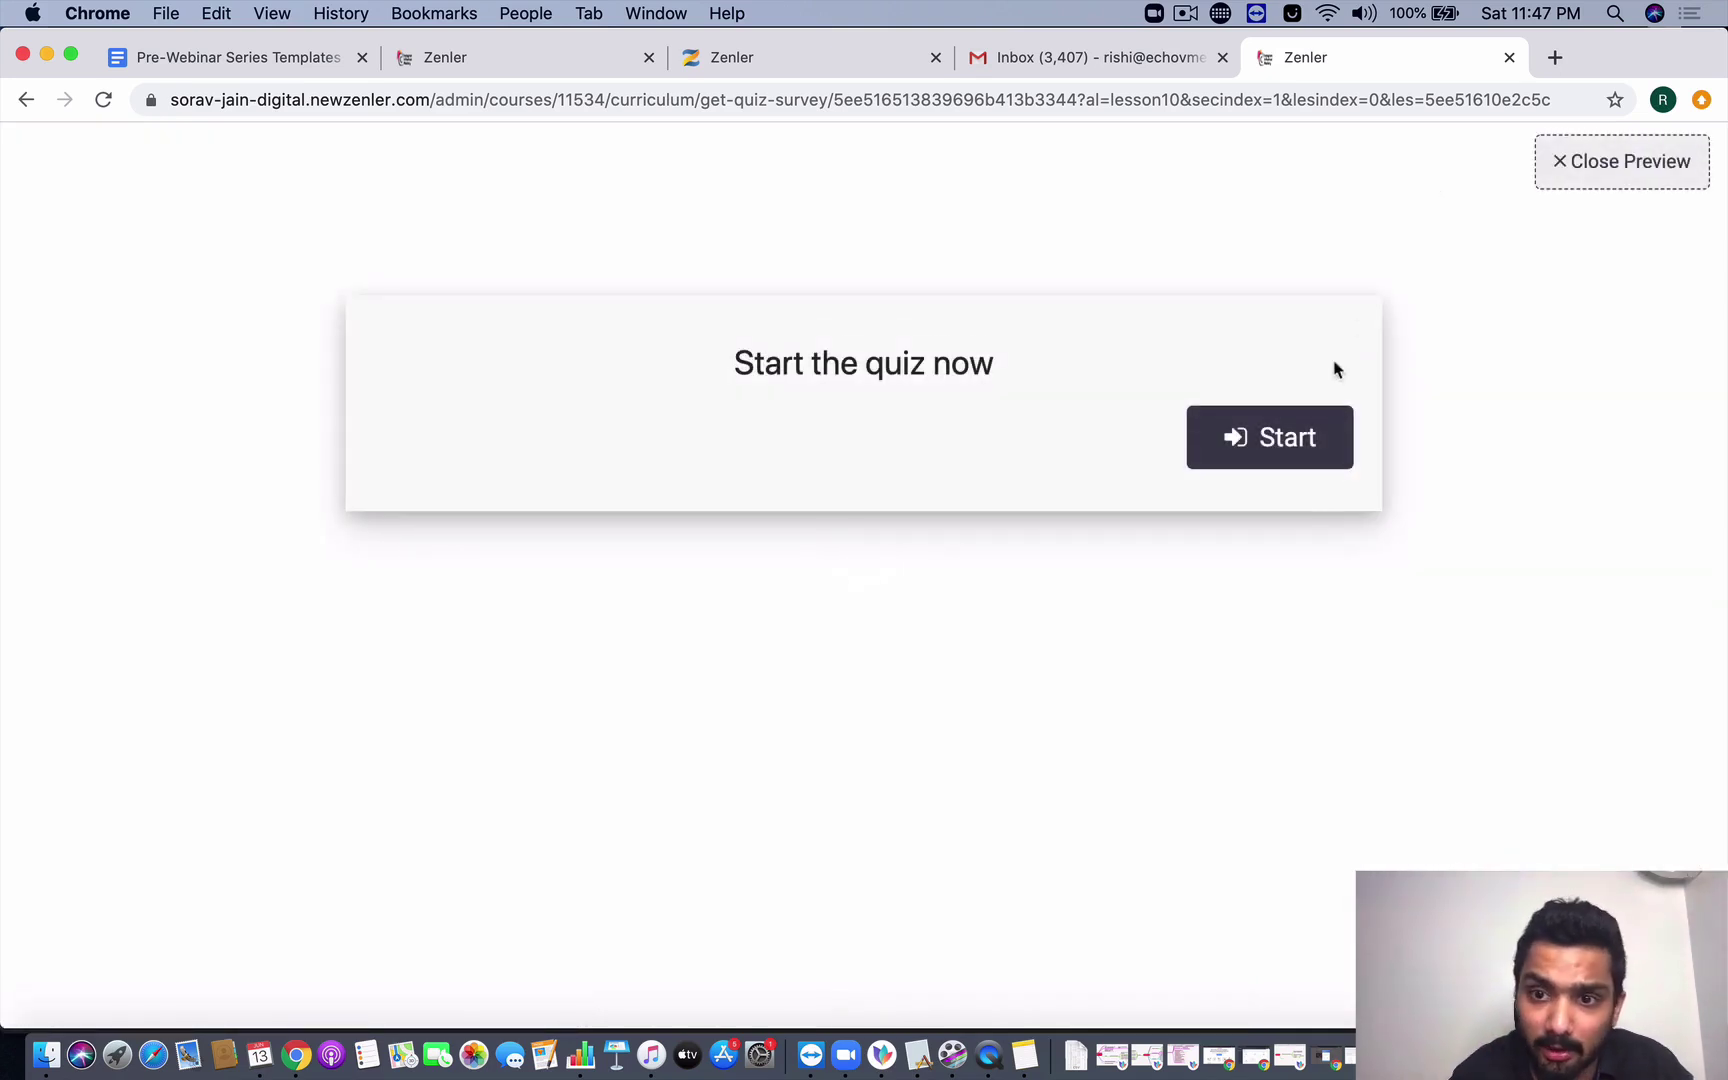
pyautogui.click(1277, 455)
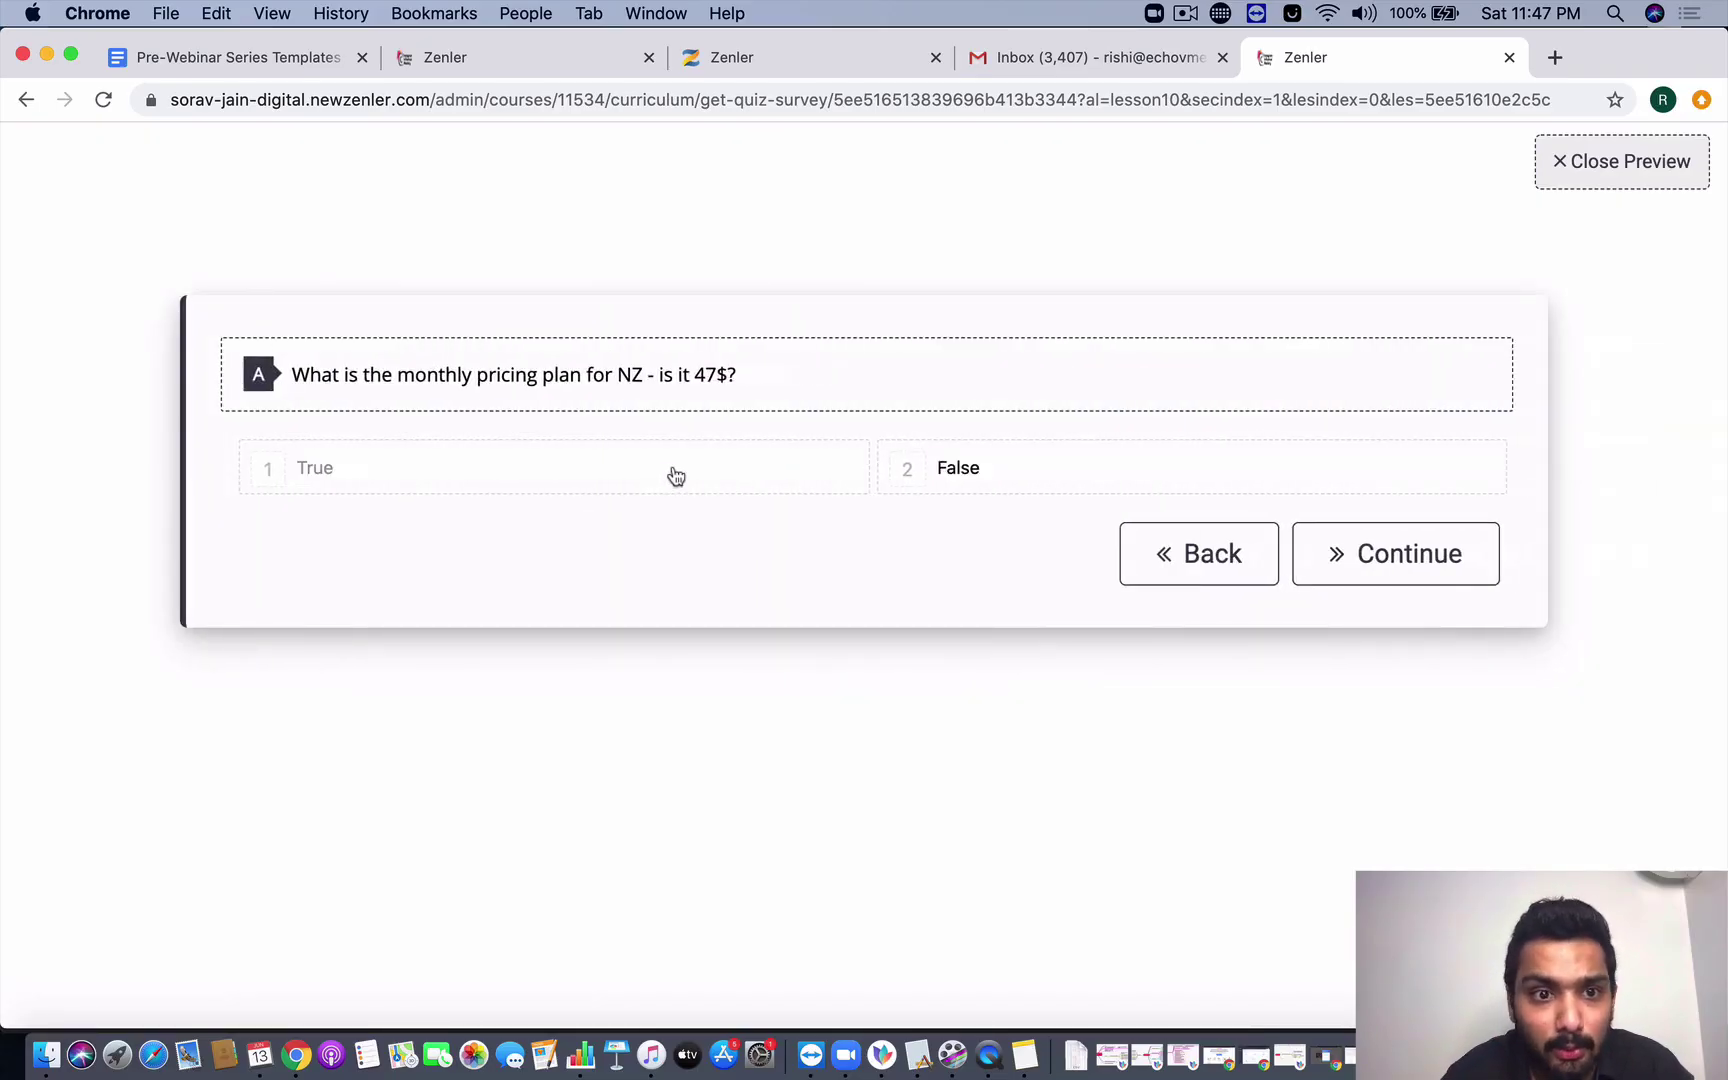
pyautogui.click(748, 481)
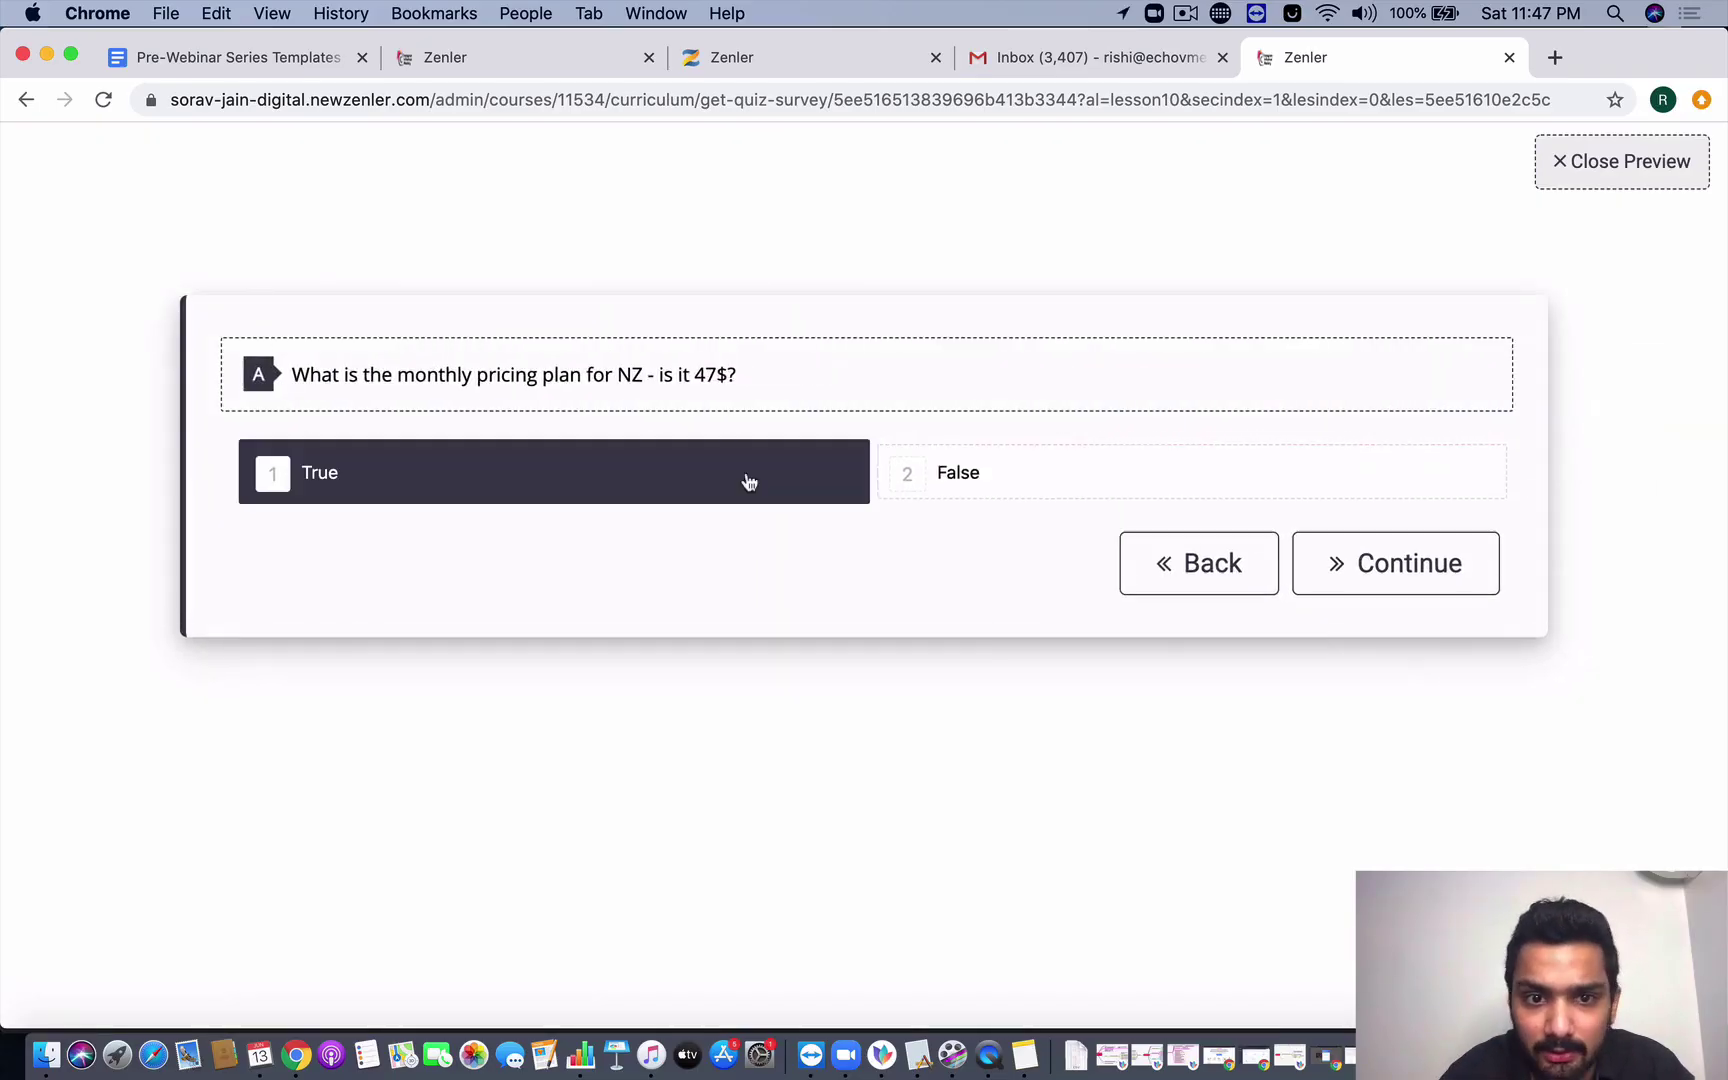
pyautogui.click(1368, 558)
pyautogui.click(942, 477)
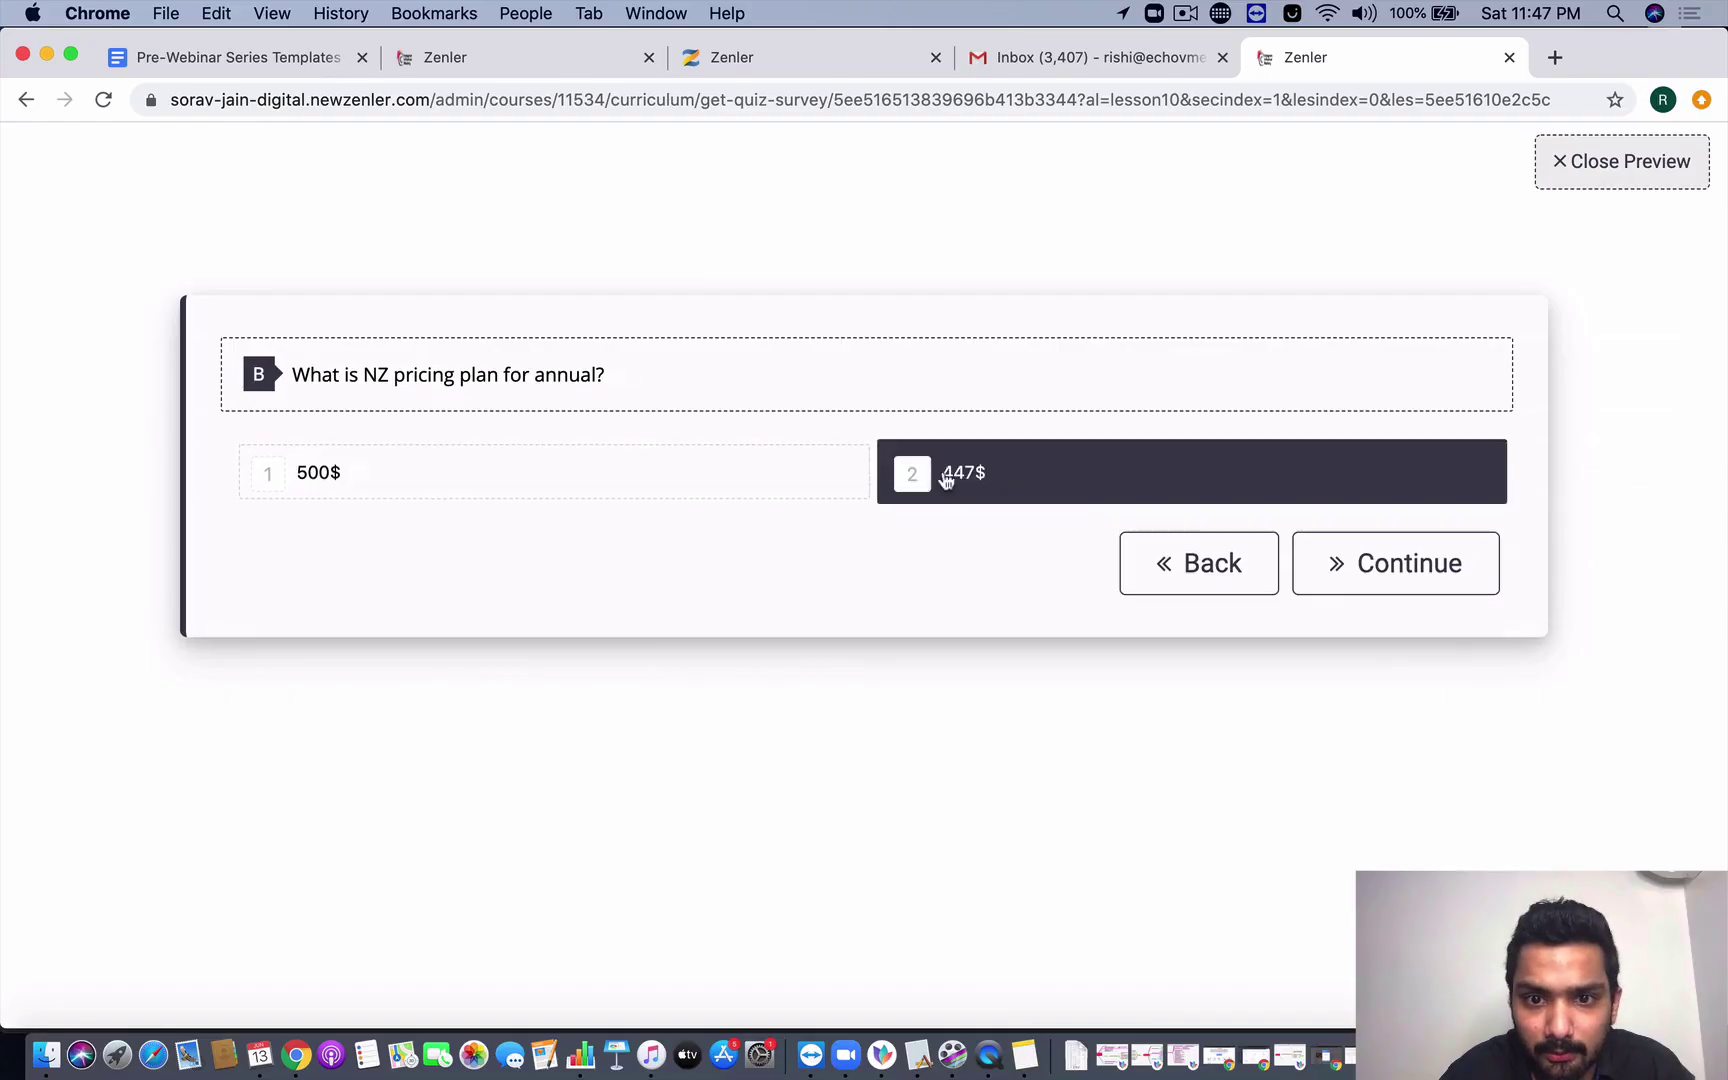
pyautogui.click(1381, 574)
pyautogui.click(1076, 598)
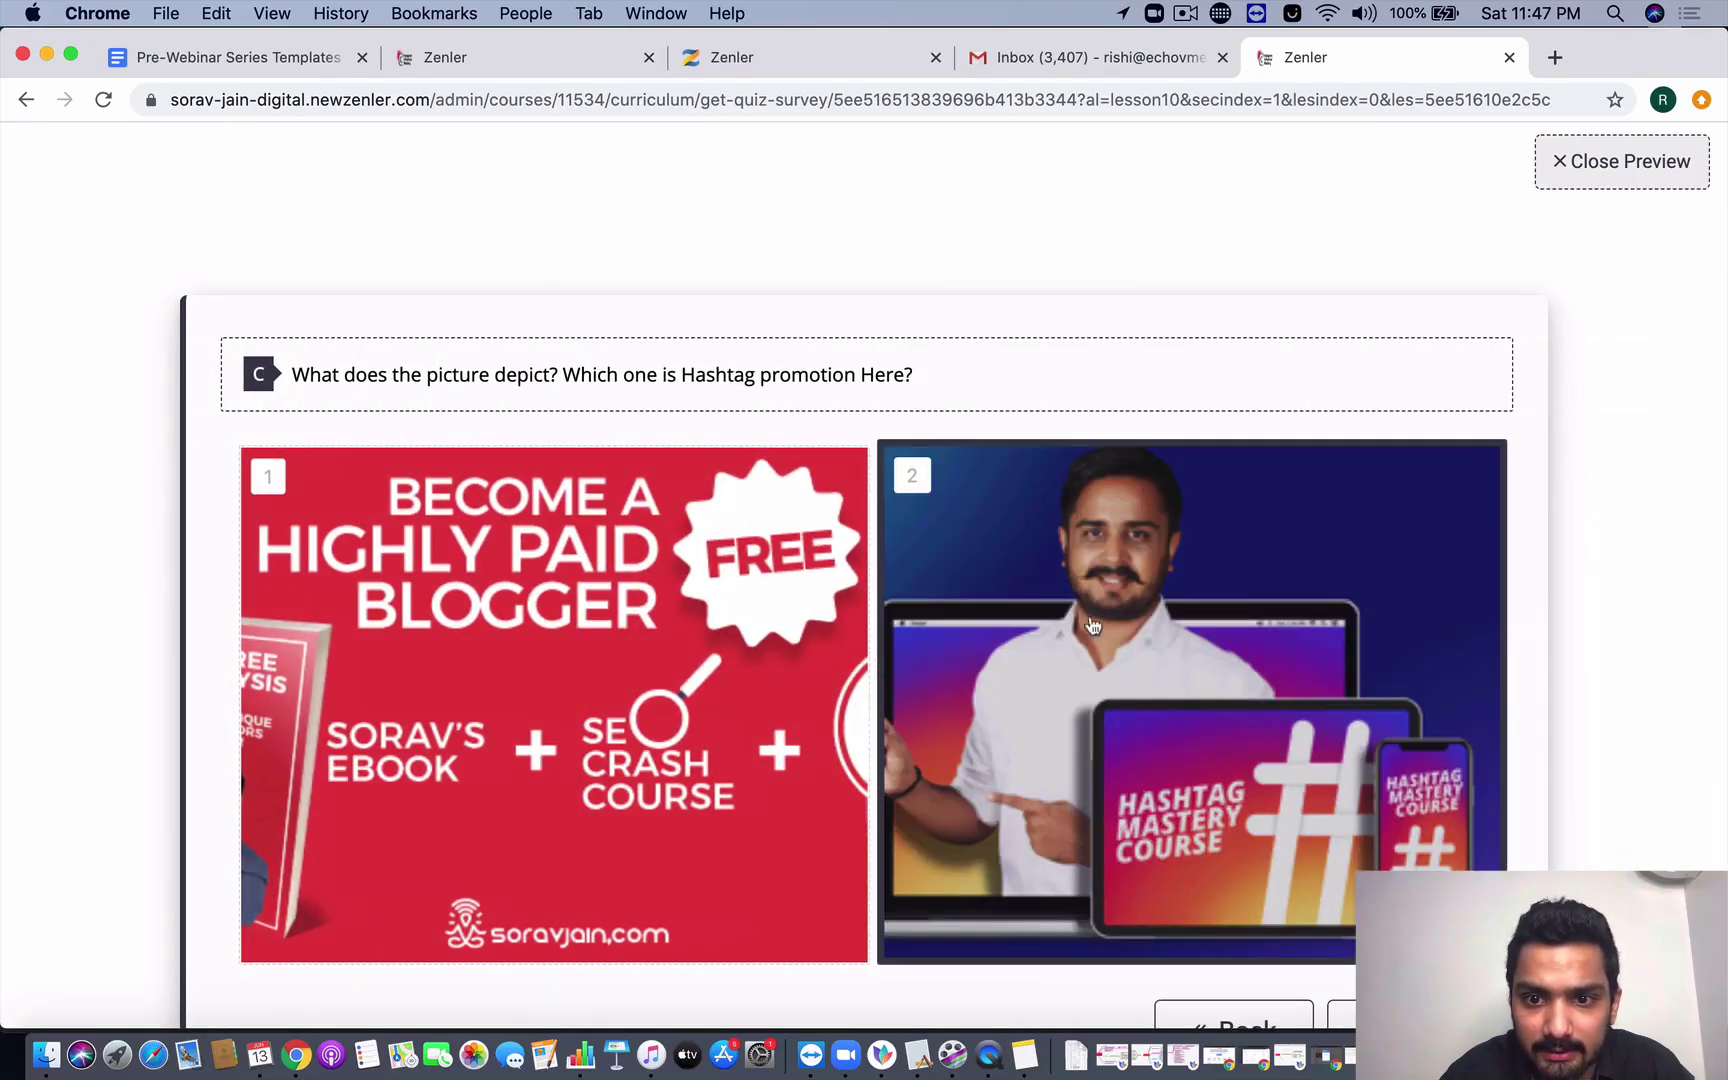
pyautogui.scroll(-3, 1178, 785)
pyautogui.click(1385, 906)
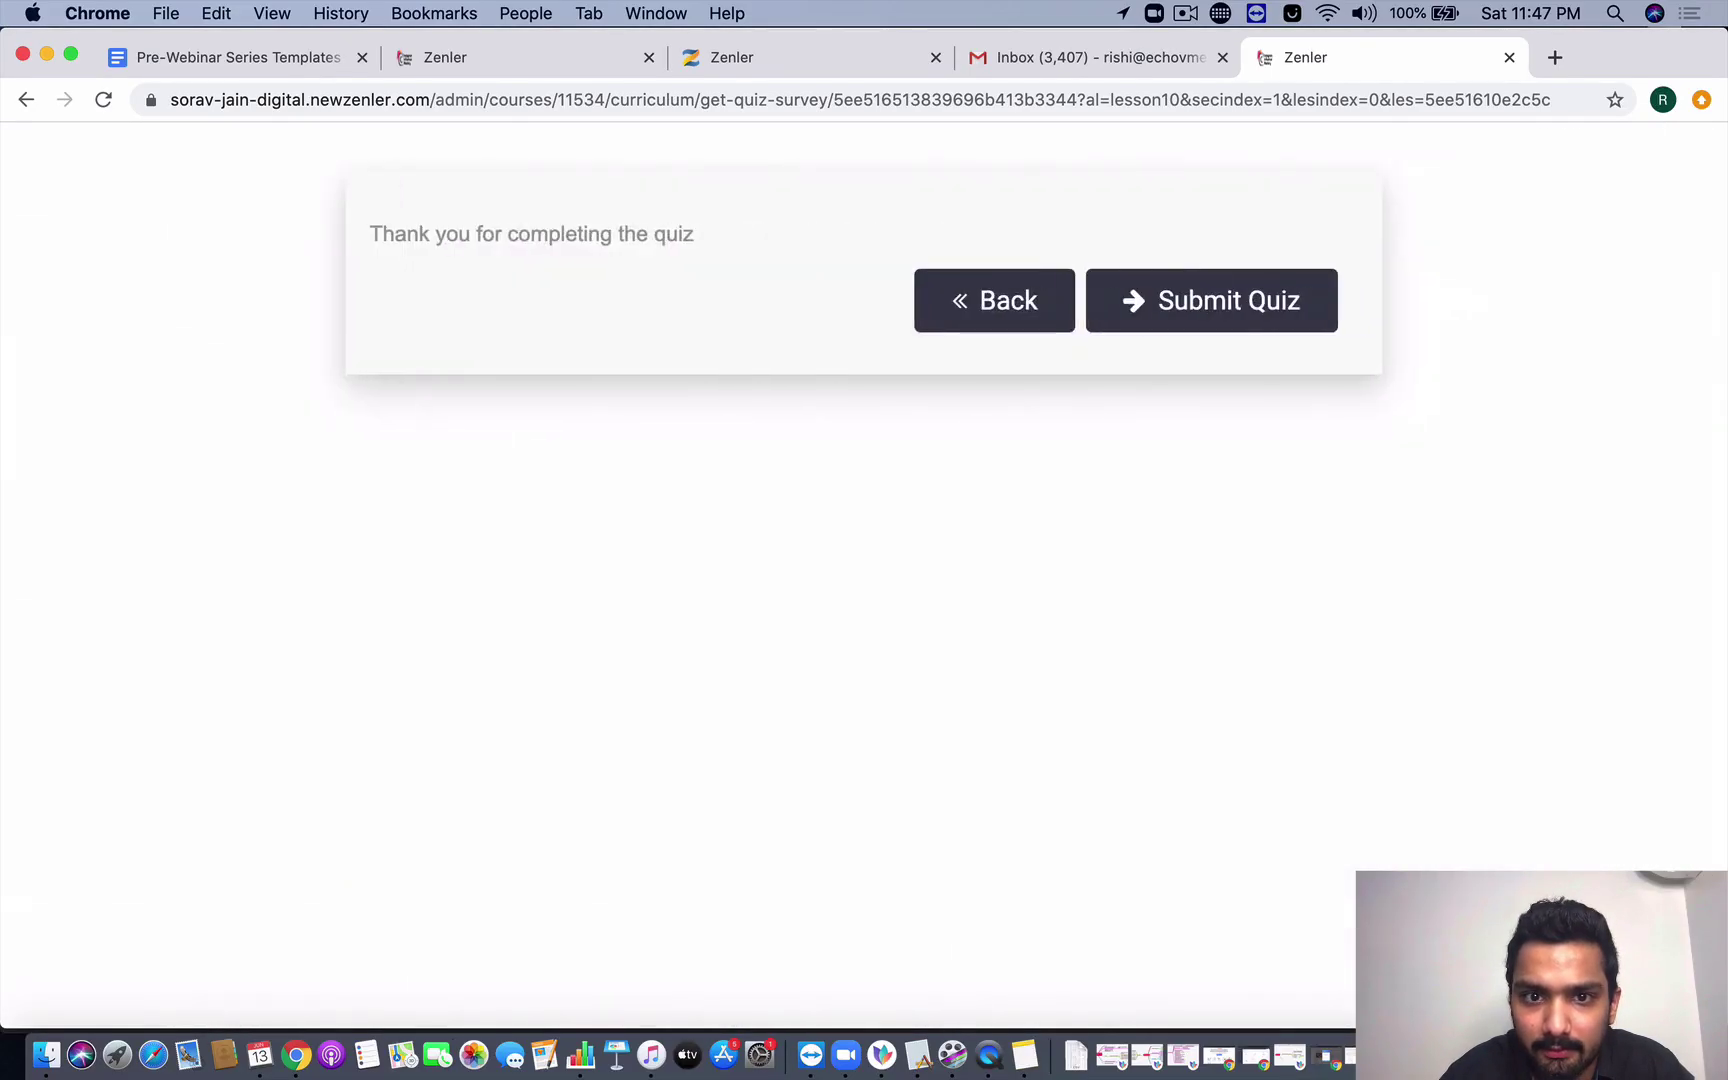
pyautogui.click(1220, 295)
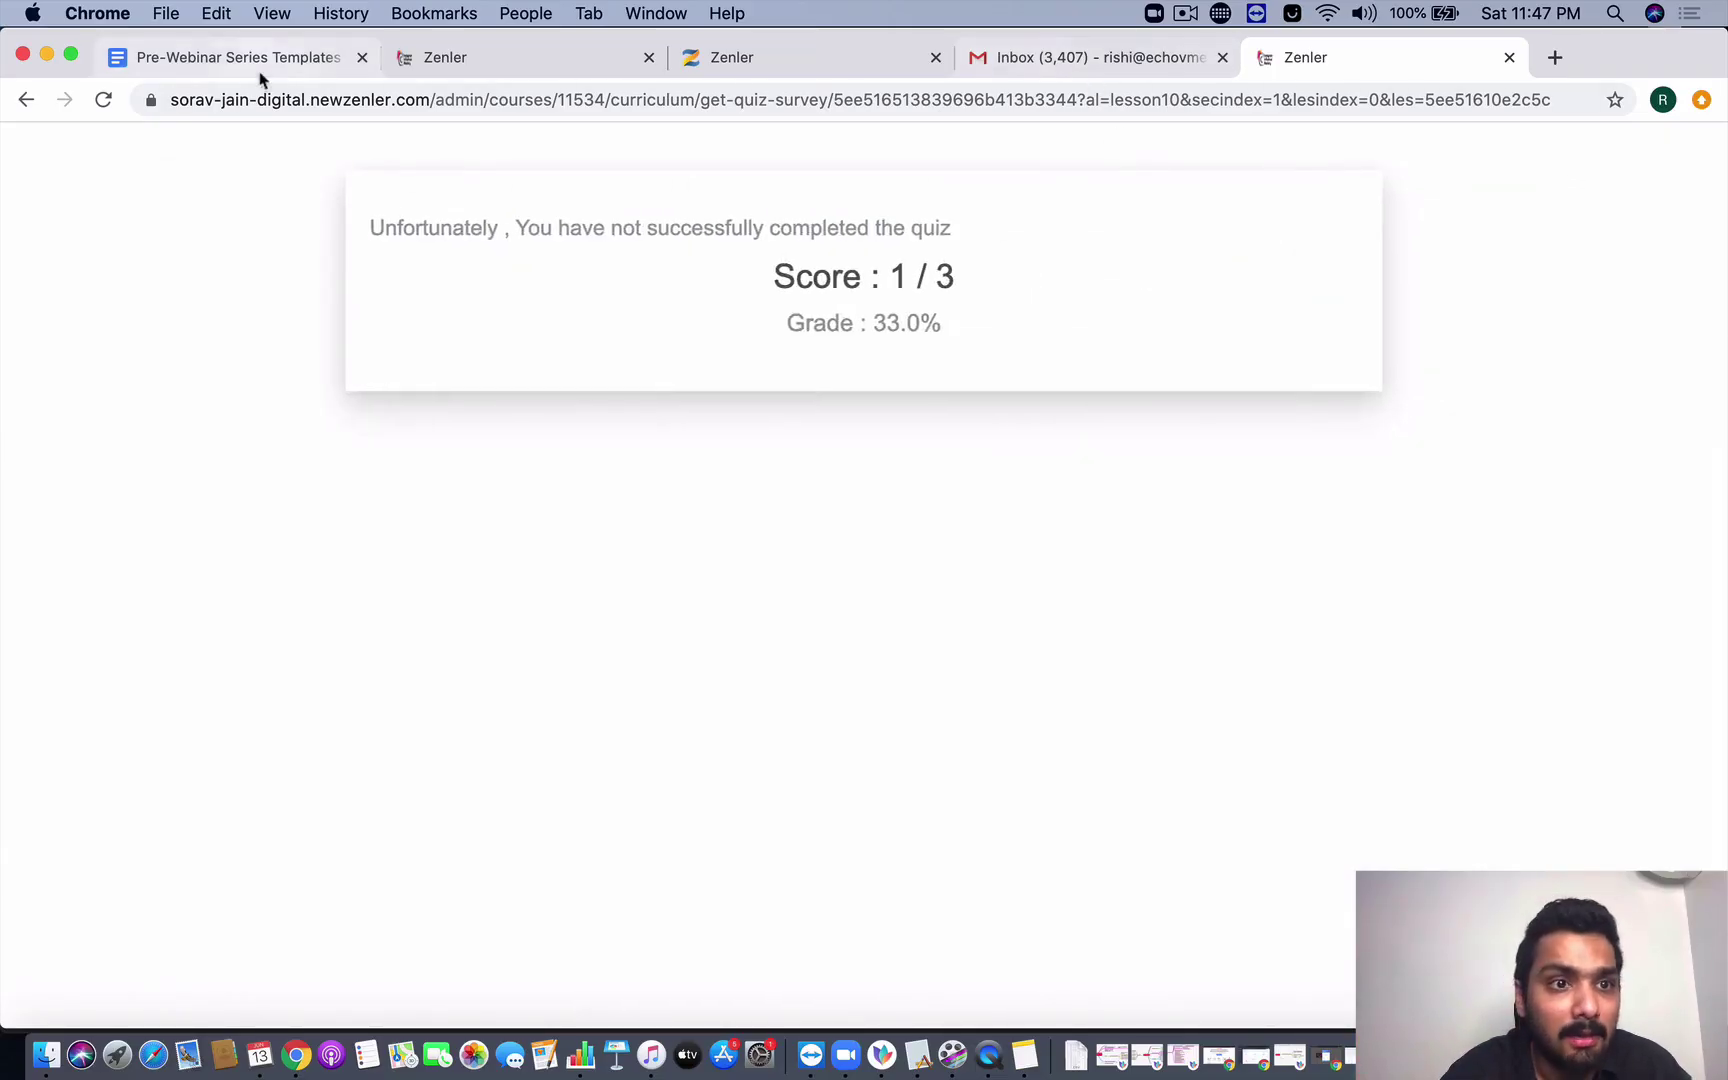
pyautogui.click(26, 100)
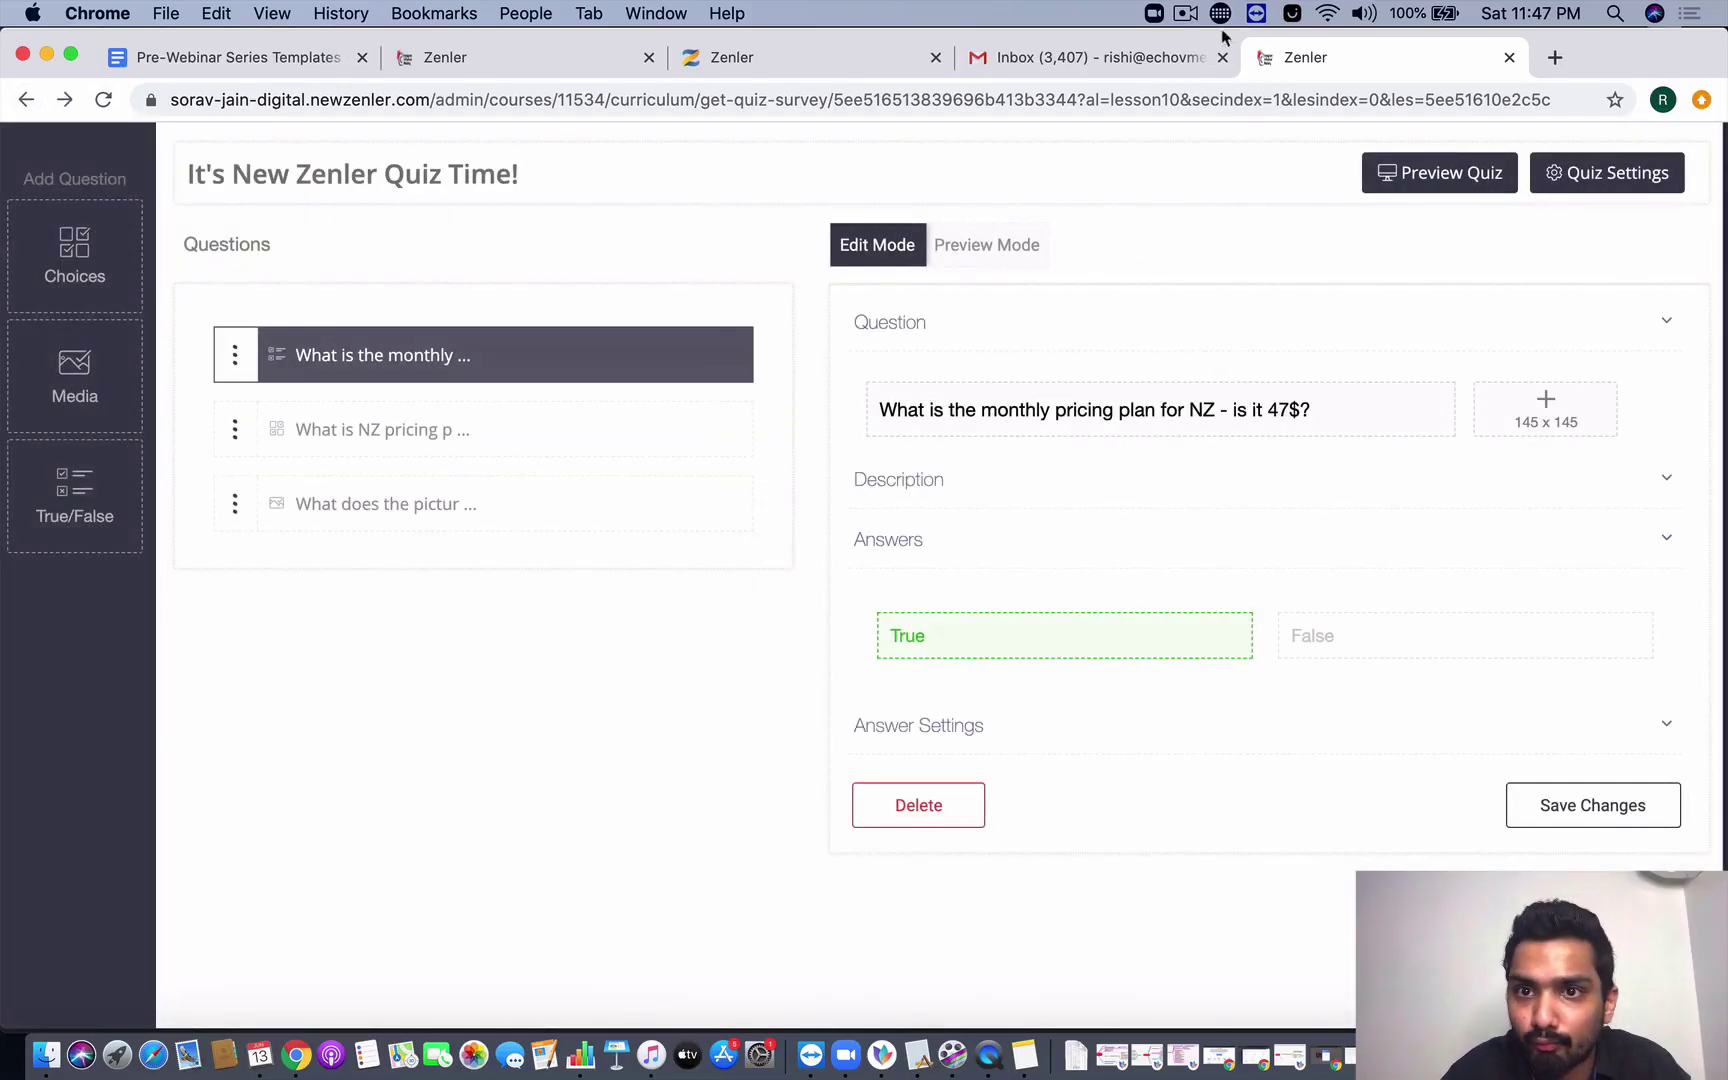
pyautogui.click(1192, 12)
pyautogui.click(1212, 88)
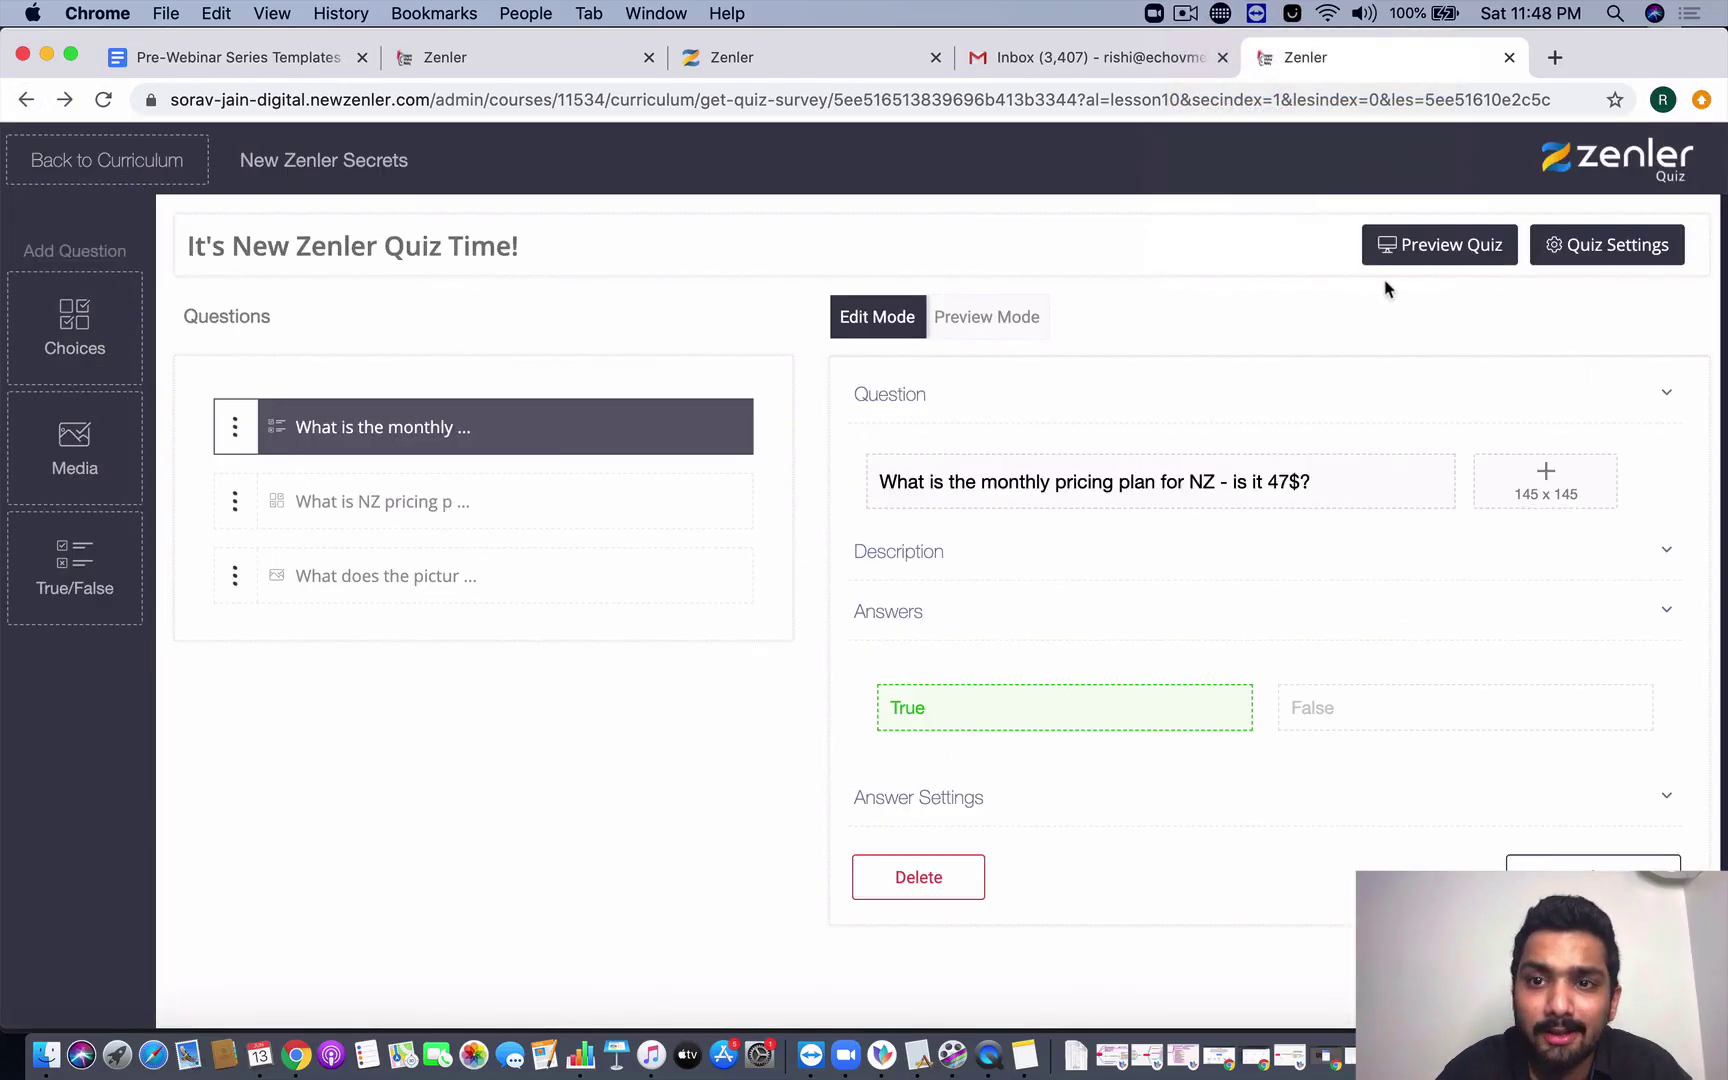
# - In the quiz's general settings, enable showing the result on each question
pyautogui.click(1613, 263)
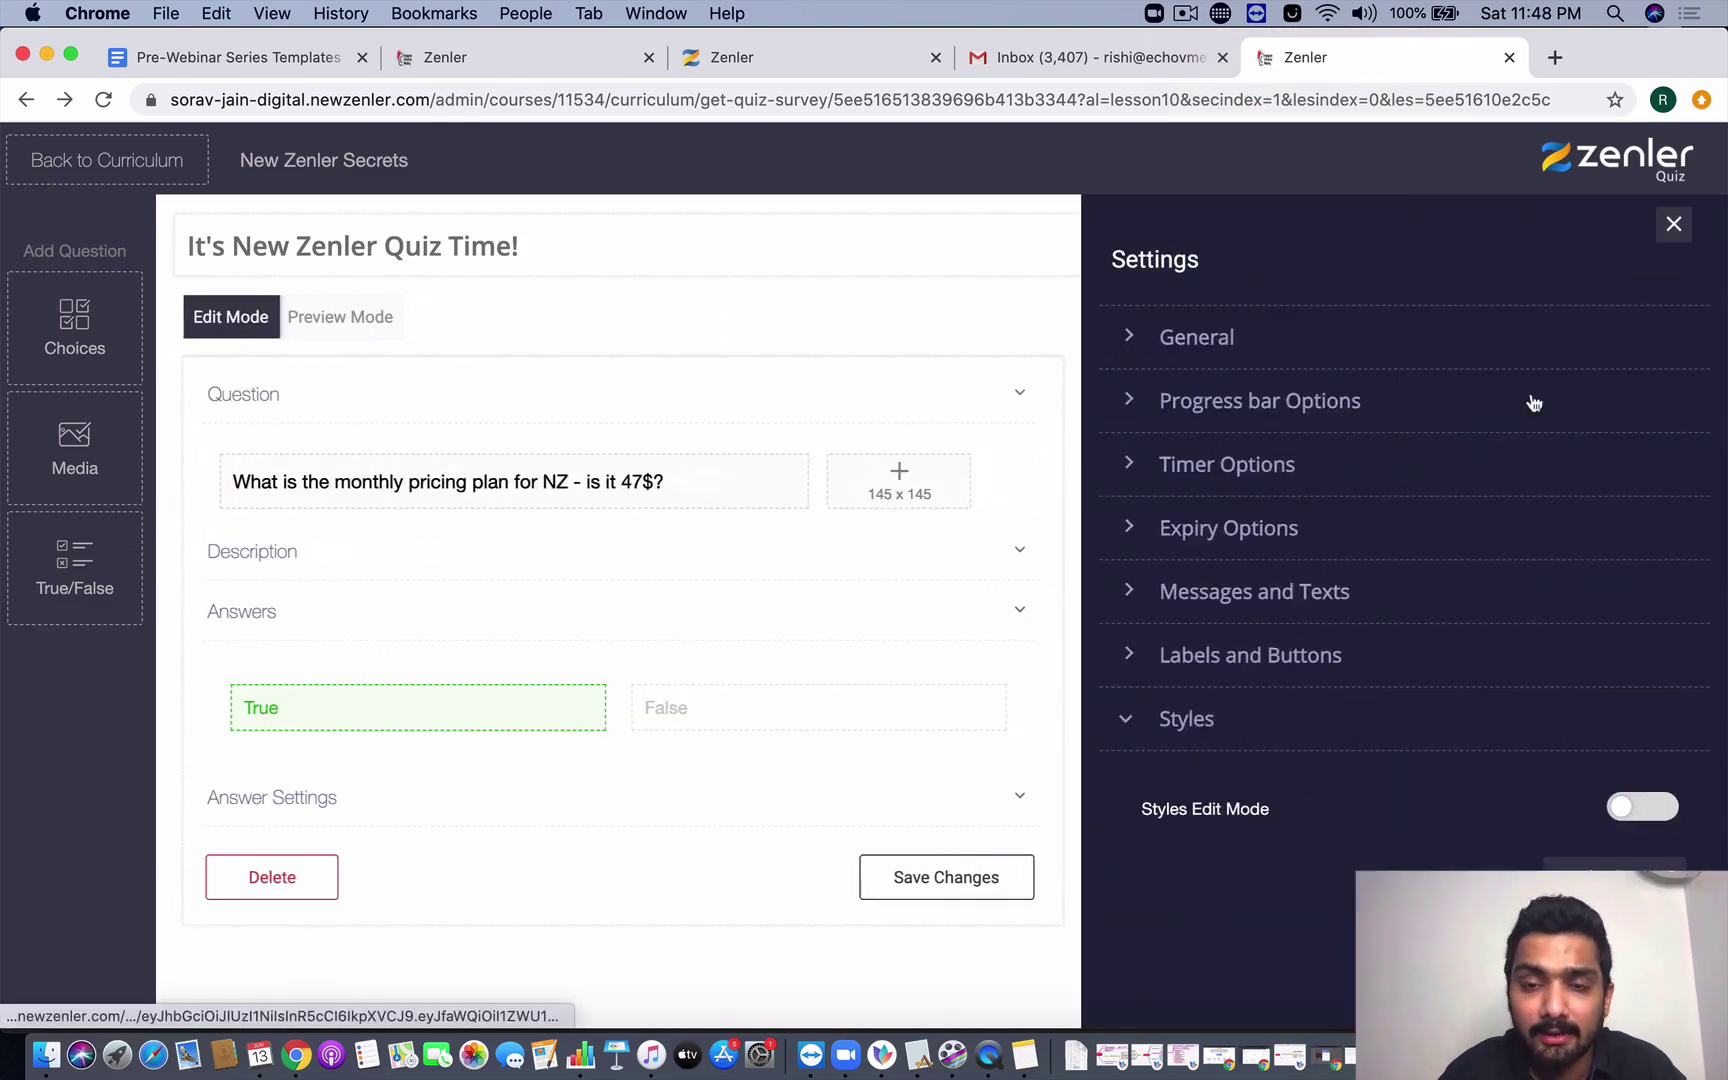
pyautogui.click(1358, 346)
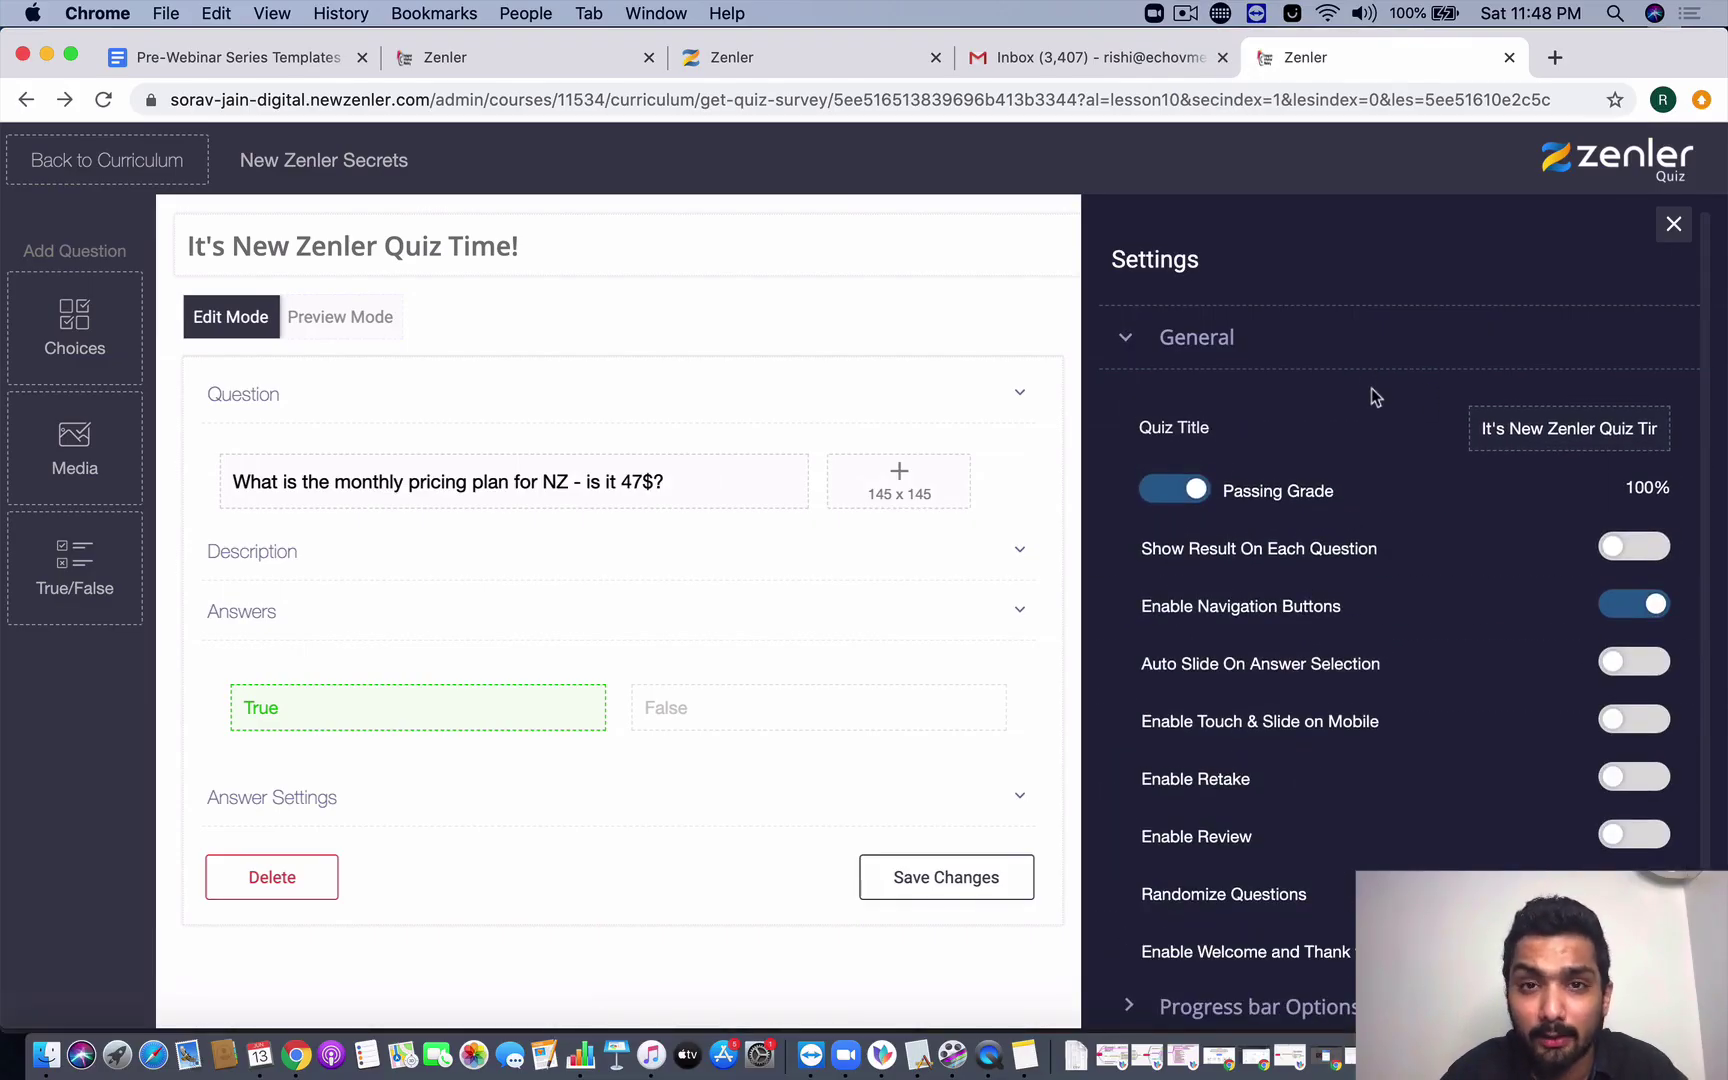
pyautogui.scroll(-2, 1372, 388)
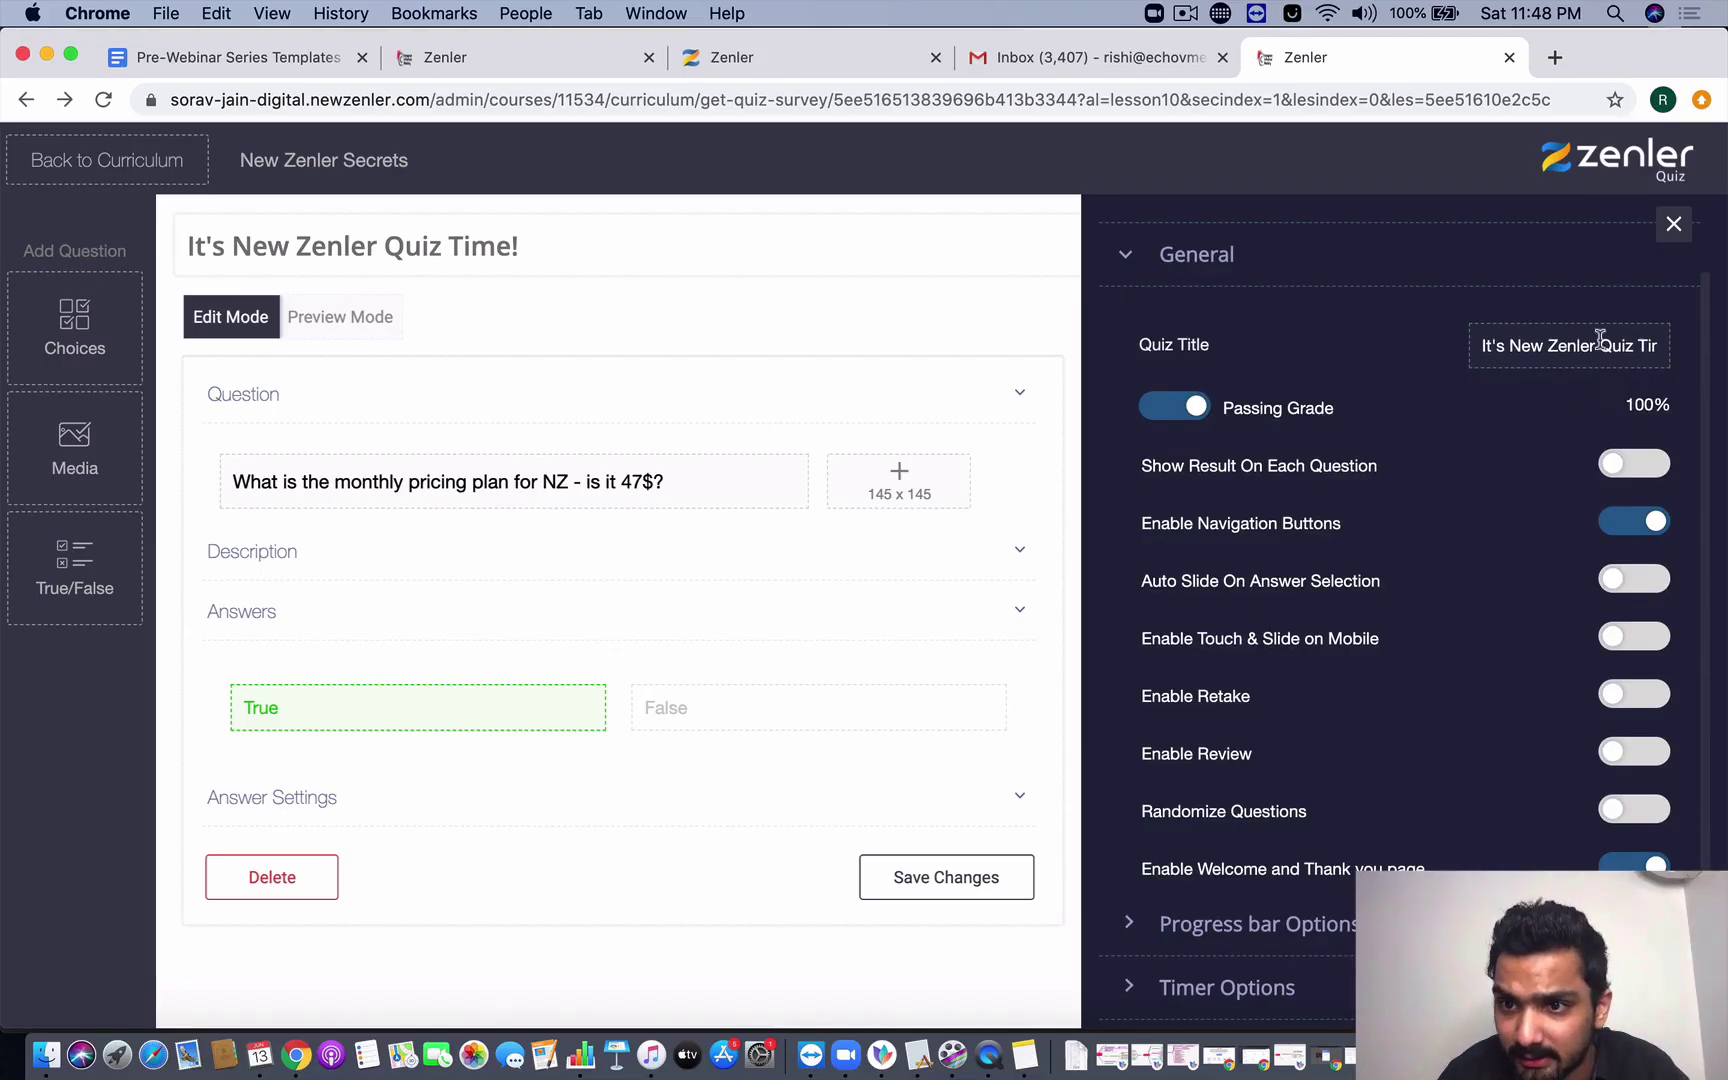
pyautogui.scroll(-1, 1495, 530)
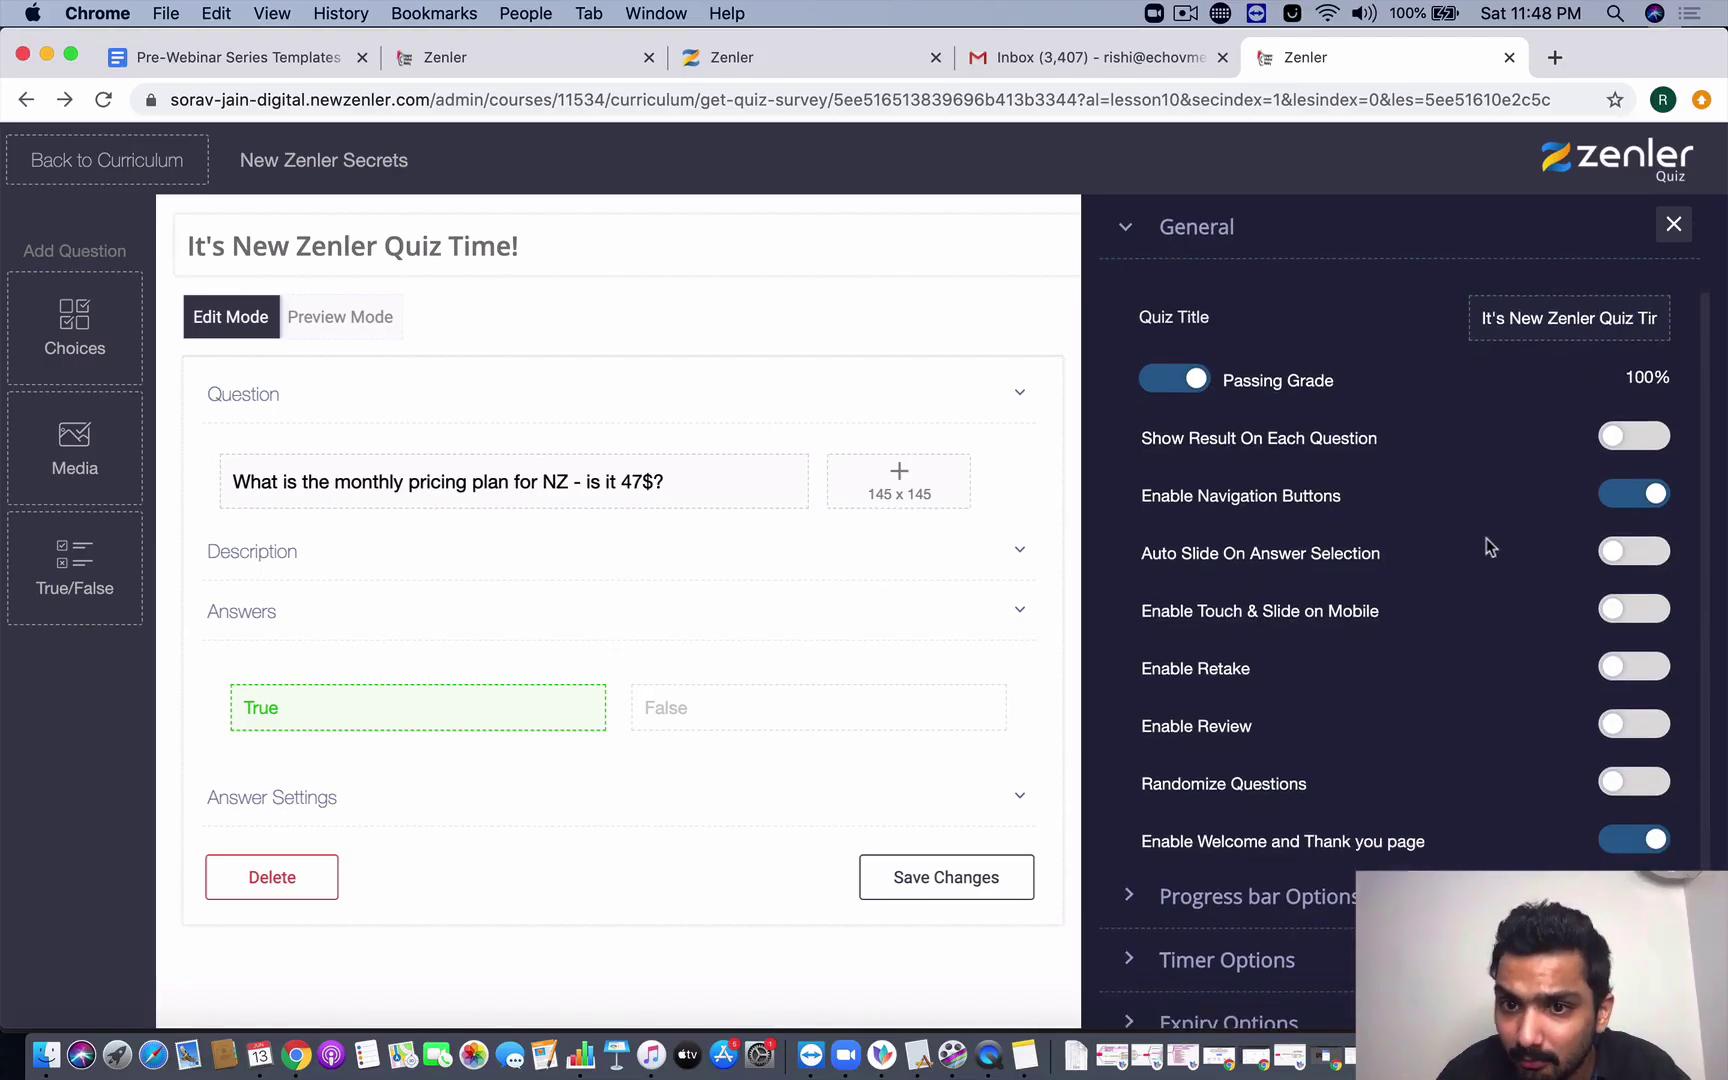
pyautogui.click(1635, 440)
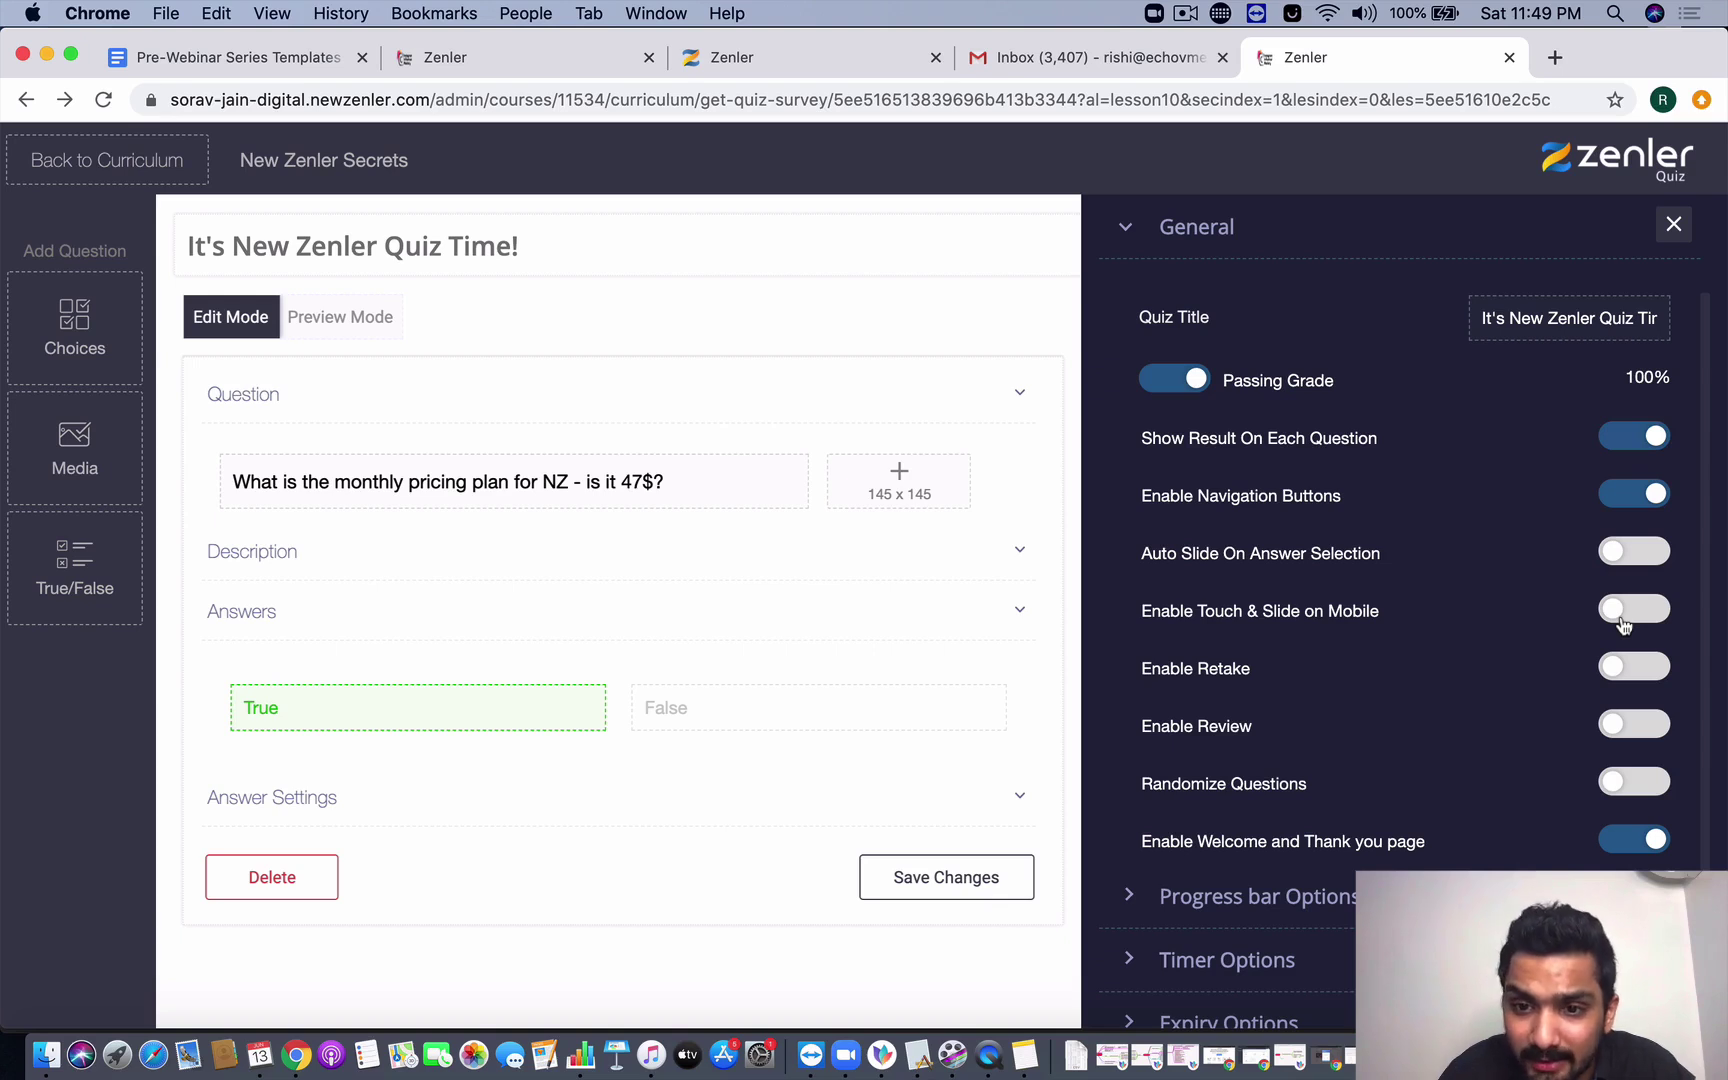
# - Enable retake, review and randomized questions in the quiz's general settings
pyautogui.scroll(-1, 1553, 687)
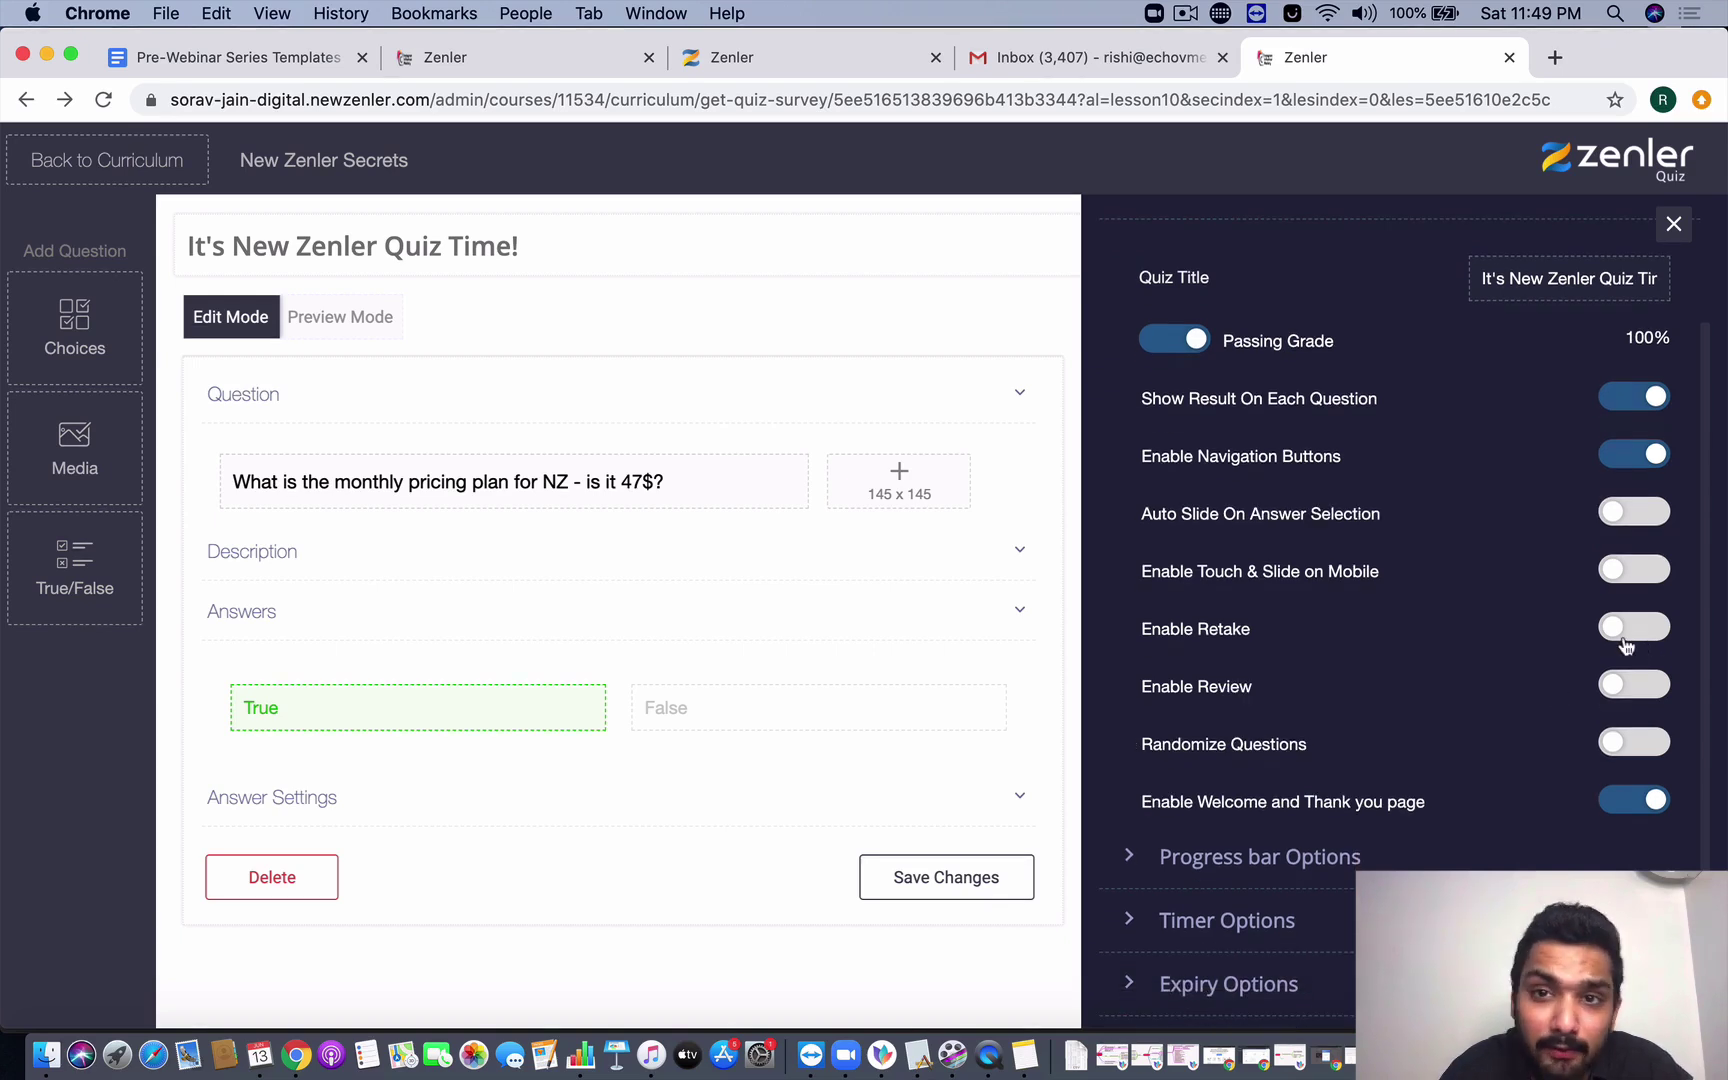
pyautogui.click(1626, 646)
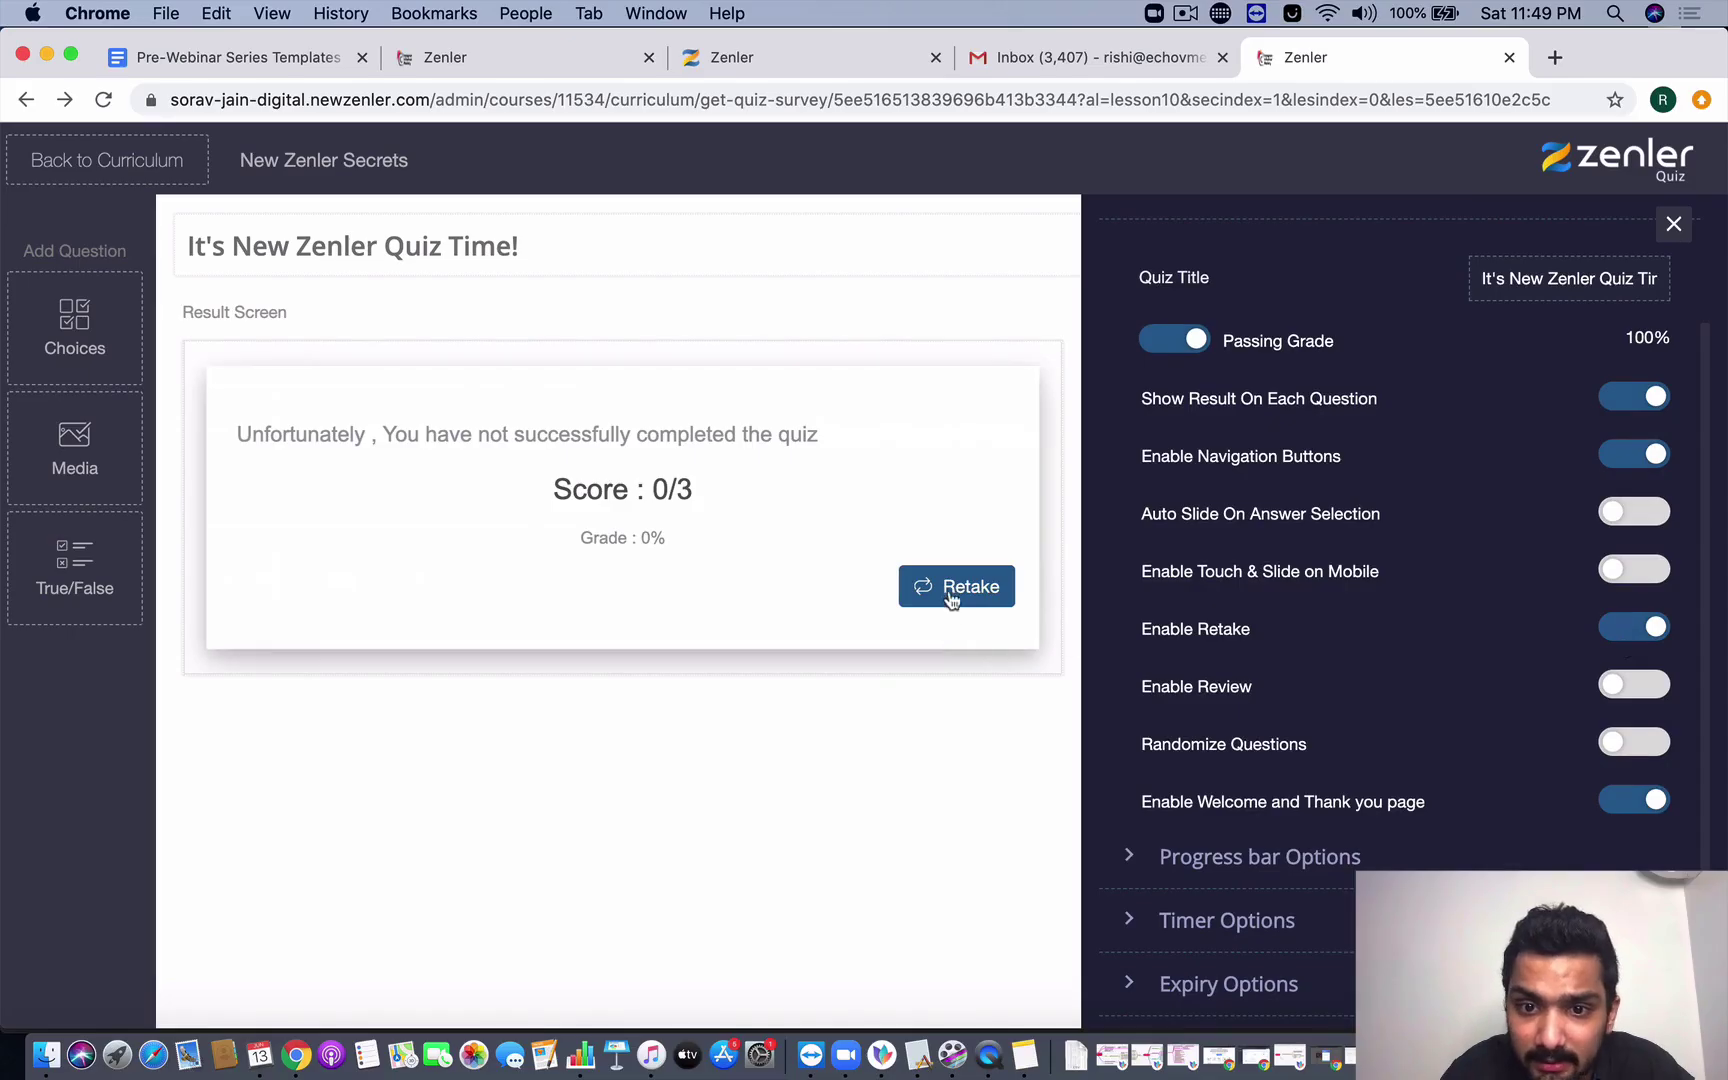
pyautogui.click(1624, 692)
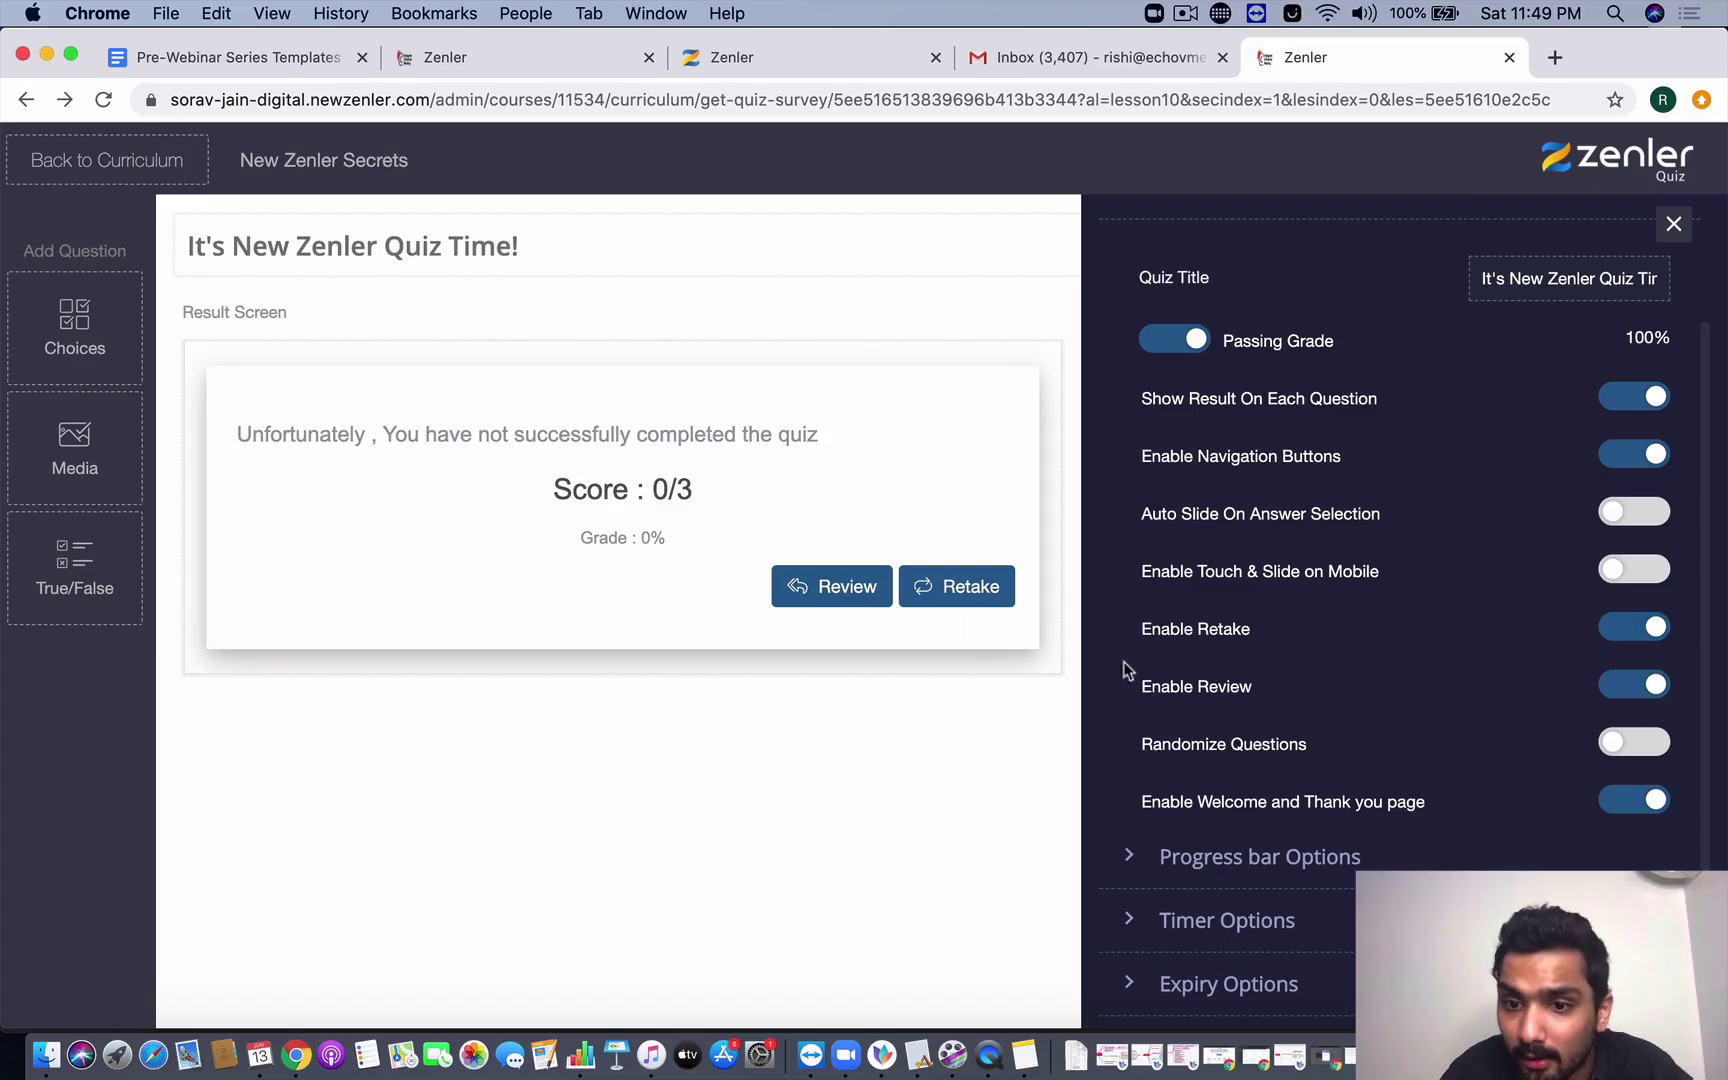
pyautogui.click(1612, 742)
pyautogui.click(1612, 742)
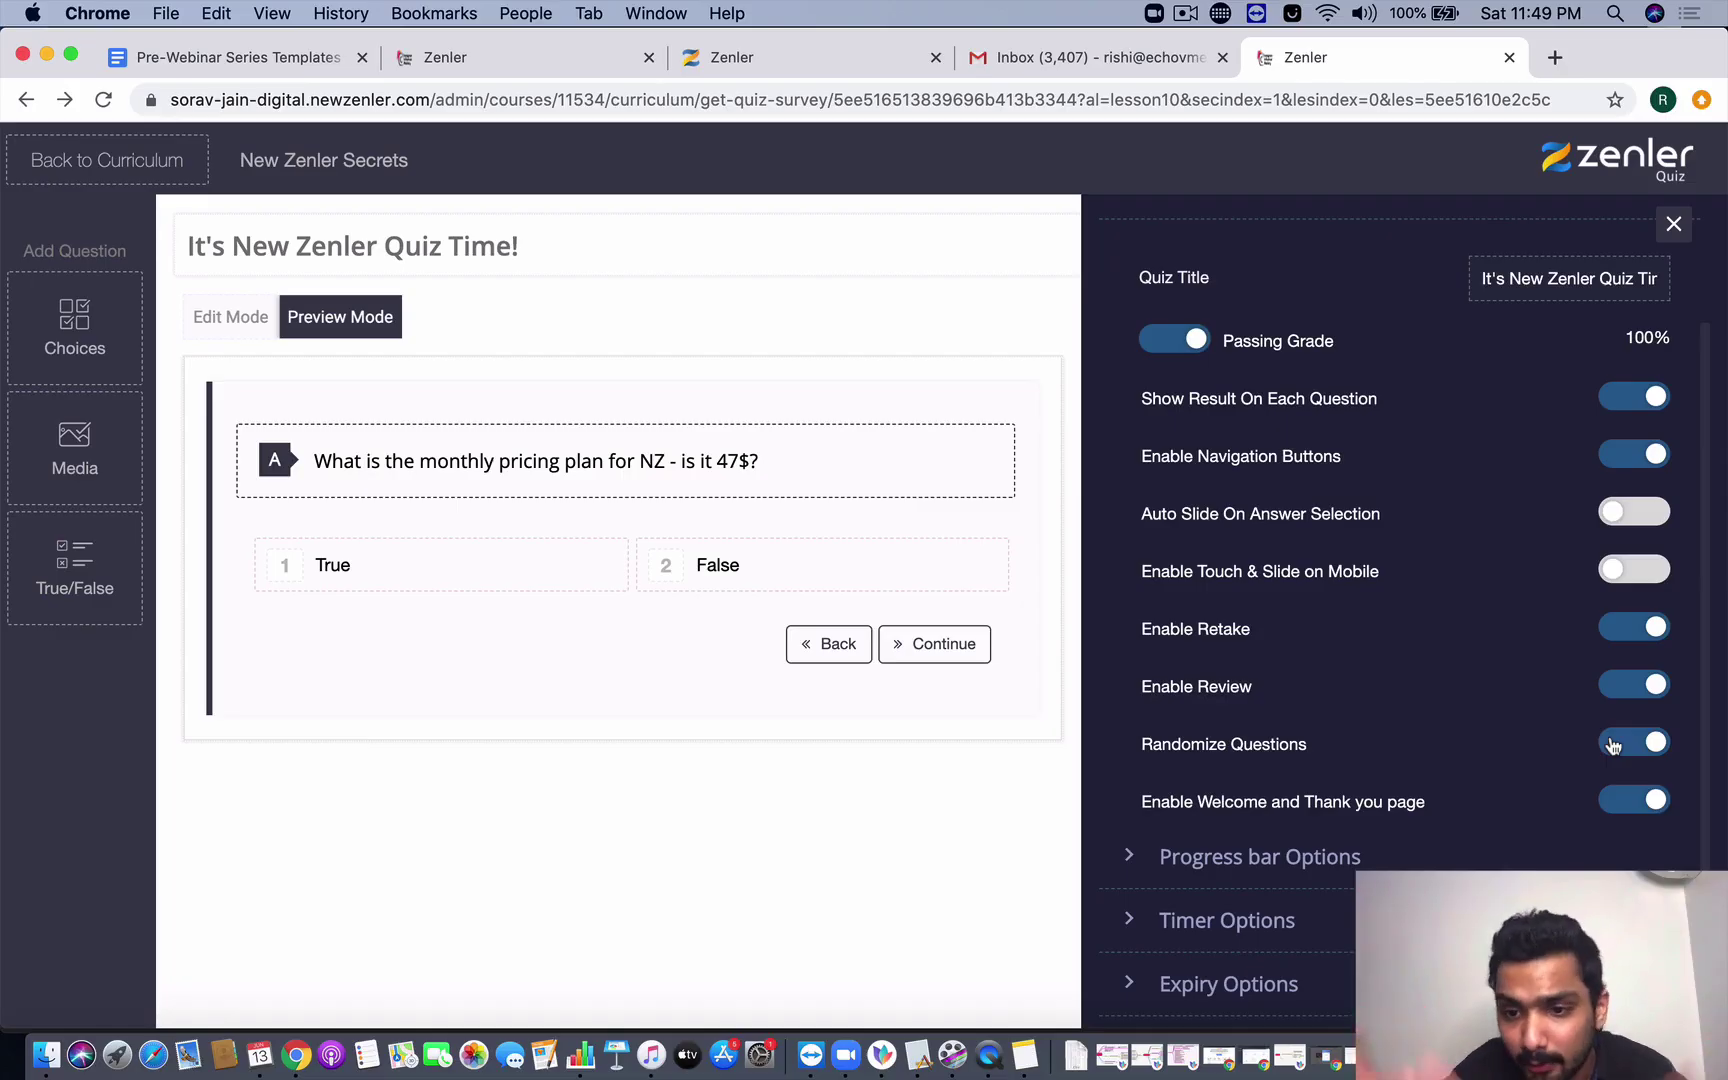
pyautogui.scroll(-3, 1612, 745)
pyautogui.scroll(5, 1612, 745)
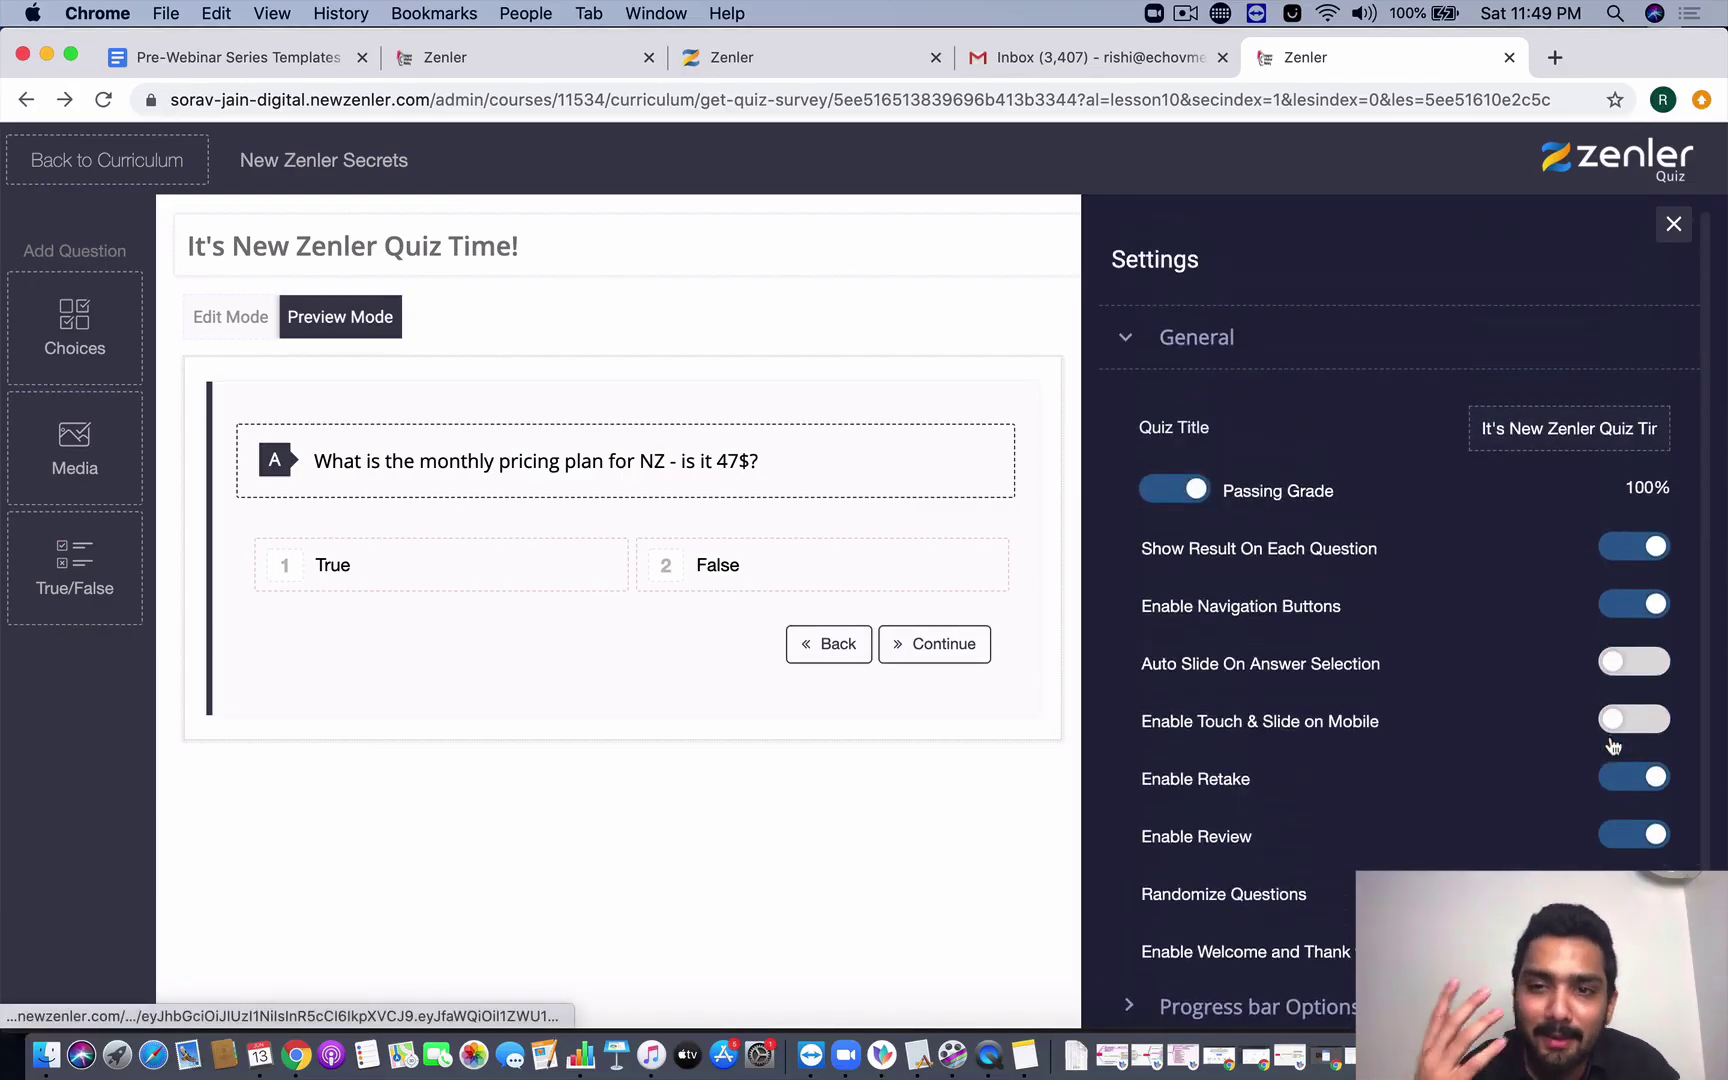
pyautogui.scroll(-6, 1611, 745)
pyautogui.scroll(-1, 1358, 675)
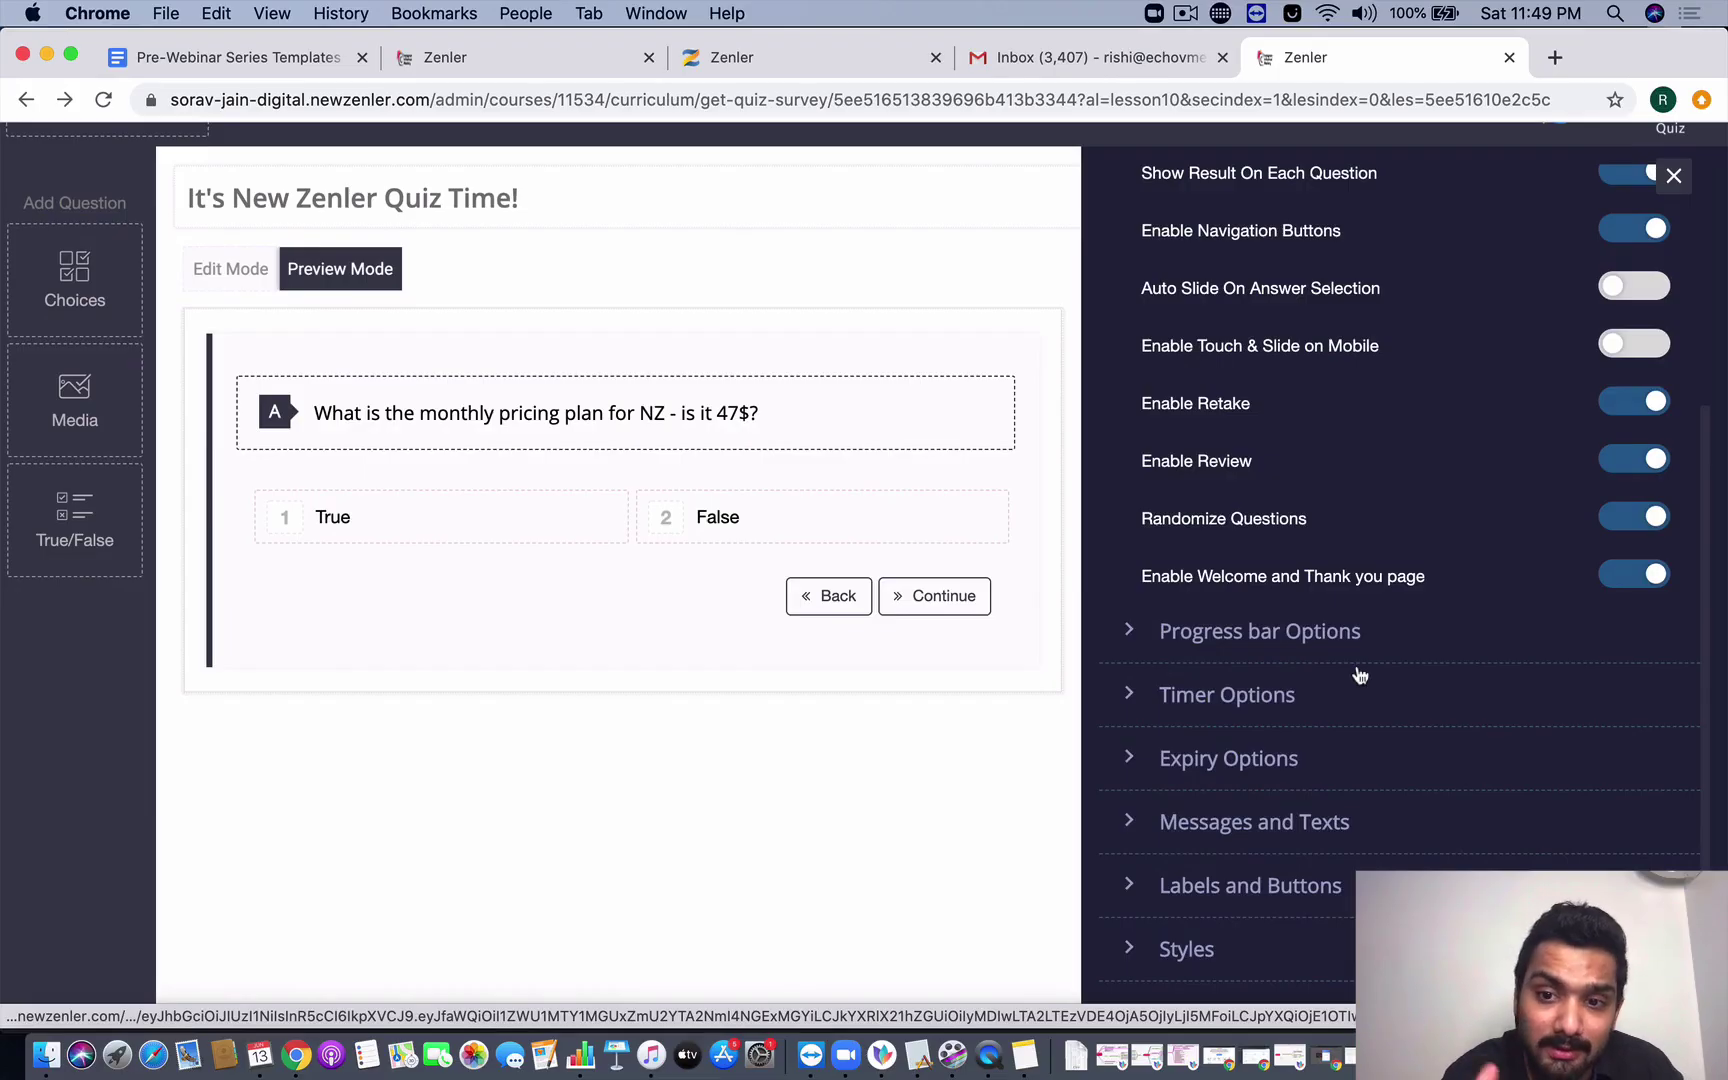
# - Enable the quiz's progress bar and test it by answering True and 447$ in the preview
pyautogui.click(1300, 640)
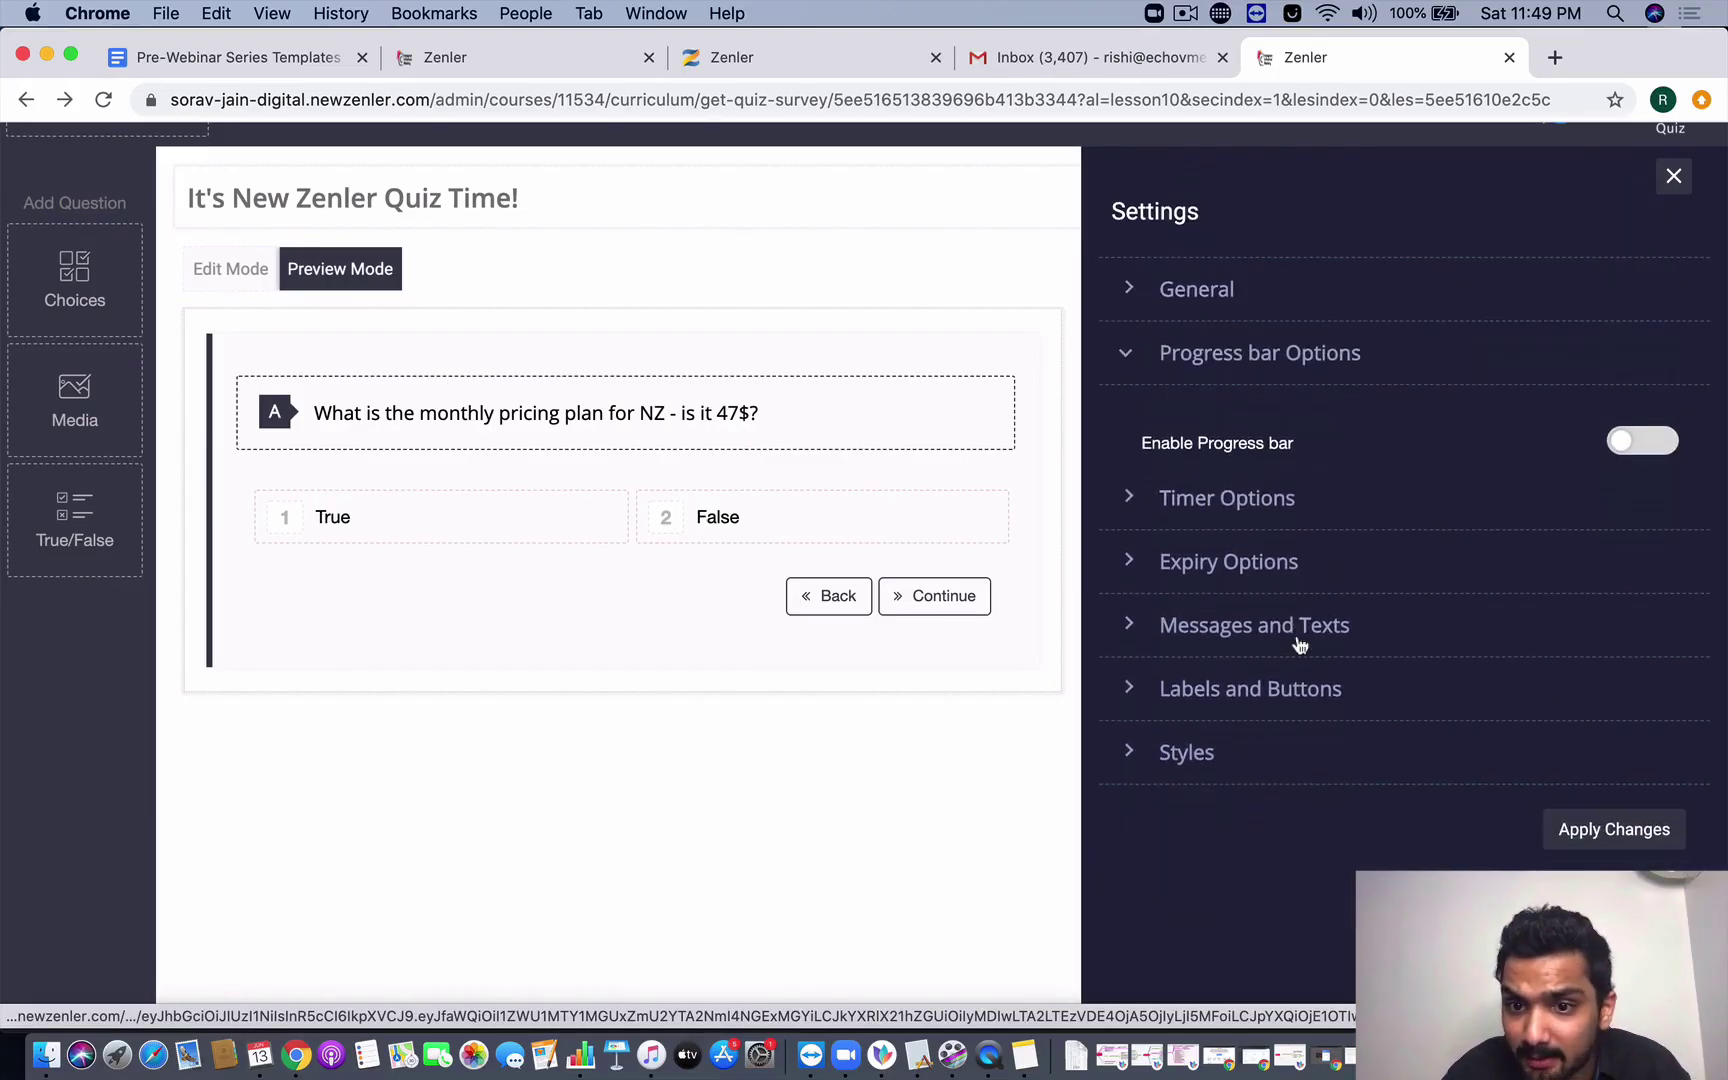
pyautogui.click(1630, 441)
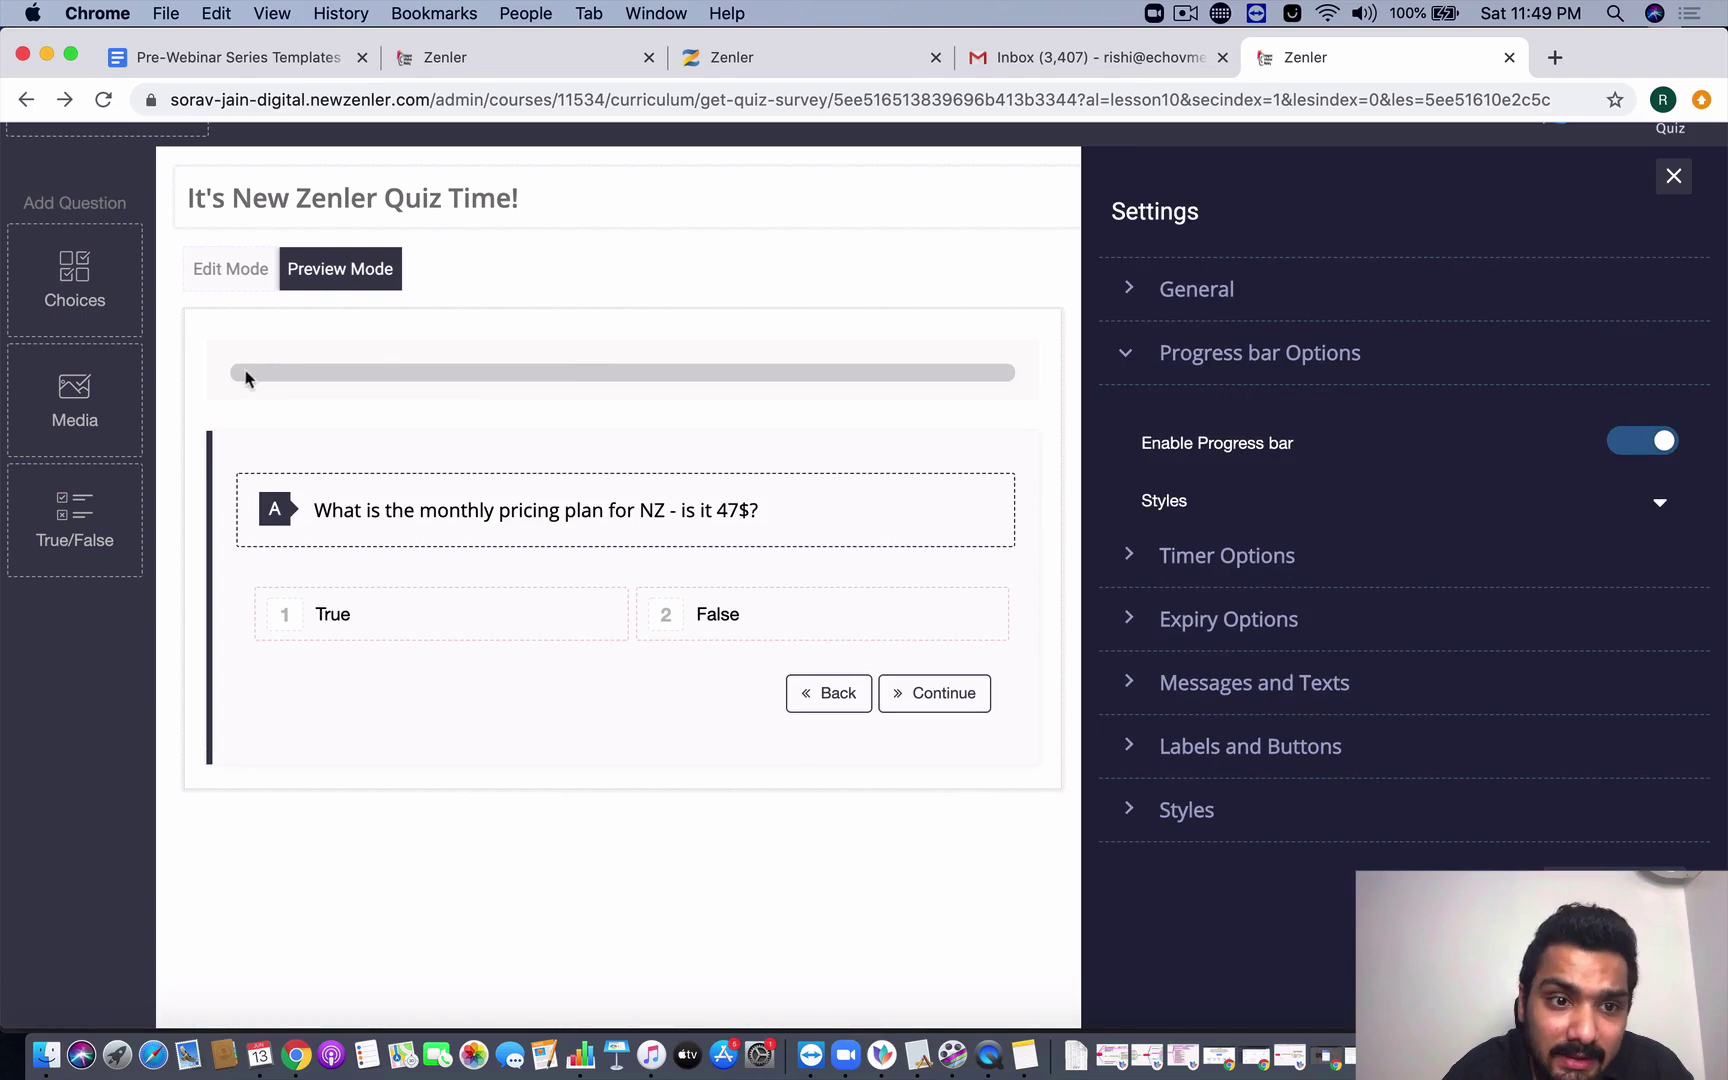
pyautogui.click(558, 620)
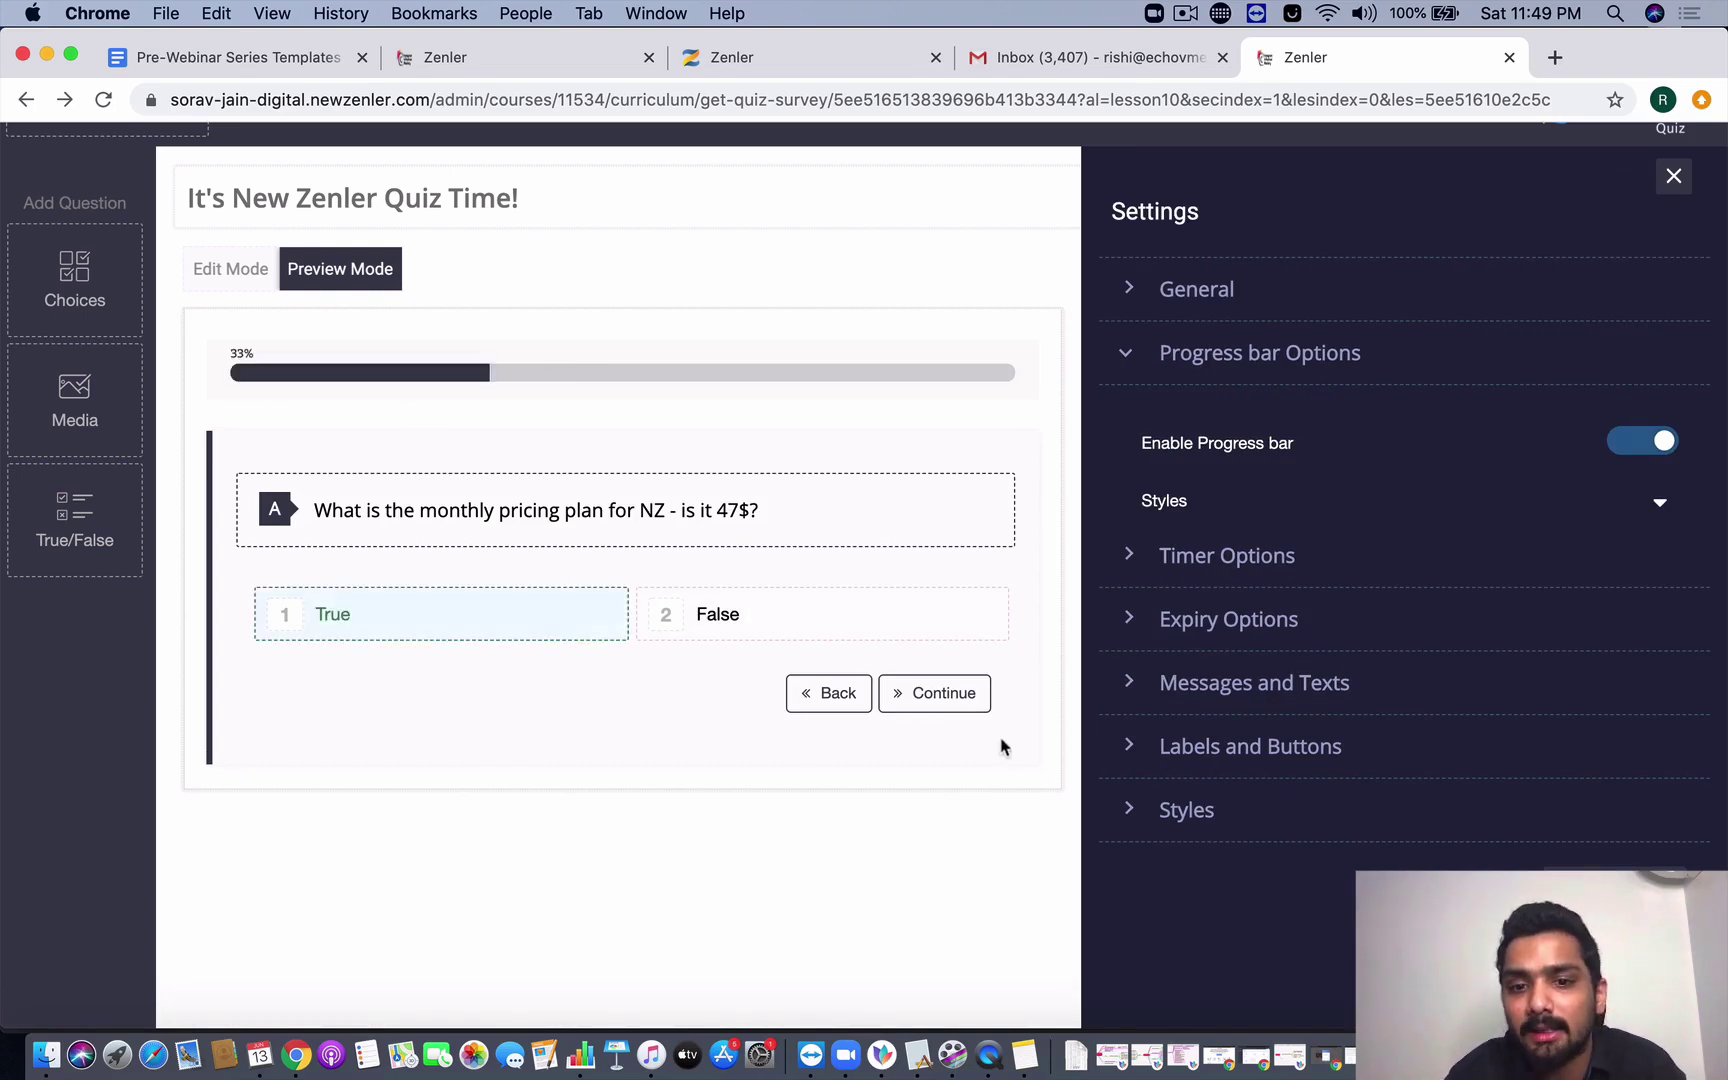
pyautogui.click(932, 690)
pyautogui.click(669, 621)
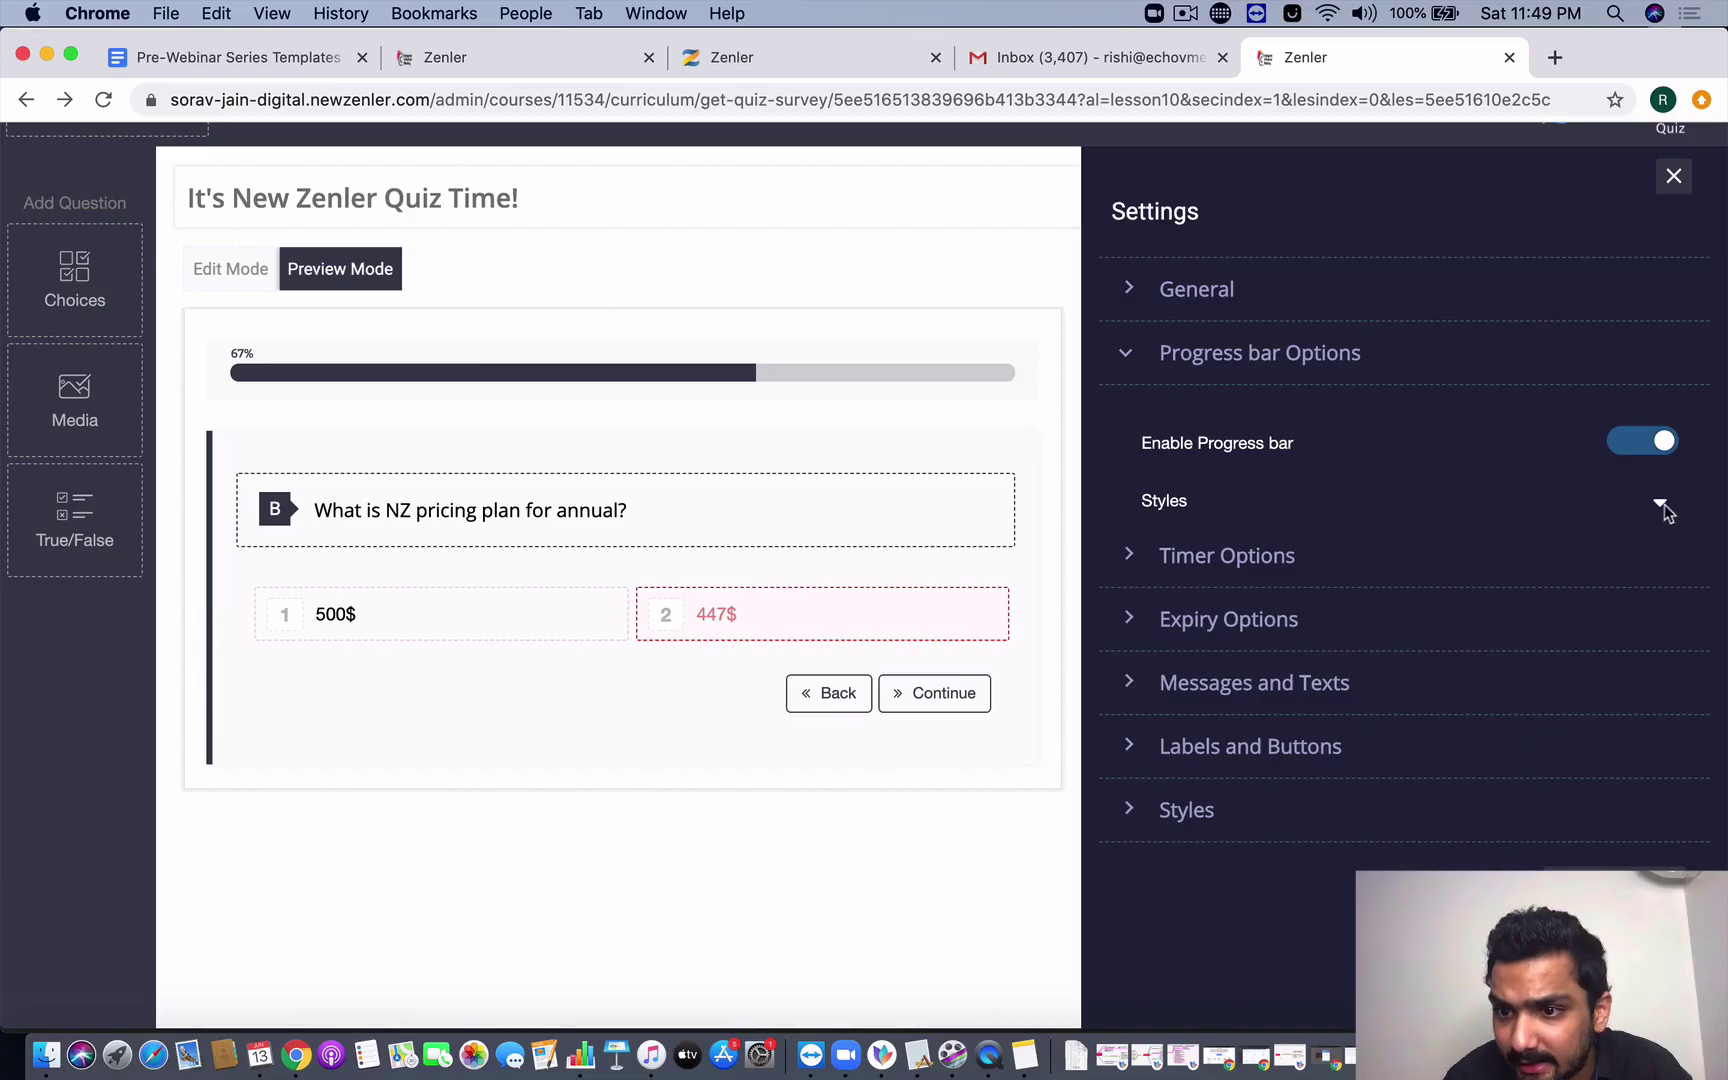
# - Compare the two progress bar styles and choose the question counter style (2 / 3)
pyautogui.click(1662, 505)
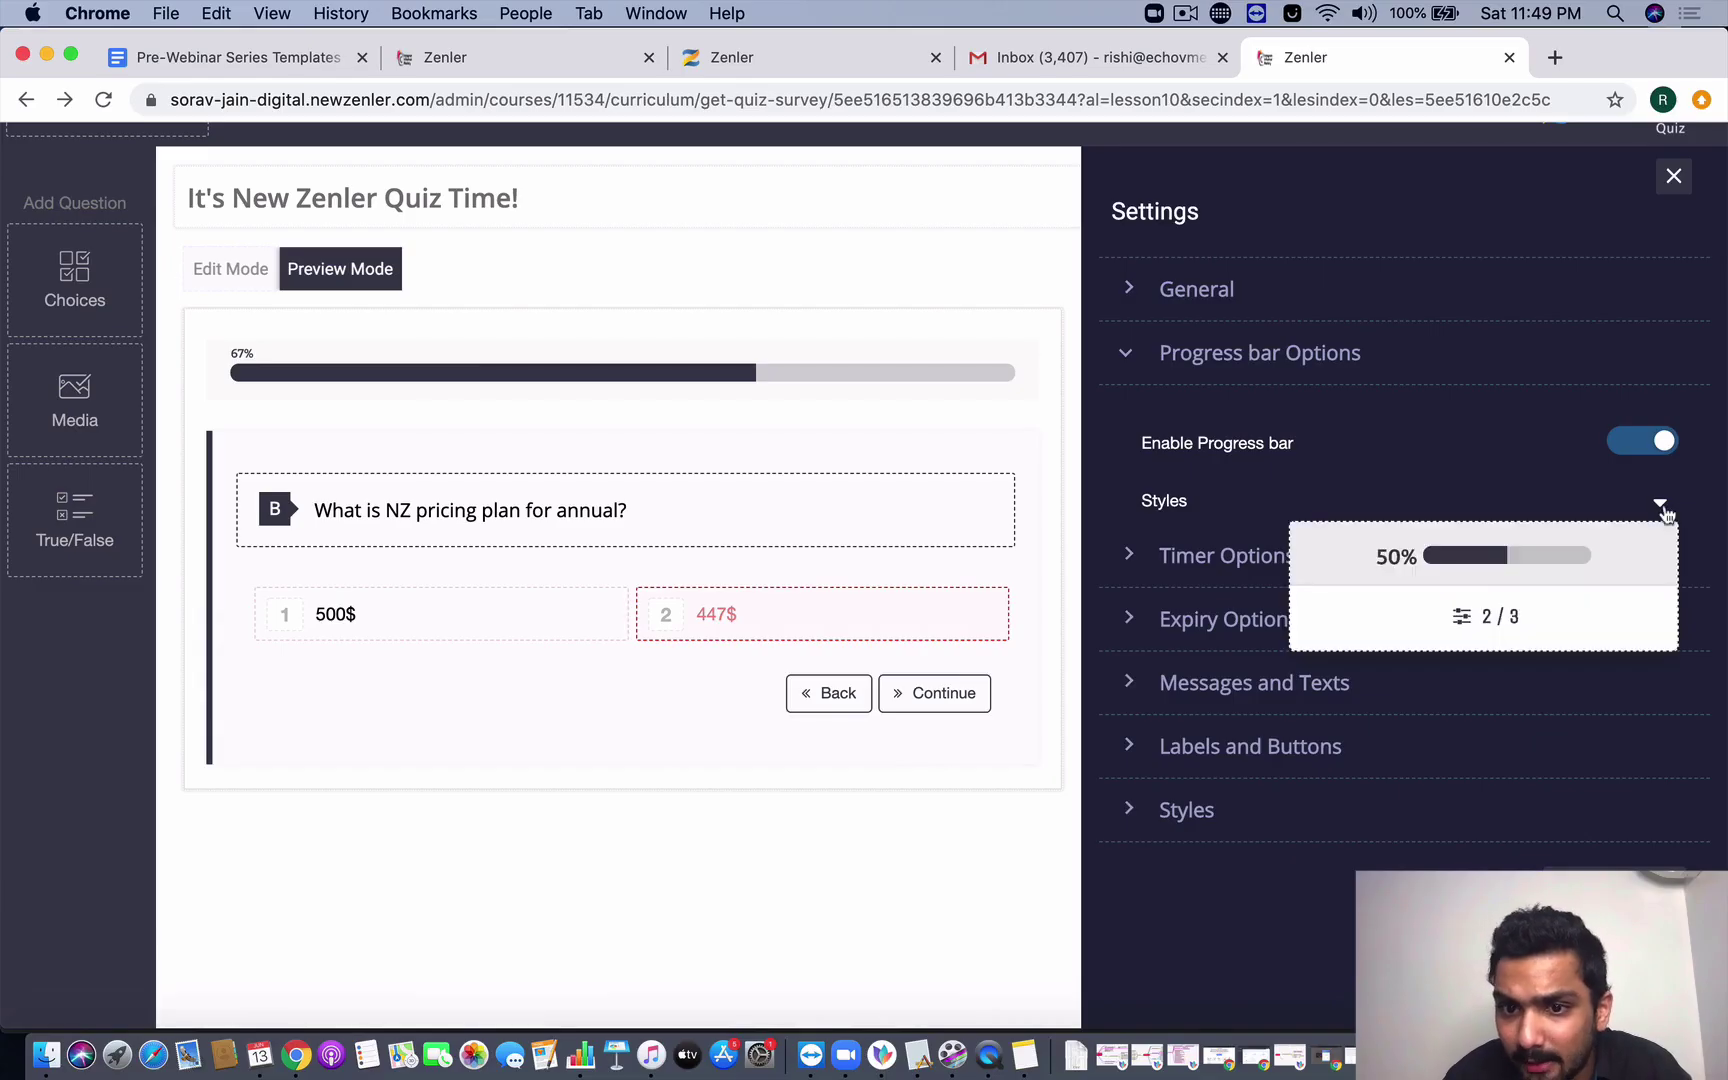
pyautogui.click(1472, 624)
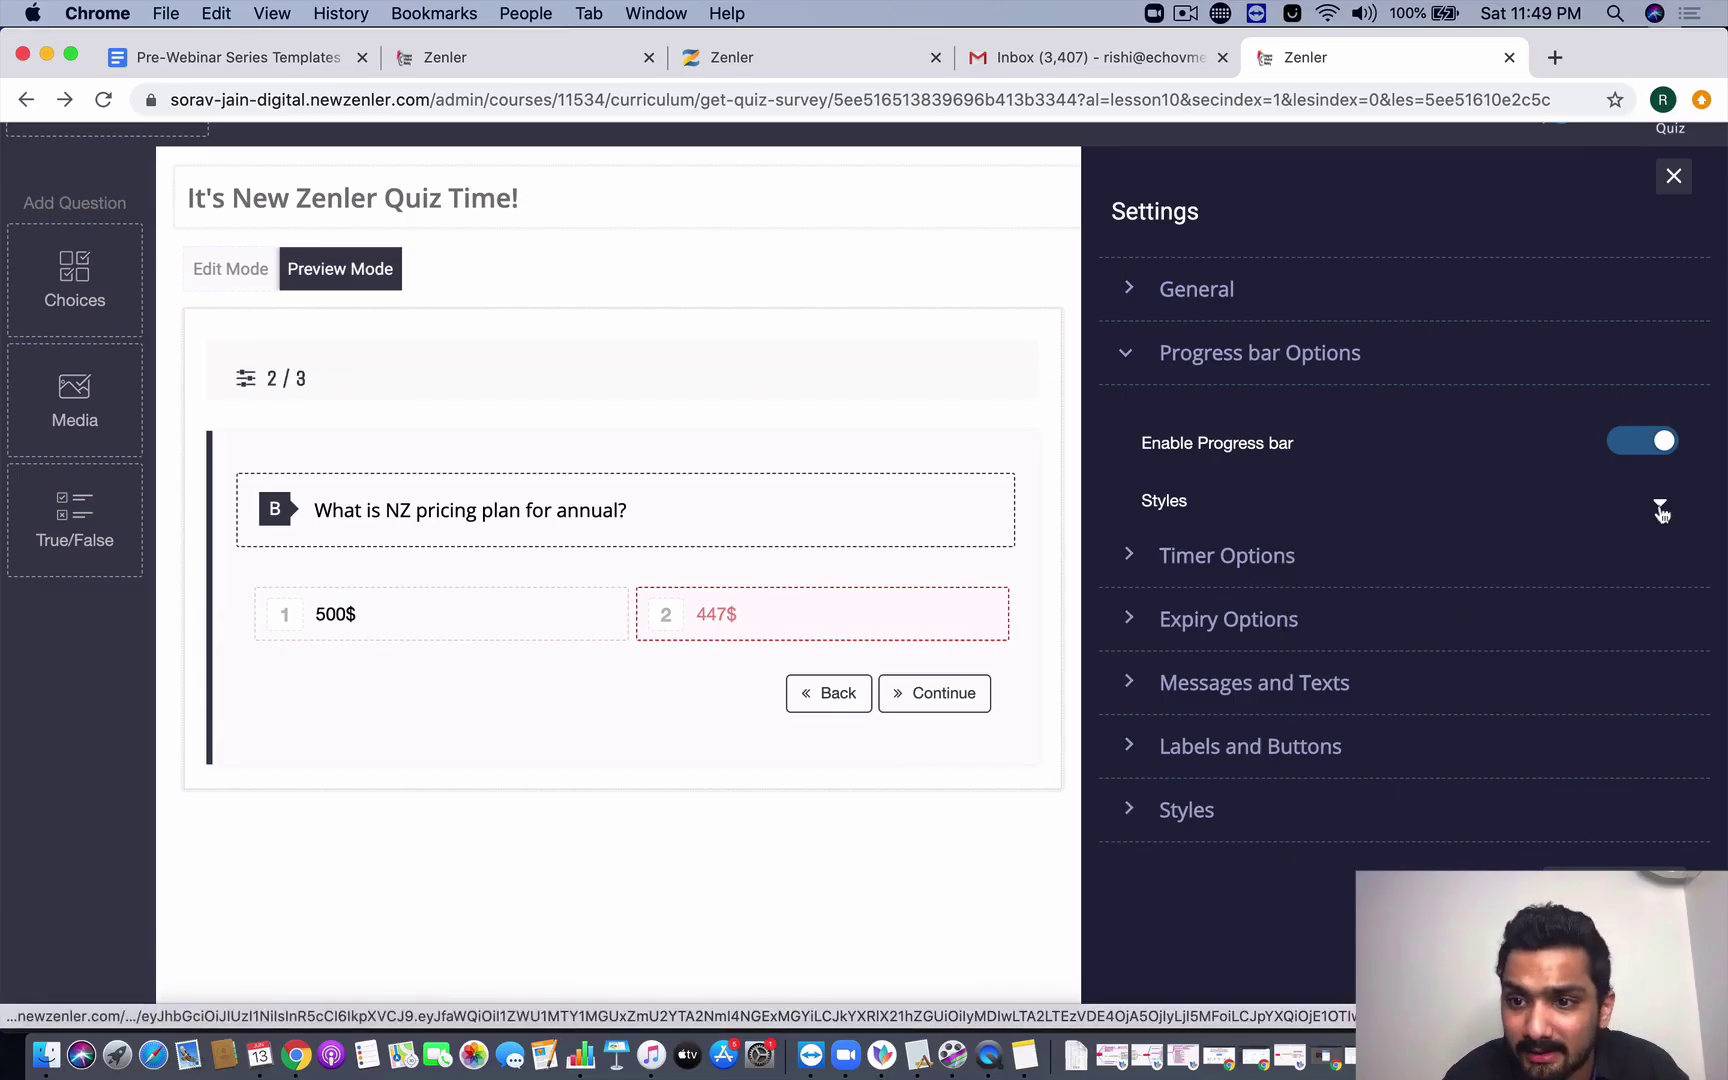
pyautogui.click(1660, 503)
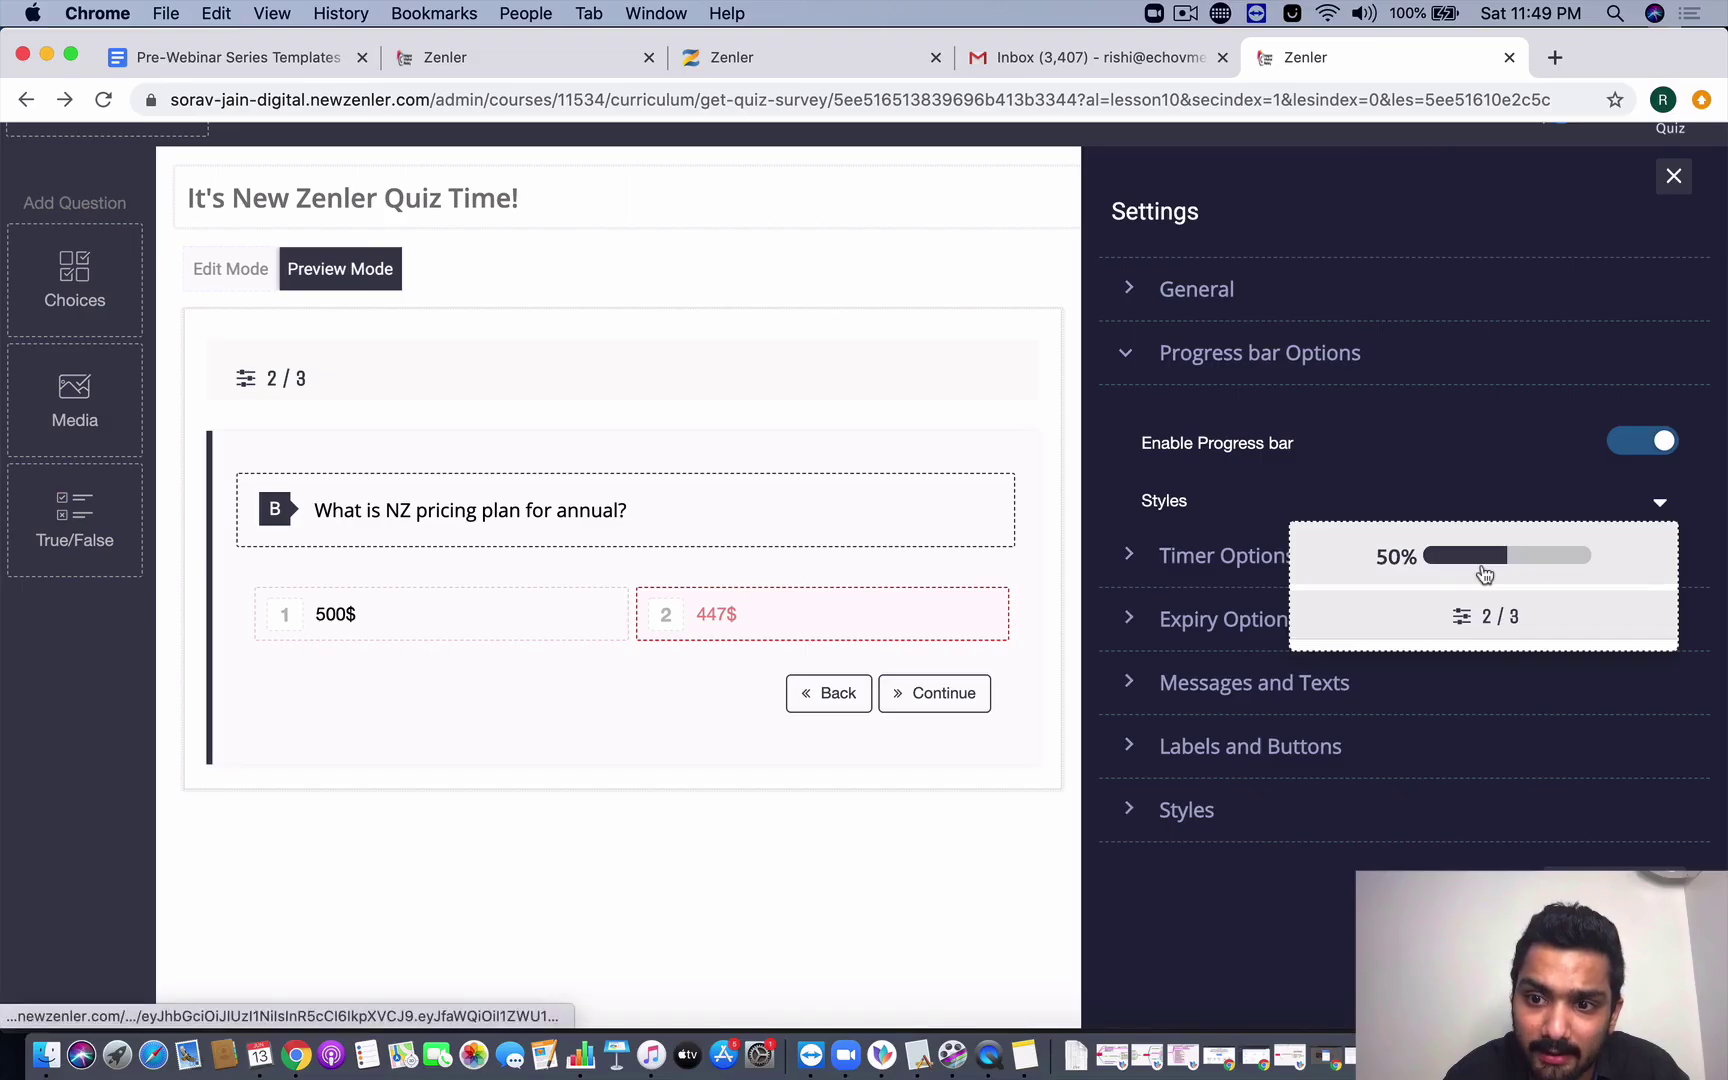
pyautogui.click(1484, 573)
pyautogui.click(1660, 502)
pyautogui.click(1520, 625)
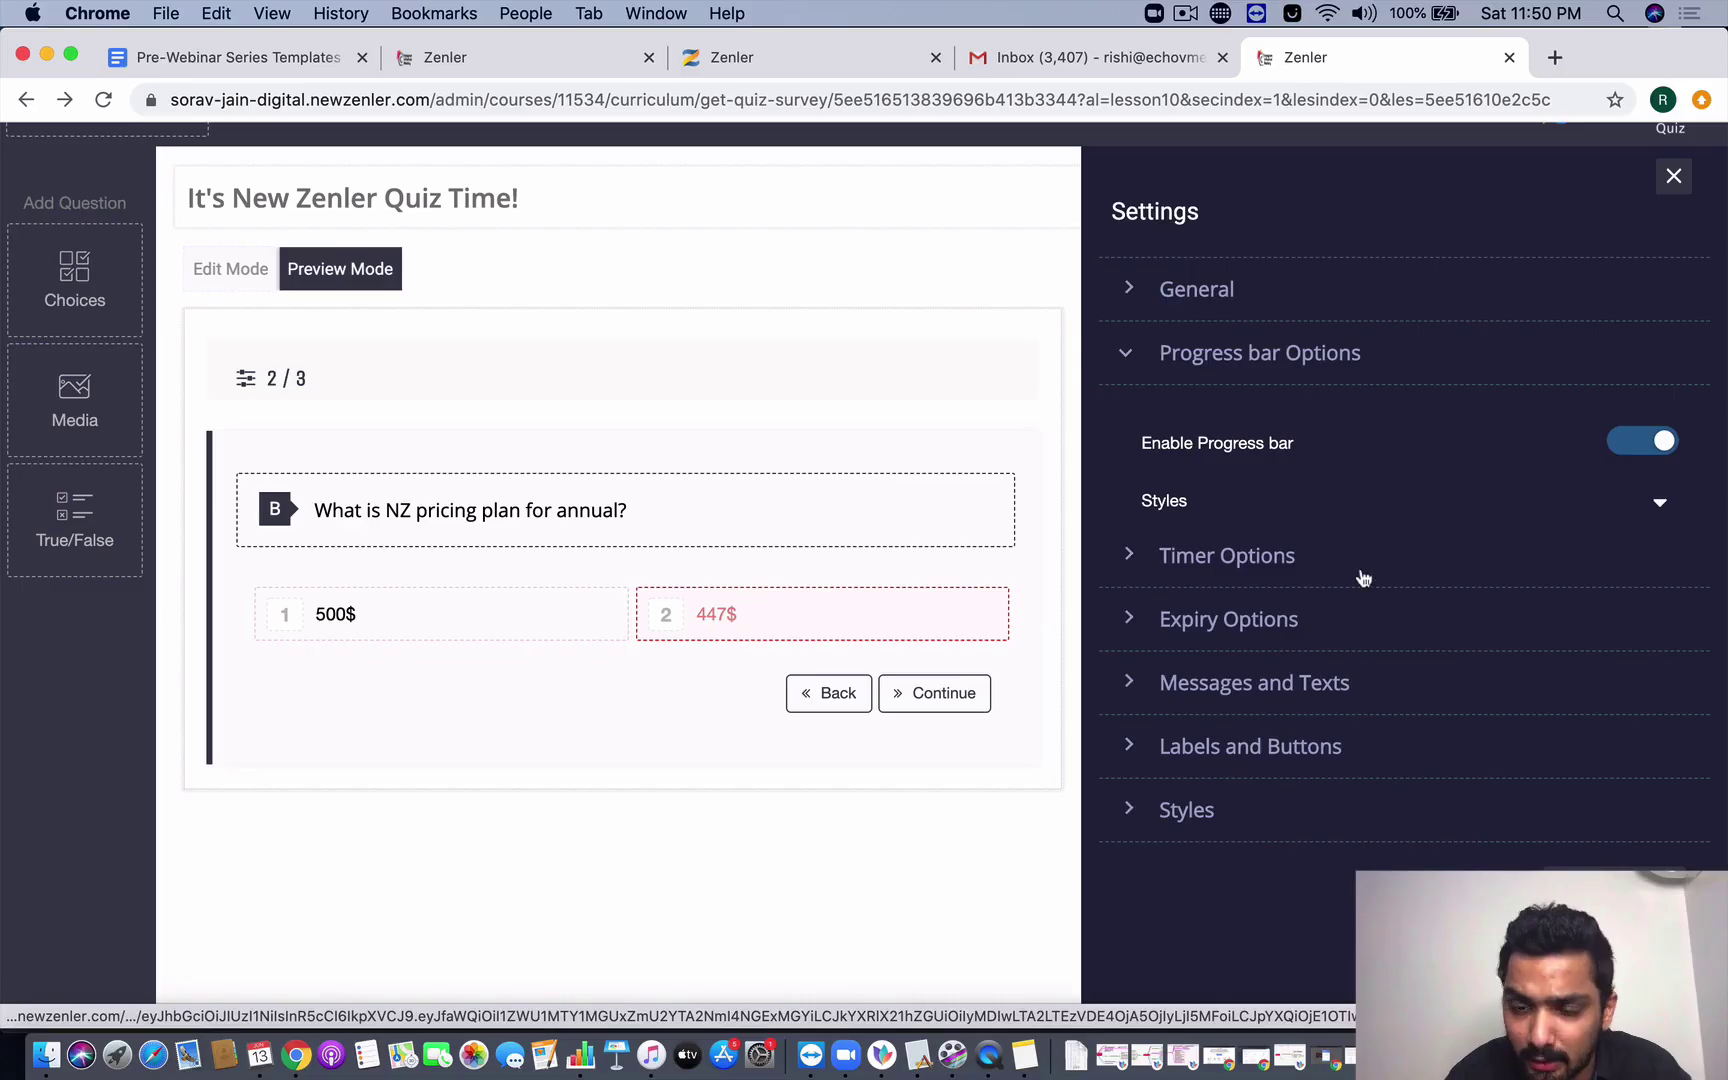
# - Enable the quiz timer and set its duration to 19:59 (minutes and seconds)
pyautogui.click(1265, 555)
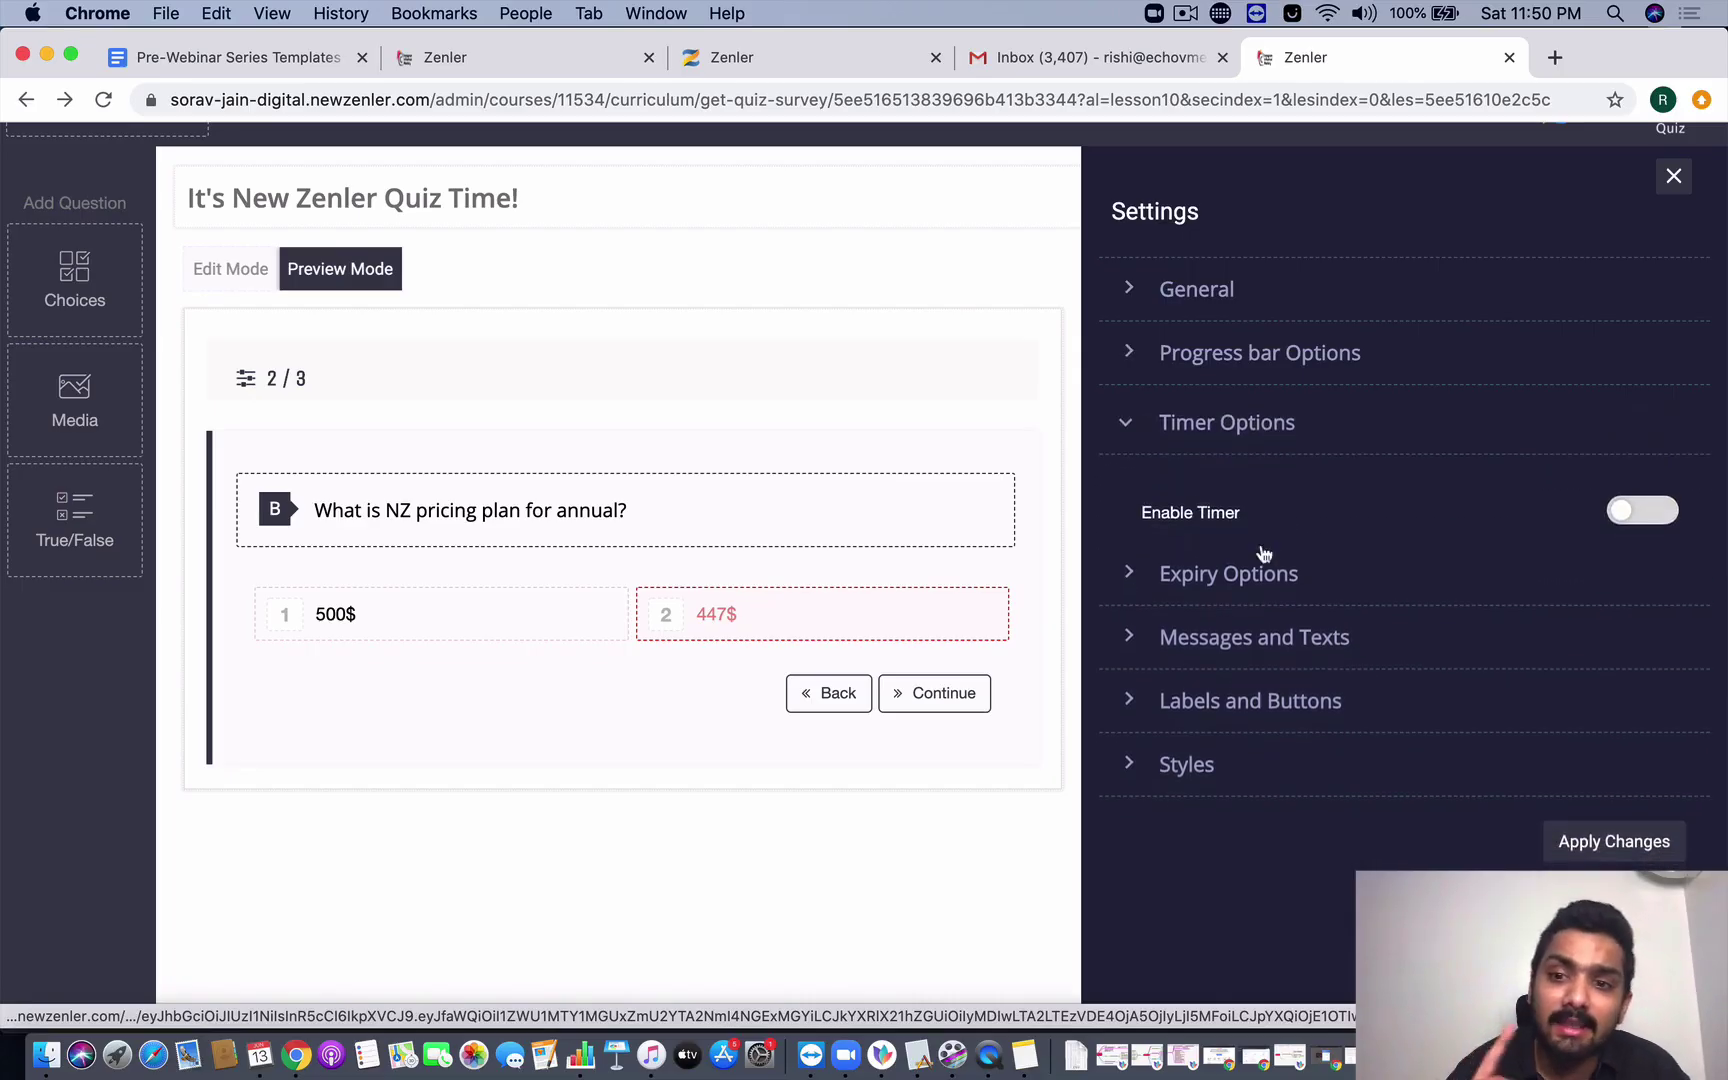
pyautogui.click(1630, 508)
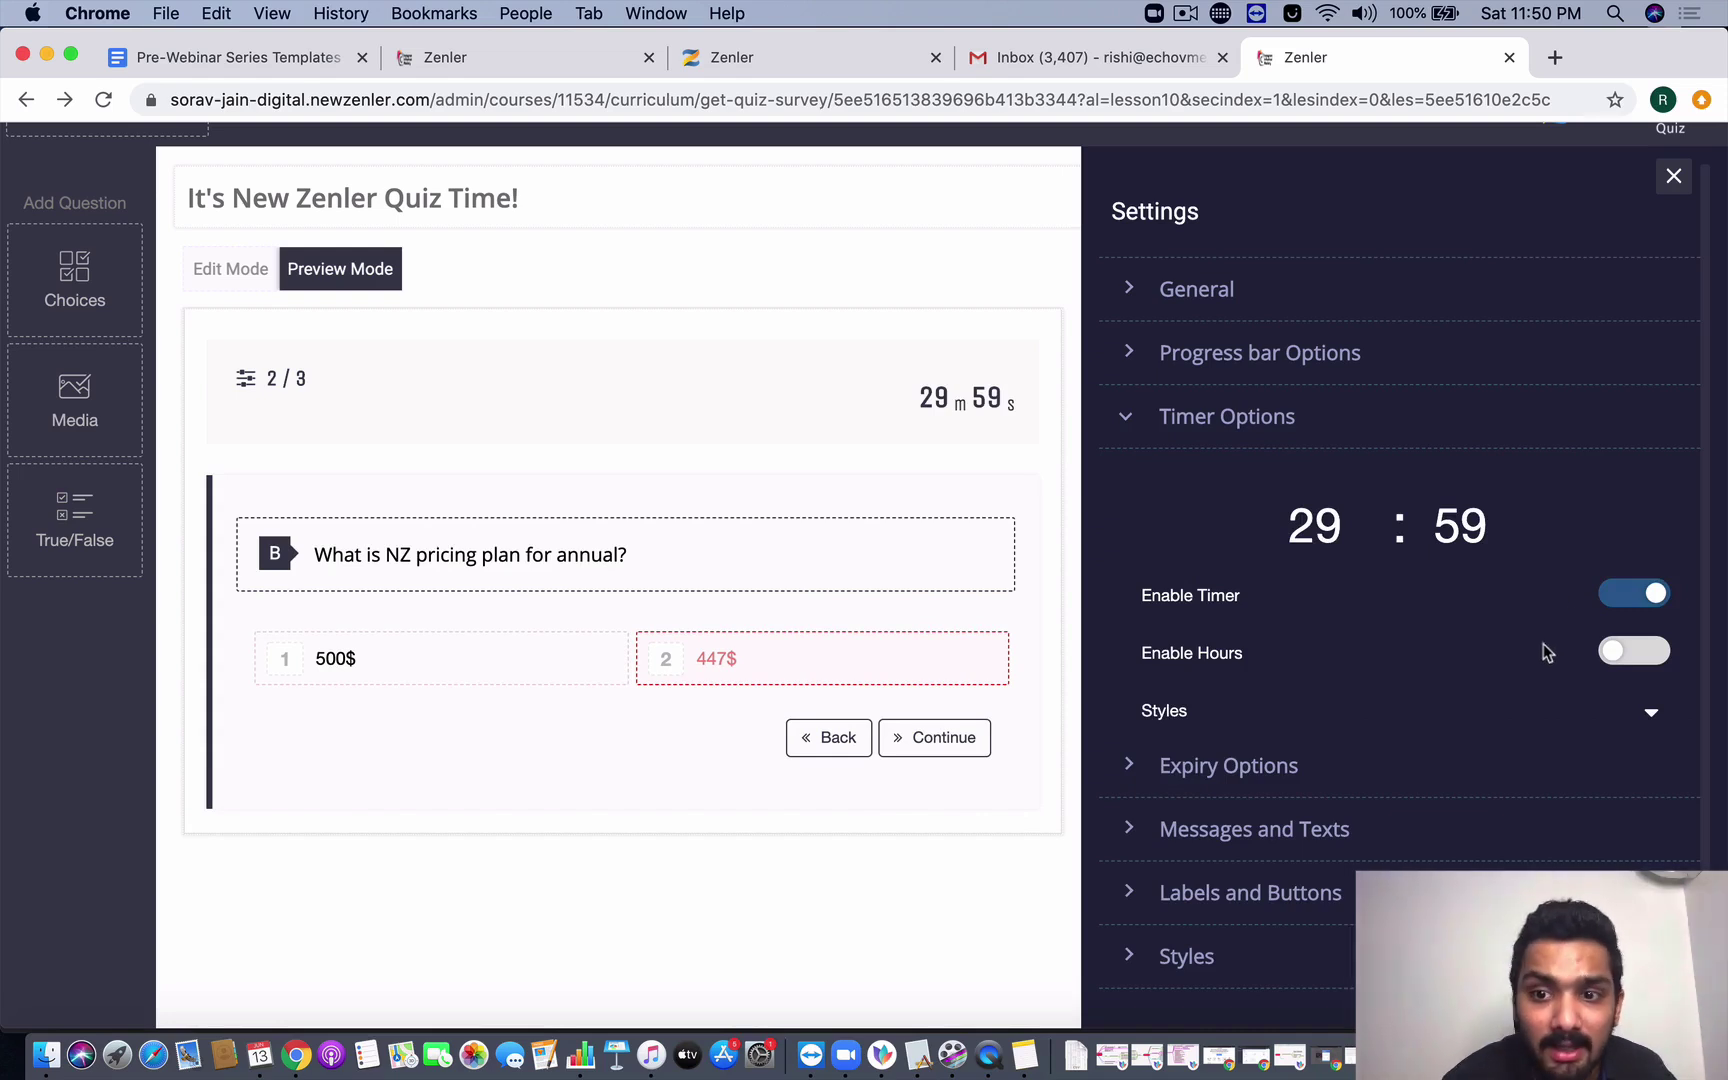
pyautogui.click(1368, 545)
pyautogui.click(1368, 545)
pyautogui.click(1368, 545)
pyautogui.click(1368, 545)
pyautogui.click(1368, 545)
pyautogui.click(1368, 545)
pyautogui.click(1368, 545)
pyautogui.click(1368, 545)
pyautogui.click(1368, 545)
pyautogui.click(1368, 545)
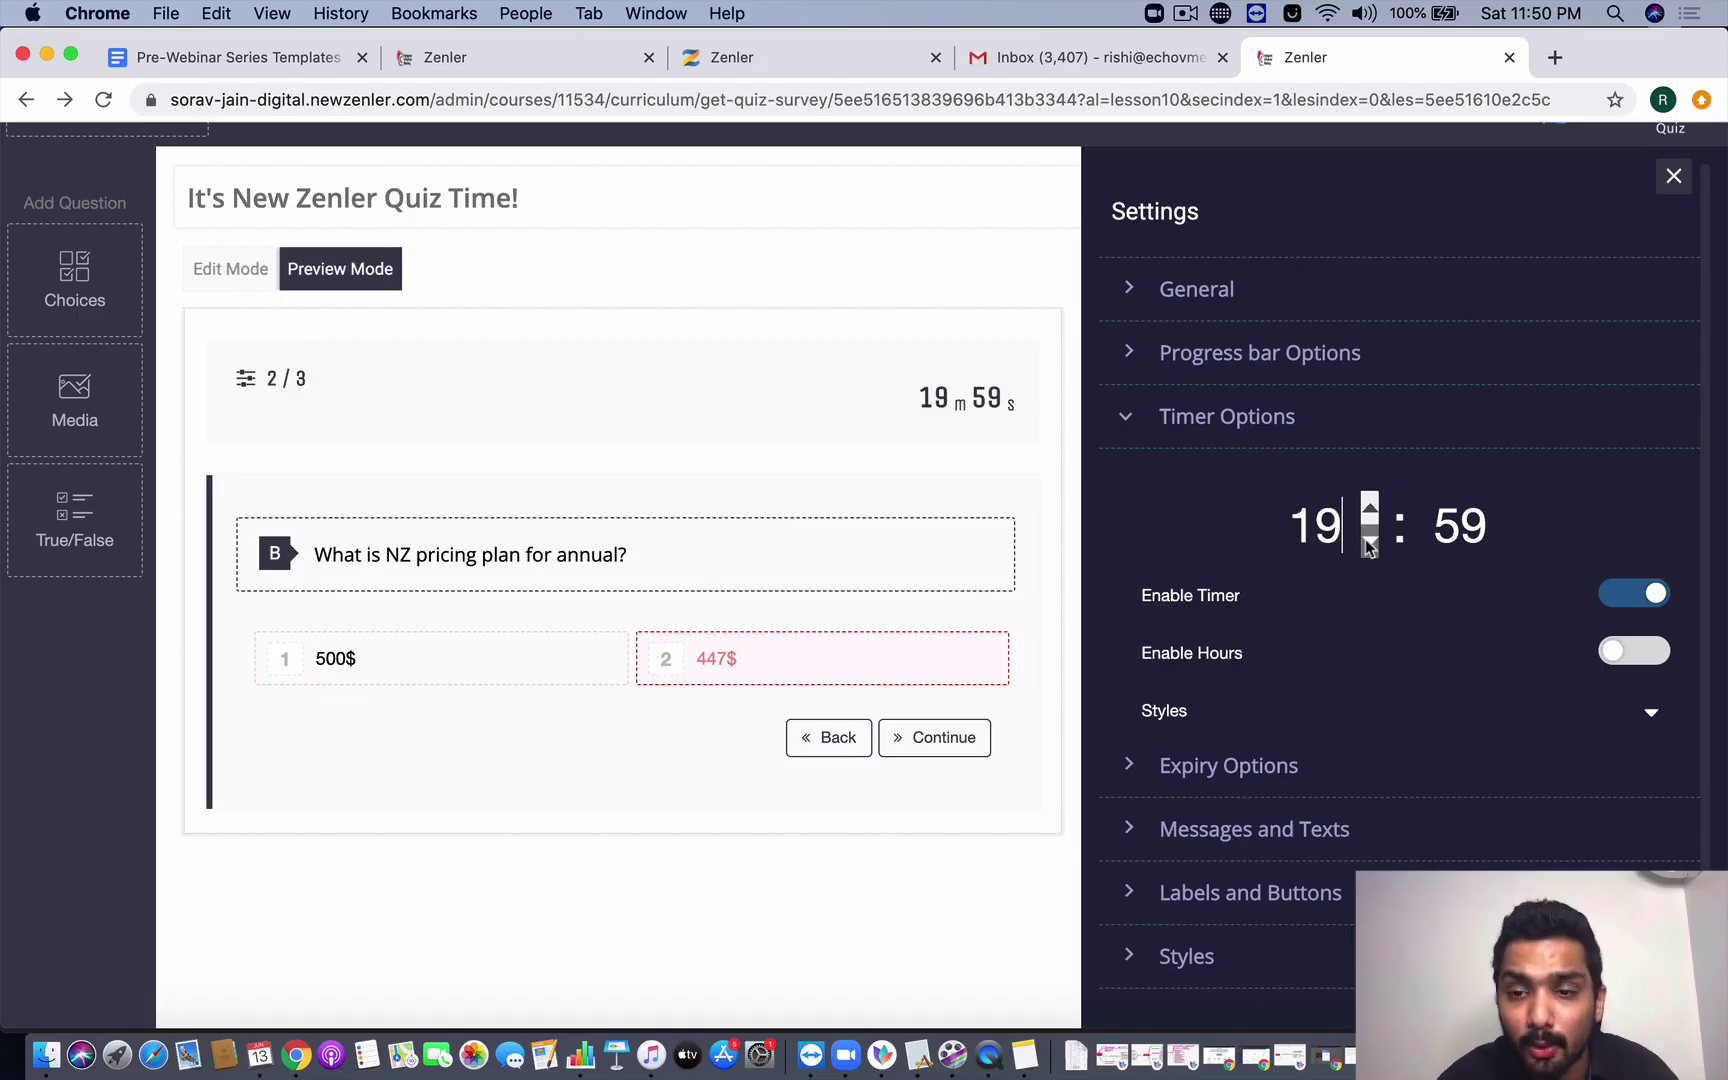
# - Try enabling the quiz's expiry system and switch it off again
pyautogui.click(1358, 765)
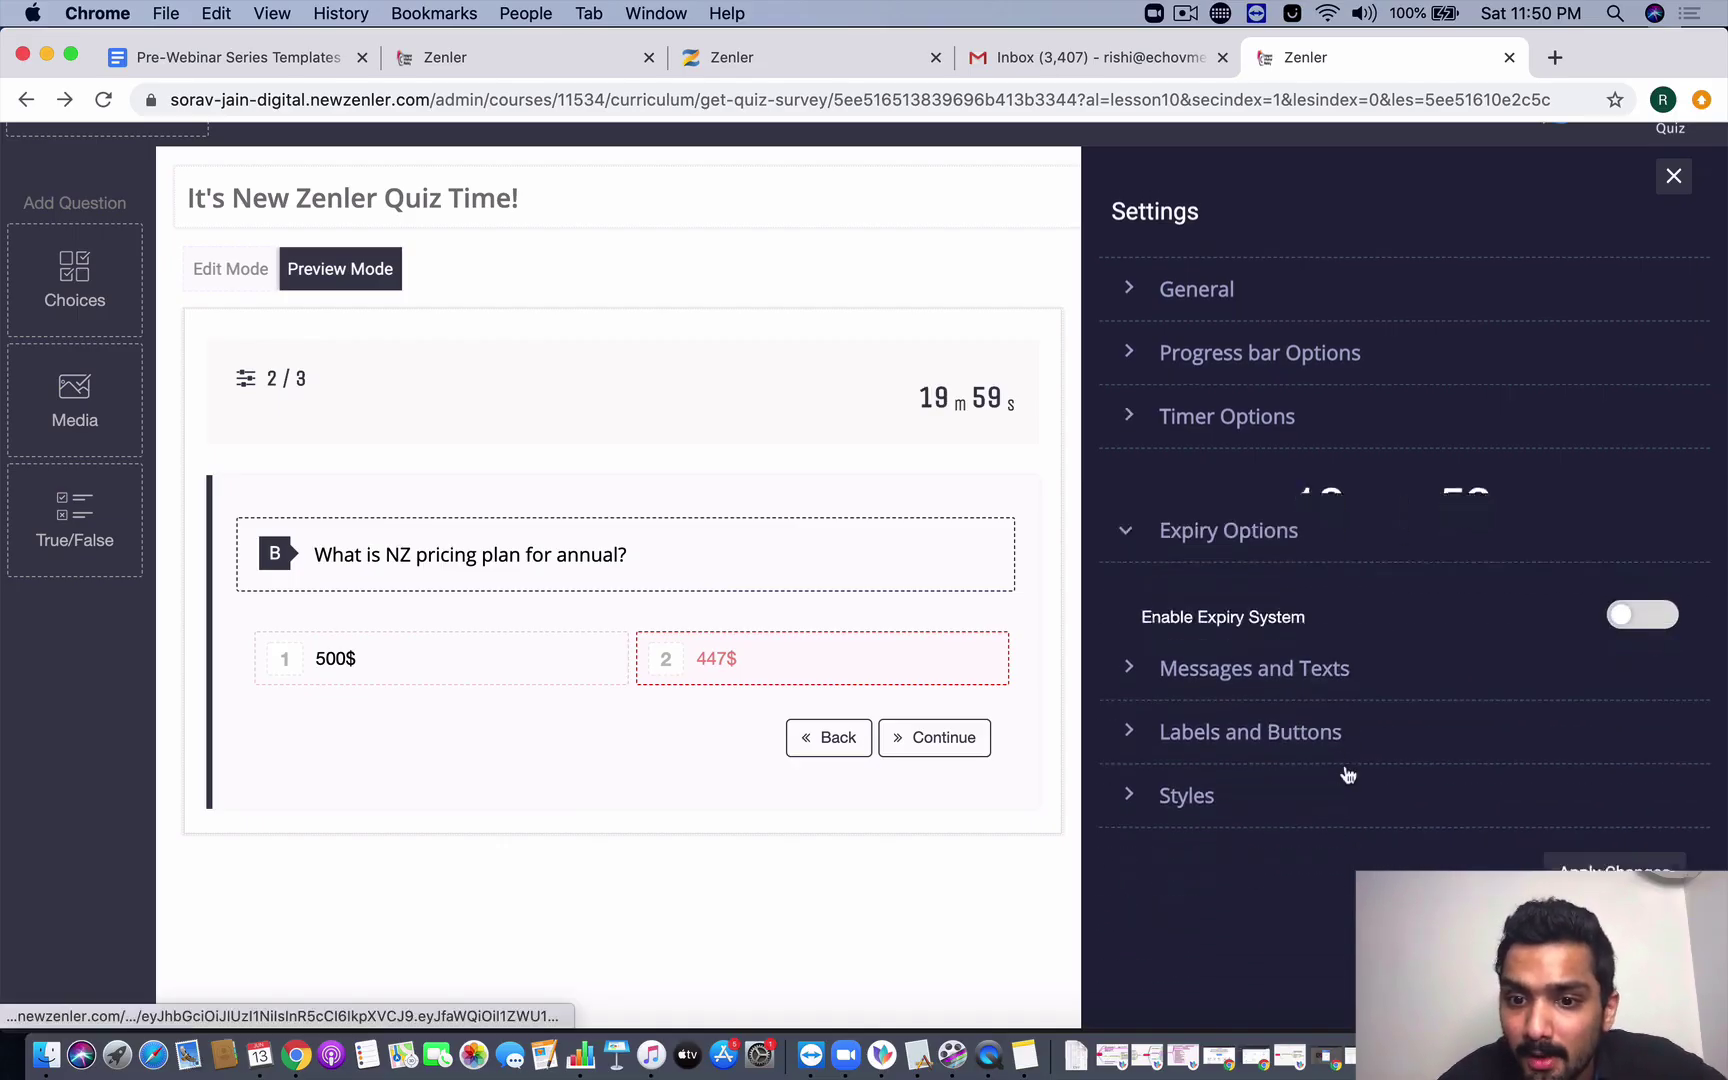
pyautogui.click(1628, 545)
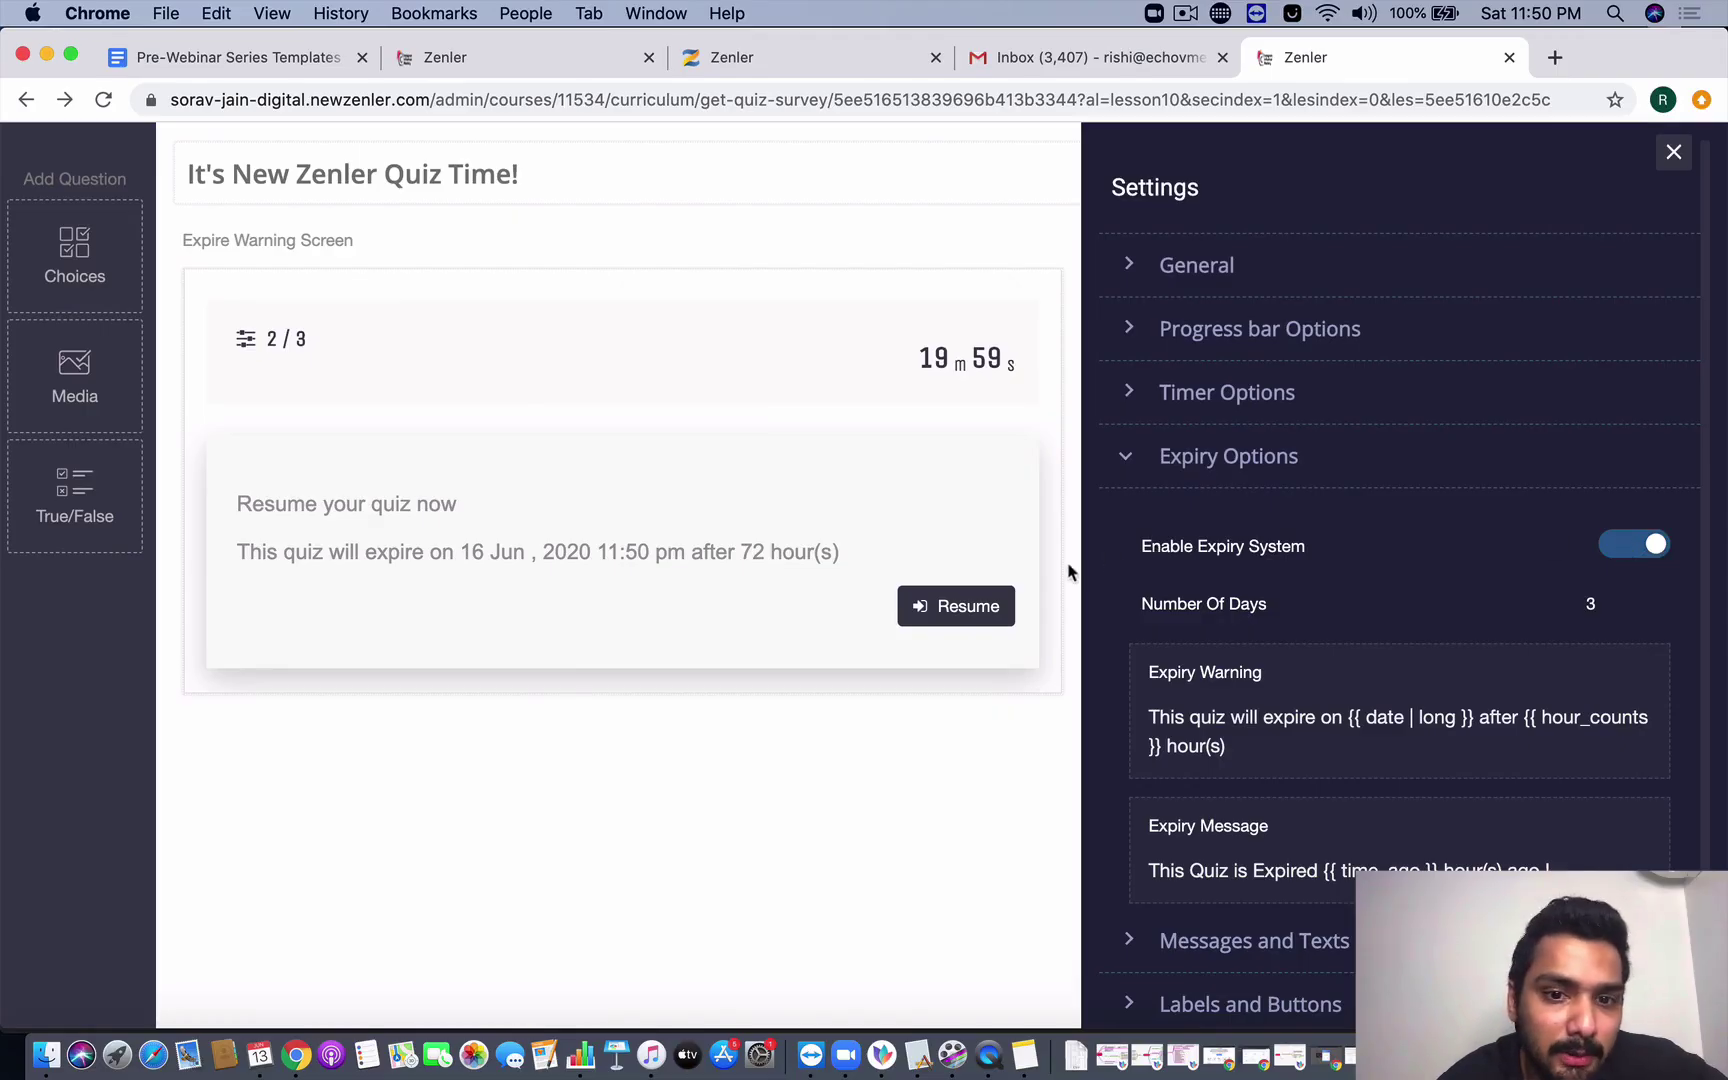
pyautogui.click(1632, 547)
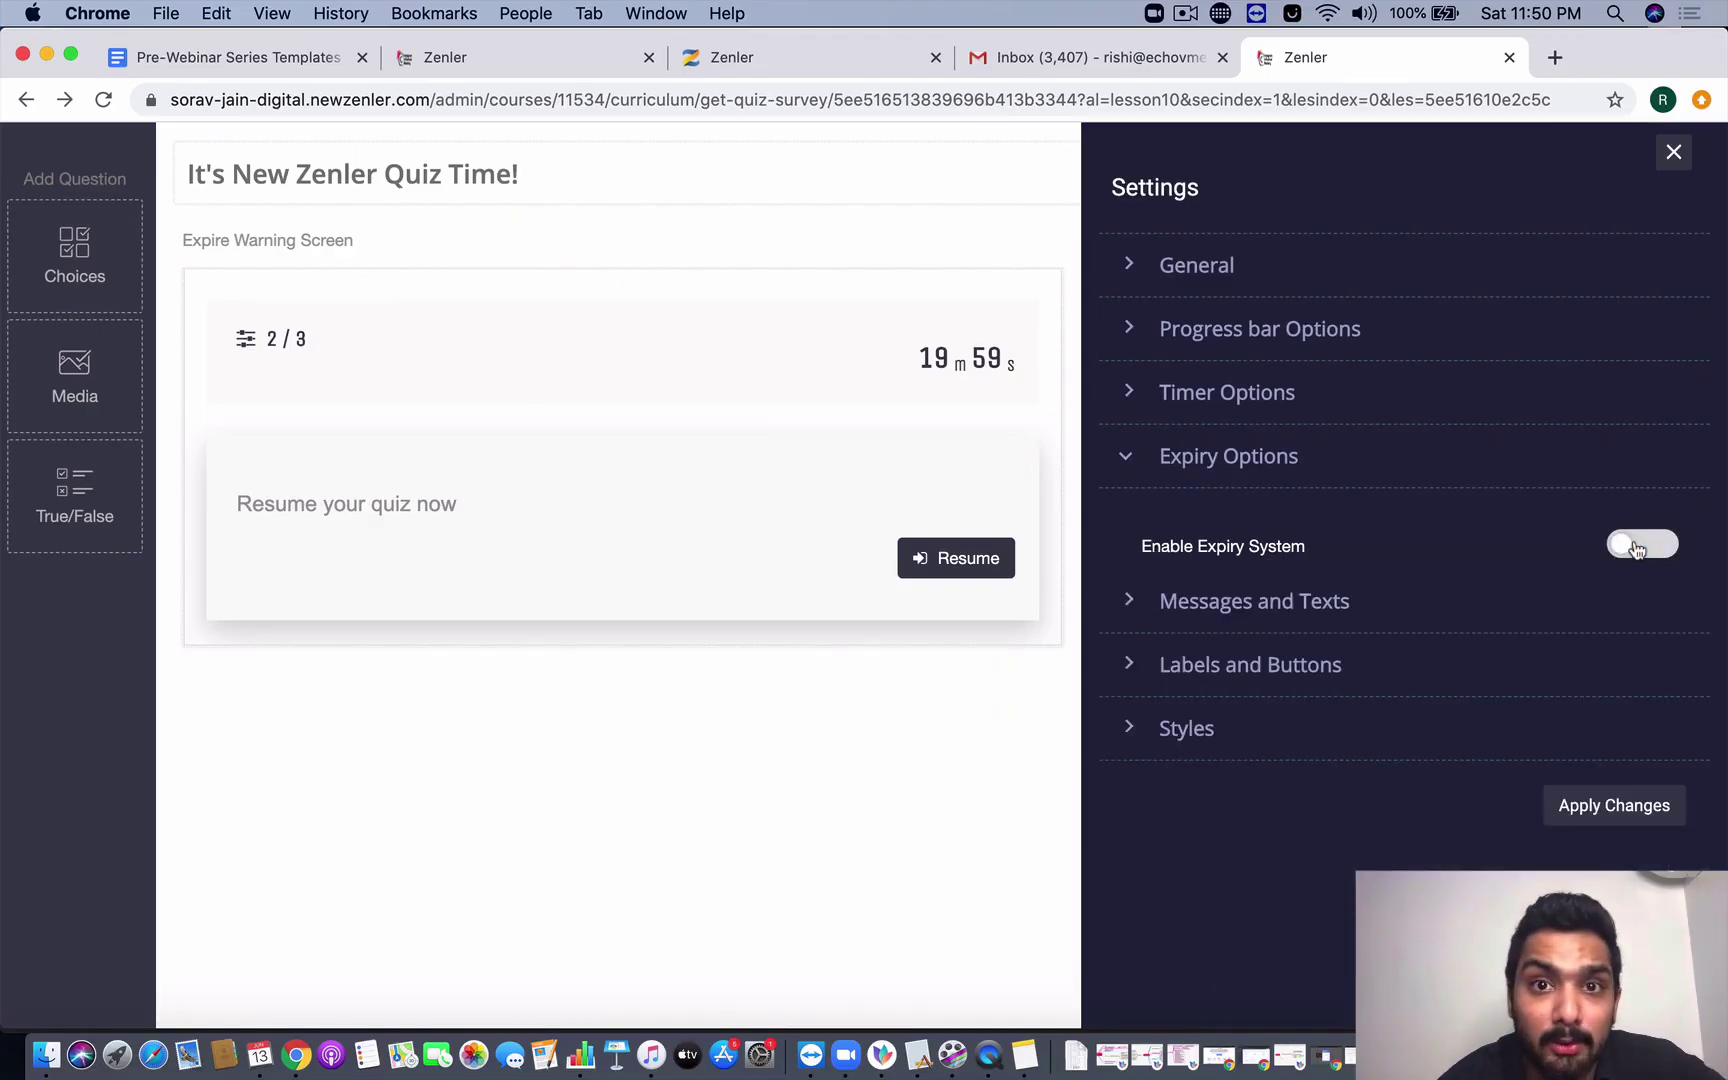
# - Shorten the quiz's Welcome Page message to "Start the"
pyautogui.click(1304, 606)
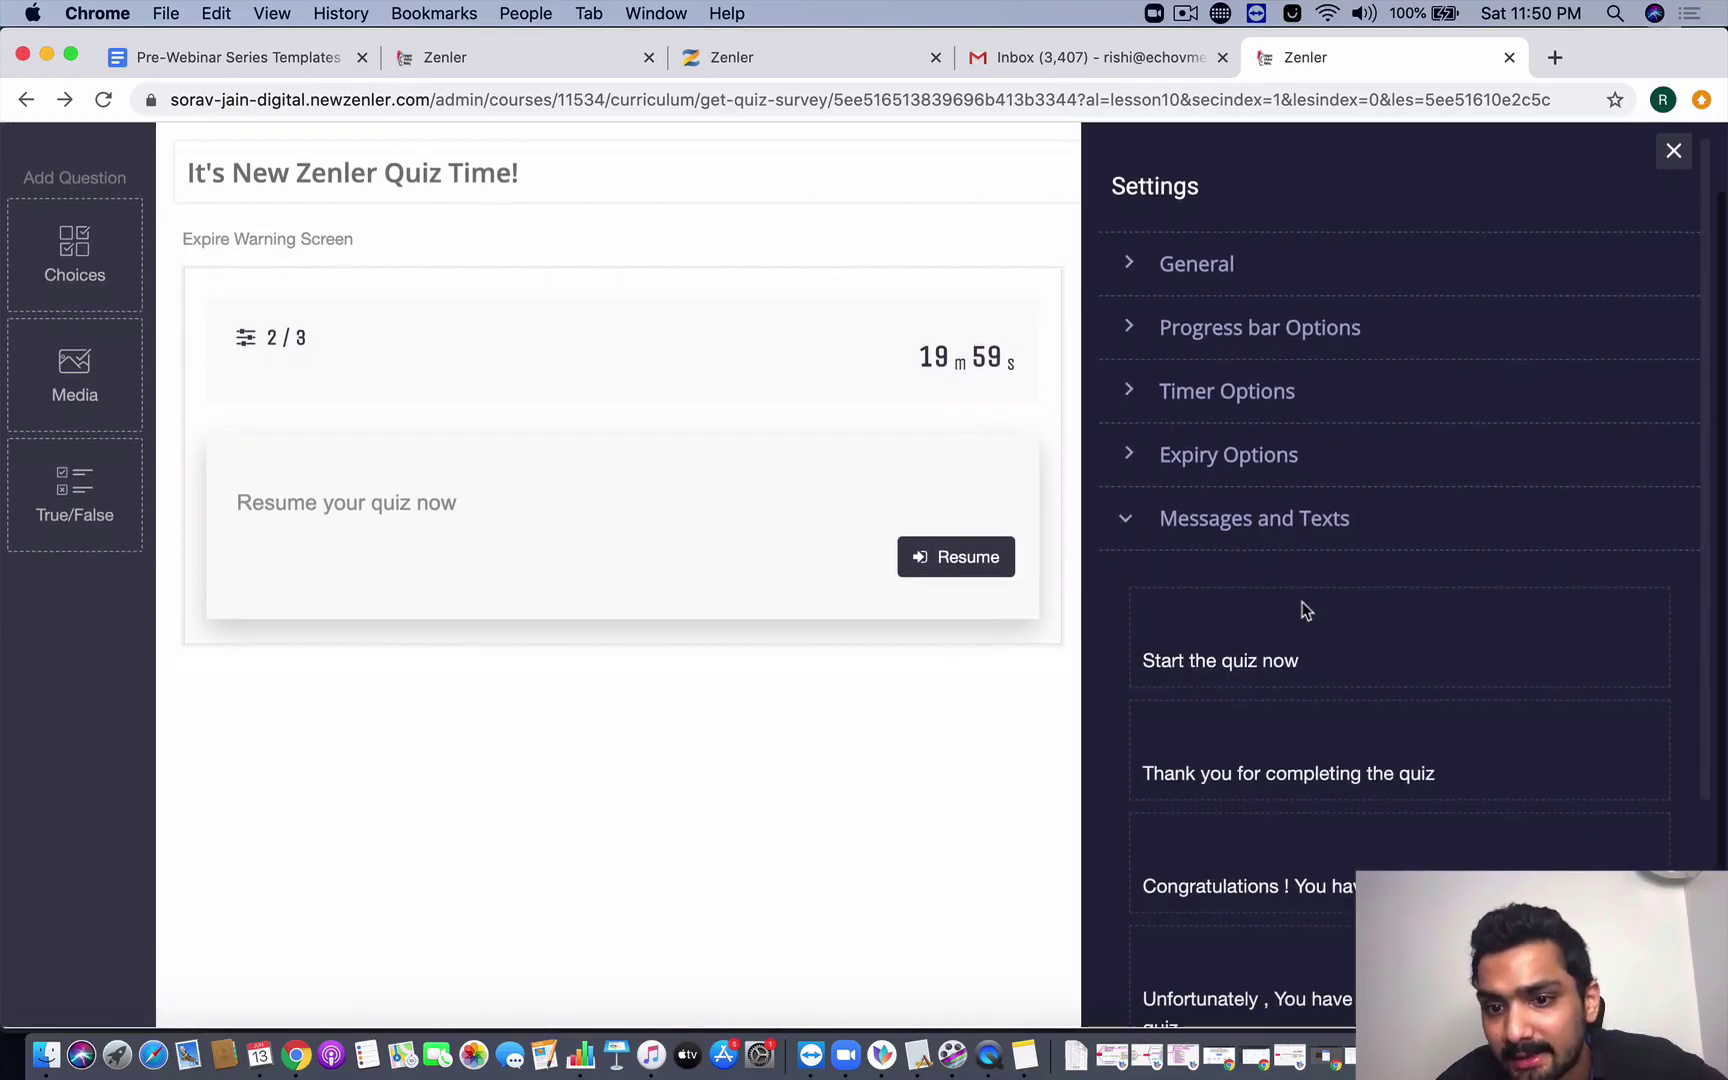
pyautogui.scroll(-3, 1305, 610)
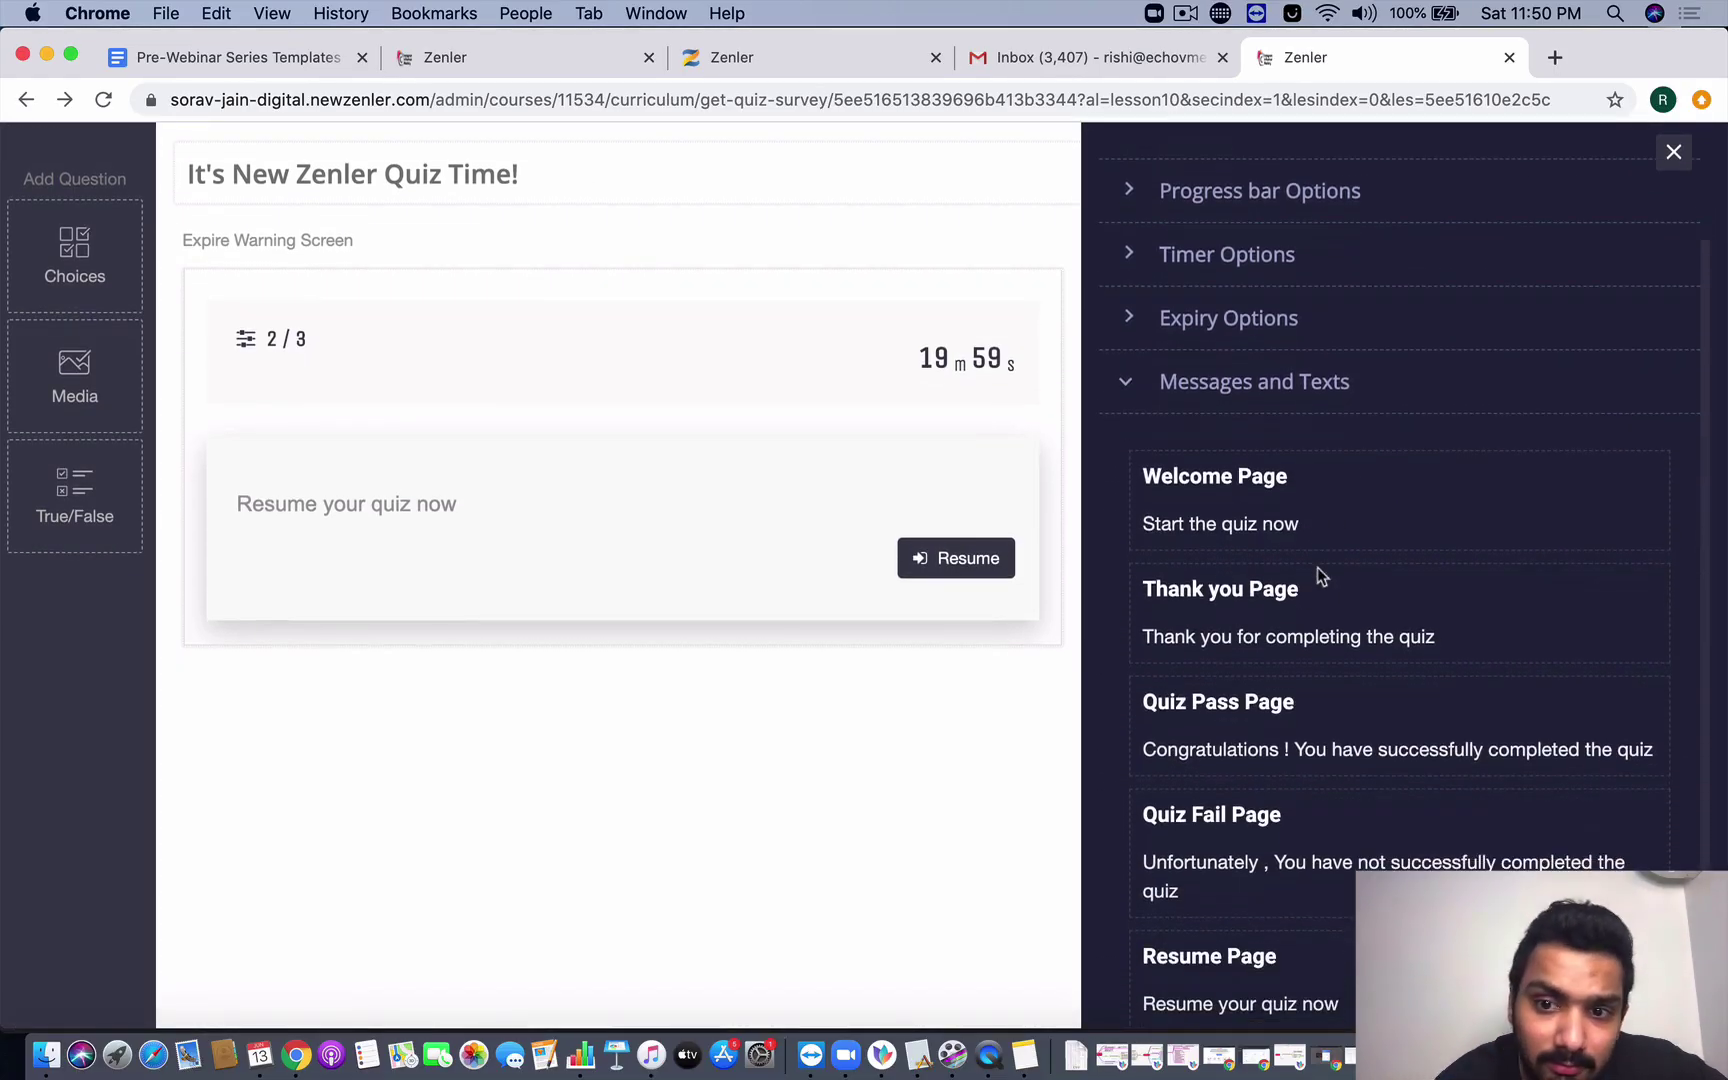
pyautogui.doubleClick(1273, 523)
pyautogui.press('BackSpace')
pyautogui.press('BackSpace')
pyautogui.press('BackSpace')
pyautogui.press('BackSpace')
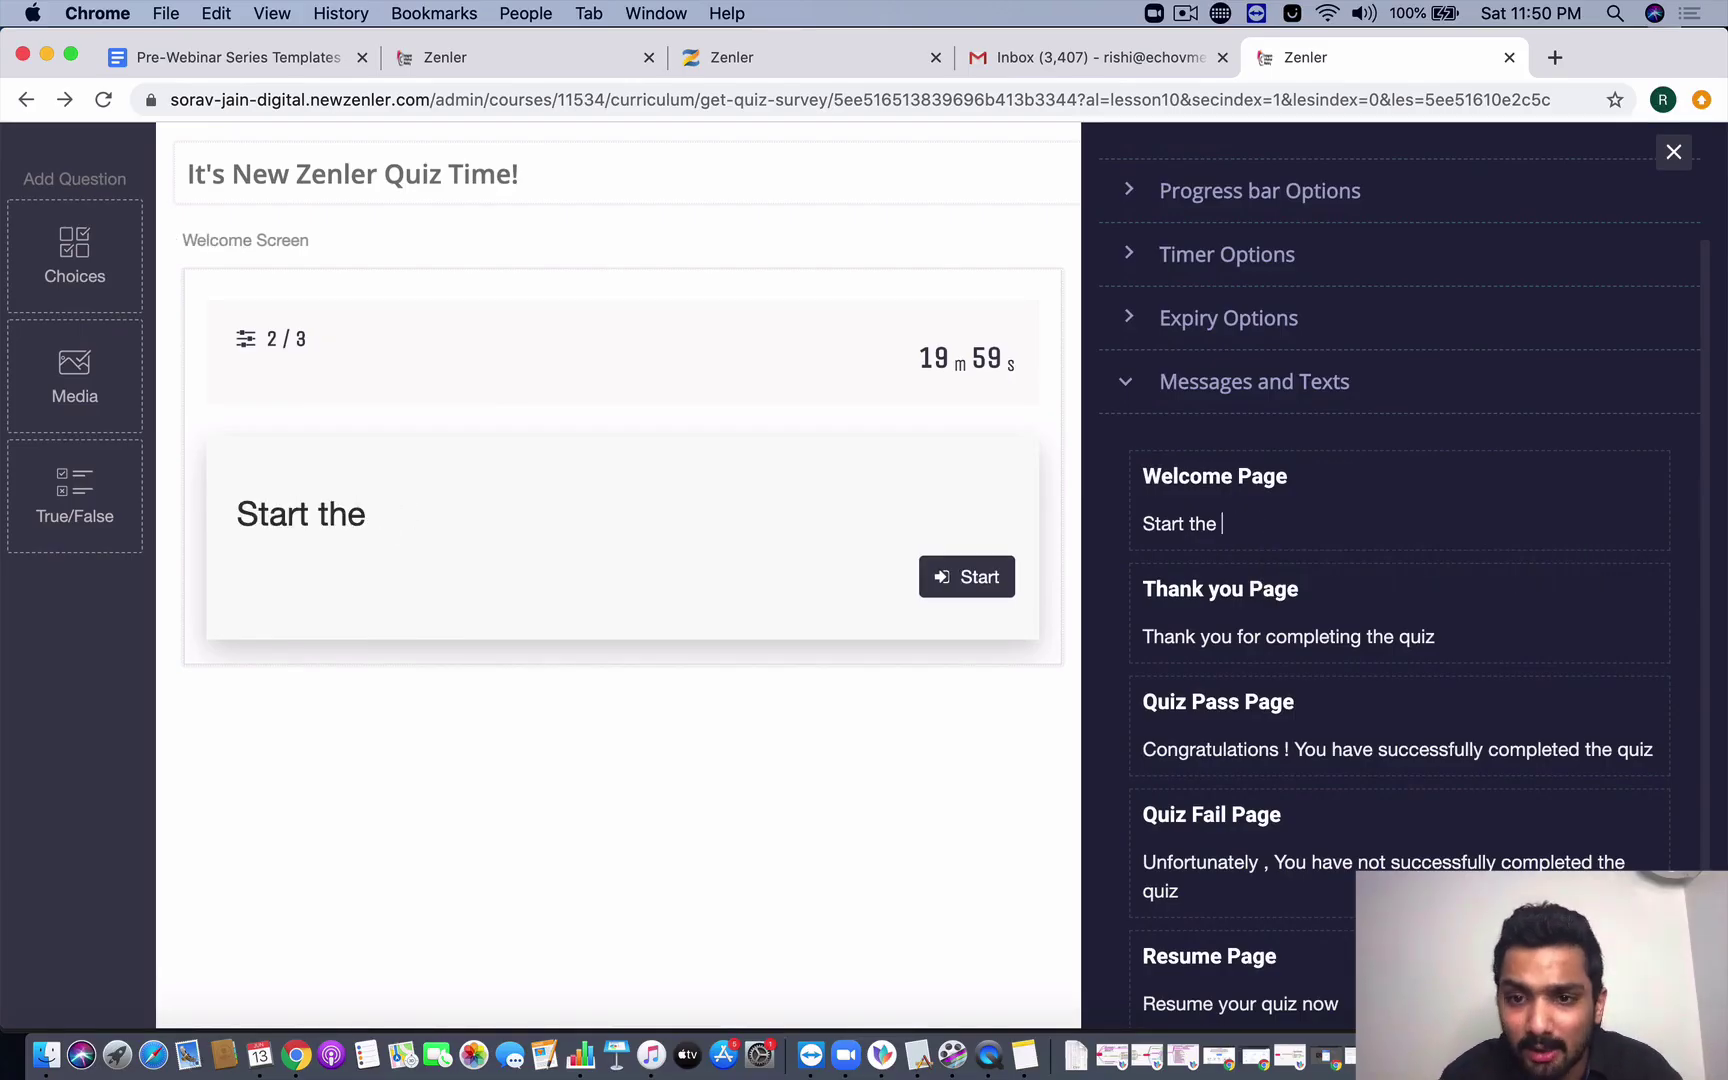
# - Review the remaining quiz messages and the label and button texts, and open the Styles settings
pyautogui.scroll(-2, 1400, 600)
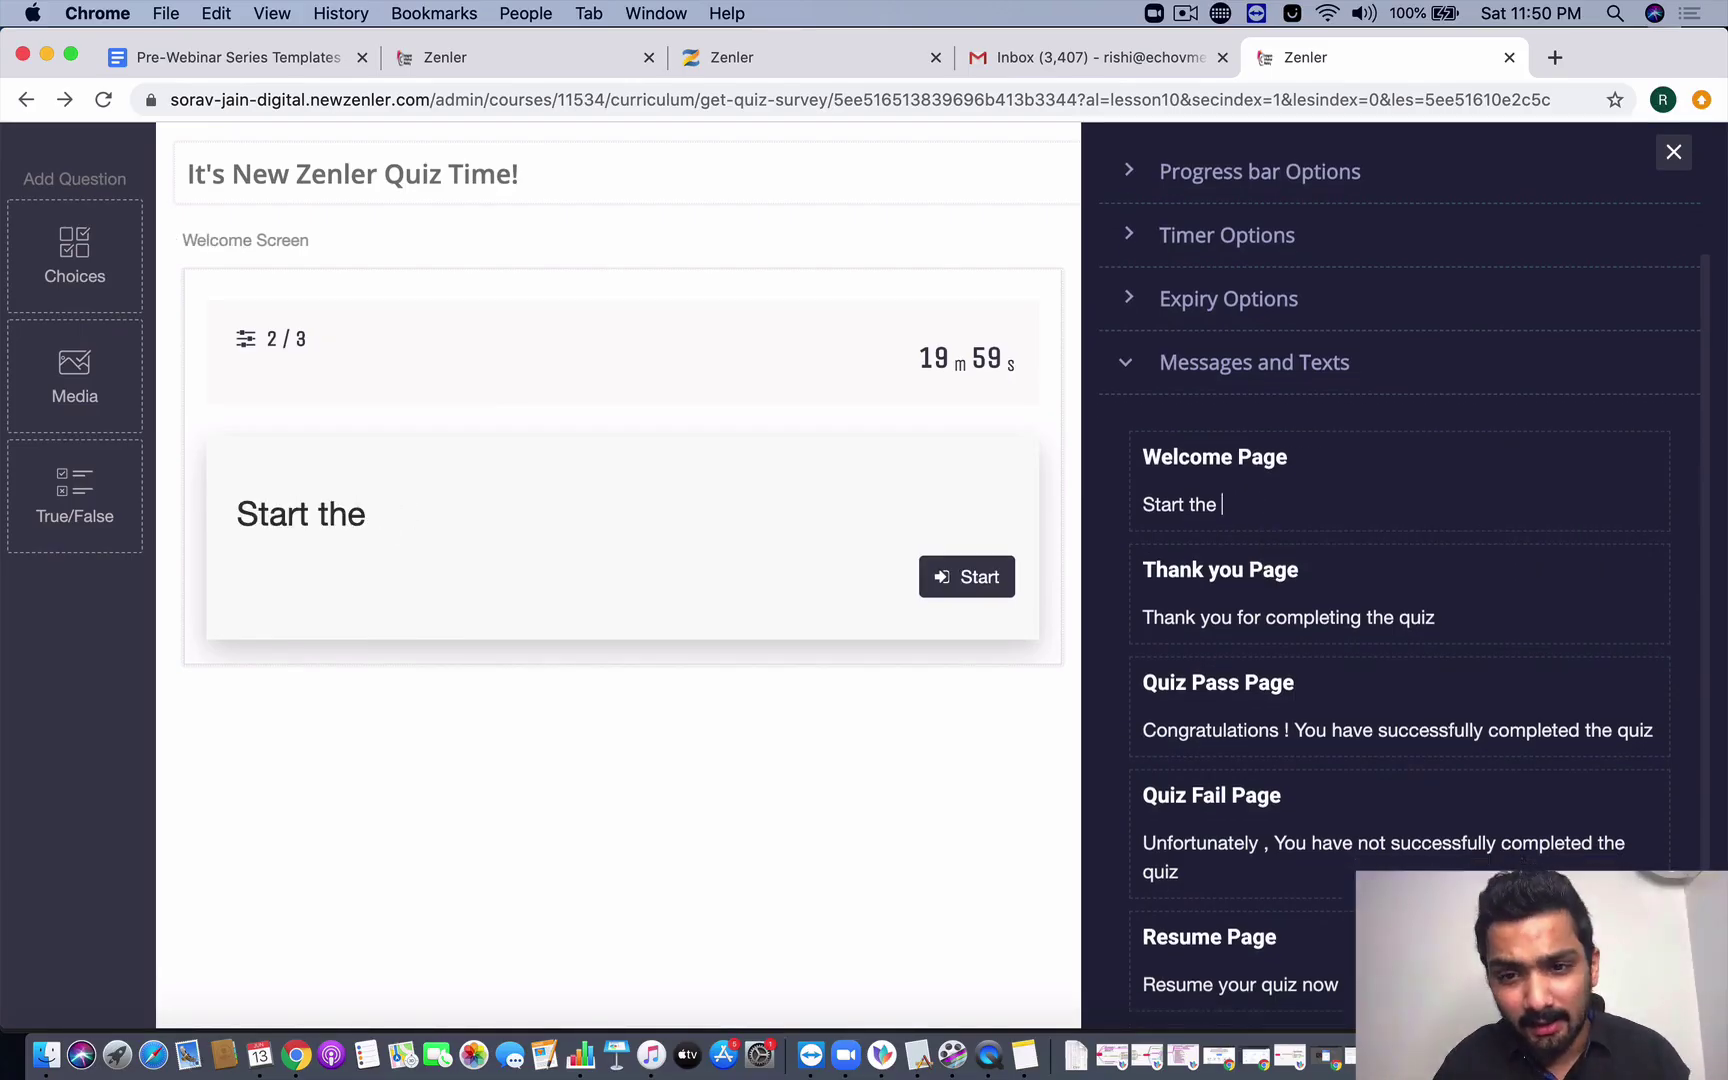
pyautogui.scroll(-2, 1390, 560)
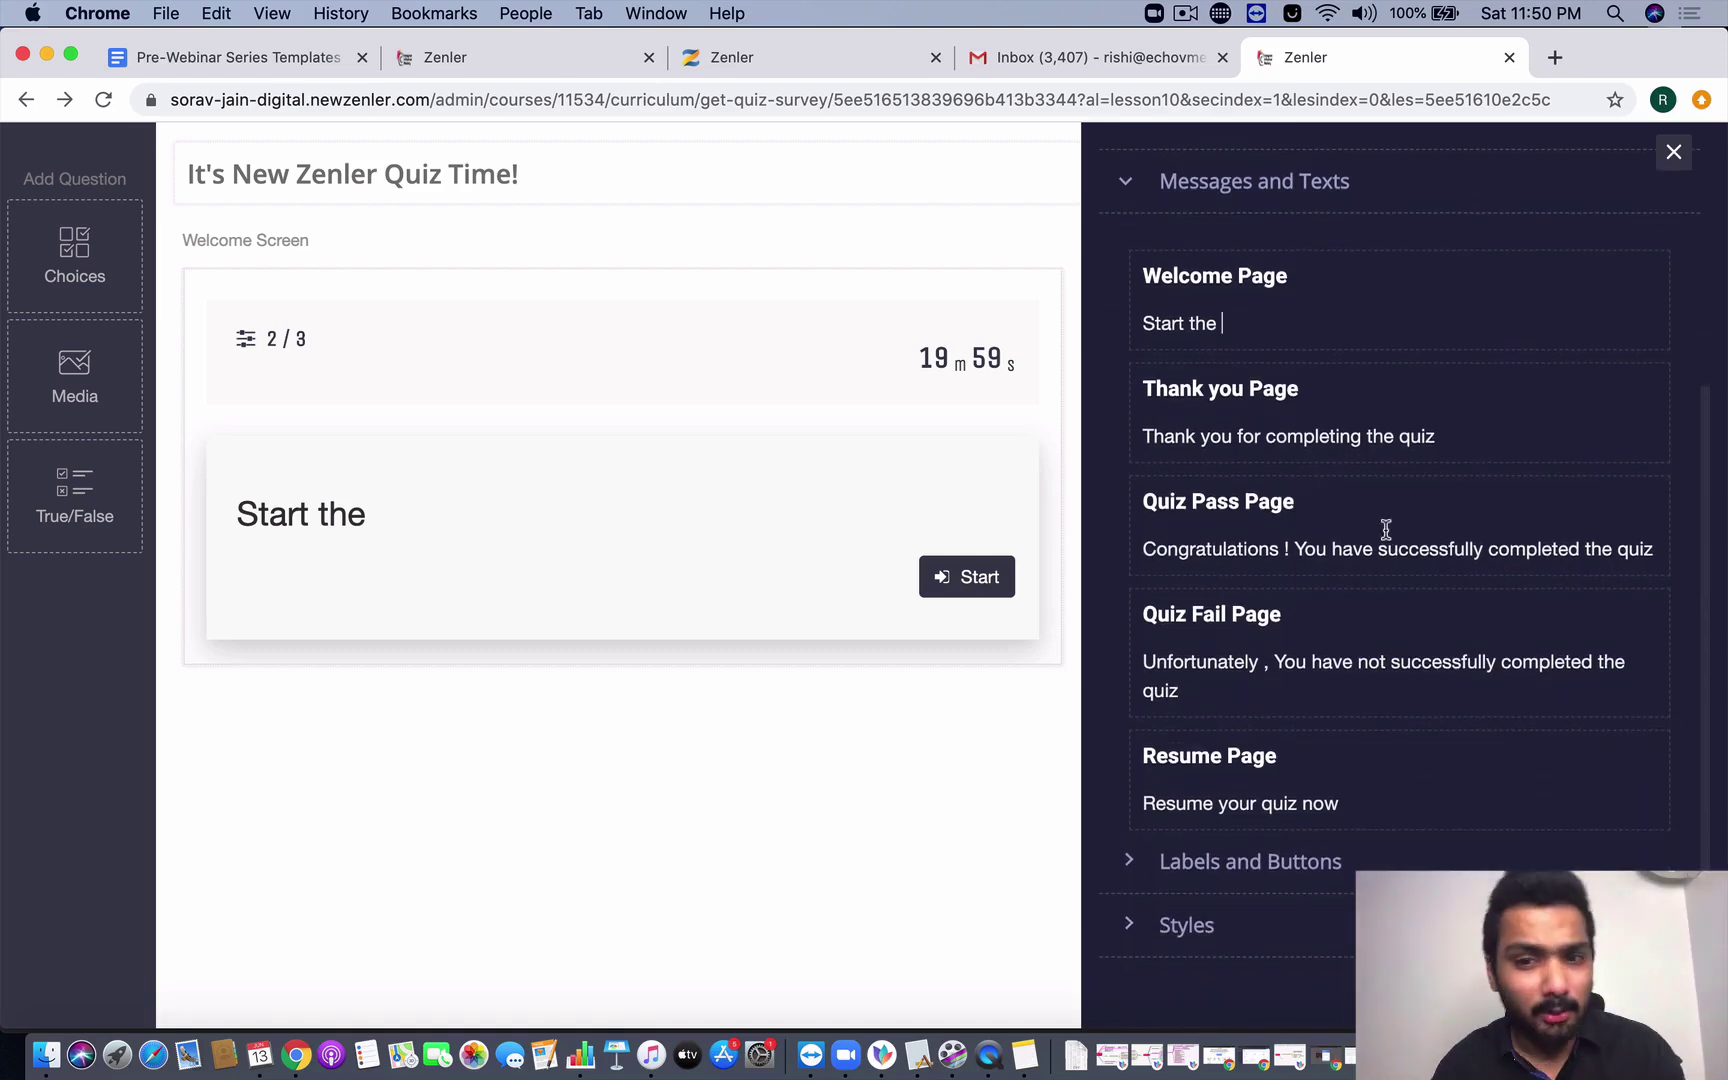
pyautogui.click(1269, 858)
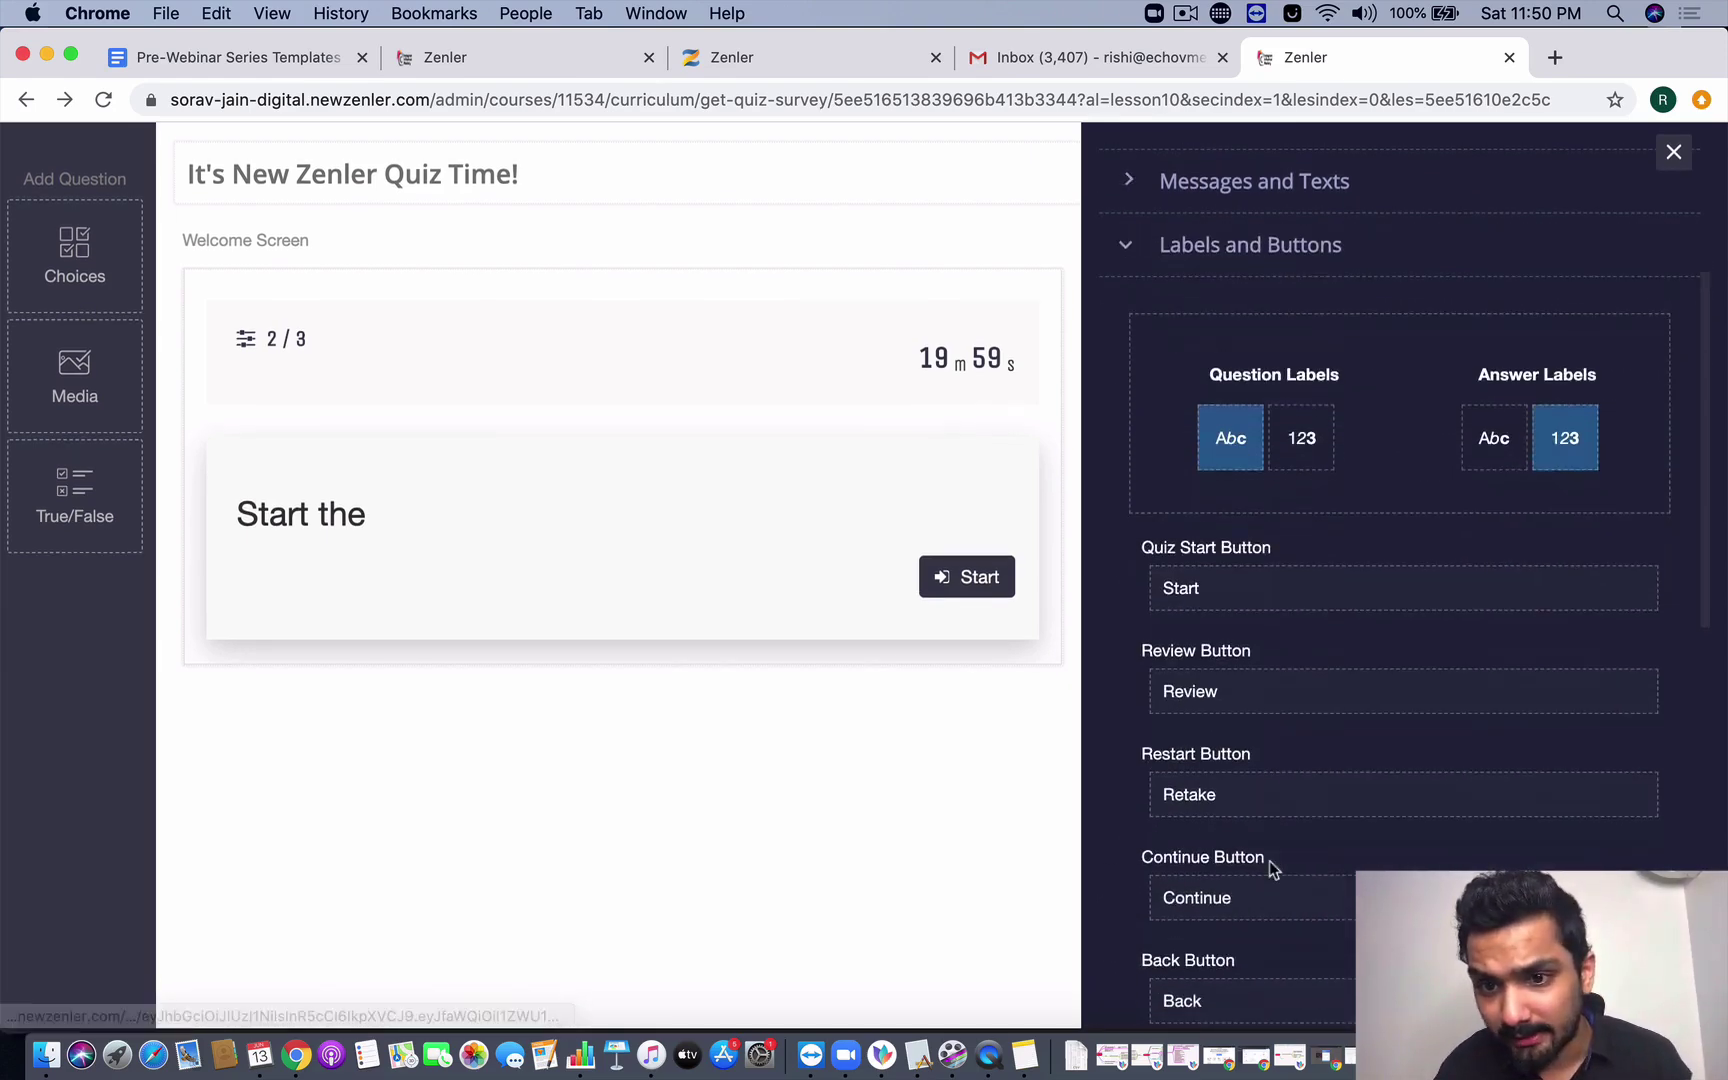
pyautogui.scroll(-2, 1269, 860)
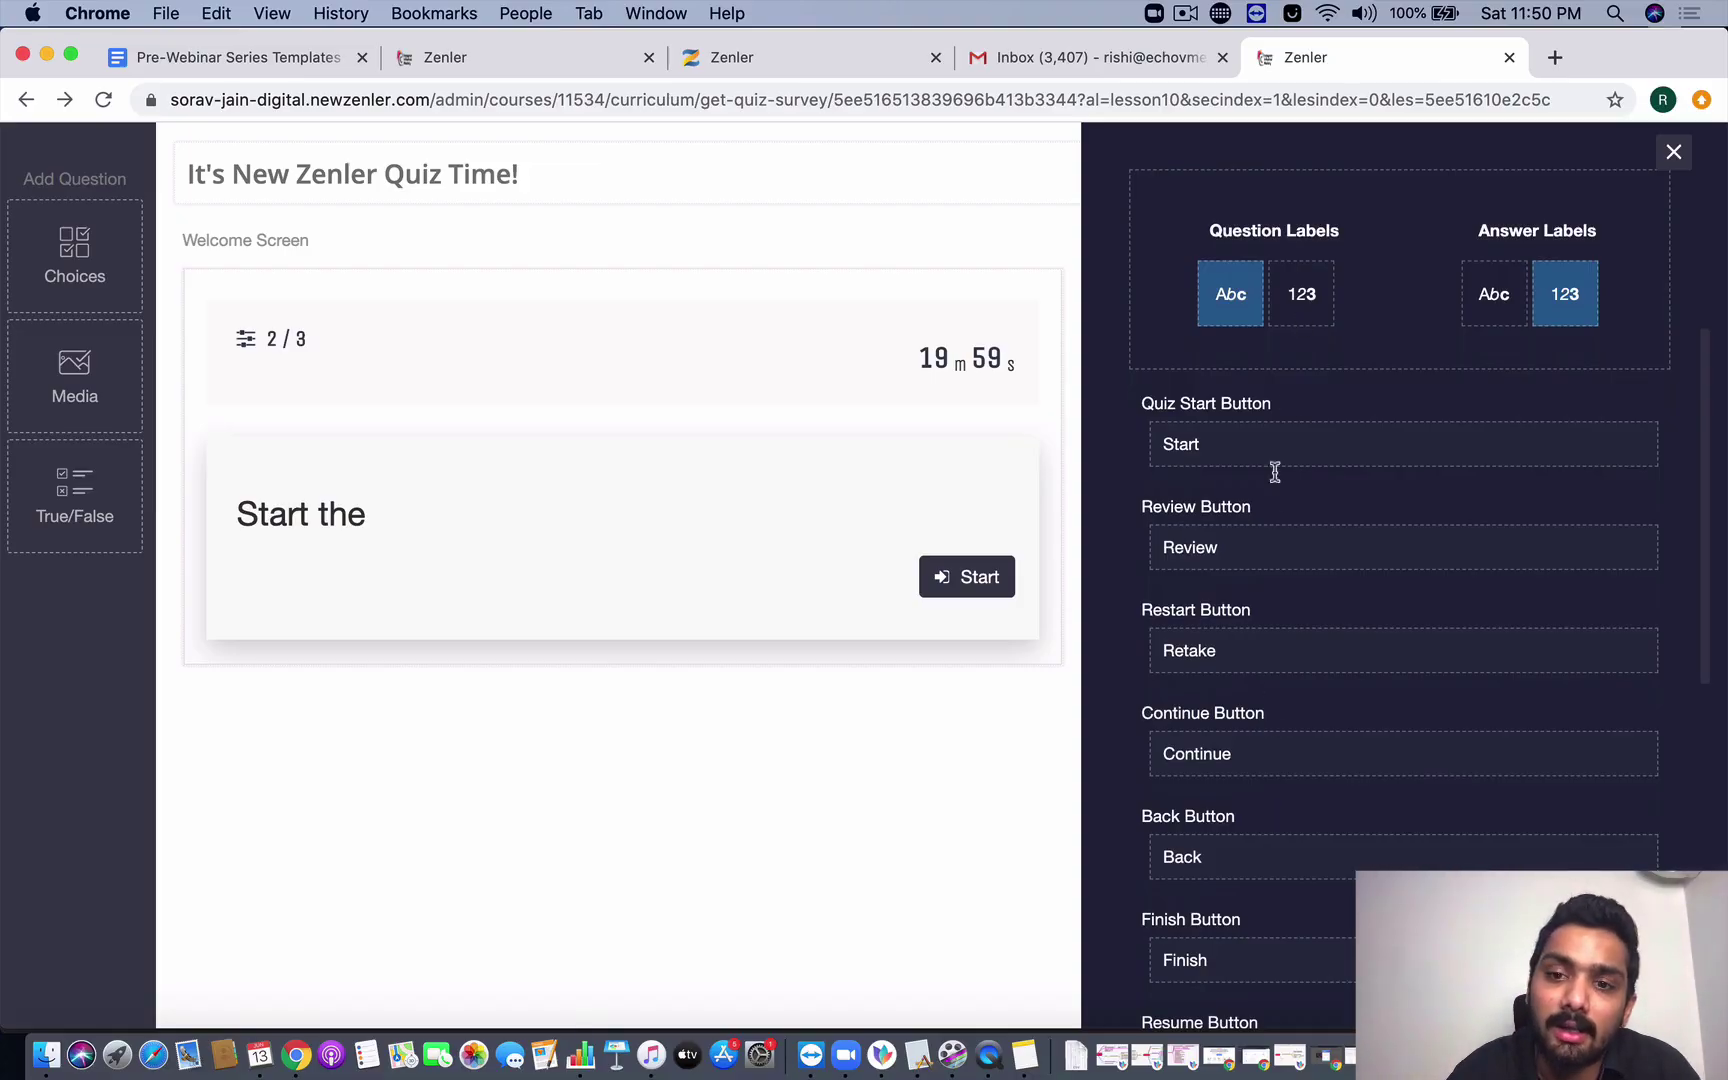
pyautogui.scroll(-5, 1273, 517)
pyautogui.scroll(-5, 1272, 511)
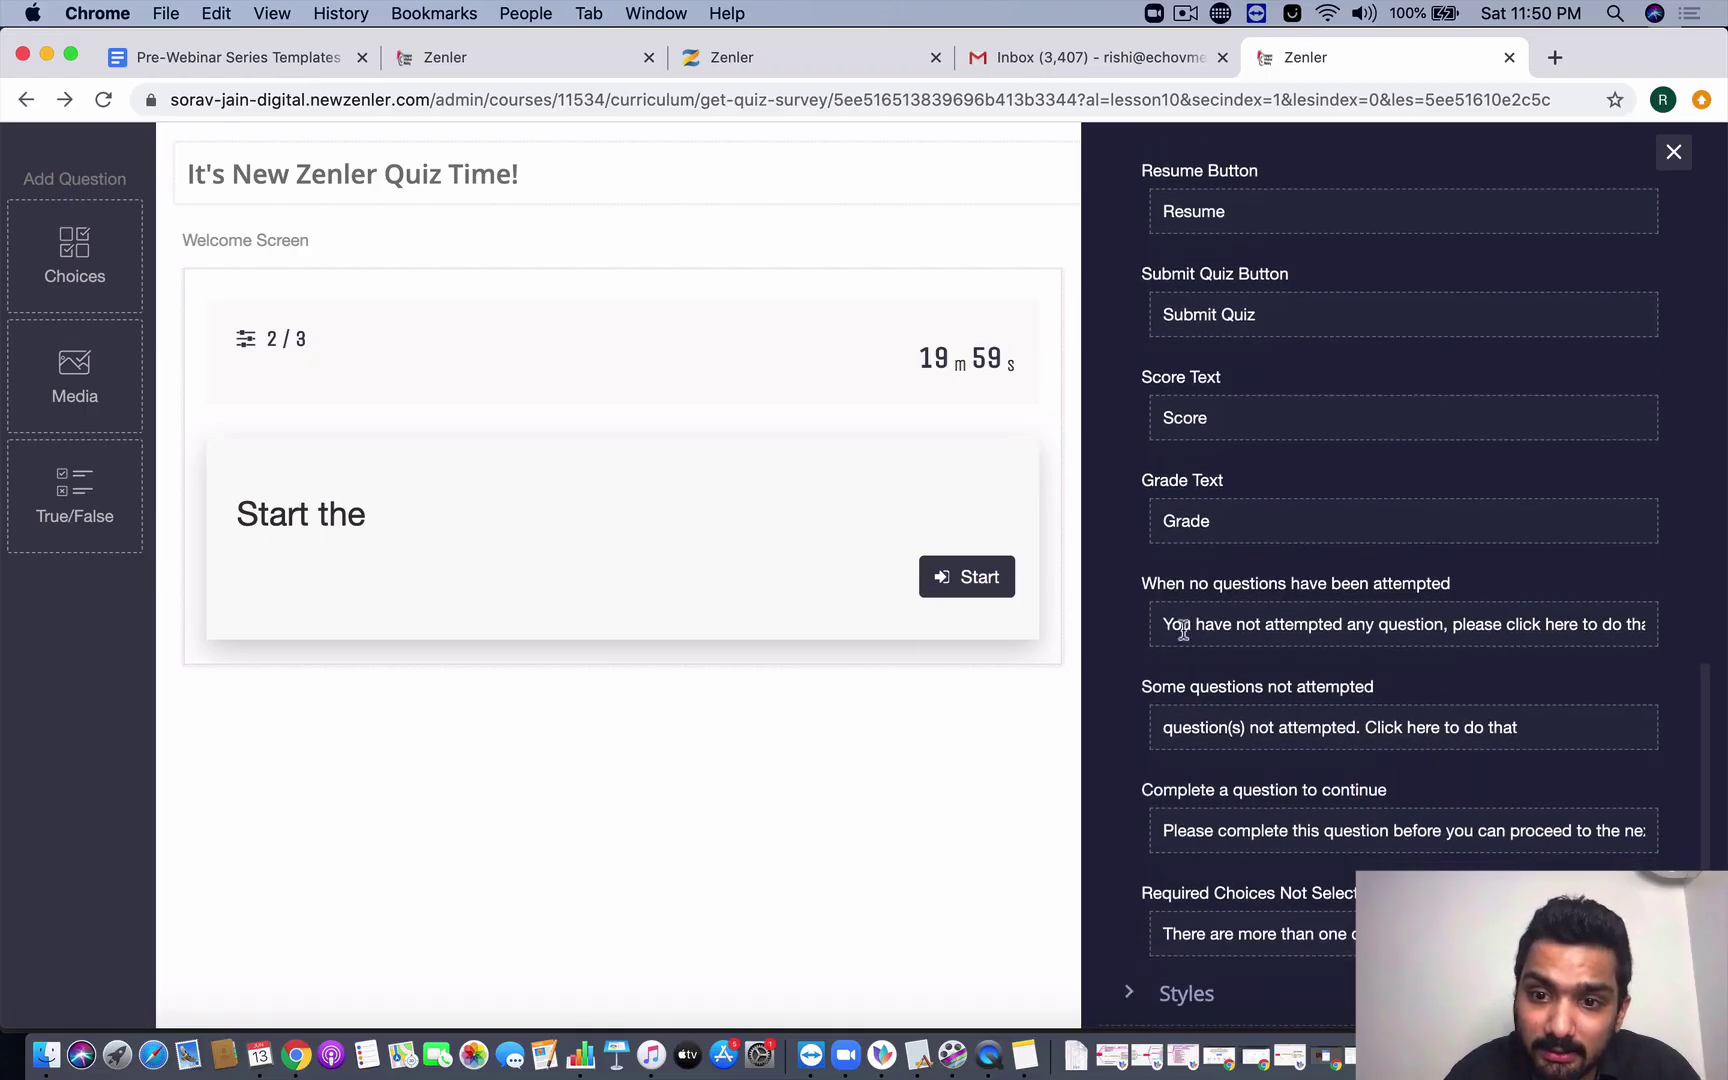
pyautogui.moveTo(1161, 622); pyautogui.dragTo(1265, 624)
pyautogui.click(1265, 624)
pyautogui.scroll(-1, 1241, 703)
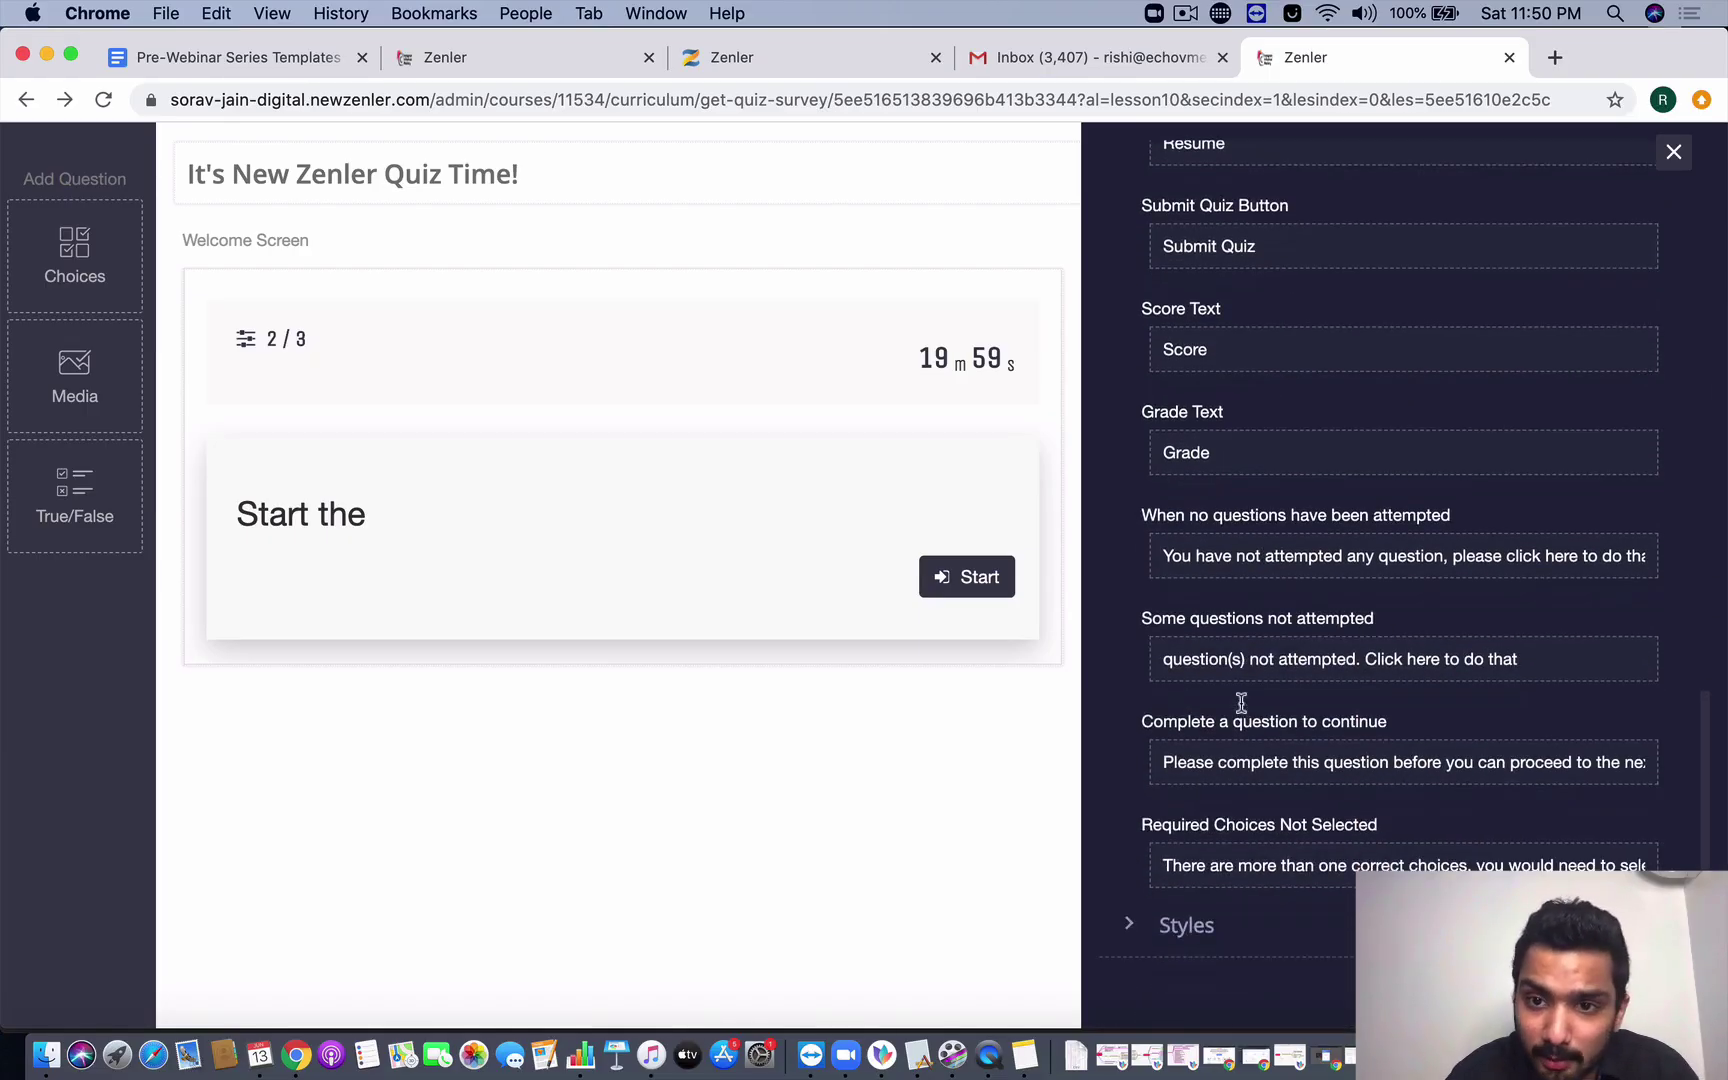
pyautogui.click(1187, 940)
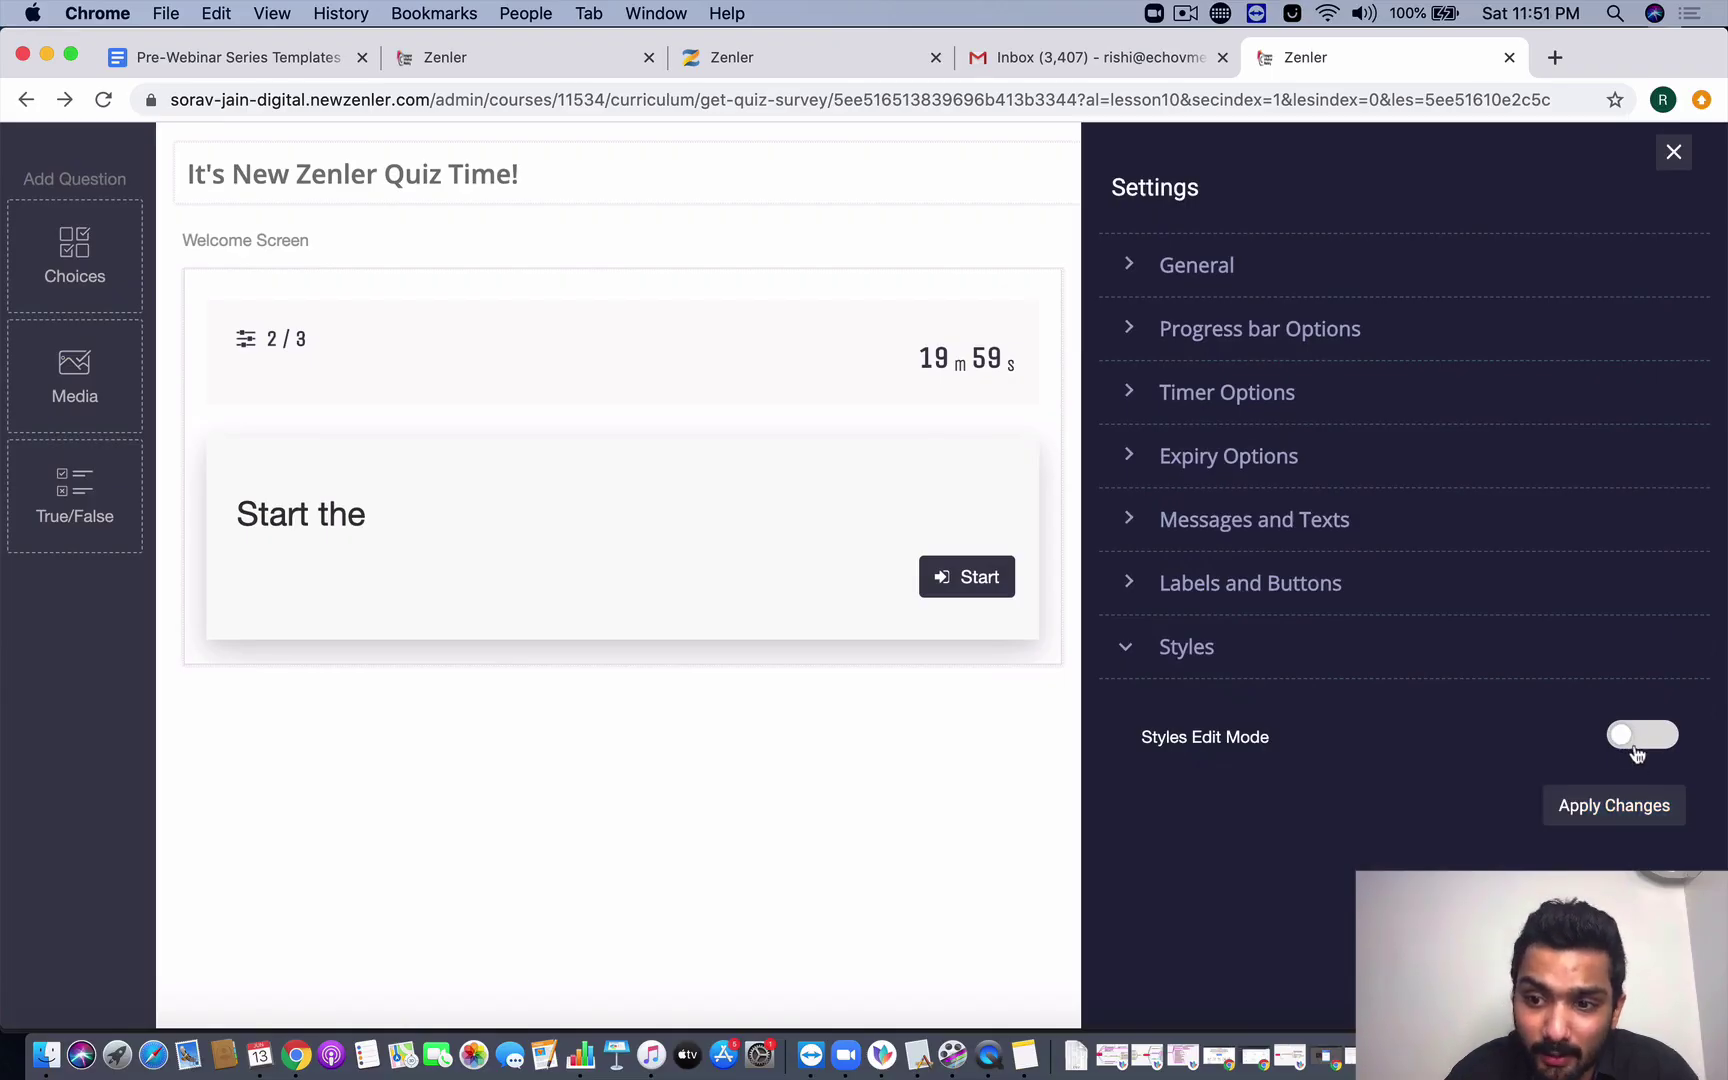
# - Apply the quiz's Styles settings with the edit mode left off
pyautogui.click(1612, 806)
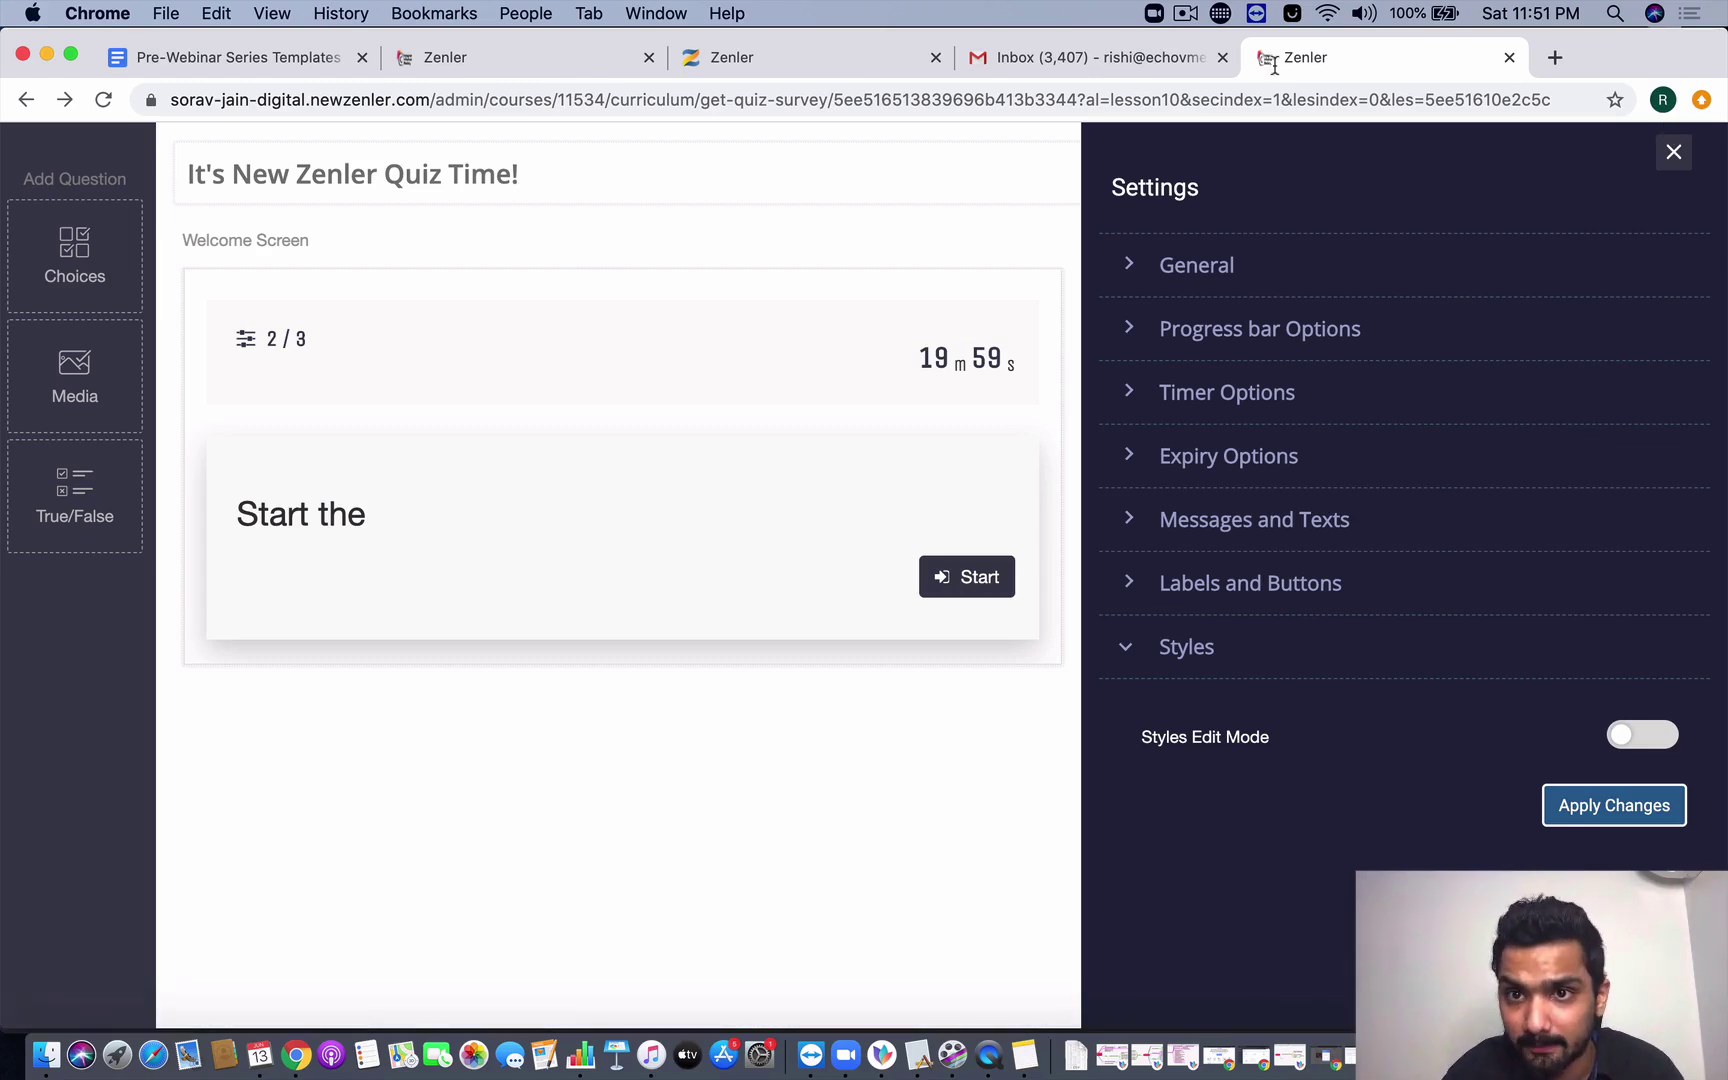
pyautogui.click(1186, 15)
pyautogui.click(1212, 88)
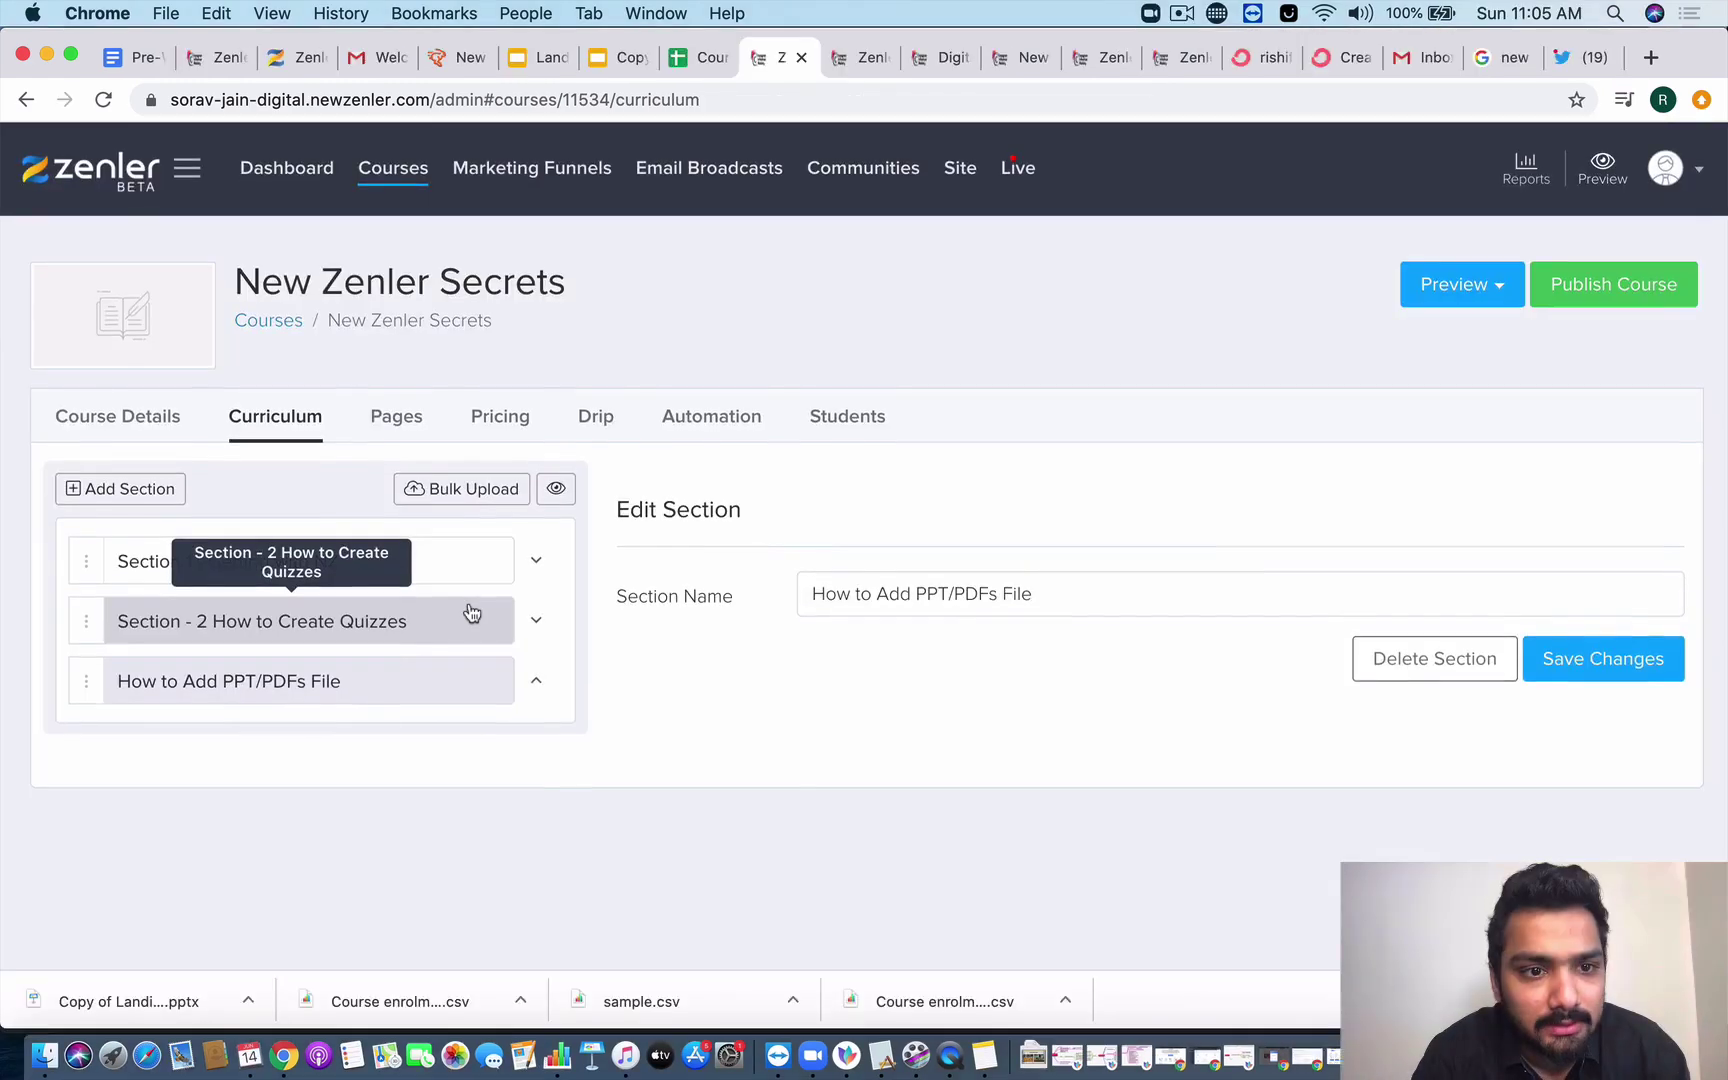
# - Expand all three curriculum sections to show their lessons, and open the PPT/PDFs section for editing
pyautogui.click(537, 564)
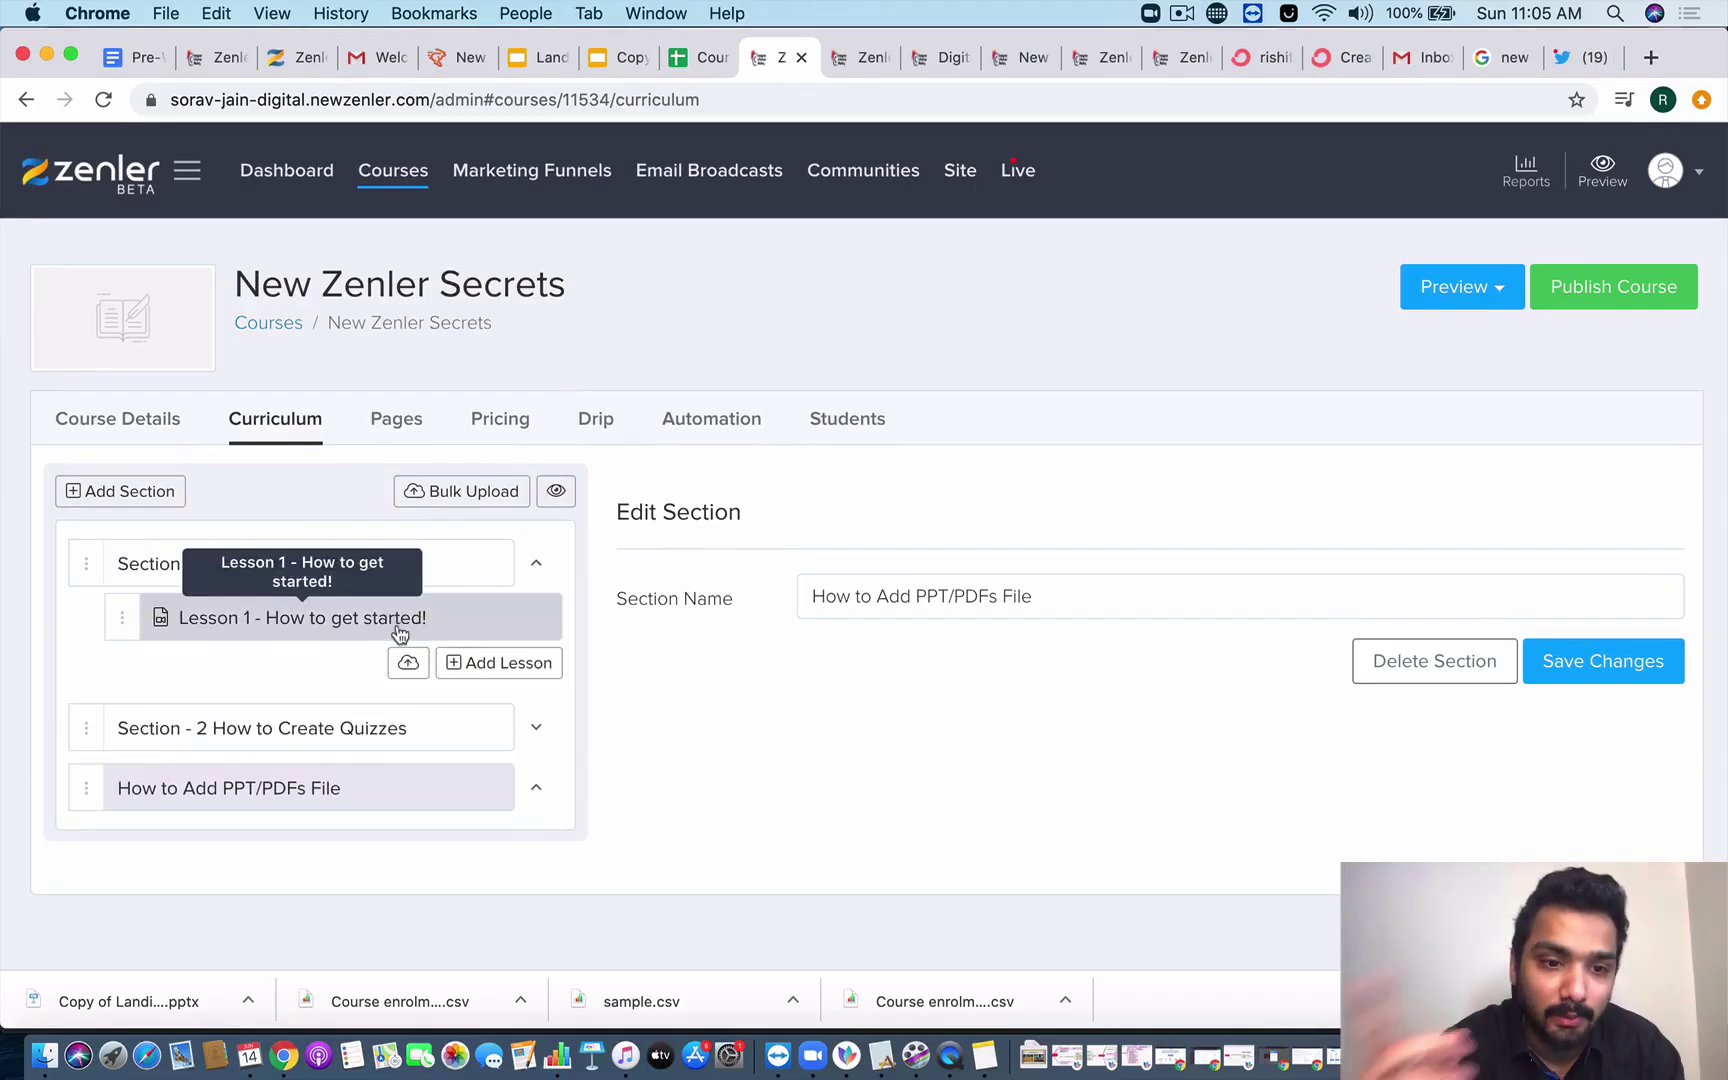
pyautogui.click(535, 740)
pyautogui.scroll(-2, 537, 745)
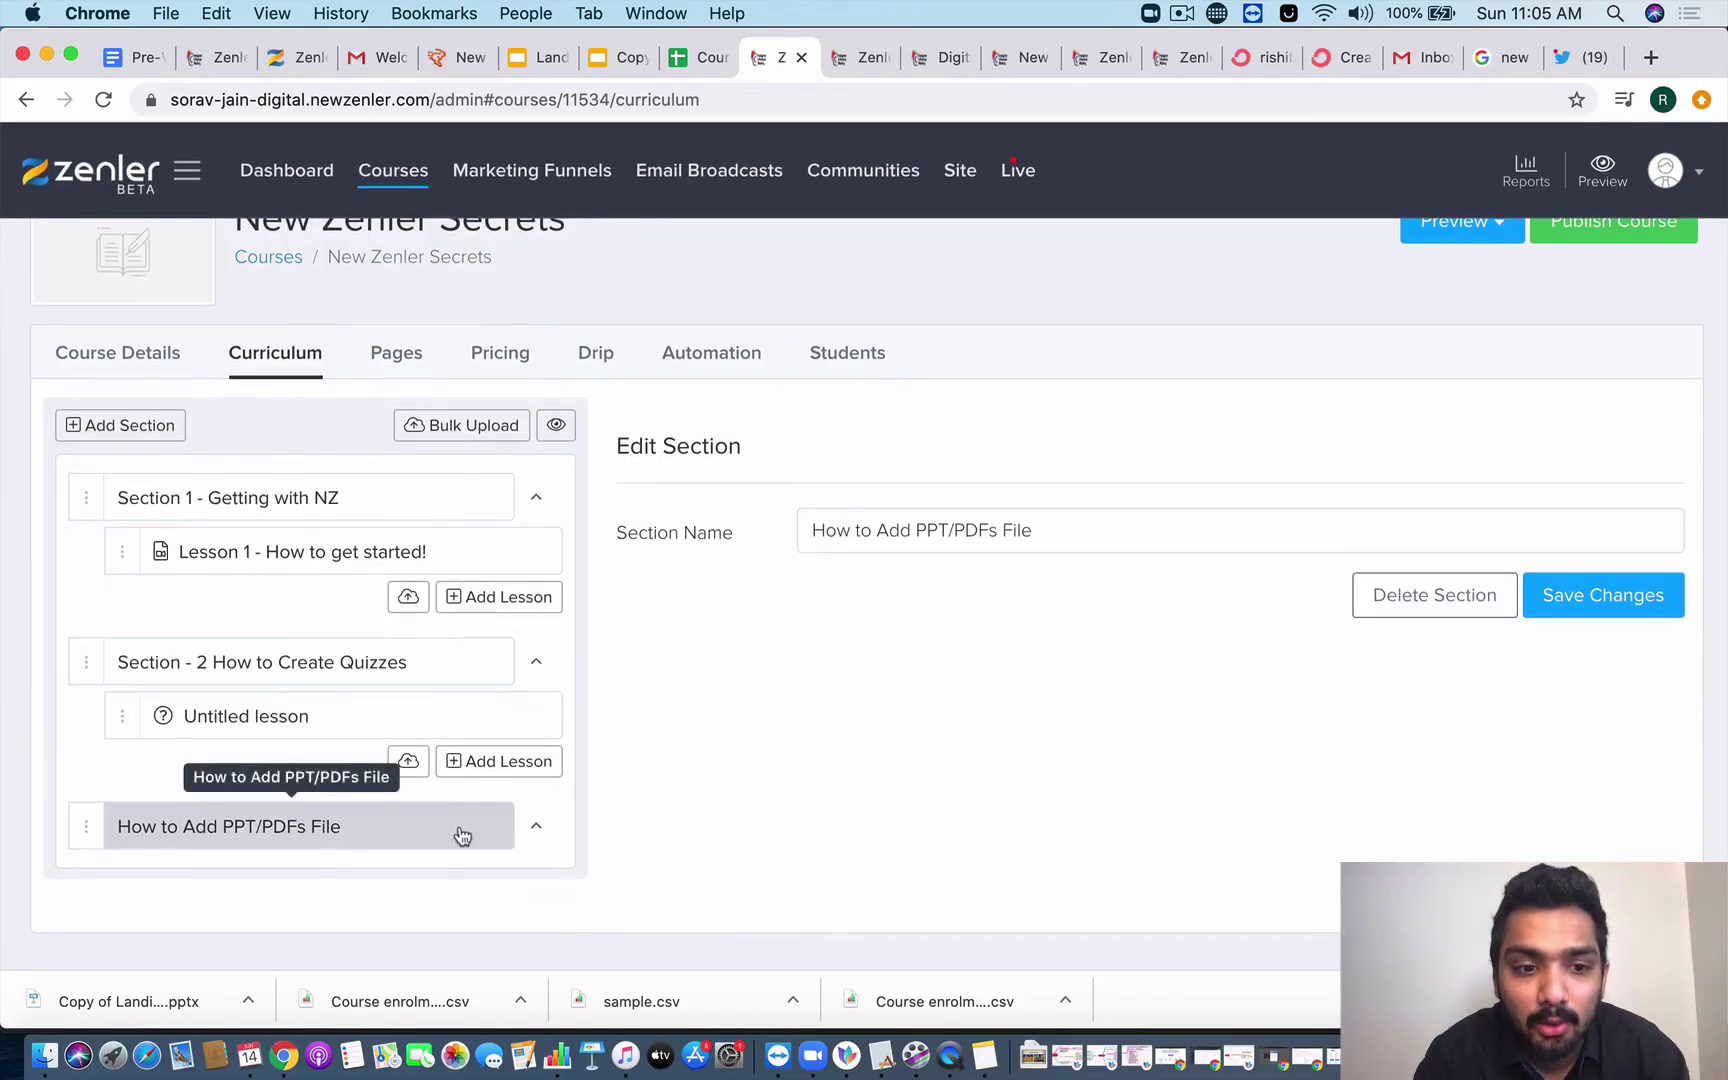
pyautogui.click(462, 836)
pyautogui.scroll(-1, 983, 570)
pyautogui.scroll(-2, 983, 570)
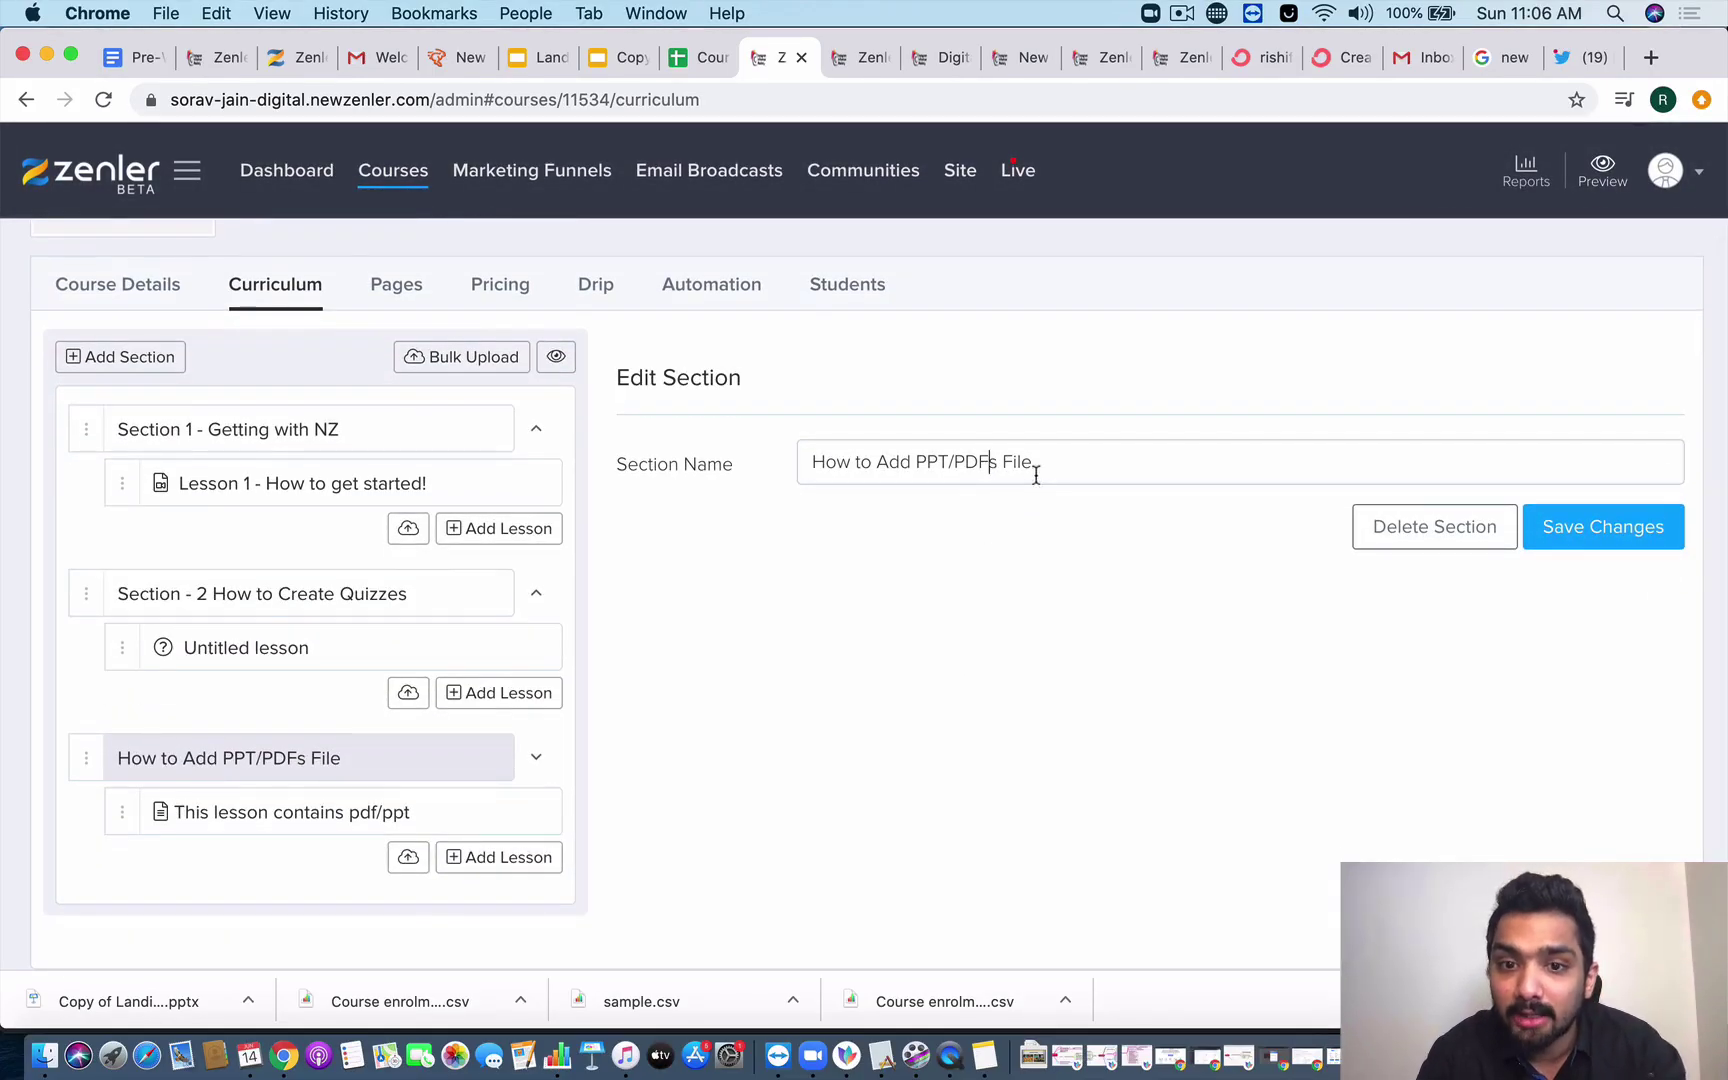
# - Rename the third section as "How to Add PPT/PDFs/Download File" and save the change
pyautogui.click(1002, 475)
pyautogui.write('/Download')
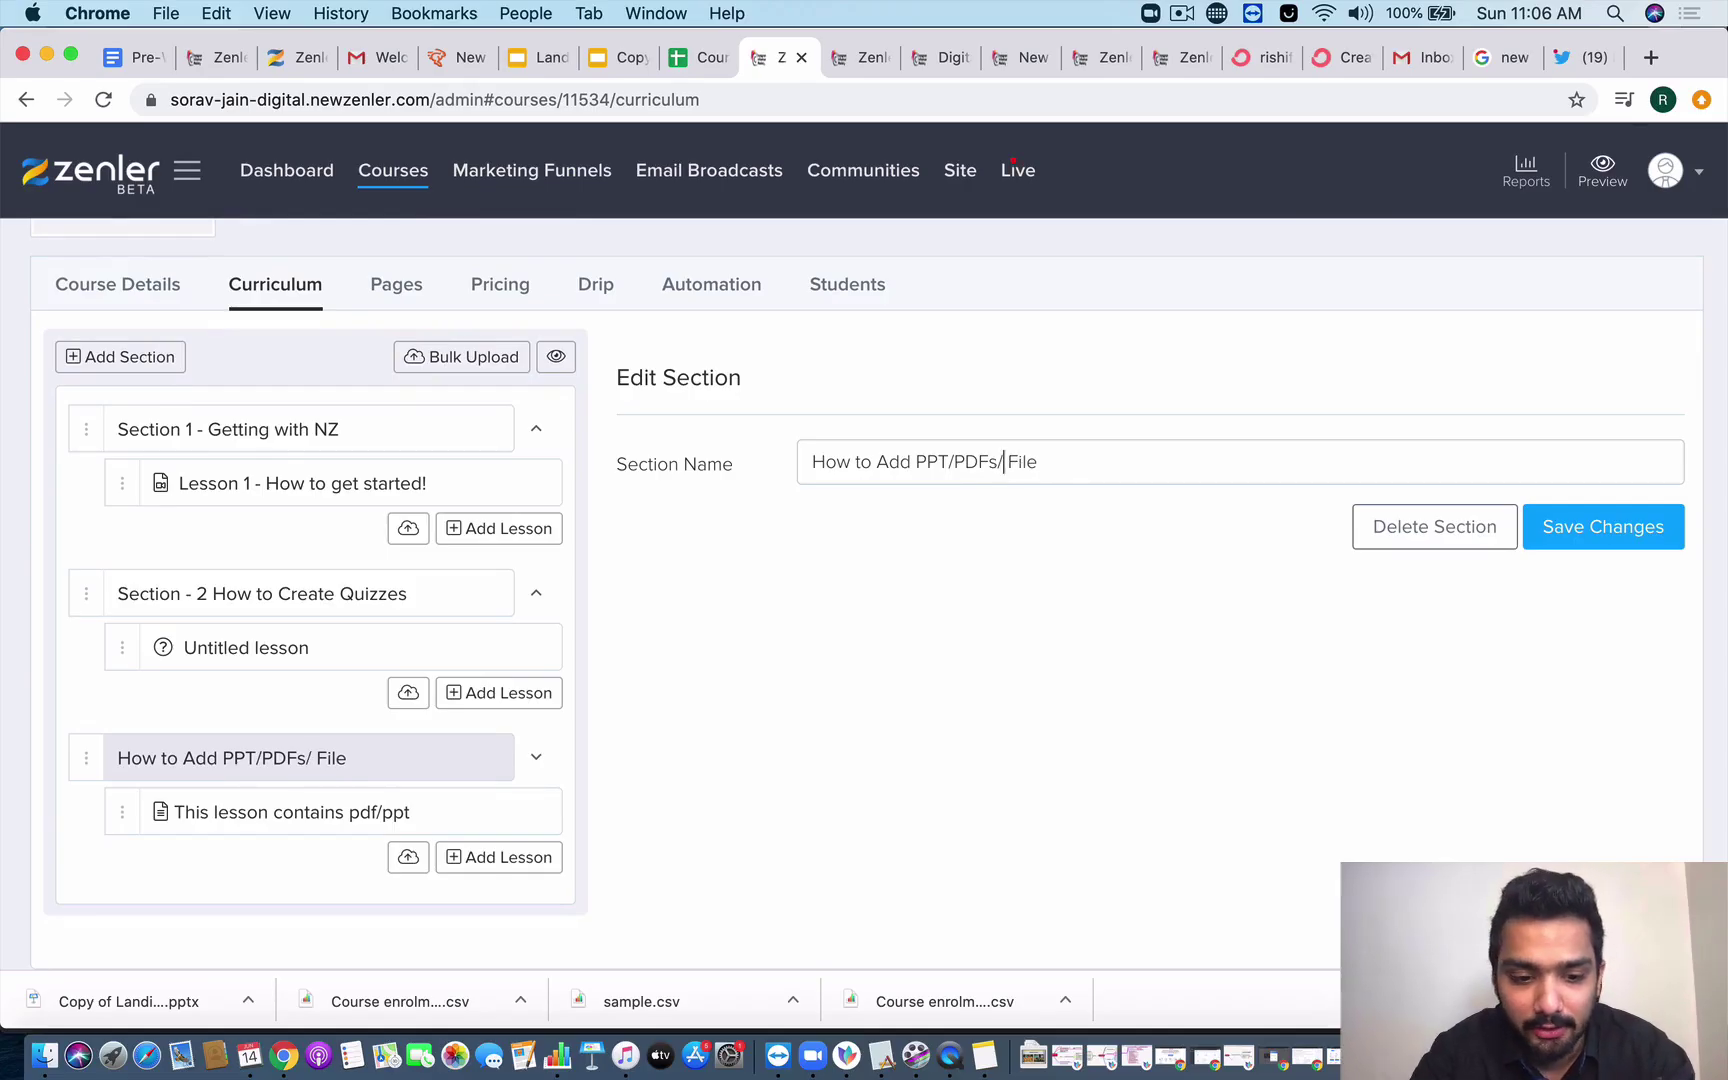
pyautogui.click(1562, 545)
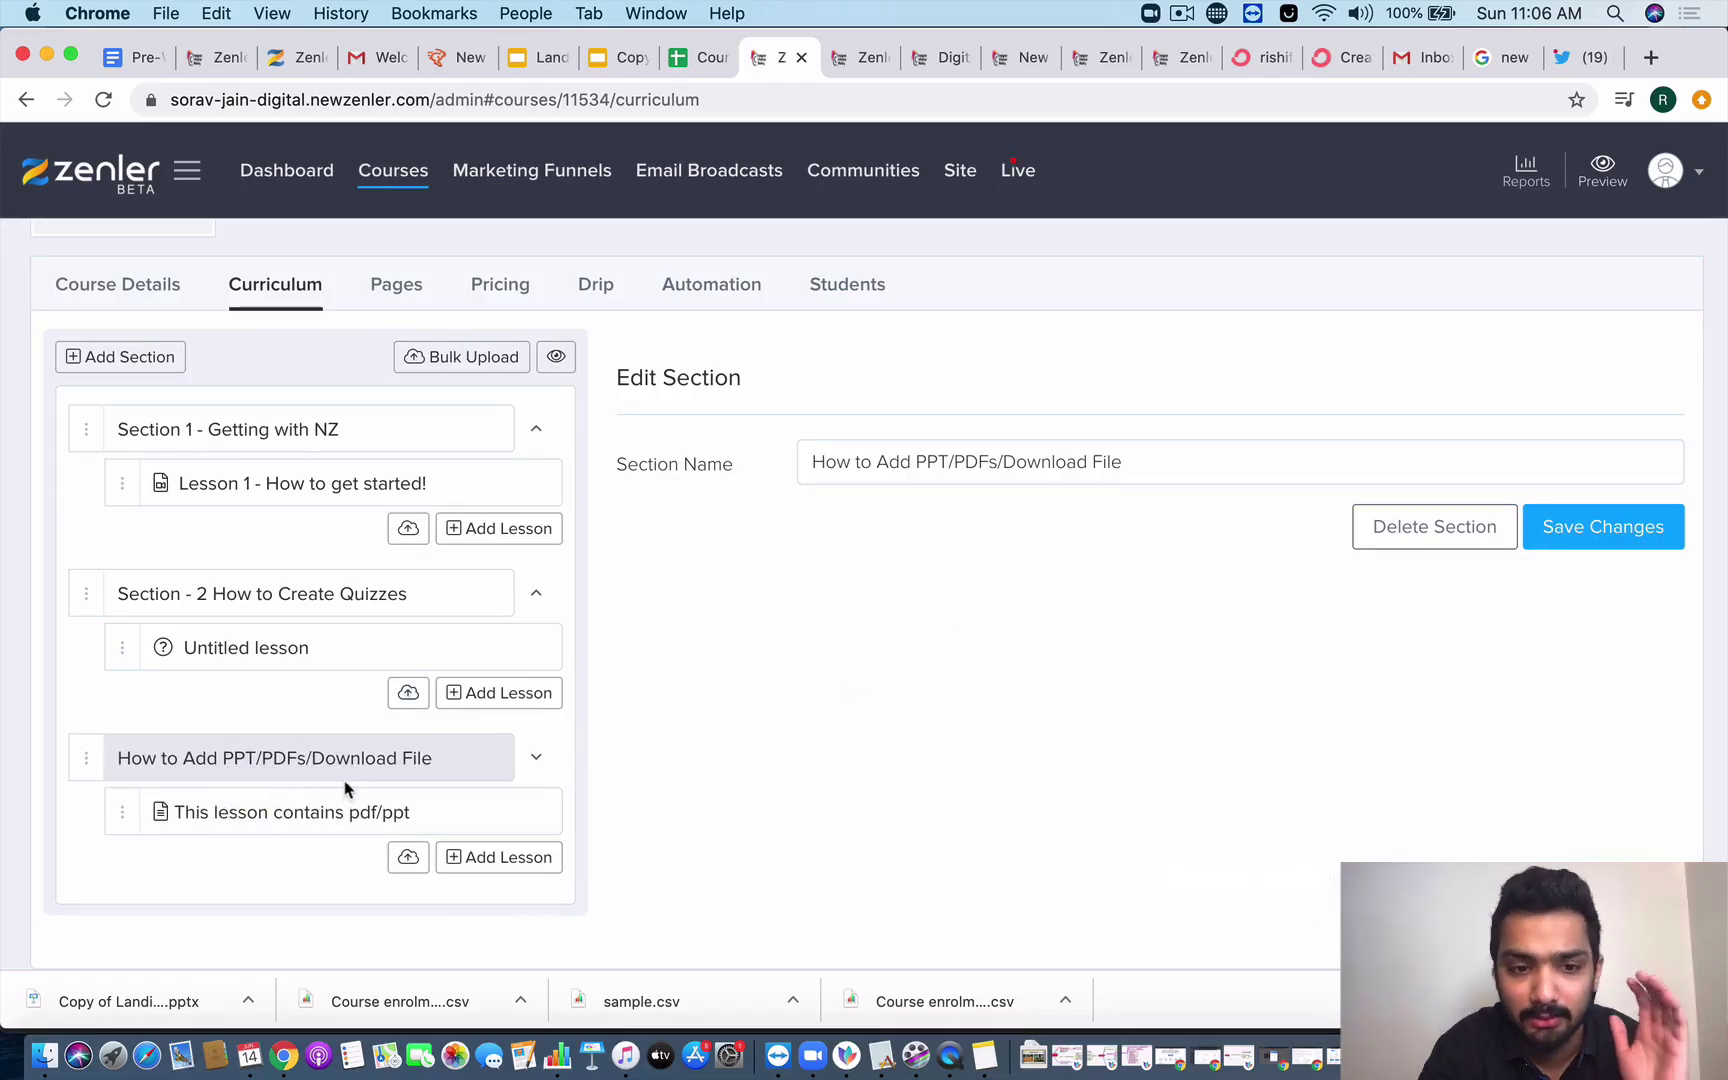
# - Rename the third section's lesson as "This lesson contains PPT, PDF, Downloads" and save it
pyautogui.click(392, 808)
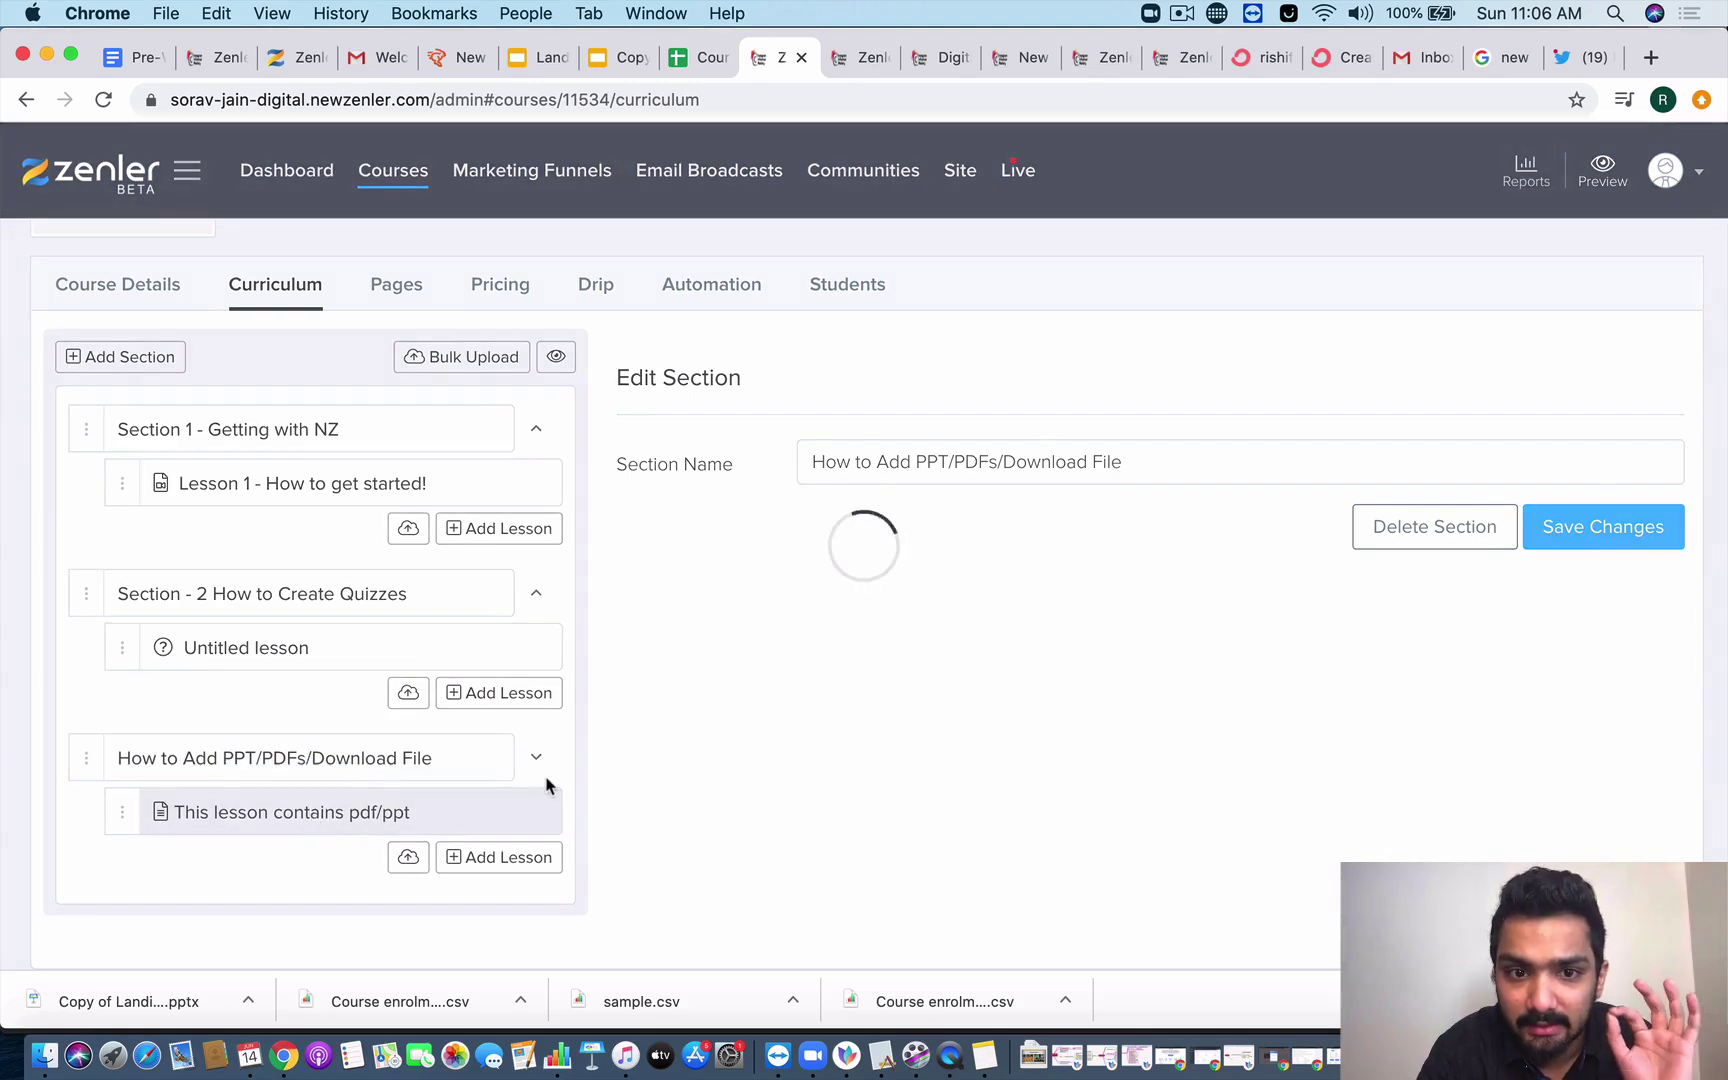
pyautogui.moveTo(957, 448); pyautogui.dragTo(838, 452)
pyautogui.write('This lesson contains ')
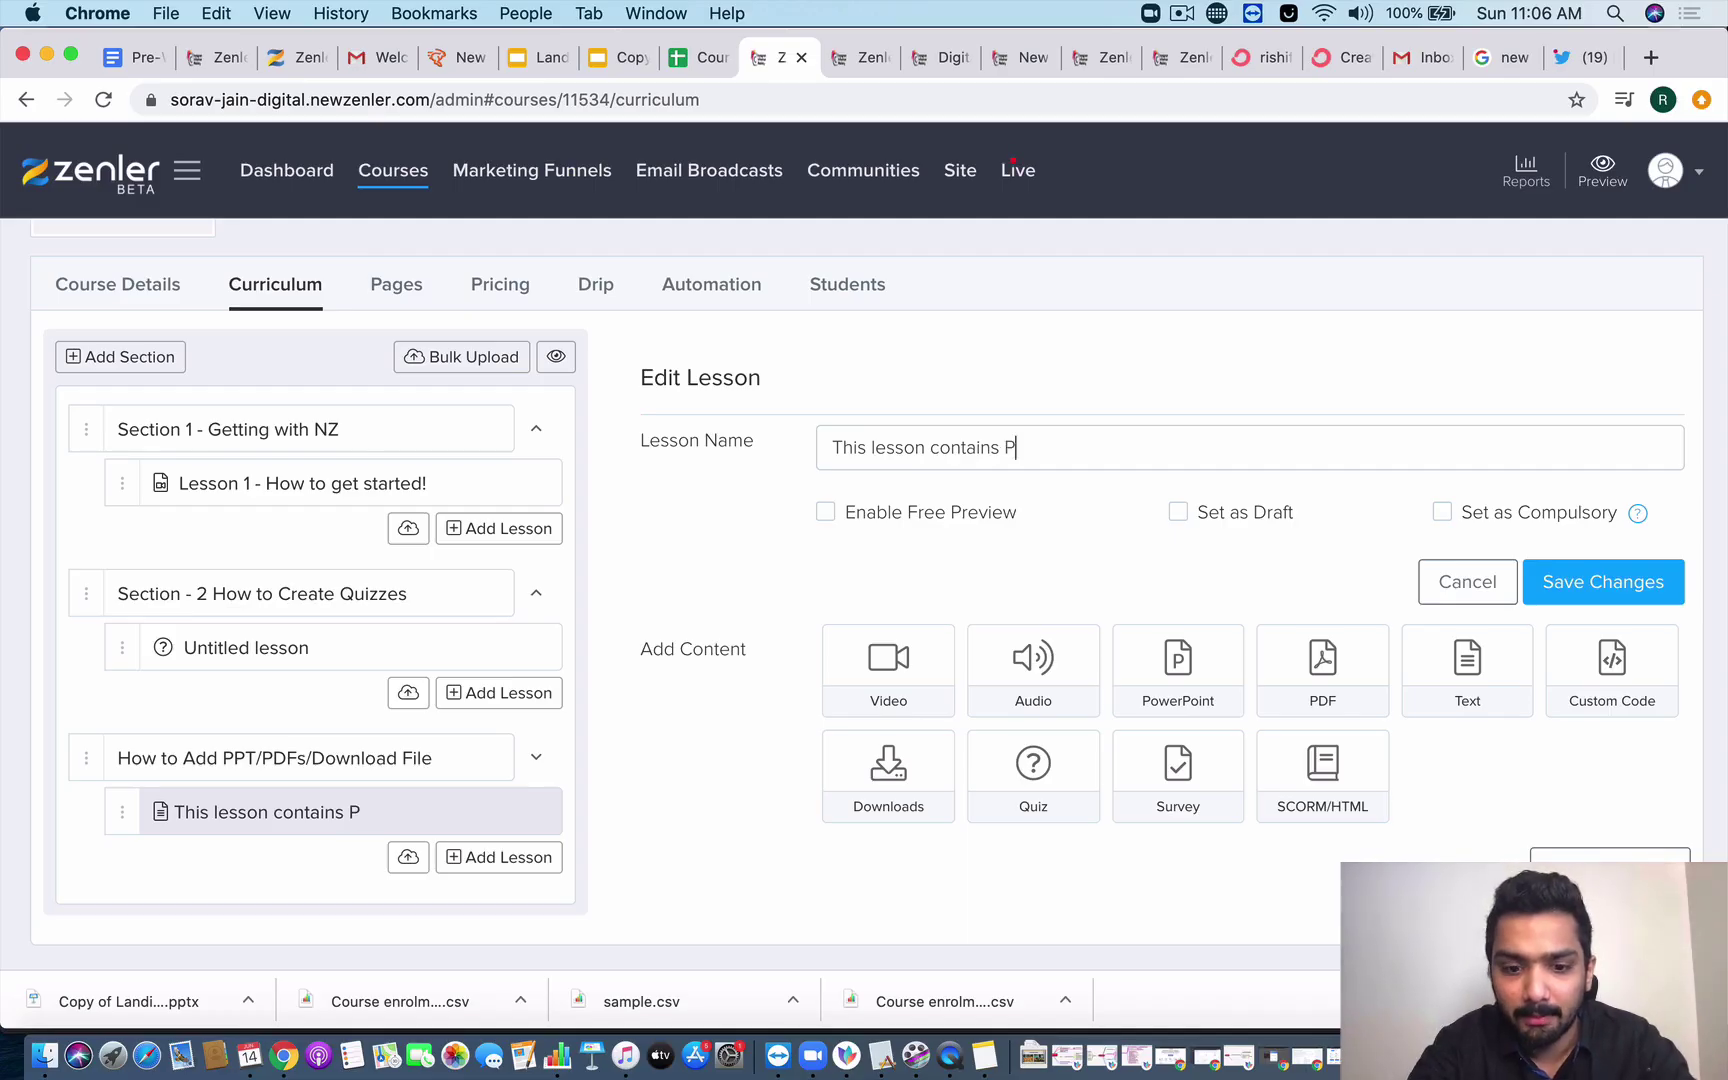
pyautogui.write('PPT, PDF, DOw')
pyautogui.press('BackSpace')
pyautogui.write('ownloads')
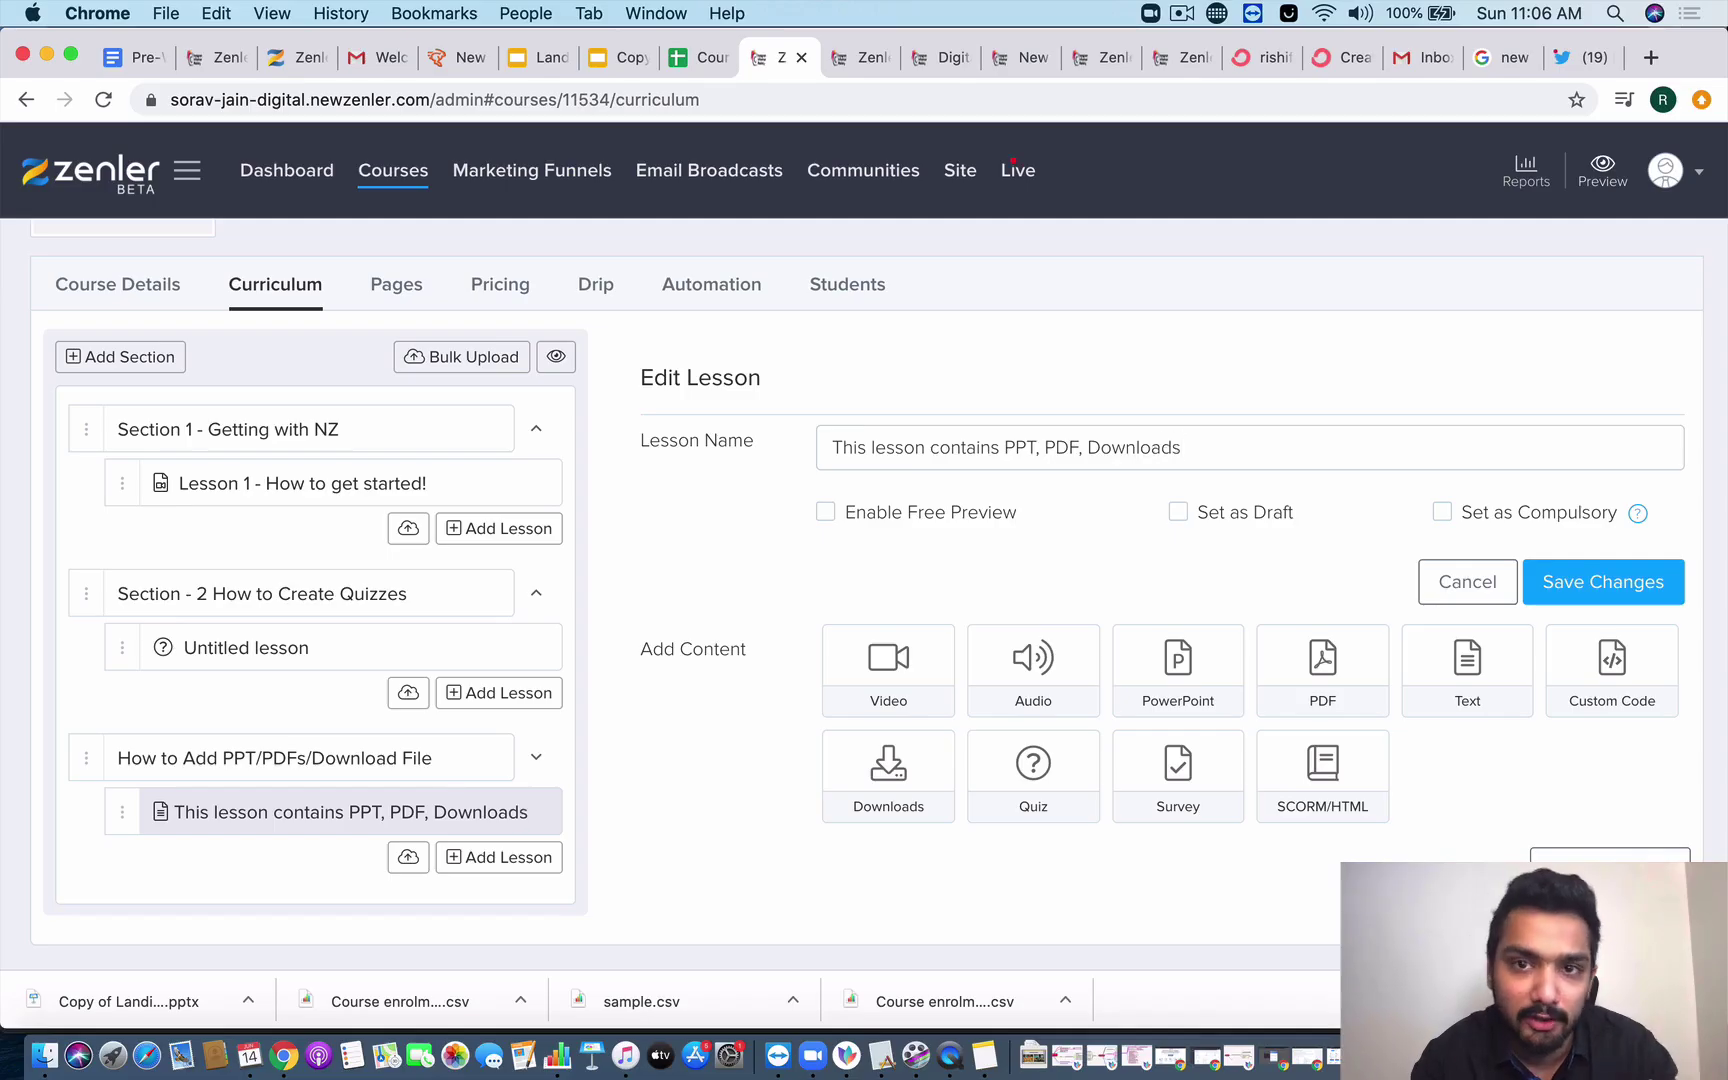
pyautogui.click(1578, 580)
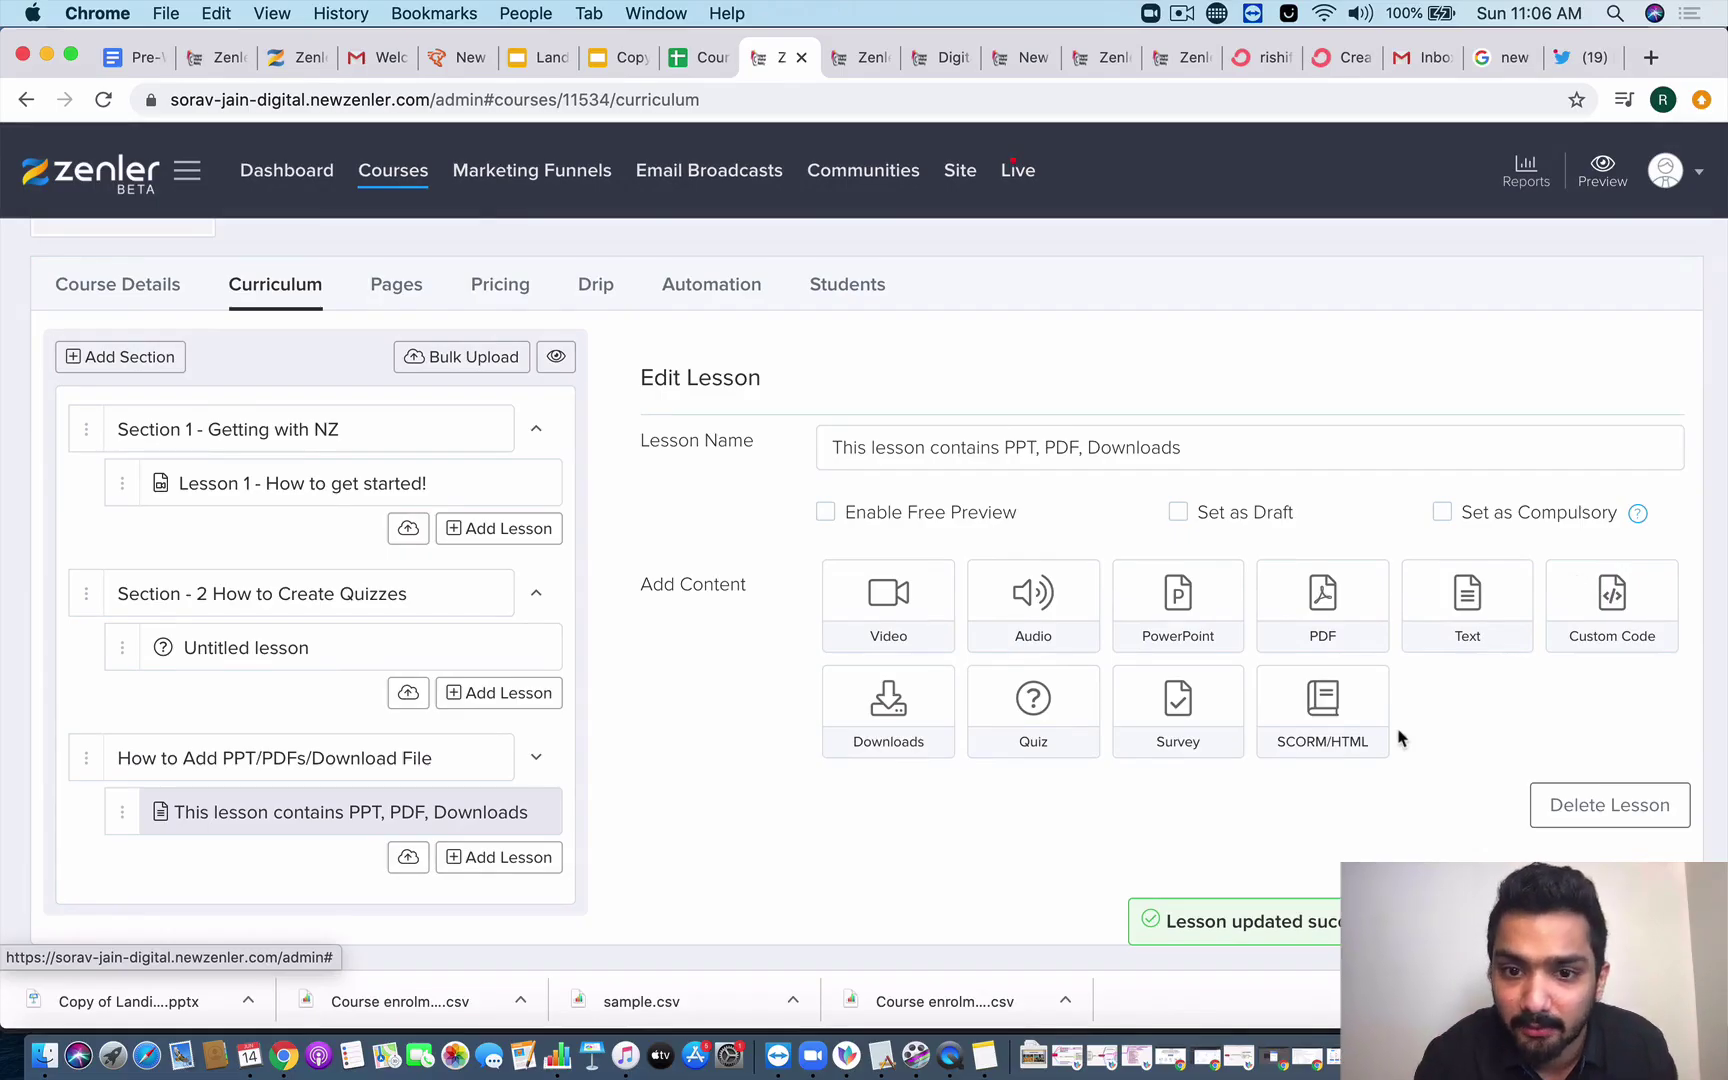
# - Open the PowerPoint upload for the lesson and browse for a presentation file
pyautogui.scroll(-1, 1400, 732)
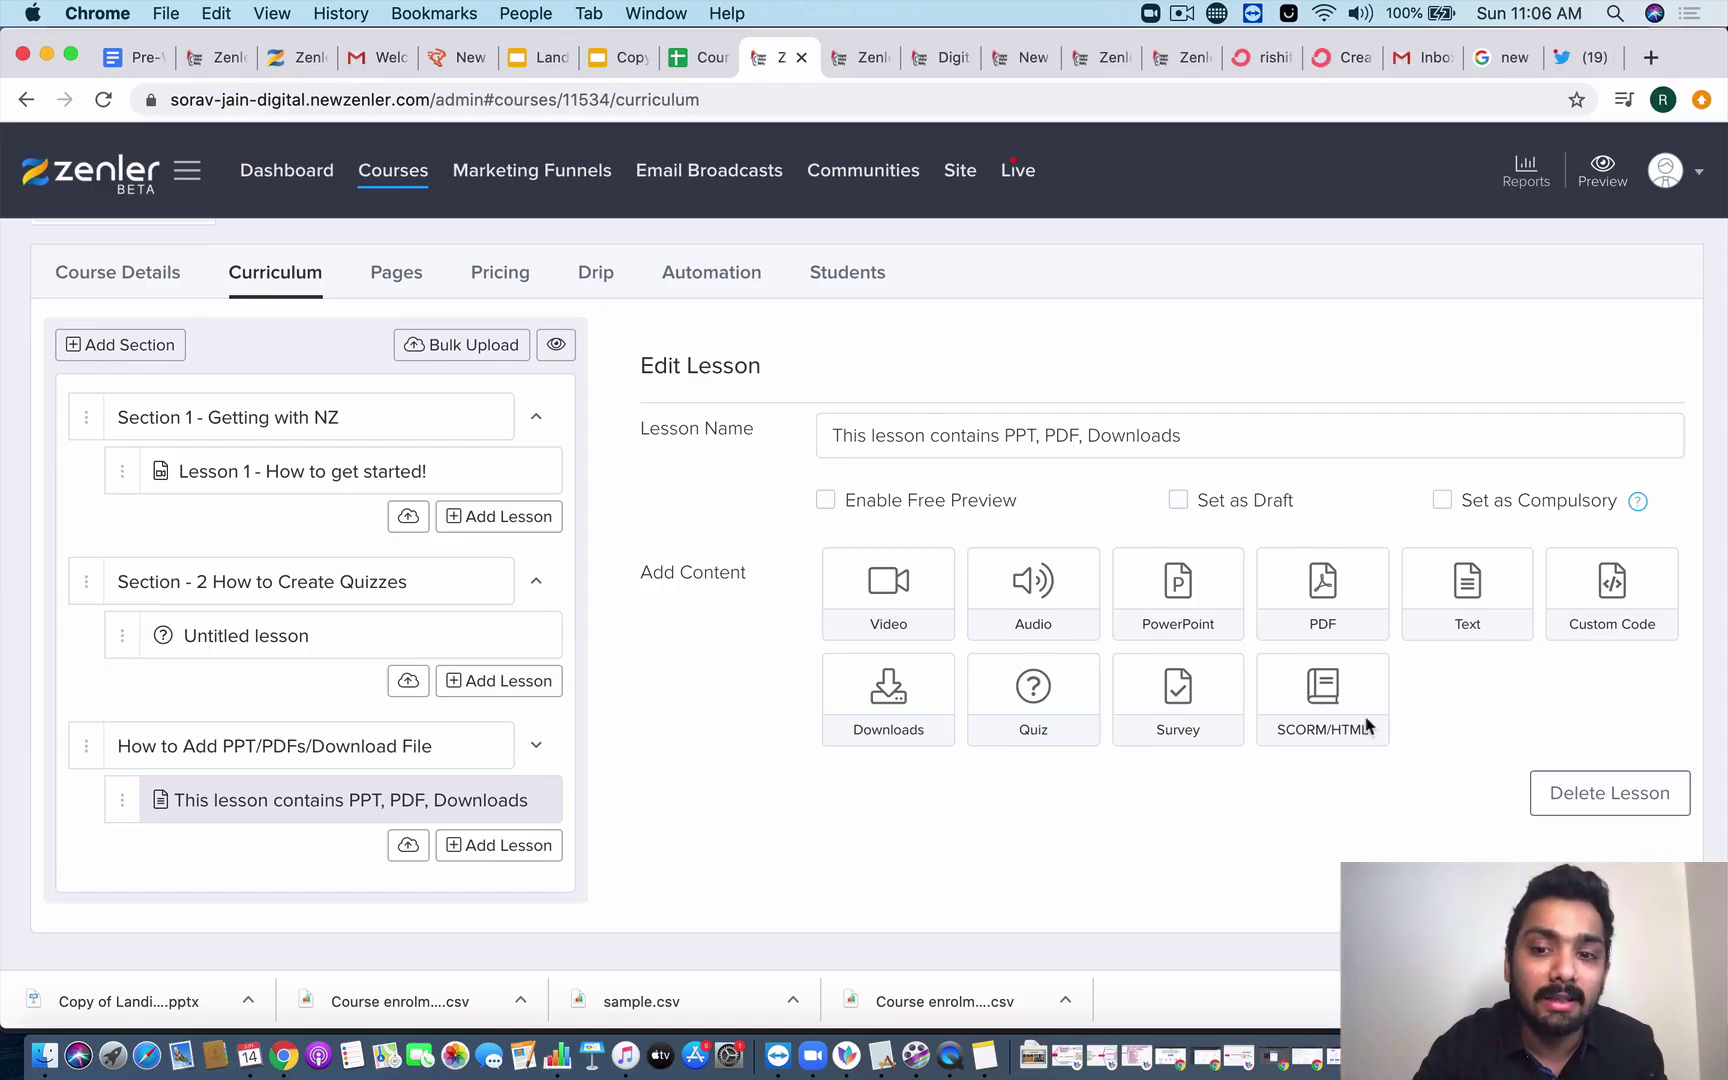
pyautogui.click(1186, 597)
pyautogui.click(862, 395)
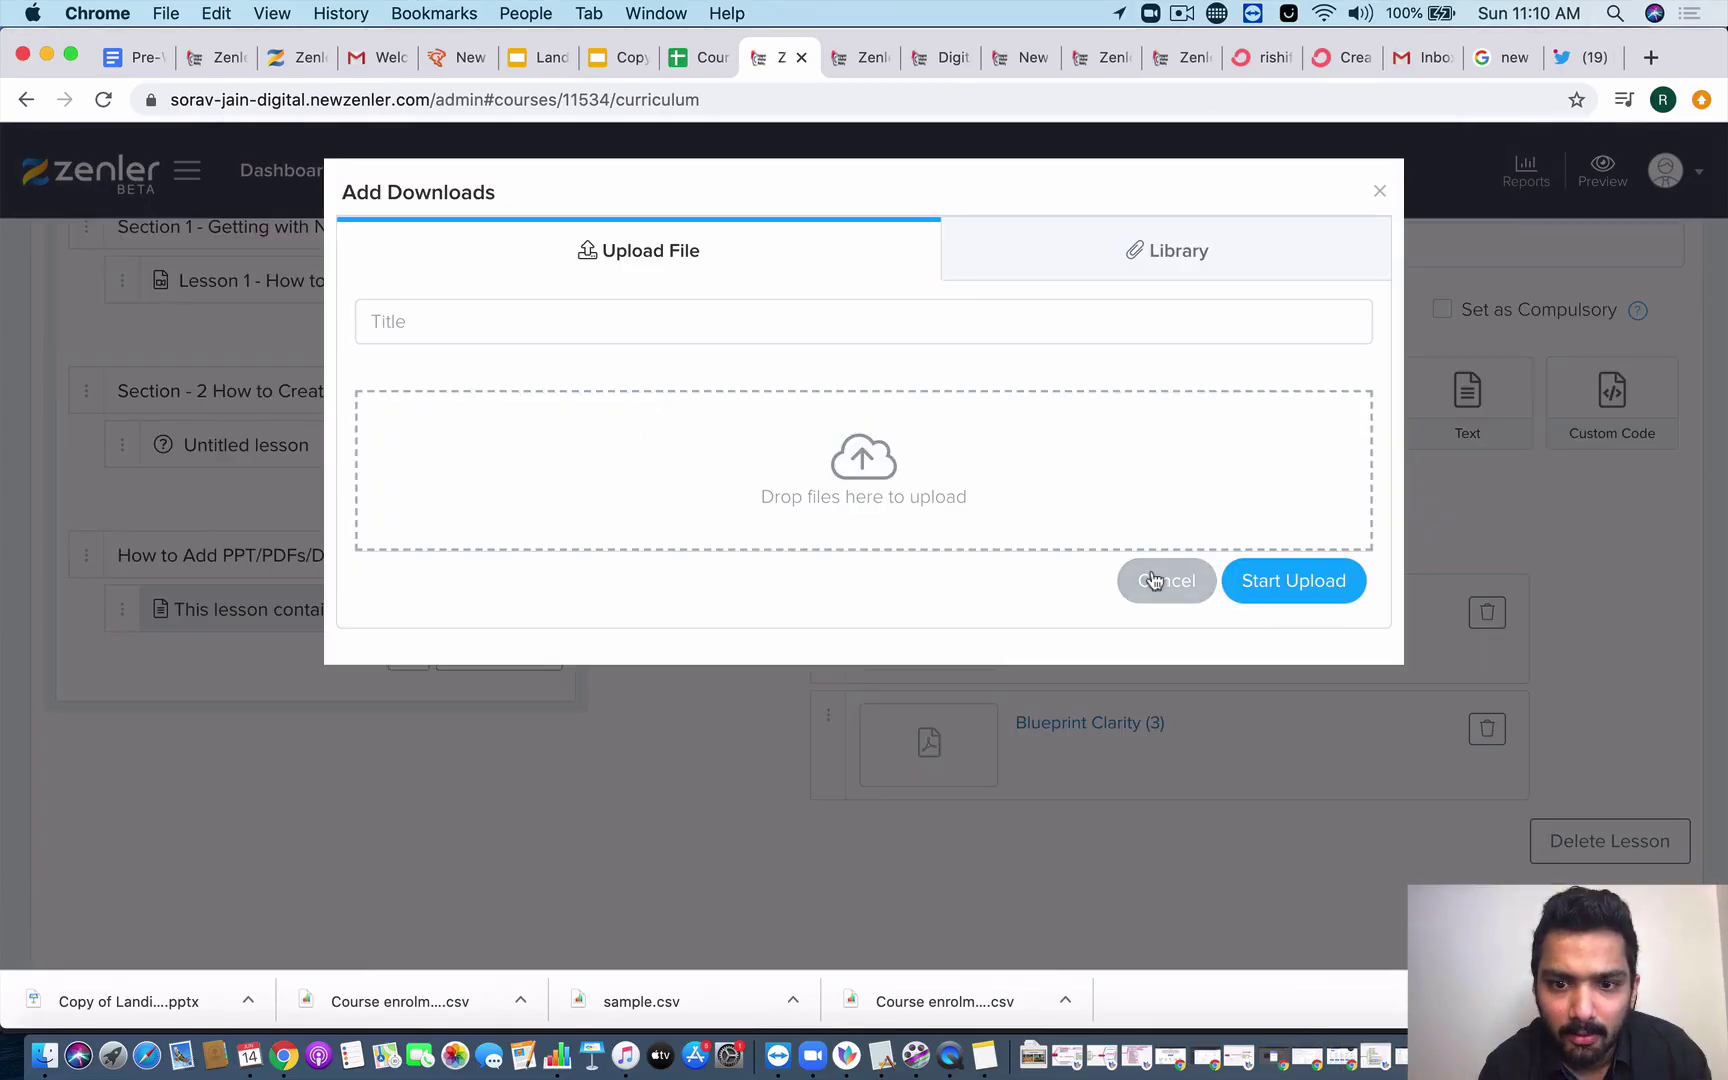
# - Choose IIM_BANNER_12-6-2020-01.jpg from the Downloads folder as a downloadable file for the lesson and try to upload it without a title
pyautogui.click(1166, 580)
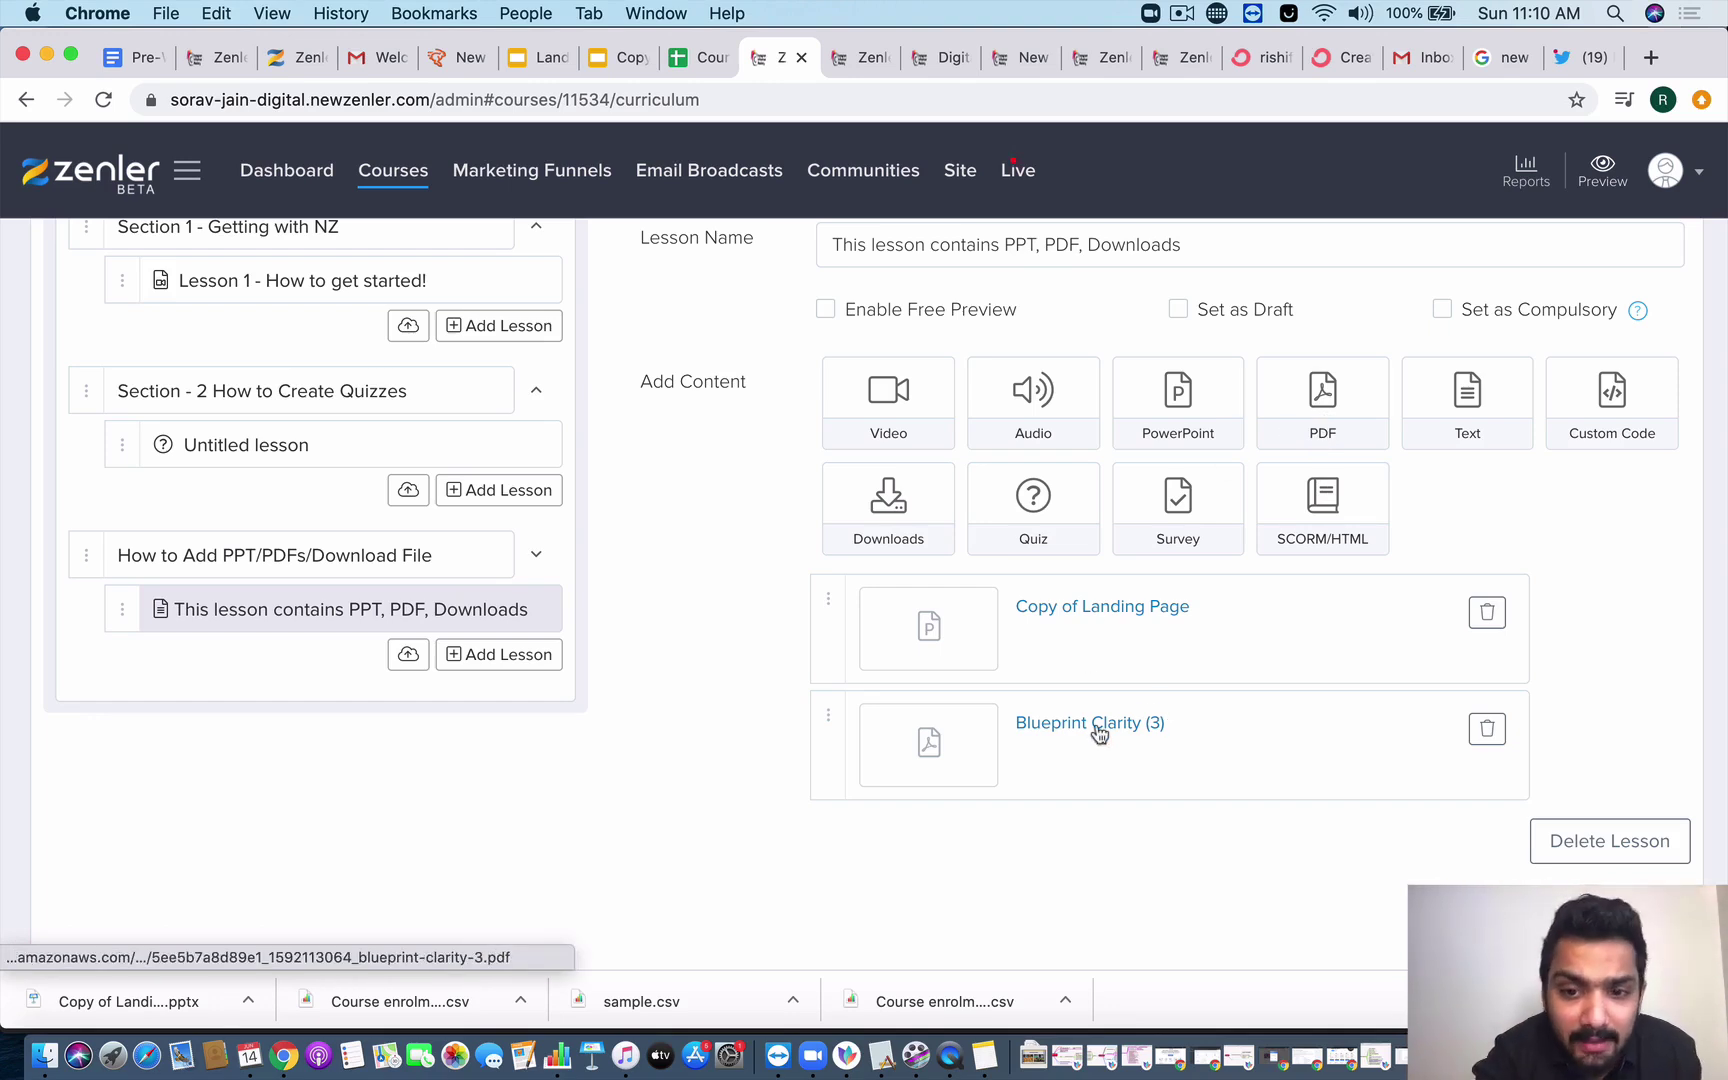
pyautogui.scroll(-1, 1100, 733)
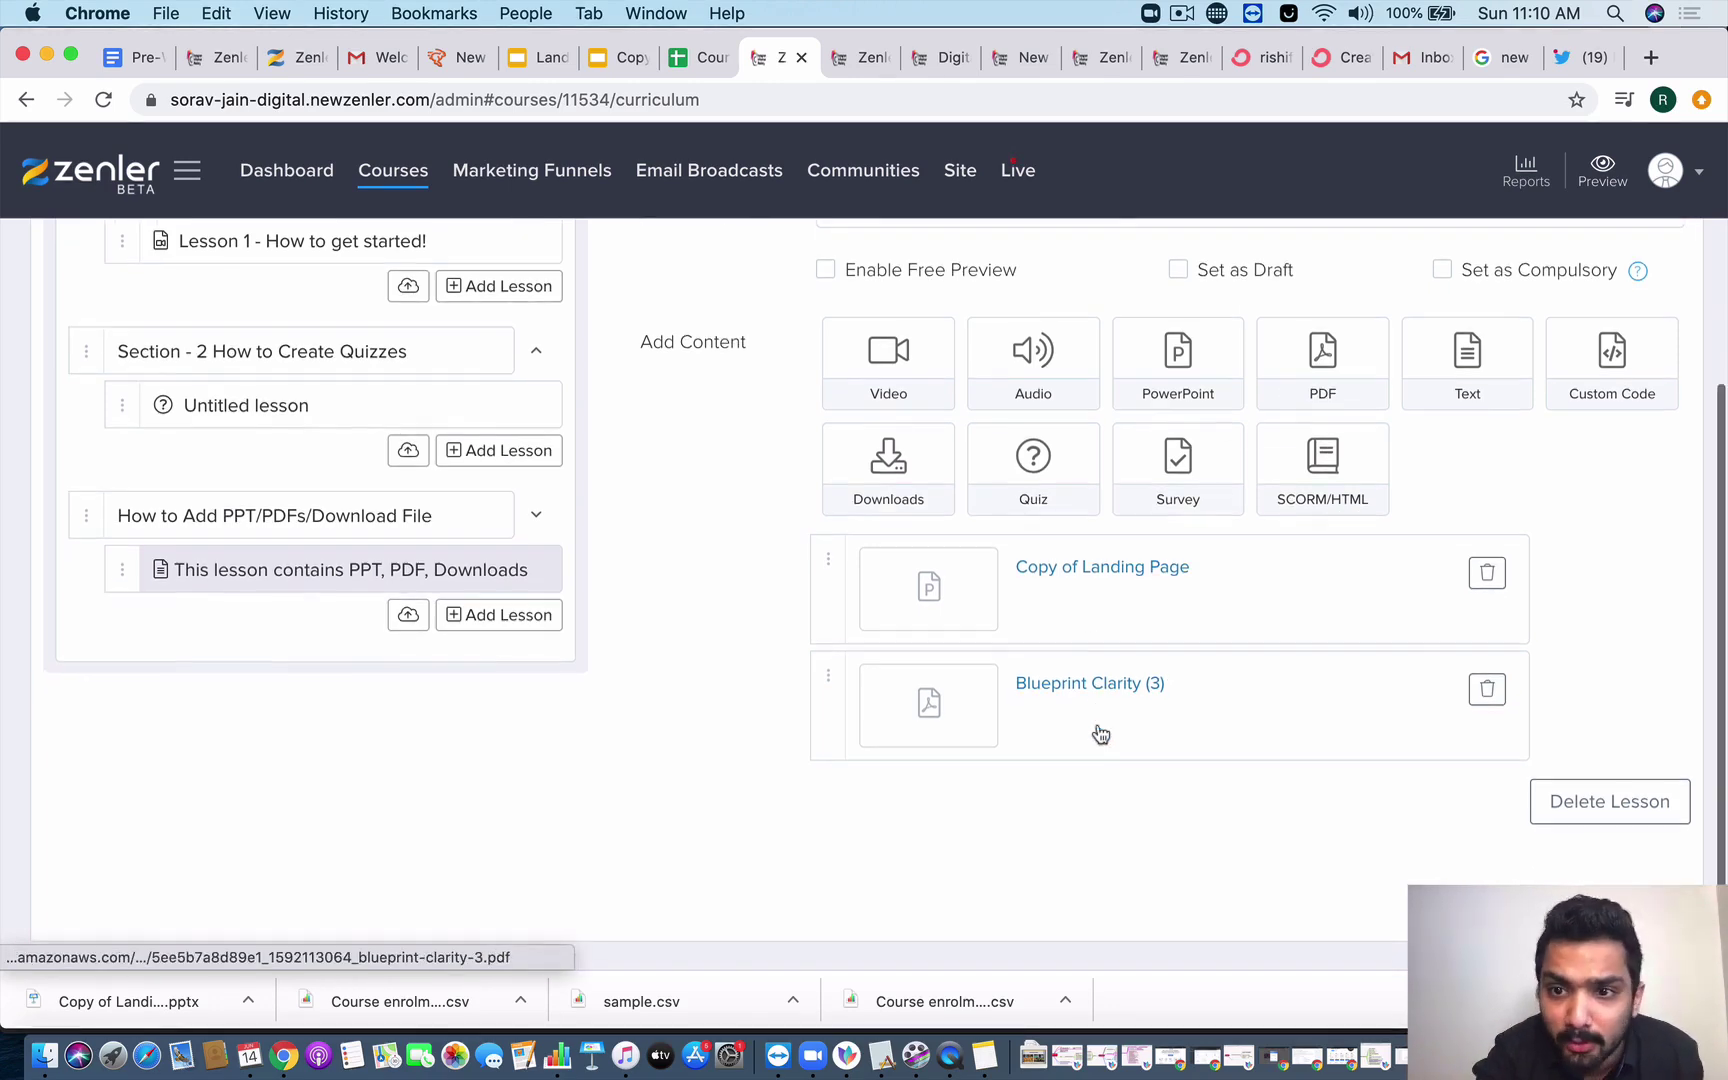
pyautogui.click(873, 478)
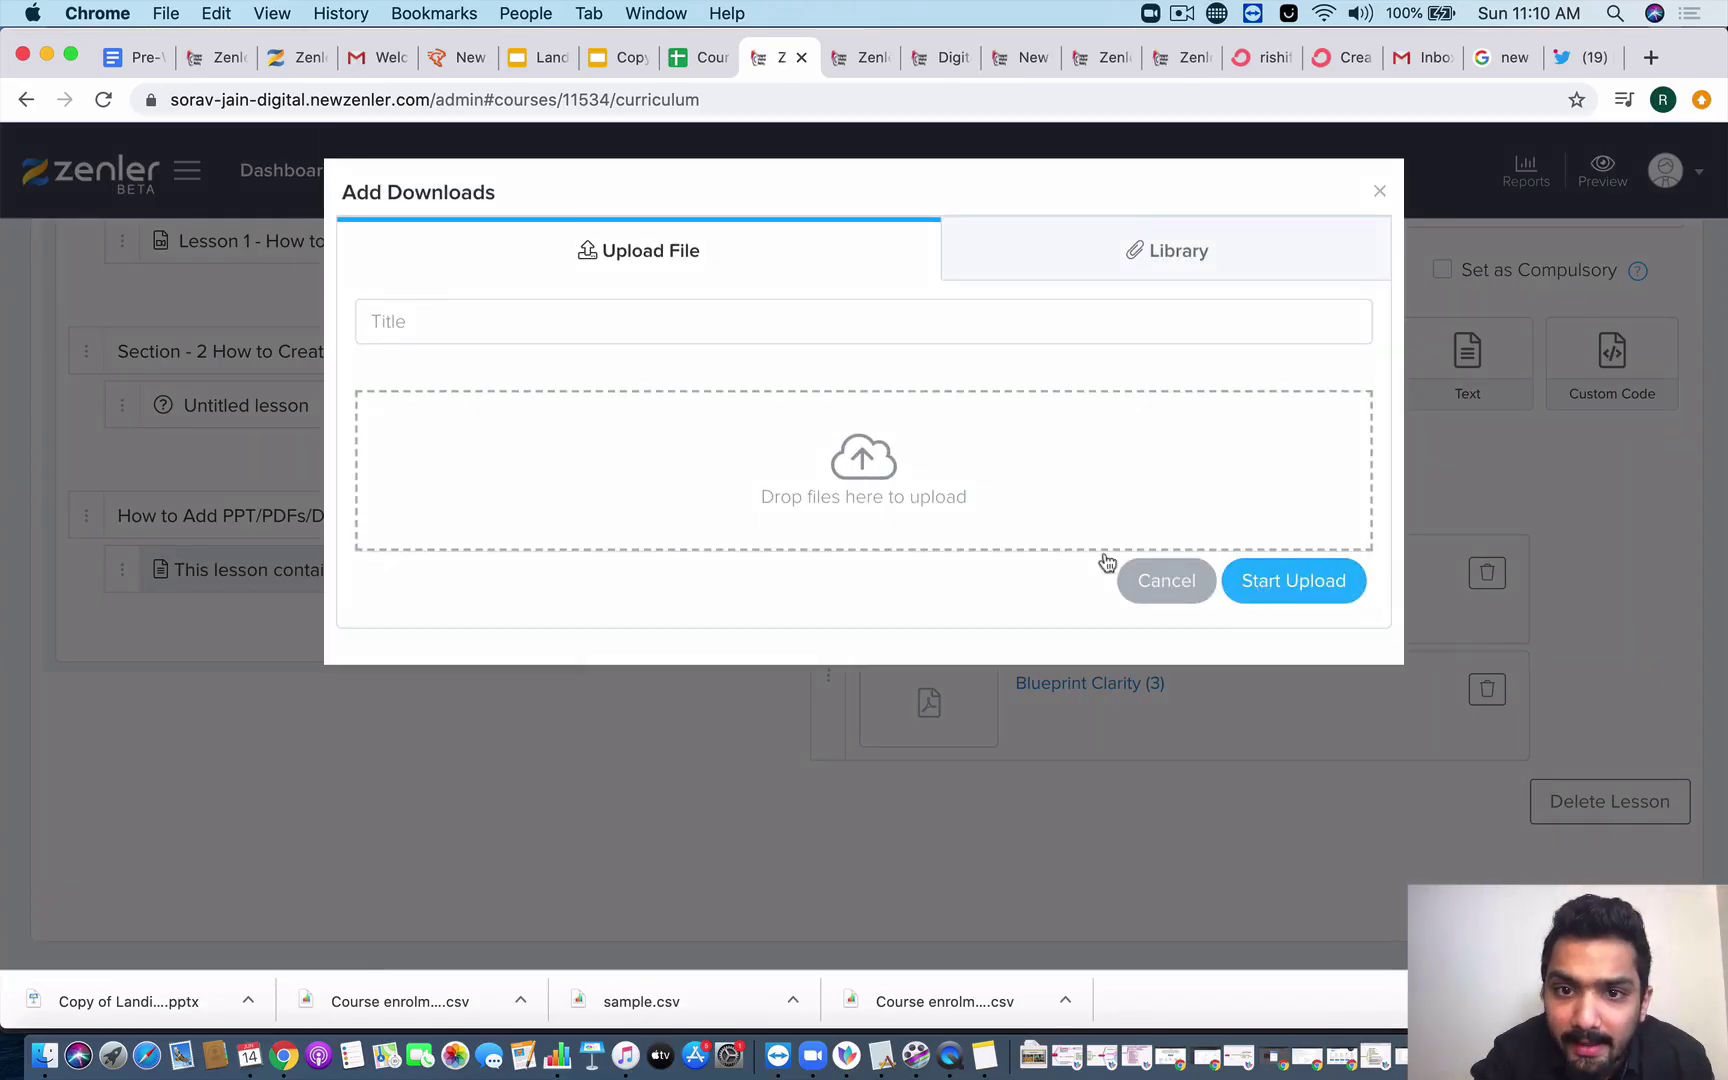
pyautogui.click(866, 492)
pyautogui.scroll(-1, 563, 578)
pyautogui.scroll(-3, 563, 578)
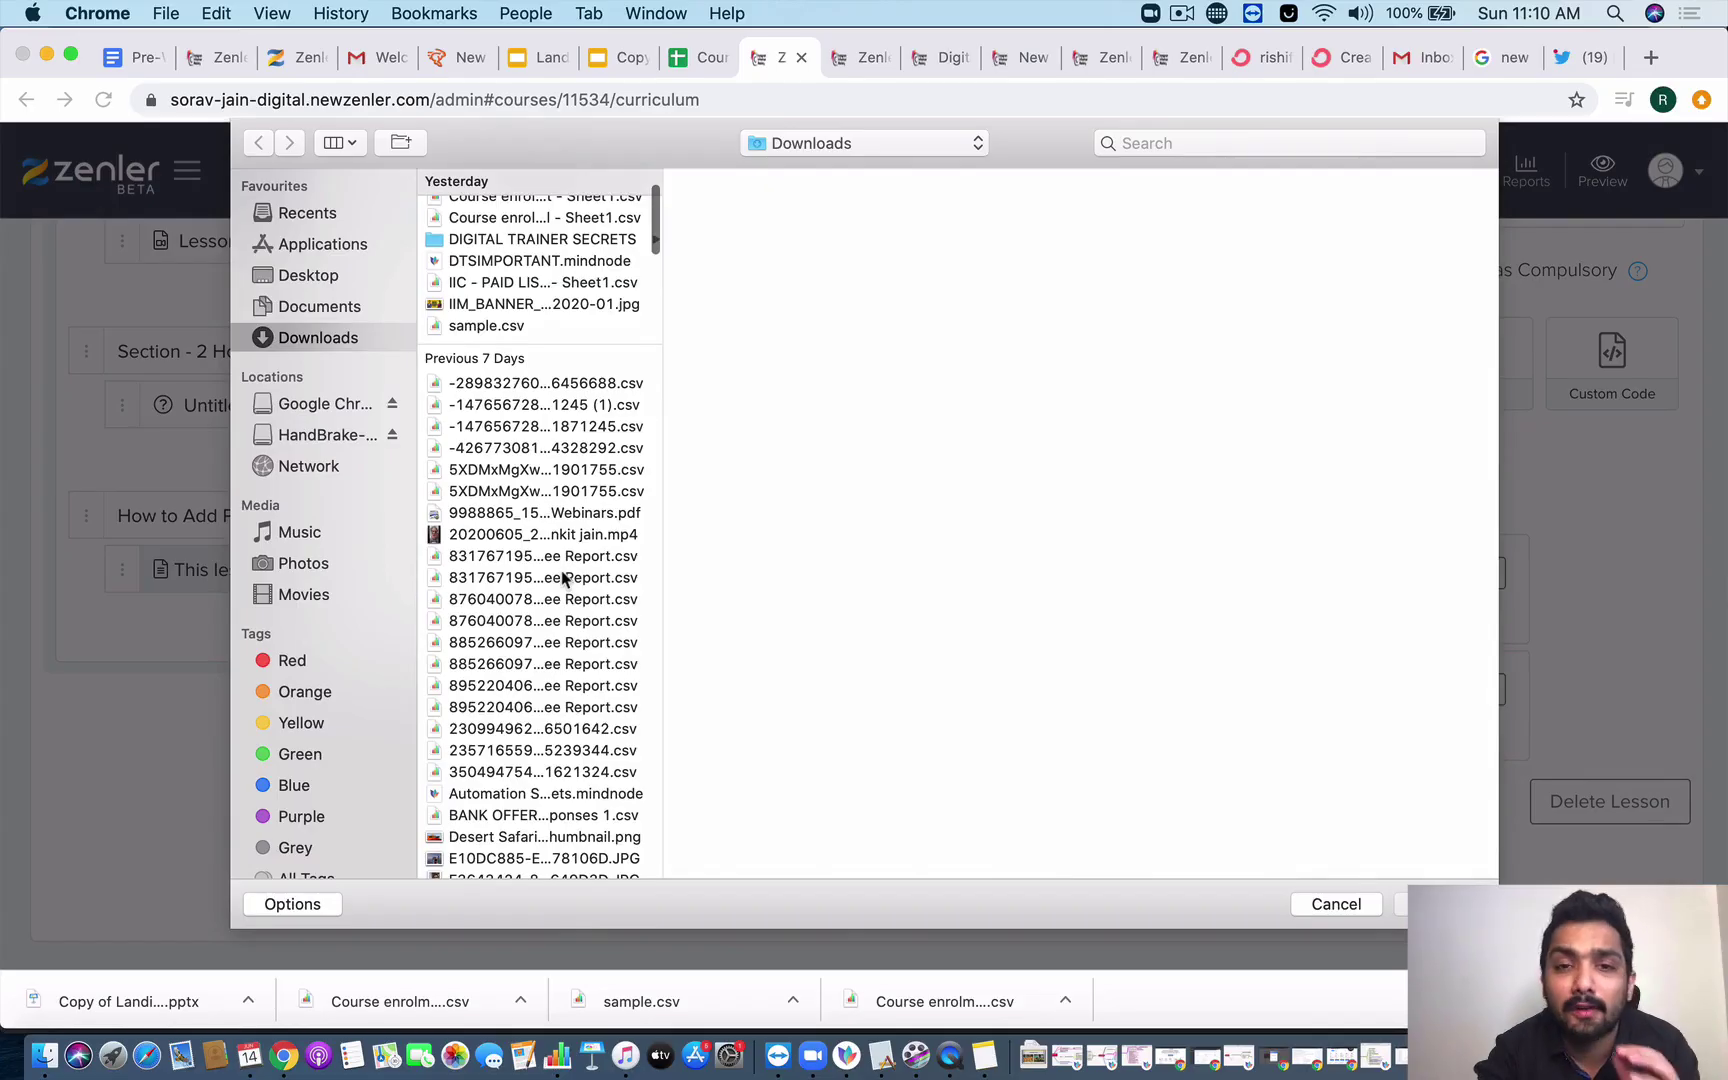
pyautogui.scroll(-6, 563, 578)
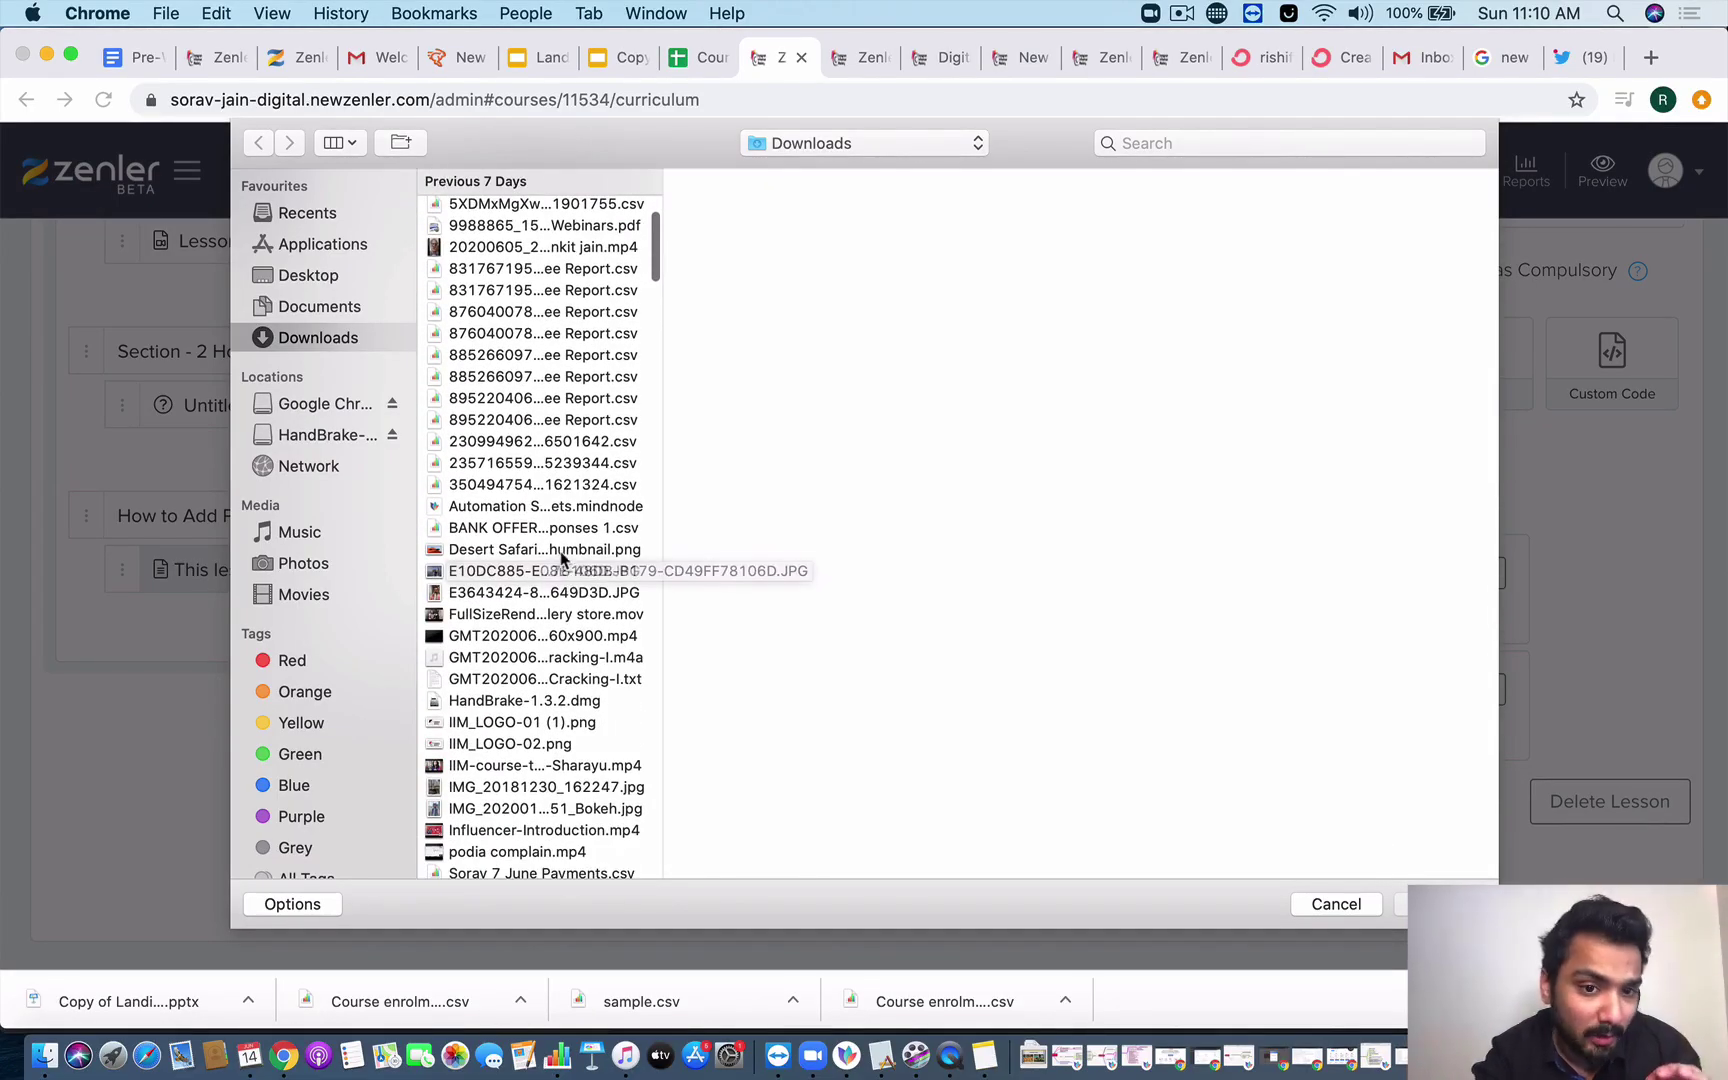
pyautogui.scroll(-1, 558, 530)
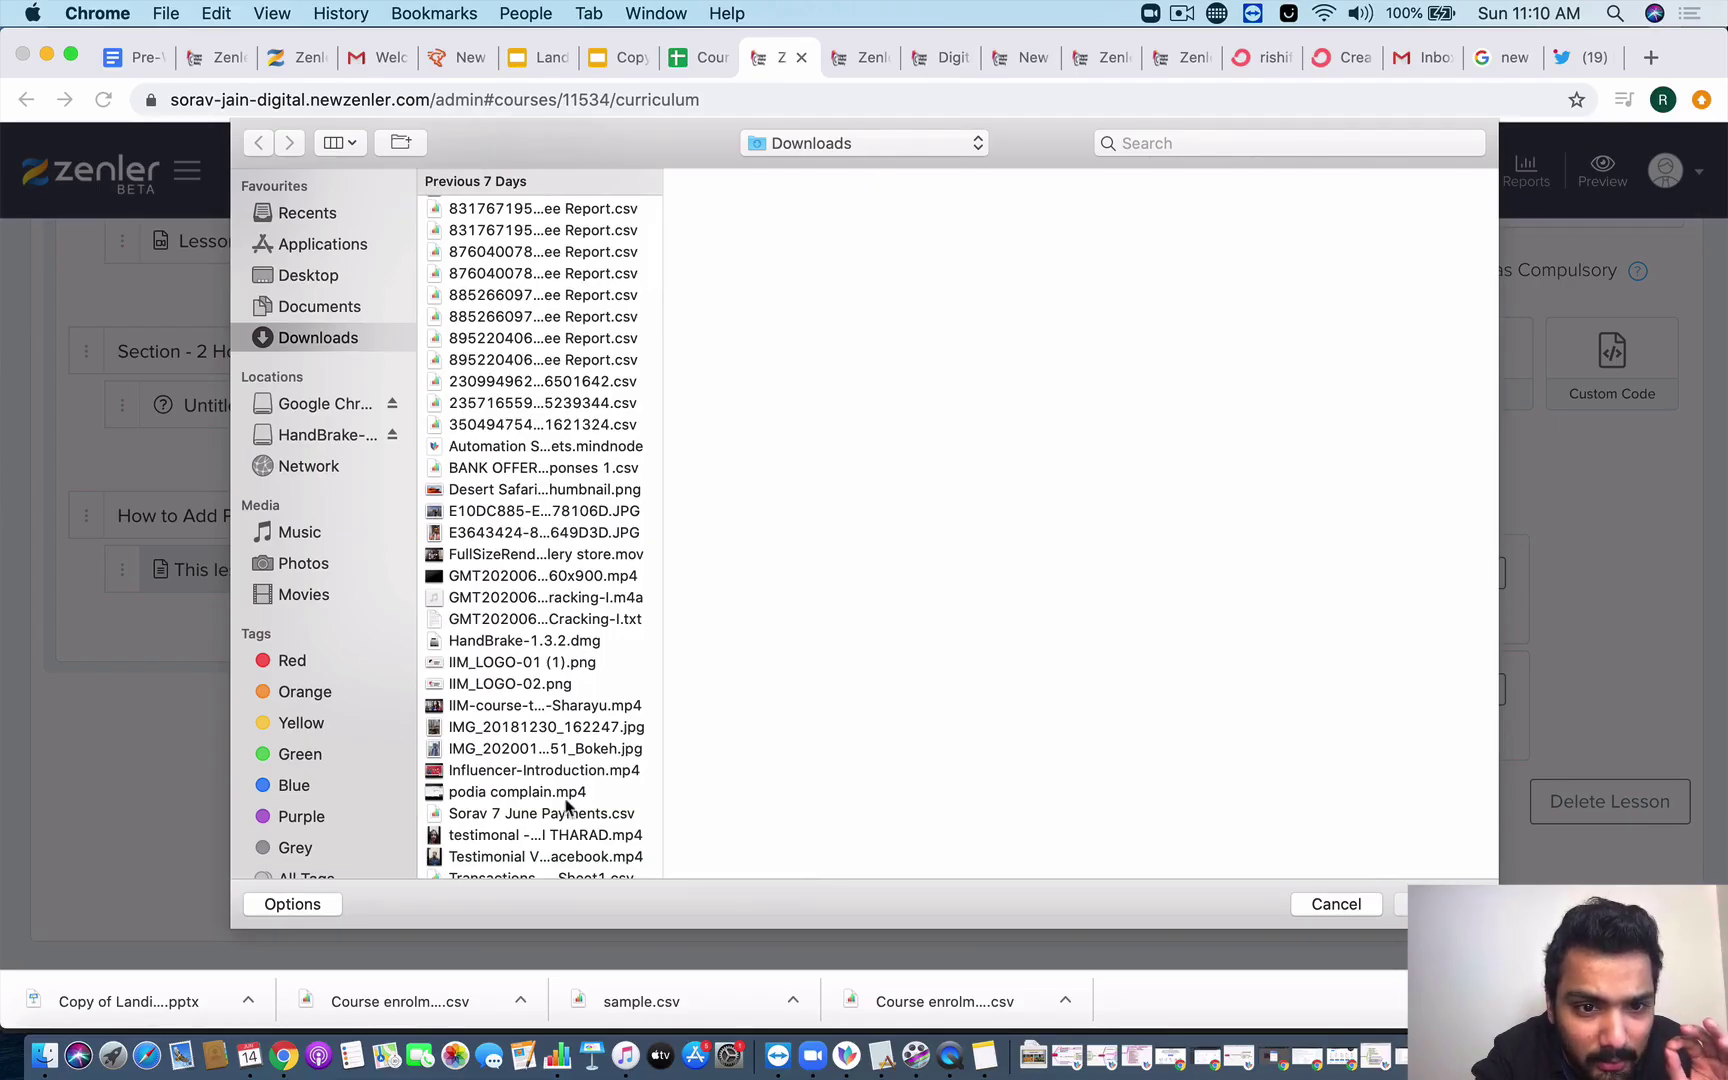
pyautogui.scroll(5, 566, 805)
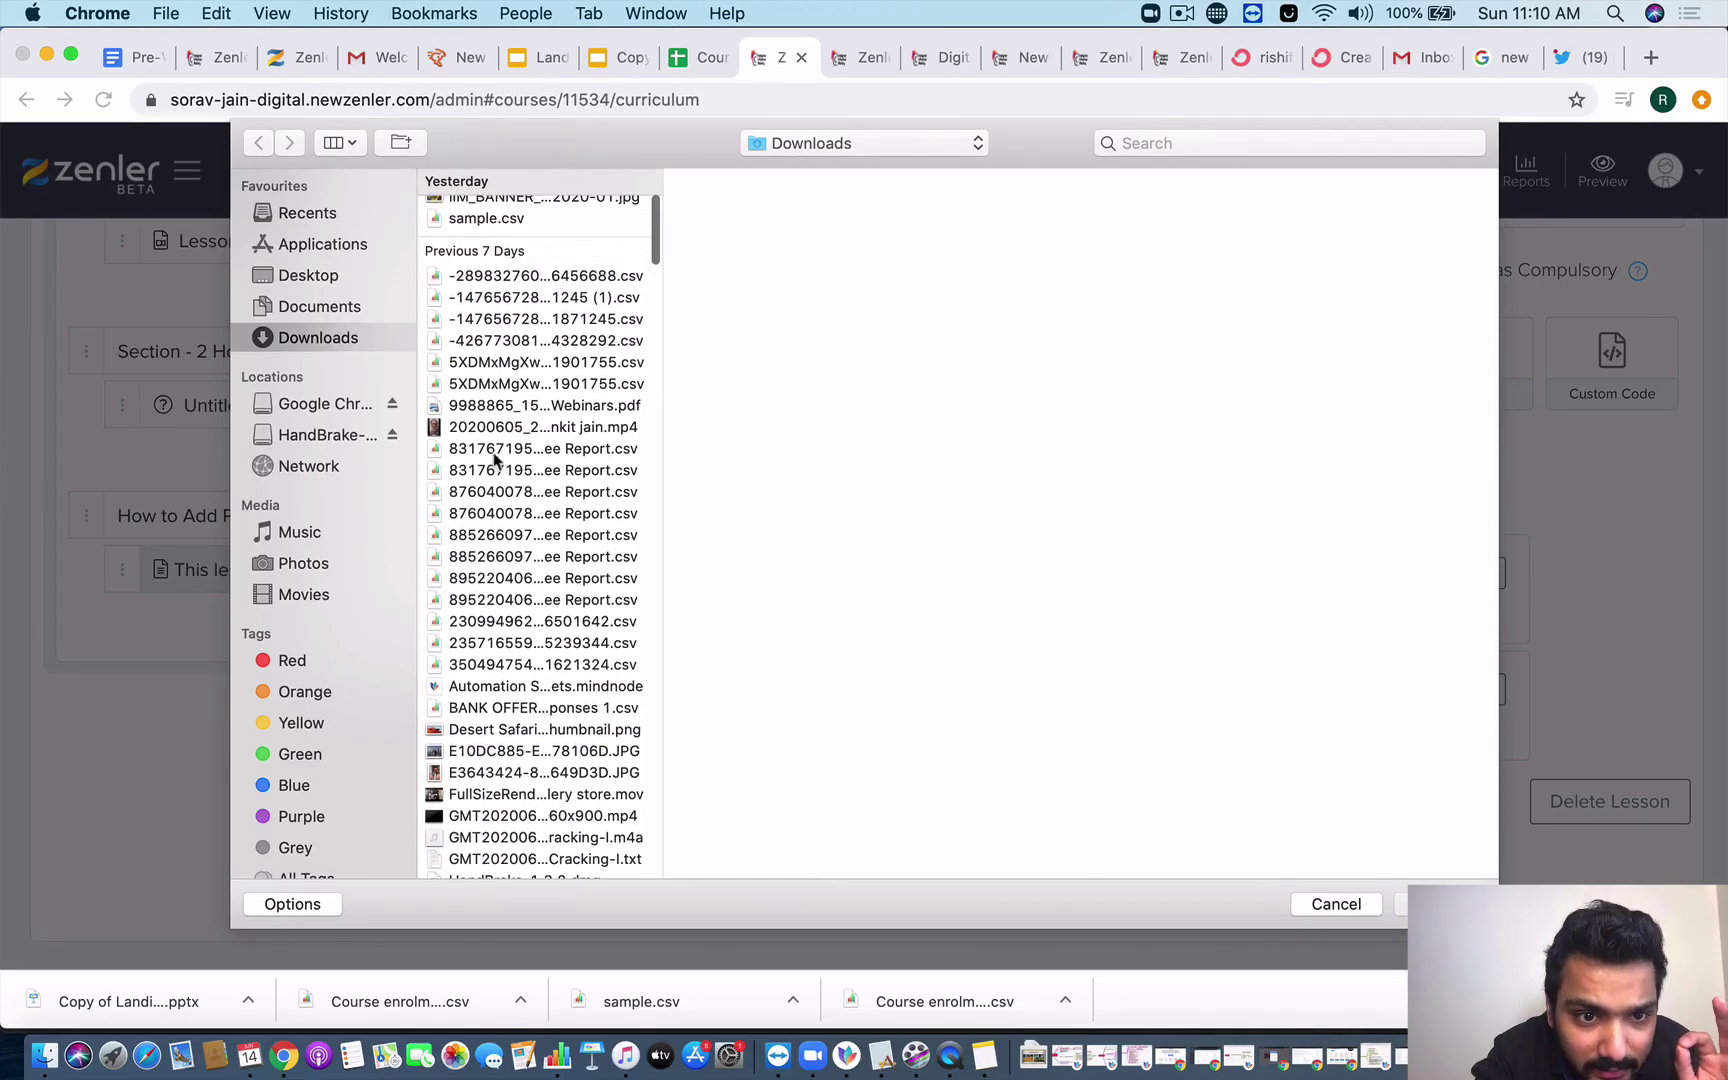
pyautogui.scroll(3, 485, 405)
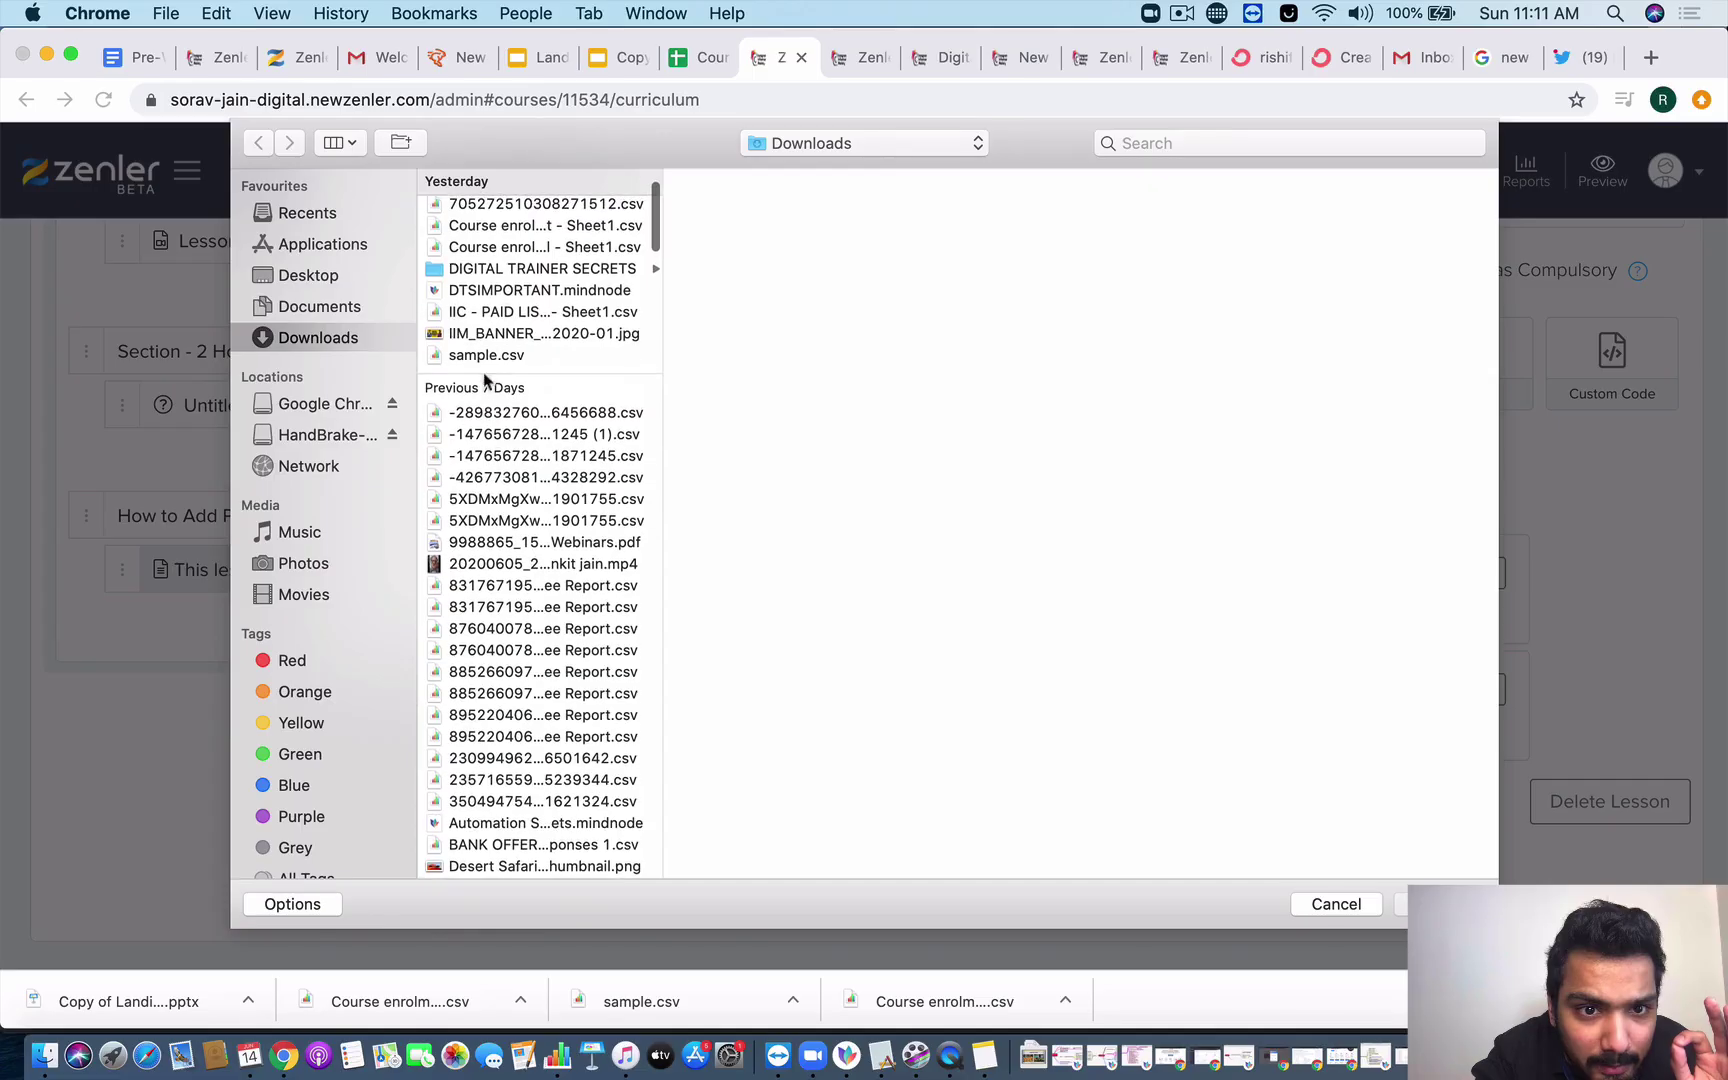
pyautogui.click(485, 336)
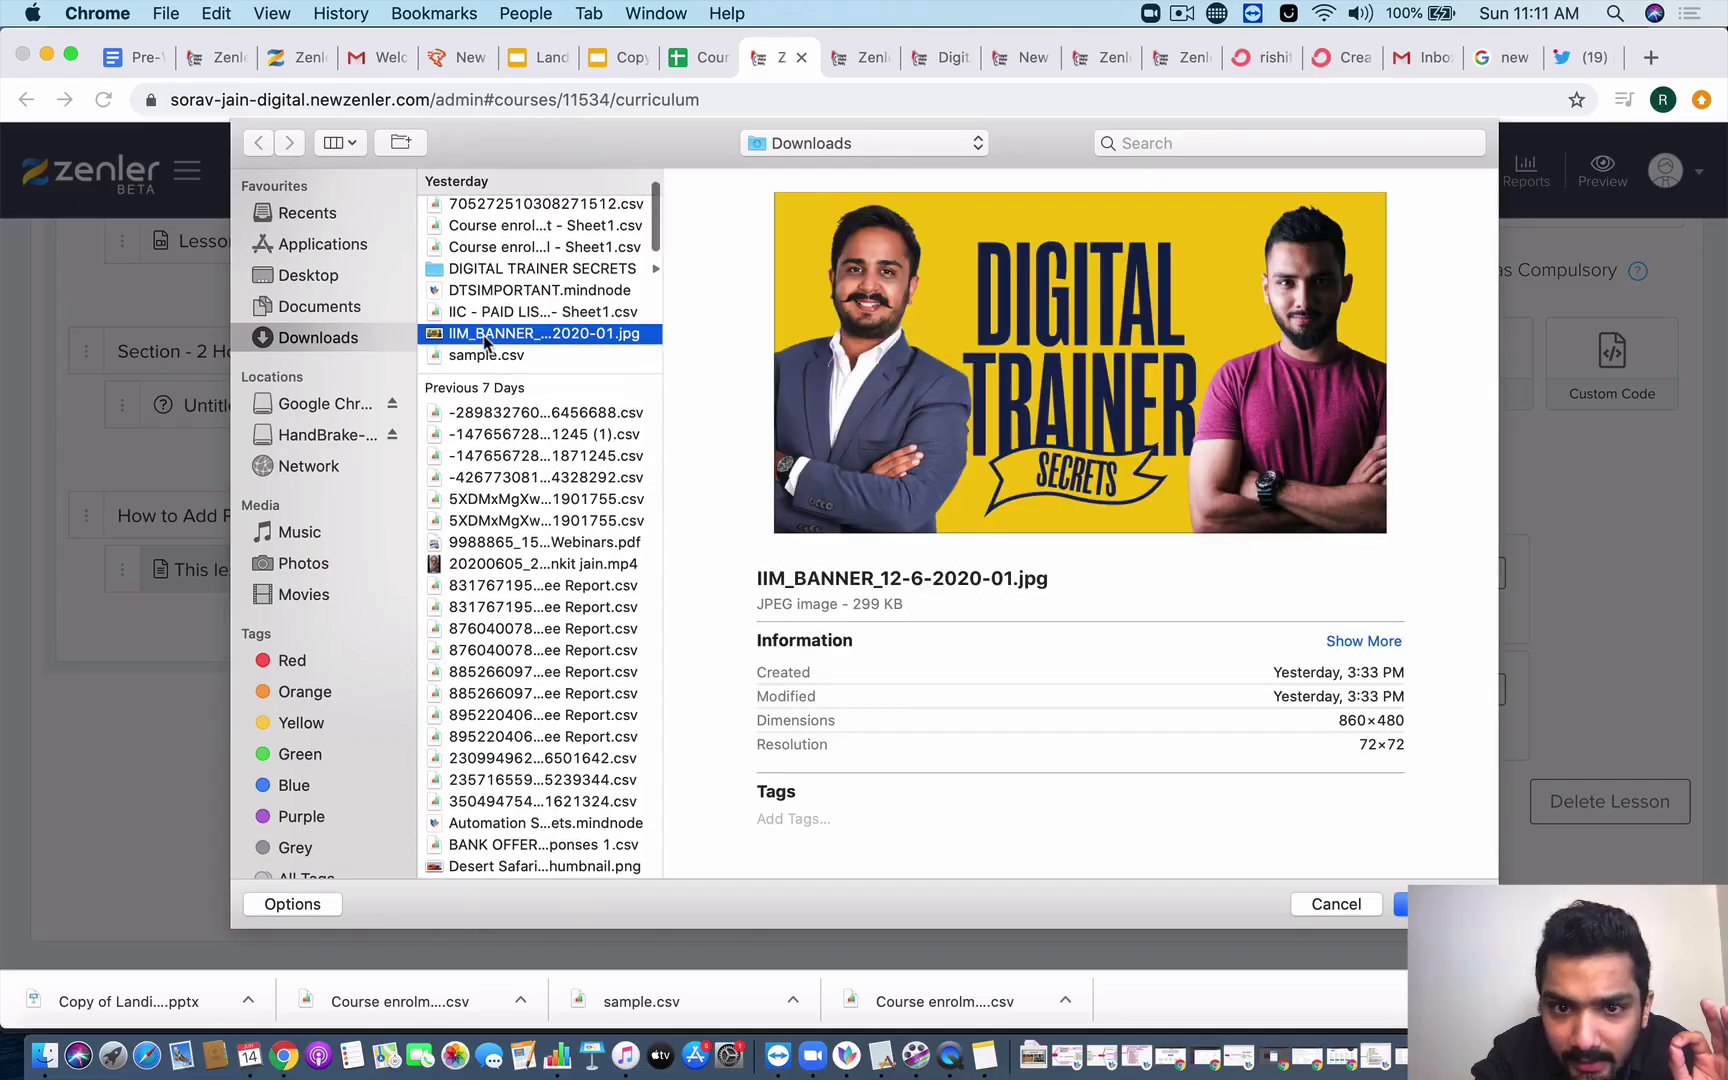
pyautogui.scroll(2, 488, 370)
pyautogui.doubleClick(500, 405)
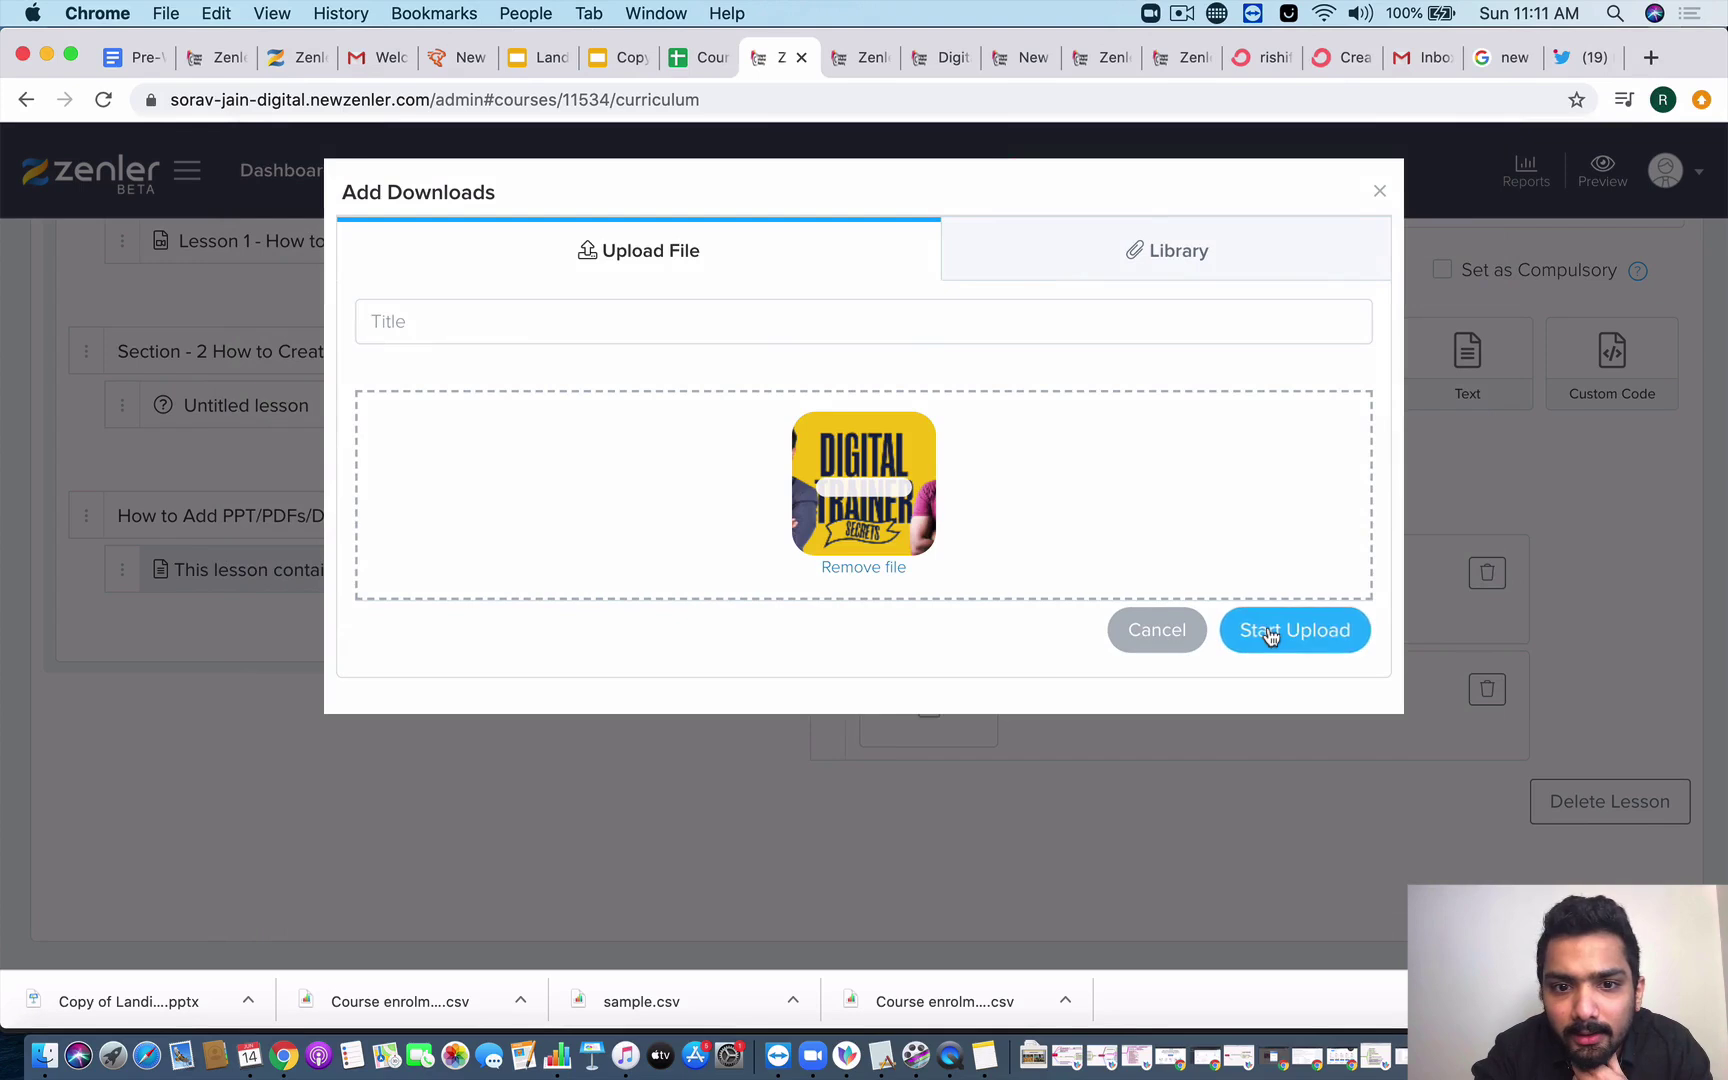
pyautogui.click(1270, 632)
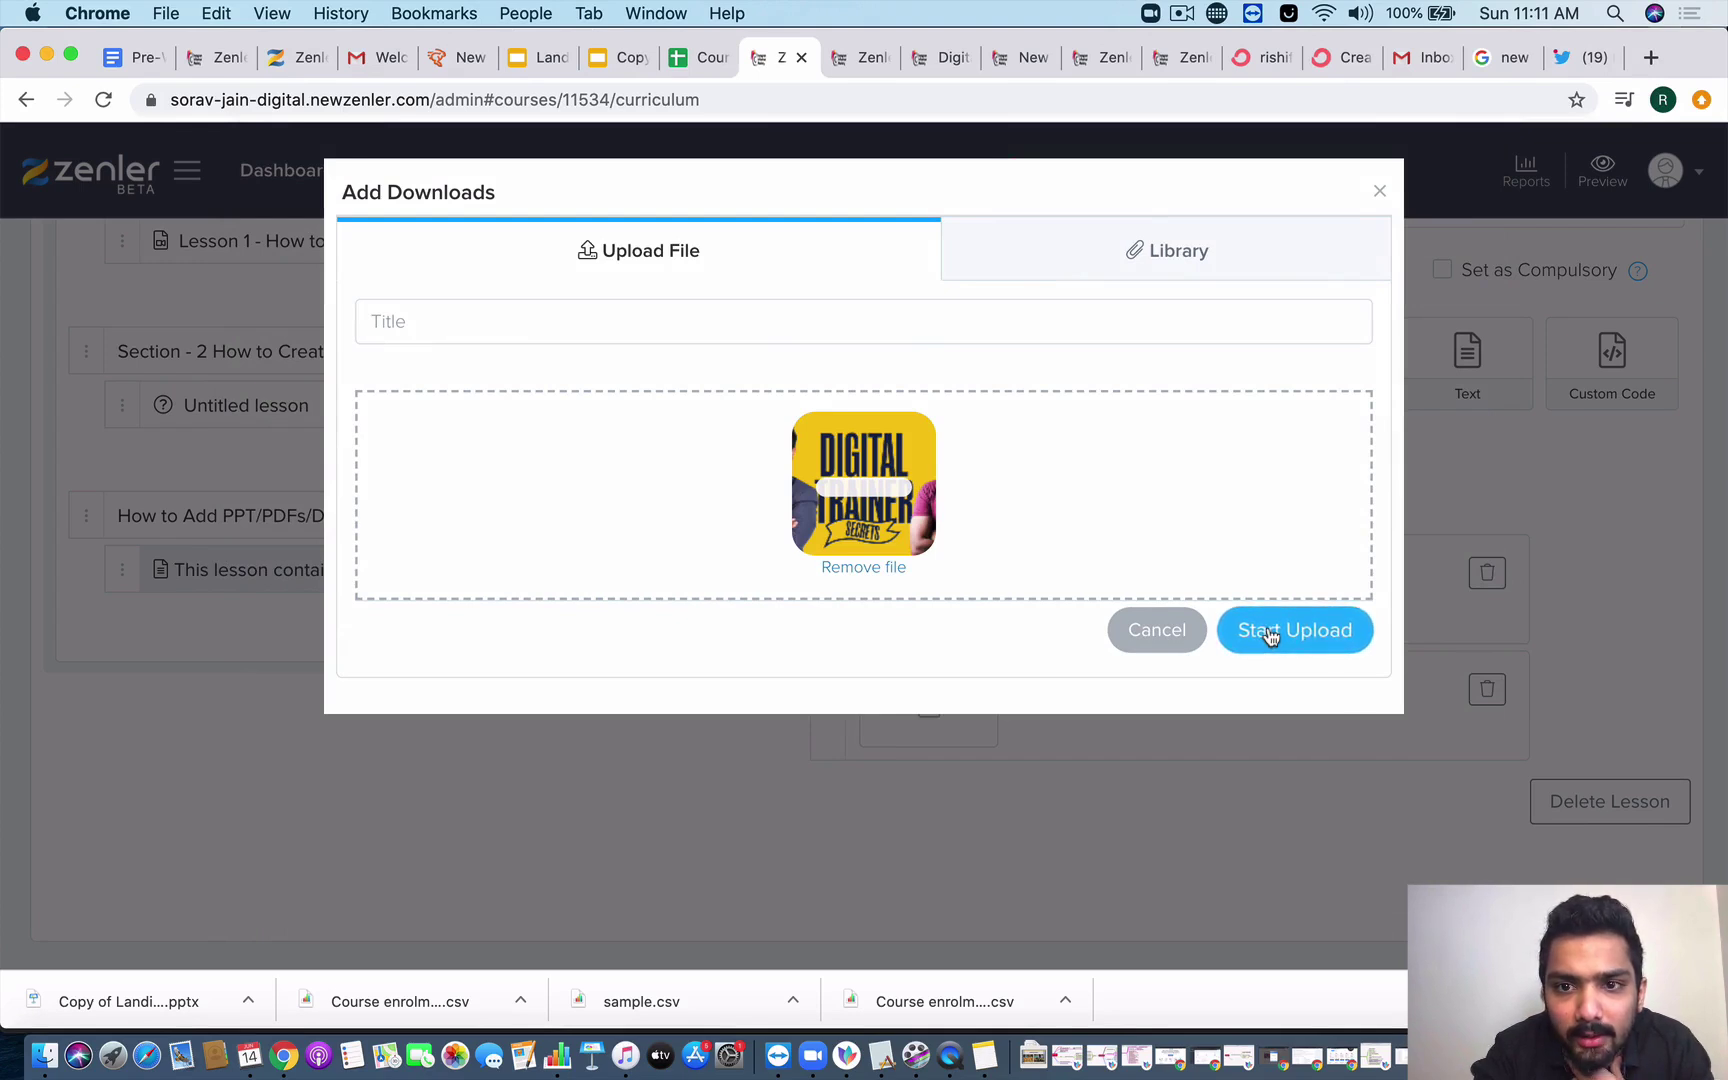
# - Browse the library of previously uploaded files available as lesson downloads
pyautogui.click(1172, 249)
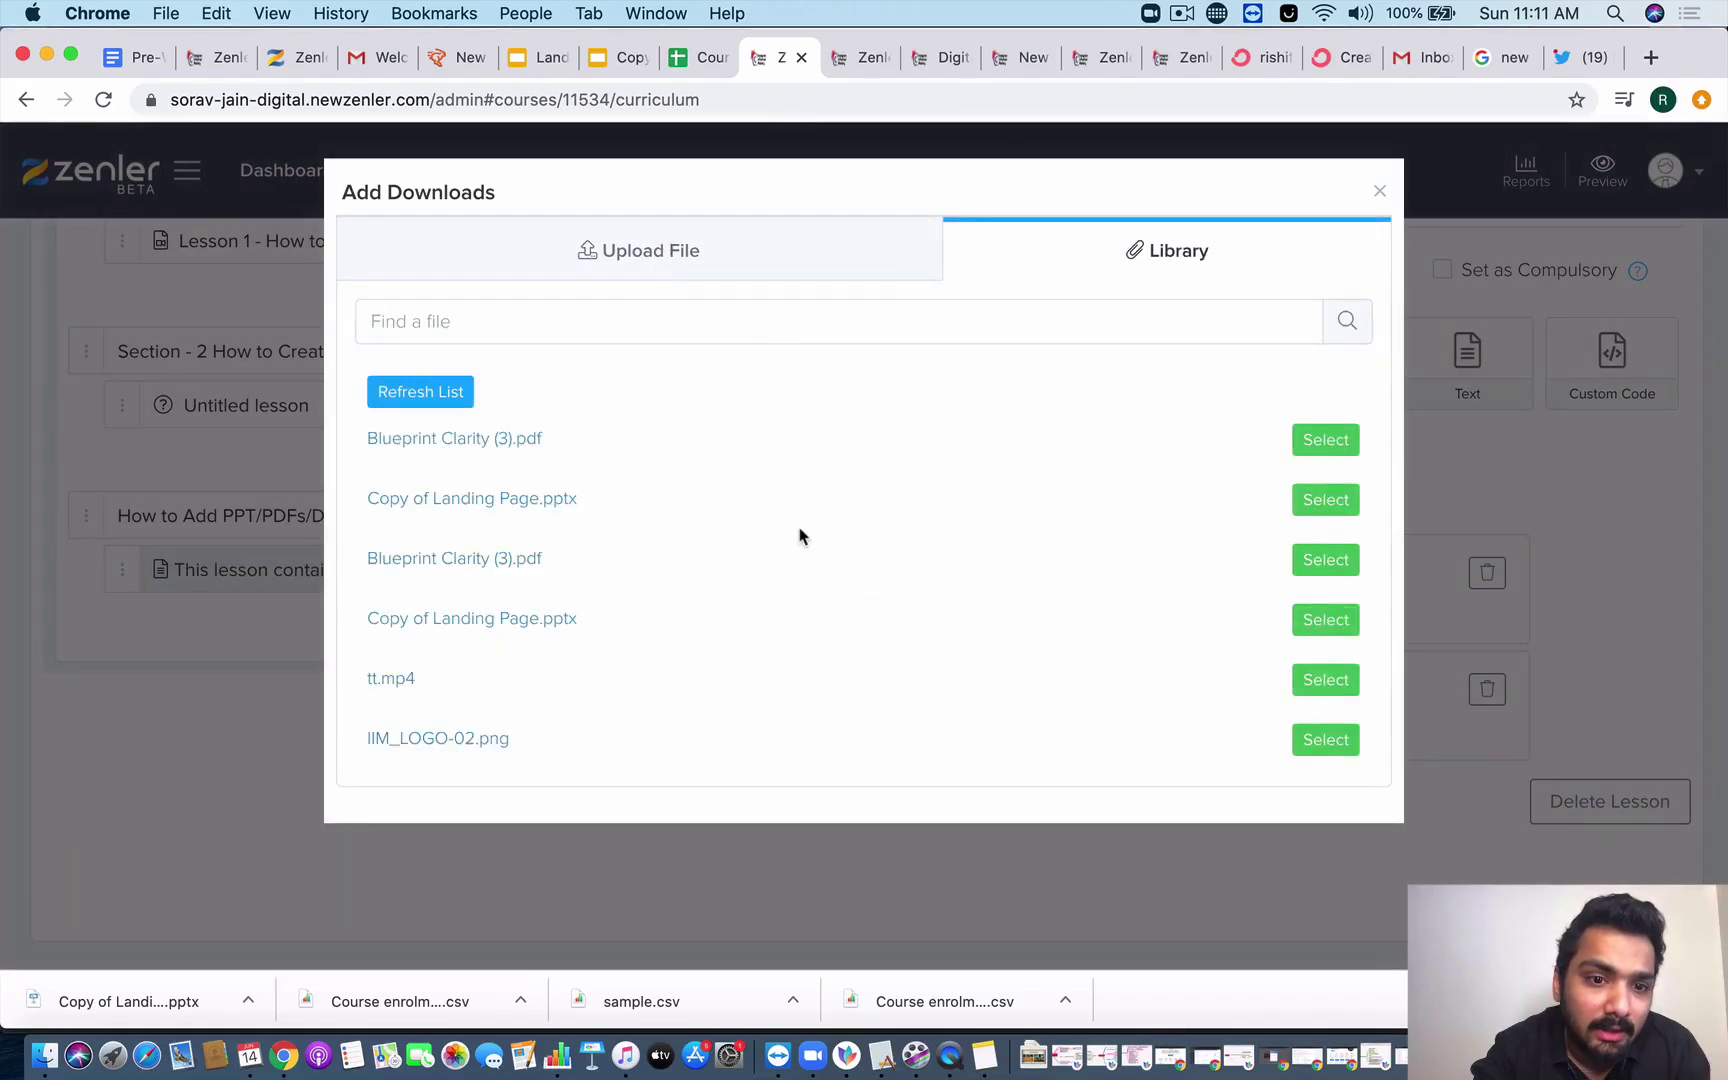
pyautogui.scroll(-2, 799, 537)
pyautogui.scroll(2, 799, 537)
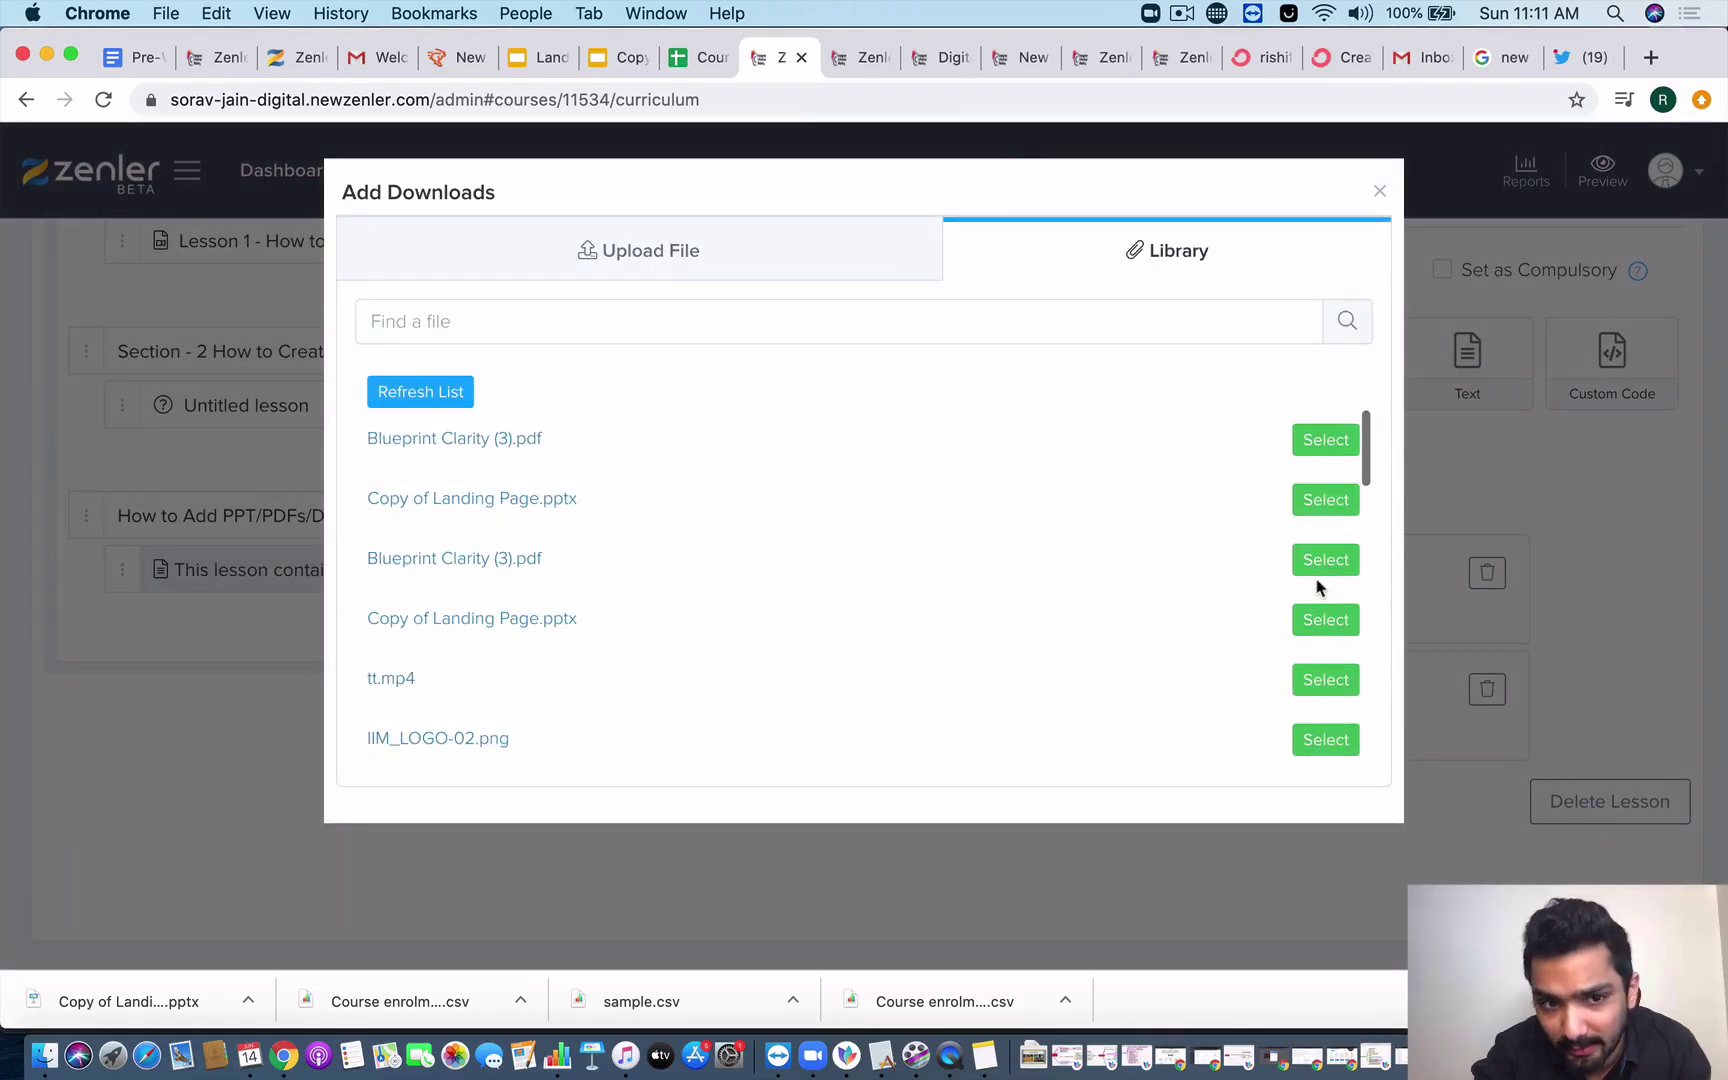
pyautogui.scroll(-10, 1316, 586)
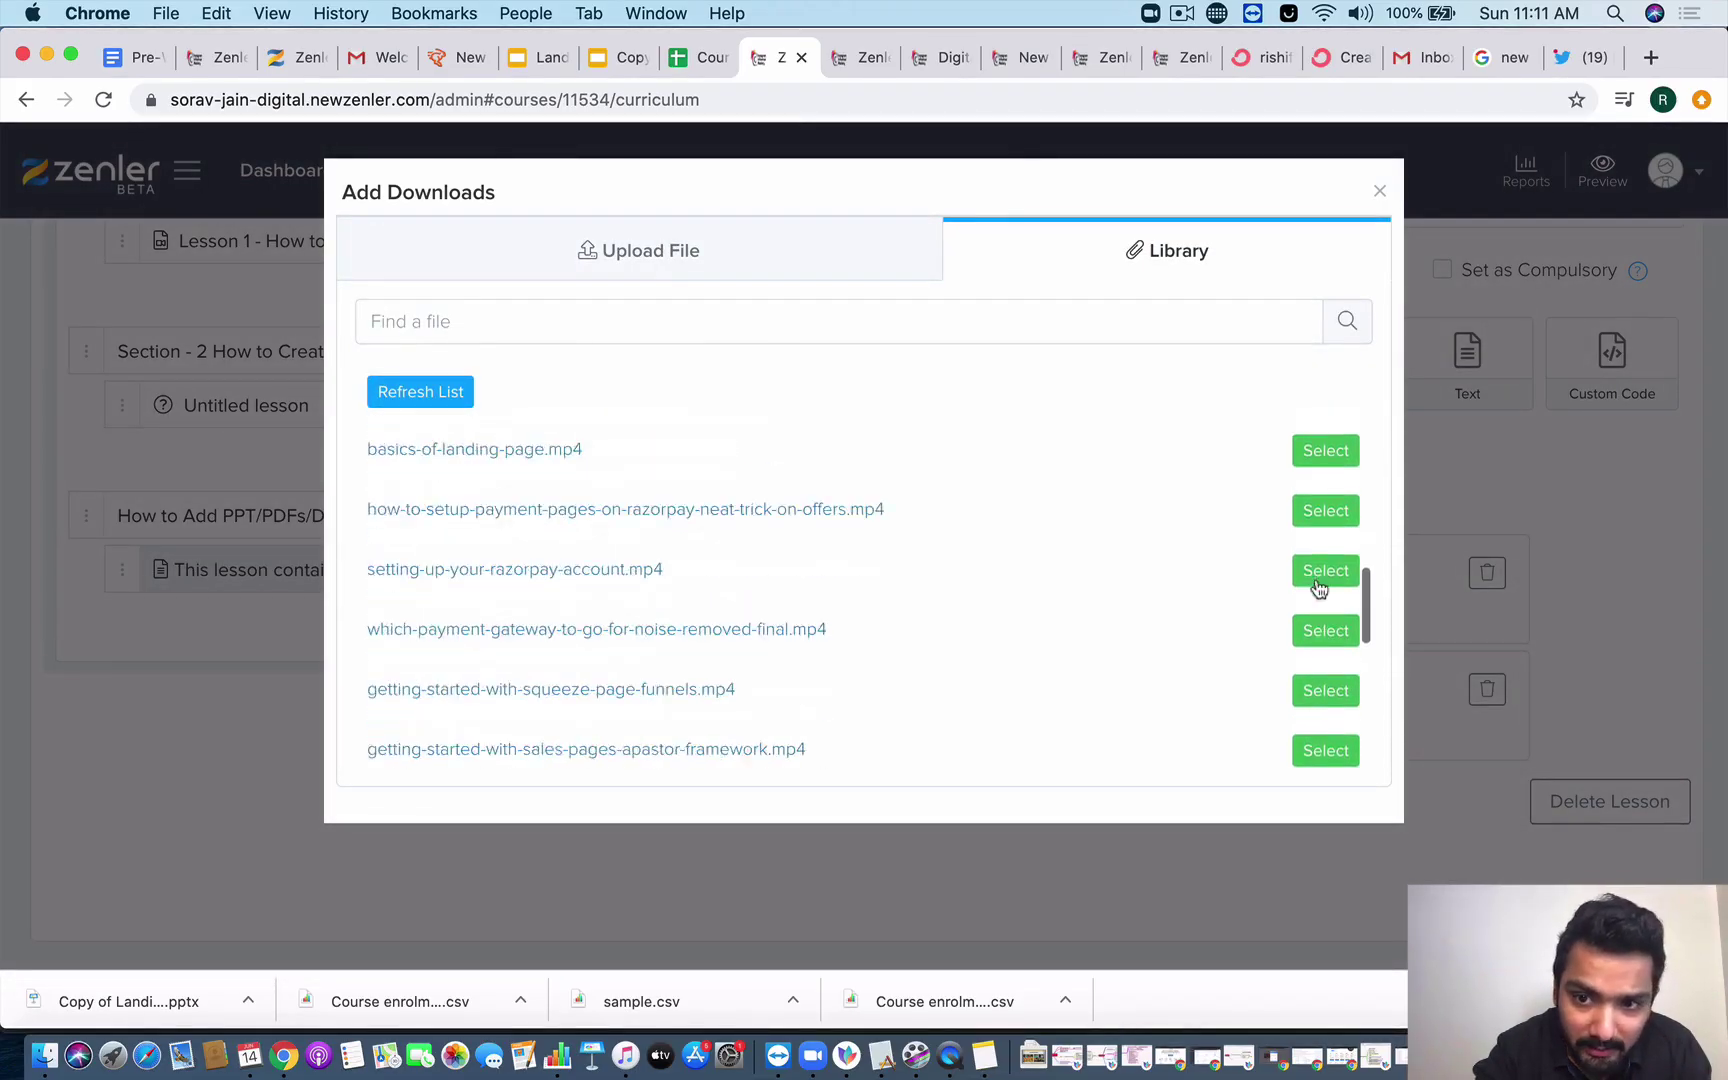
pyautogui.scroll(15, 1316, 586)
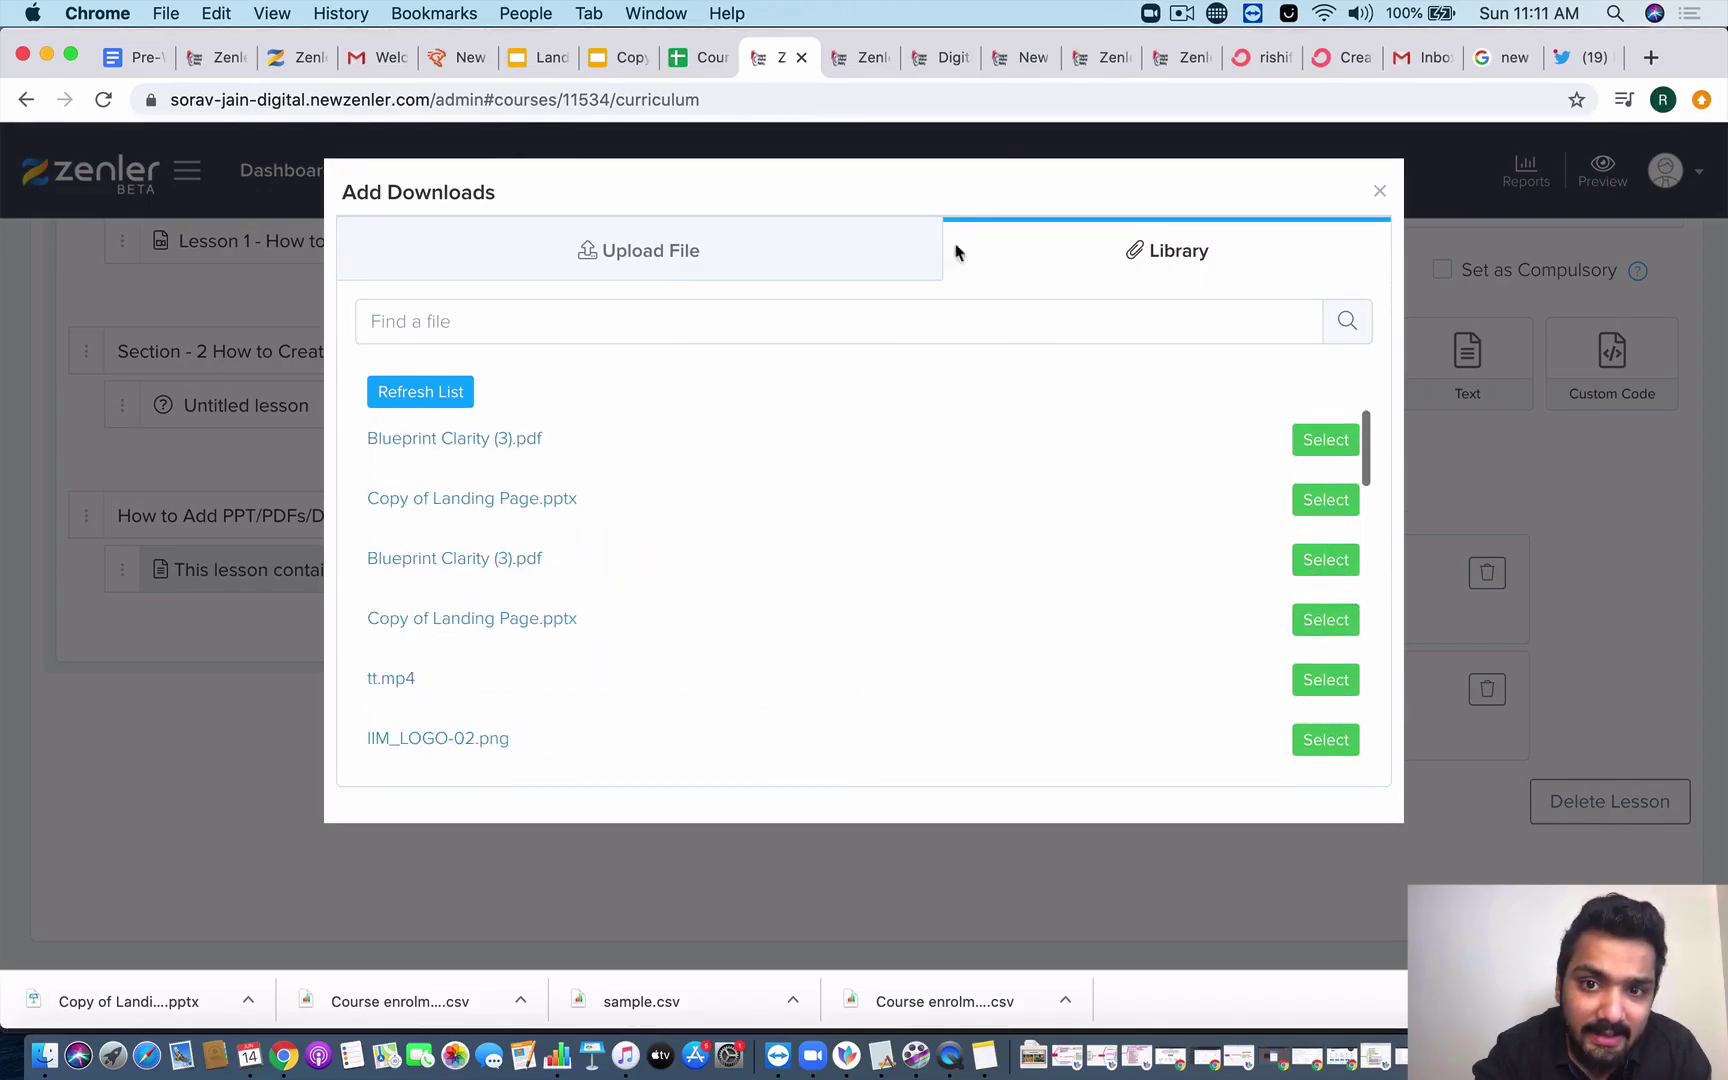
# - Title the chosen download "This is Digital Trainer Secrets File" and upload it to the lesson
pyautogui.click(698, 270)
pyautogui.click(1292, 652)
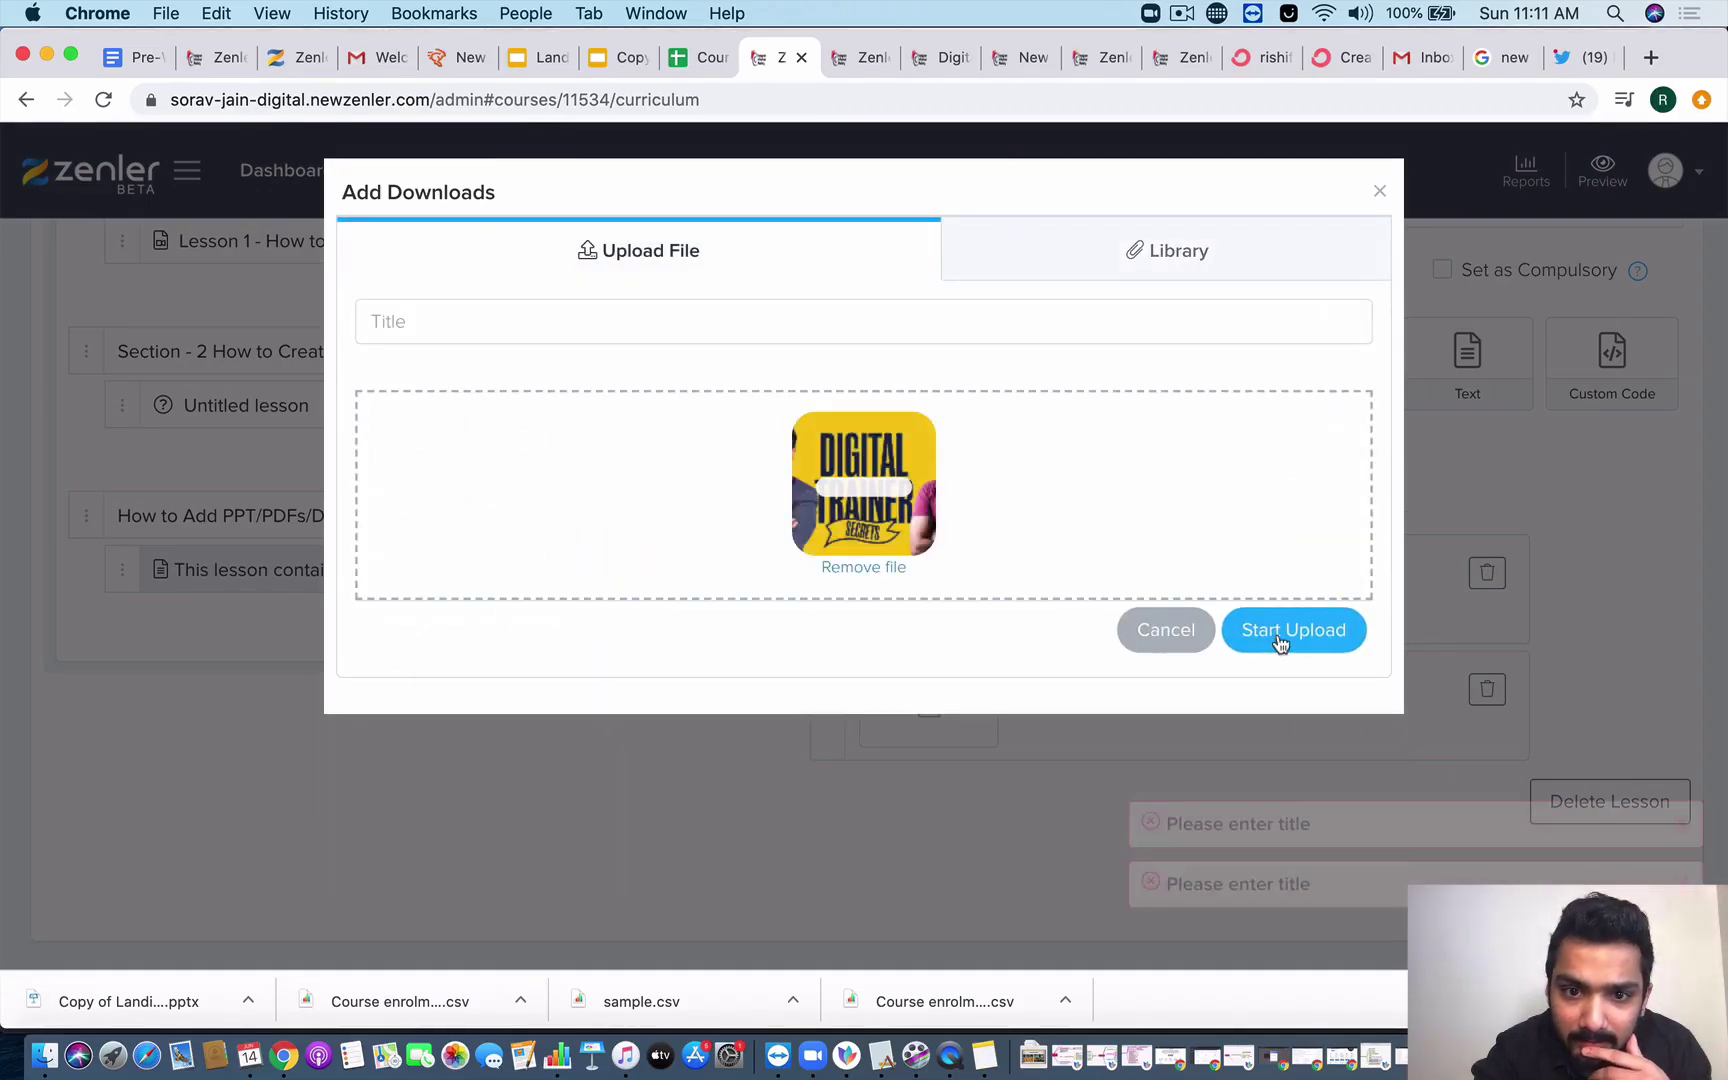
pyautogui.click(627, 313)
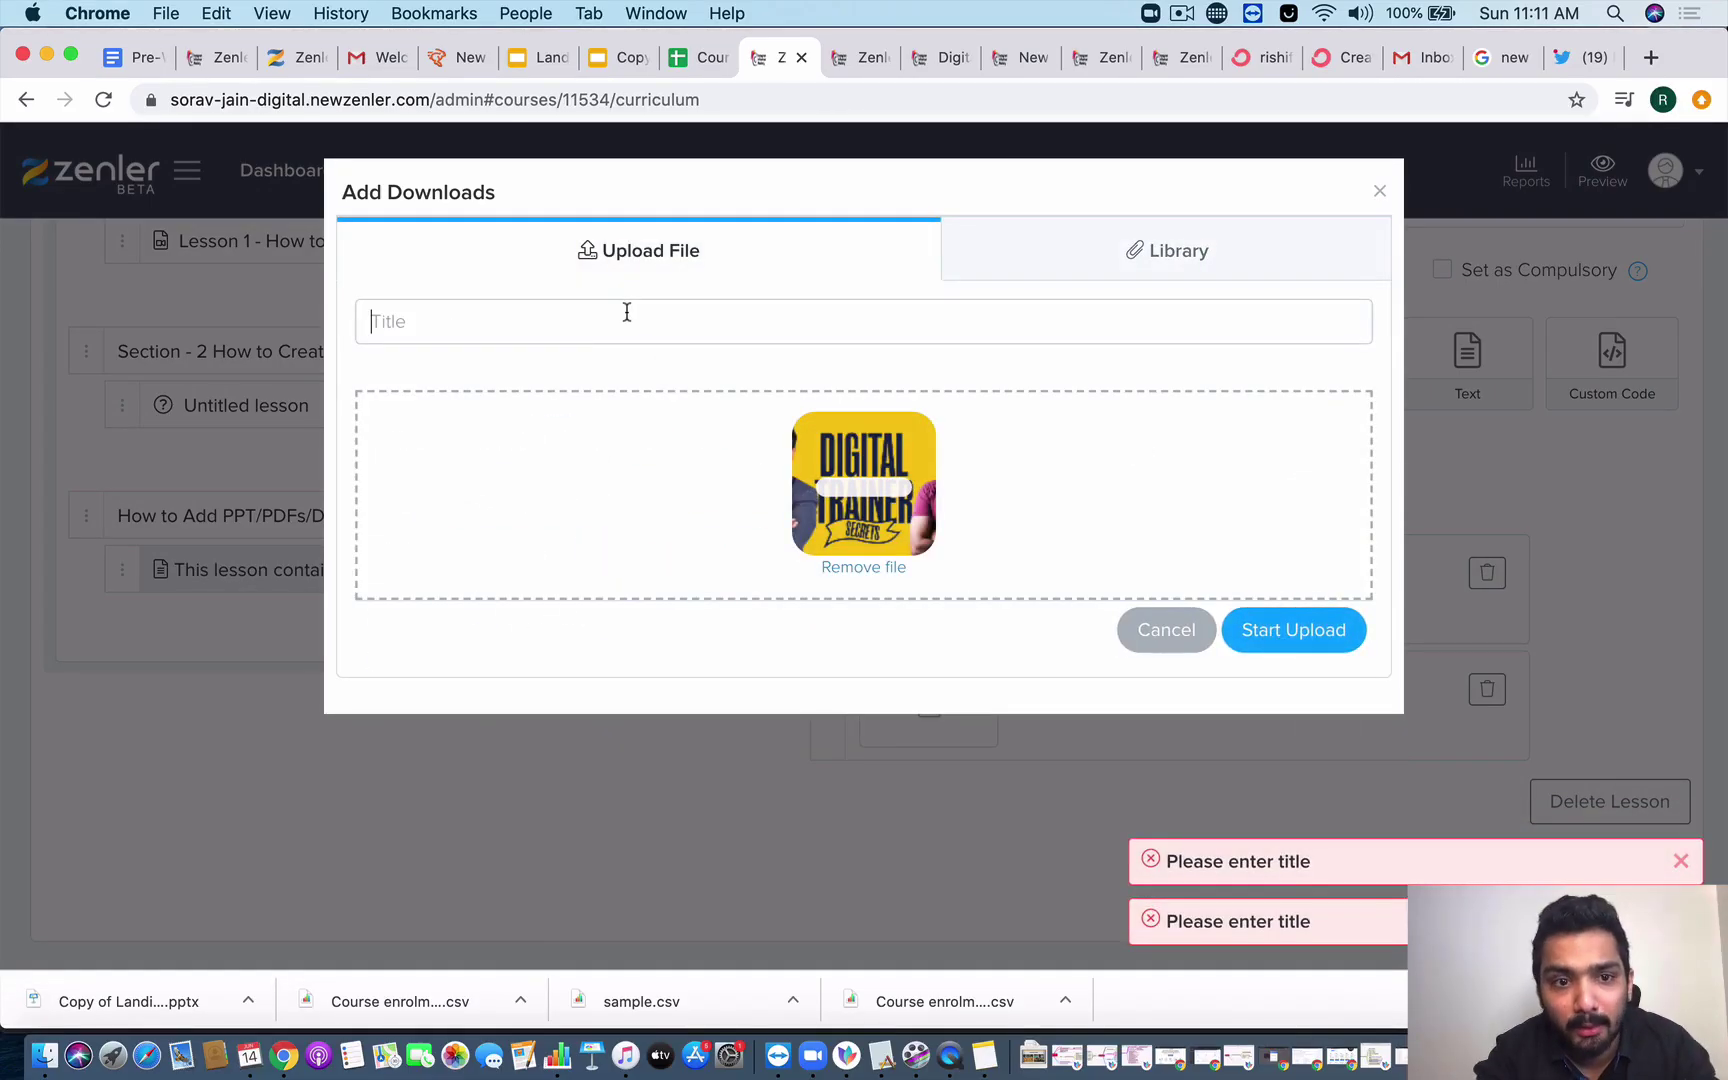
pyautogui.write('This is Digital Trainer Secrets')
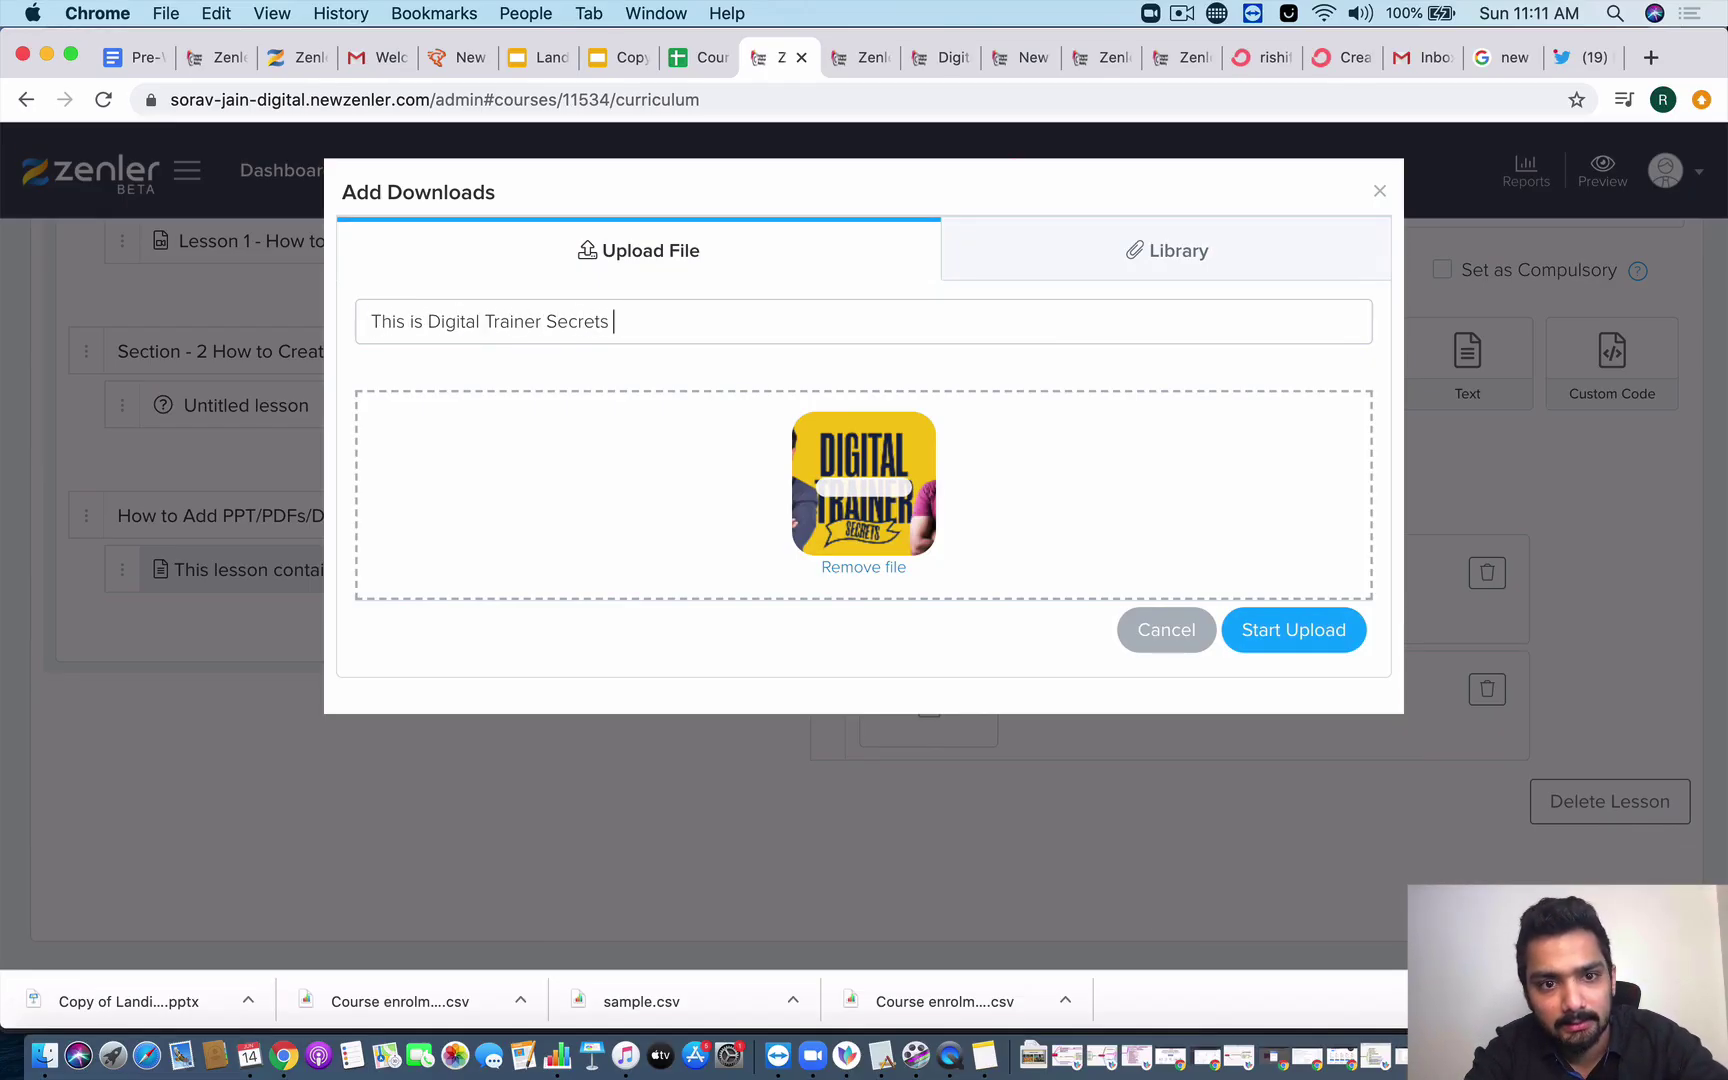
pyautogui.write(' File')
pyautogui.click(1272, 634)
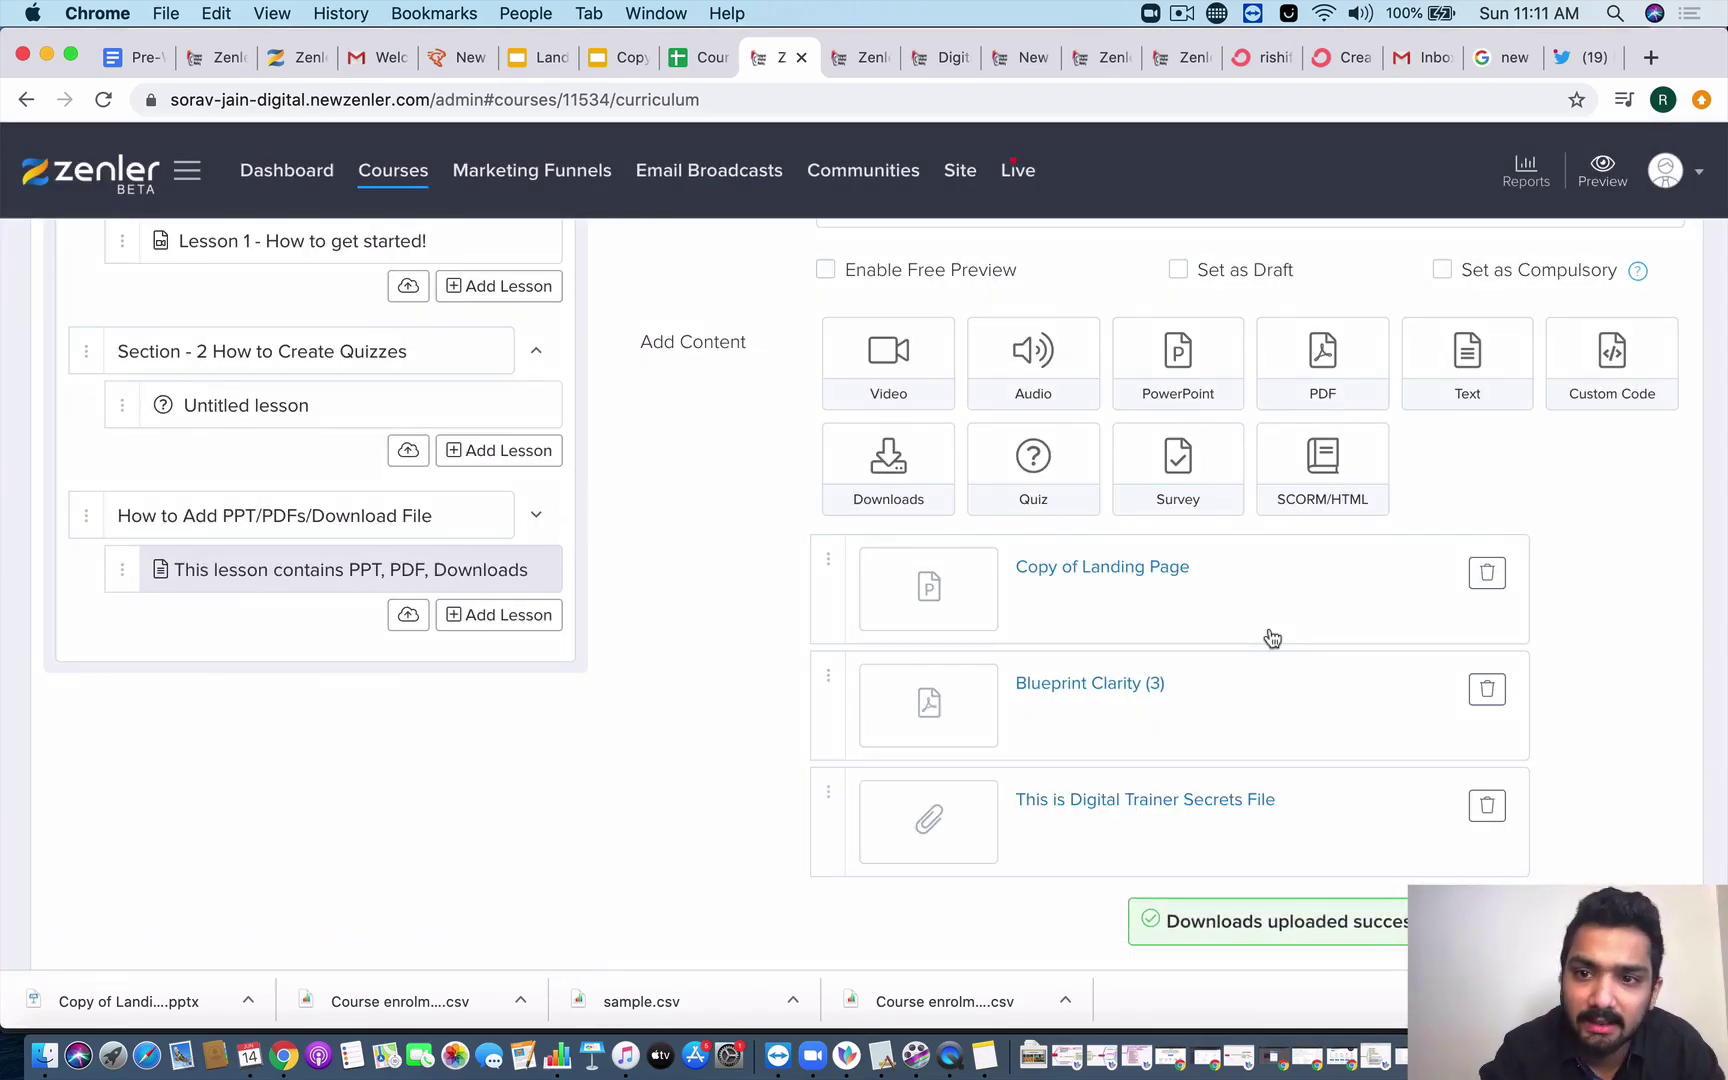
# - Preview the New Zenler Secrets course access page as a student and switch to the newly opened page
pyautogui.scroll(3, 1272, 637)
pyautogui.scroll(-2, 1272, 637)
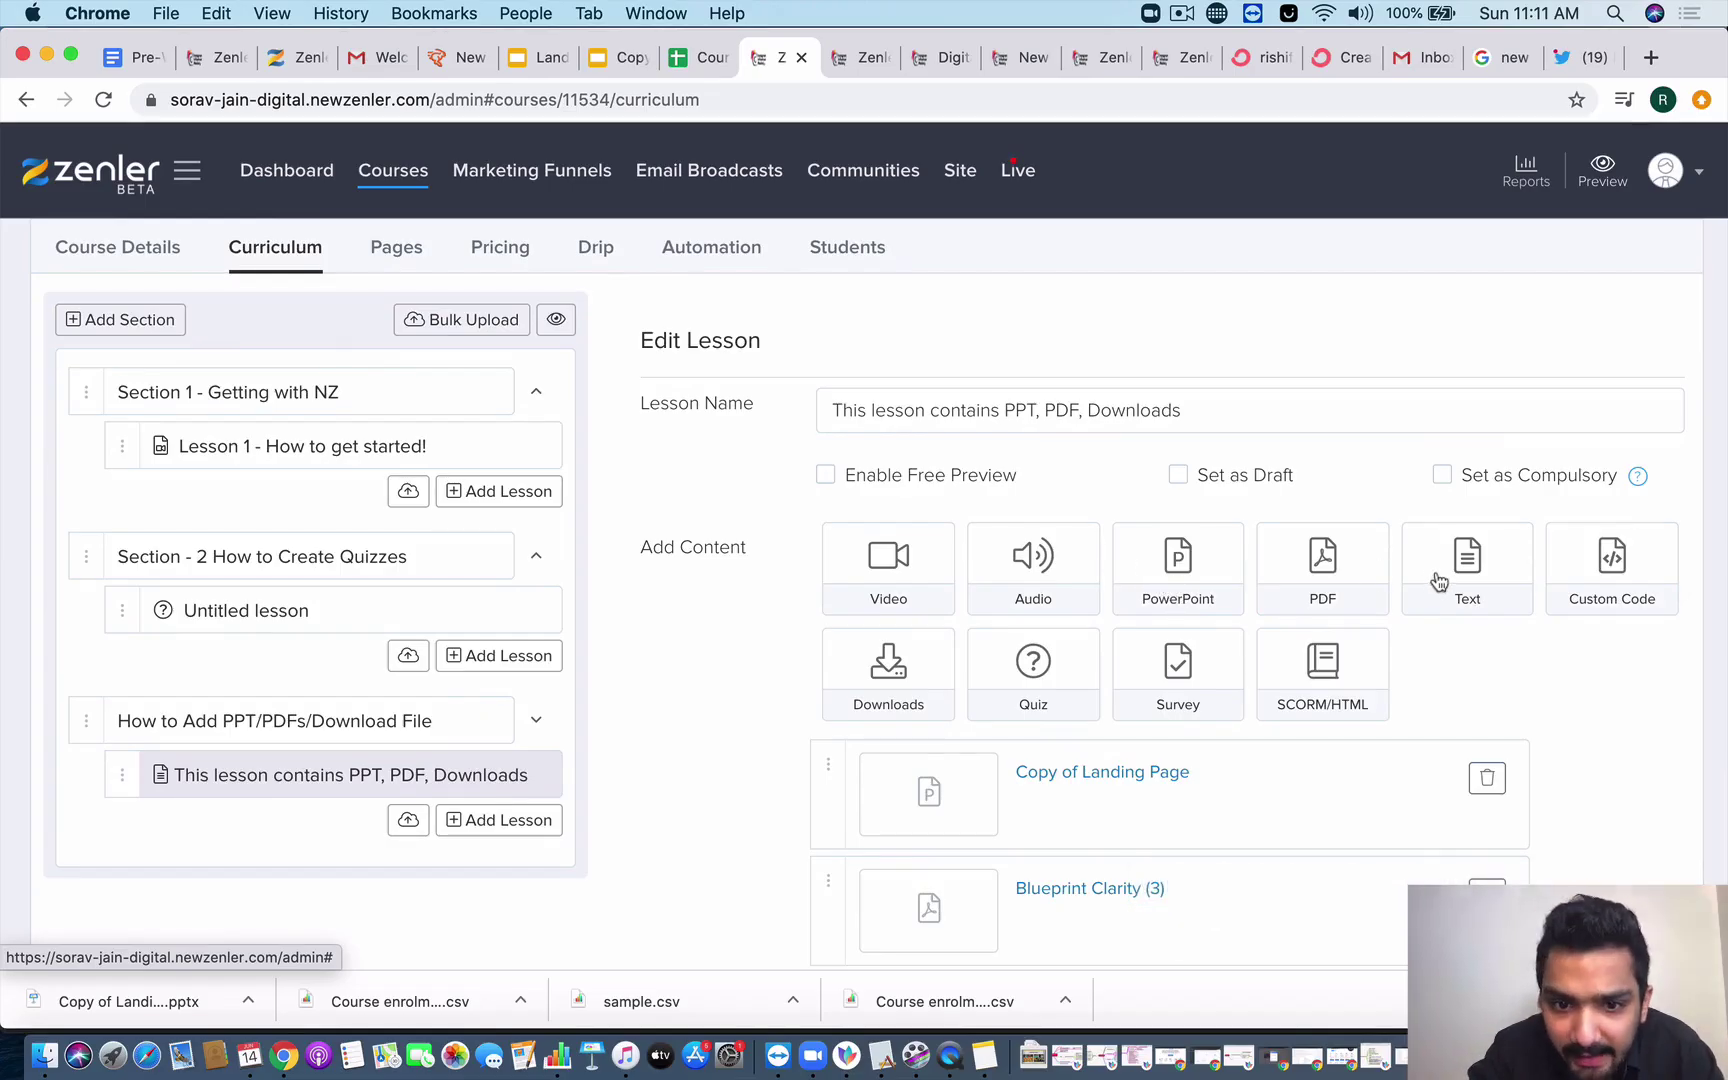
pyautogui.scroll(1, 1454, 328)
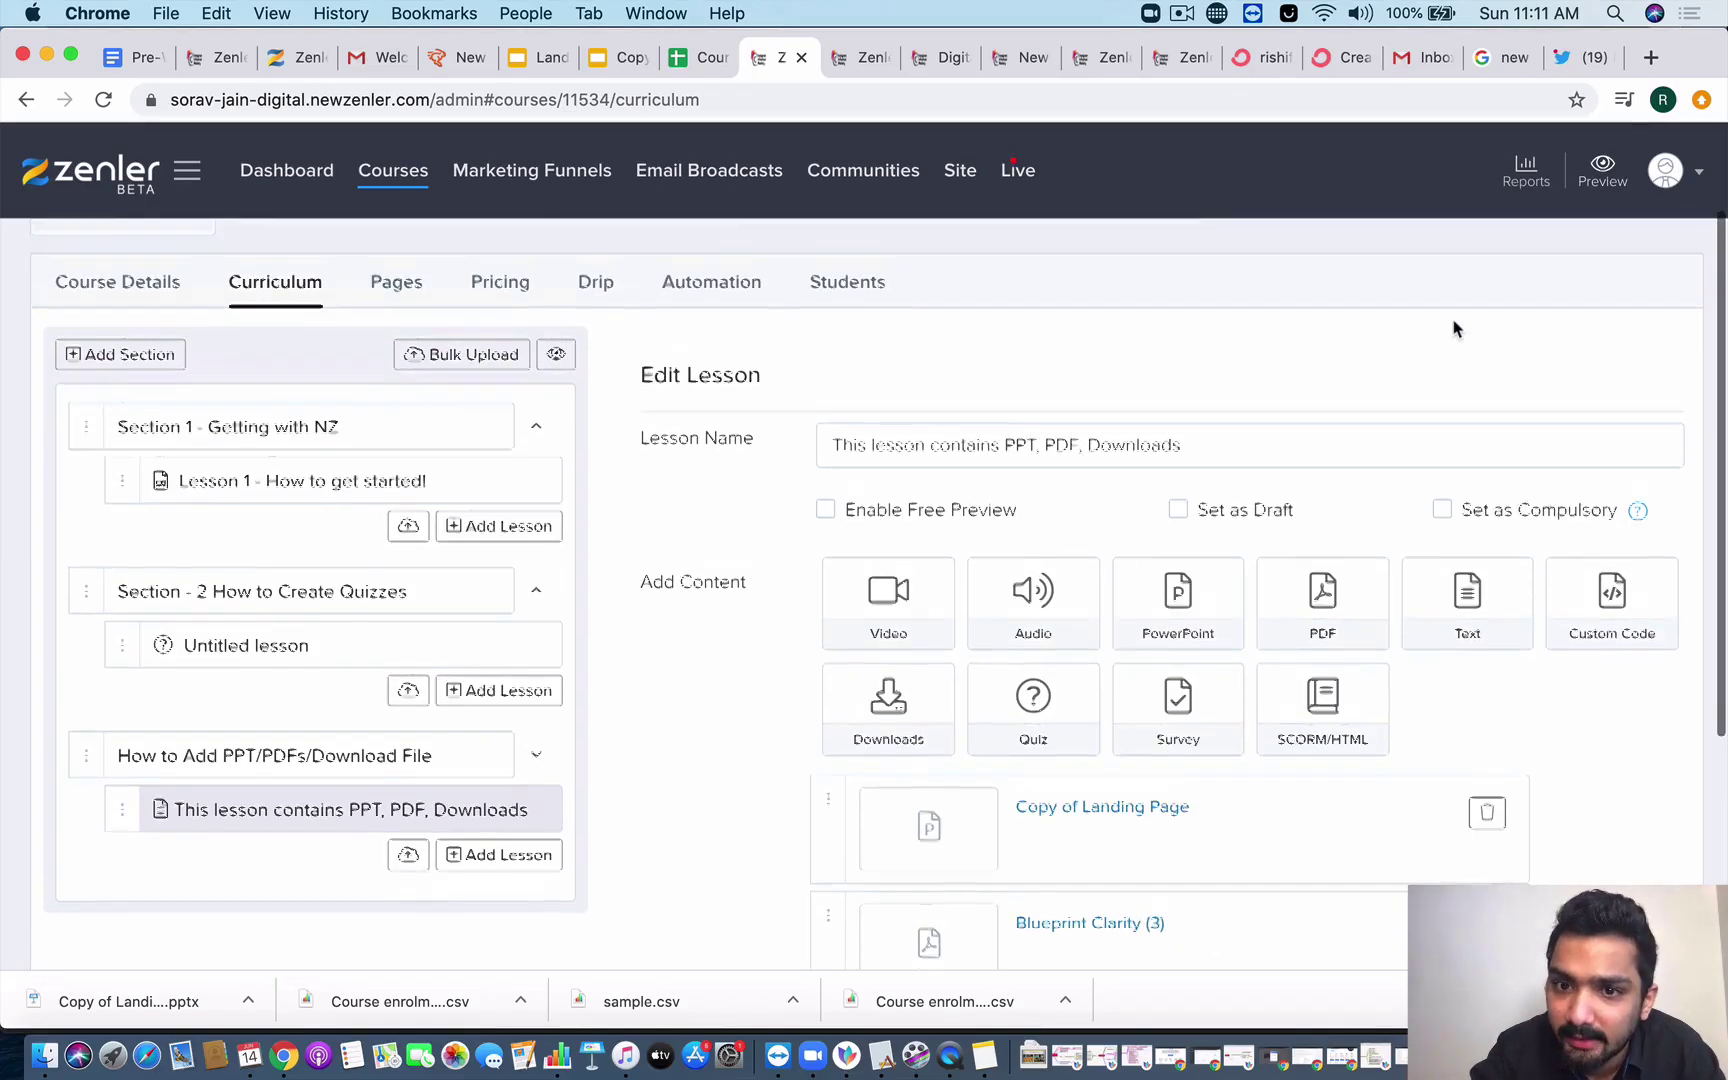
pyautogui.scroll(2, 1454, 328)
pyautogui.click(1460, 288)
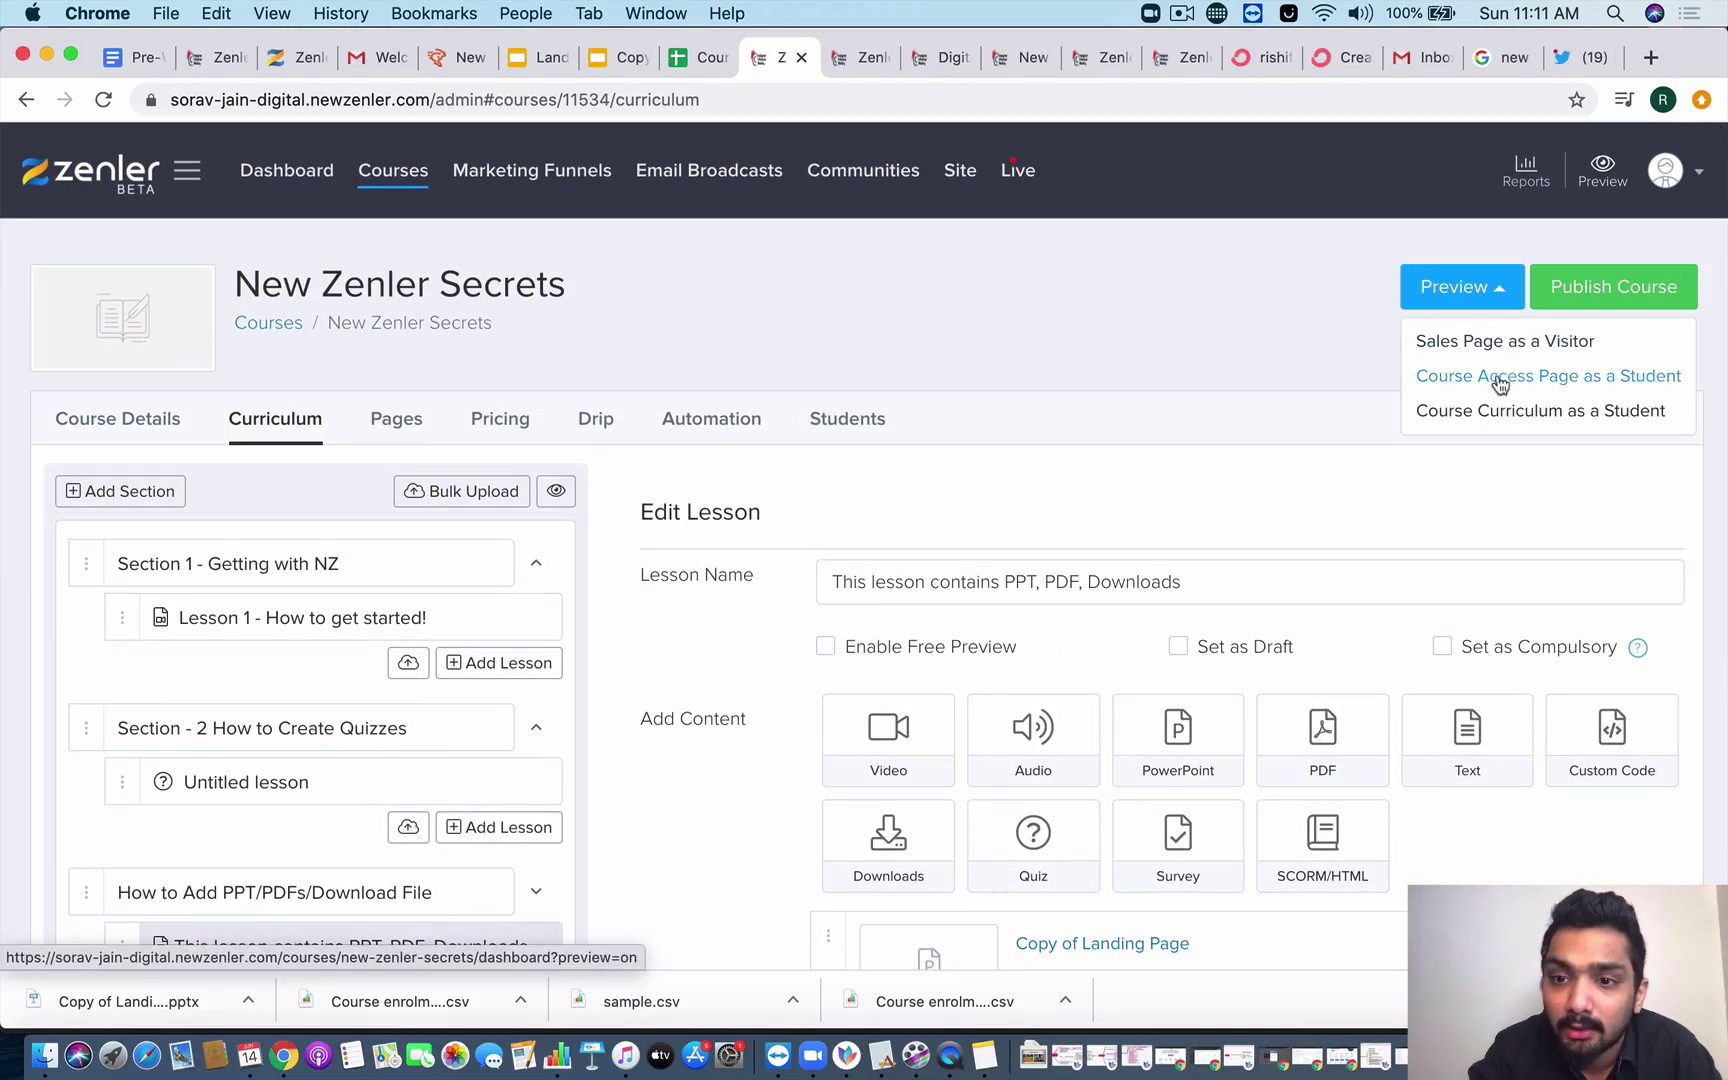
pyautogui.click(1490, 300)
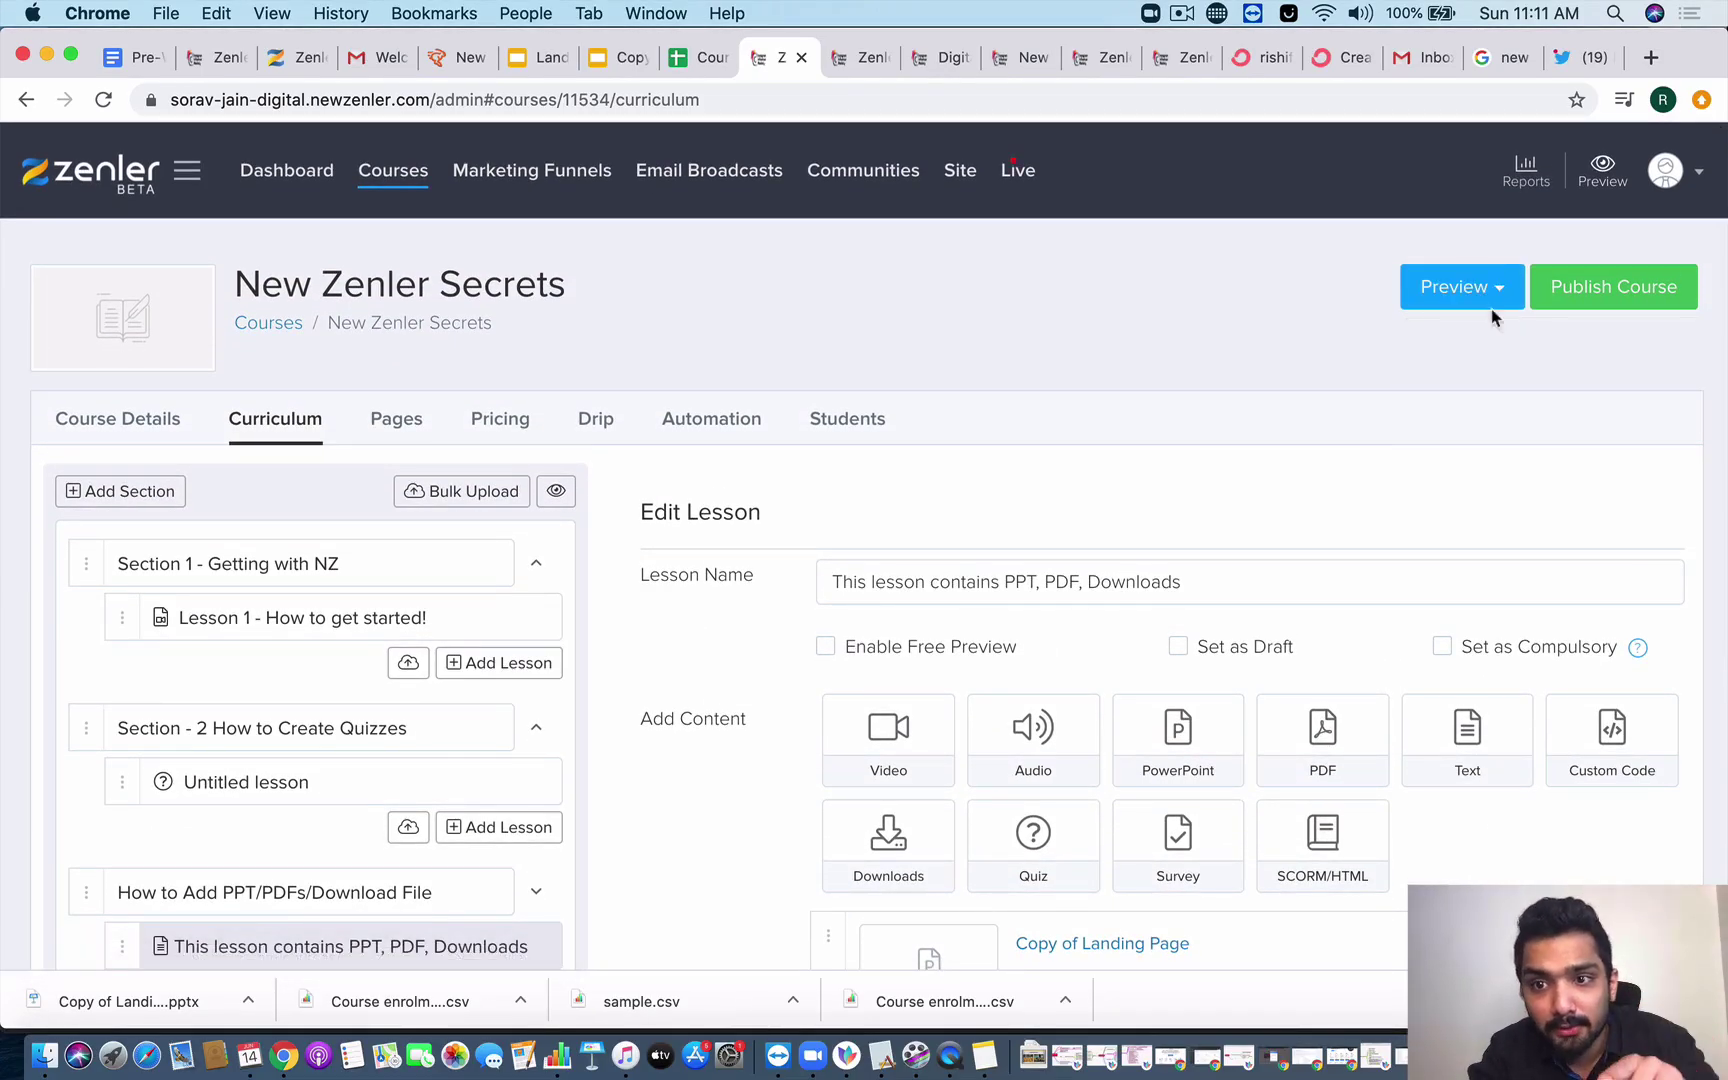
pyautogui.click(1490, 304)
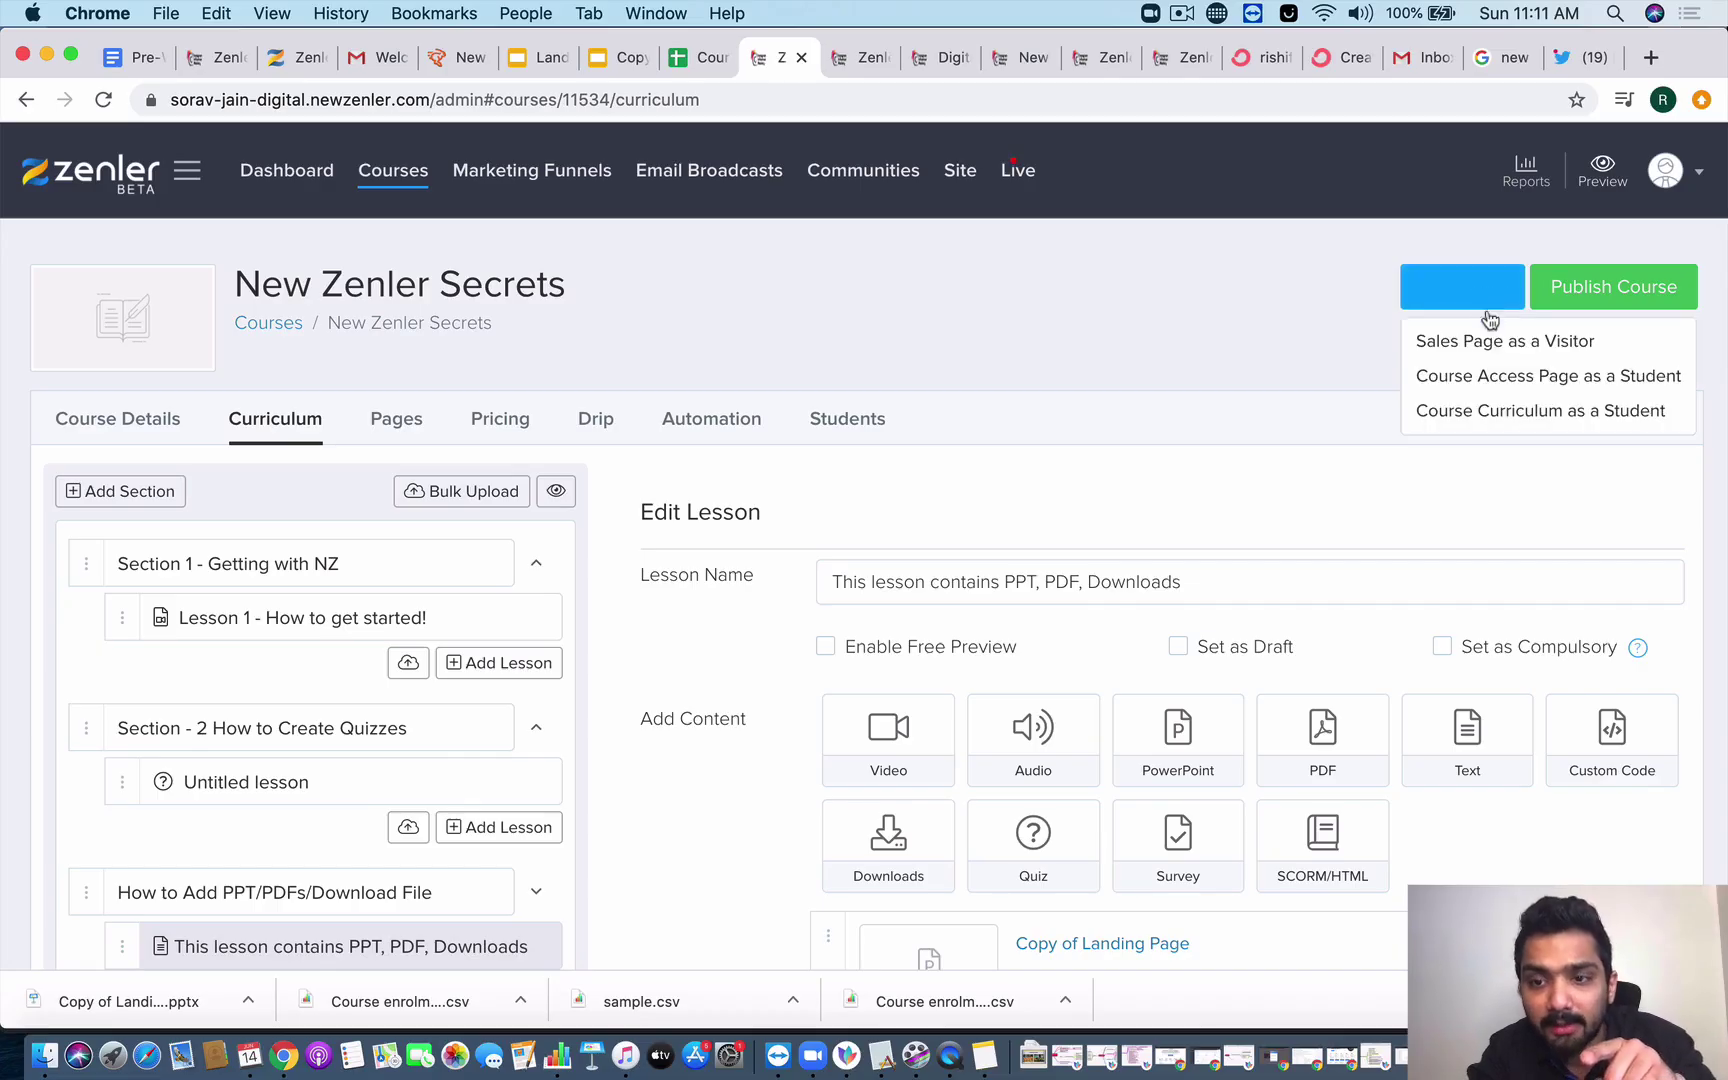
pyautogui.click(1487, 375)
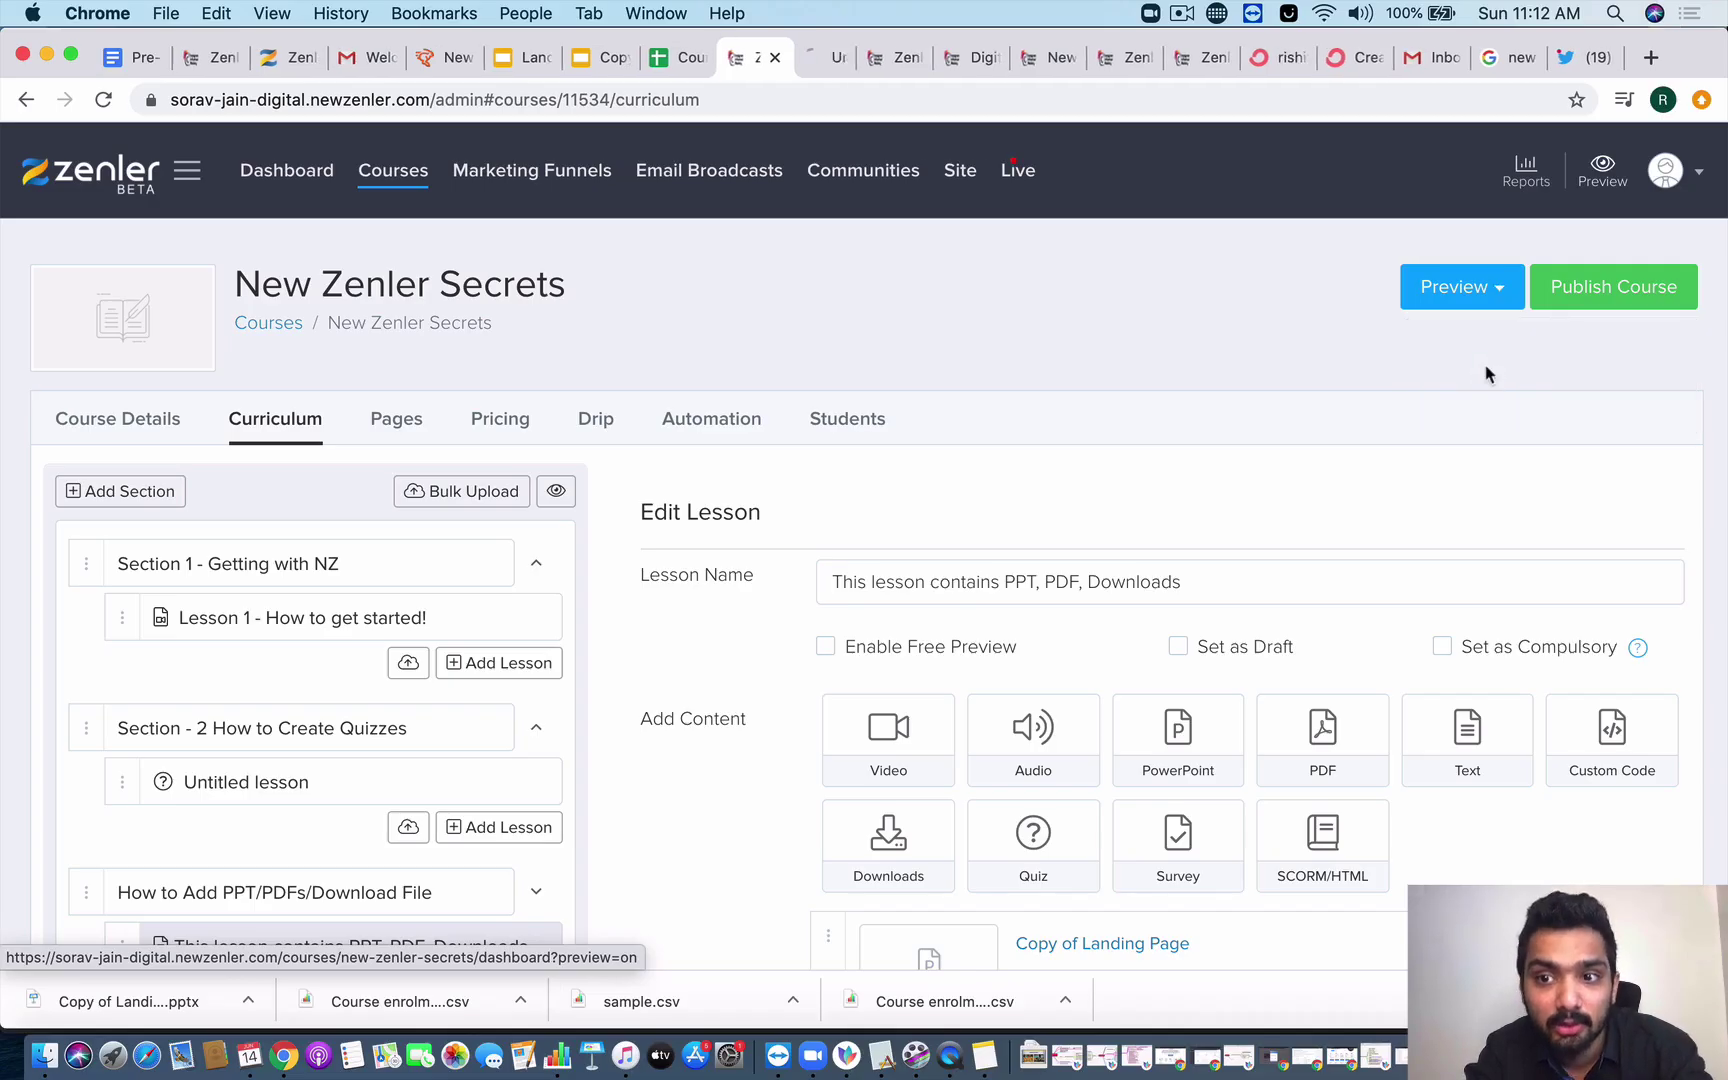
pyautogui.click(829, 57)
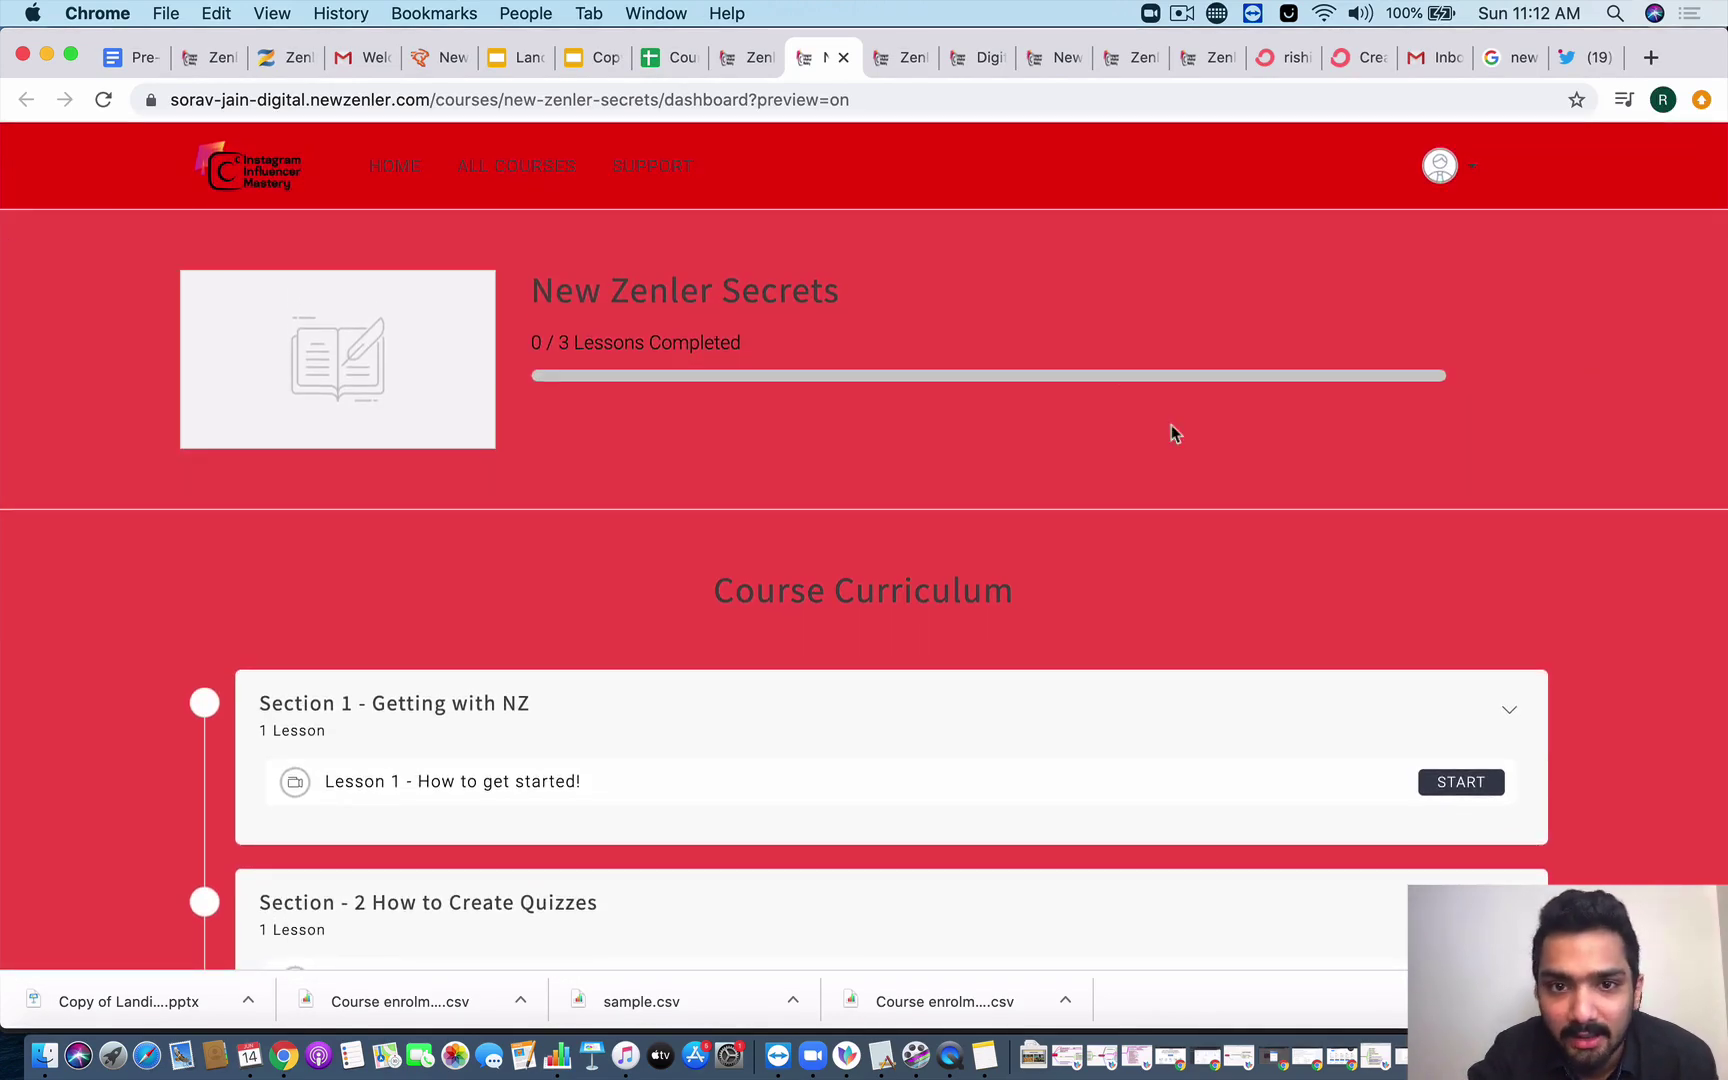
# - Review the course curriculum in the student preview and start the lesson "This lesson contains PPT, PDF, Downloads"
pyautogui.scroll(-1, 786, 356)
pyautogui.scroll(1, 786, 360)
pyautogui.scroll(-5, 884, 298)
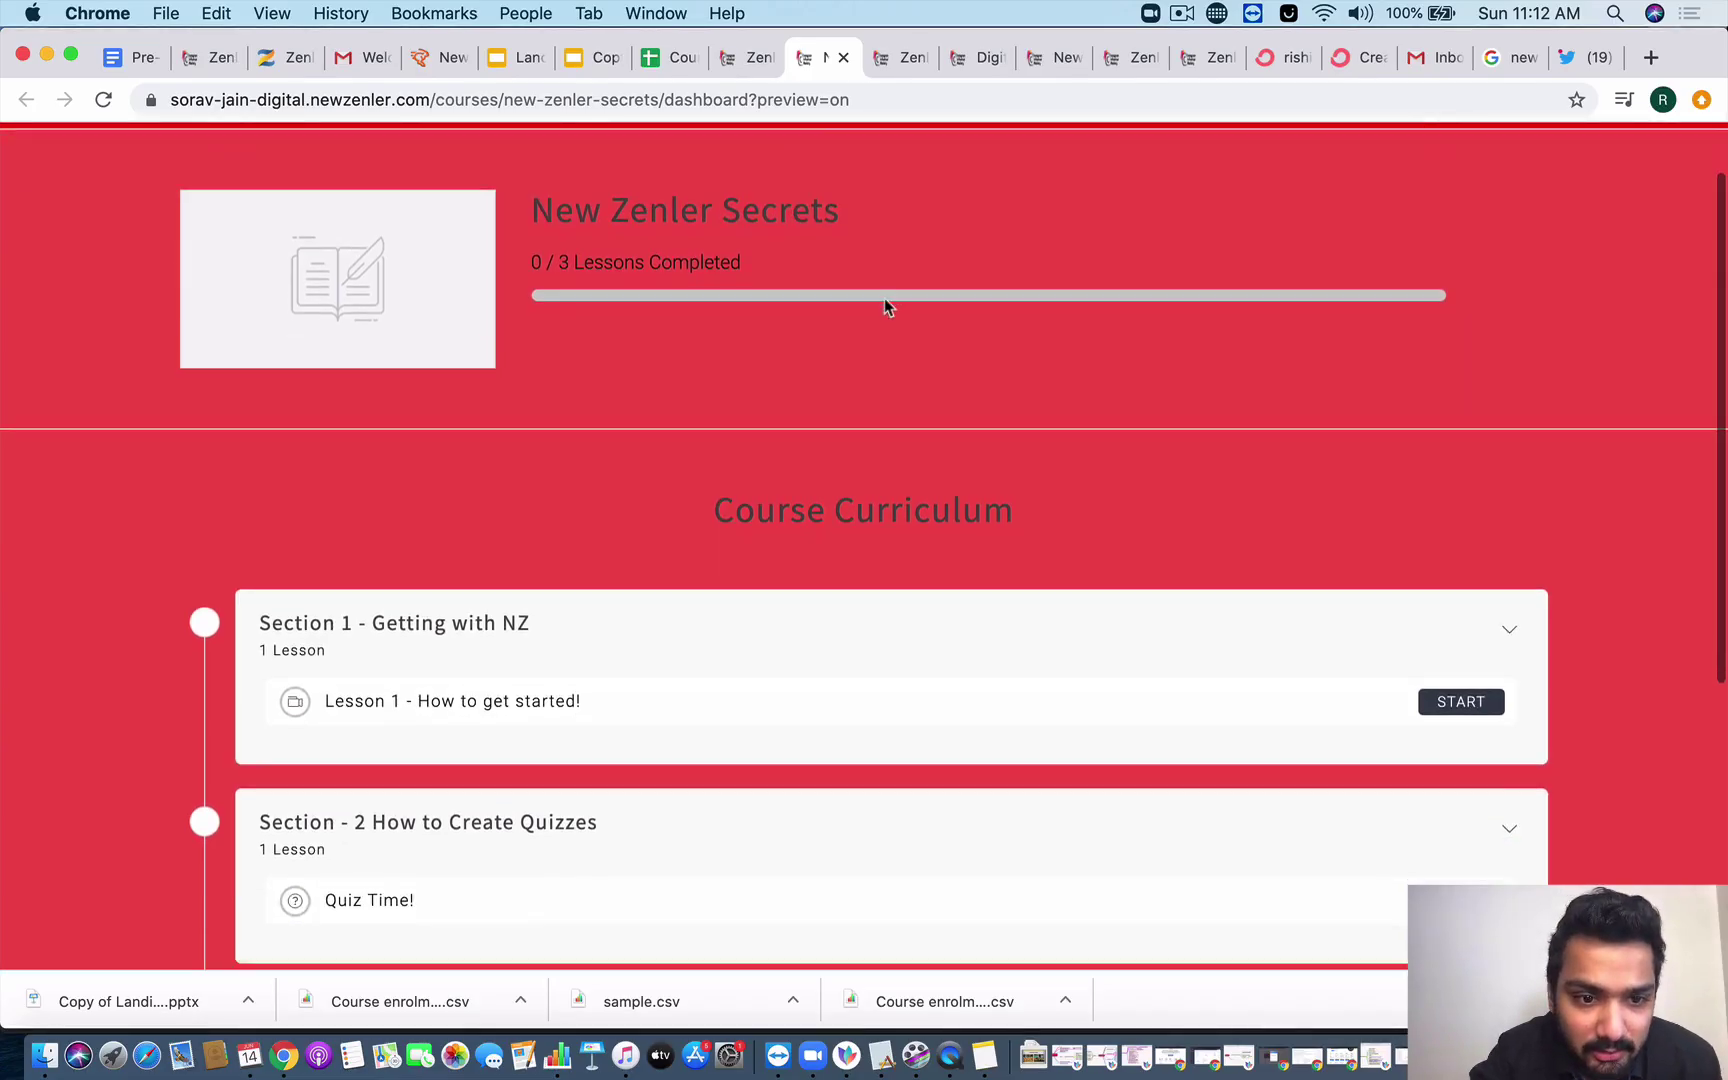
pyautogui.scroll(-4, 884, 298)
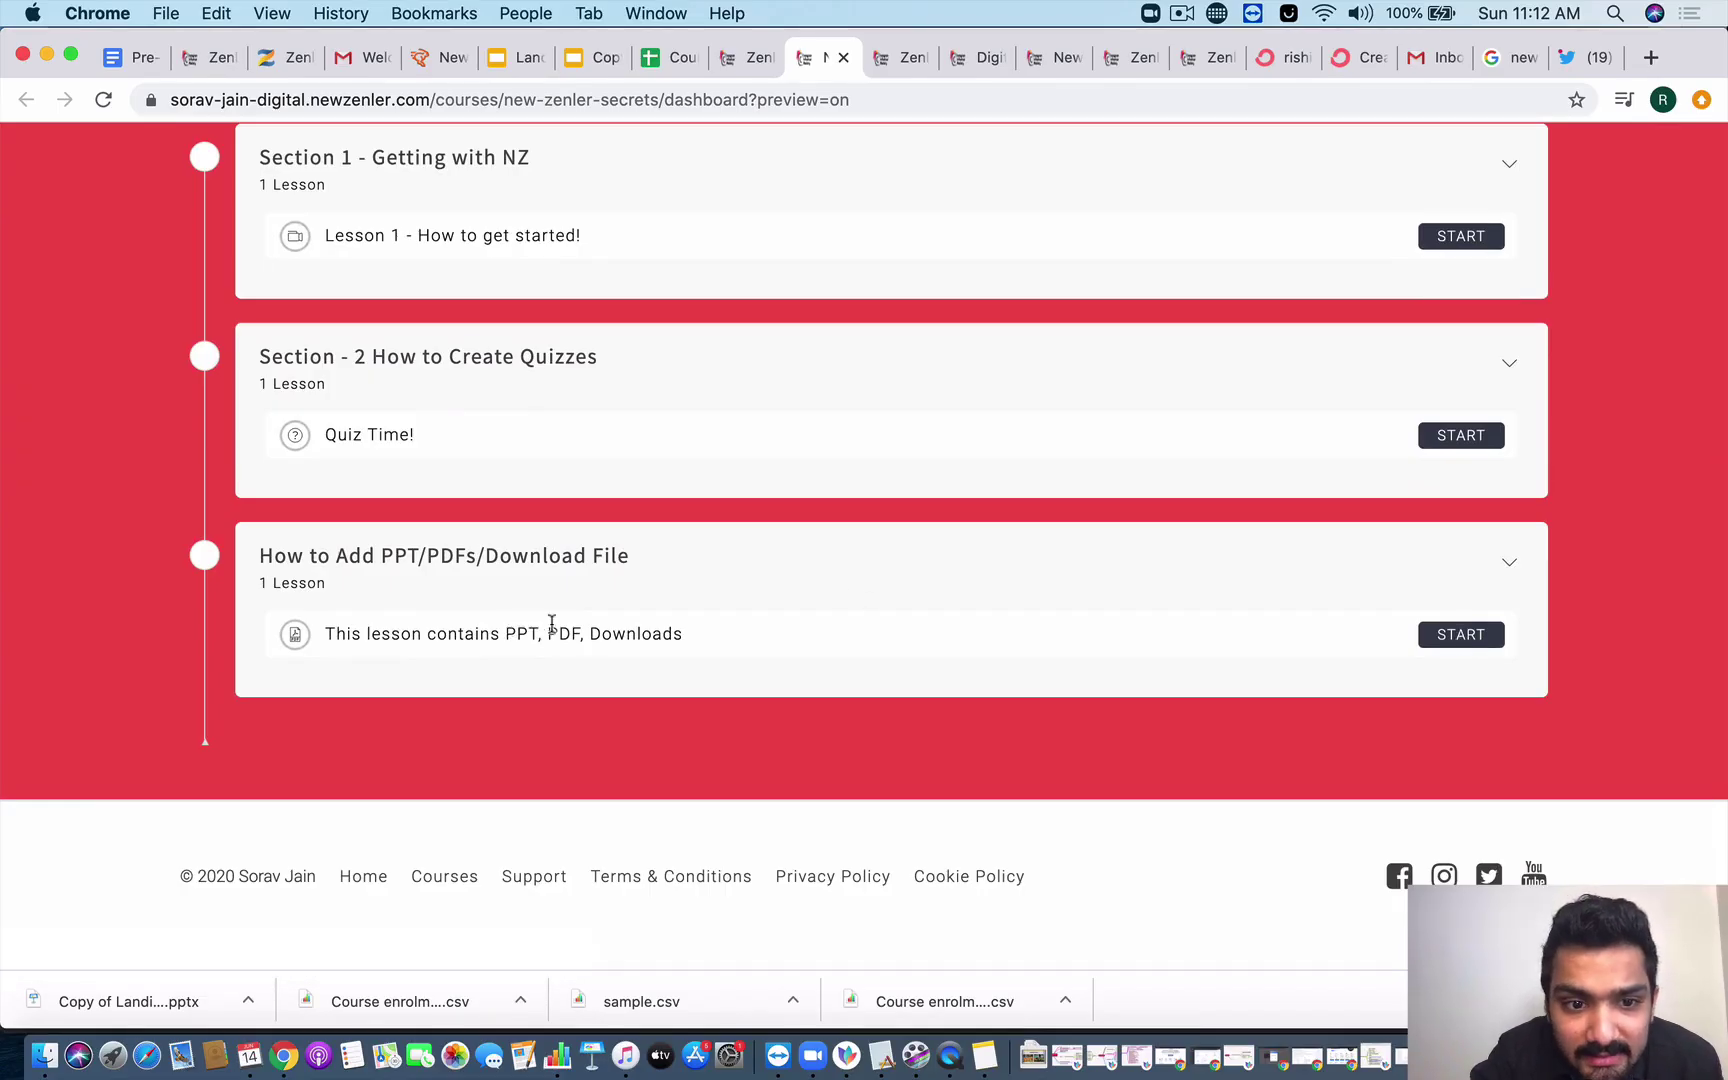
pyautogui.click(1477, 642)
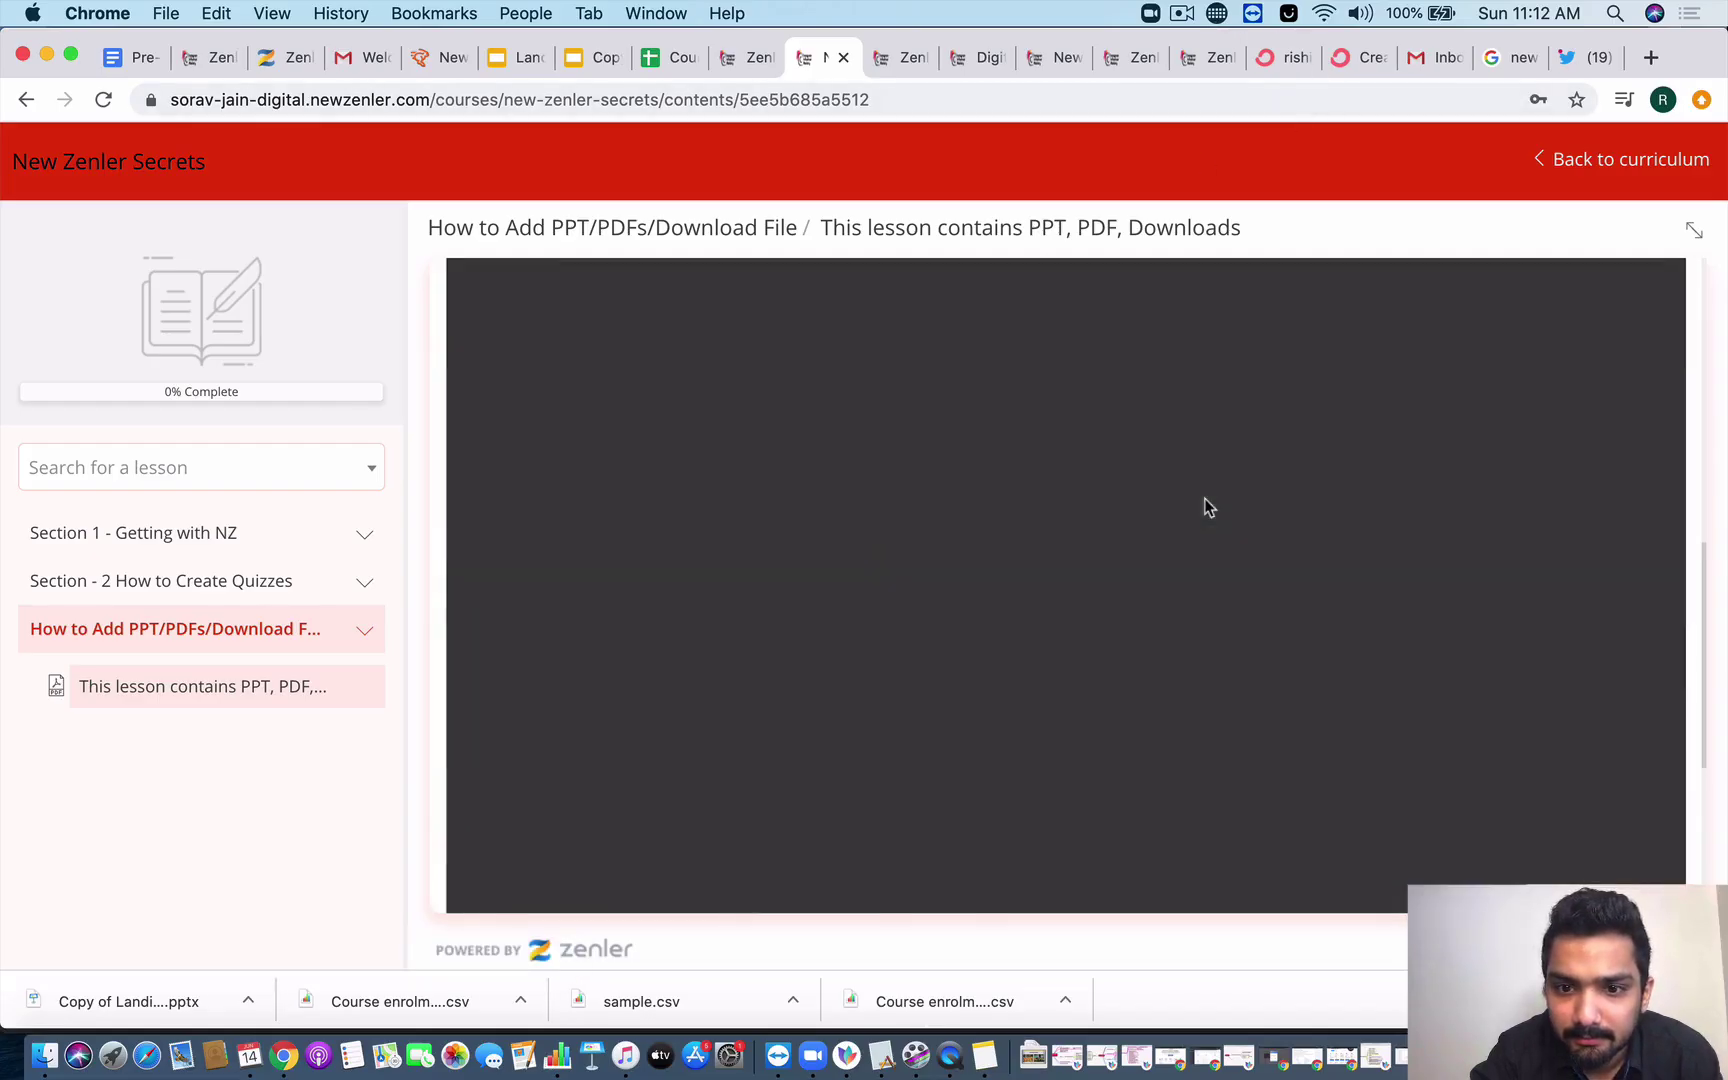
# - Find the embedded presentation in the lesson, play its slides and pause the playback
pyautogui.scroll(-10, 1204, 498)
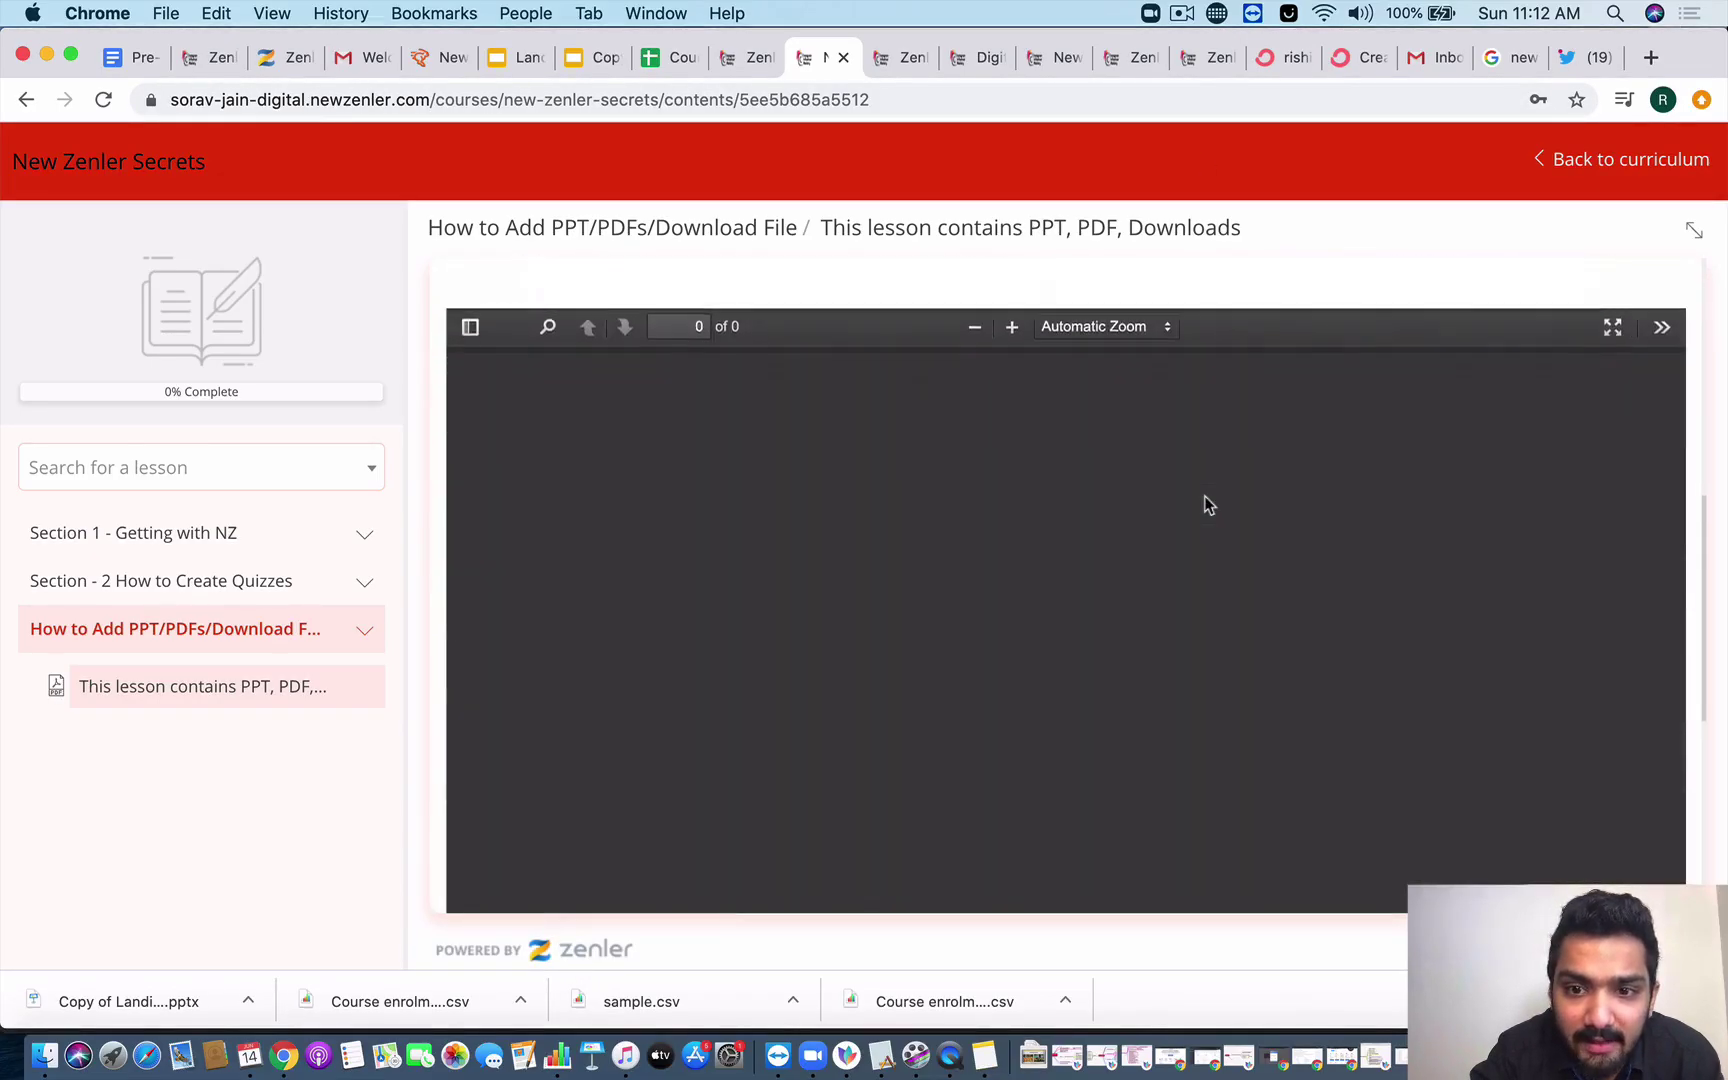
pyautogui.scroll(-3, 1207, 501)
pyautogui.scroll(12, 1207, 501)
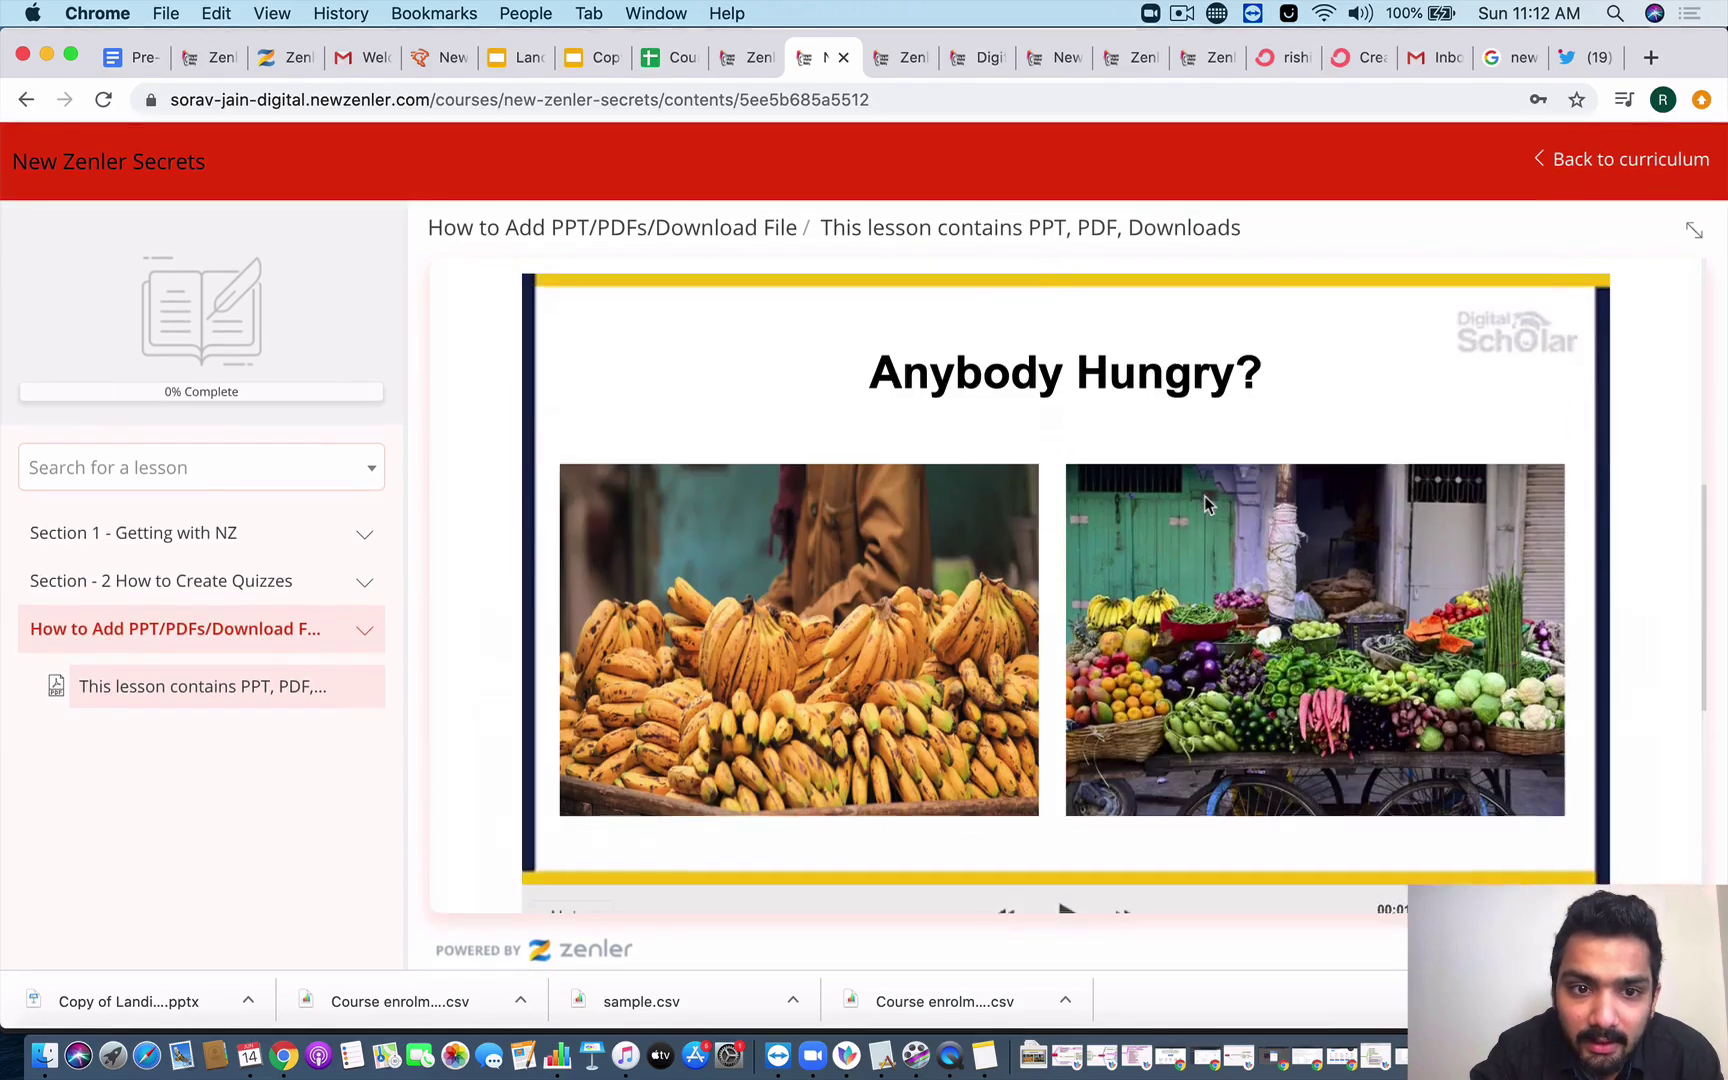
pyautogui.scroll(-1, 1149, 845)
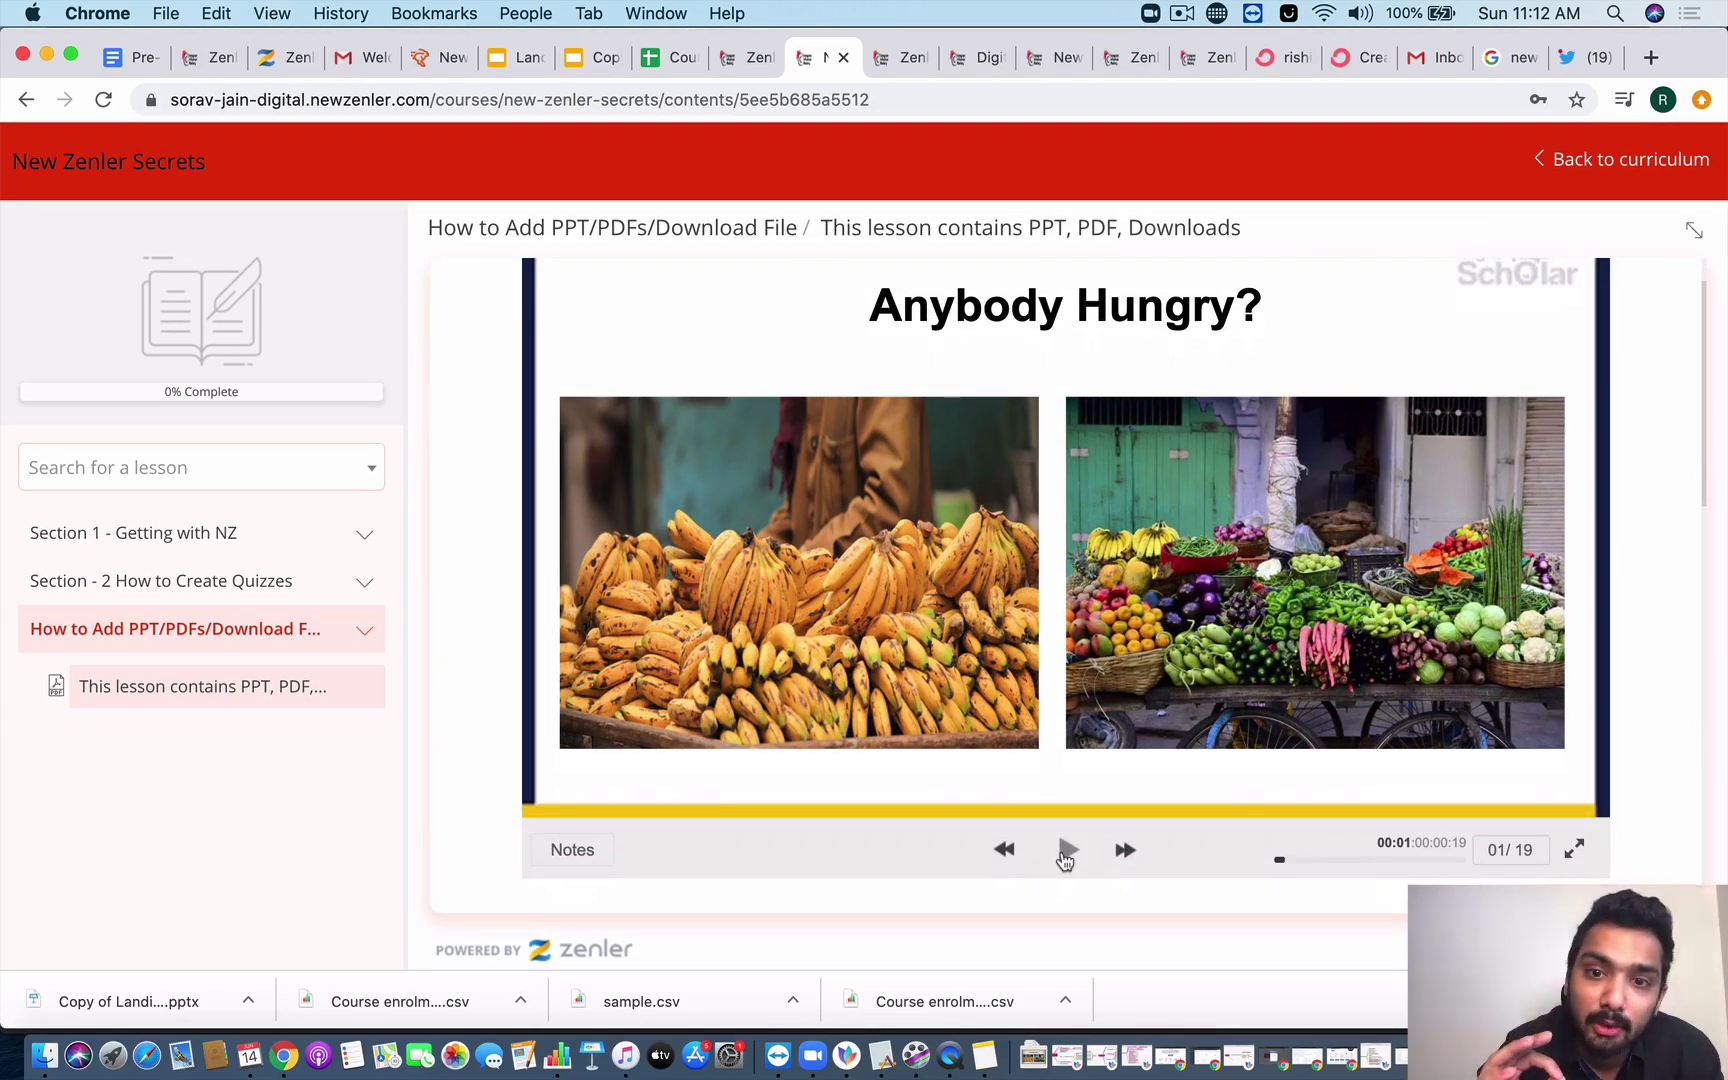
pyautogui.scroll(1, 1065, 858)
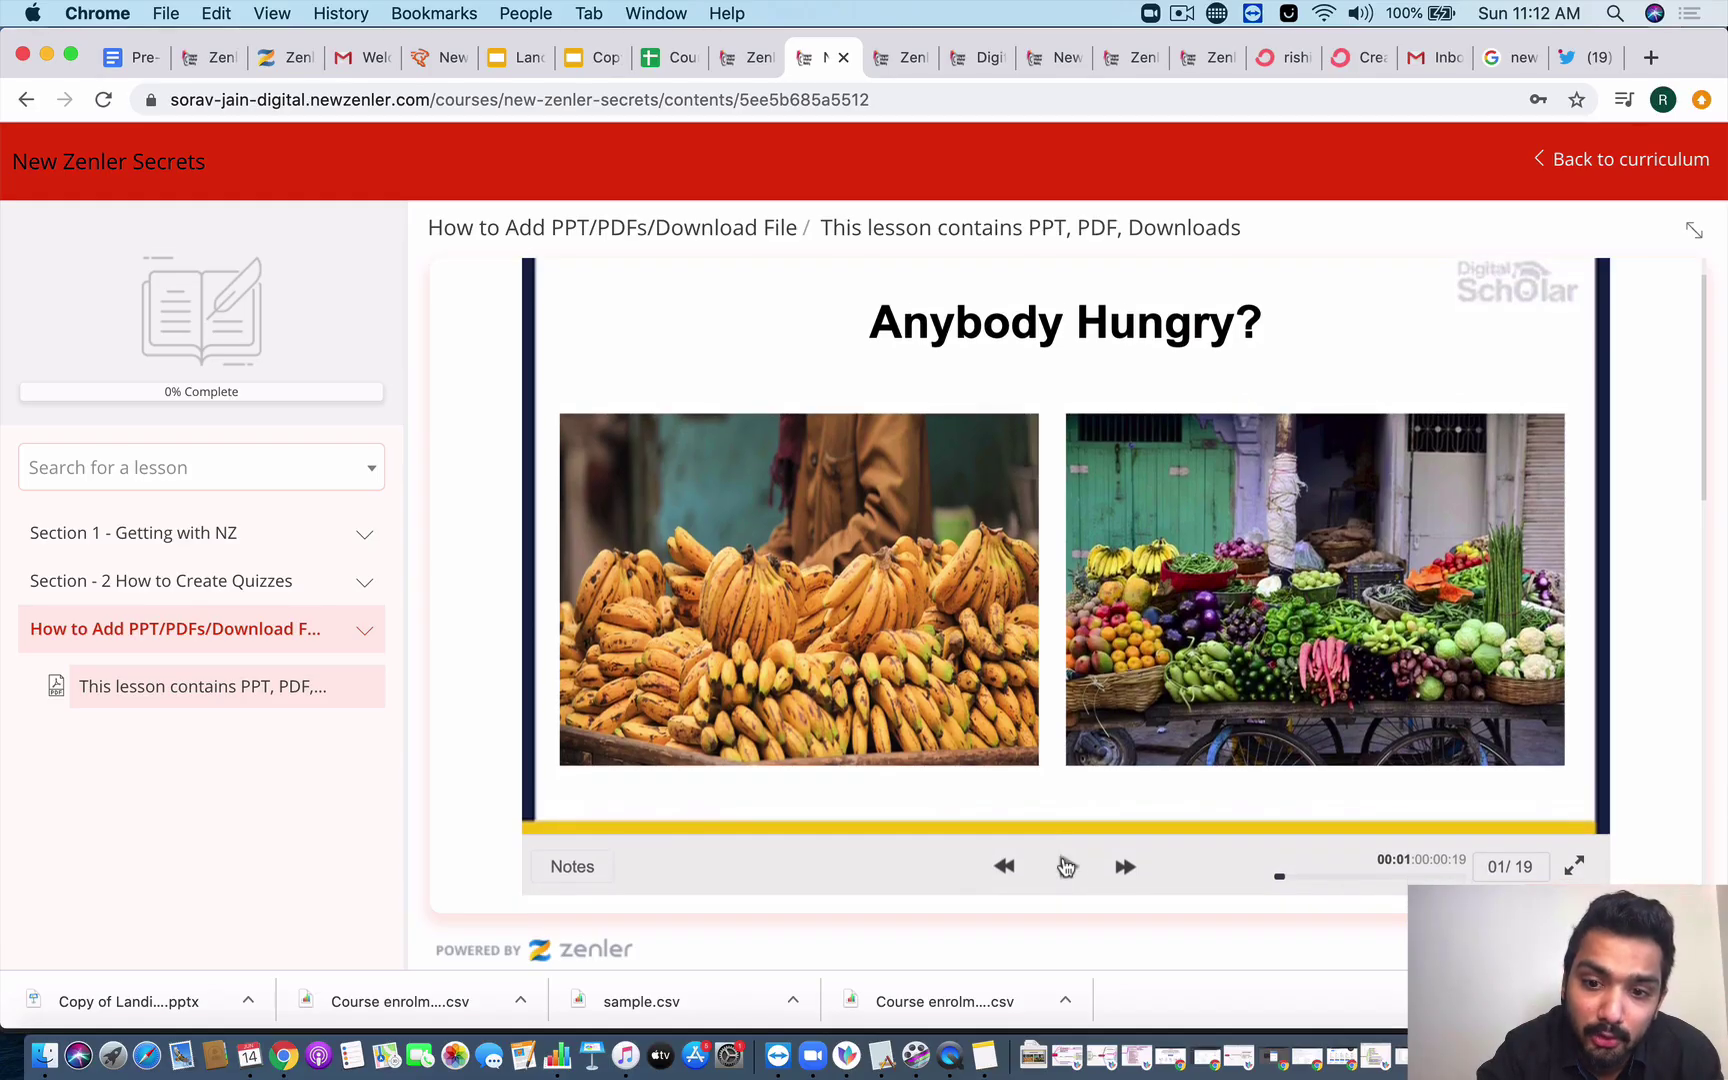
pyautogui.click(1067, 867)
pyautogui.click(1002, 868)
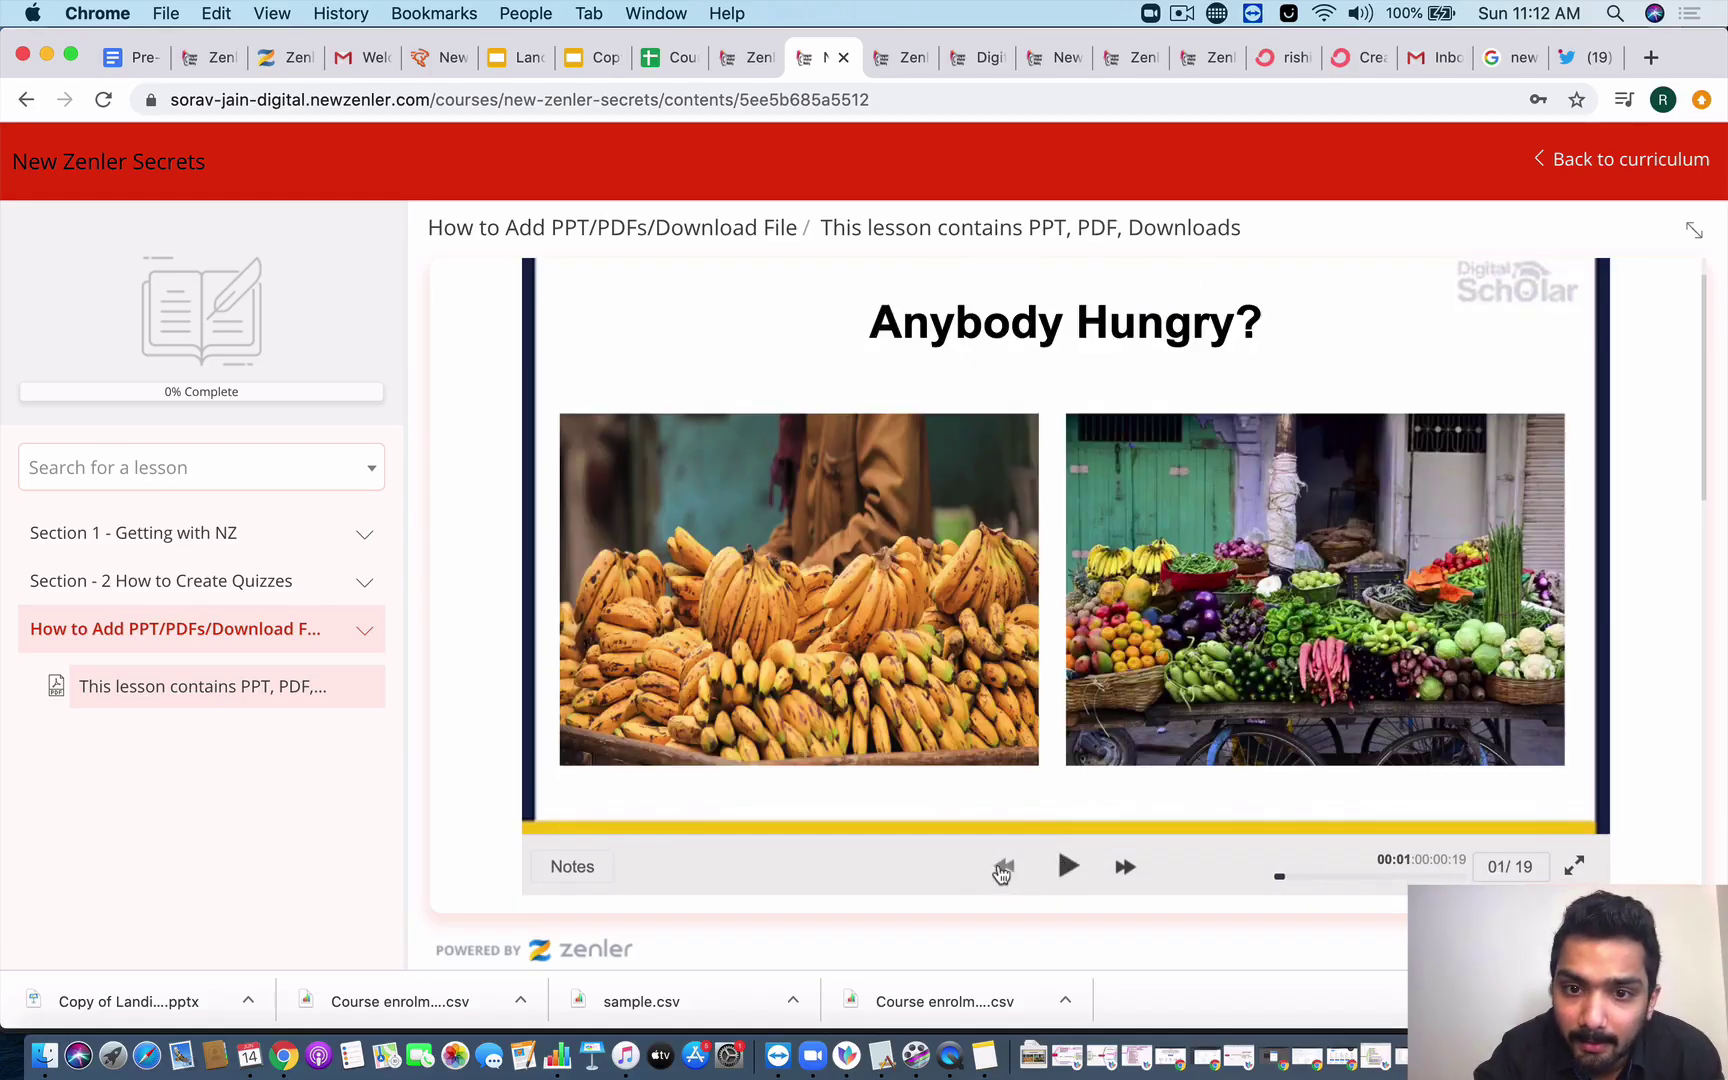
pyautogui.click(1067, 866)
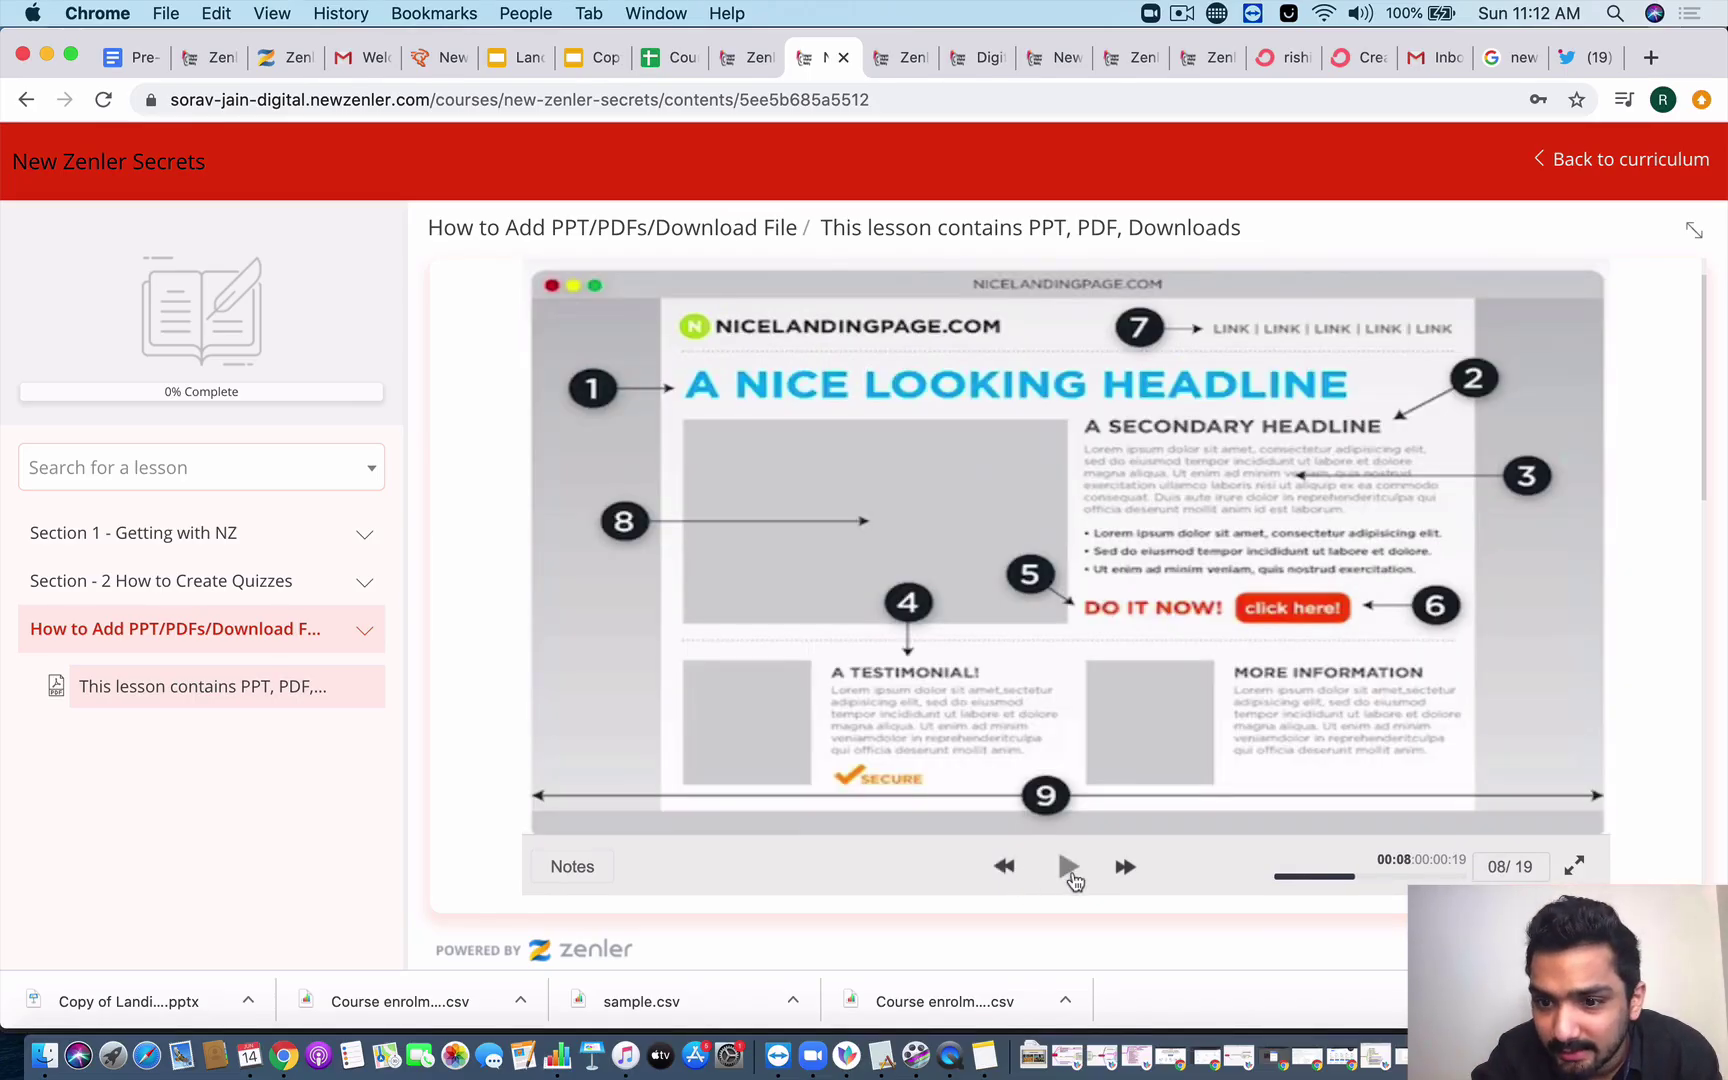
# - Read through the pages of the embedded Clarity Blueprint PDF below the presentation
pyautogui.scroll(-5, 1077, 822)
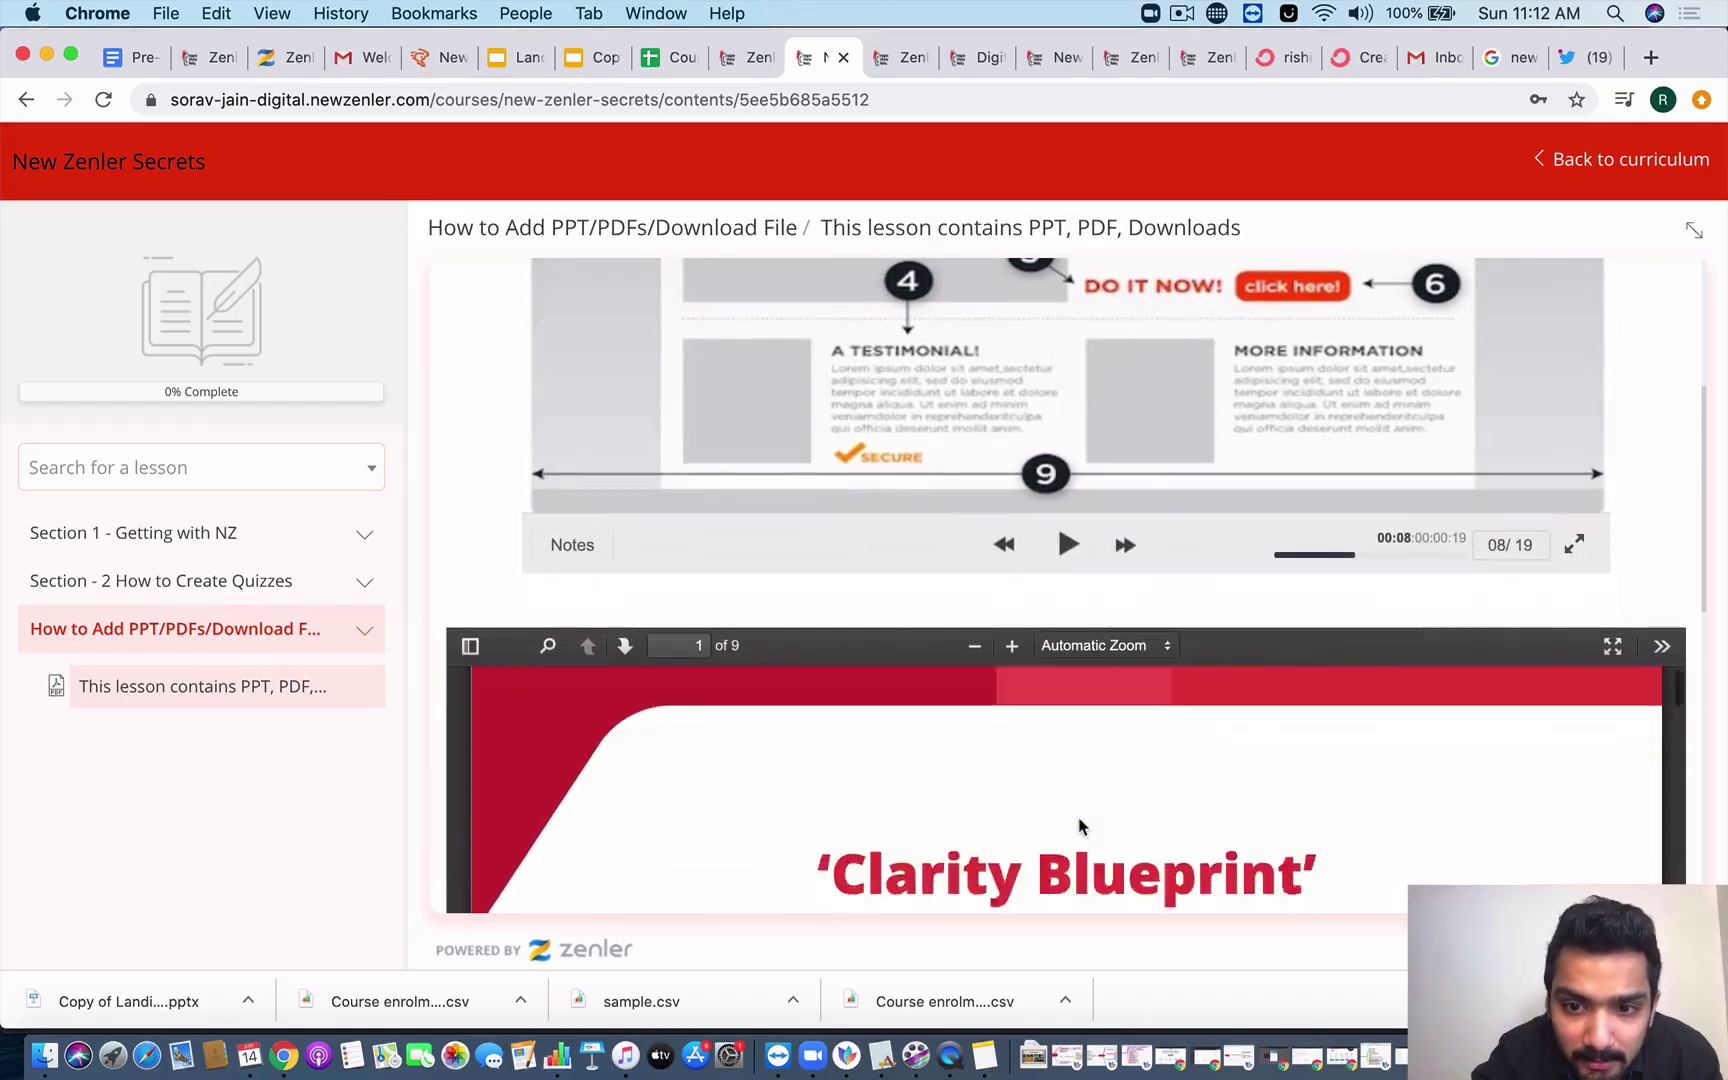
pyautogui.scroll(-5, 1196, 495)
pyautogui.scroll(4, 1196, 495)
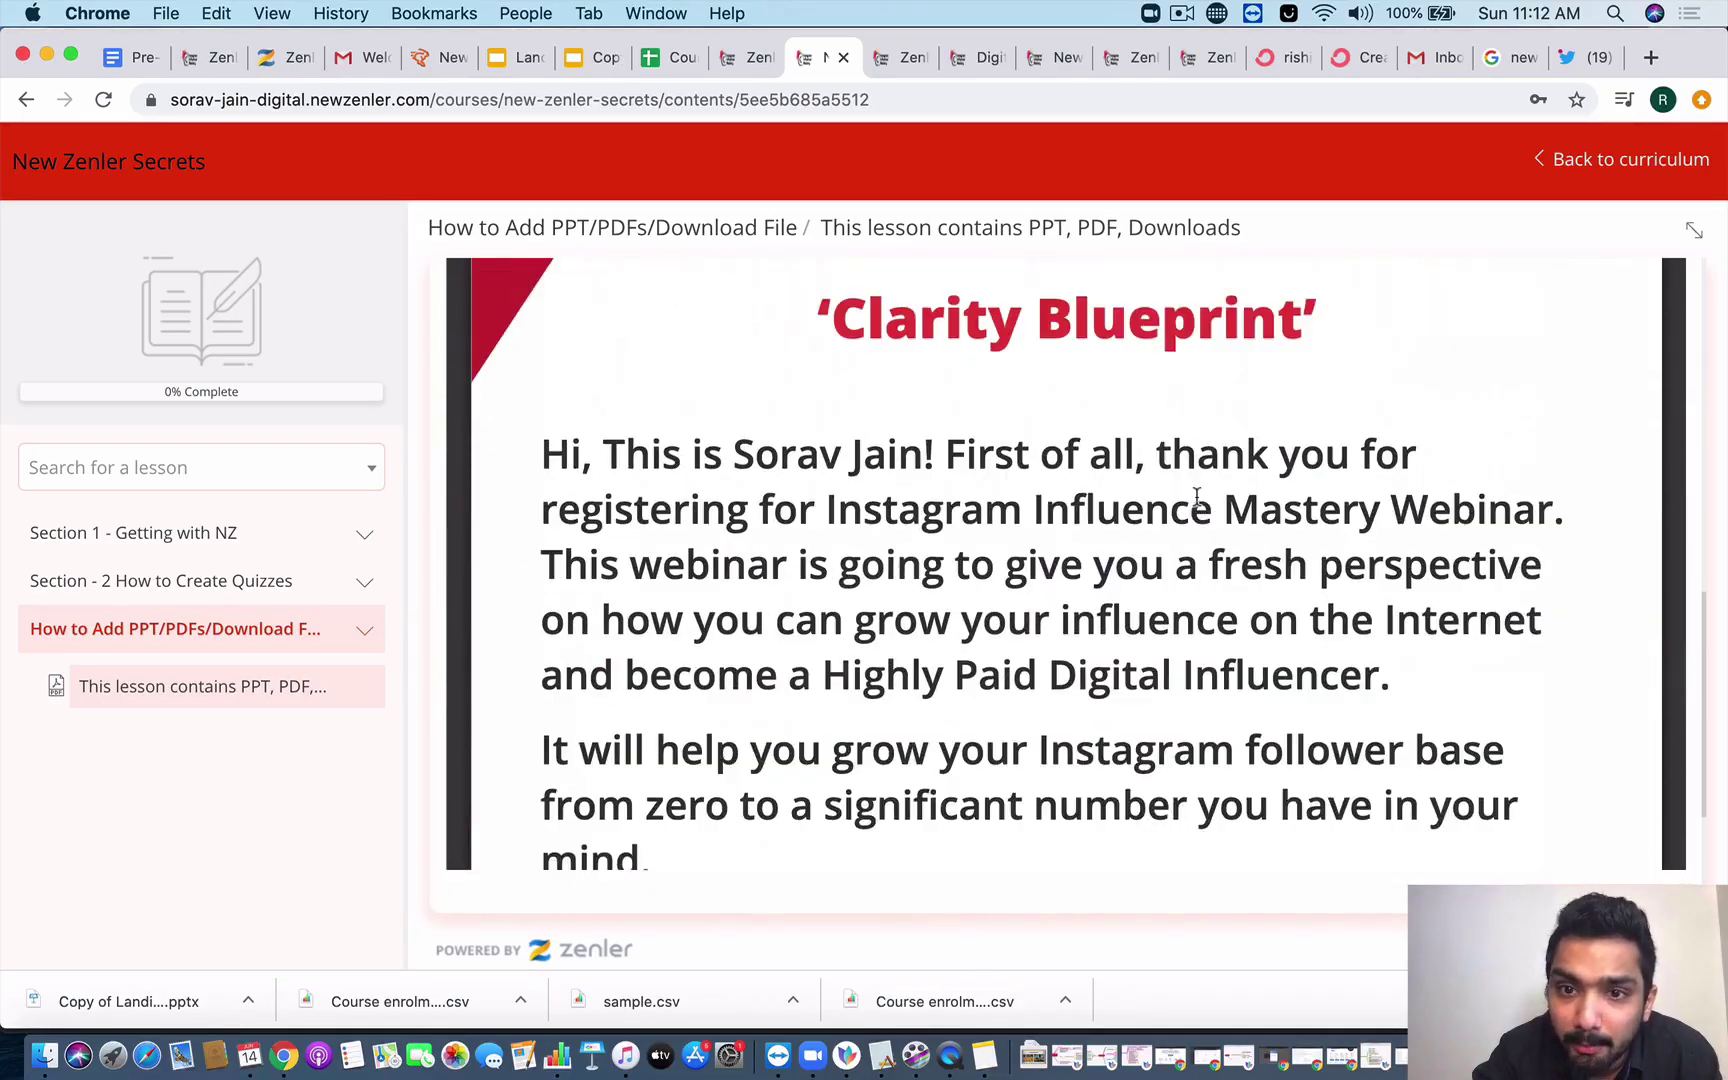
pyautogui.scroll(5, 1196, 495)
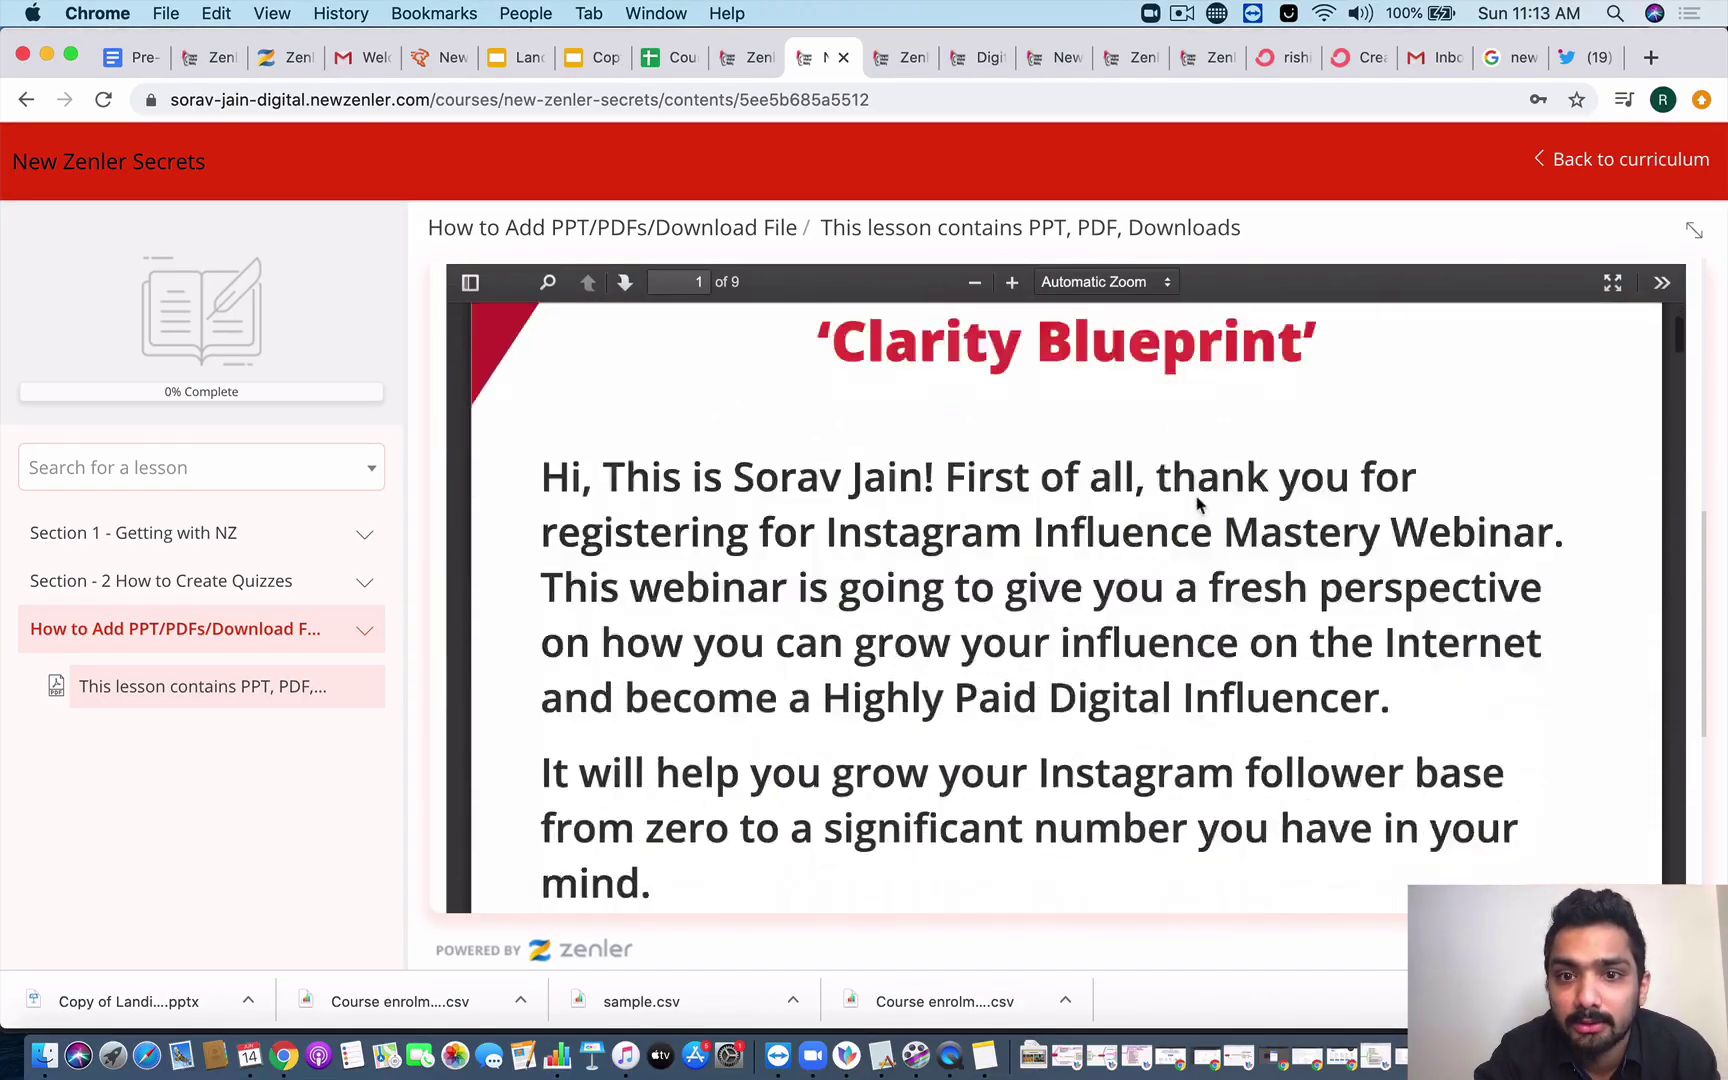
pyautogui.scroll(-15, 1196, 495)
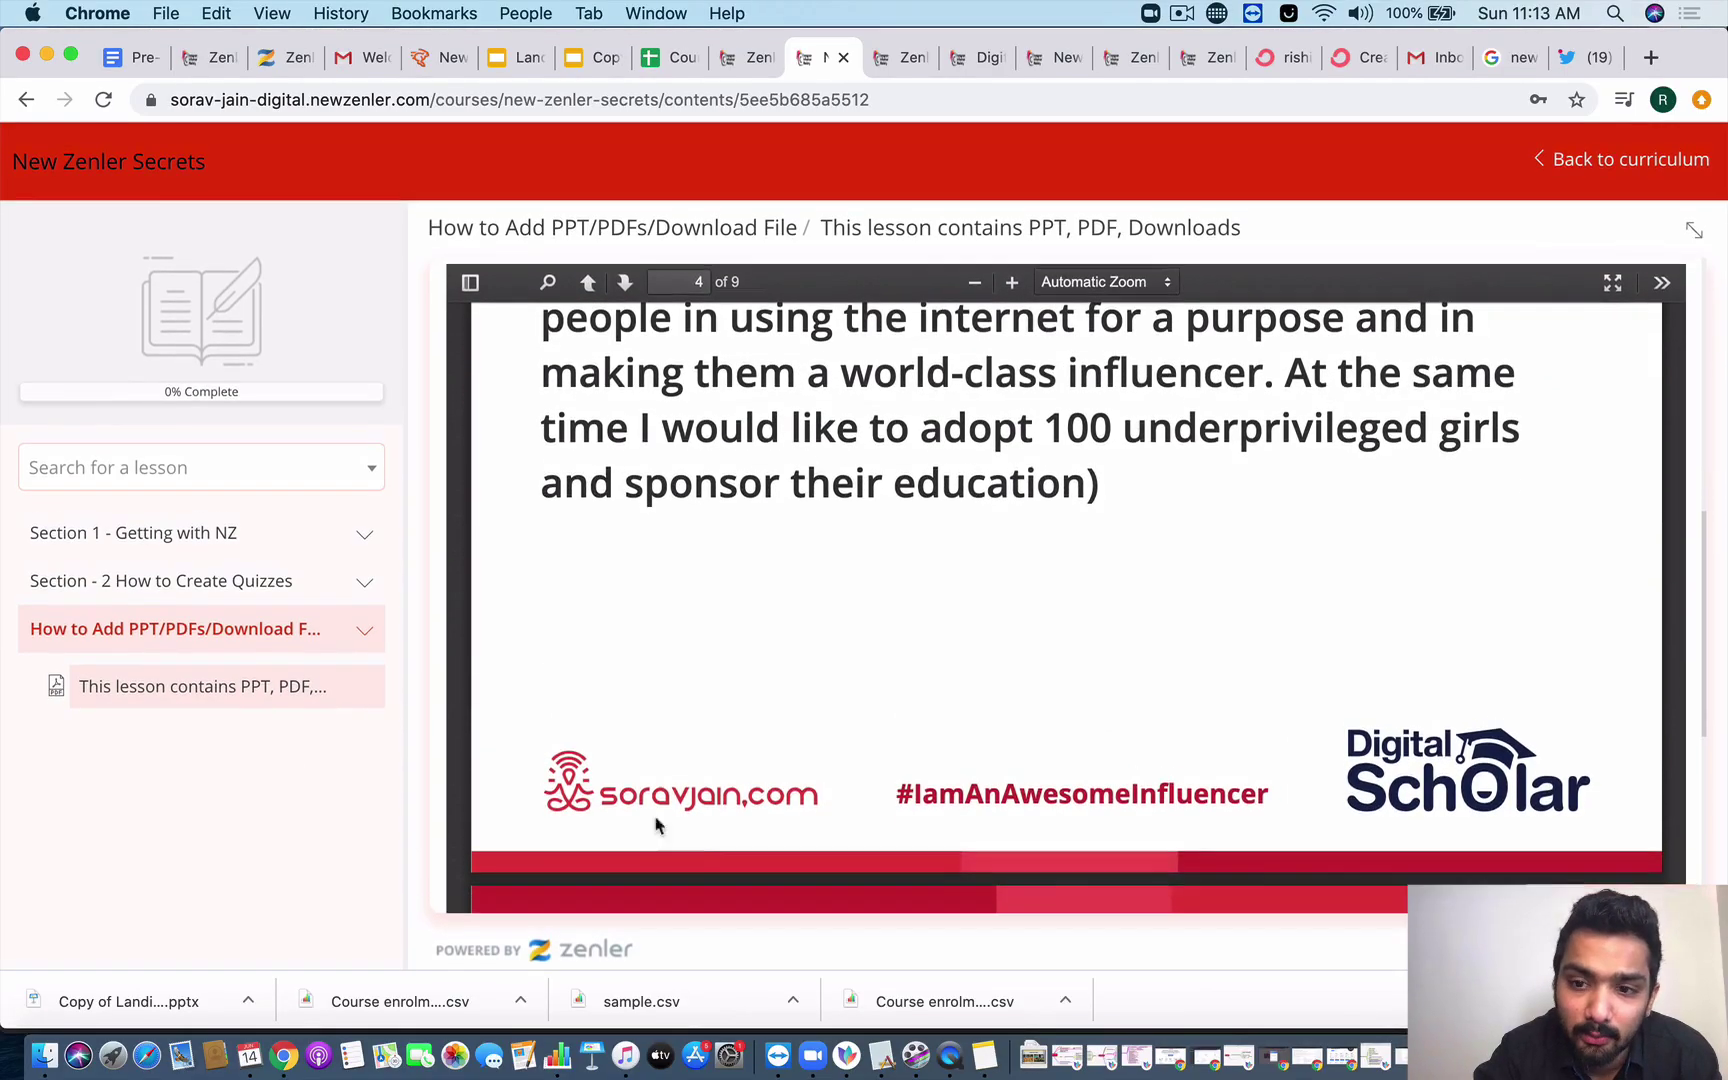
pyautogui.scroll(-5, 828, 765)
pyautogui.scroll(-15, 828, 765)
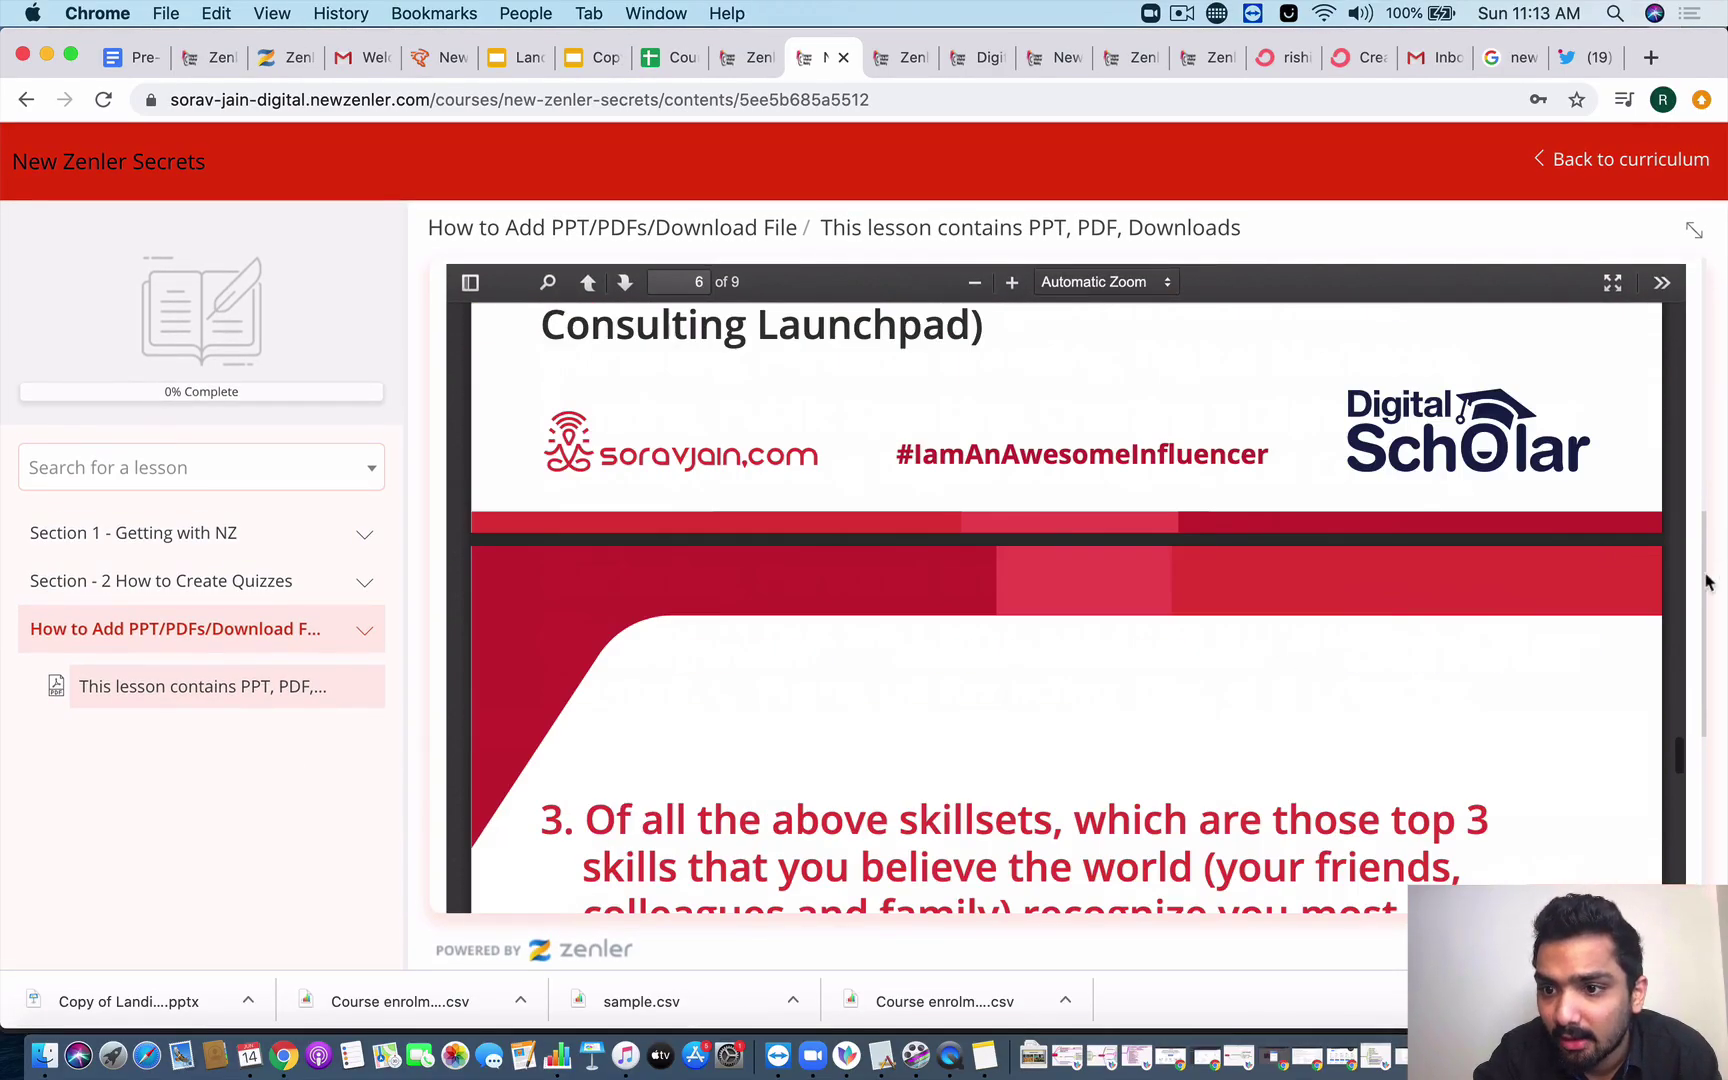
# - Download the Digital Trainer Secrets file from the end of the lesson, view the image and close it
pyautogui.moveTo(1706, 580); pyautogui.dragTo(1703, 811)
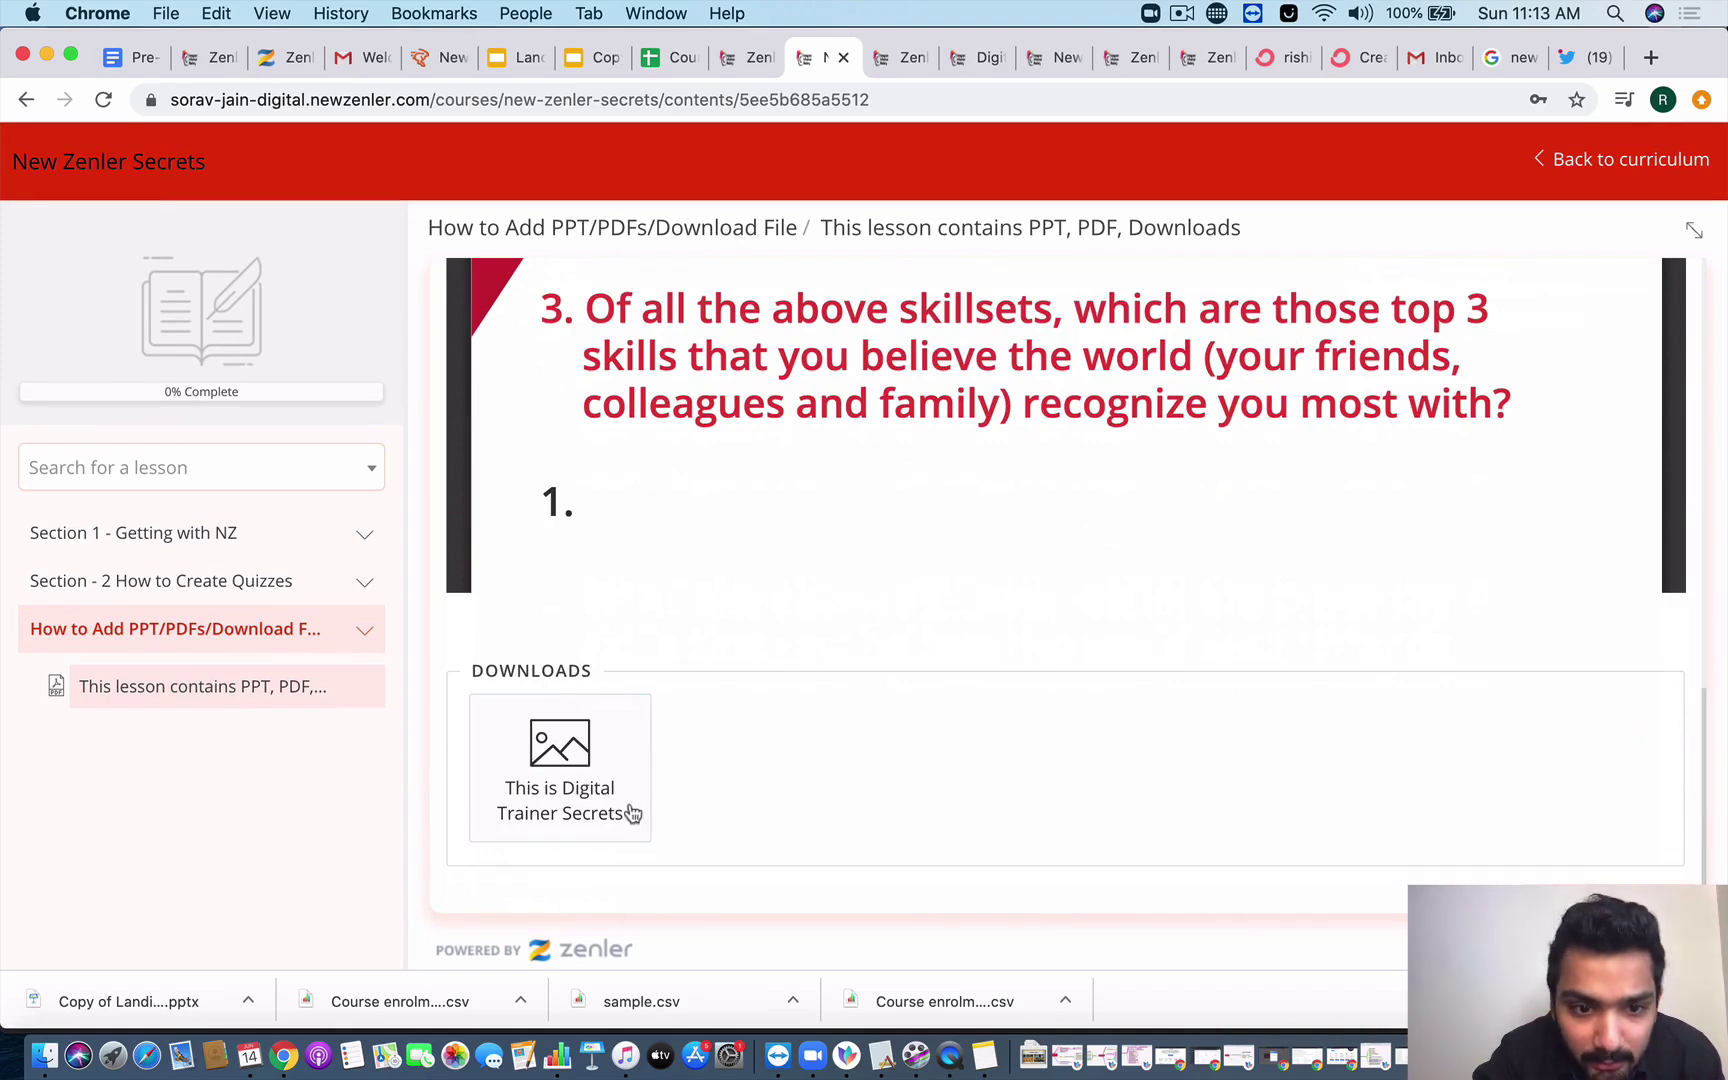
pyautogui.click(578, 765)
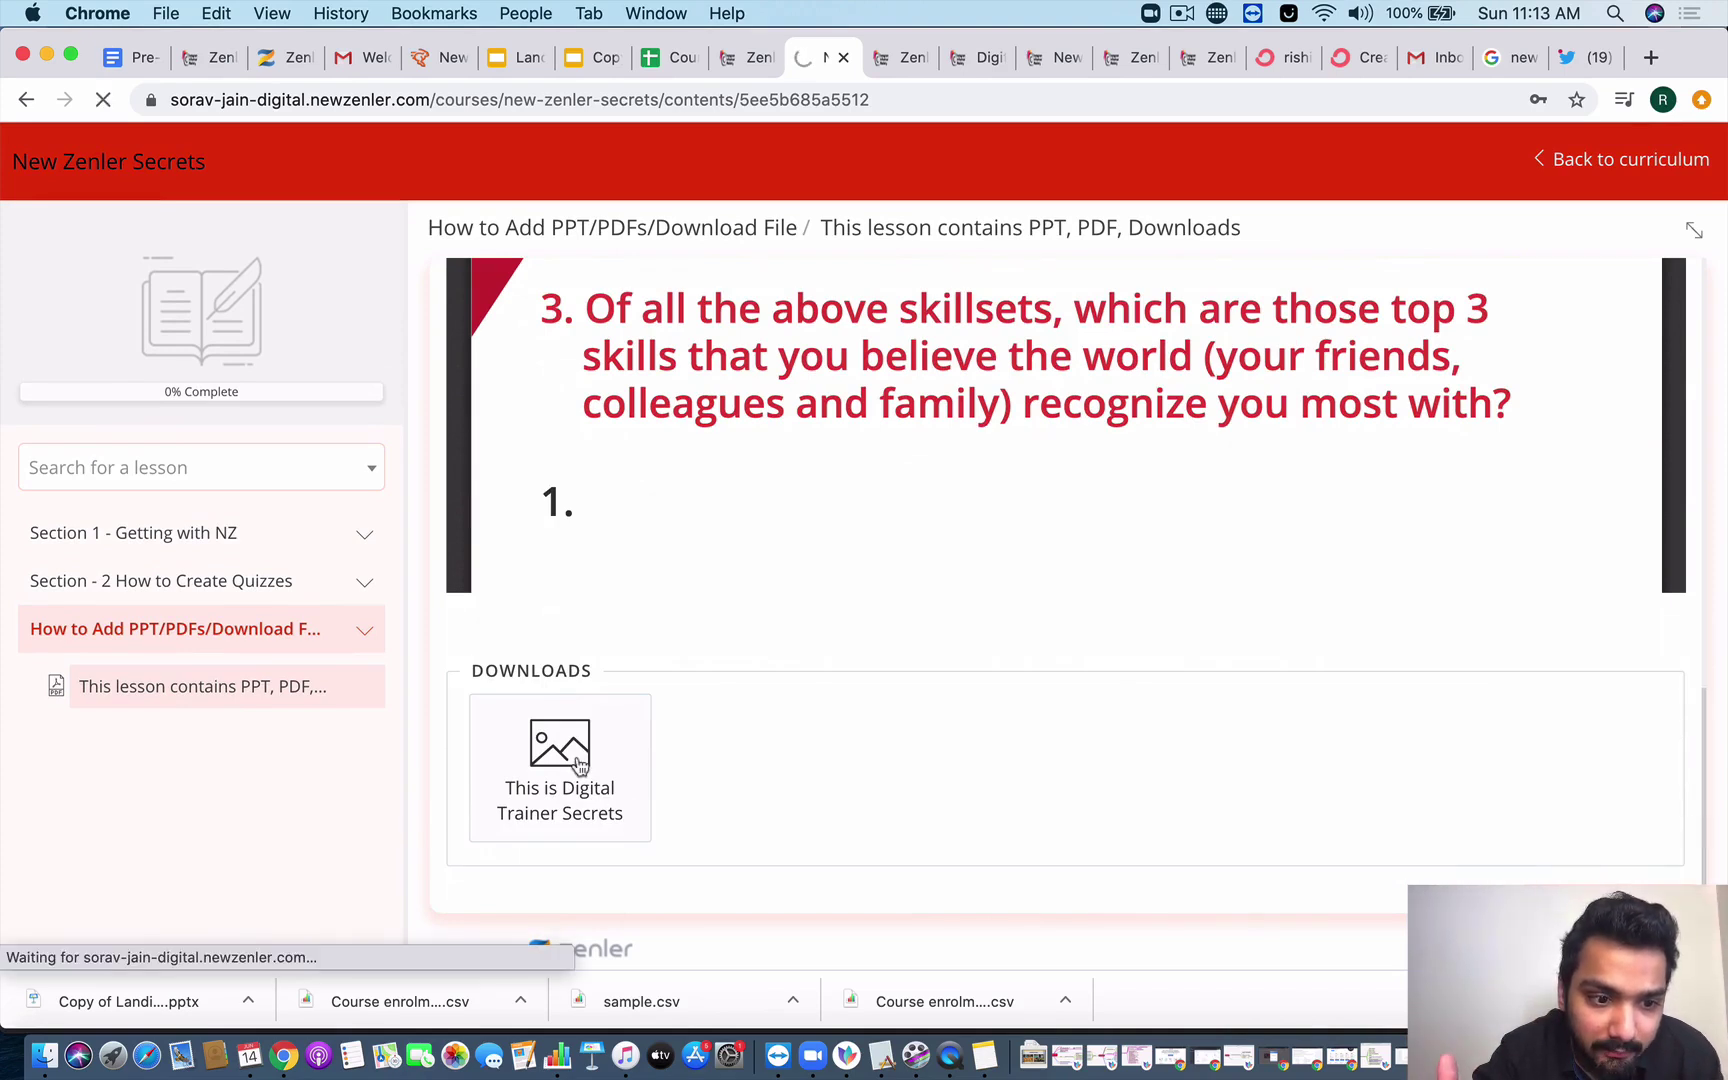
pyautogui.click(43, 1003)
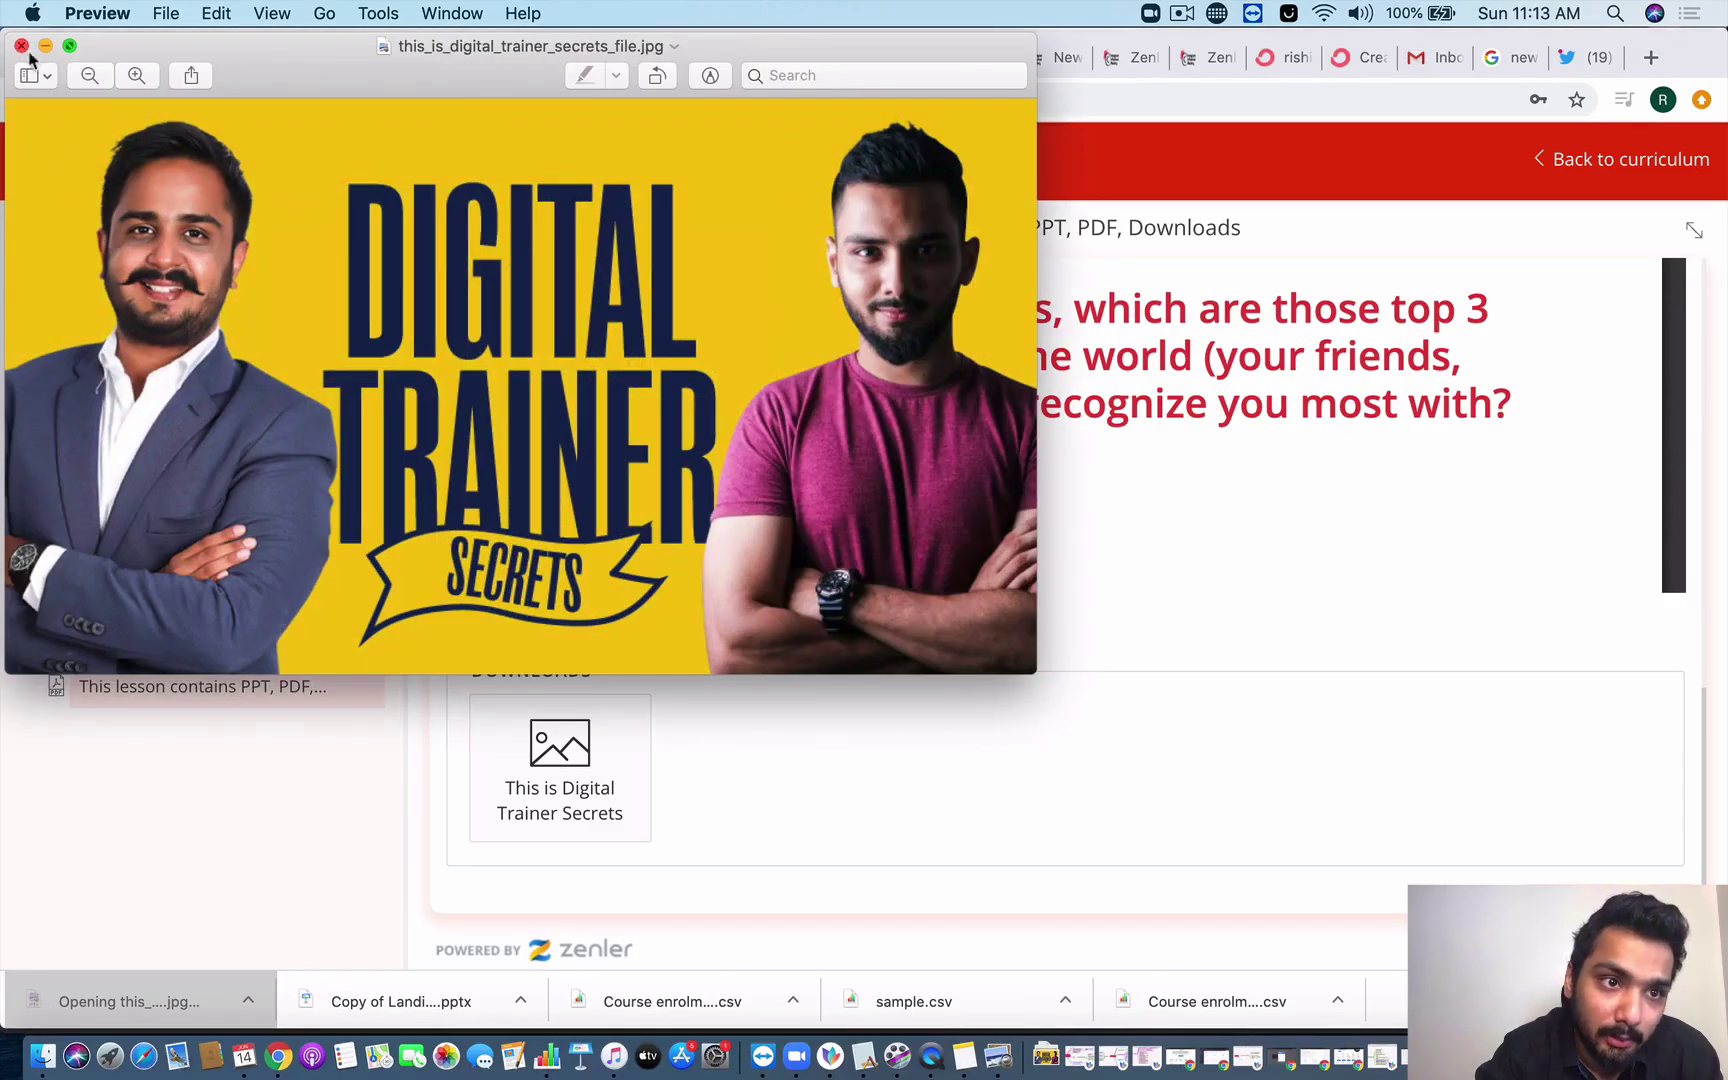
pyautogui.click(21, 45)
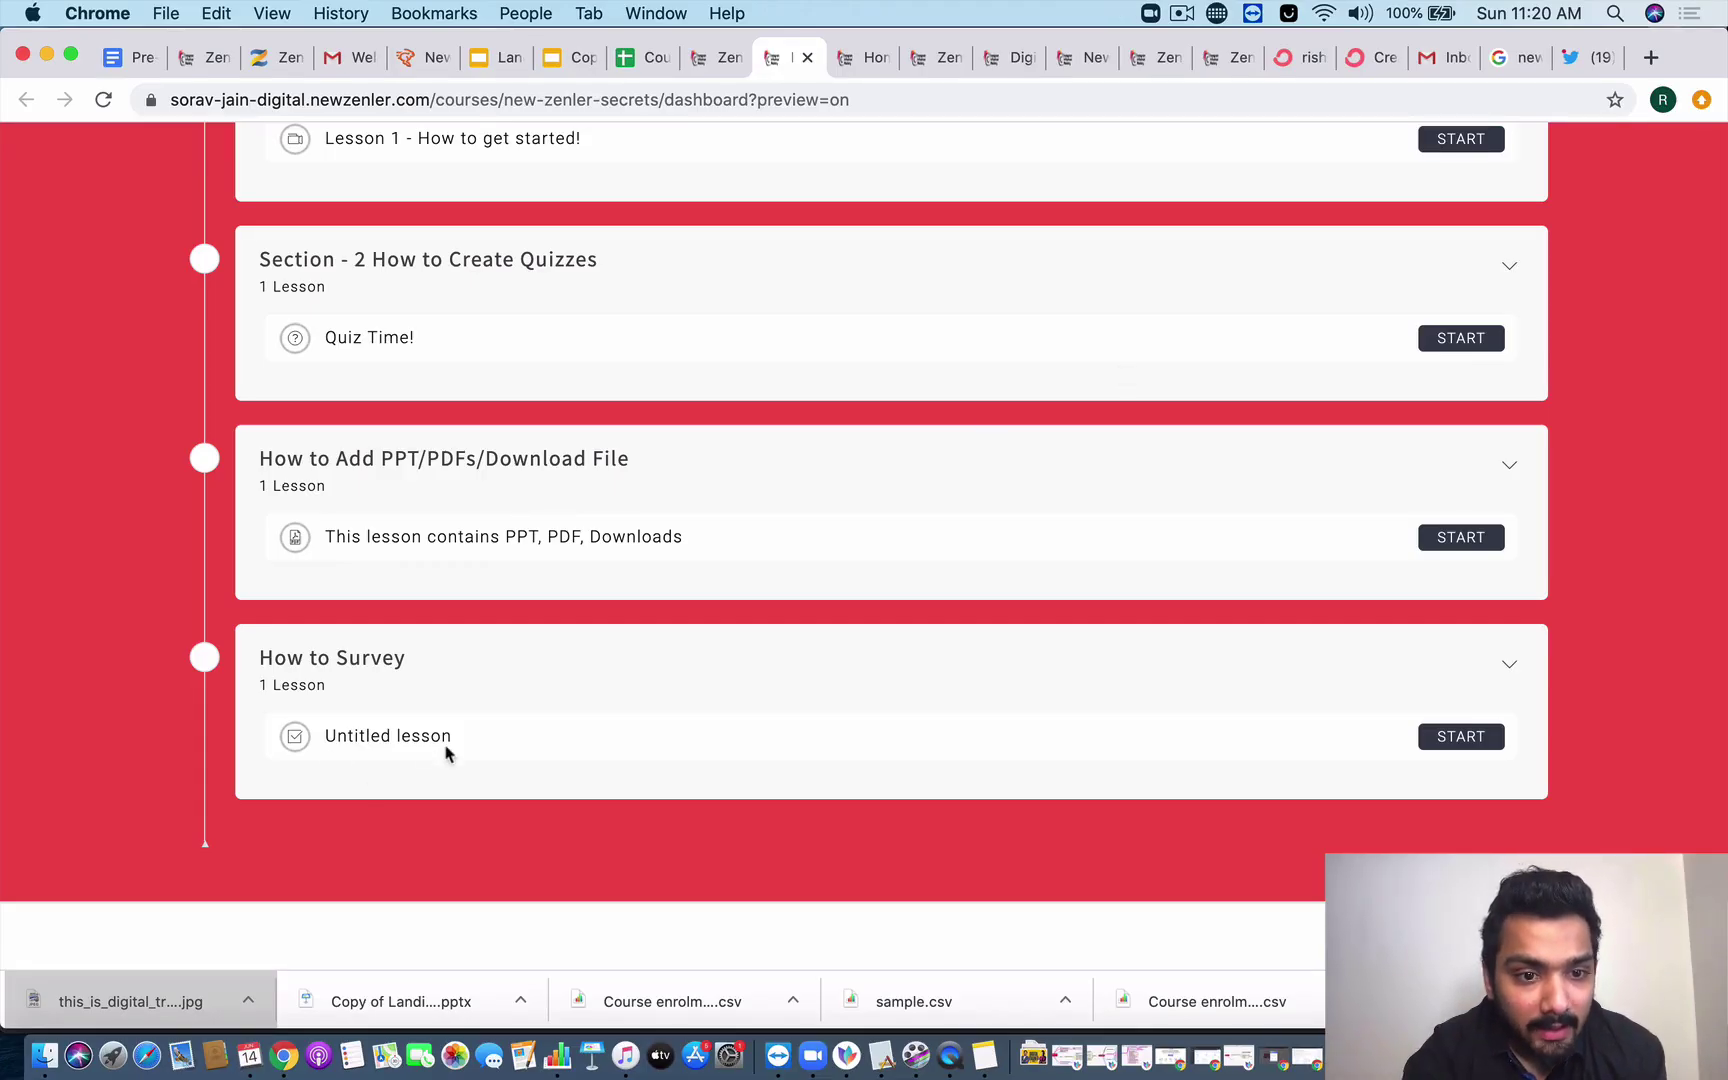
# - Leave the student preview through the account profile and open the list of all courses in the admin area
pyautogui.scroll(10, 362, 757)
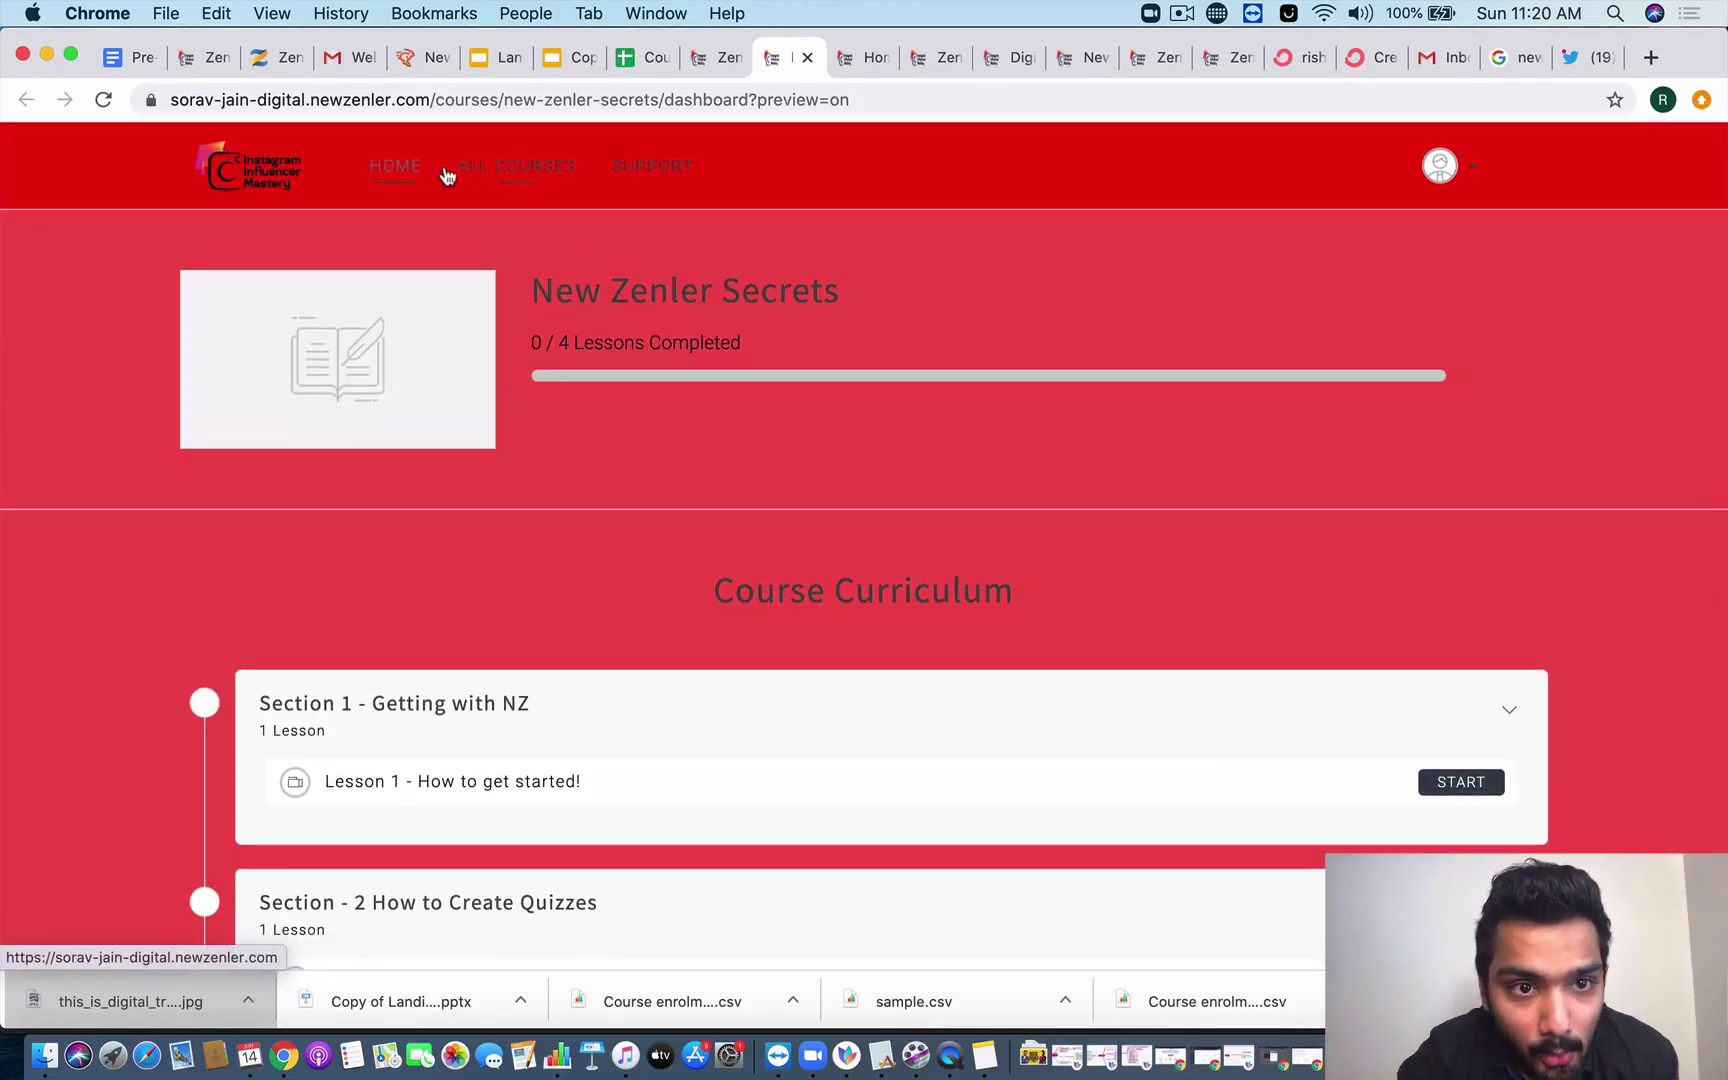
pyautogui.click(493, 170)
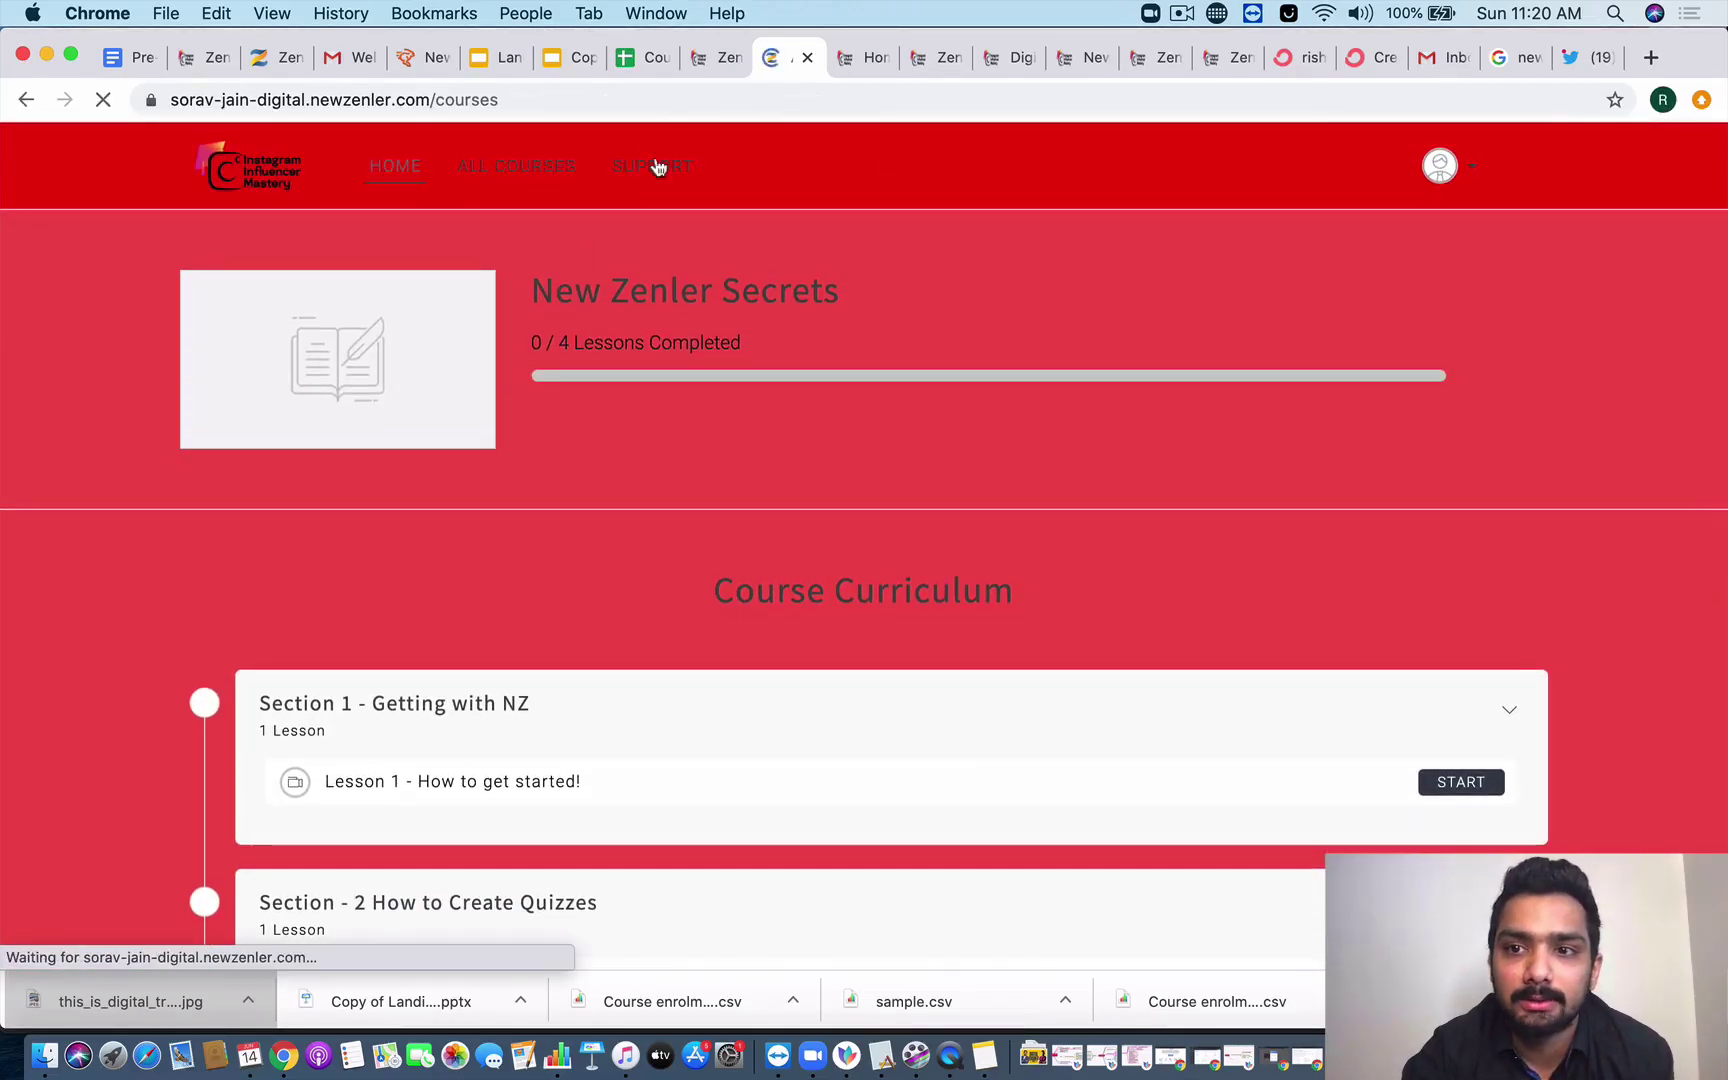
pyautogui.click(1440, 170)
pyautogui.click(1390, 238)
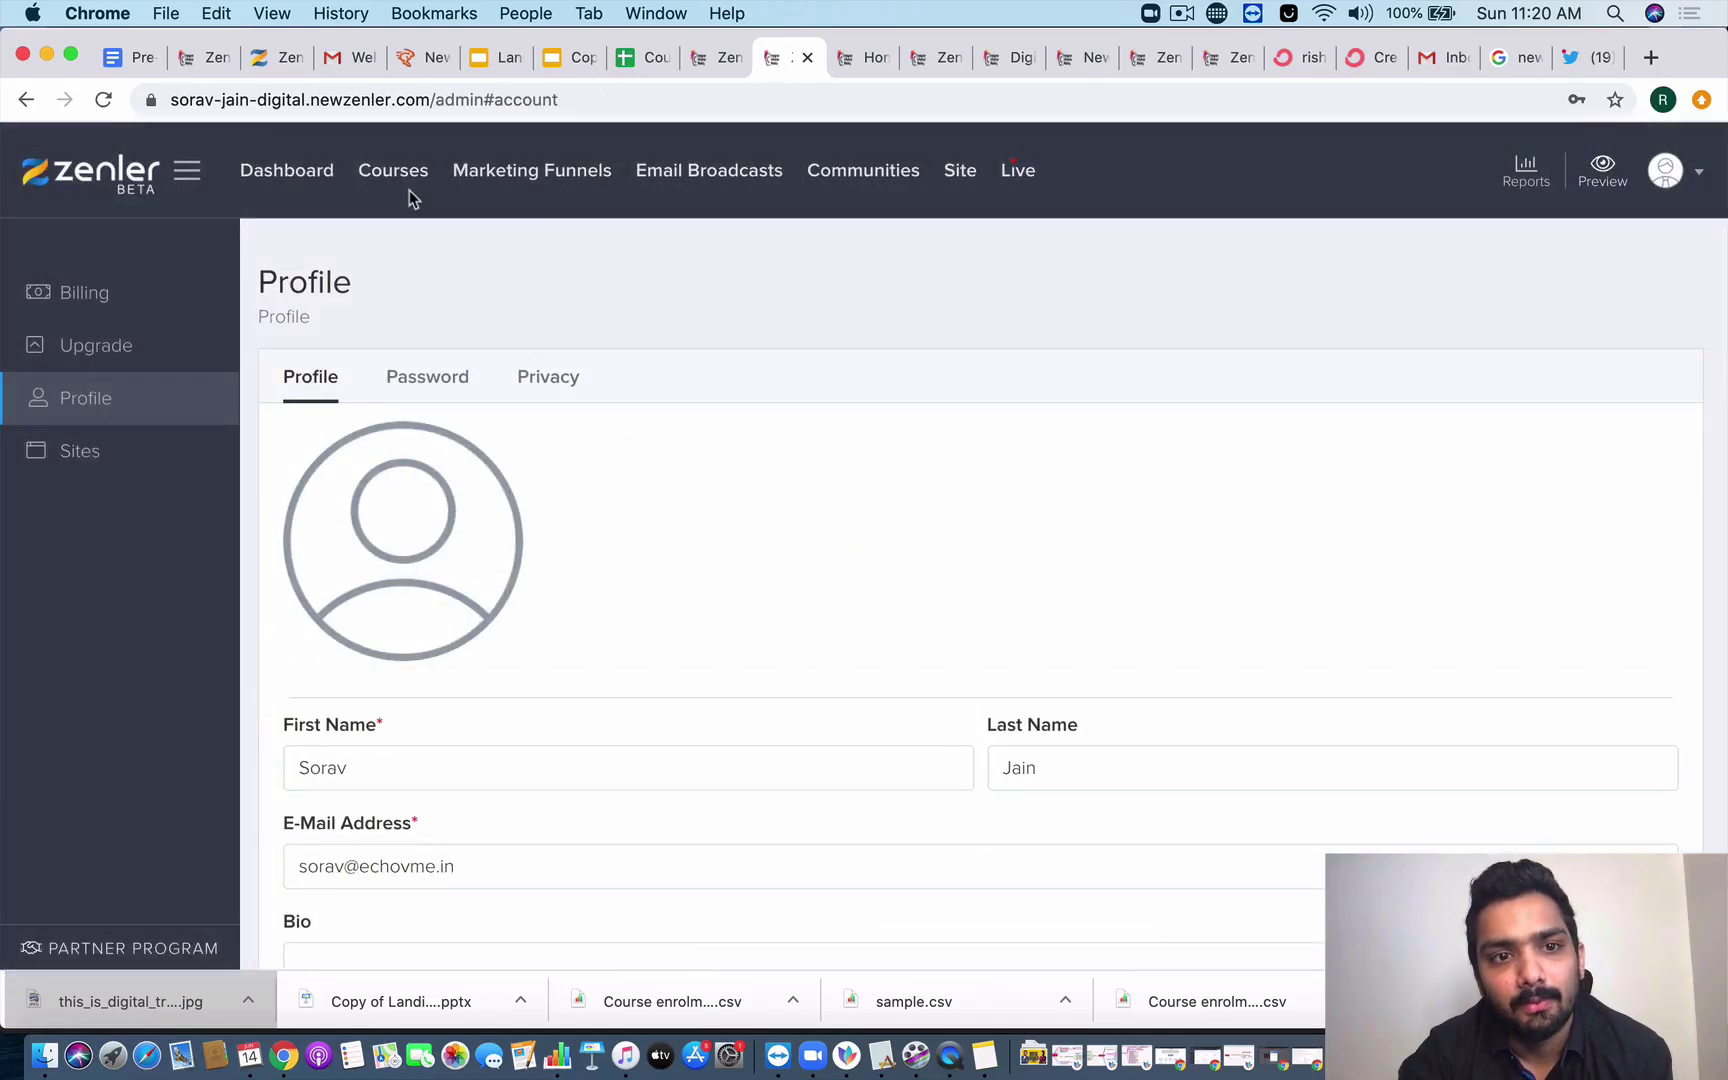
pyautogui.click(395, 176)
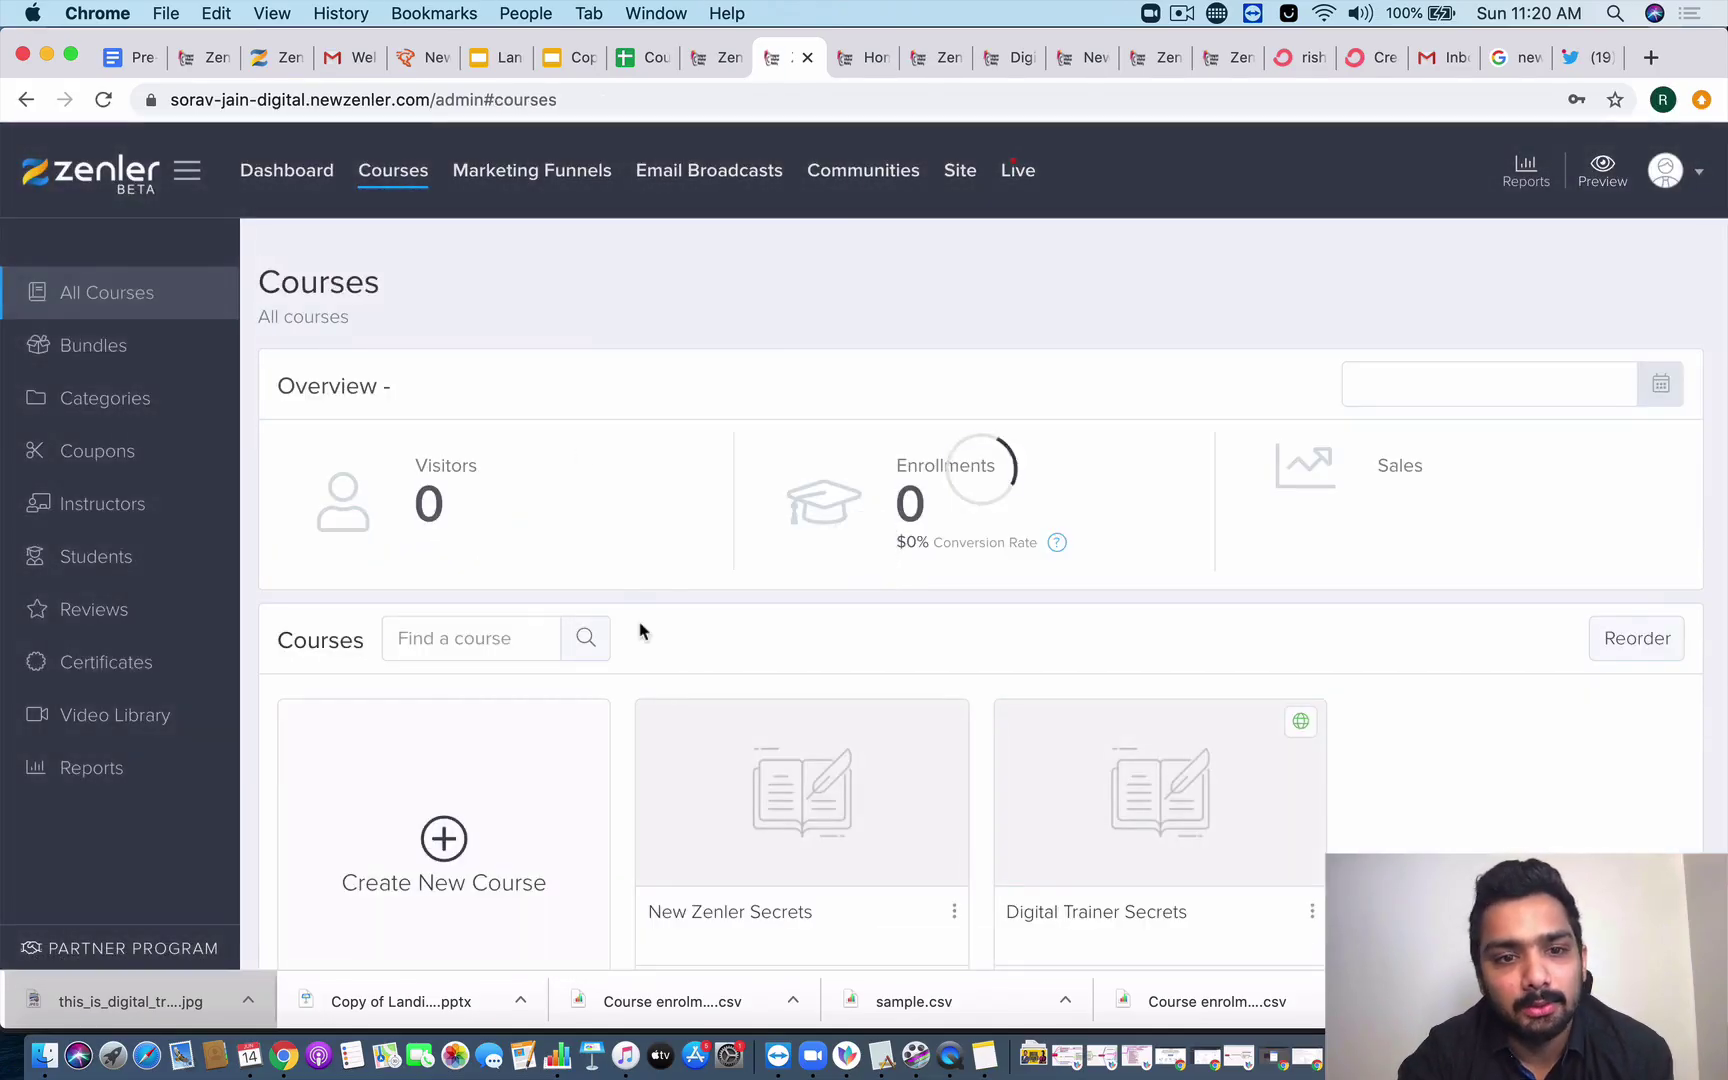
# - Open the New Zenler Secrets course and display its curriculum down to the How to Survey section
pyautogui.scroll(-2, 832, 772)
pyautogui.click(832, 772)
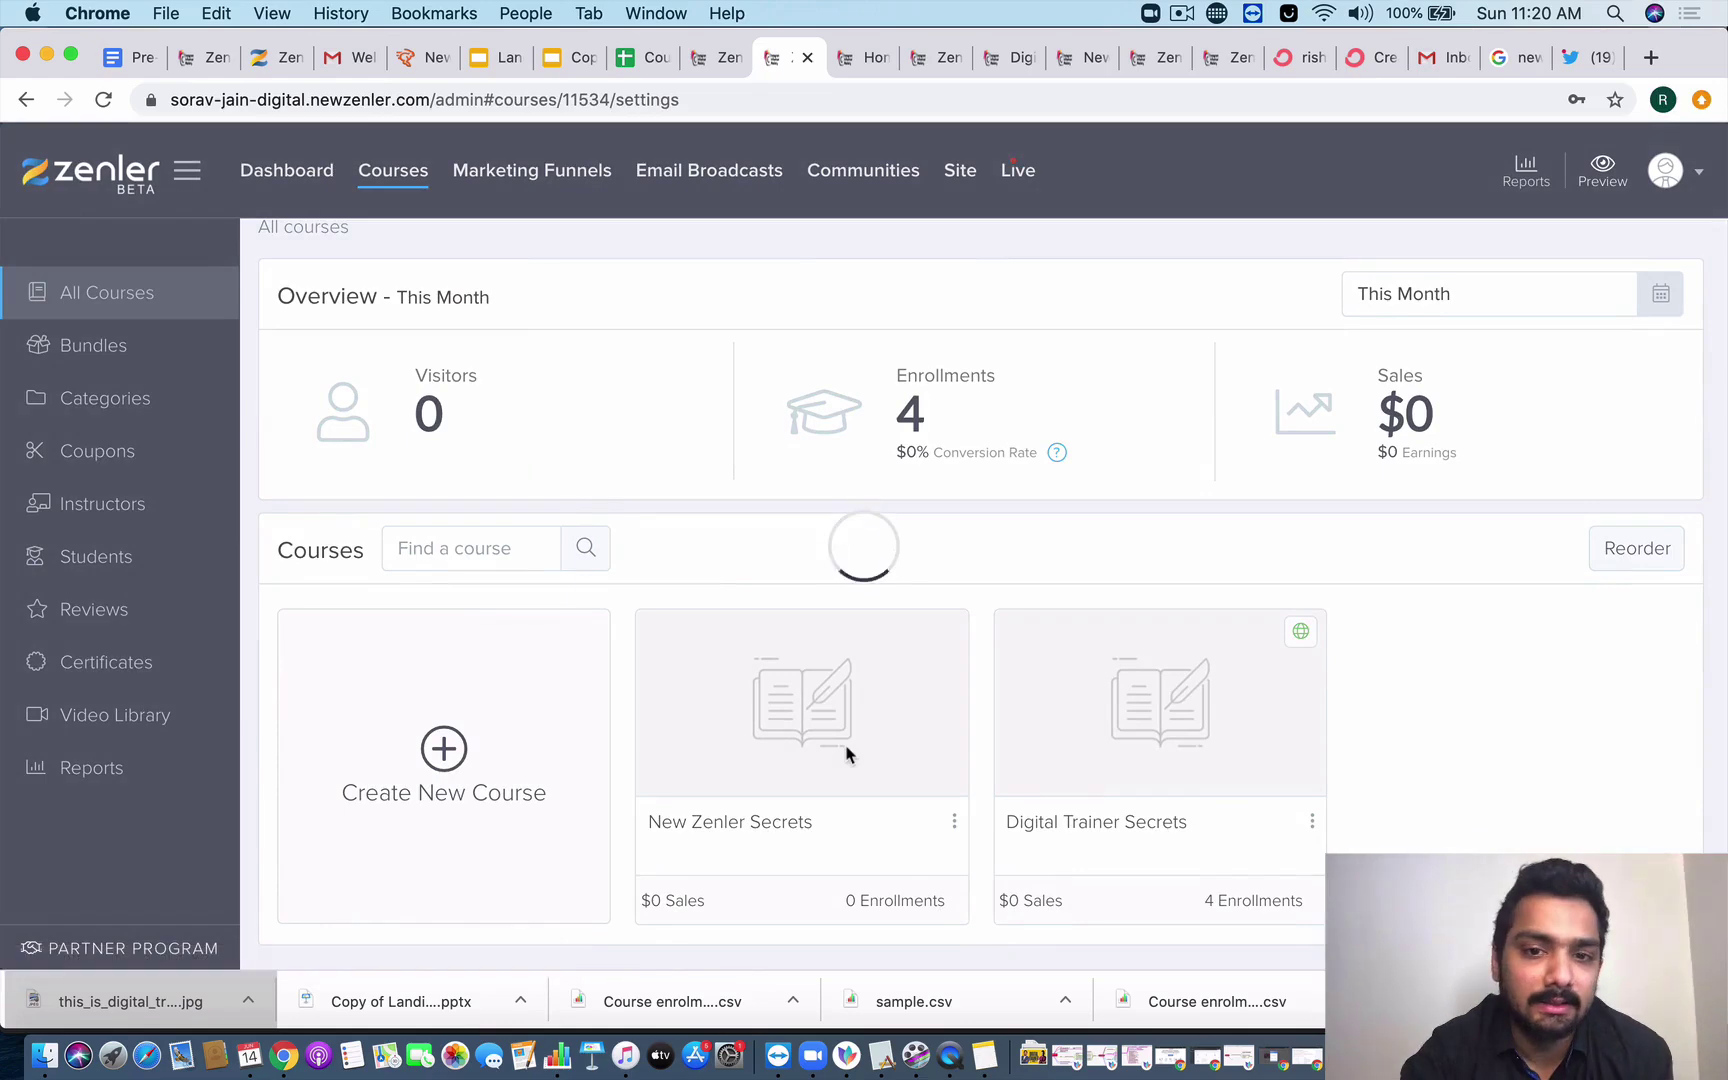
pyautogui.scroll(-1, 847, 755)
pyautogui.scroll(3, 847, 755)
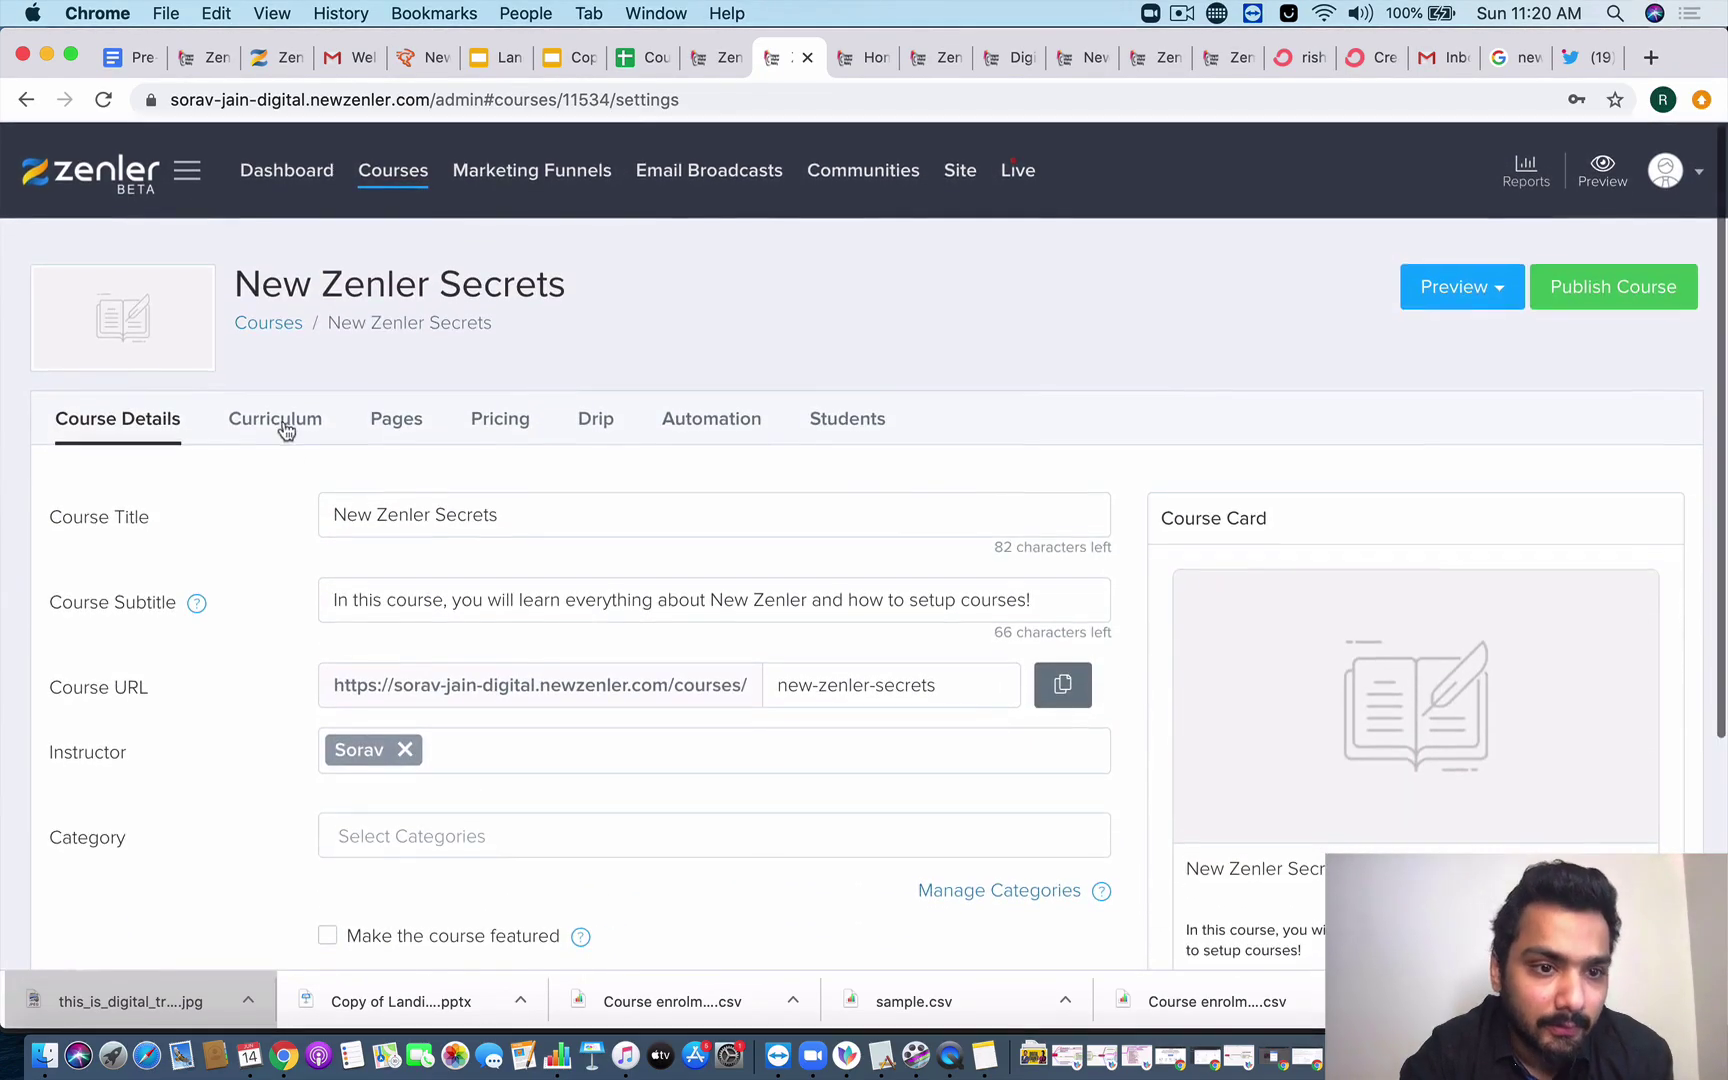
pyautogui.click(282, 426)
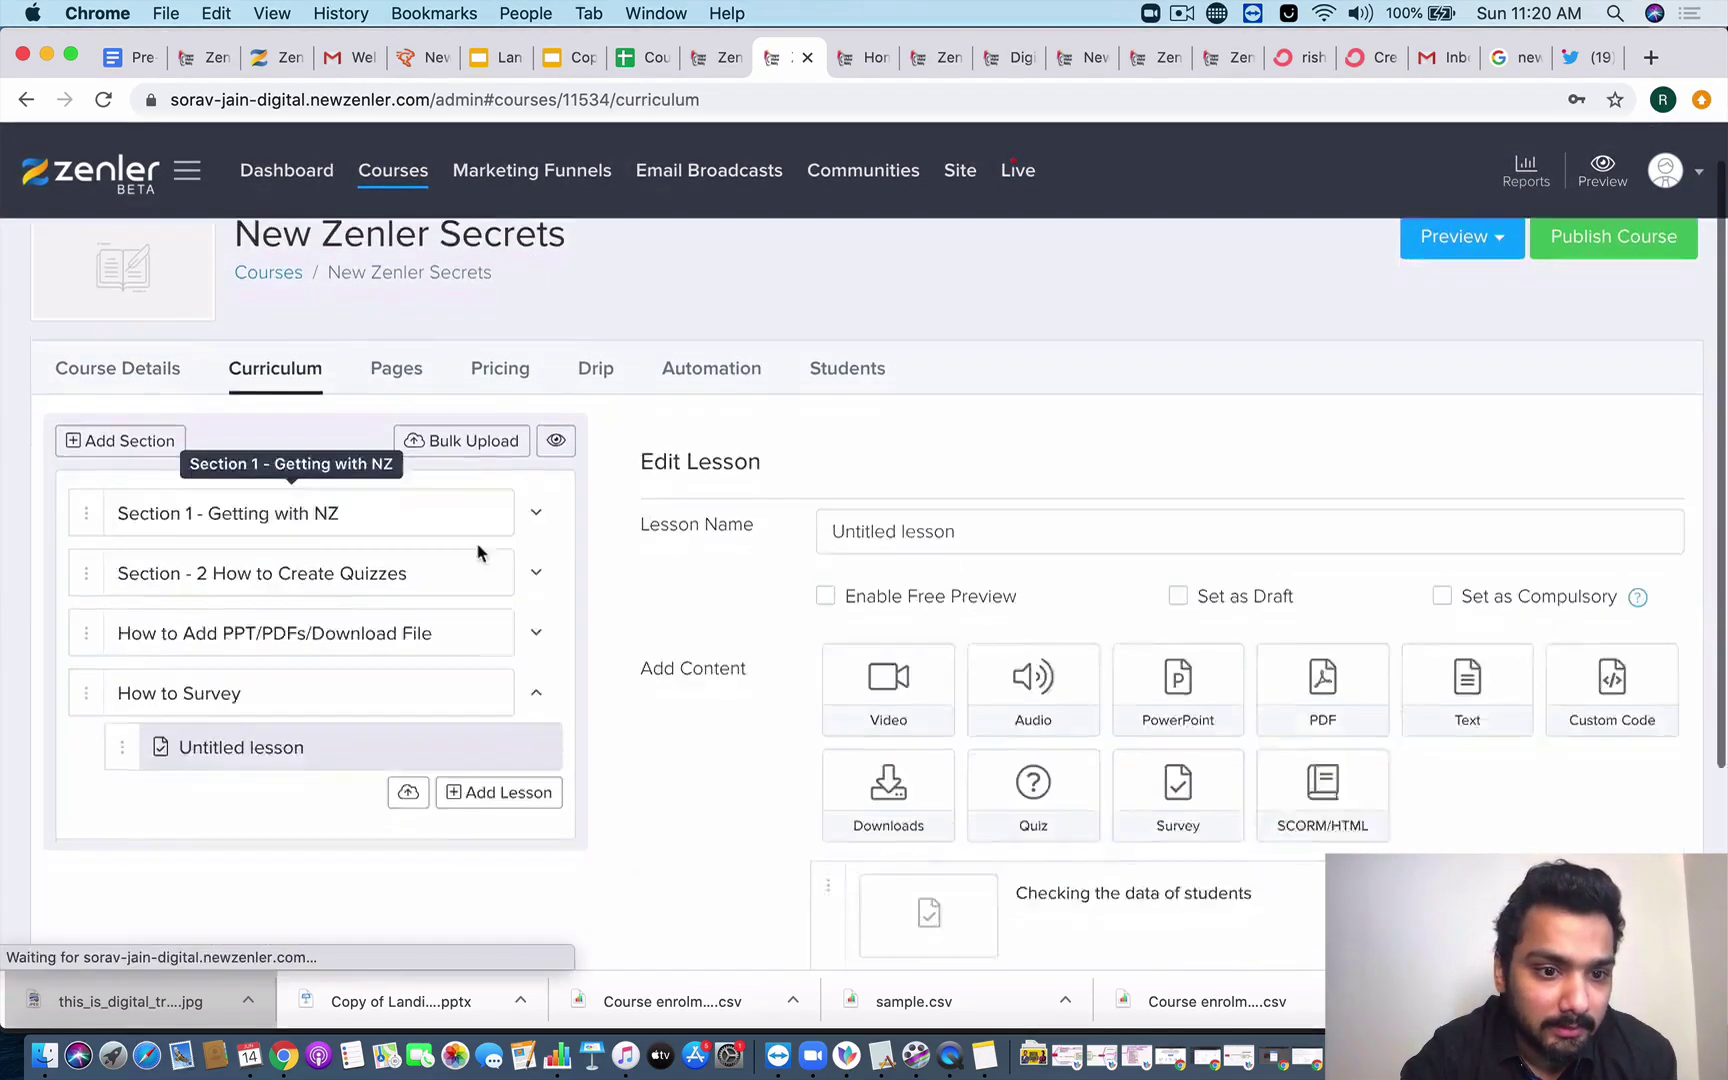
pyautogui.scroll(-3, 478, 551)
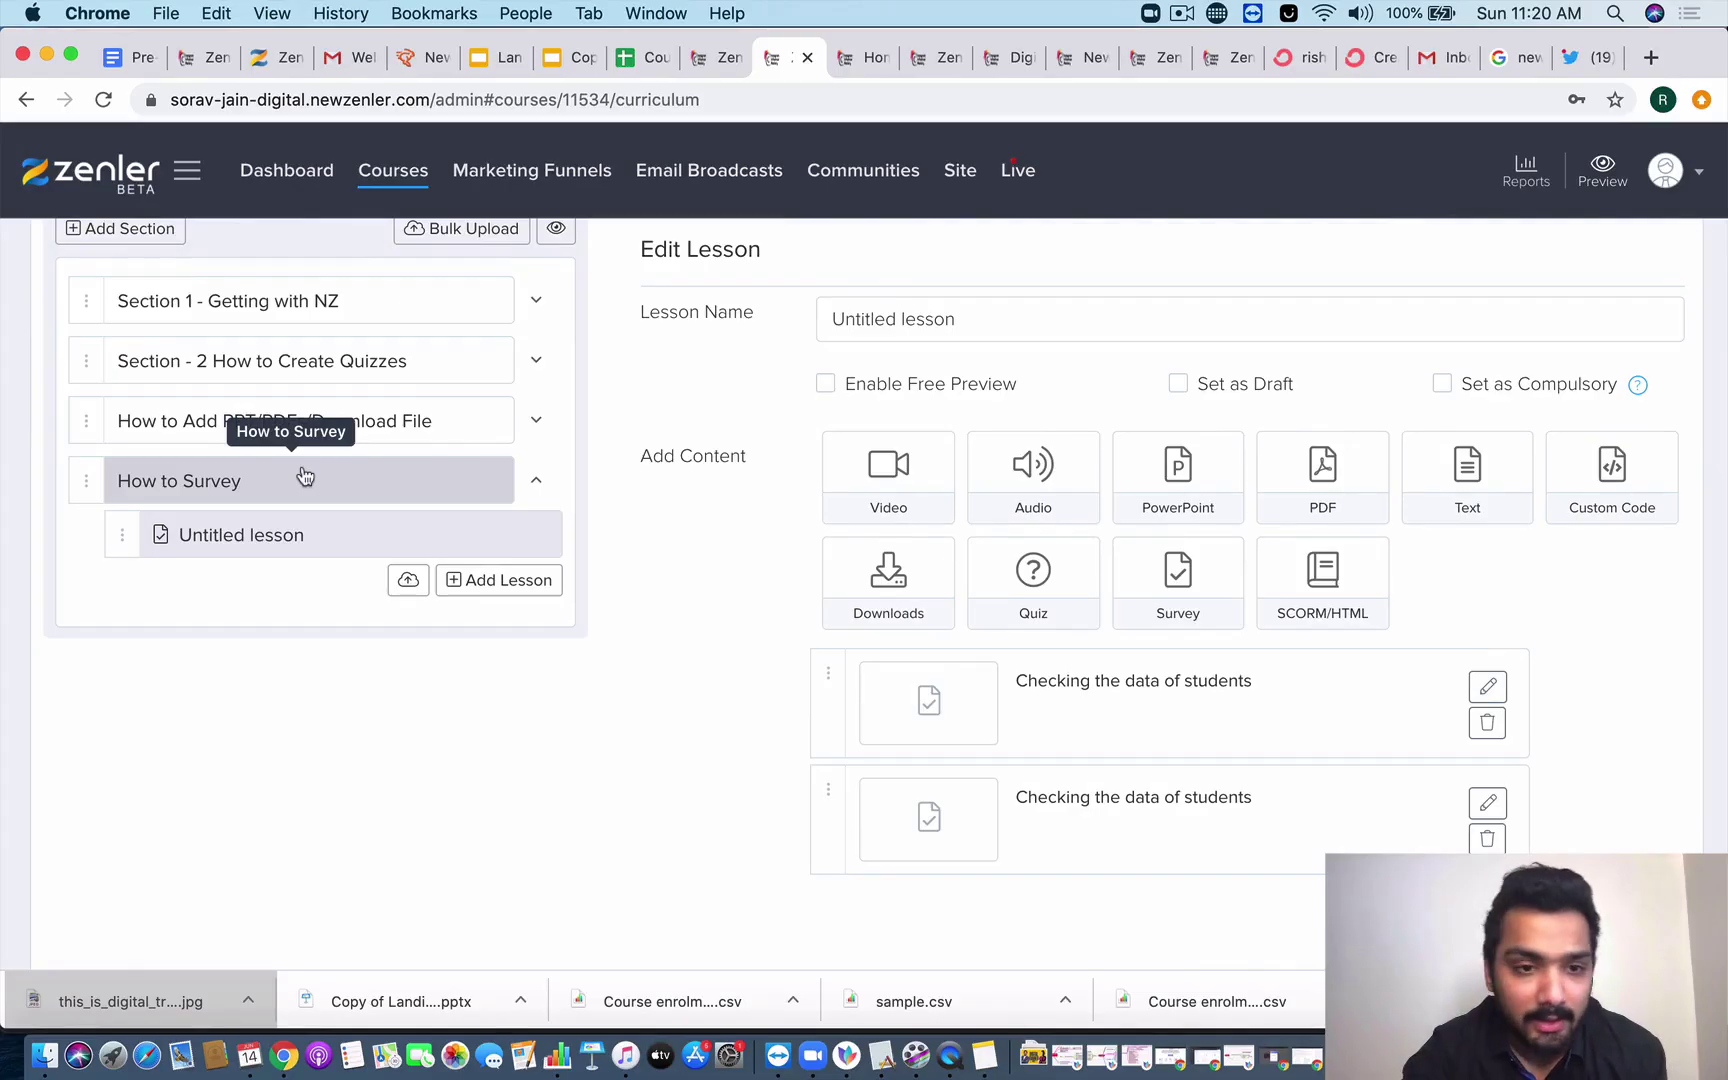
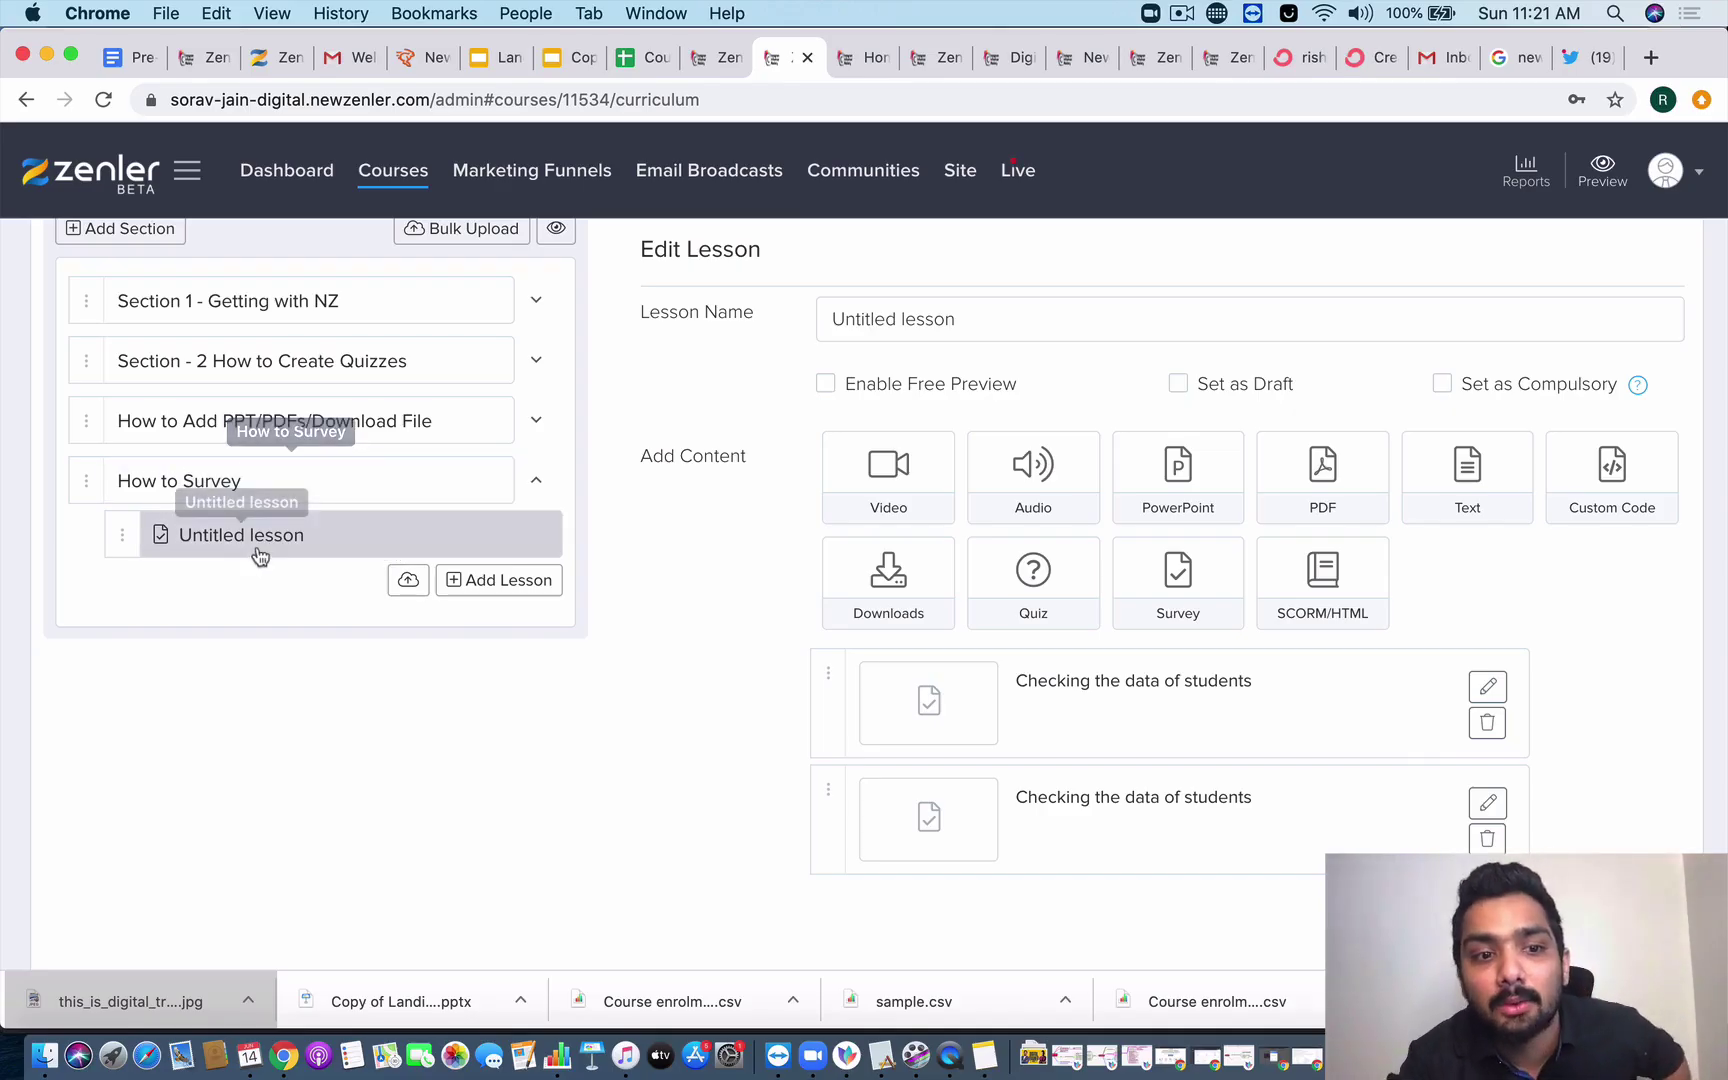
# - Rename the untitled lesson in the How to Survey section to "Gathering Data!"
pyautogui.moveTo(966, 318); pyautogui.dragTo(852, 318)
pyautogui.press('BackSpace')
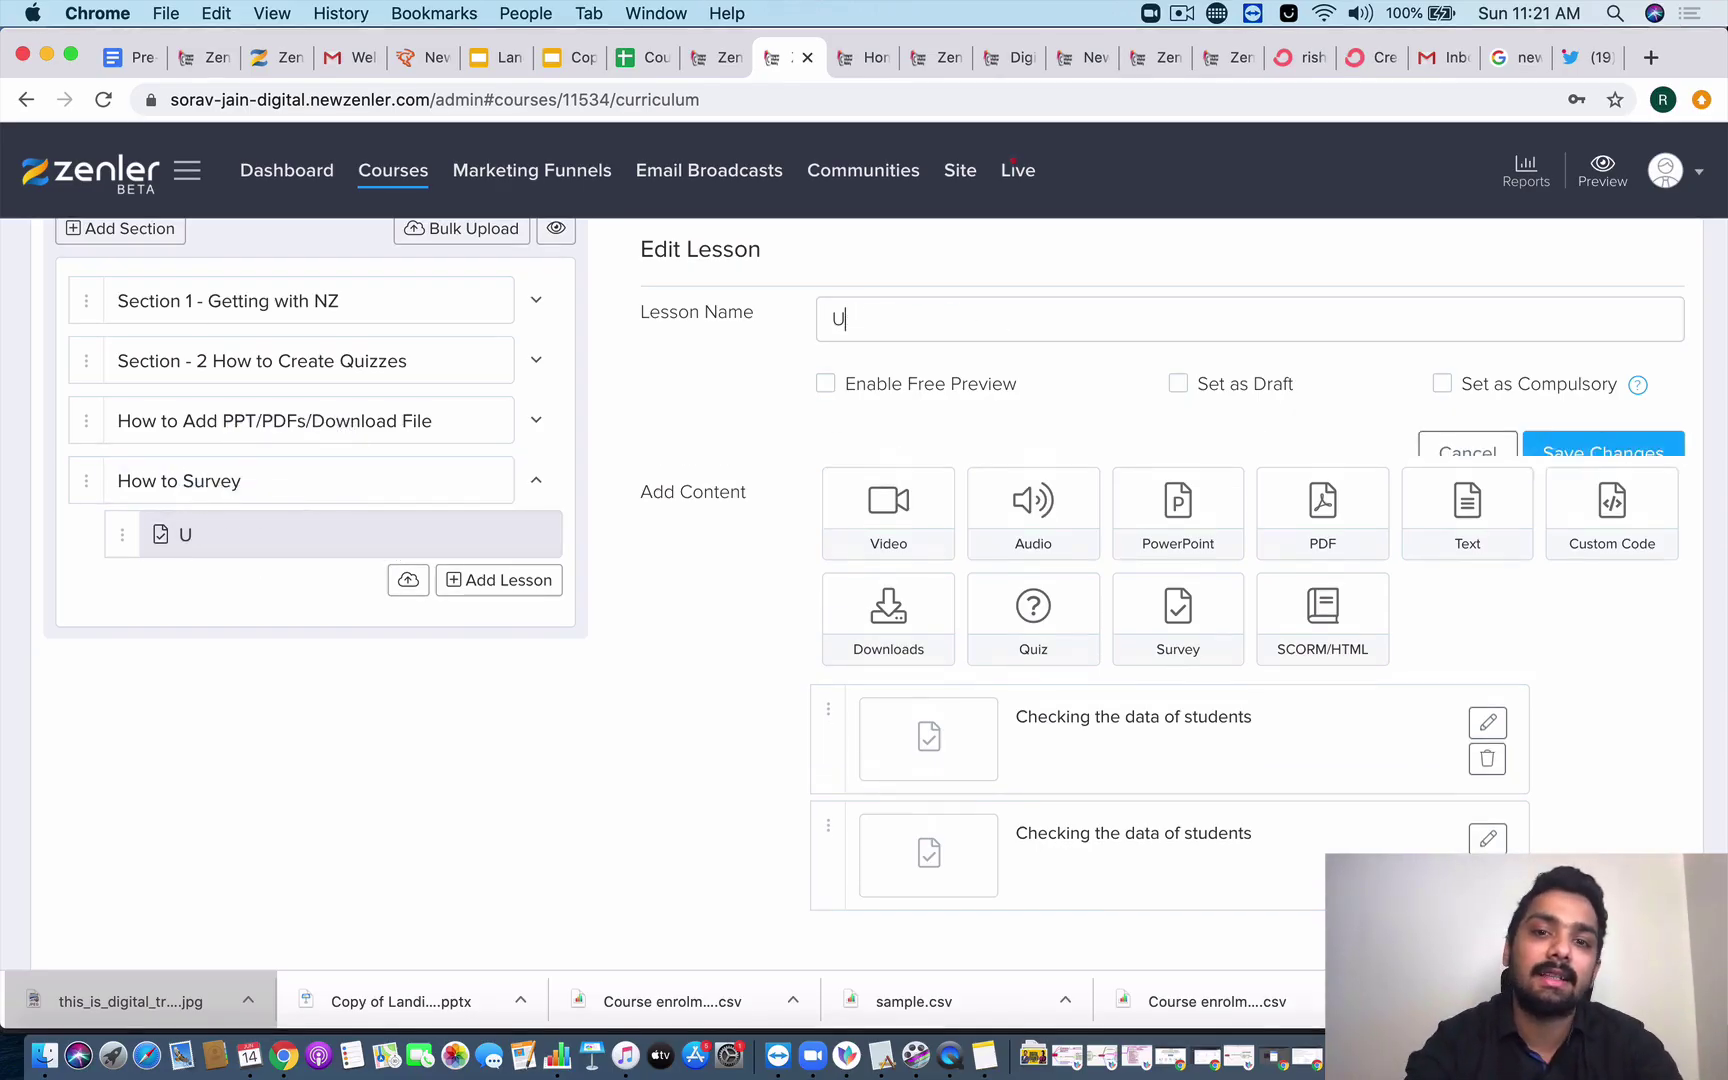
pyautogui.press('BackSpace')
pyautogui.press('BackSpace')
pyautogui.write('Gathering Data')
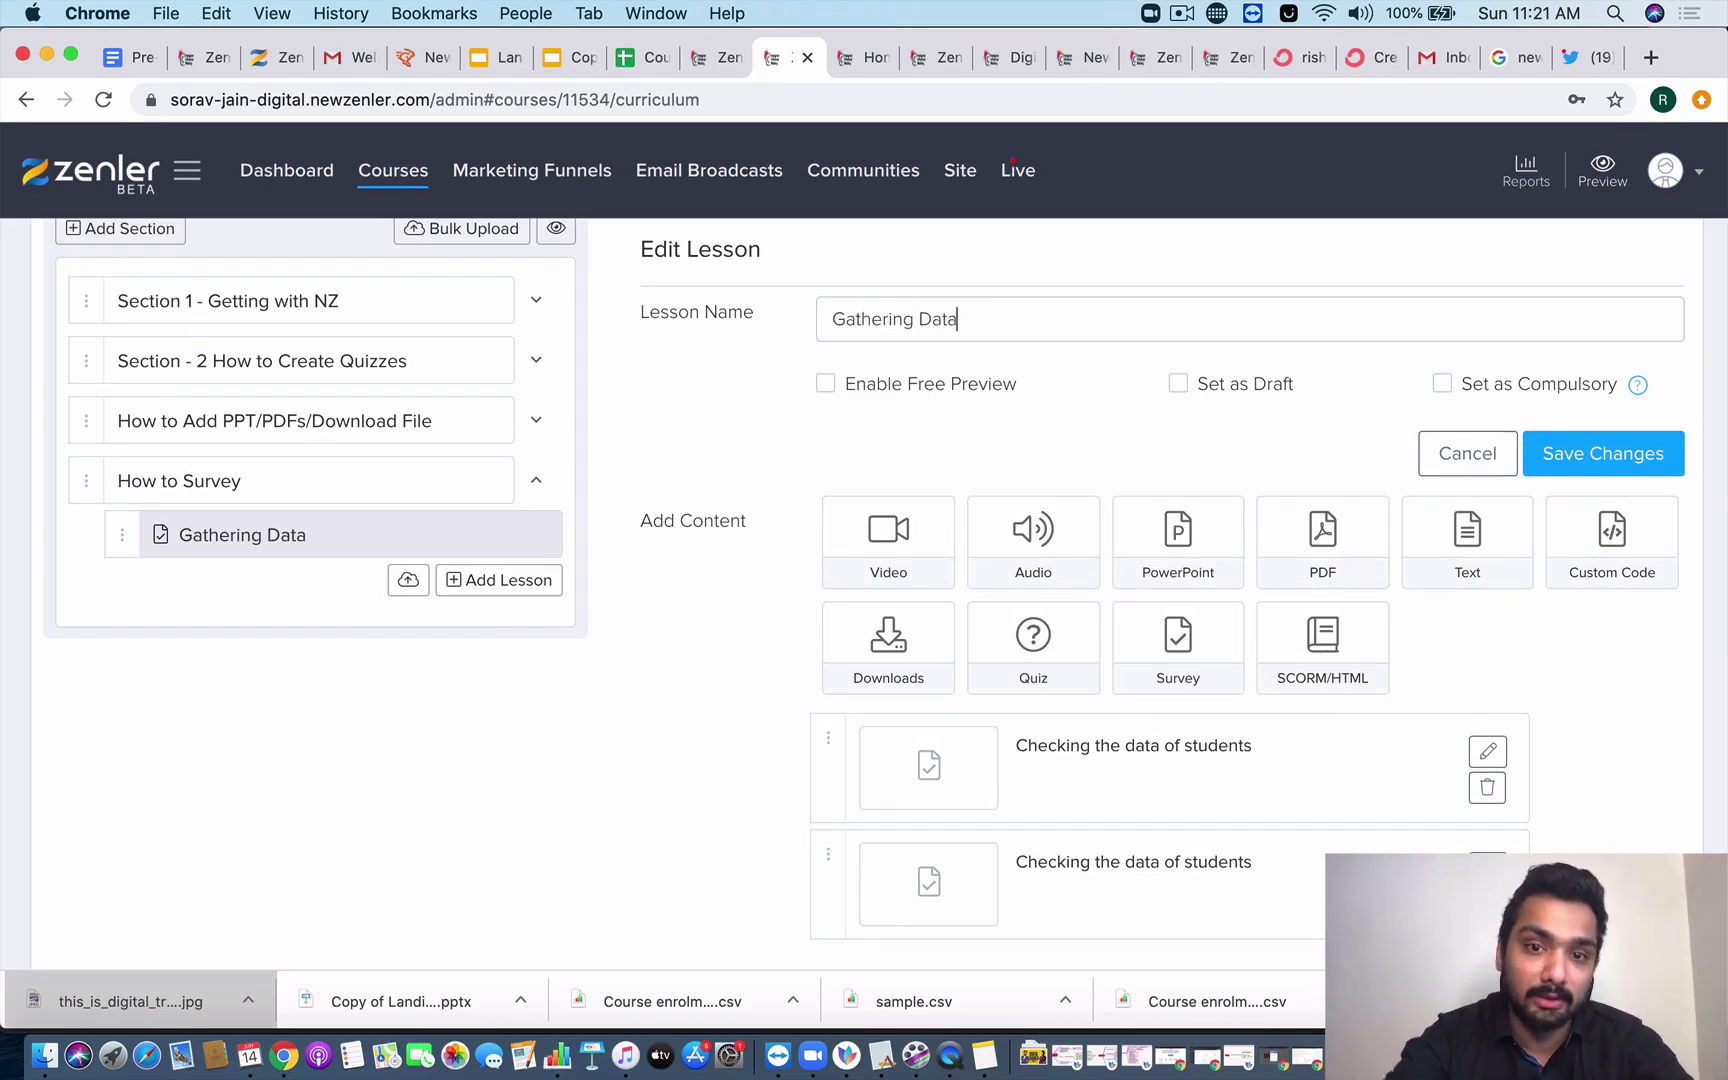
pyautogui.write('!')
# - Add a survey titled "Gathering Data Survey!" to the Gathering Data! lesson
pyautogui.scroll(-2, 1378, 541)
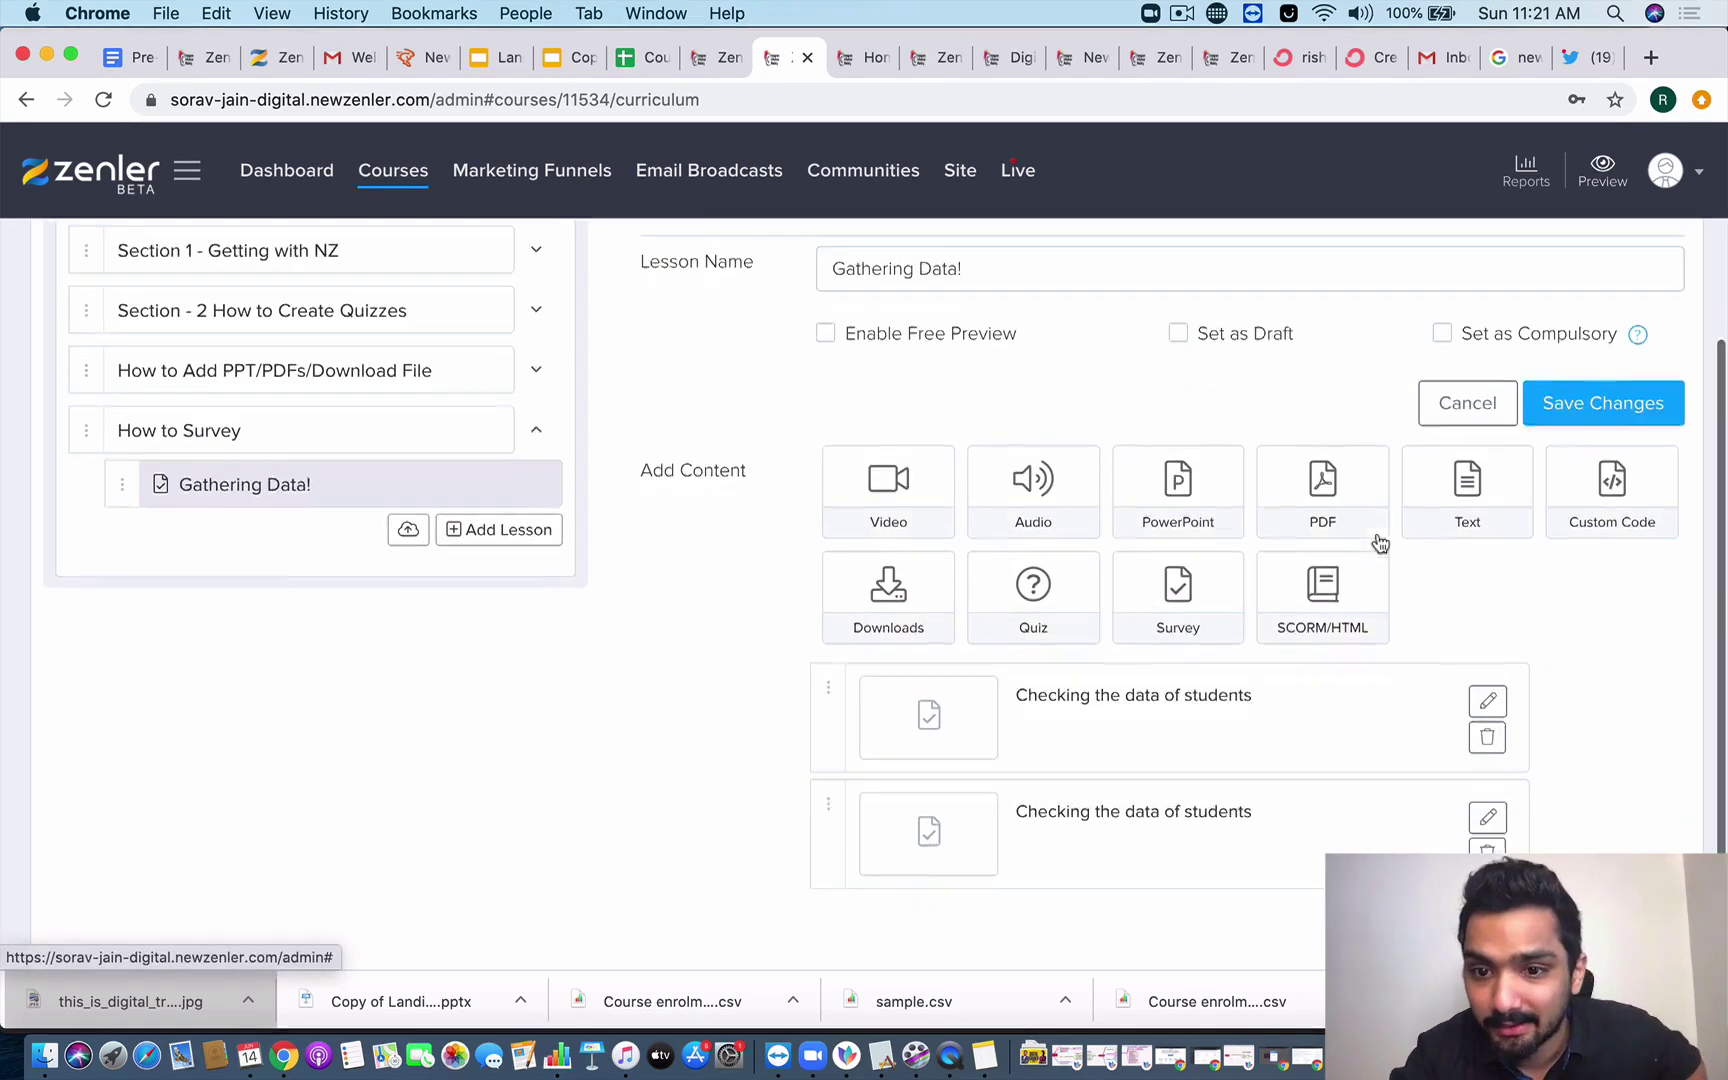
pyautogui.scroll(-3, 1378, 541)
pyautogui.scroll(2, 1377, 548)
pyautogui.scroll(-1, 1377, 548)
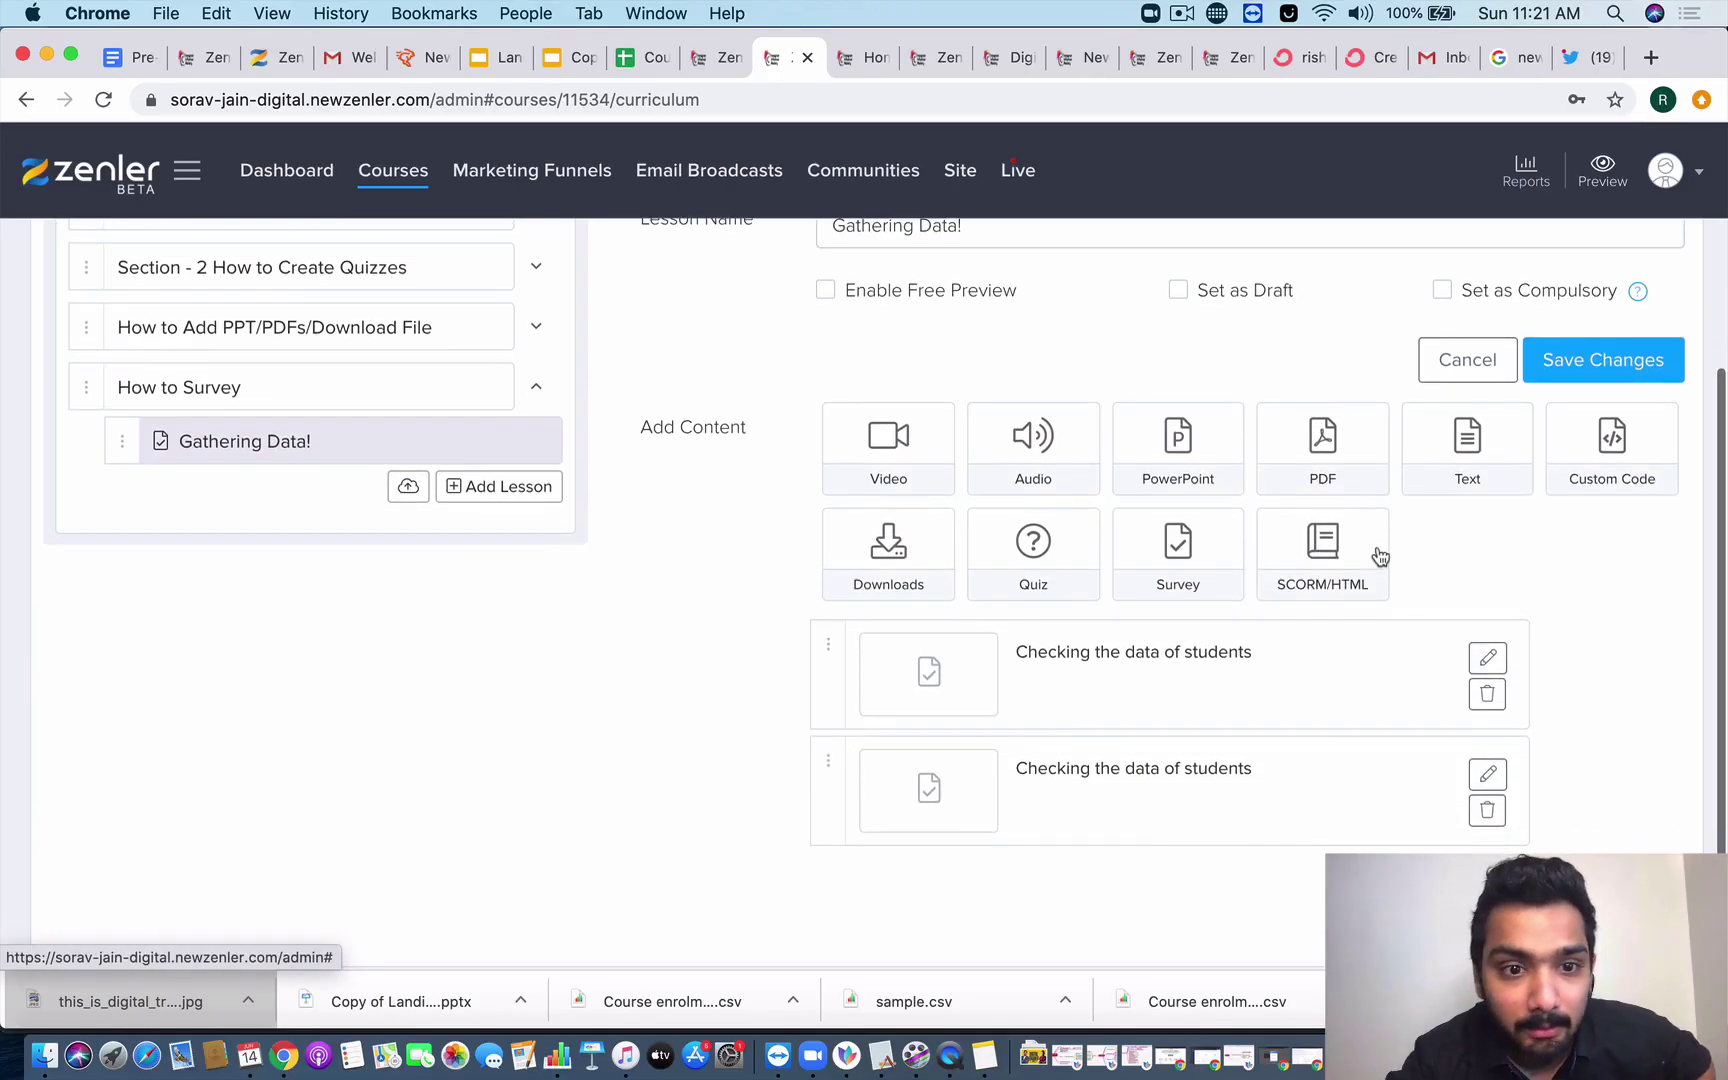
pyautogui.scroll(1, 1355, 675)
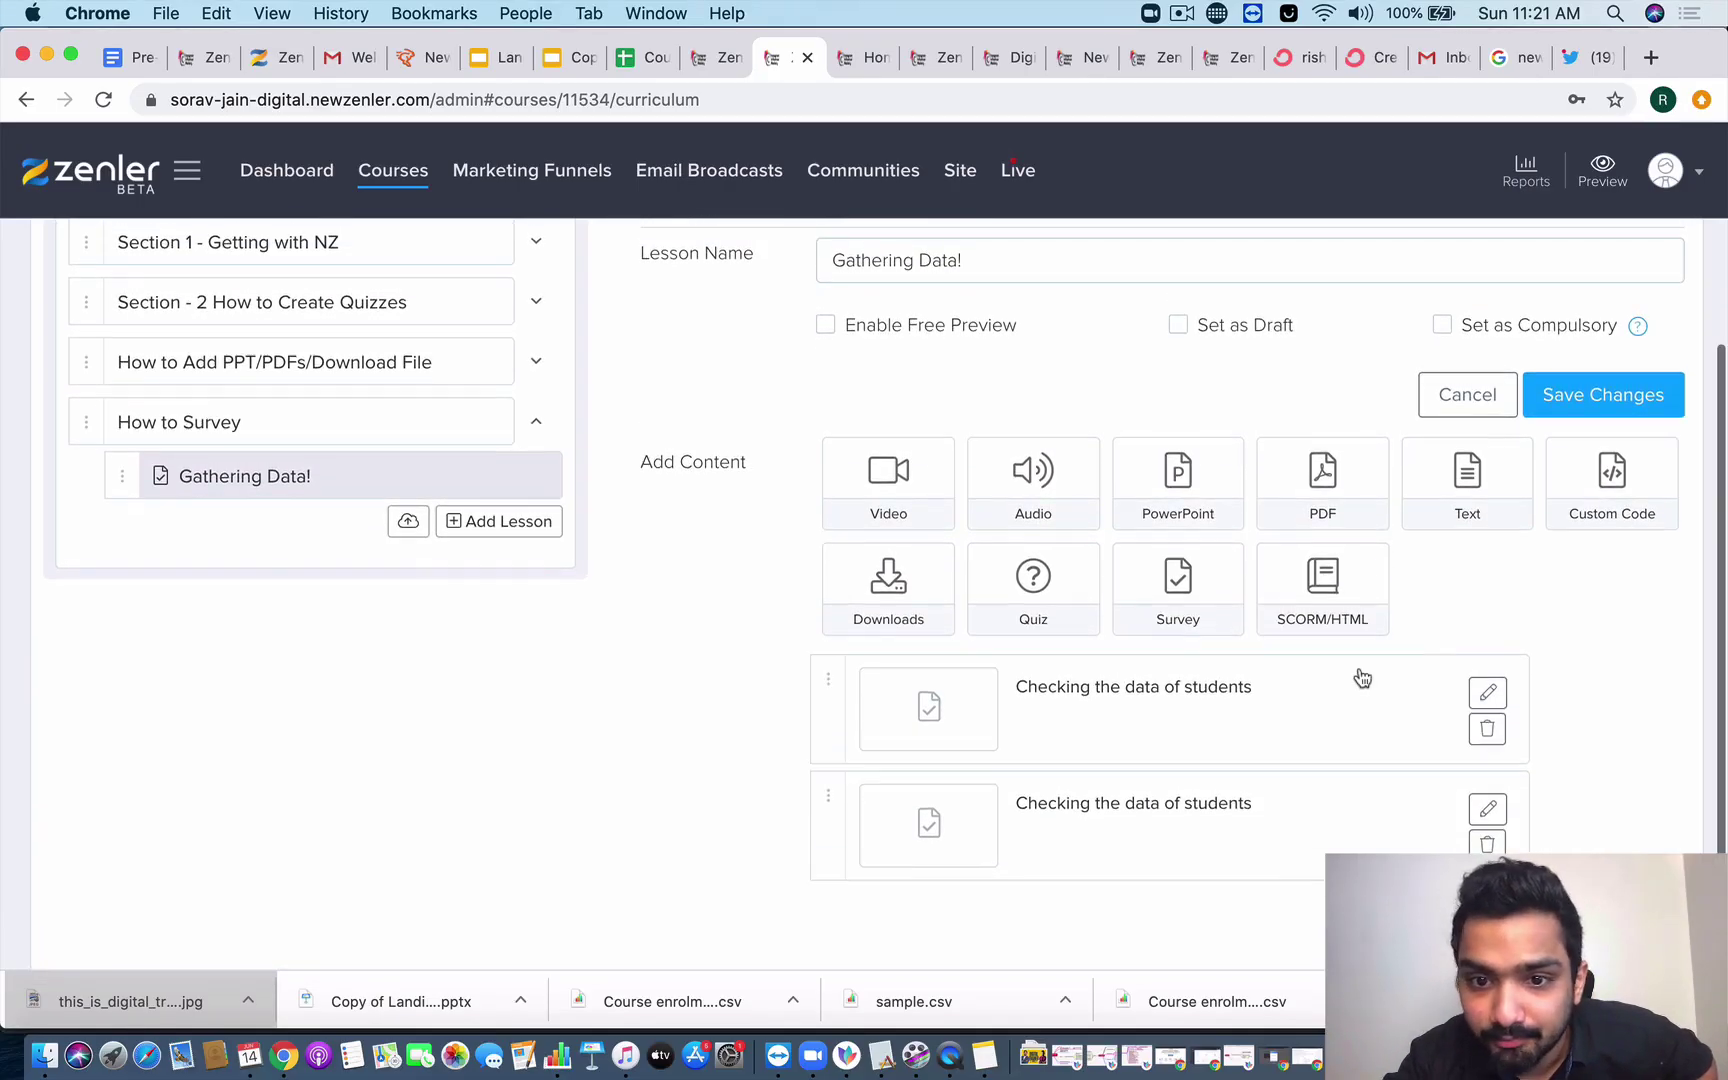
pyautogui.click(1160, 591)
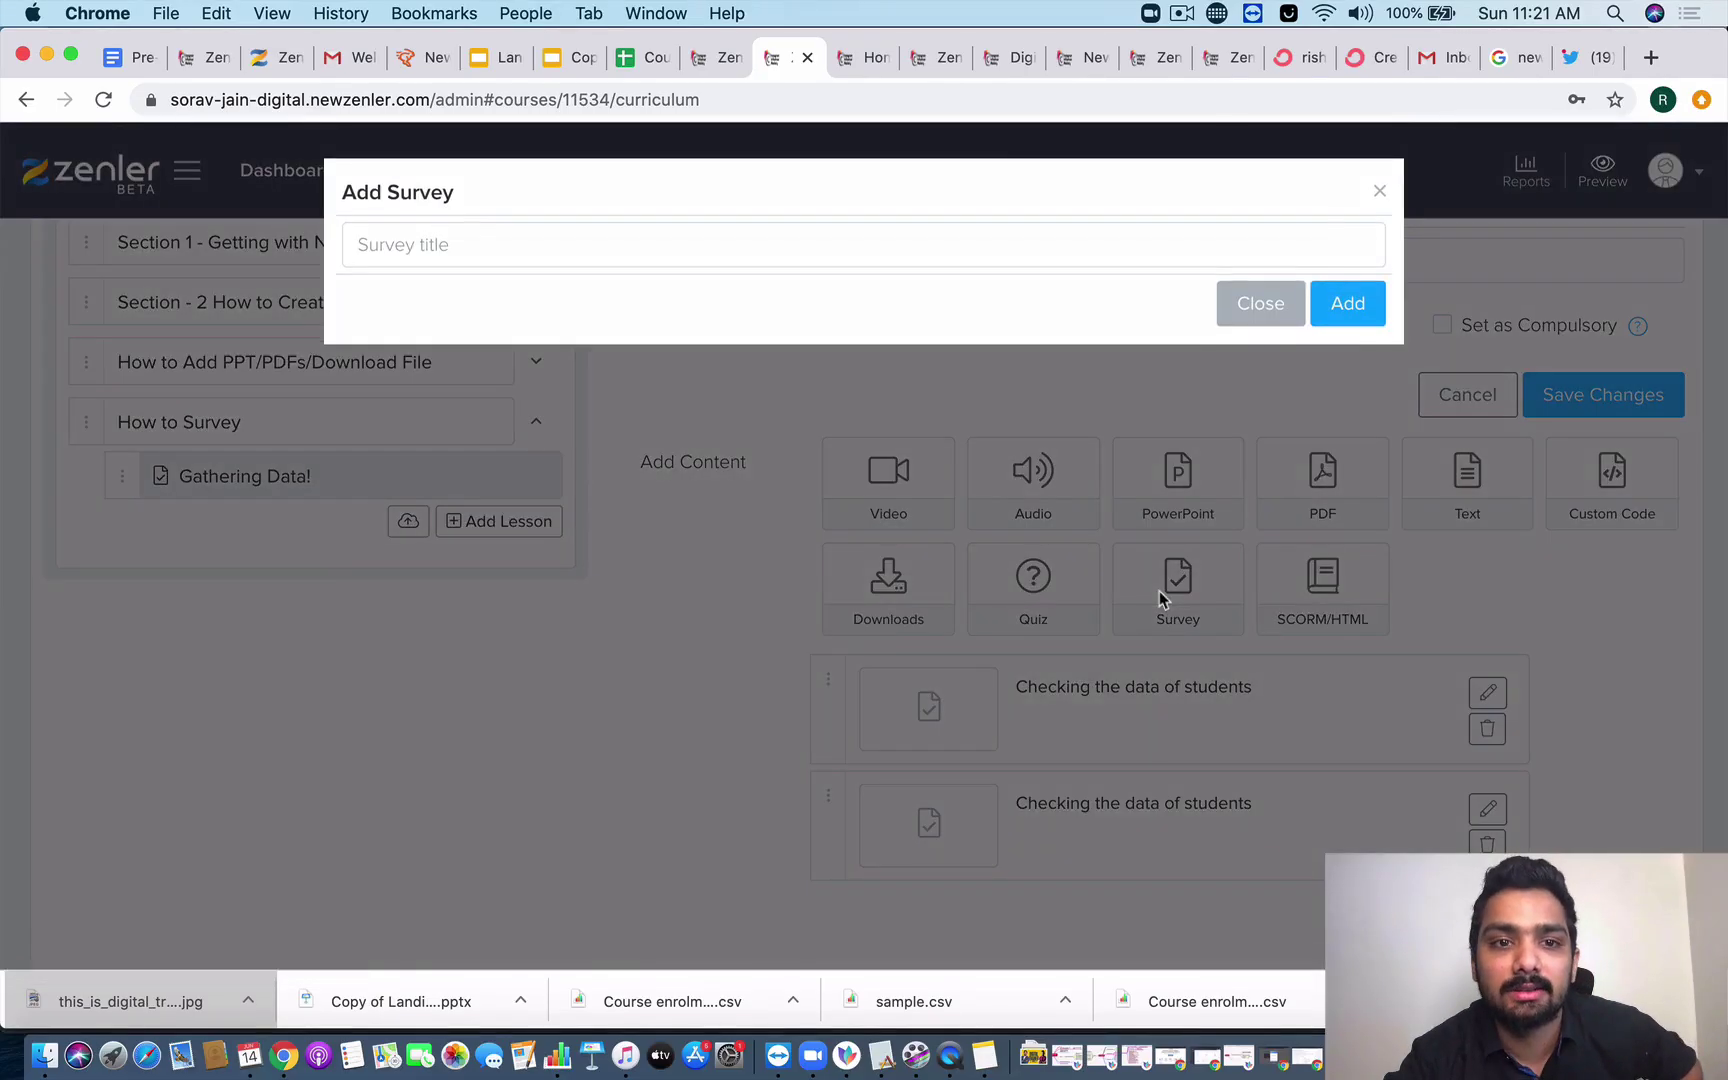
pyautogui.write('Gath')
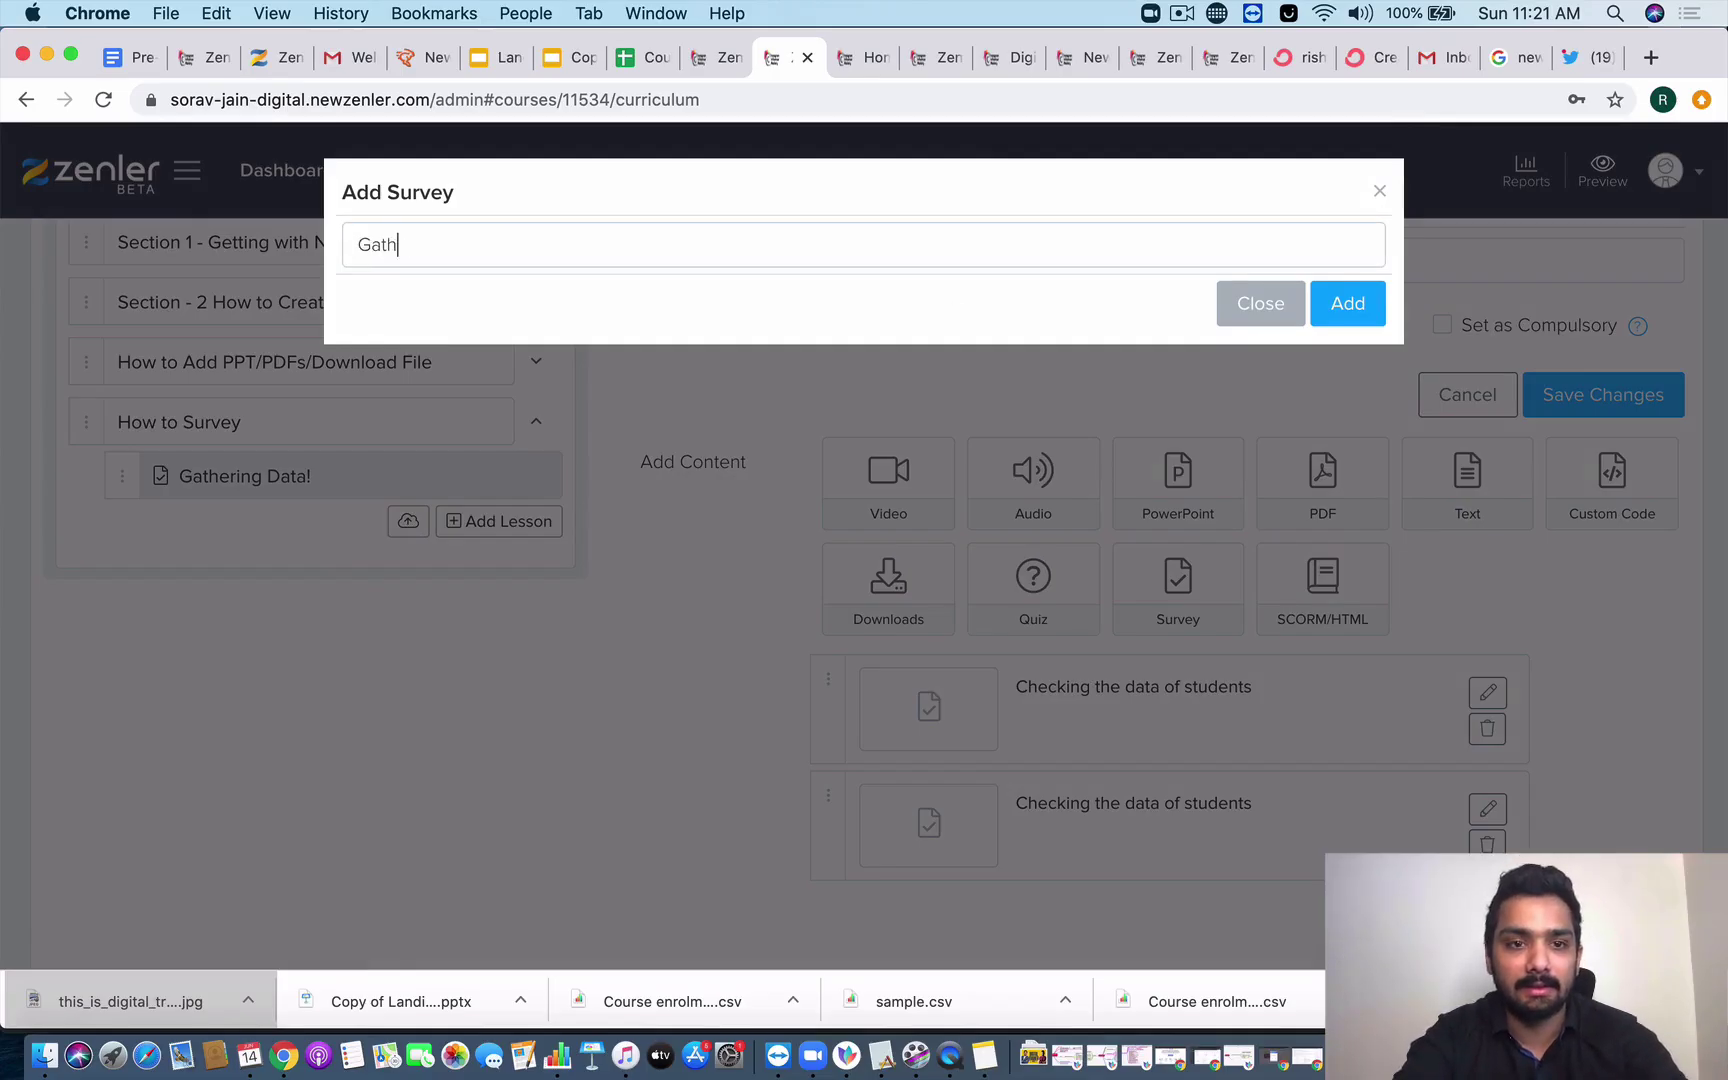
pyautogui.write('ering Data Survey!')
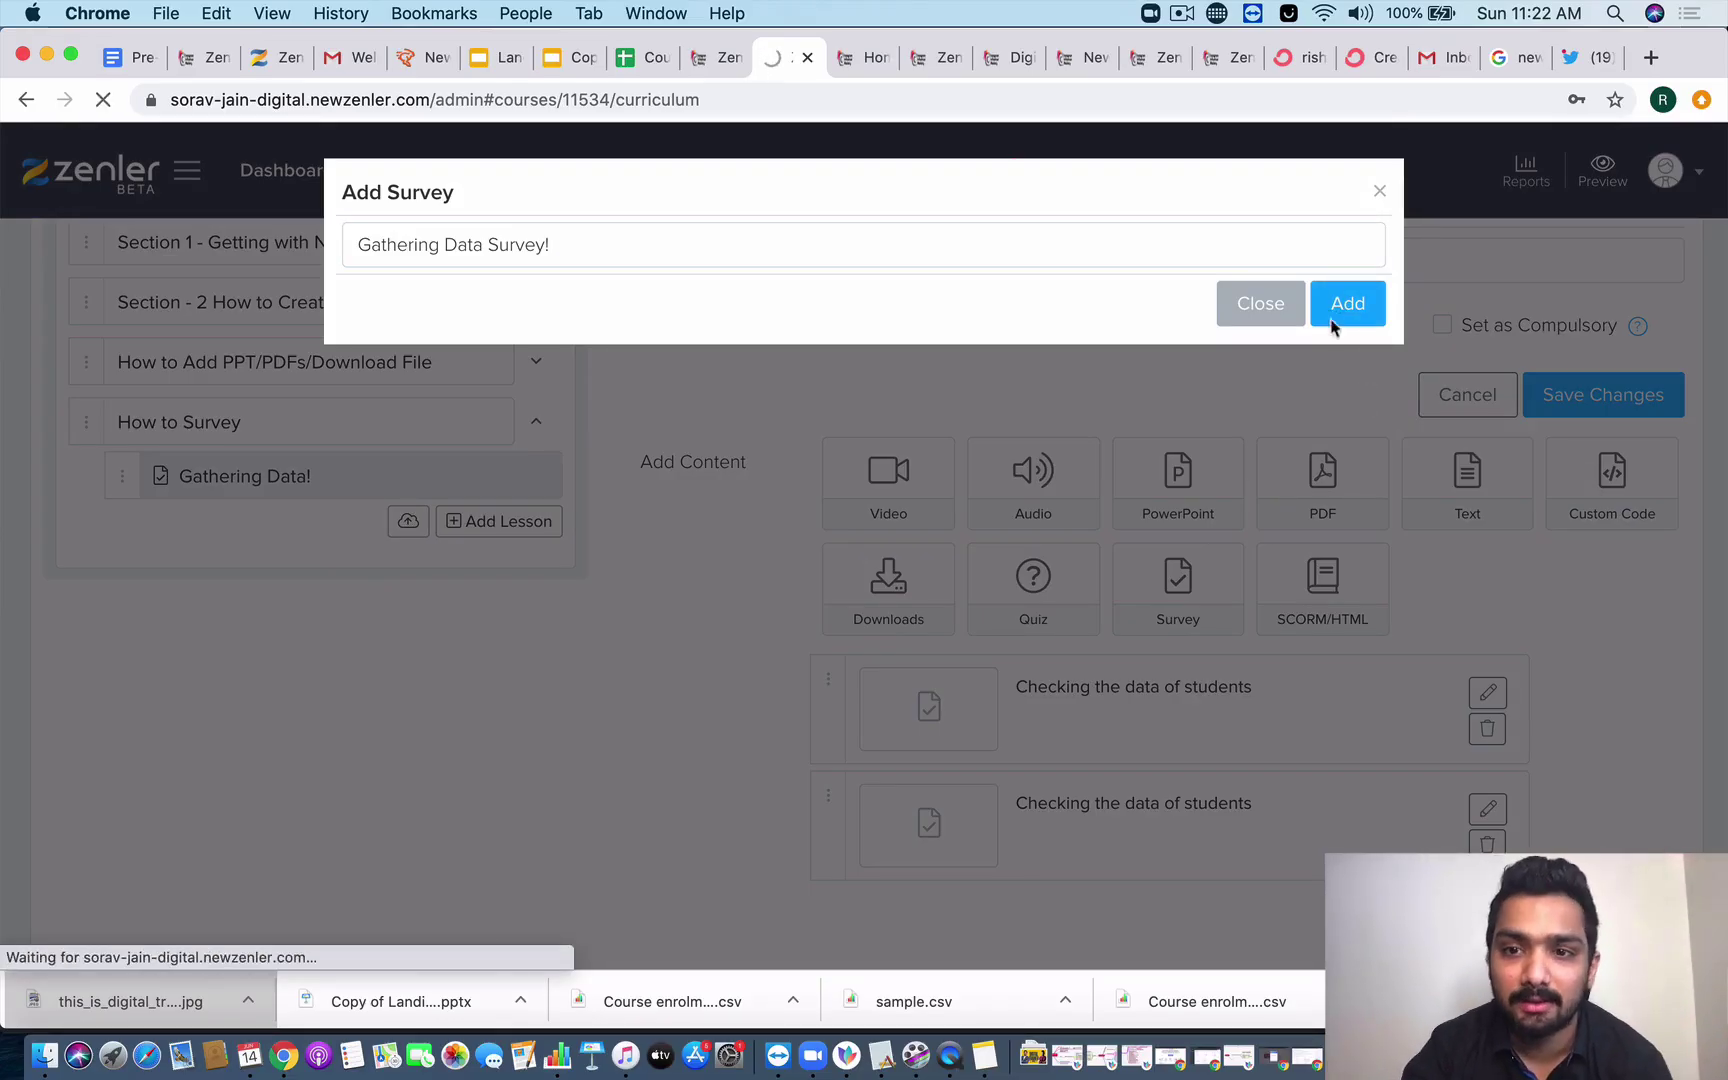
pyautogui.click(1342, 309)
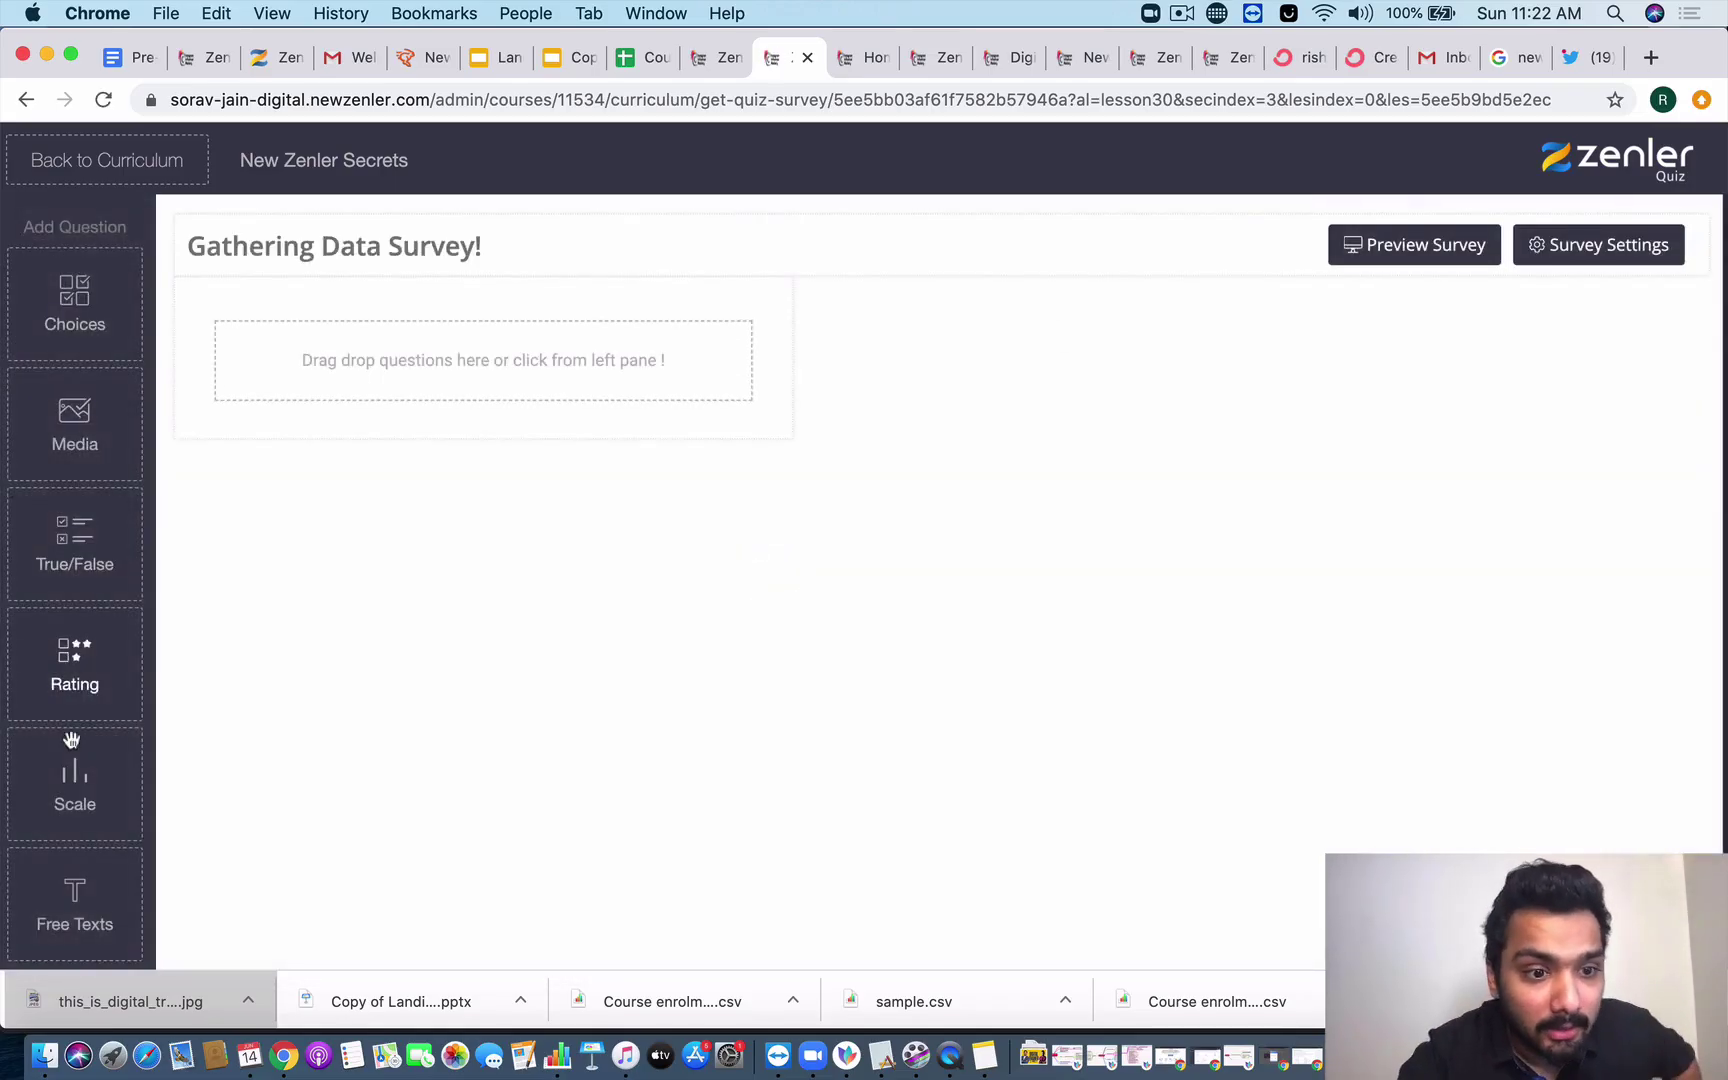
pyautogui.scroll(-2, 75, 673)
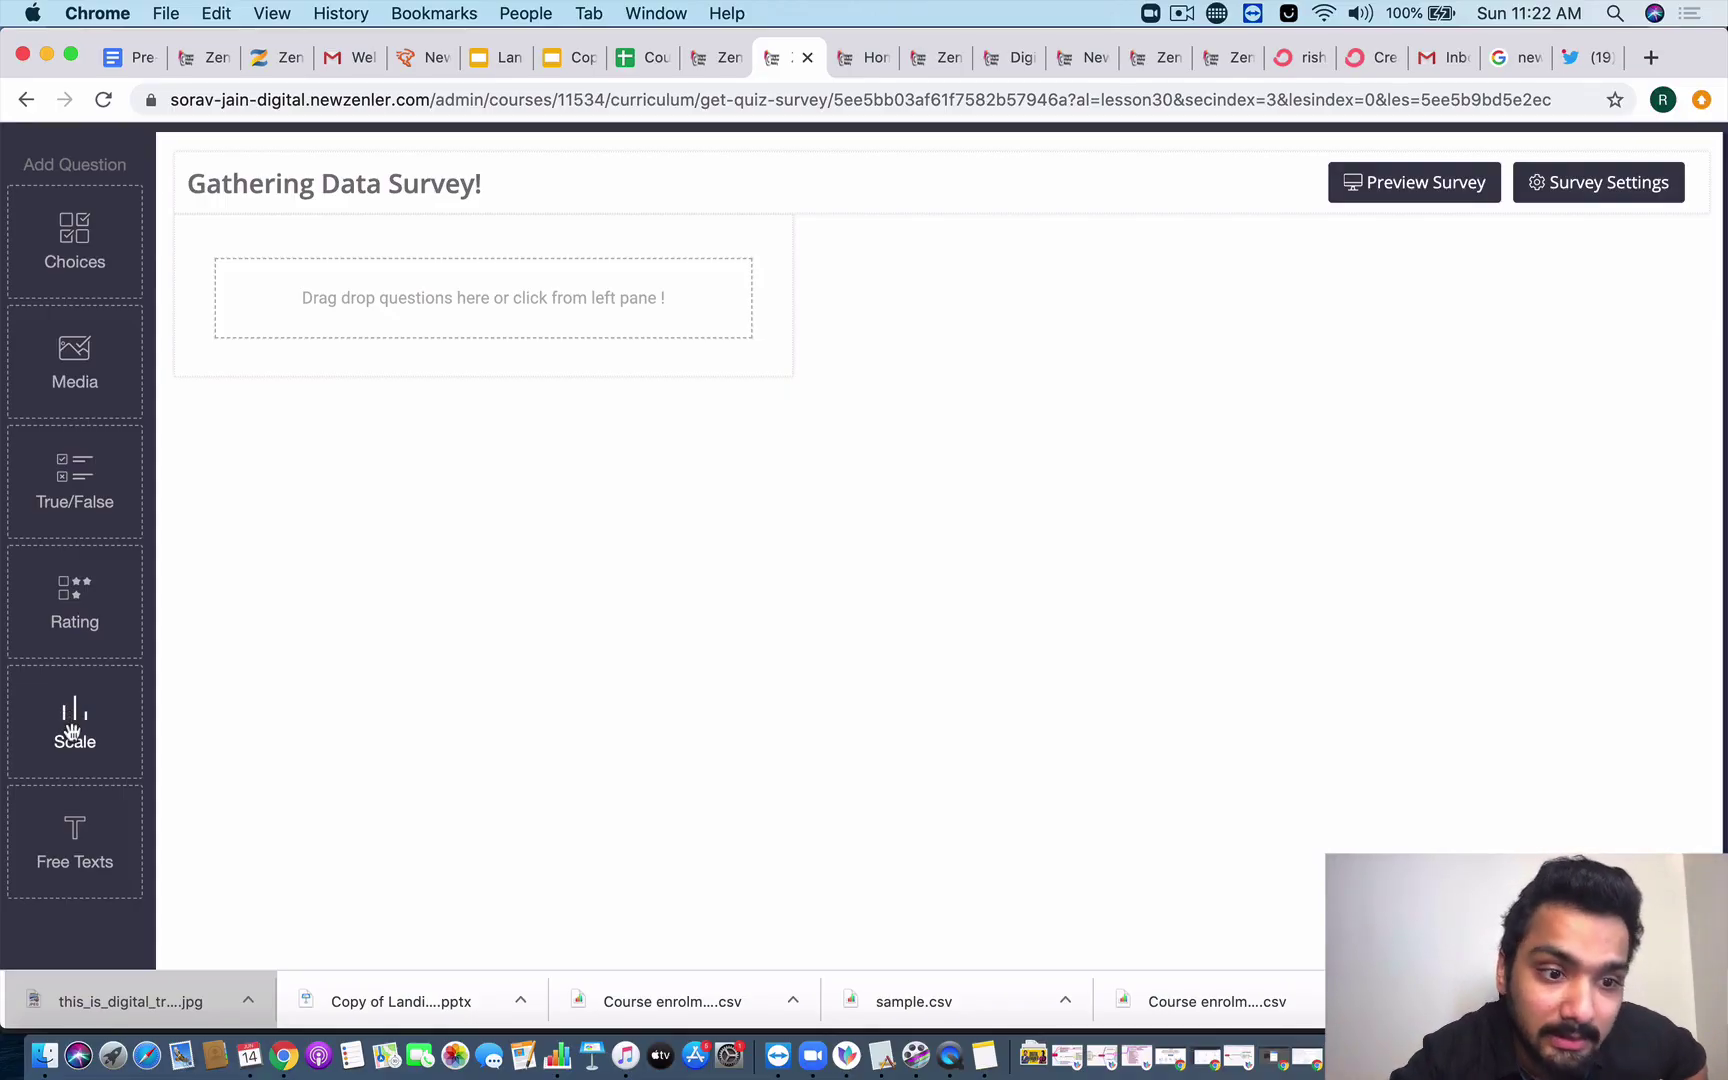
pyautogui.click(96, 260)
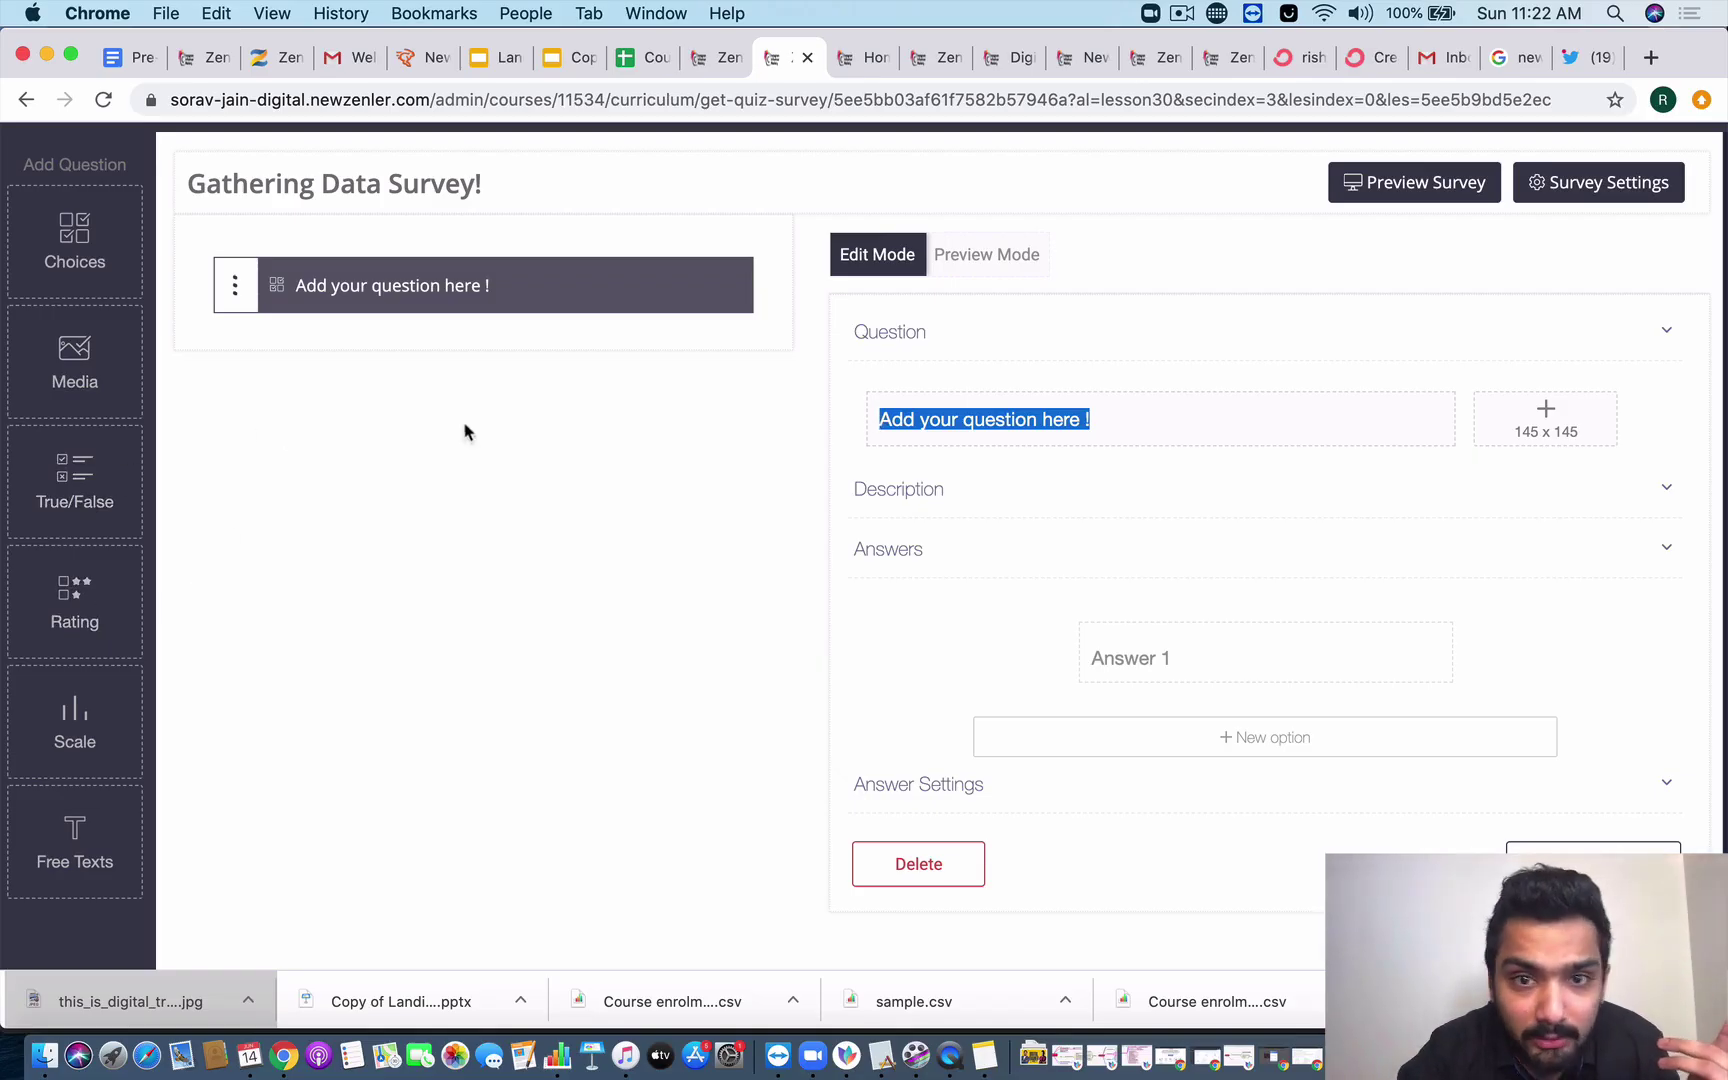
pyautogui.scroll(2, 800, 415)
pyautogui.click(950, 918)
pyautogui.click(1083, 714)
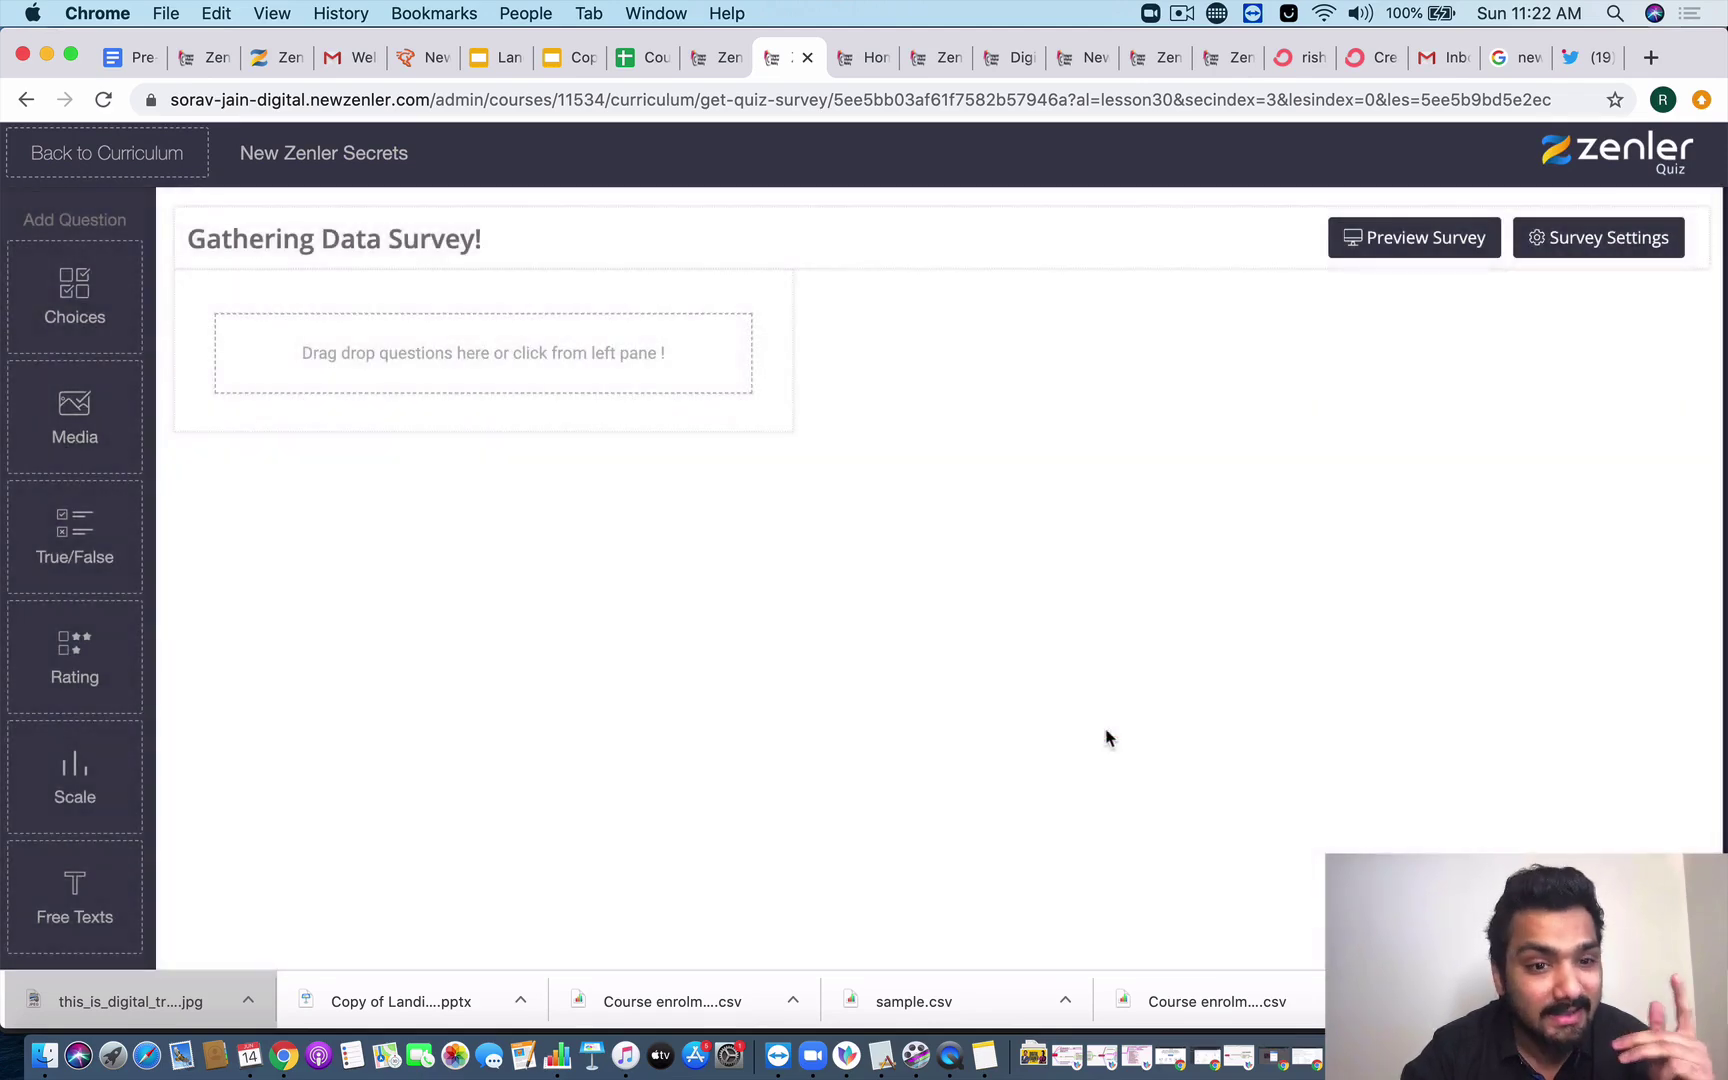
# - Add a star Rating question reading "How much would you rate this module?" to the survey and save it
pyautogui.moveTo(134, 690); pyautogui.dragTo(441, 325)
pyautogui.moveTo(74, 665); pyautogui.dragTo(532, 372)
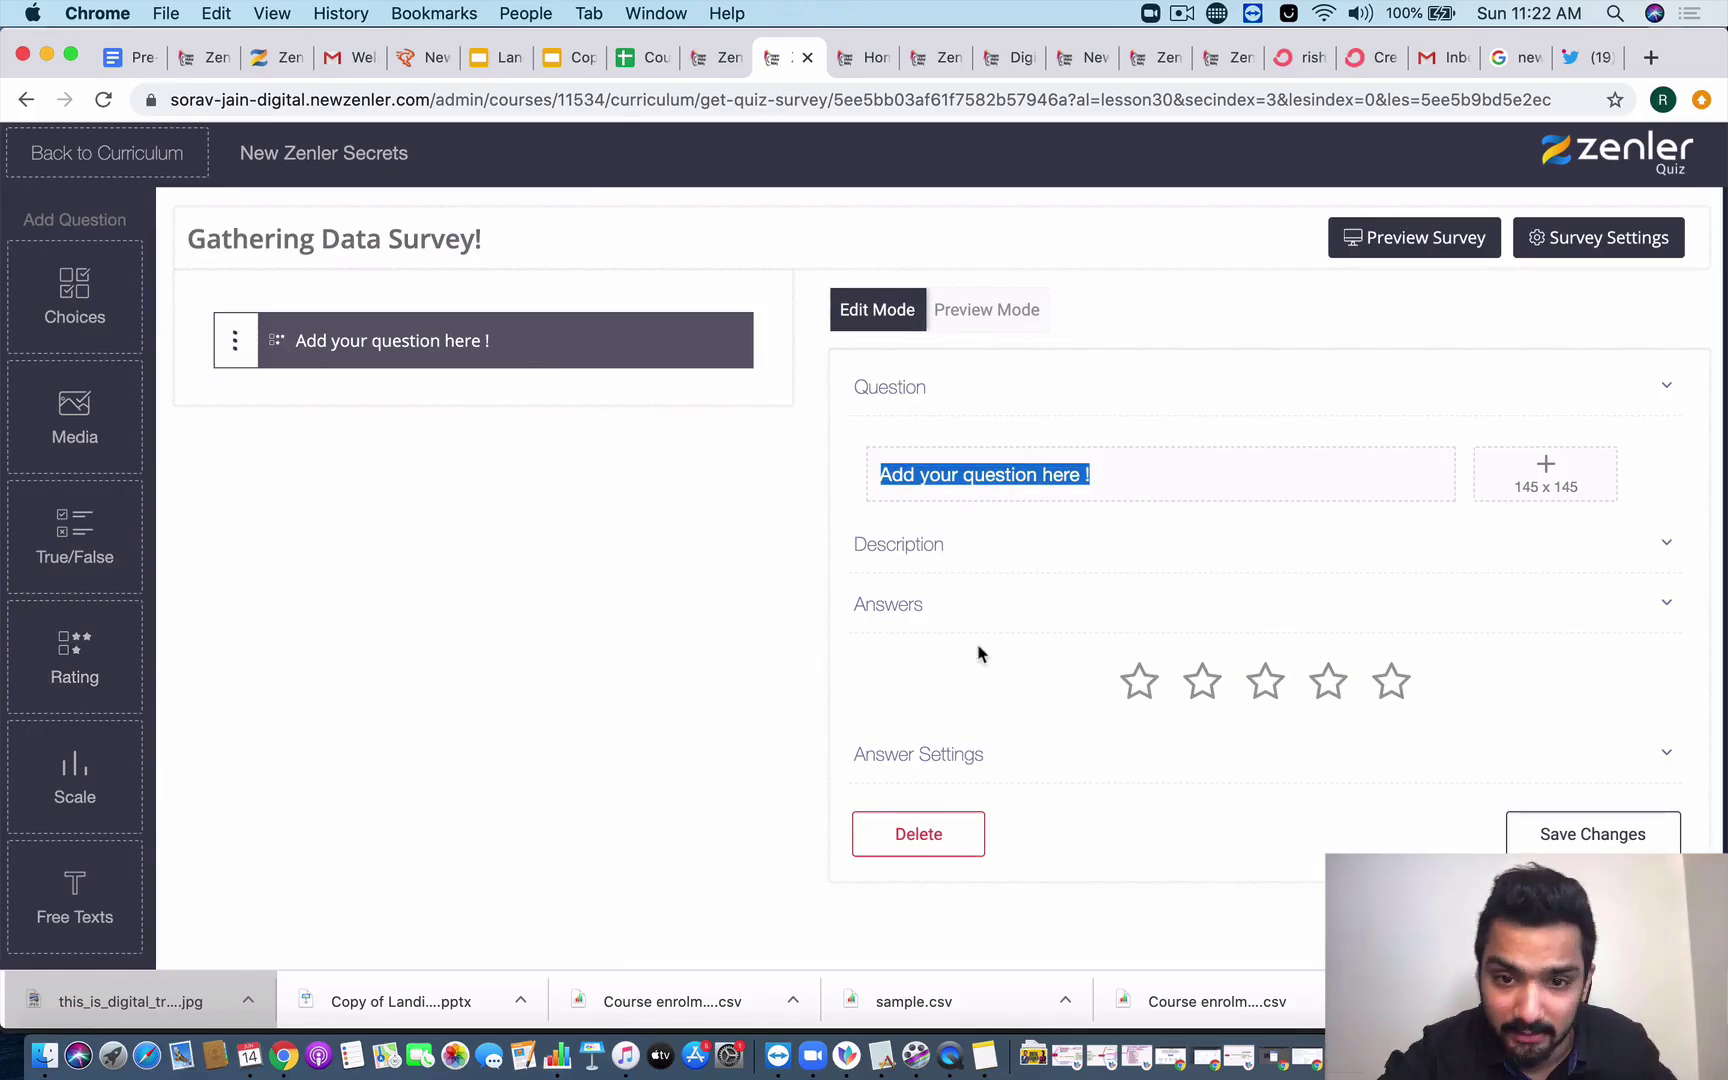
pyautogui.click(1100, 476)
pyautogui.write('H')
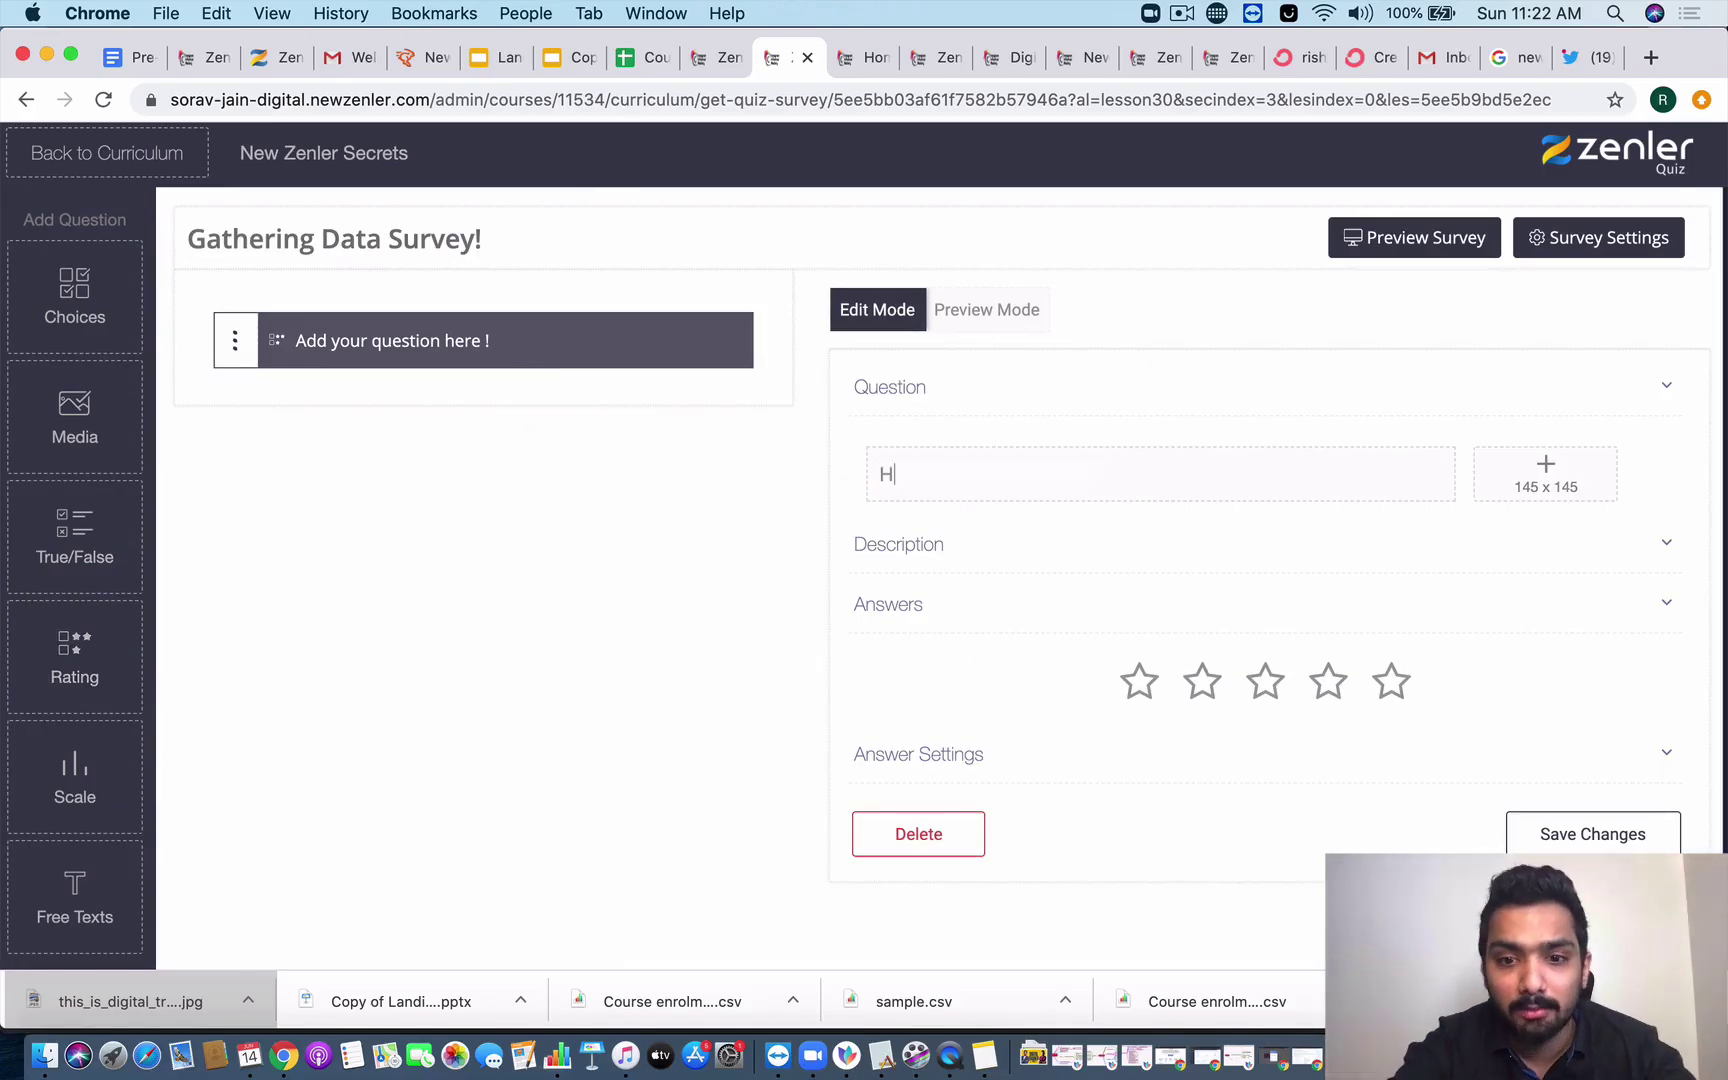
pyautogui.write('ow much would')
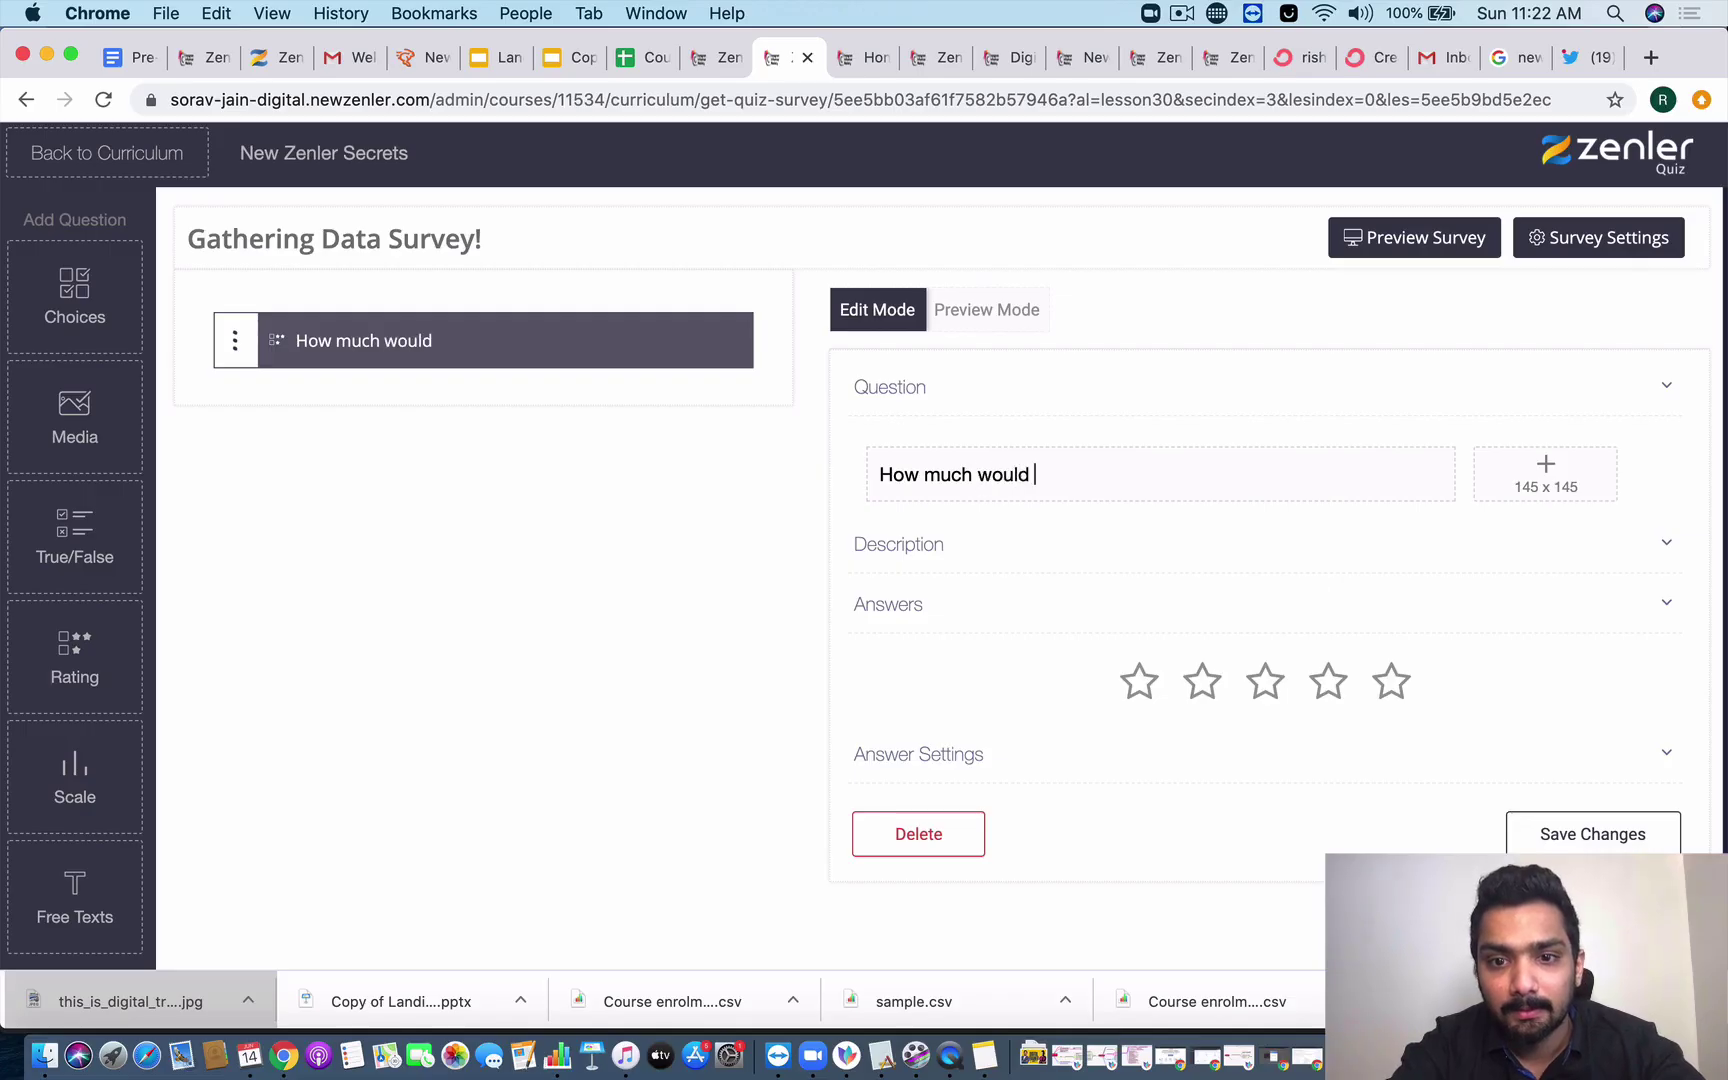
pyautogui.write(' you rate this module?')
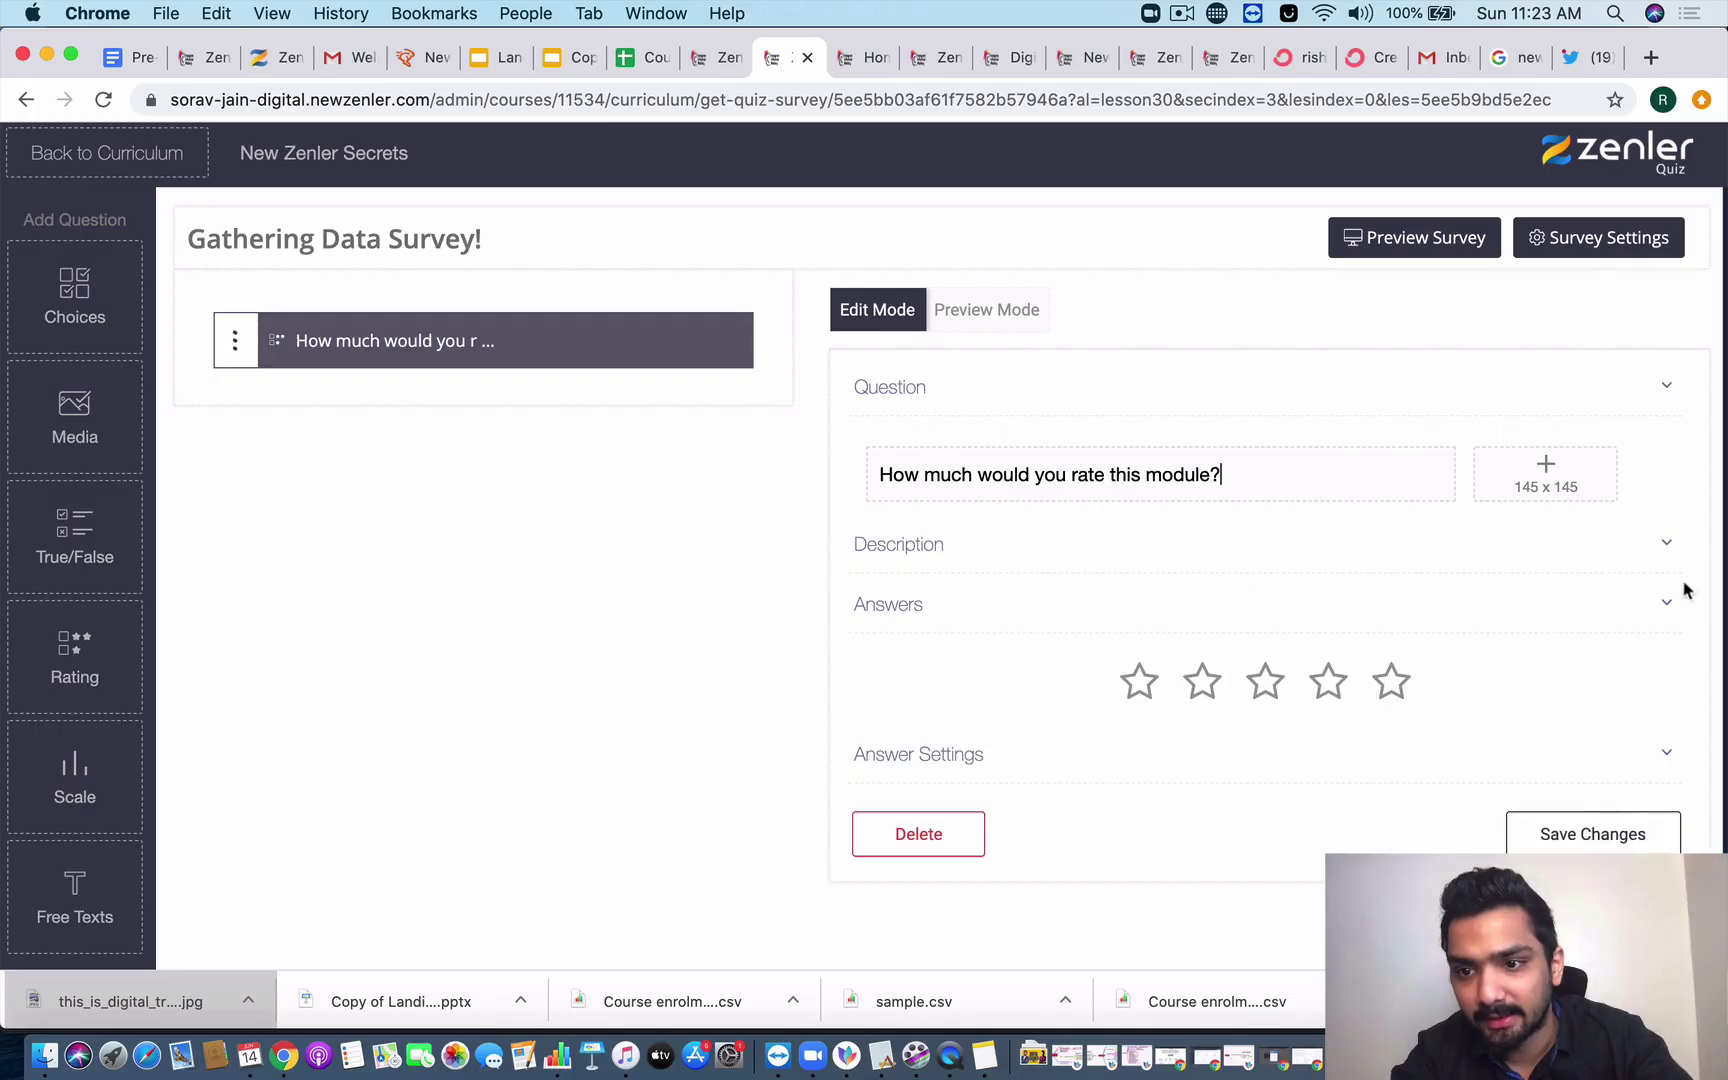
pyautogui.click(1598, 833)
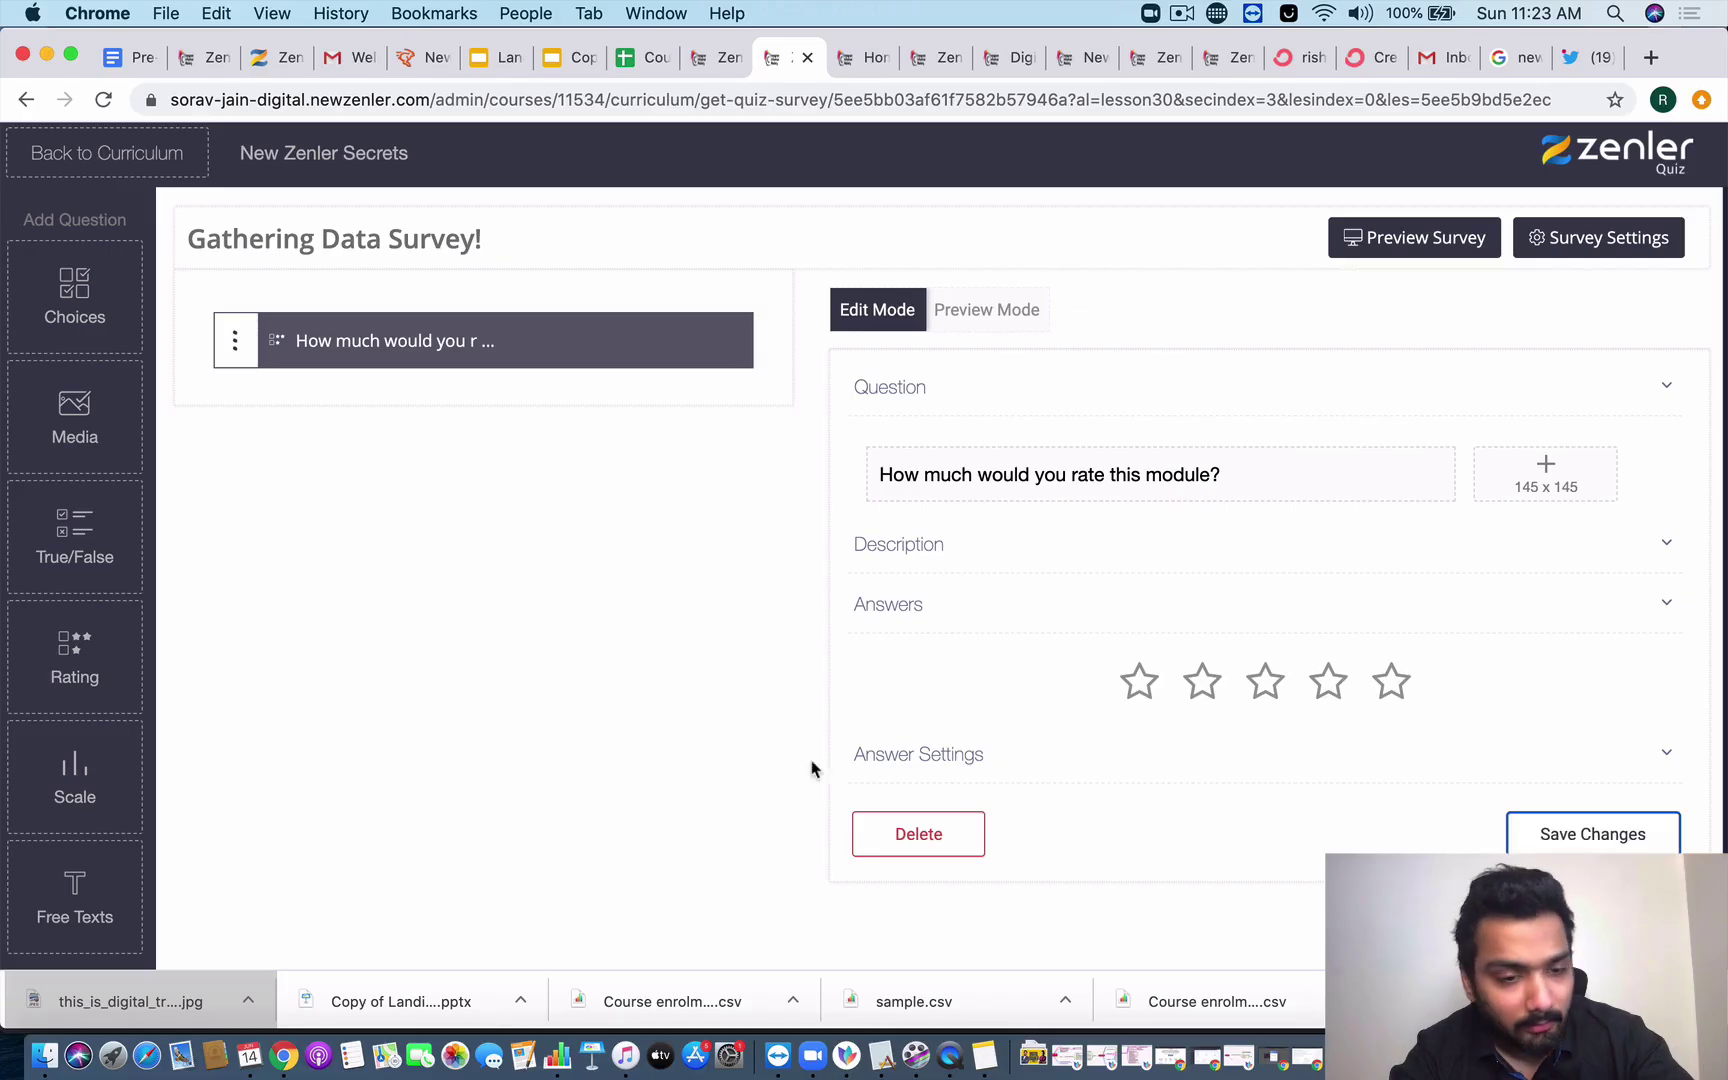
# - Add a Scale question reading "How much you want rate this course ( out of 10 )" below the rating question
pyautogui.scroll(-1, 417, 822)
pyautogui.moveTo(135, 740); pyautogui.dragTo(405, 345)
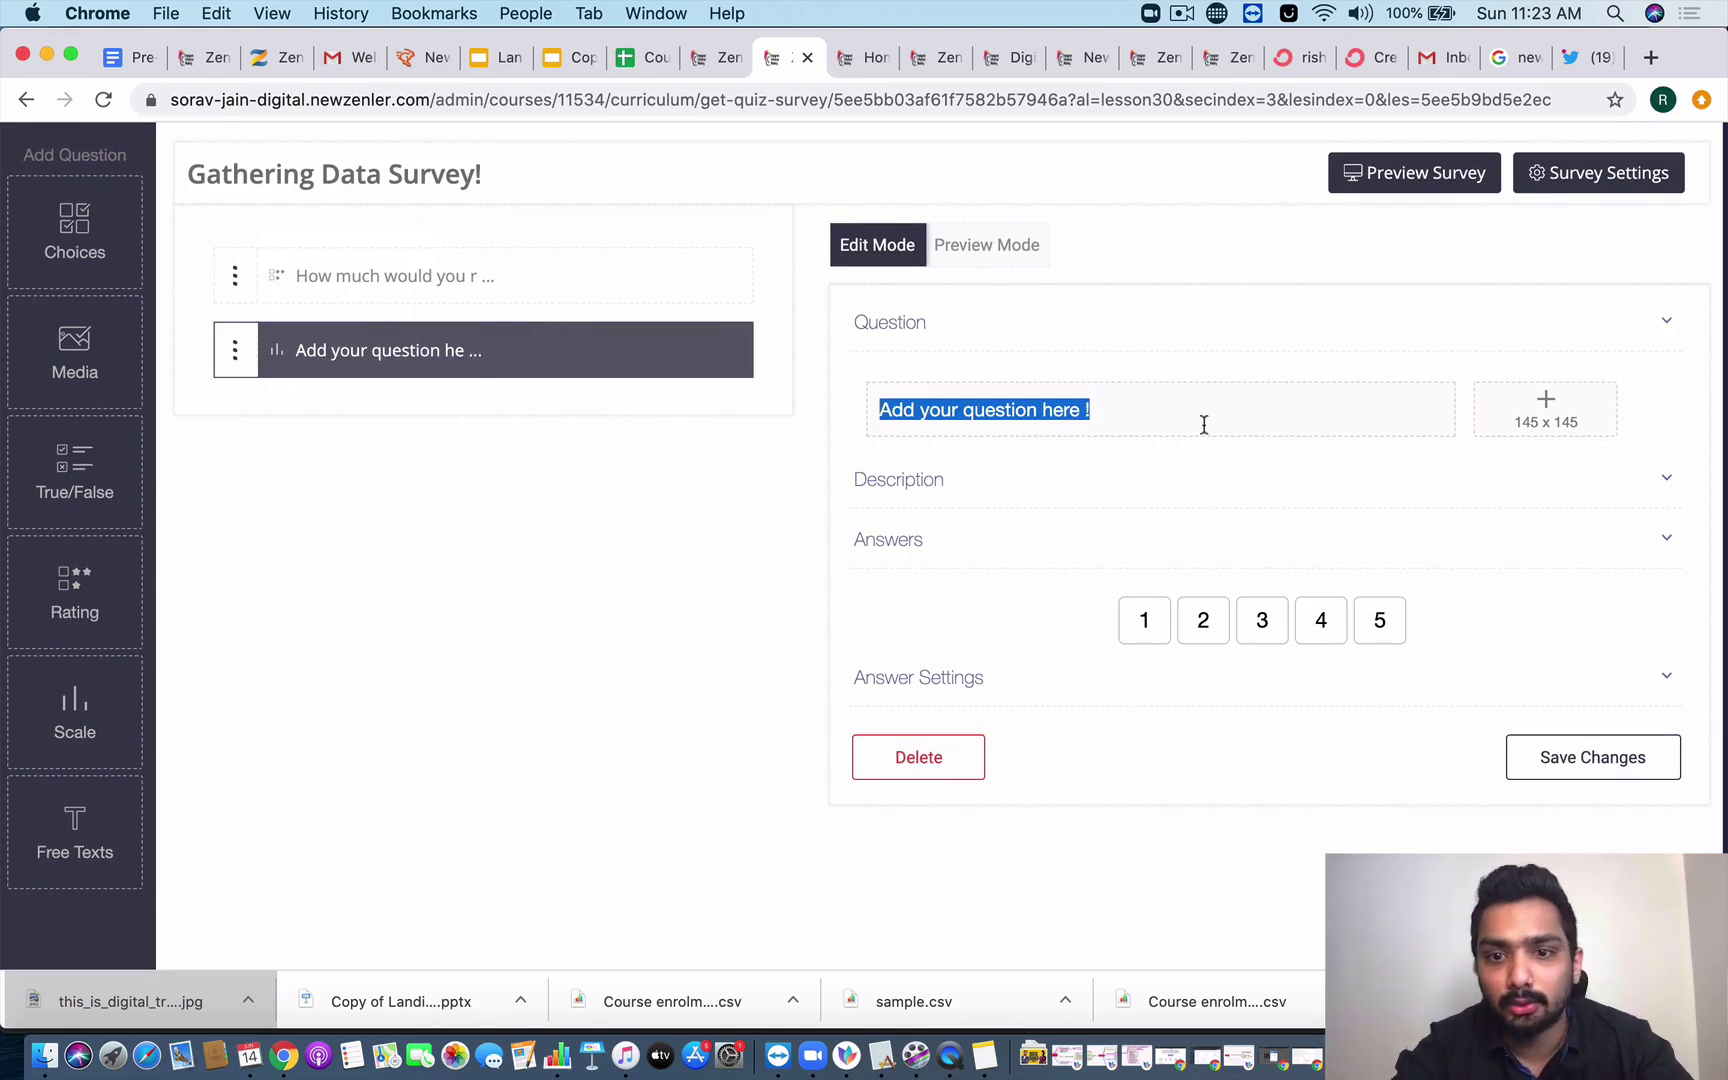
pyautogui.press('BackSpace')
pyautogui.write('How much ')
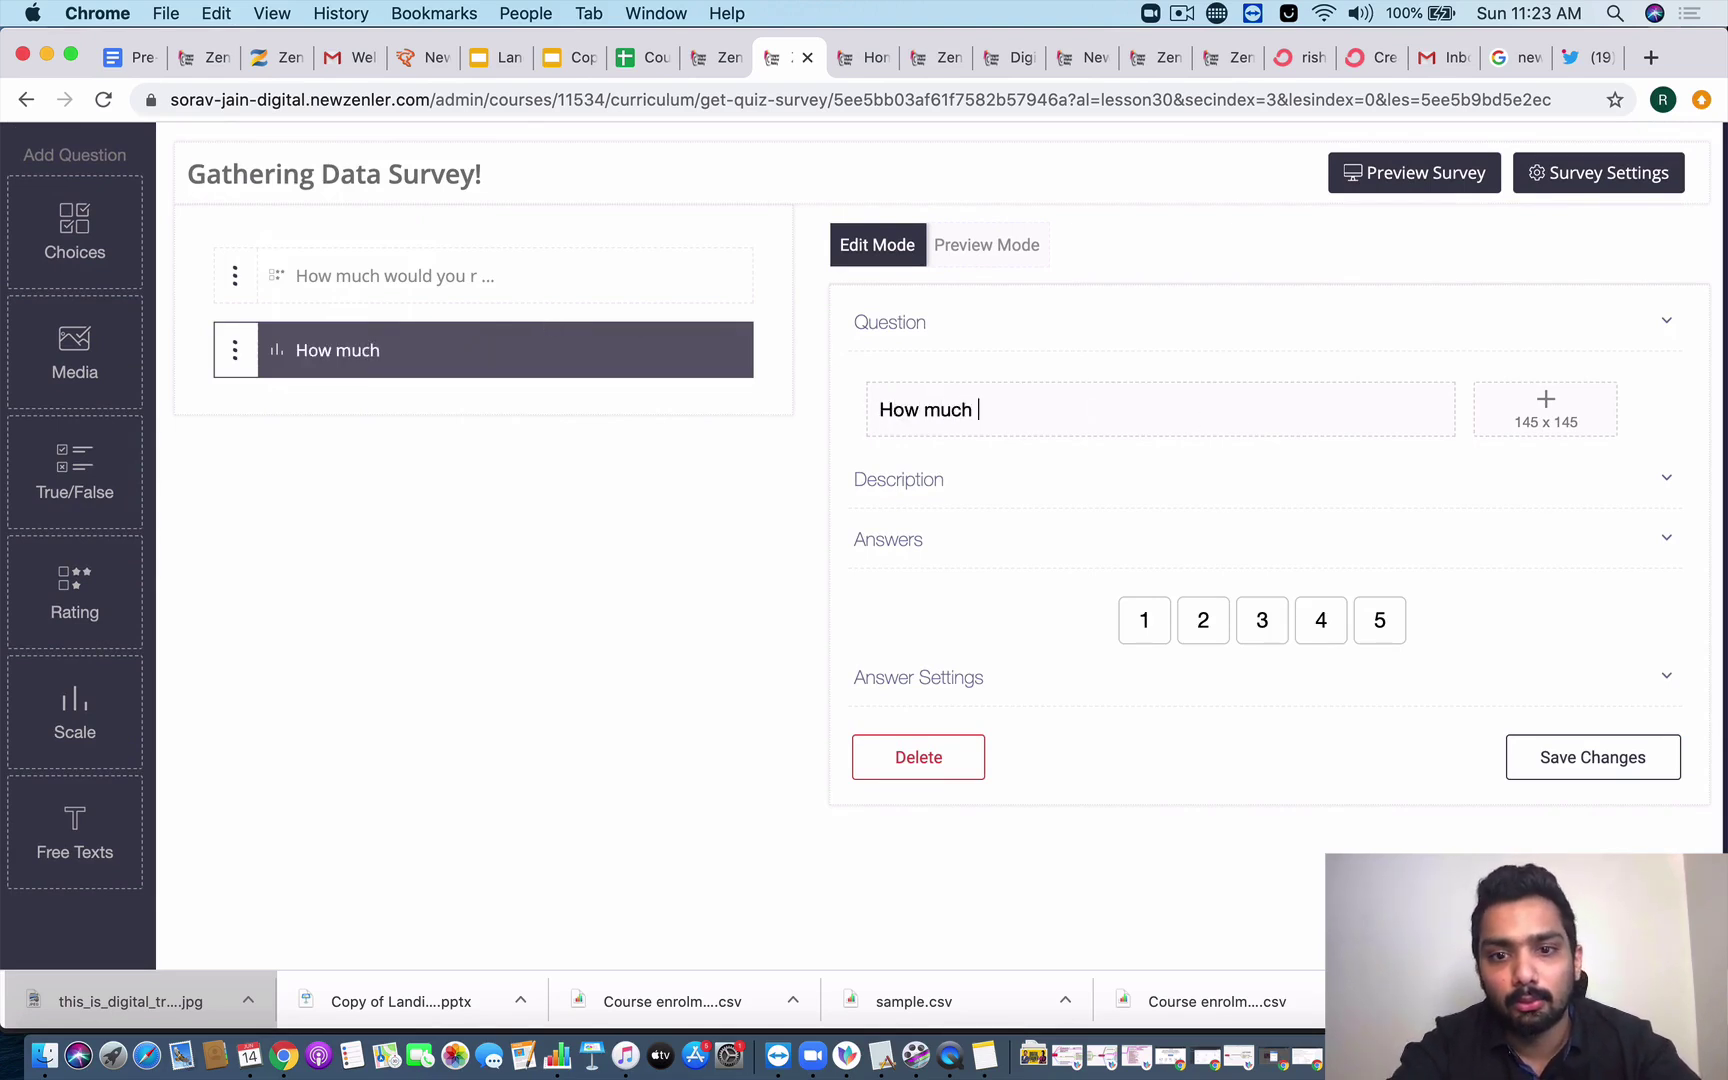
pyautogui.write('you w')
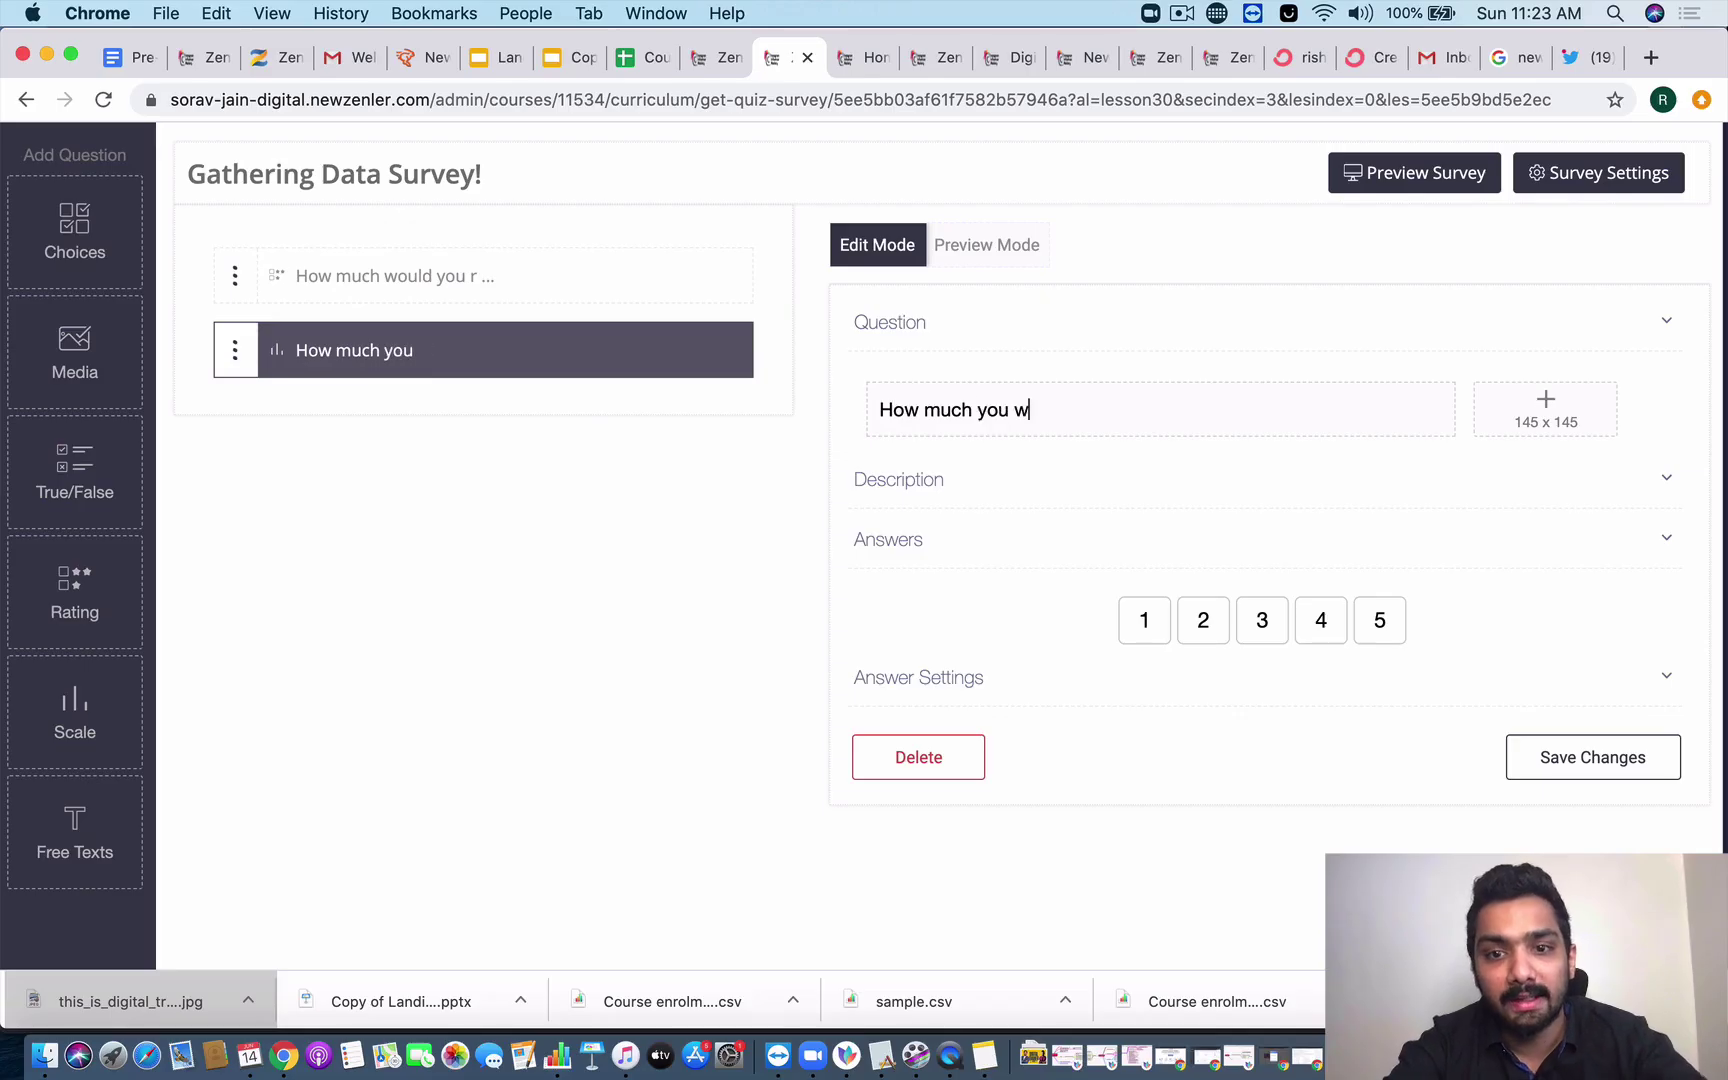
pyautogui.write('ant rate this course ( out of 10')
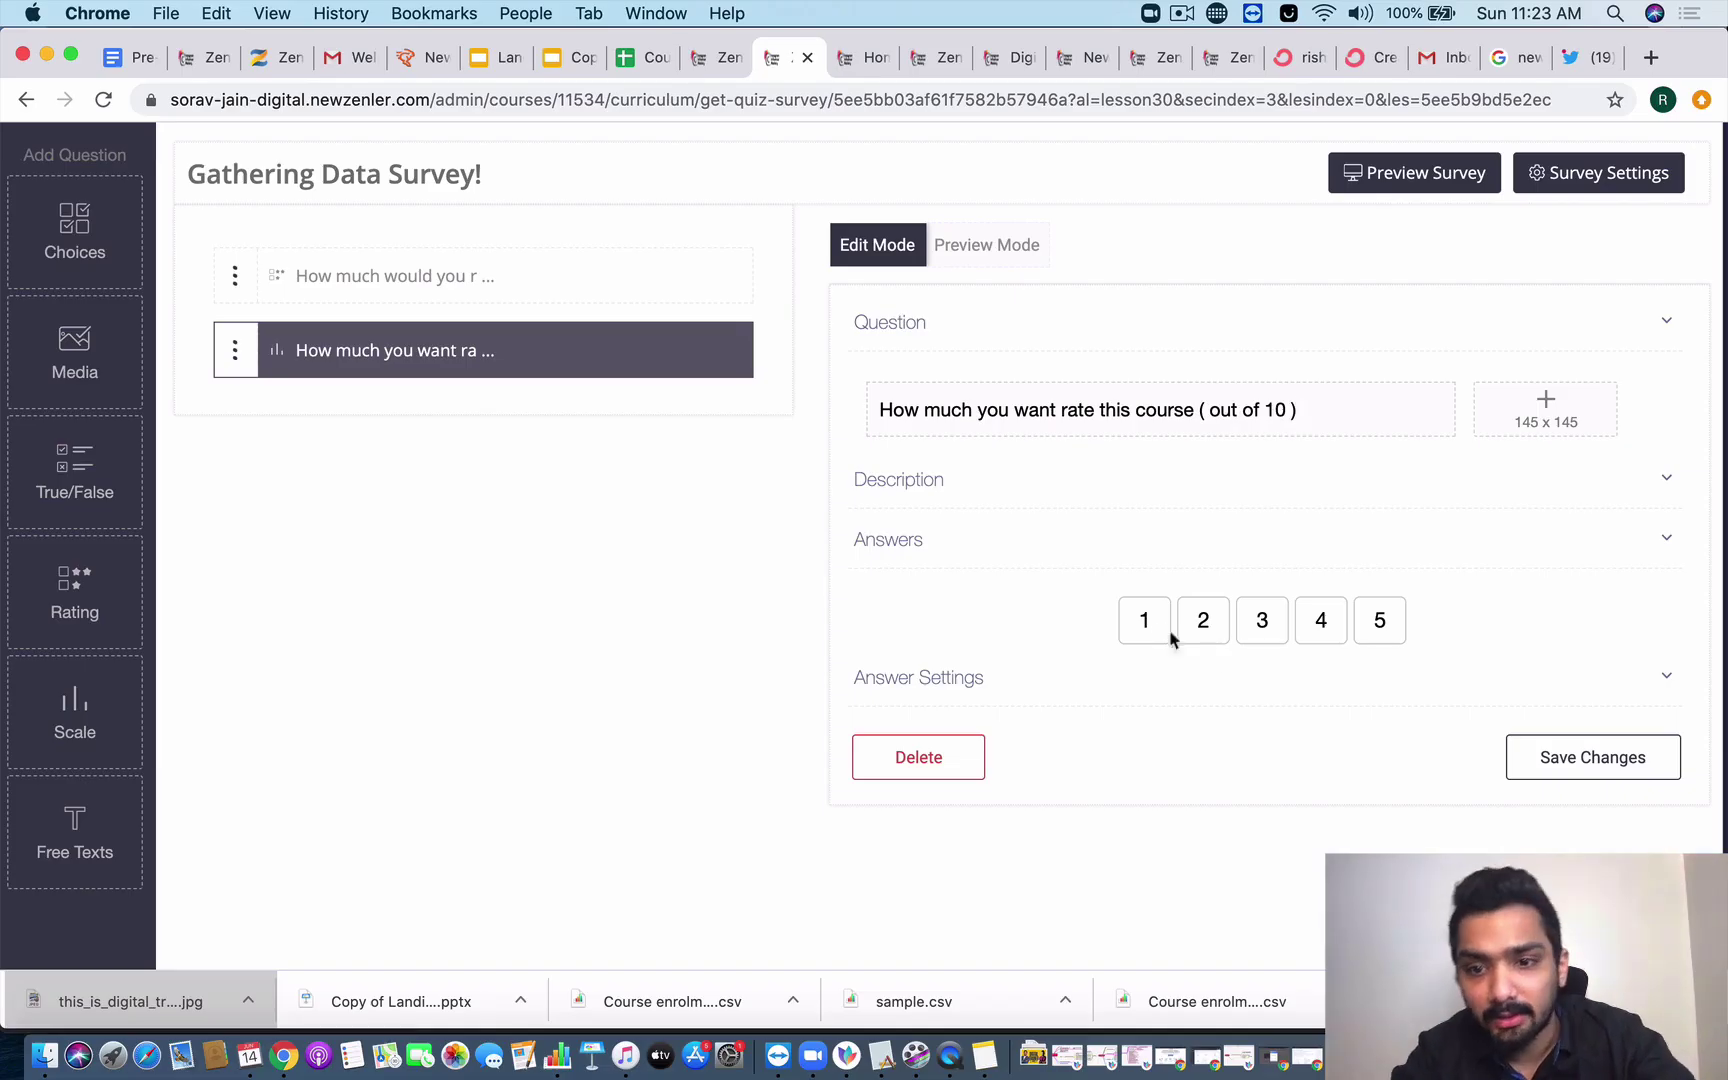
# - Set the scale question's answer range to 10 steps
pyautogui.click(1646, 690)
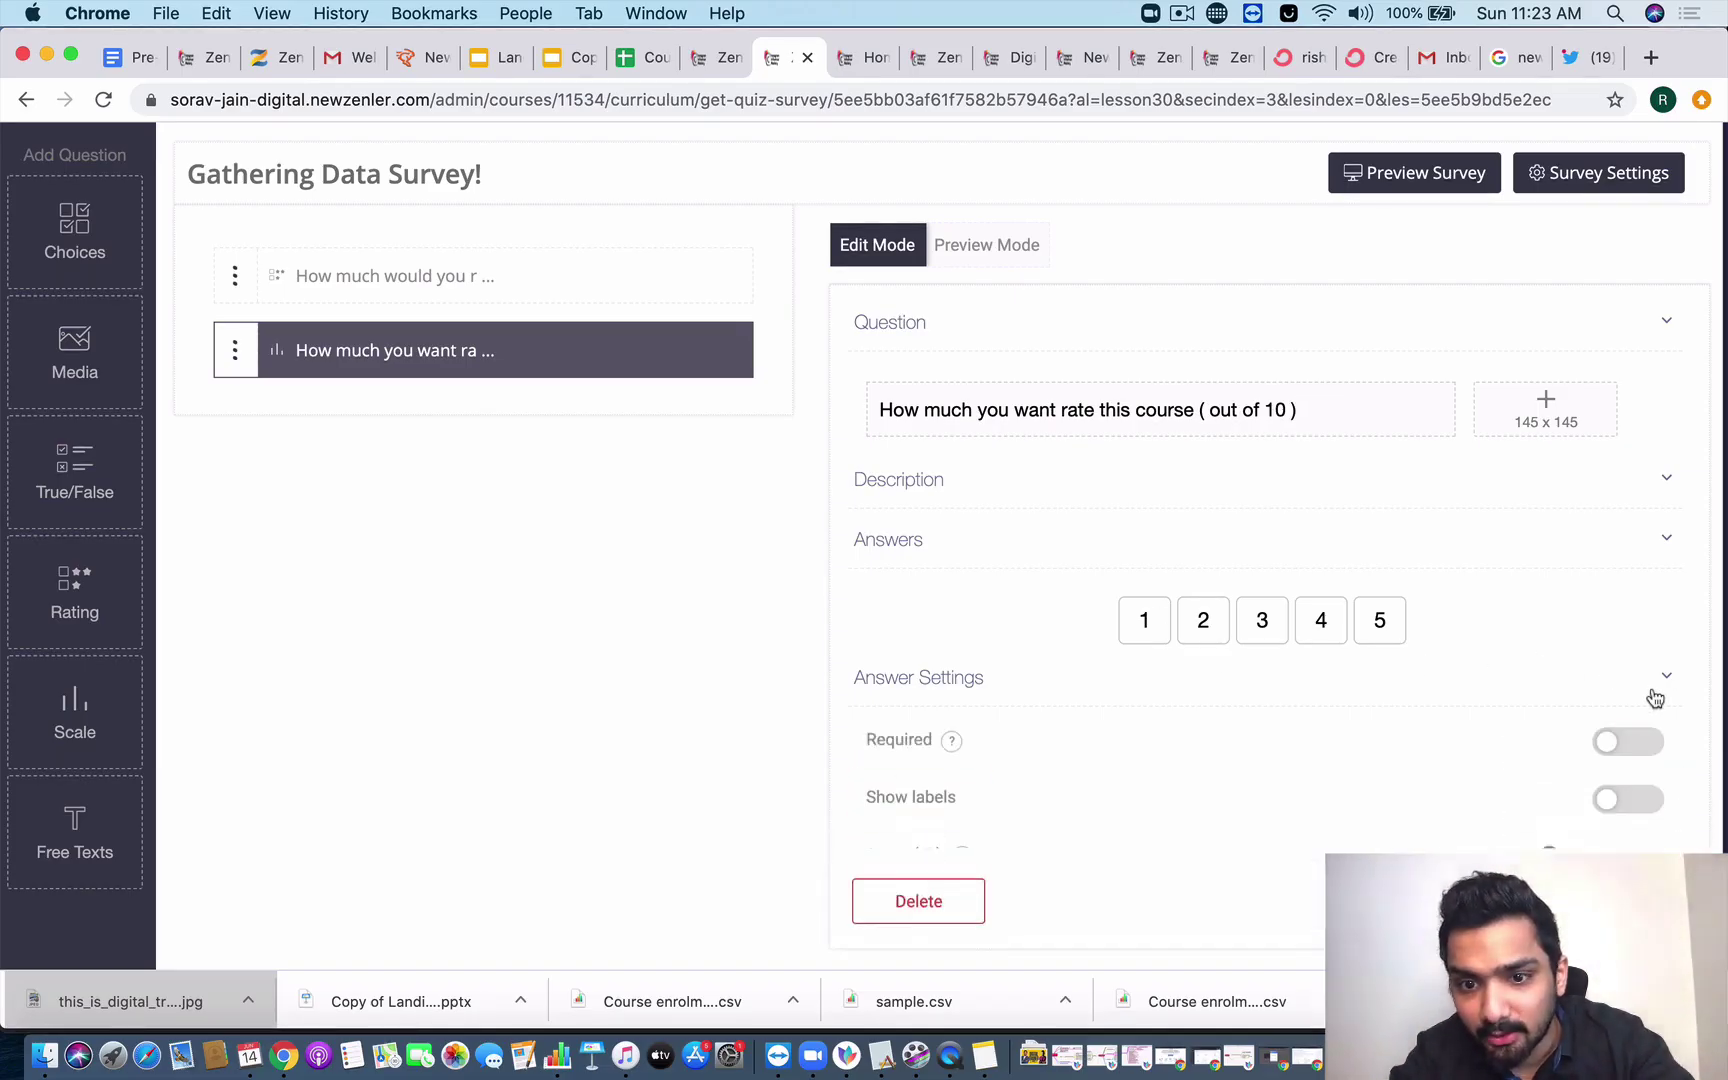
pyautogui.scroll(-1, 1598, 843)
pyautogui.moveTo(1539, 843); pyautogui.dragTo(1648, 846)
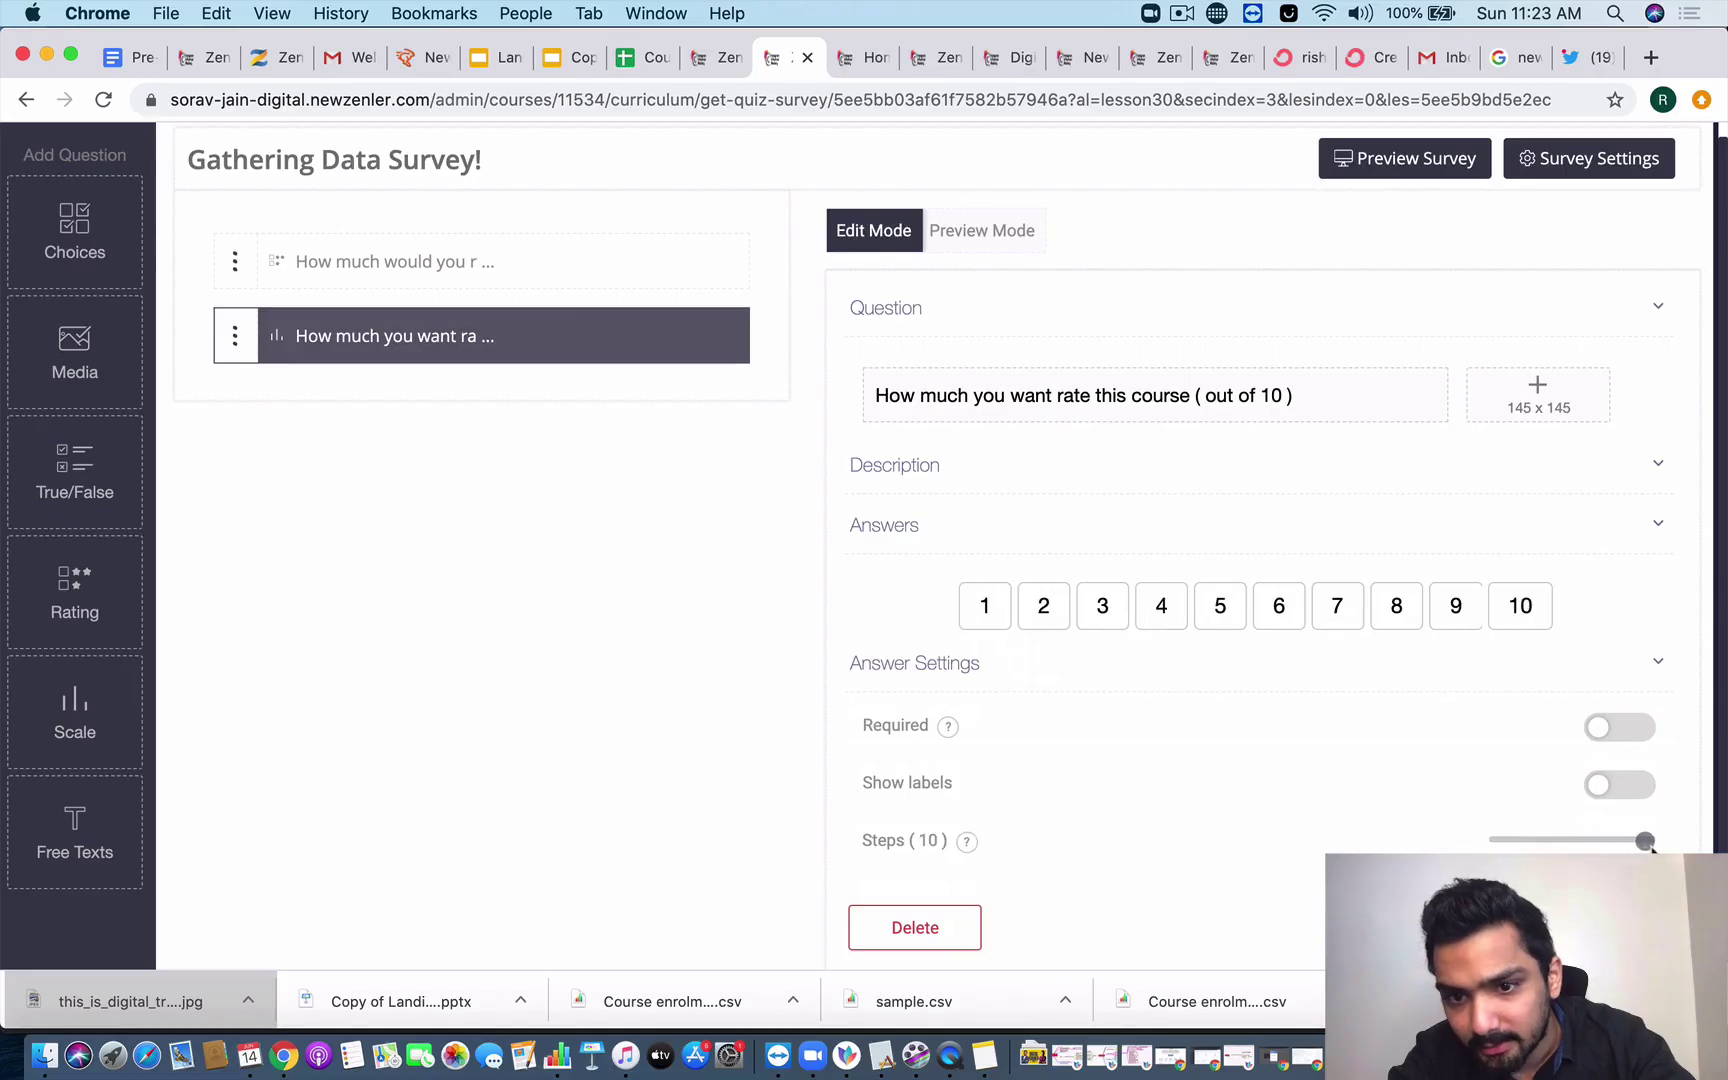
pyautogui.scroll(-1, 1432, 733)
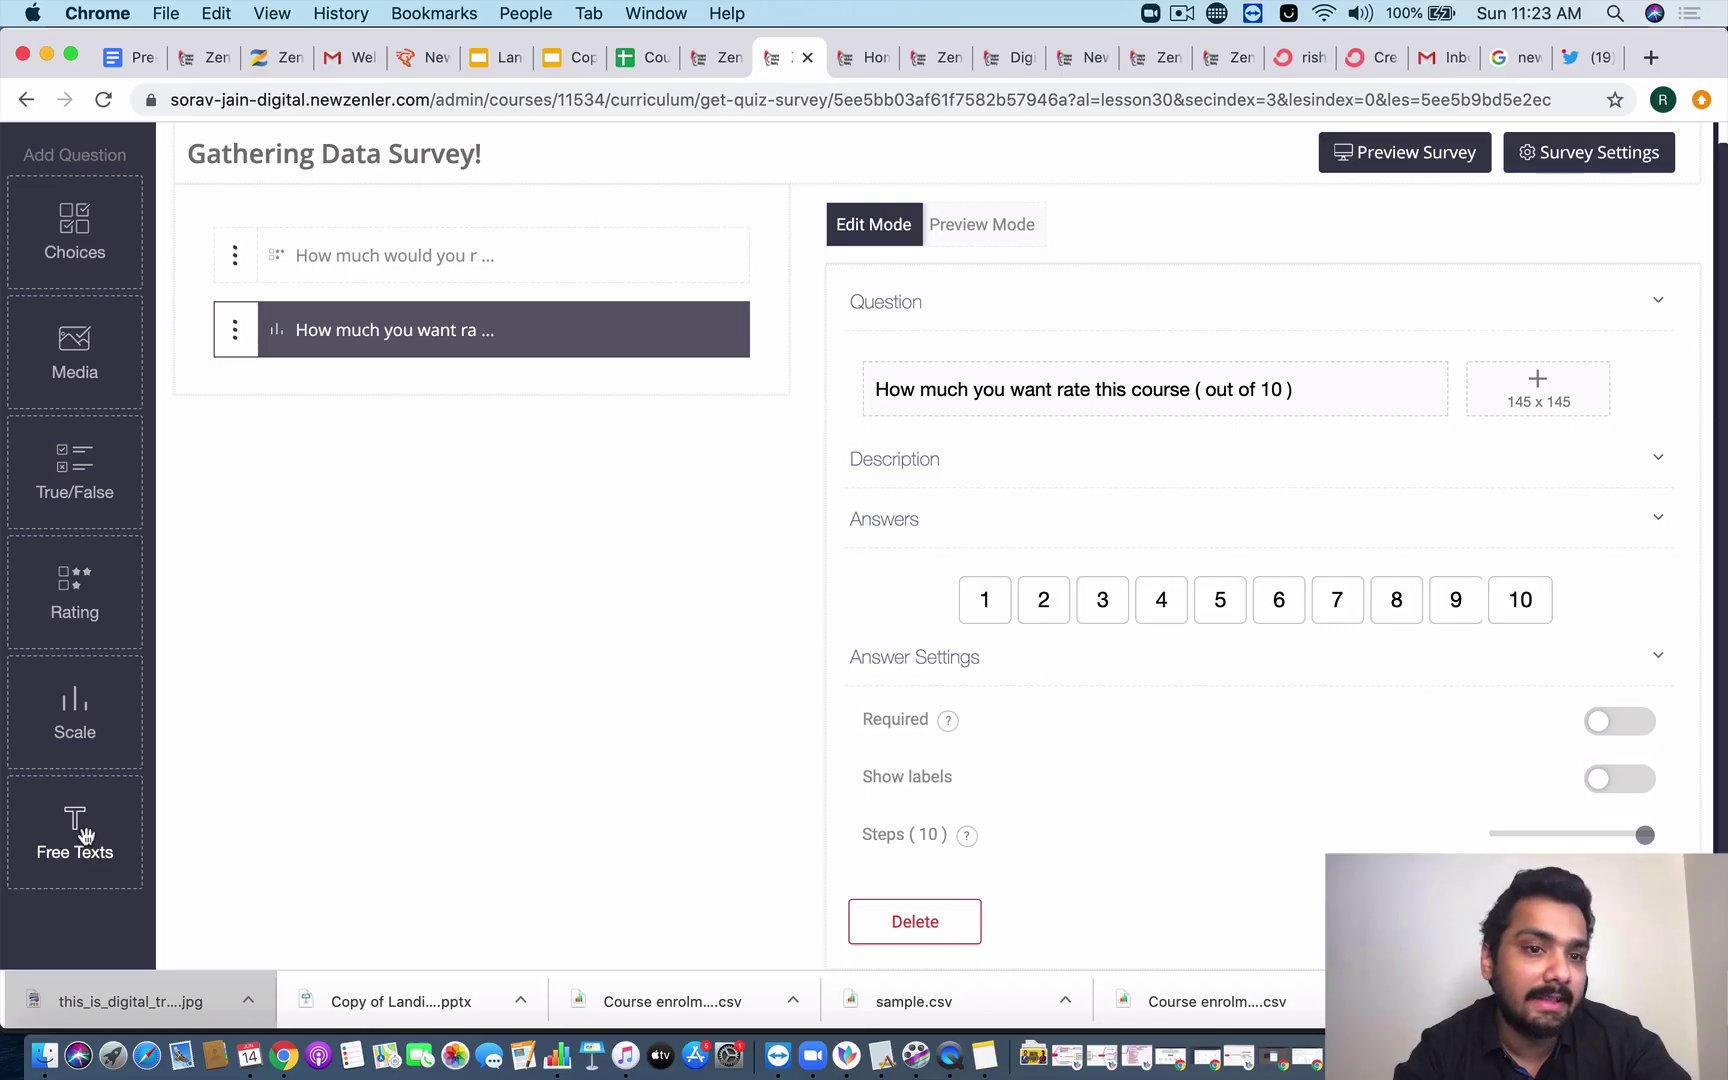
# - Add a Free Texts question reading "What is your age?" below the scale question
pyautogui.moveTo(85, 836); pyautogui.dragTo(404, 373)
pyautogui.write('W')
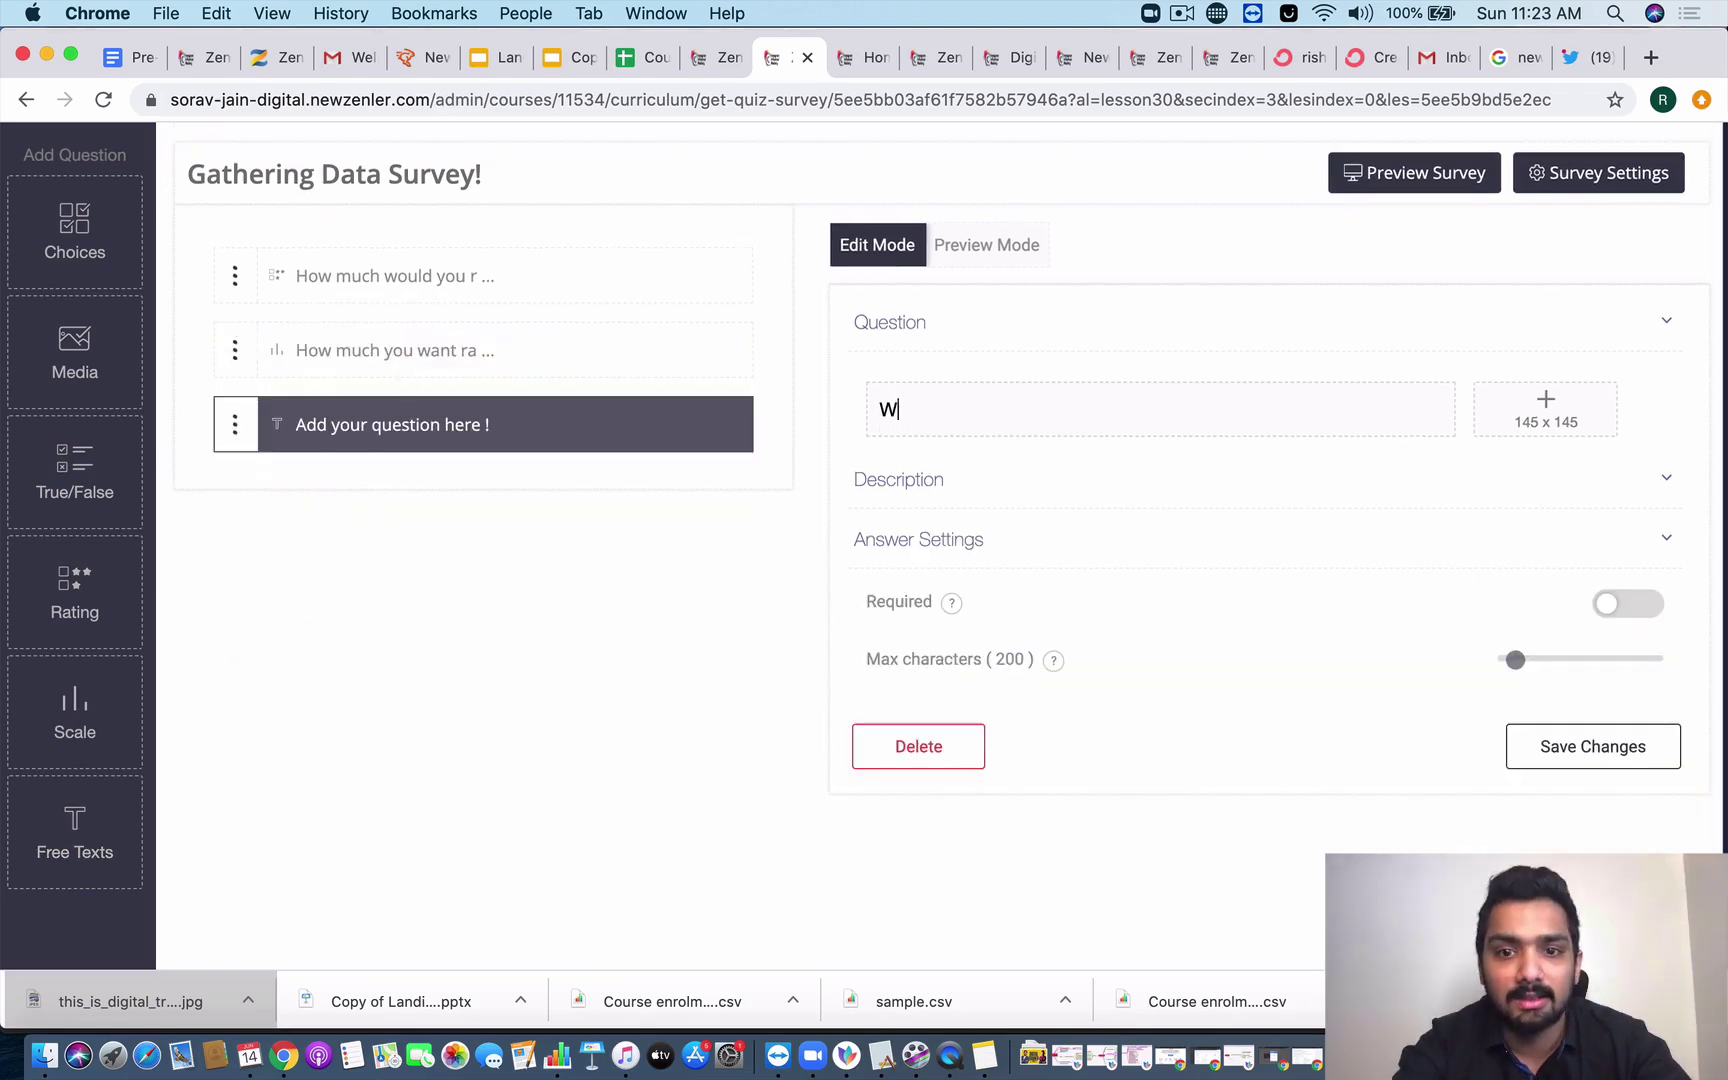
pyautogui.write('hat is your age?')
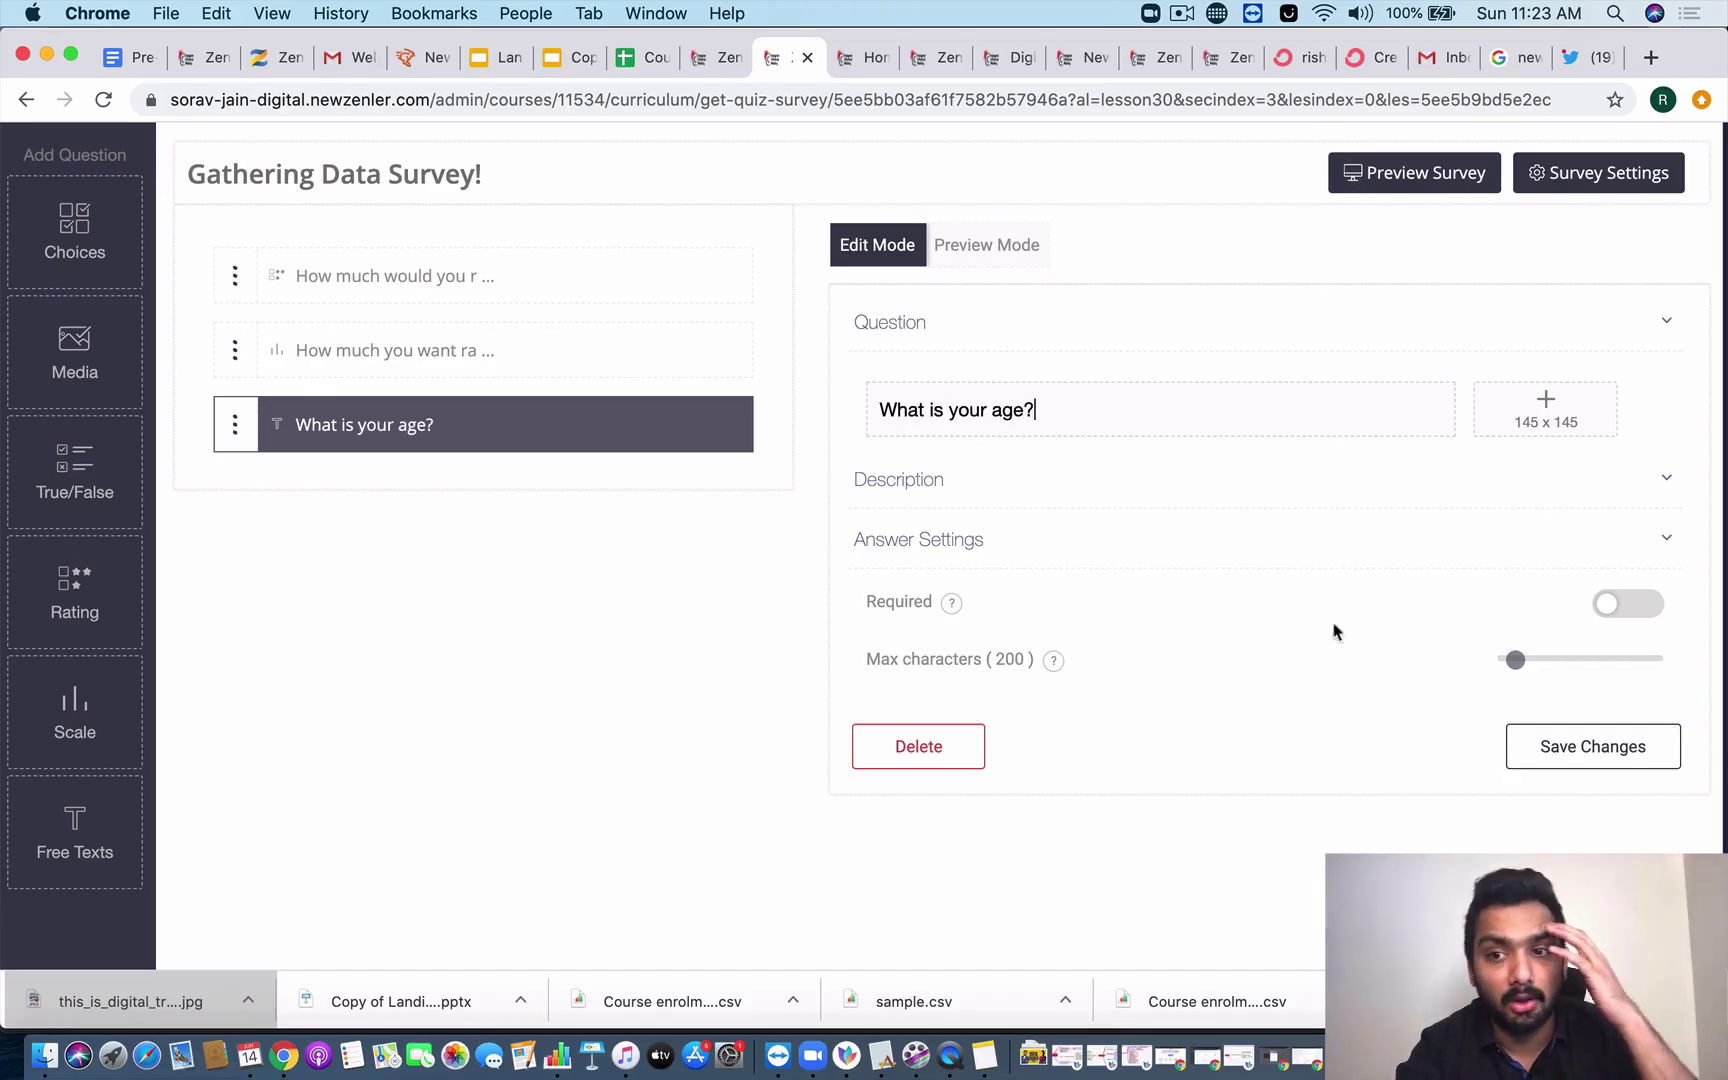
# - Make the age question required, raise its maximum characters to 504 and save it
pyautogui.click(1471, 521)
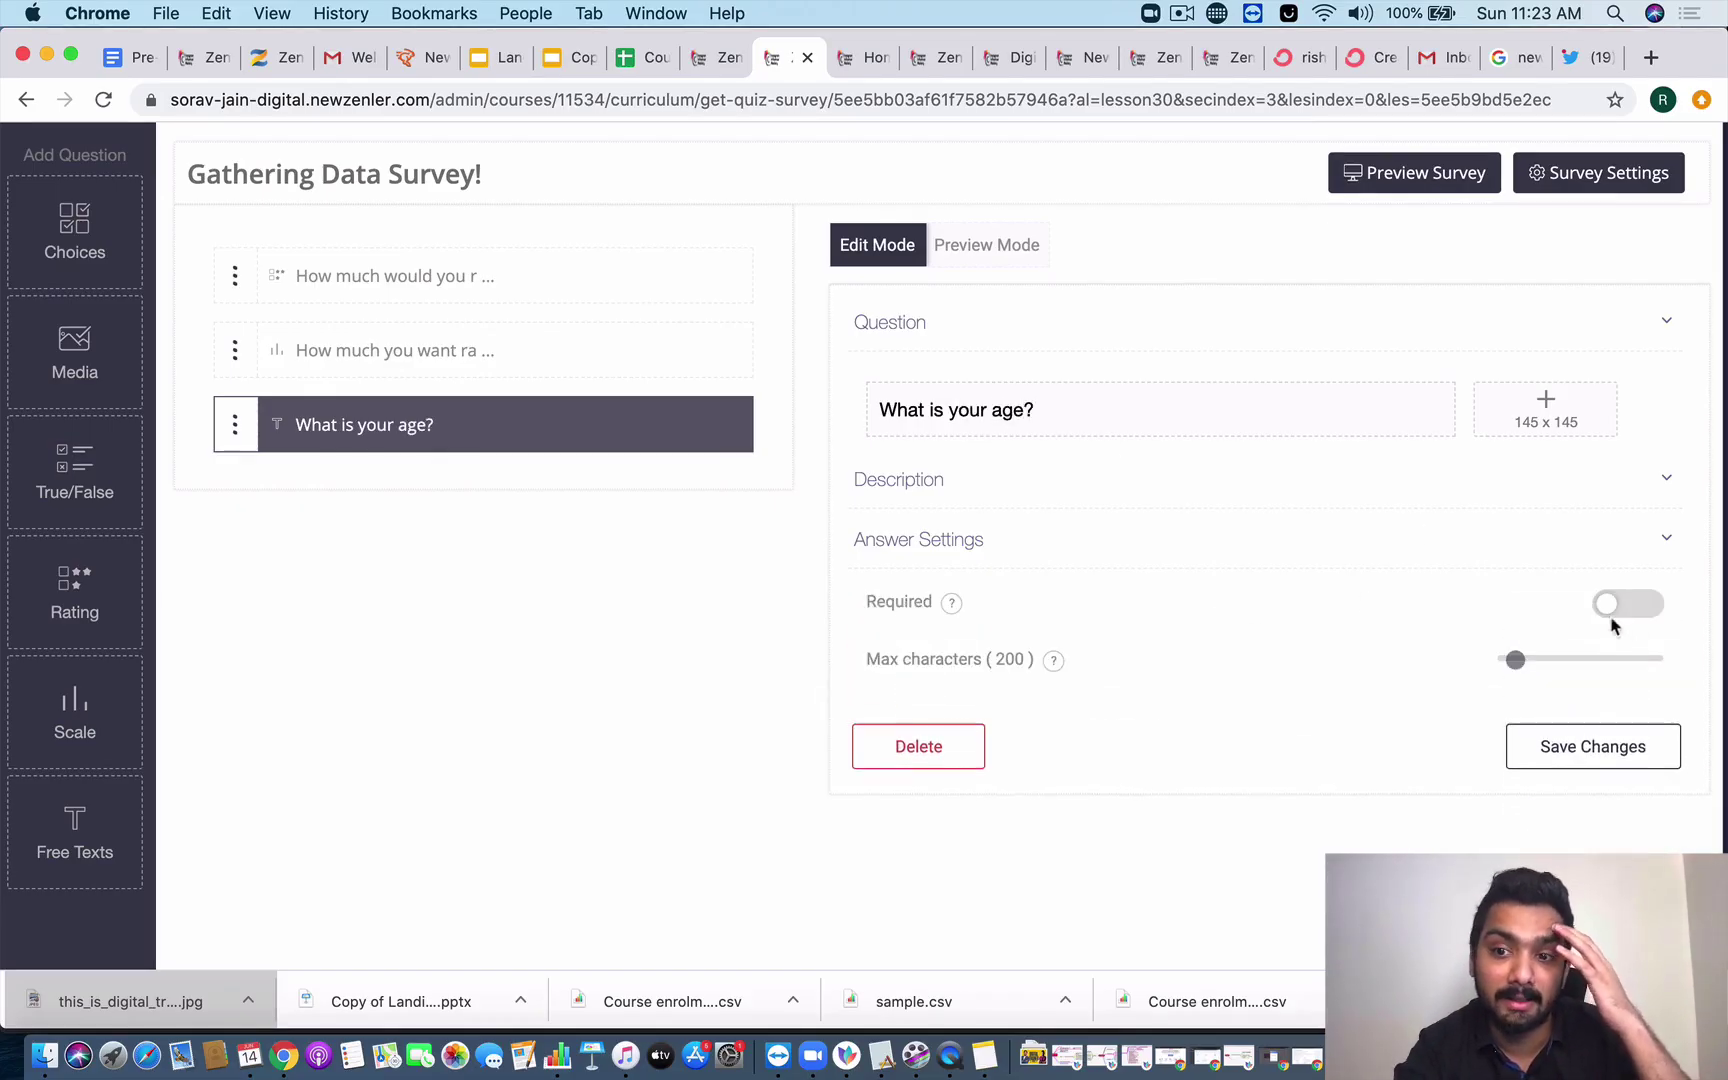
pyautogui.click(1603, 604)
pyautogui.moveTo(1516, 661)
pyautogui.mouseDown()
pyautogui.moveTo(1554, 660)
pyautogui.moveTo(1538, 663)
pyautogui.mouseUp()
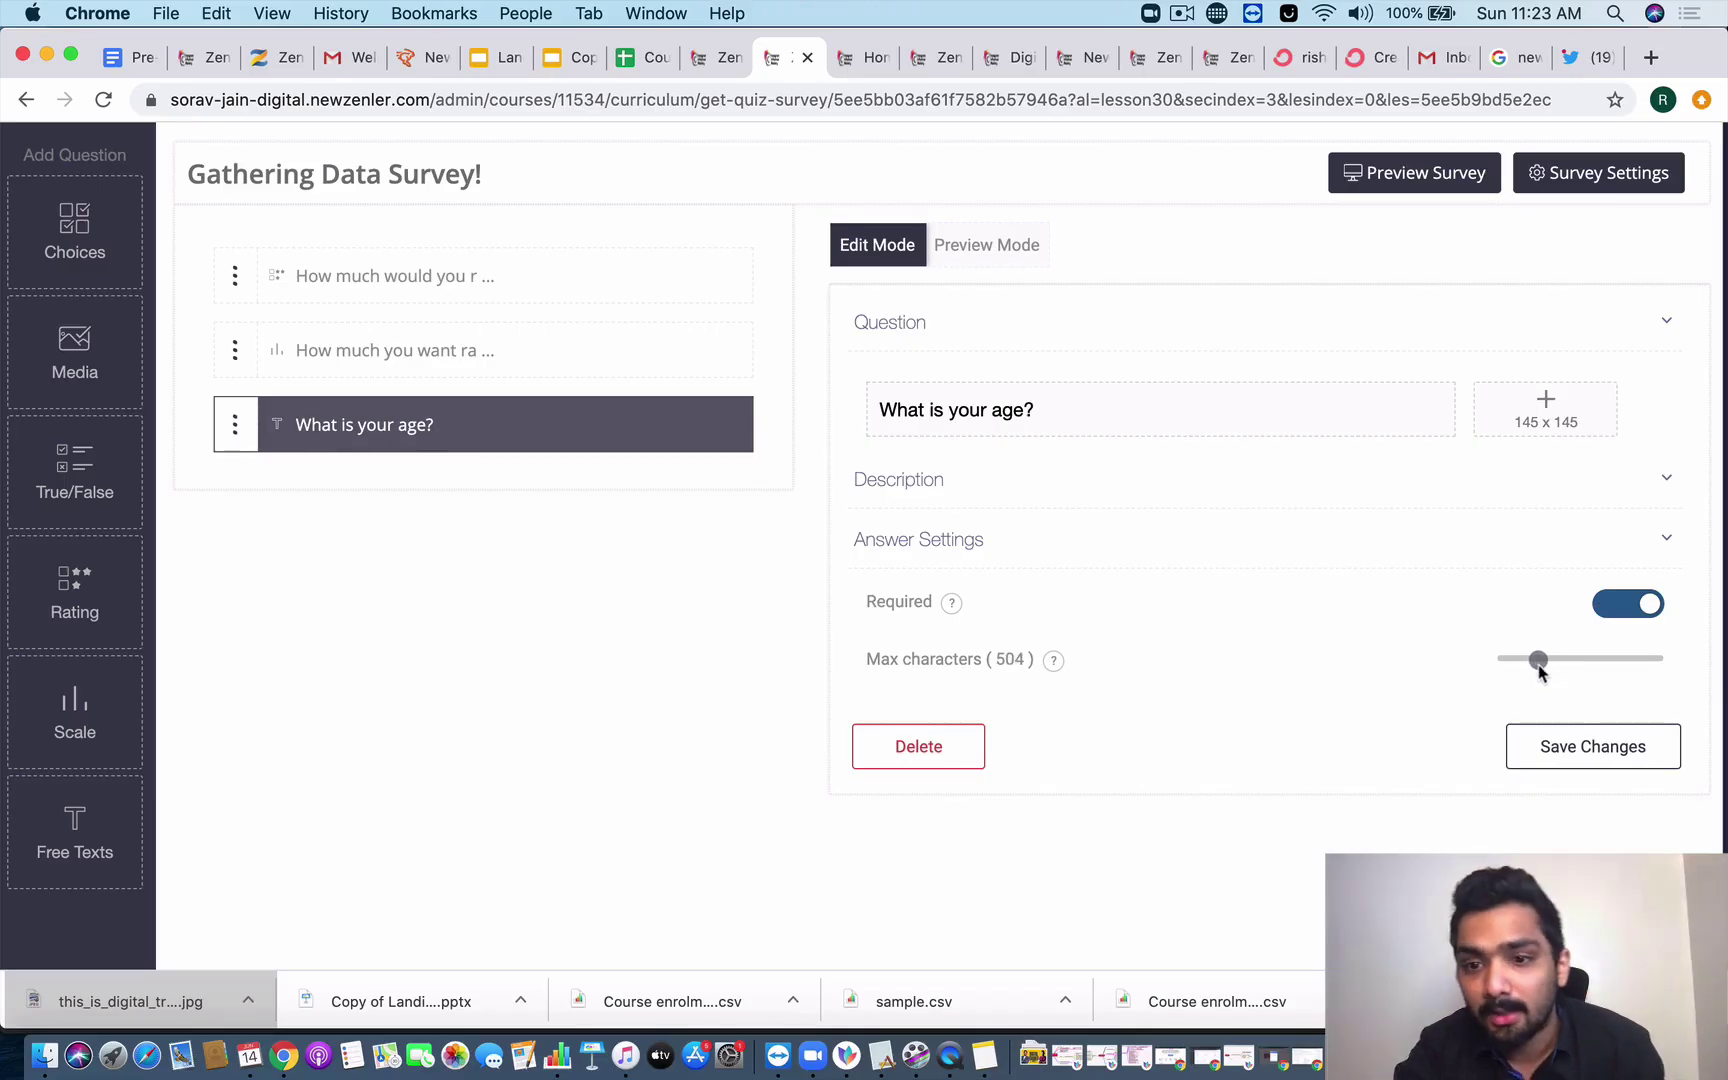
pyautogui.click(1578, 760)
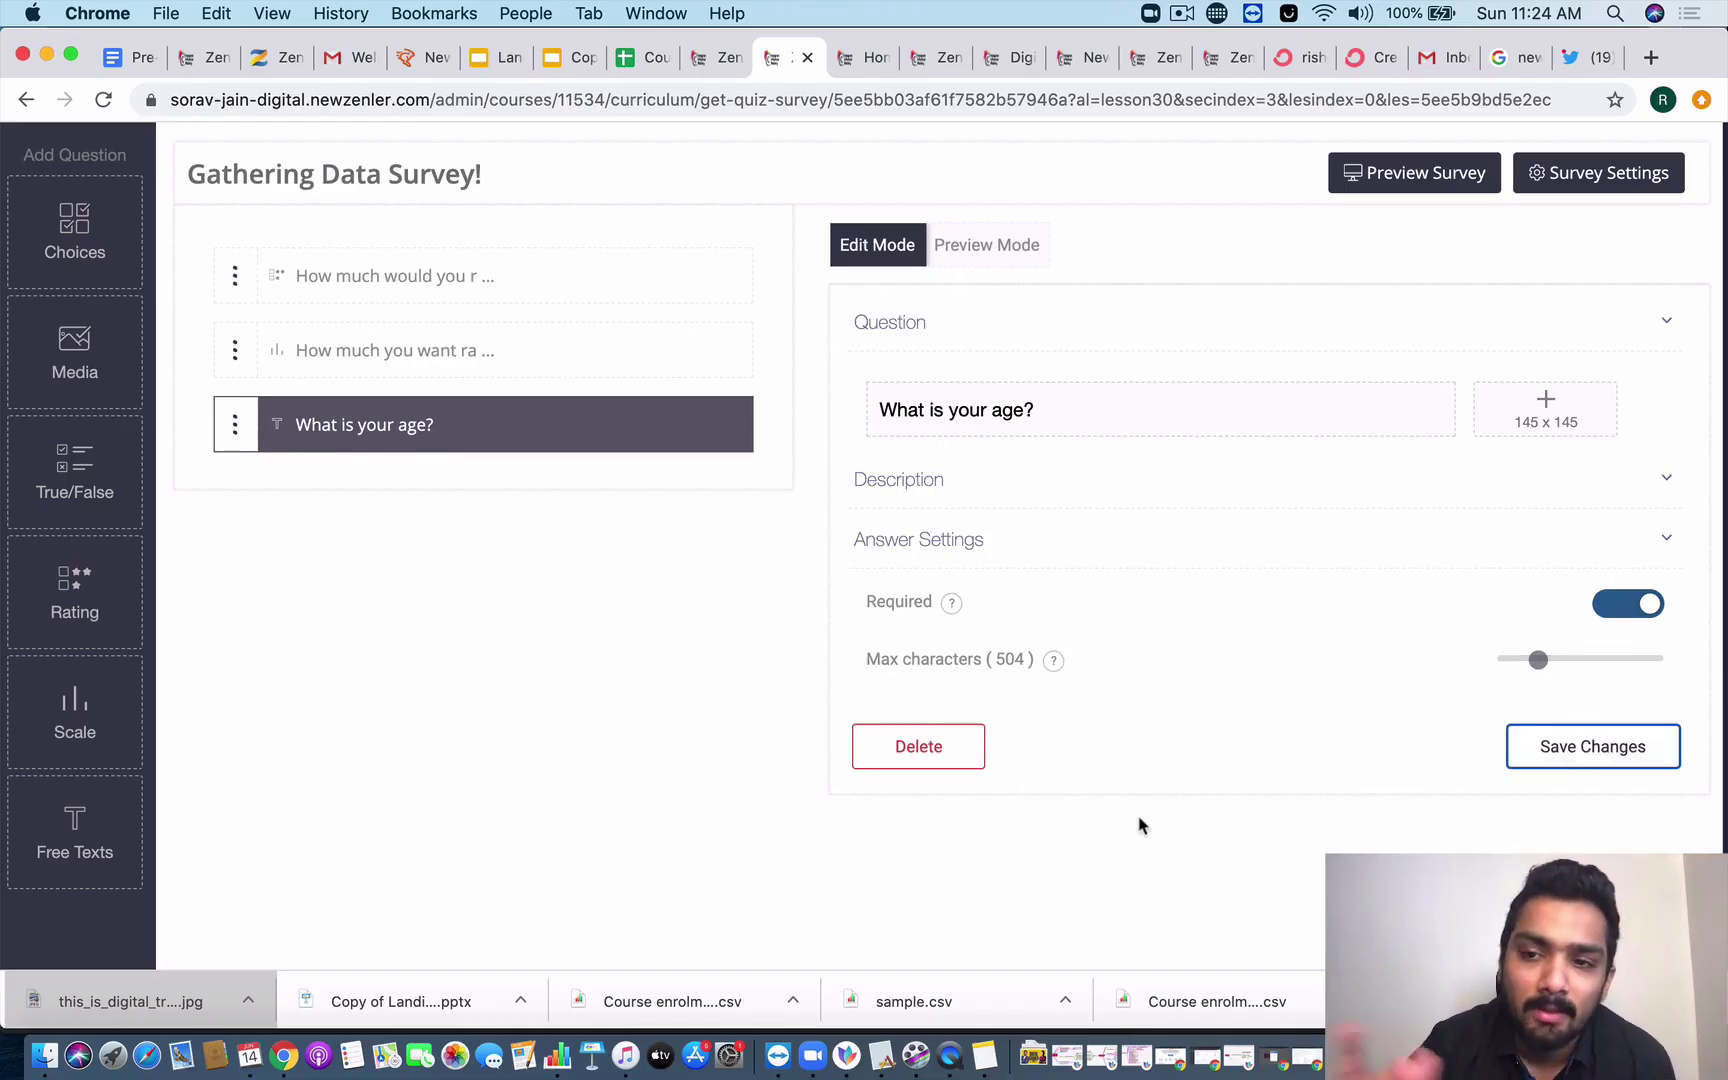
# - Preview the survey, answering five stars for the module, 10 for the course and 16 for the age, and submit it
pyautogui.click(1379, 168)
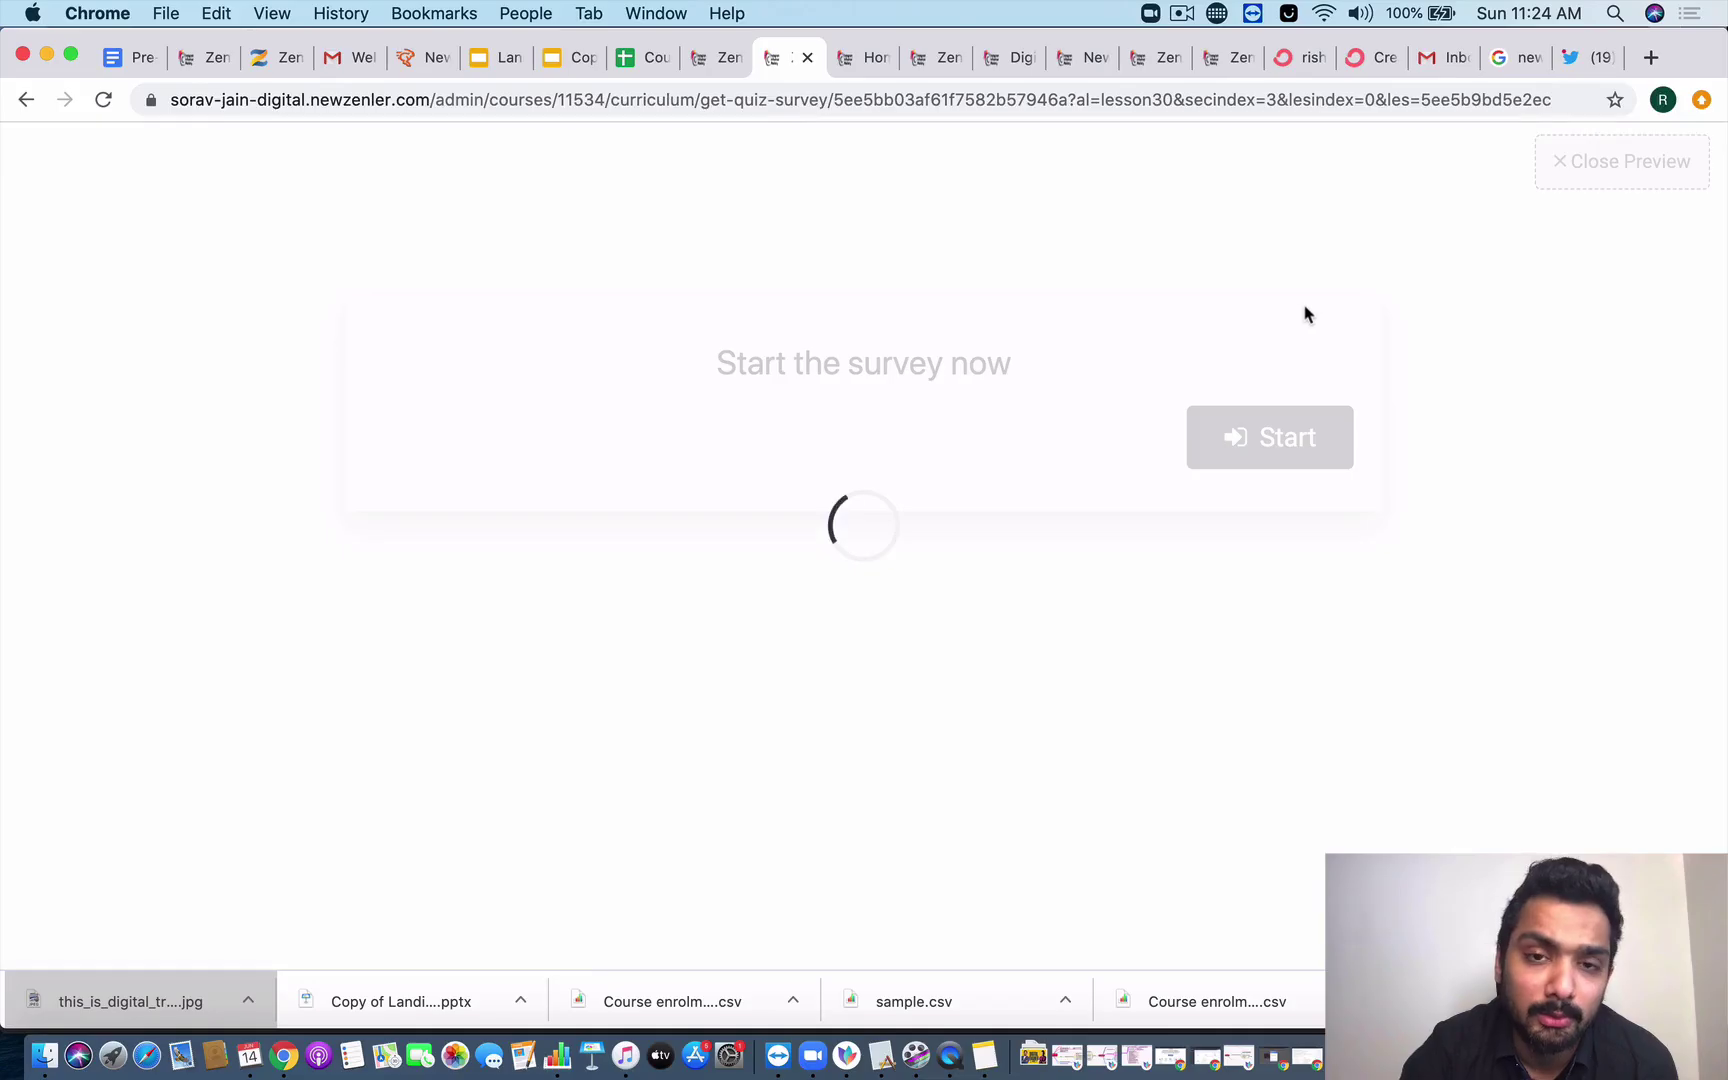
pyautogui.click(1251, 458)
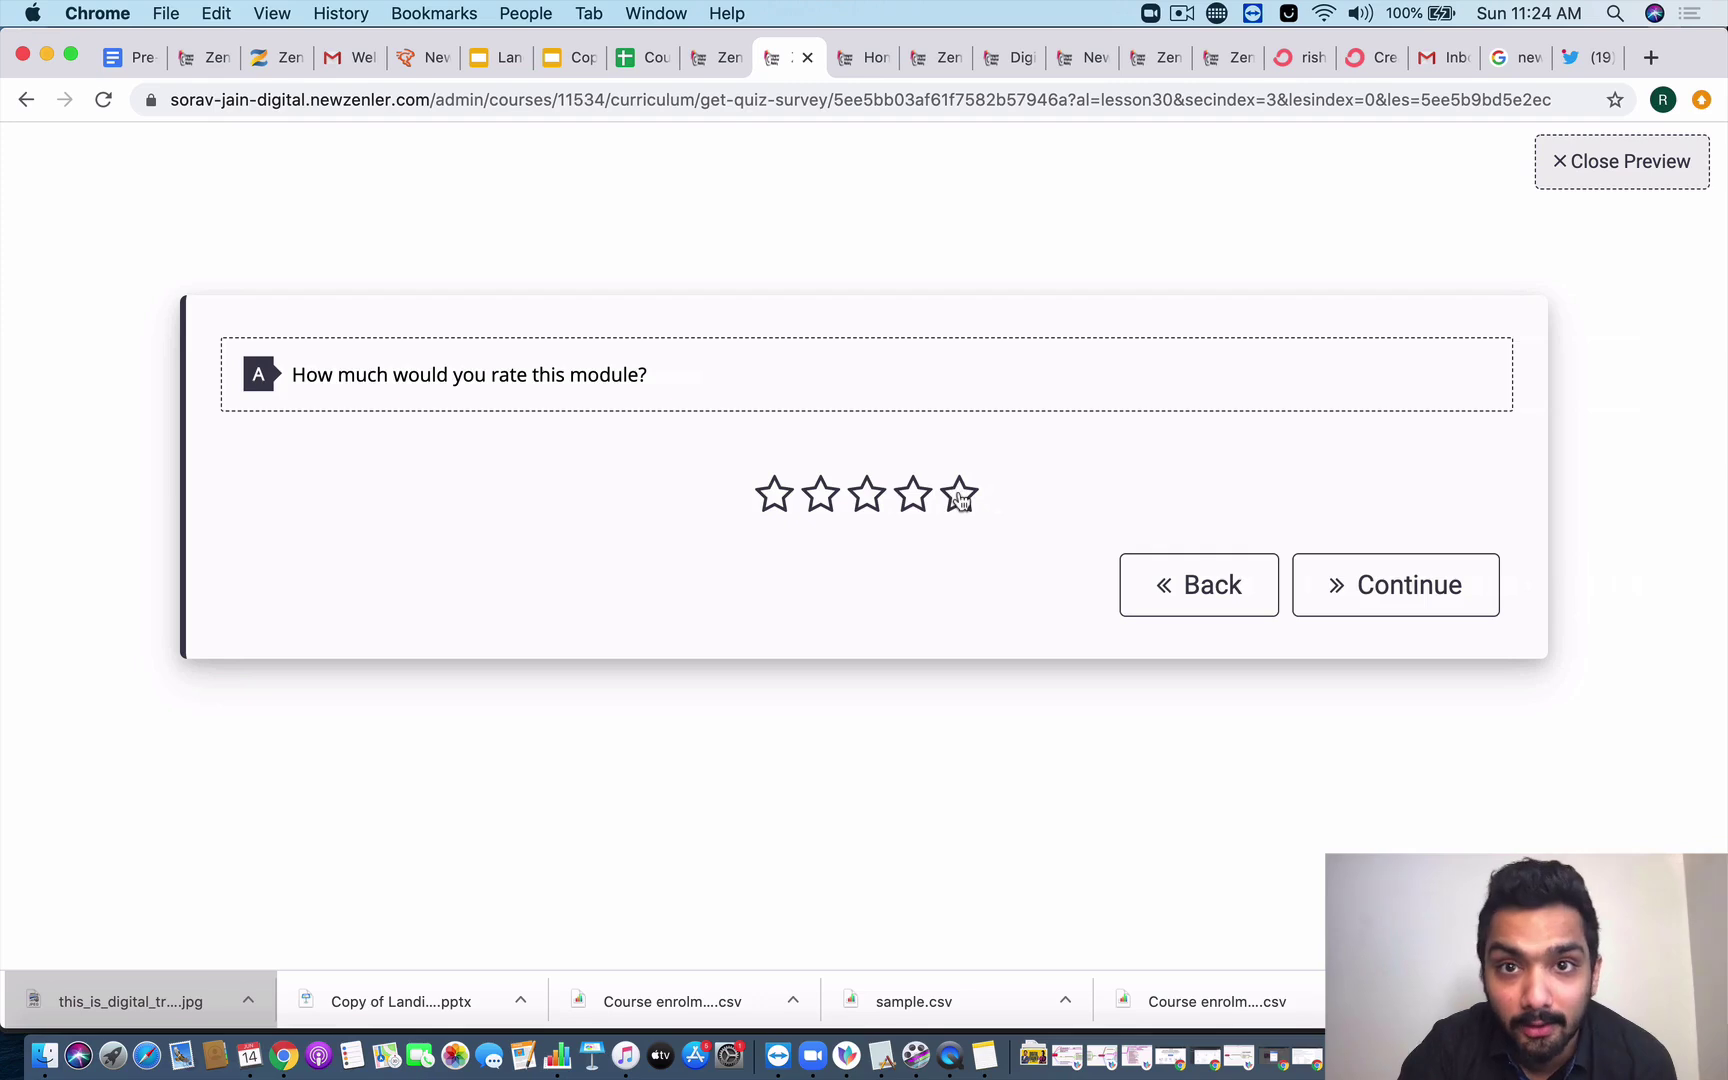
pyautogui.click(958, 497)
pyautogui.click(1393, 587)
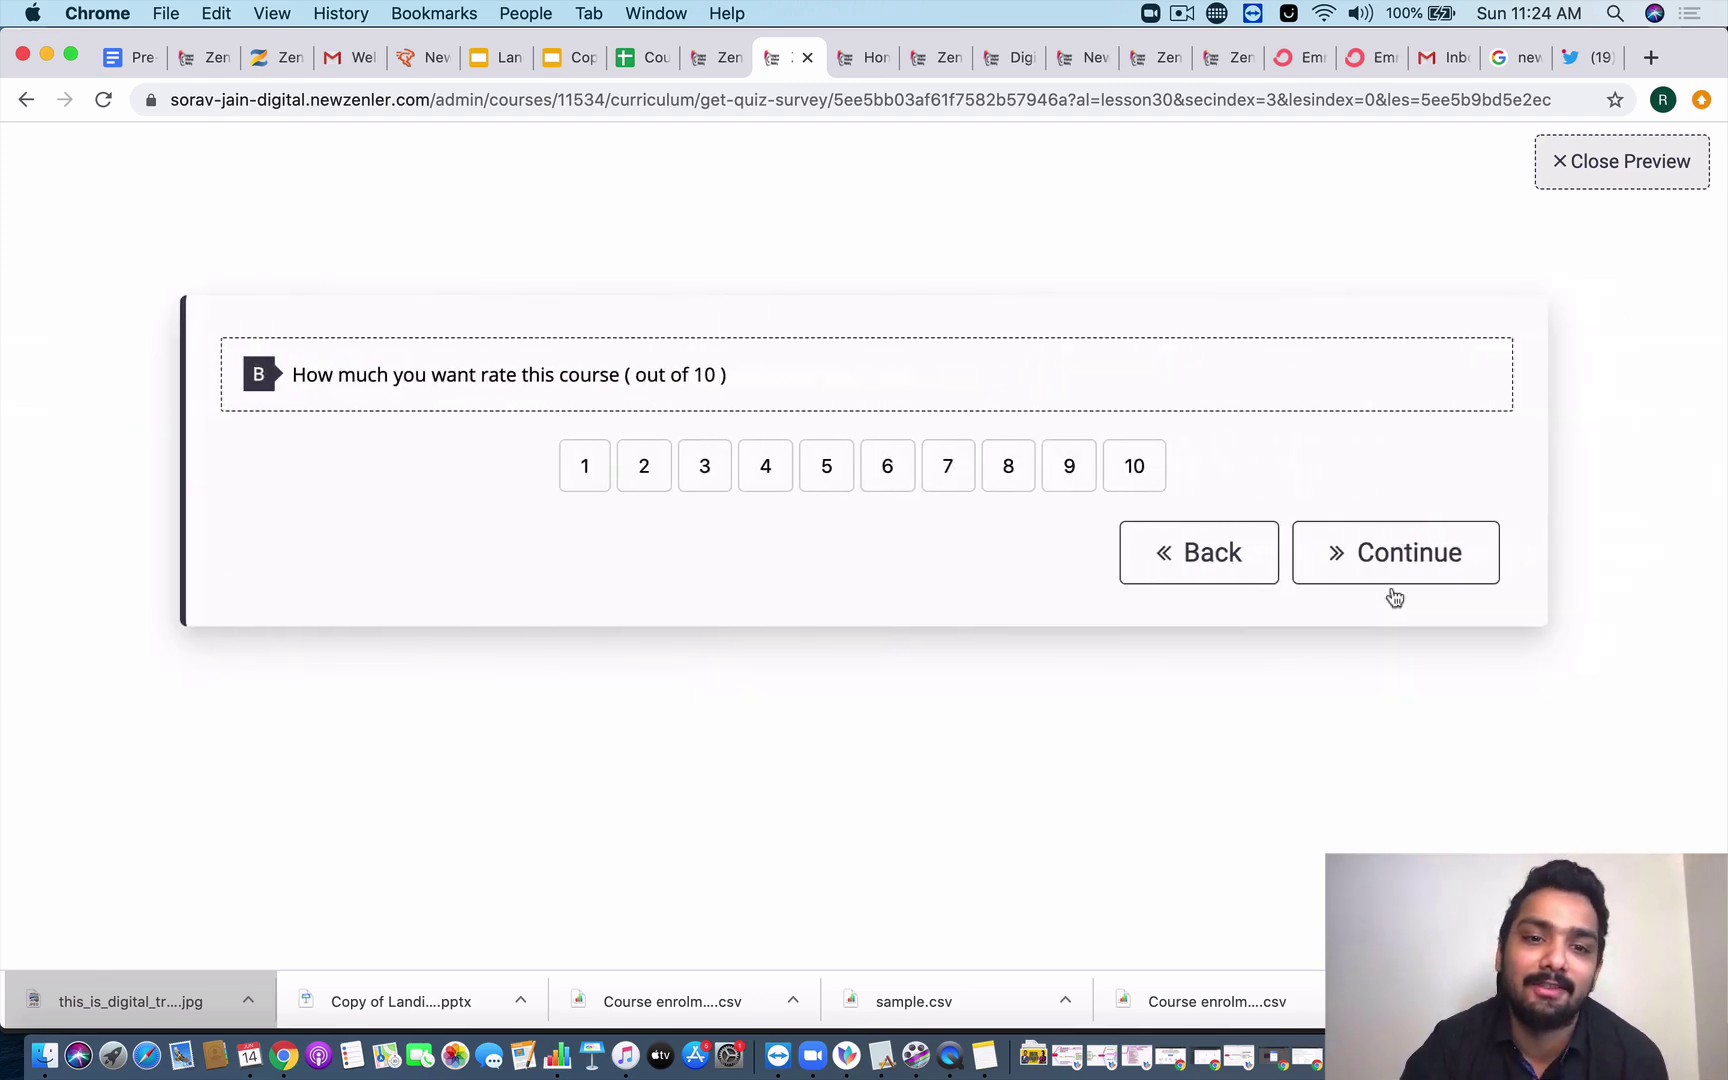
pyautogui.click(1140, 472)
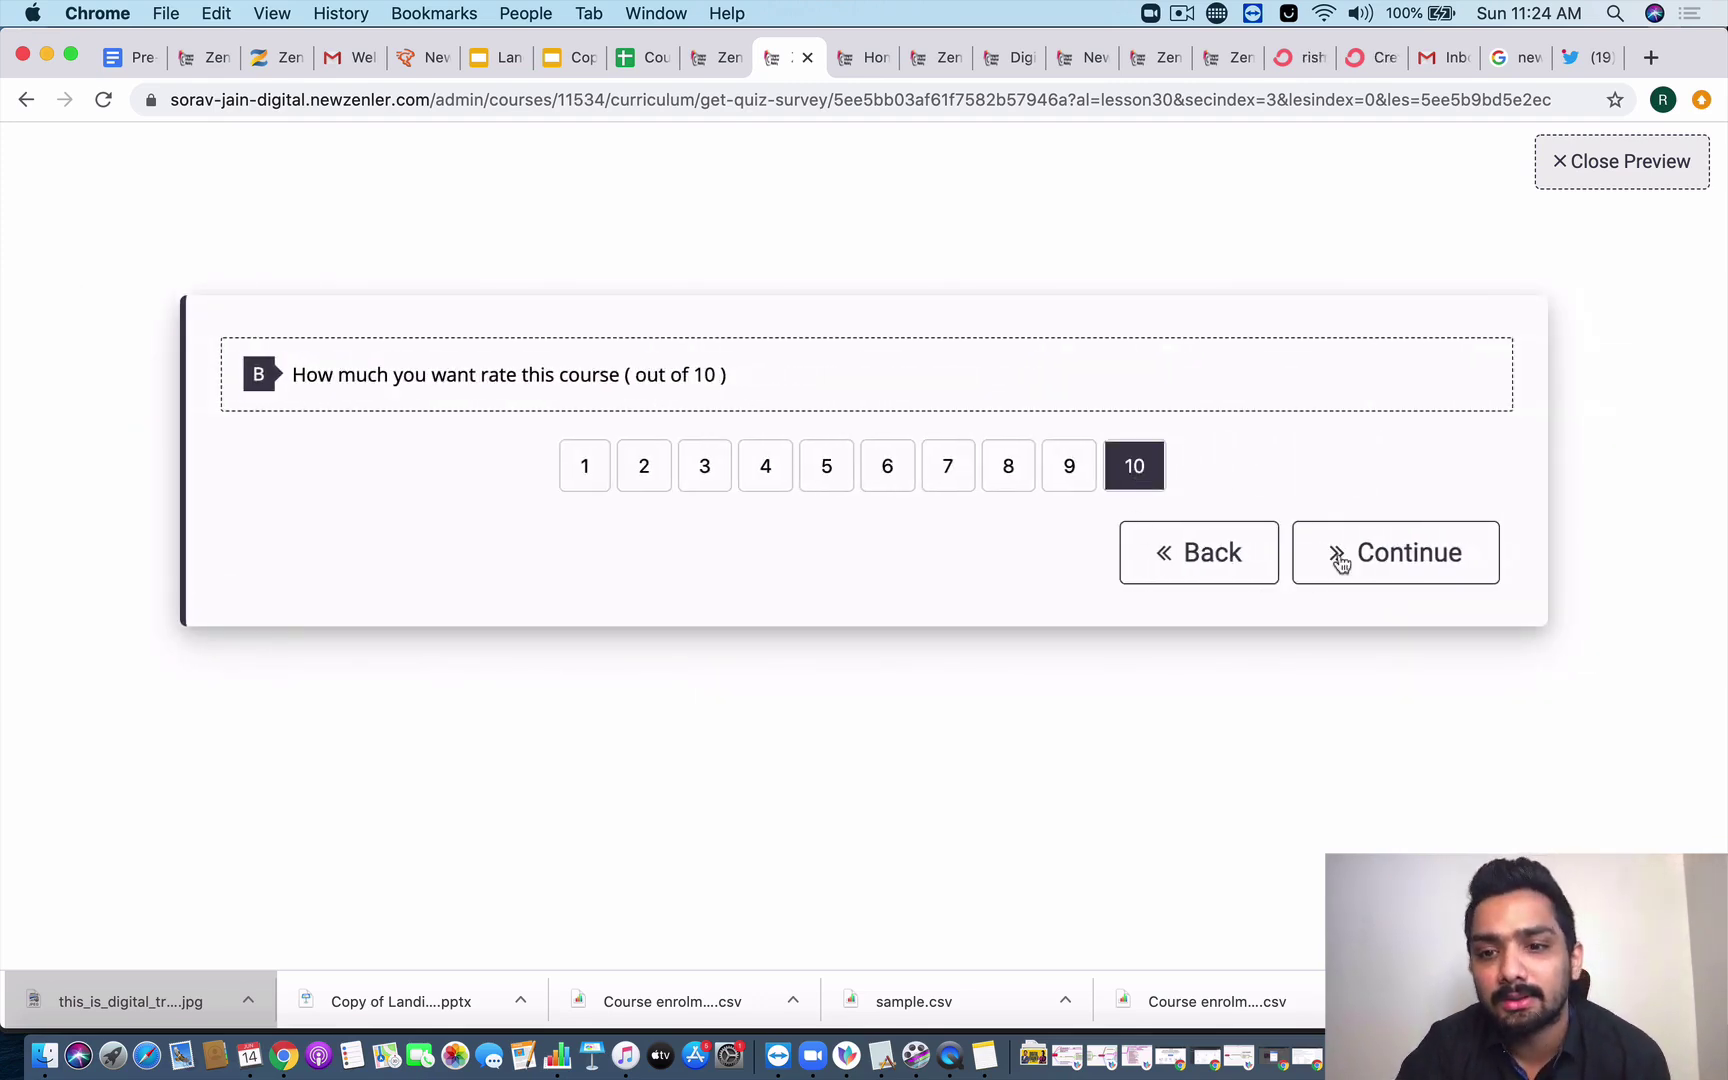
pyautogui.click(1338, 558)
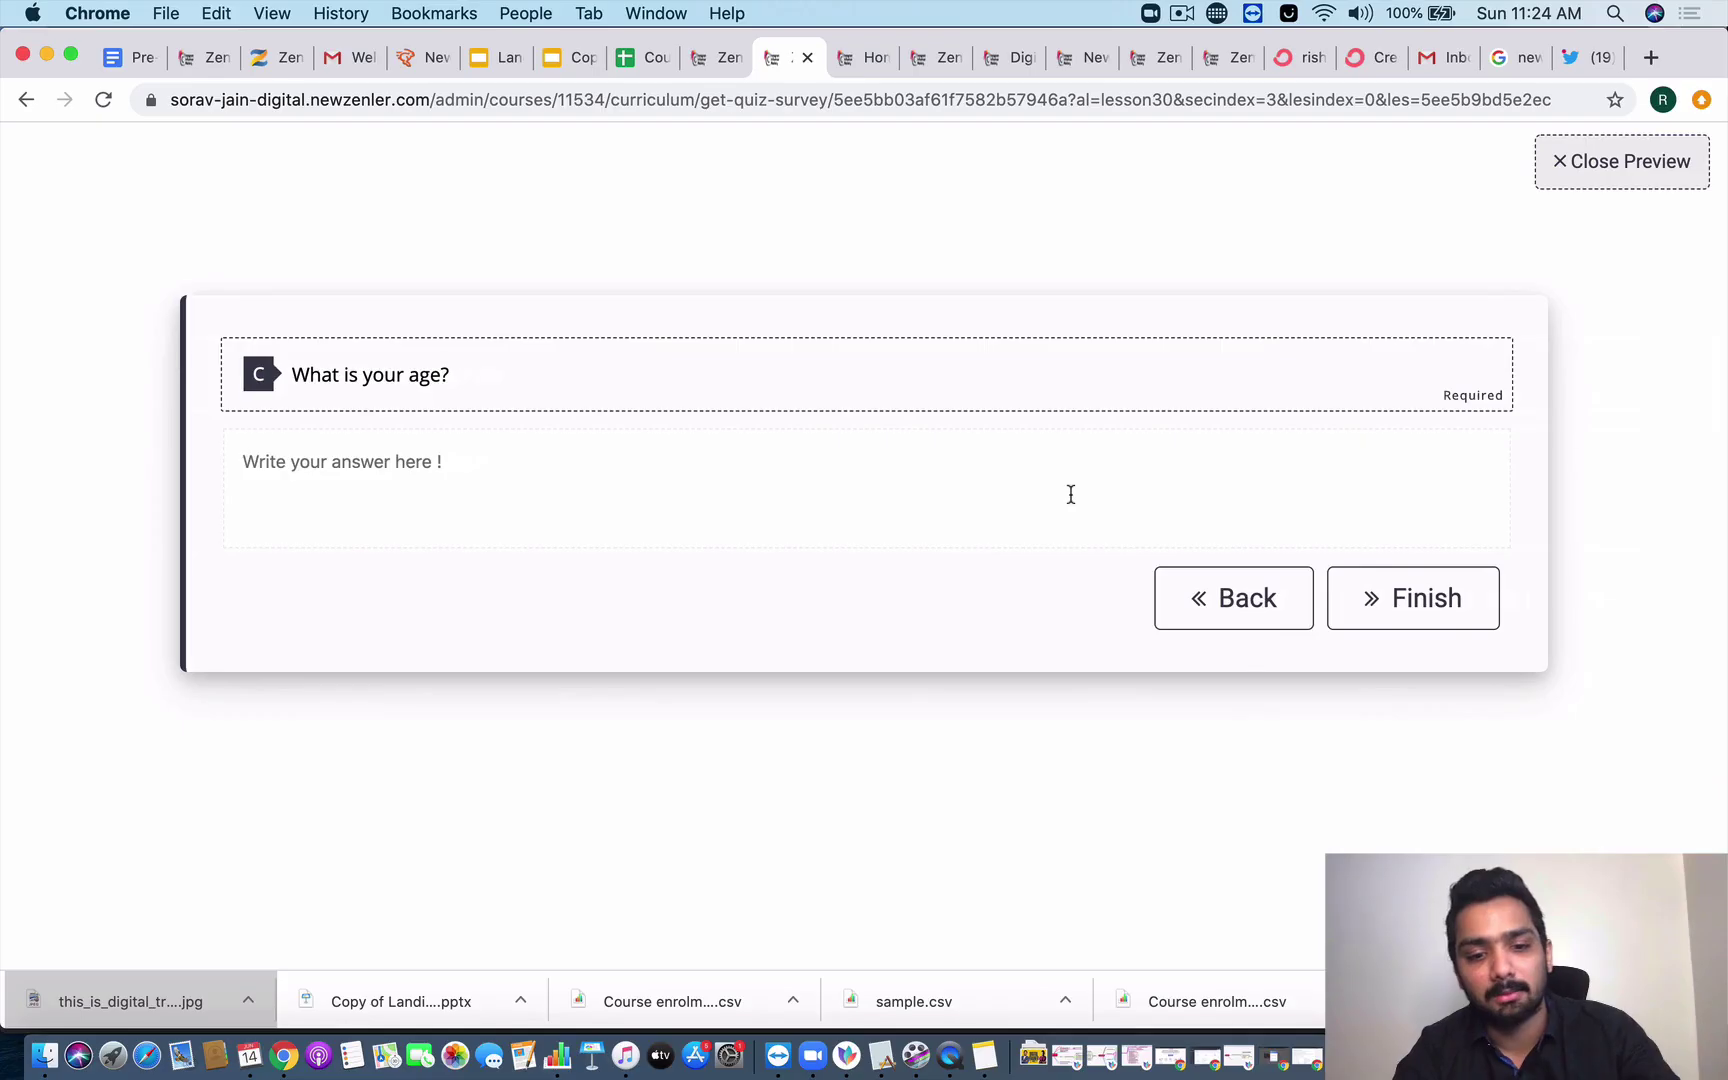
pyautogui.write('16')
pyautogui.click(1420, 625)
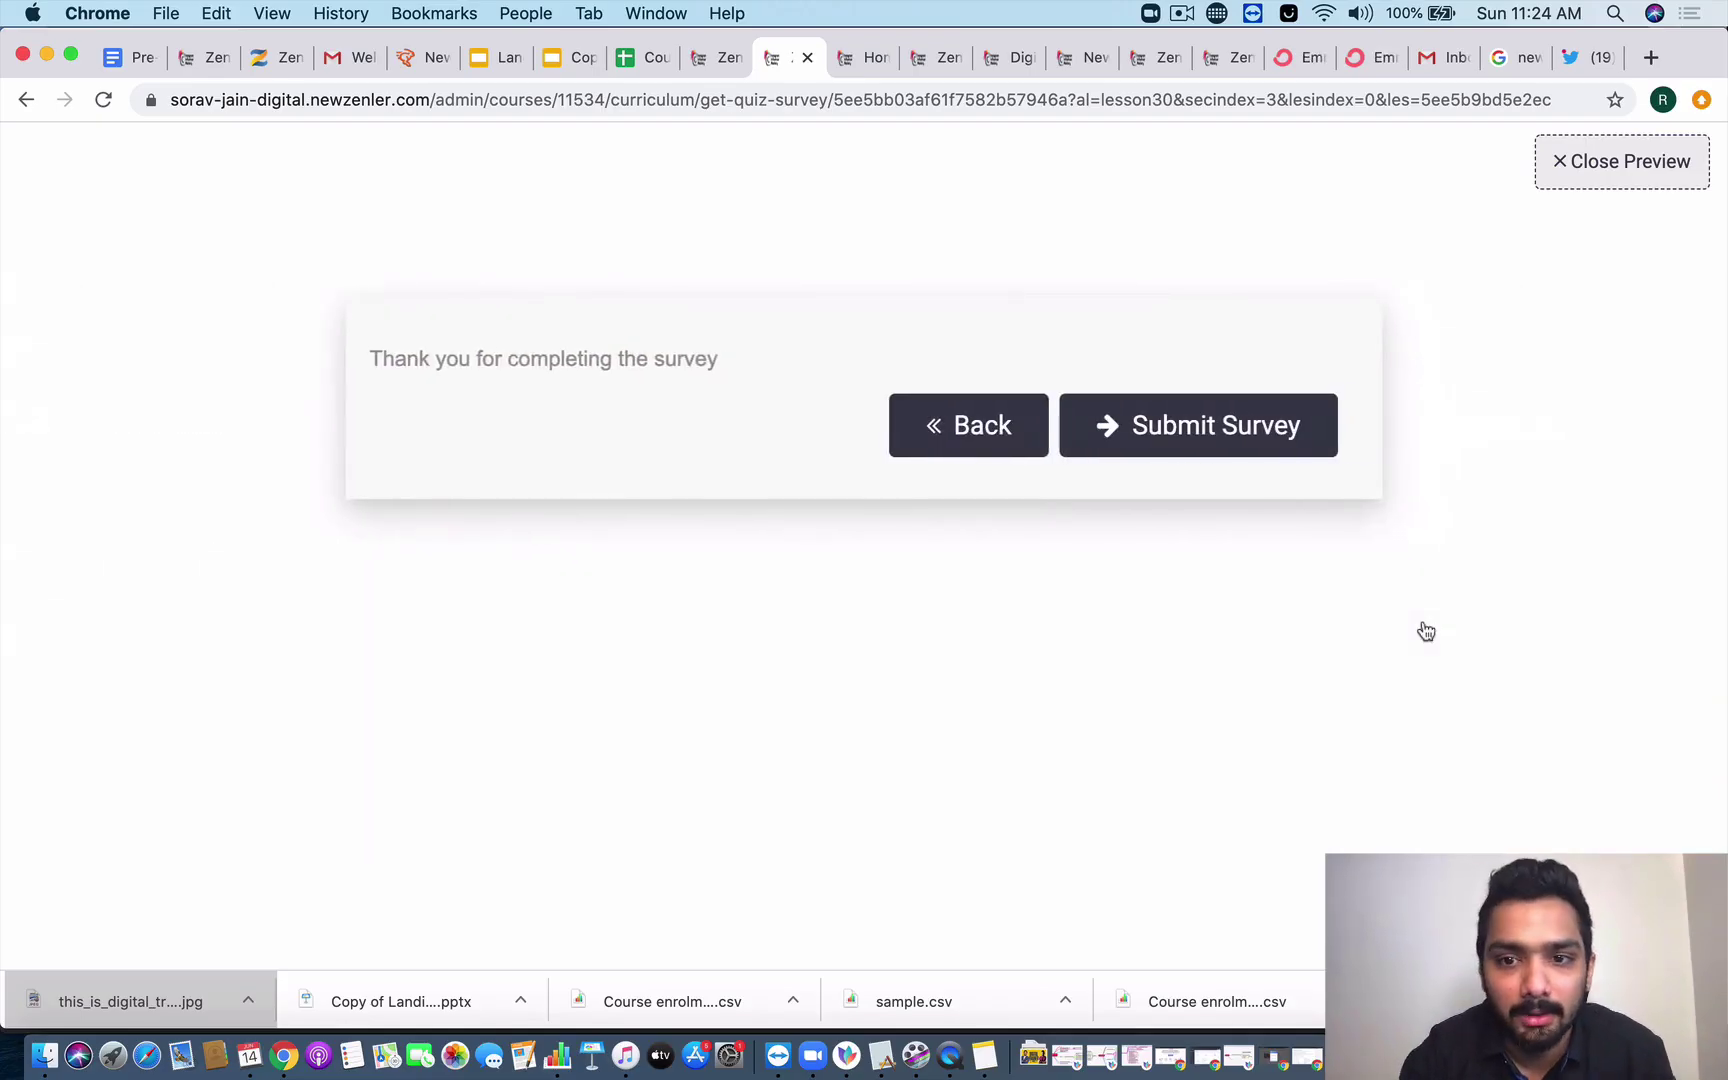
pyautogui.click(1207, 438)
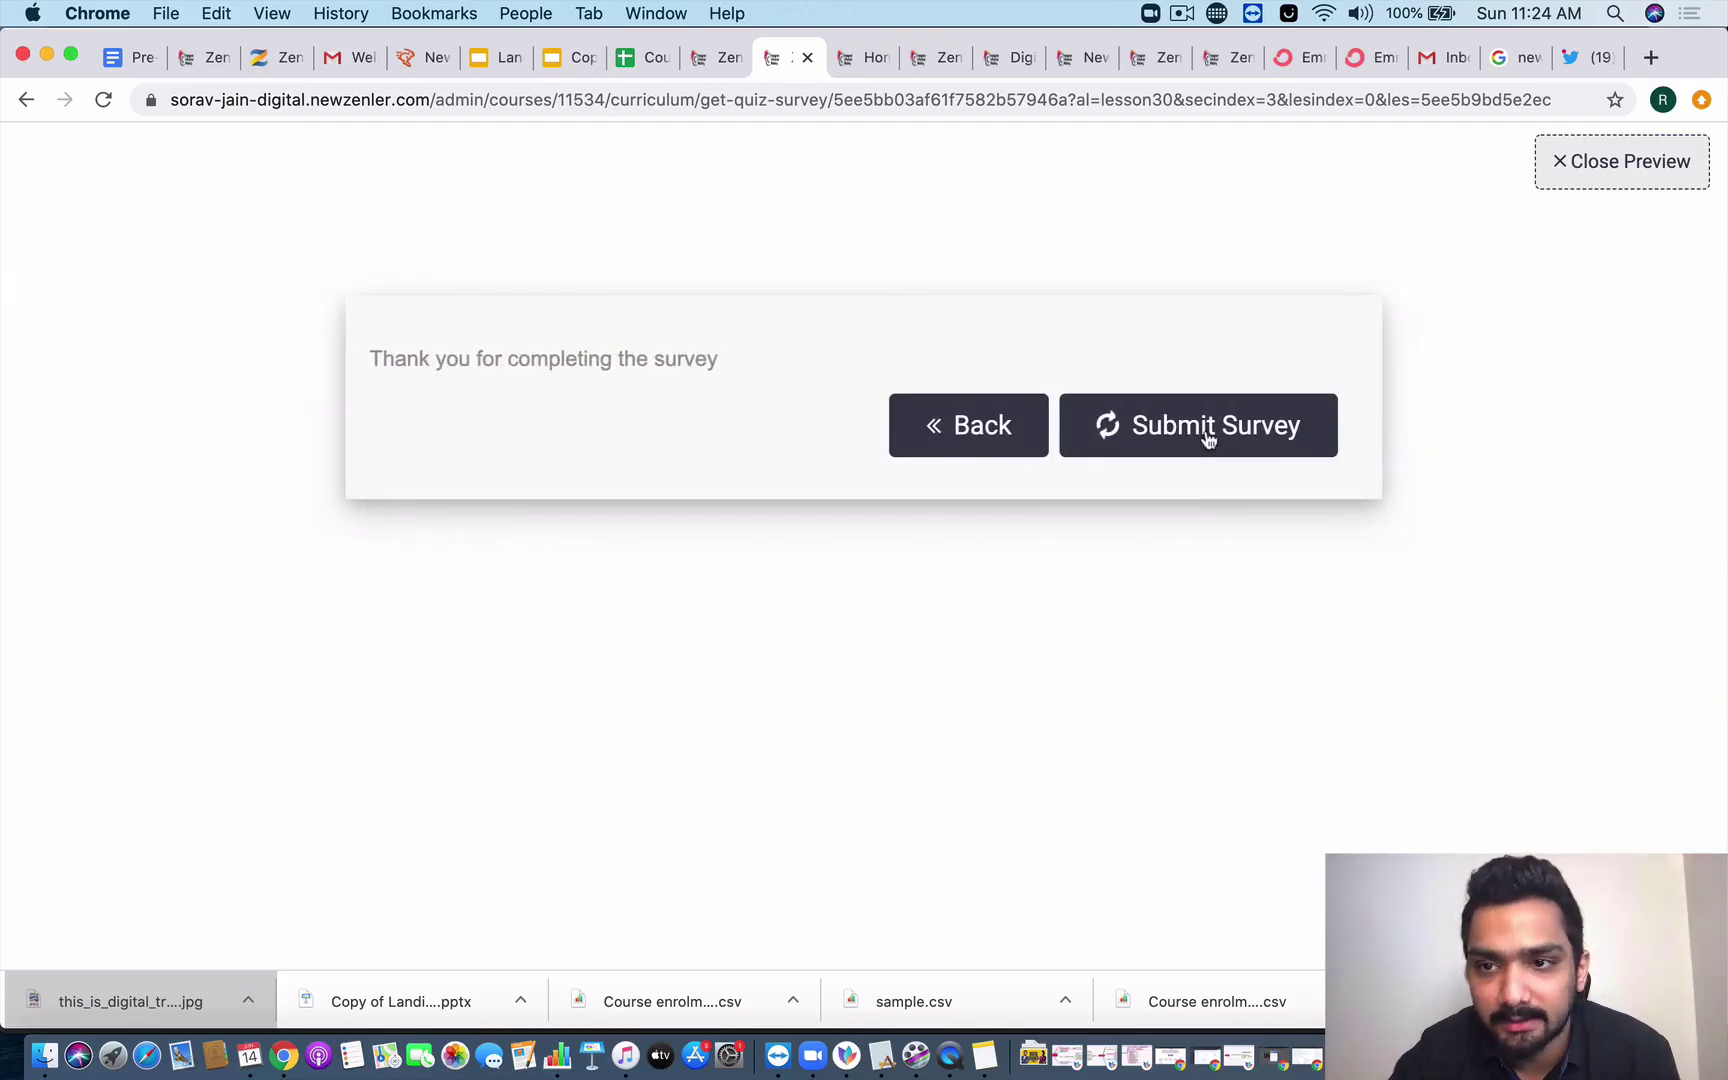